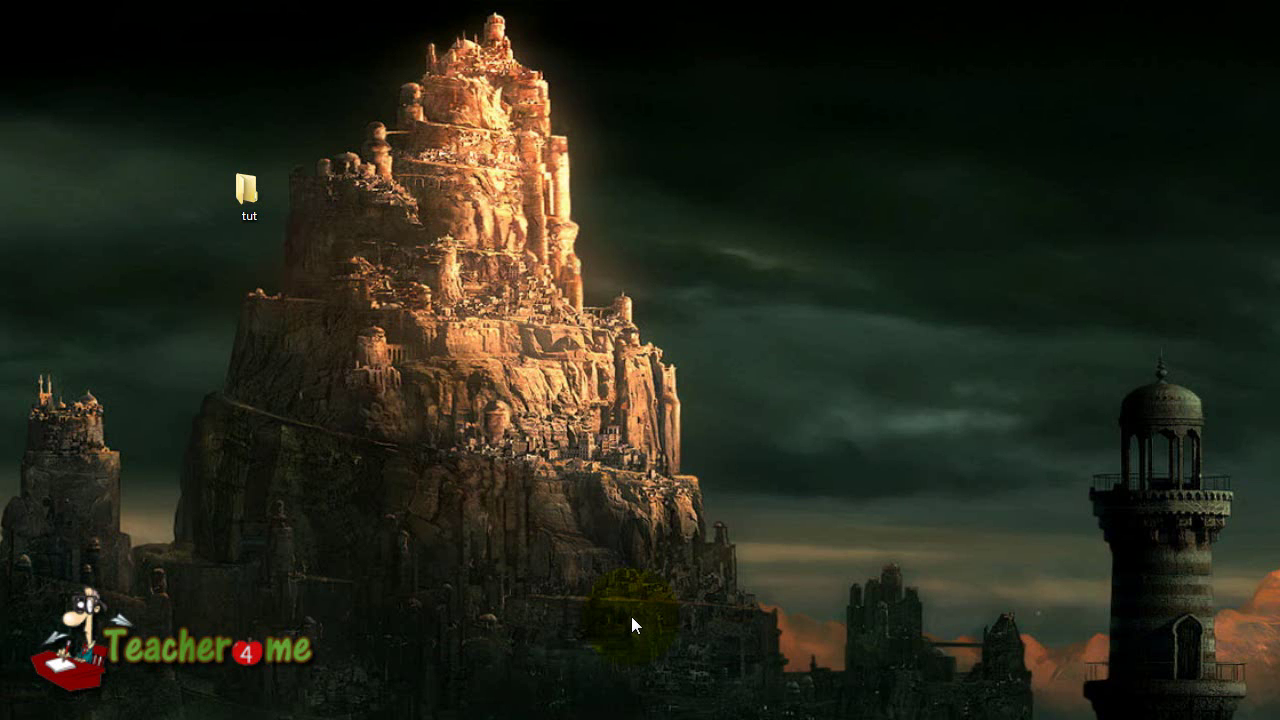
Step: Open the tut folder from the desktop and move its window fully into view
{"action": "left_click_drag", "start_coordinate": [249, 195], "coordinate": [553, 283]}
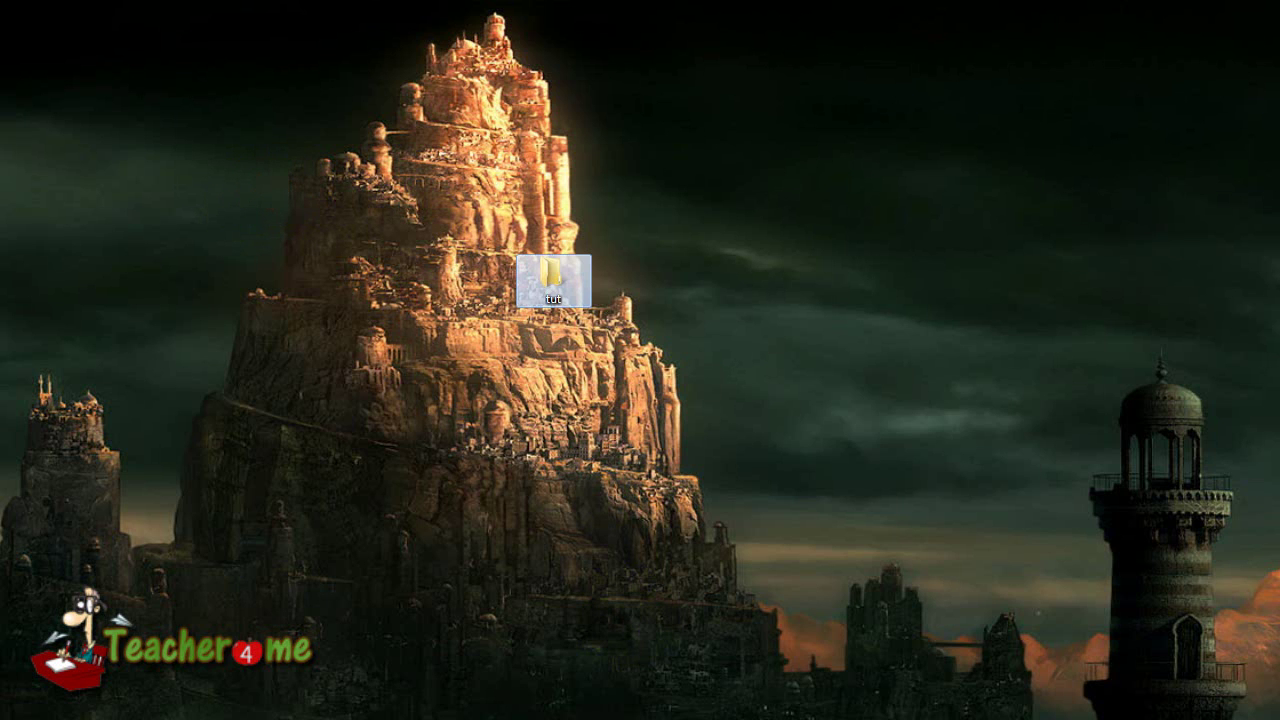
{"action": "double_click", "coordinate": [550, 272]}
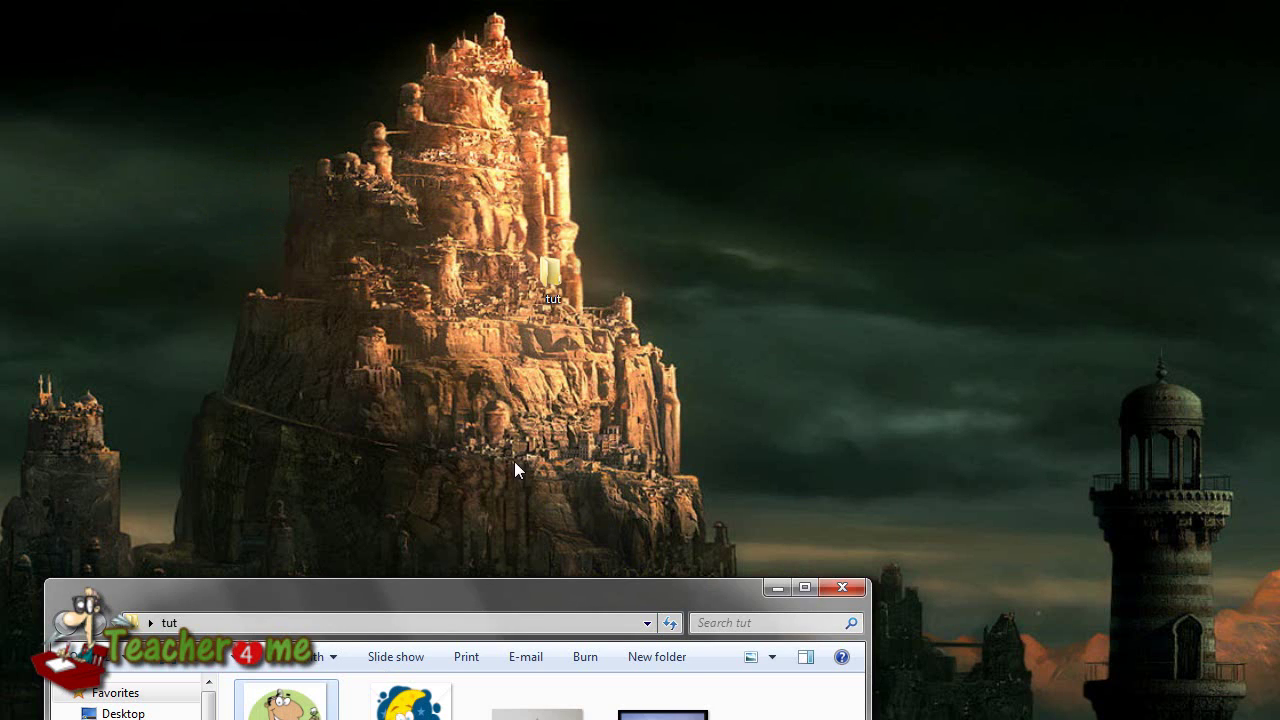
{"action": "left_click_drag", "start_coordinate": [493, 596], "coordinate": [638, 61]}
{"action": "left_click", "coordinate": [826, 453]}
{"action": "left_click_drag", "start_coordinate": [923, 447], "coordinate": [379, 166]}
{"action": "left_click", "coordinate": [876, 472]}
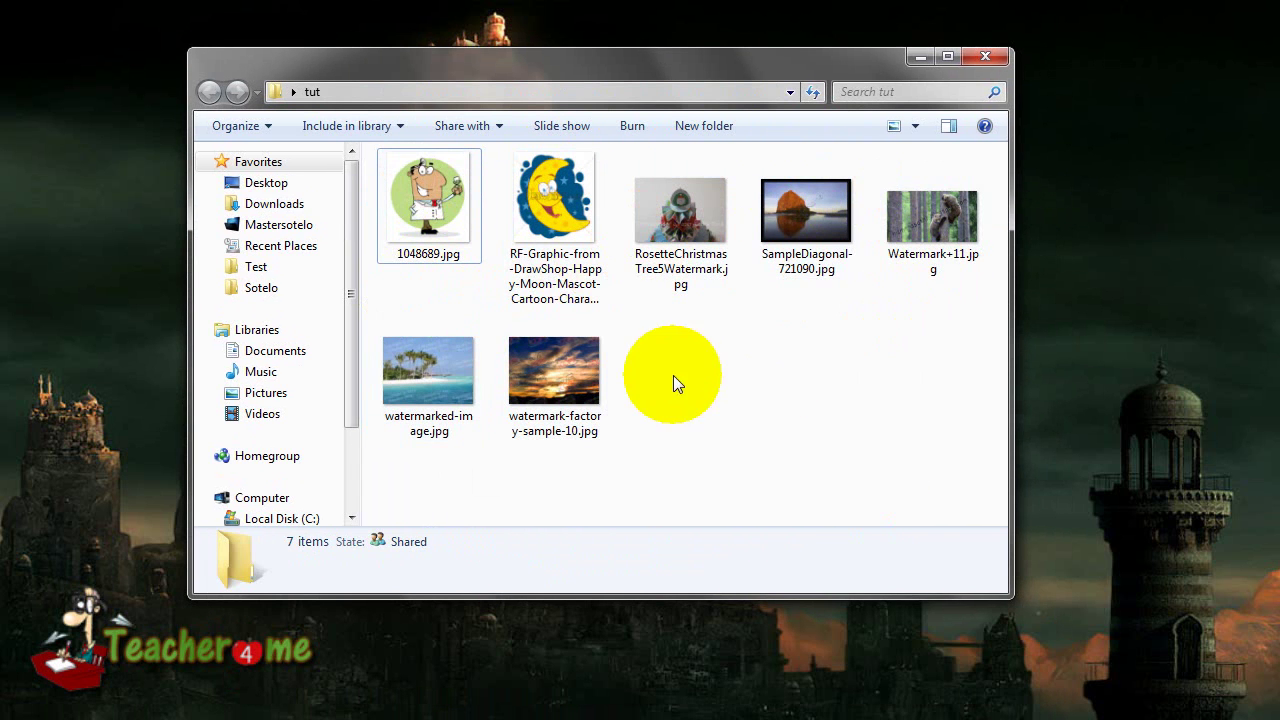
{"action": "left_click_drag", "start_coordinate": [870, 388], "coordinate": [380, 160]}
{"action": "left_click", "coordinate": [890, 433]}
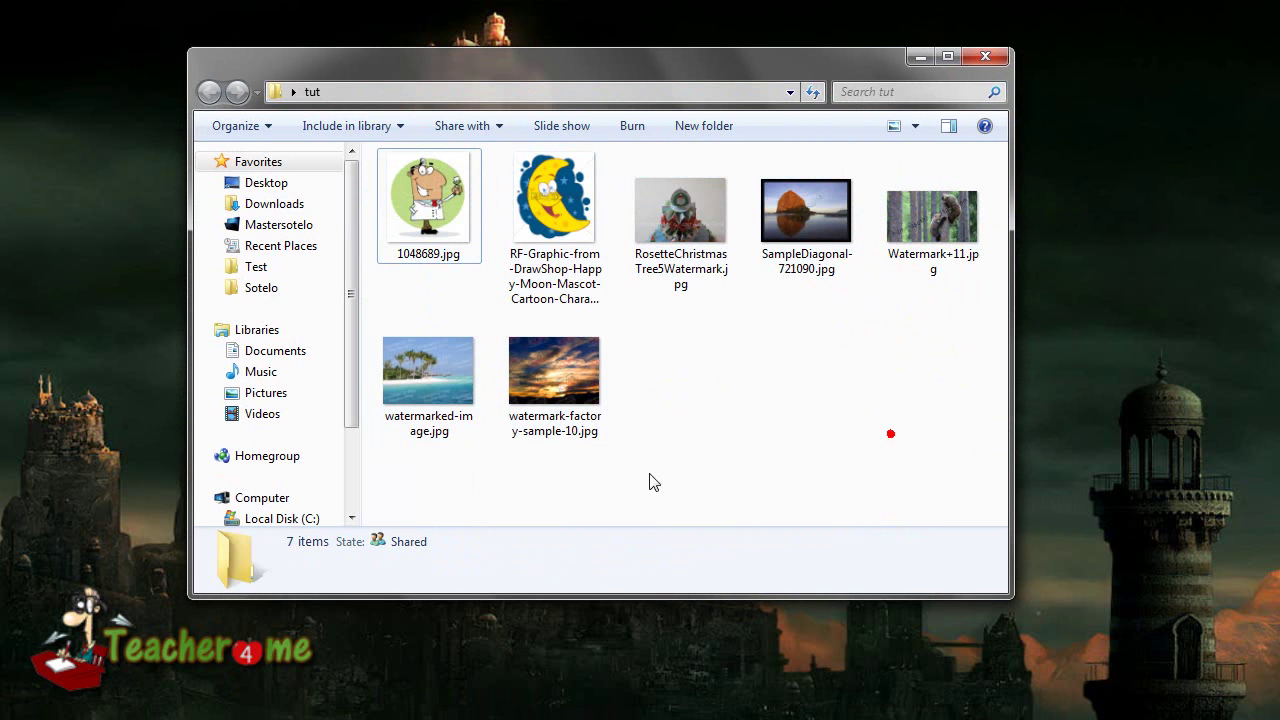
Step: Open 1048689.jpg in the photo viewer and examine the watermarks on it, the moon cartoon and the Christmas tree image
{"action": "double_click", "coordinate": [428, 205]}
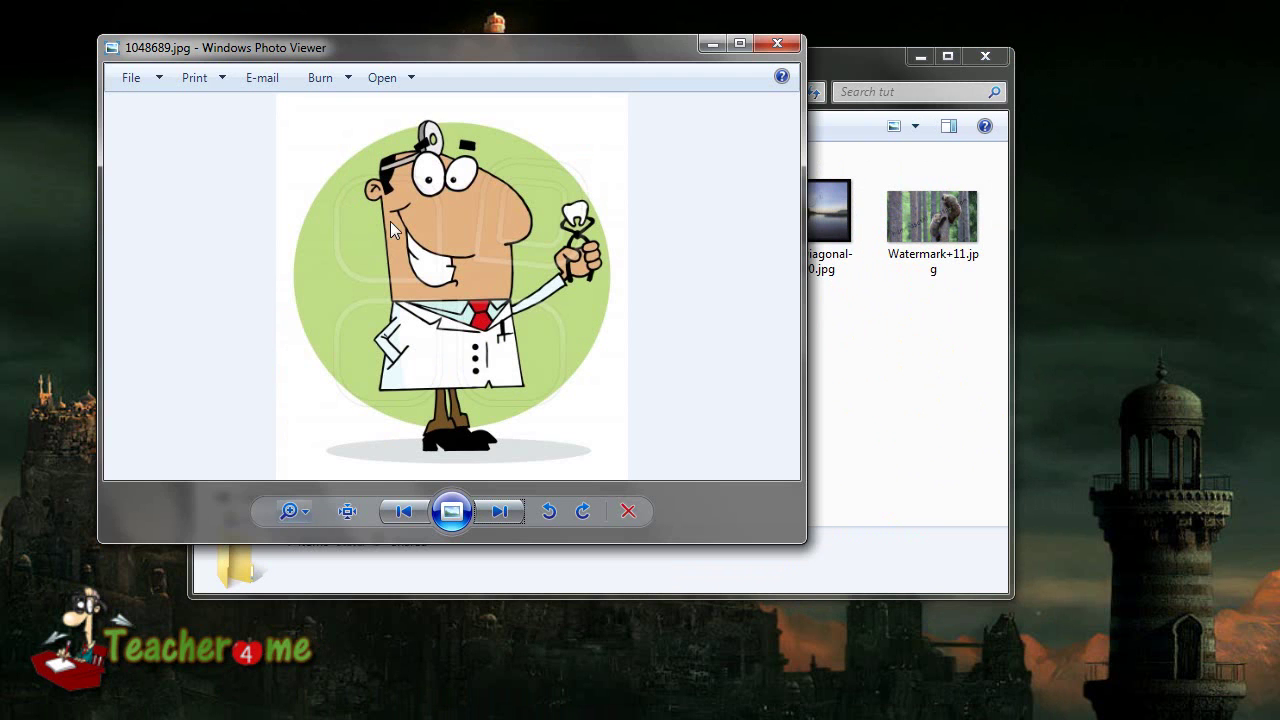
{"action": "left_click_drag", "start_coordinate": [462, 55], "coordinate": [510, 72]}
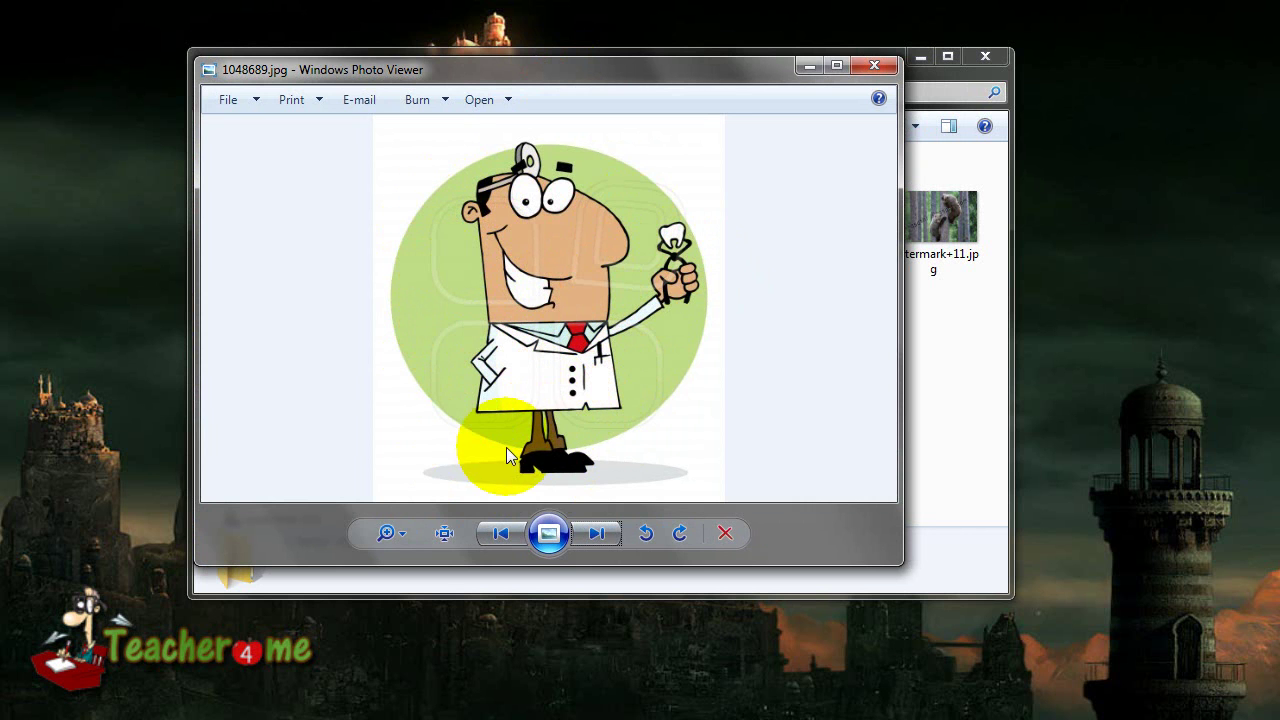
{"action": "left_click", "coordinate": [596, 533]}
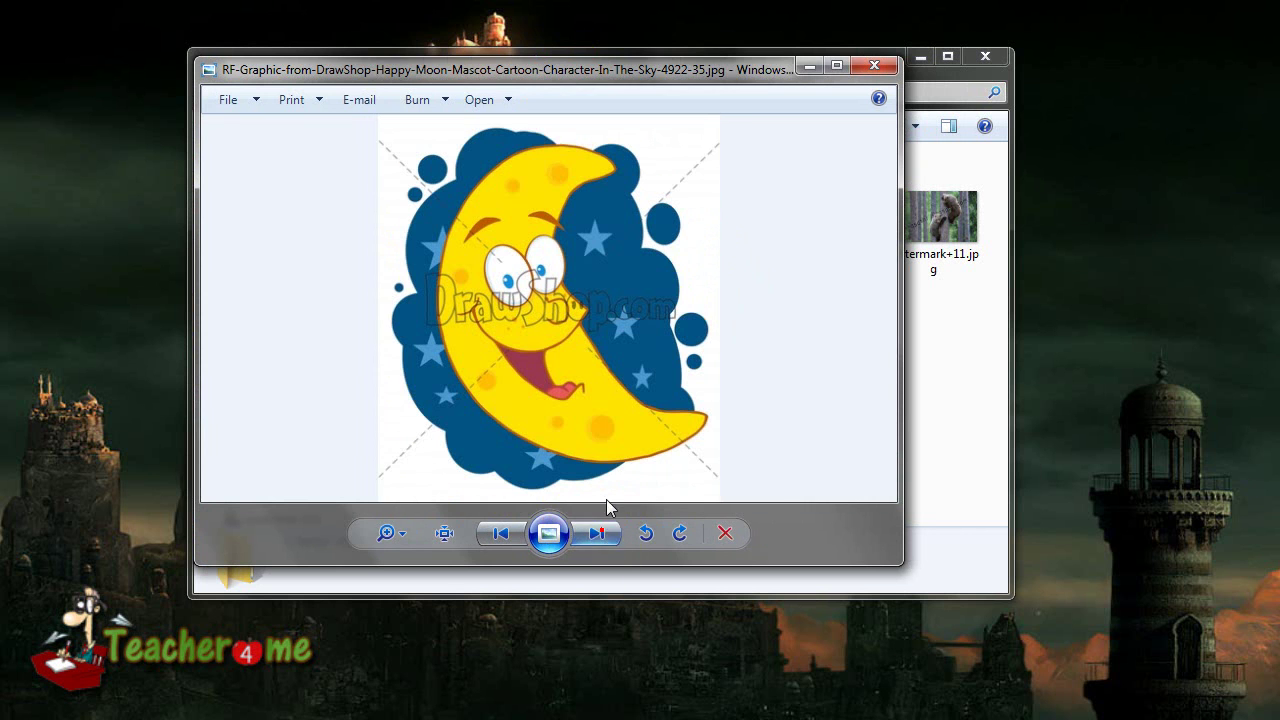
{"action": "left_click_drag", "start_coordinate": [506, 74], "coordinate": [528, 76]}
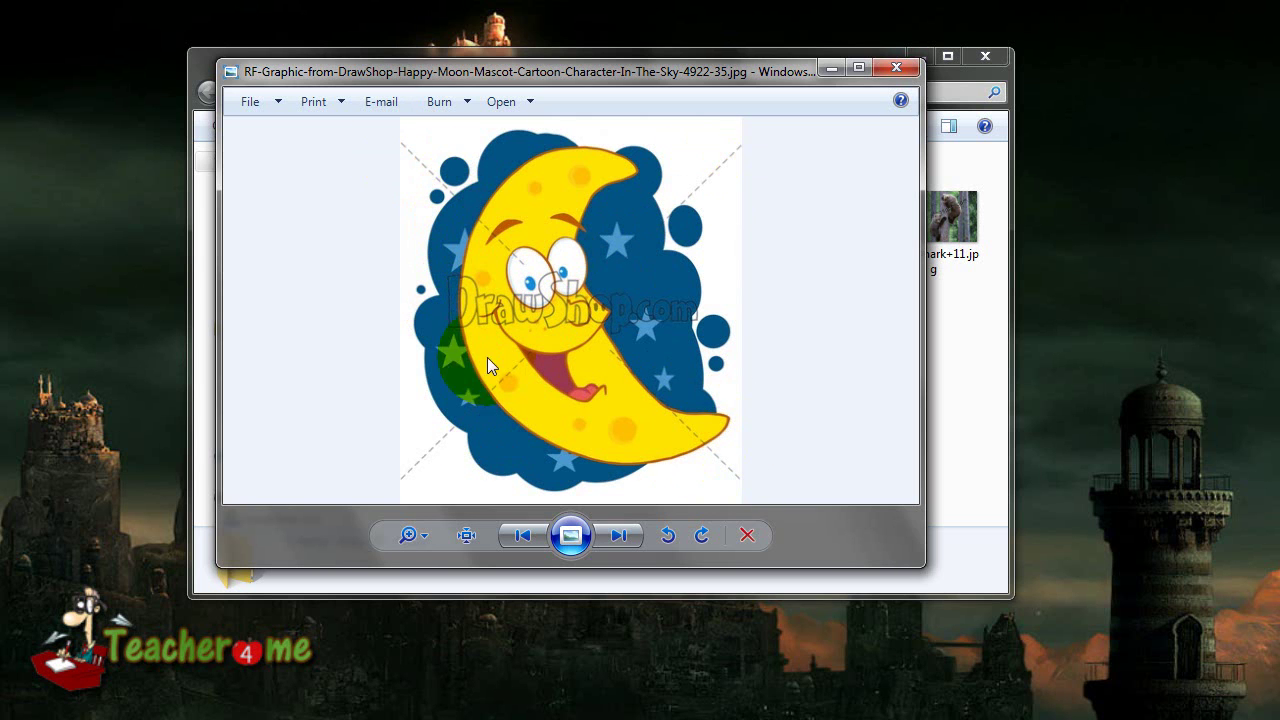
{"action": "left_click_drag", "start_coordinate": [630, 85], "coordinate": [666, 100]}
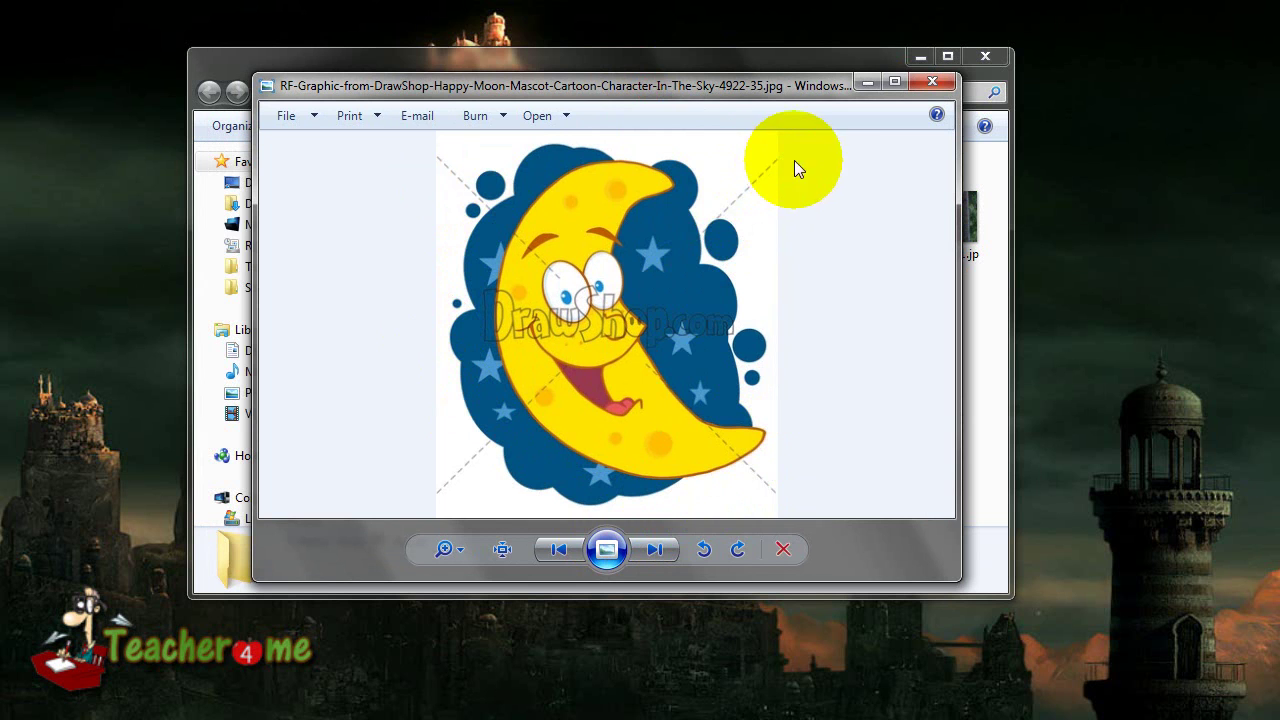
{"action": "left_click", "coordinate": [654, 549]}
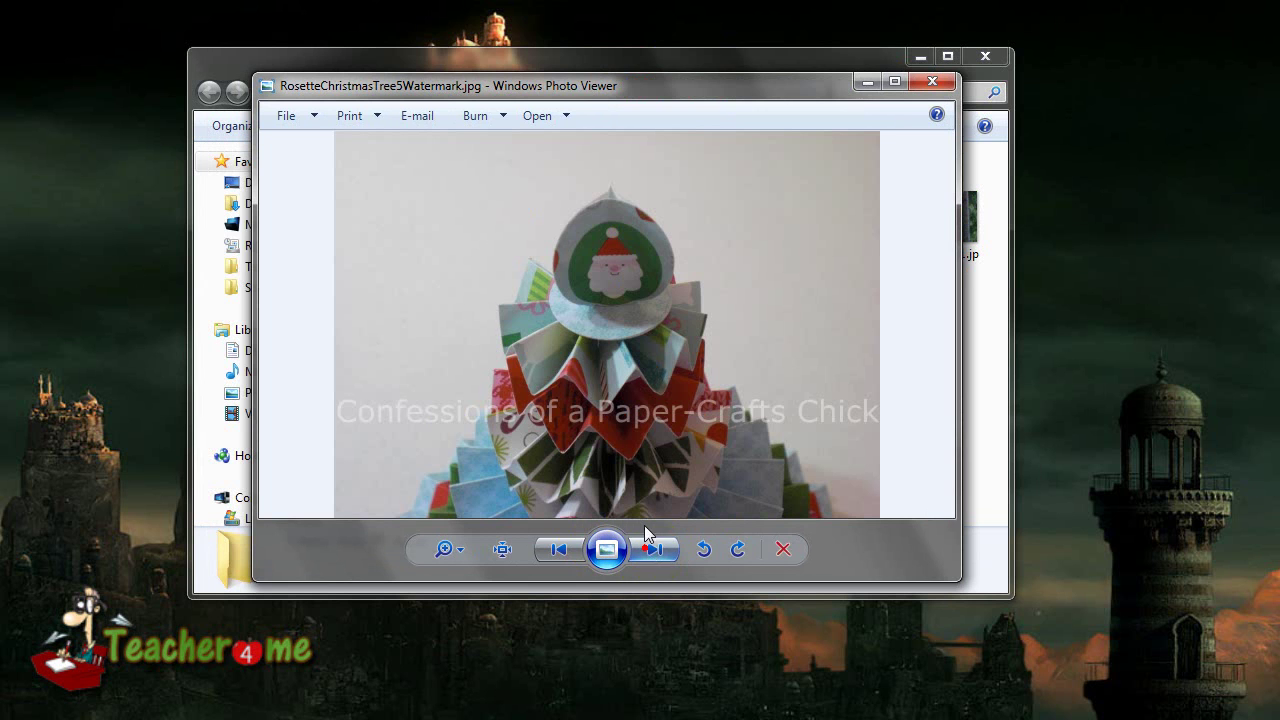
{"action": "left_click_drag", "start_coordinate": [550, 98], "coordinate": [518, 80]}
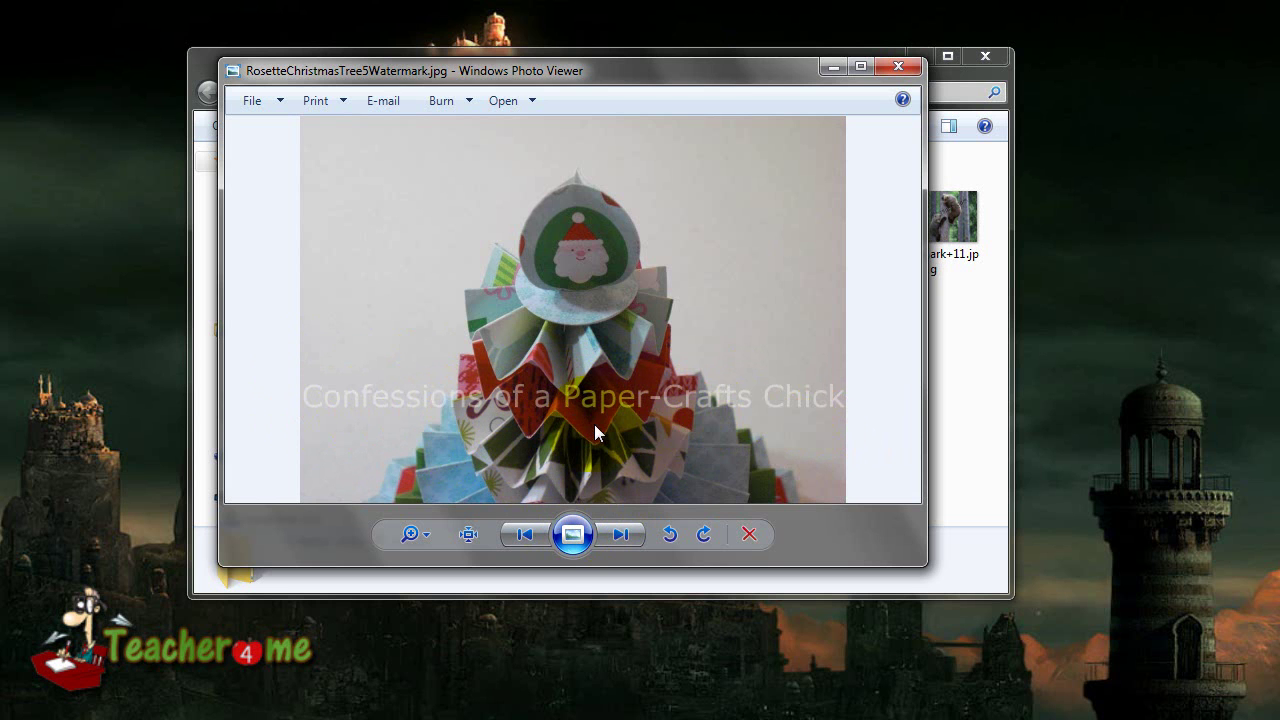
Step: Go to SampleDiagonal-721090.jpg and examine its diagonal embossed text watermark up close and over the whole photo
{"action": "left_click", "coordinate": [620, 534]}
{"action": "scroll", "coordinate": [632, 357], "scroll_direction": "up", "scroll_amount": 3}
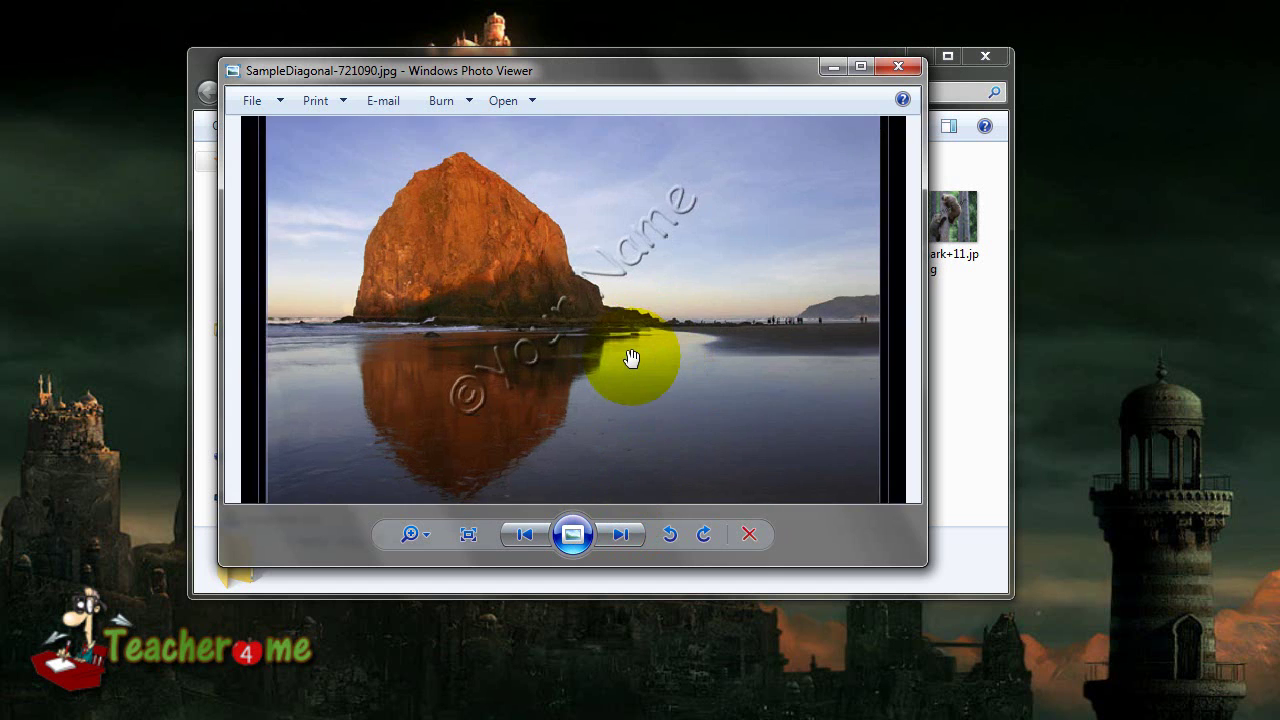
{"action": "scroll", "coordinate": [632, 357], "scroll_direction": "up", "scroll_amount": 2}
{"action": "left_click", "coordinate": [632, 328]}
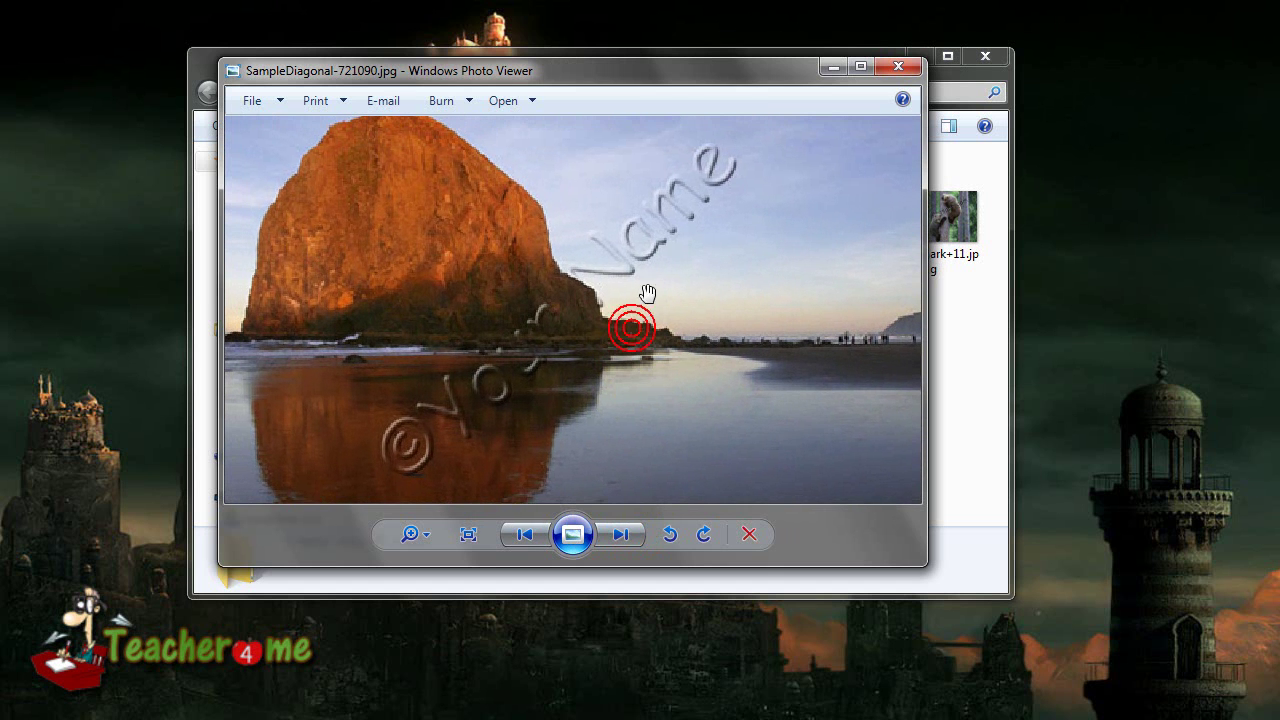
{"action": "left_click_drag", "start_coordinate": [666, 220], "coordinate": [688, 222]}
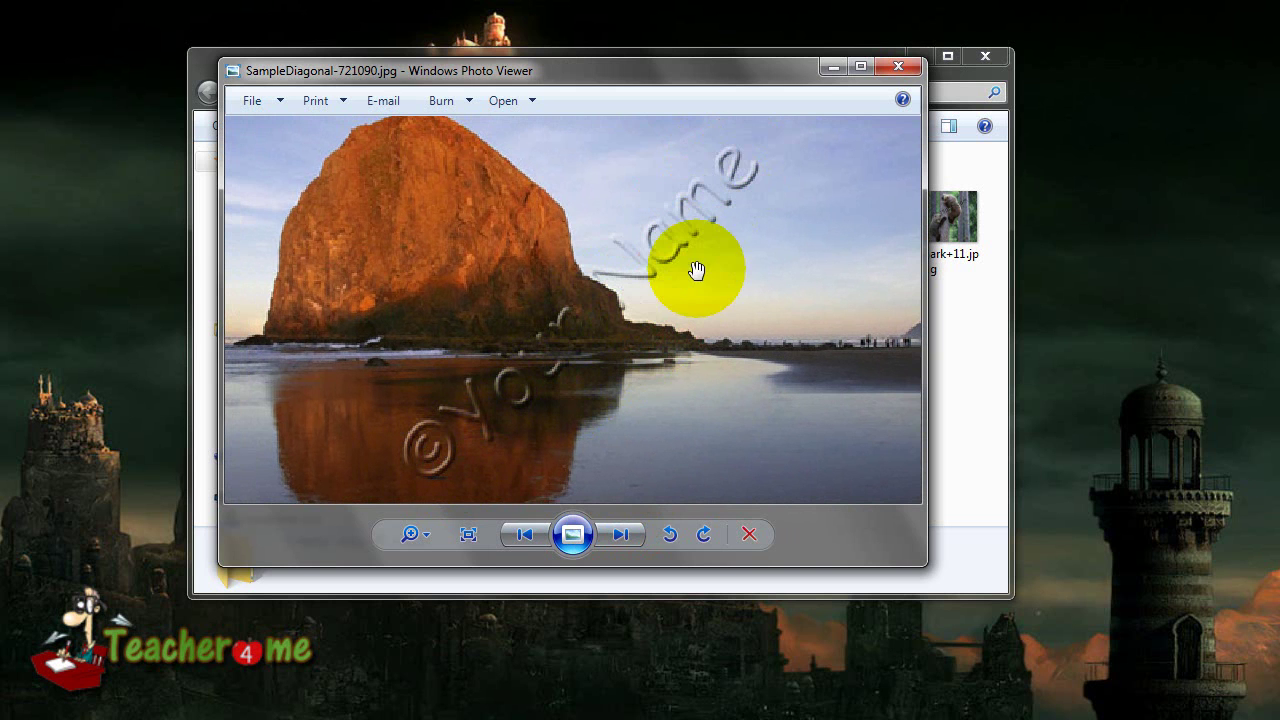
{"action": "scroll", "coordinate": [680, 265], "scroll_direction": "down", "scroll_amount": 3}
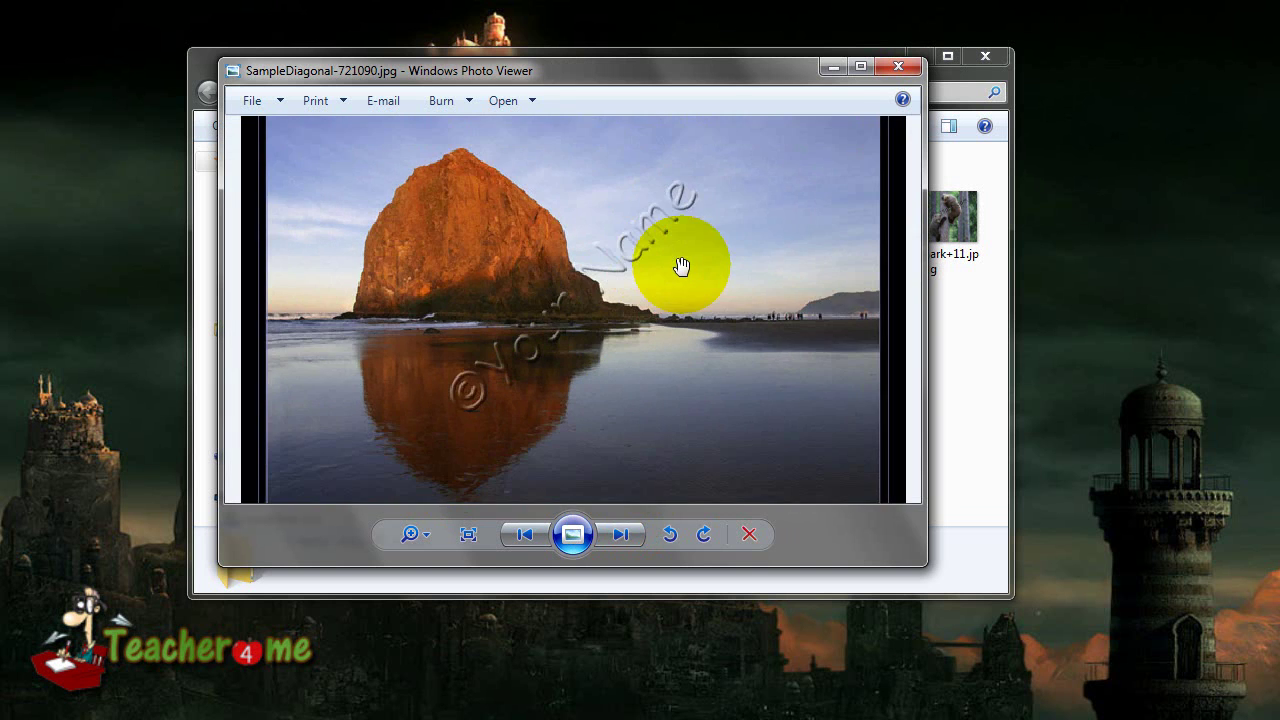
{"action": "scroll", "coordinate": [591, 306], "scroll_direction": "up", "scroll_amount": 5}
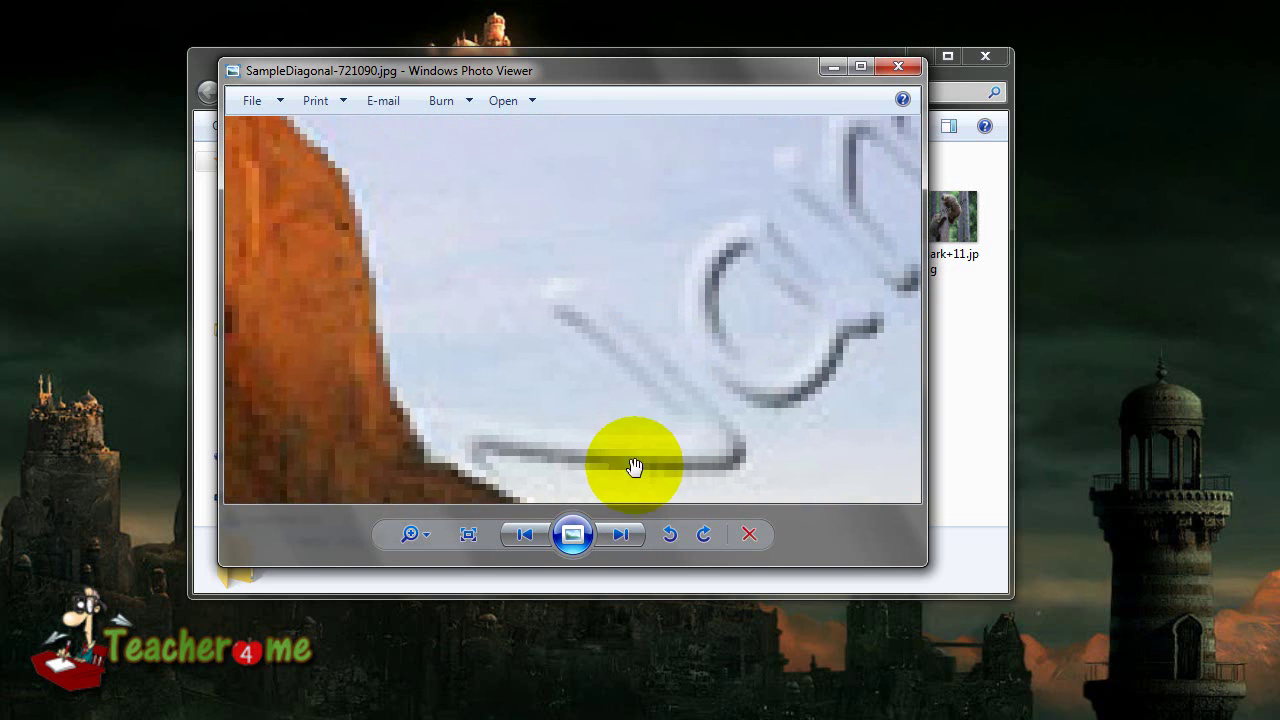
{"action": "left_click_drag", "start_coordinate": [631, 463], "coordinate": [583, 409]}
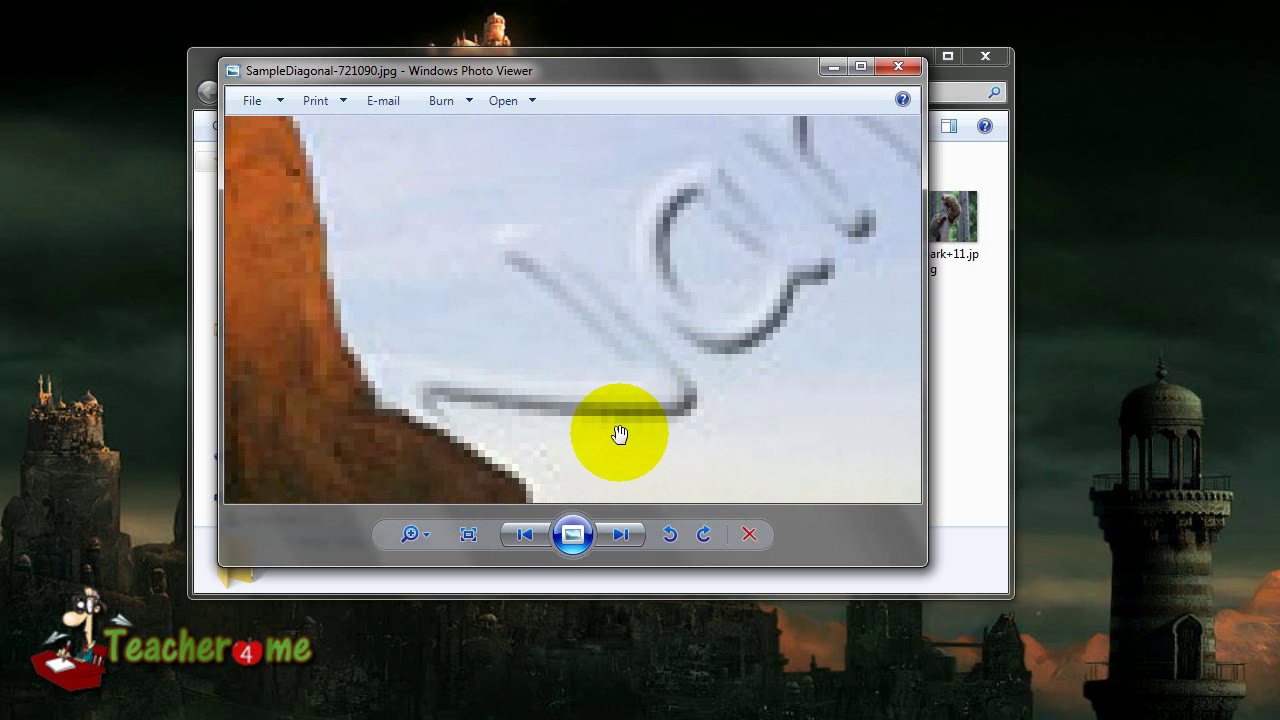
{"action": "scroll", "coordinate": [616, 424], "scroll_direction": "down", "scroll_amount": 5}
{"action": "scroll", "coordinate": [627, 431], "scroll_direction": "down", "scroll_amount": 2}
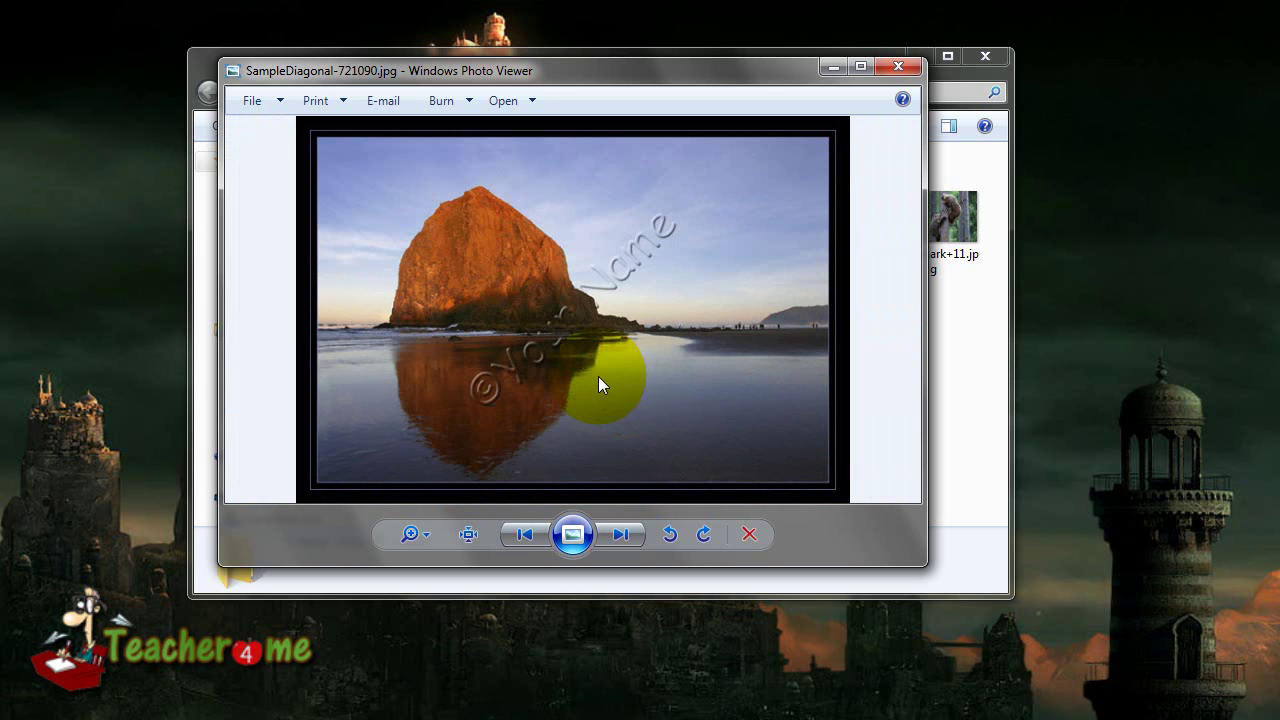
Step: Go to Watermark+11.jpg and inspect the beveled blog-address watermark across the bear photo in close-up and in full
{"action": "left_click", "coordinate": [620, 535]}
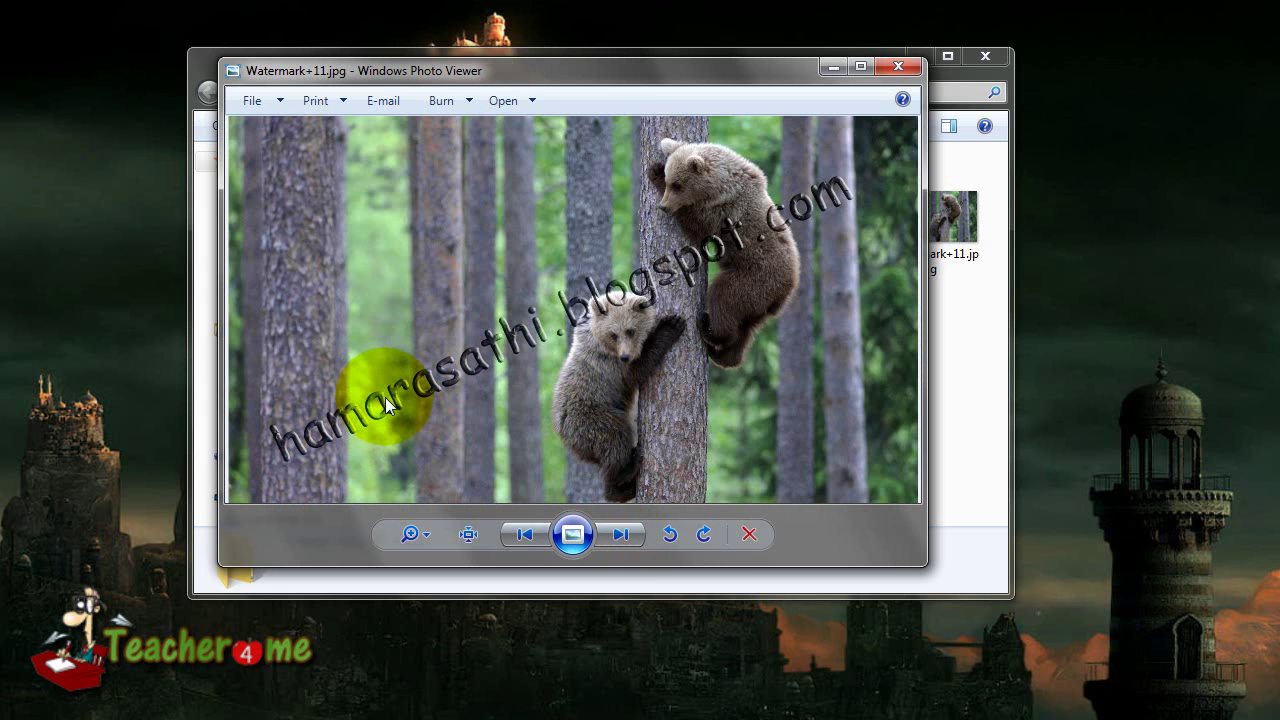
{"action": "scroll", "coordinate": [585, 340], "scroll_direction": "up", "scroll_amount": 5}
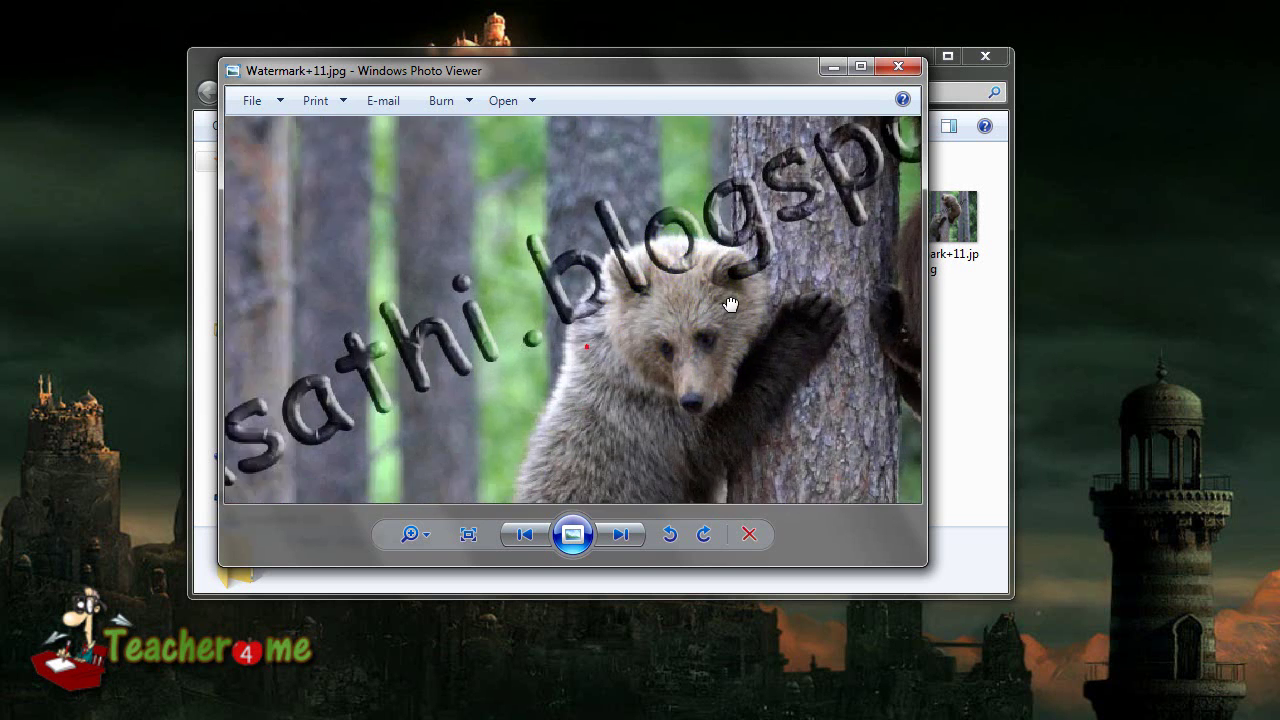
{"action": "mouse_move", "coordinate": [414, 431]}
{"action": "left_mouse_down"}
{"action": "mouse_move", "coordinate": [554, 354]}
{"action": "mouse_move", "coordinate": [679, 261]}
{"action": "left_mouse_up"}
{"action": "left_click_drag", "start_coordinate": [627, 355], "coordinate": [641, 353]}
{"action": "scroll", "coordinate": [371, 397], "scroll_direction": "up", "scroll_amount": 3}
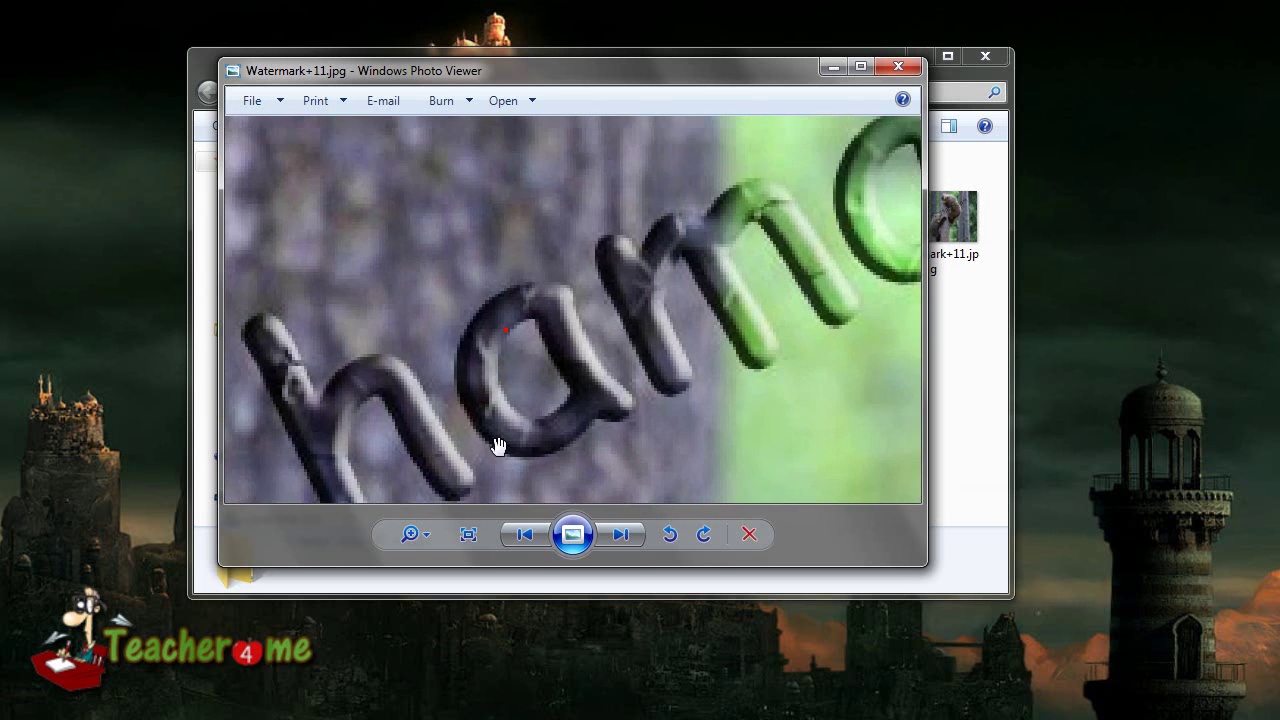
{"action": "scroll", "coordinate": [497, 443], "scroll_direction": "up", "scroll_amount": 4}
{"action": "mouse_move", "coordinate": [498, 446]}
{"action": "left_mouse_down"}
{"action": "mouse_move", "coordinate": [434, 423]}
{"action": "mouse_move", "coordinate": [729, 280]}
{"action": "mouse_move", "coordinate": [443, 366]}
{"action": "mouse_move", "coordinate": [548, 310]}
{"action": "mouse_move", "coordinate": [557, 280]}
{"action": "mouse_move", "coordinate": [669, 234]}
{"action": "mouse_move", "coordinate": [683, 257]}
{"action": "mouse_move", "coordinate": [459, 349]}
{"action": "mouse_move", "coordinate": [509, 291]}
{"action": "mouse_move", "coordinate": [700, 203]}
{"action": "mouse_move", "coordinate": [762, 259]}
{"action": "mouse_move", "coordinate": [634, 371]}
{"action": "mouse_move", "coordinate": [500, 386]}
{"action": "mouse_move", "coordinate": [694, 294]}
{"action": "mouse_move", "coordinate": [621, 350]}
{"action": "mouse_move", "coordinate": [437, 443]}
{"action": "left_mouse_up"}
{"action": "scroll", "coordinate": [621, 350], "scroll_direction": "down", "scroll_amount": 4}
{"action": "scroll", "coordinate": [668, 360], "scroll_direction": "down", "scroll_amount": 3}
{"action": "scroll", "coordinate": [670, 368], "scroll_direction": "up", "scroll_amount": 3}
{"action": "scroll", "coordinate": [670, 368], "scroll_direction": "down", "scroll_amount": 3}
{"action": "scroll", "coordinate": [668, 360], "scroll_direction": "up", "scroll_amount": 3}
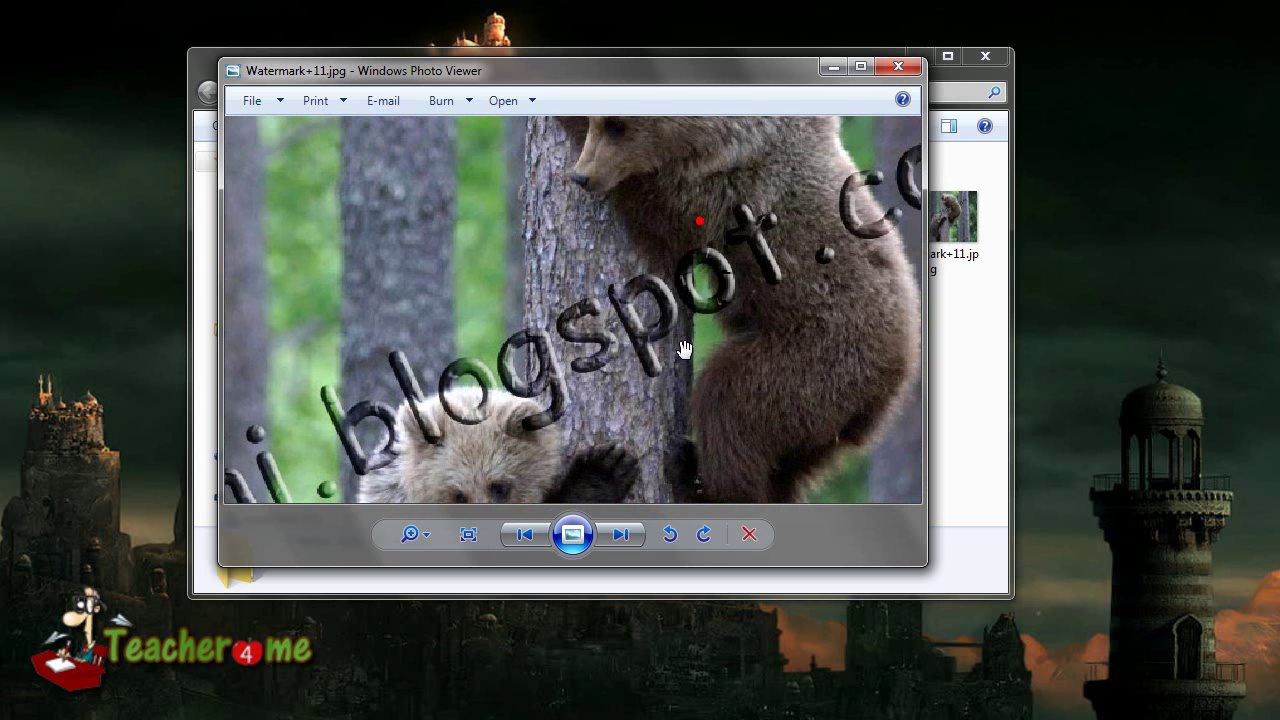
{"action": "scroll", "coordinate": [703, 391], "scroll_direction": "down", "scroll_amount": 3}
{"action": "scroll", "coordinate": [600, 294], "scroll_direction": "up", "scroll_amount": 3}
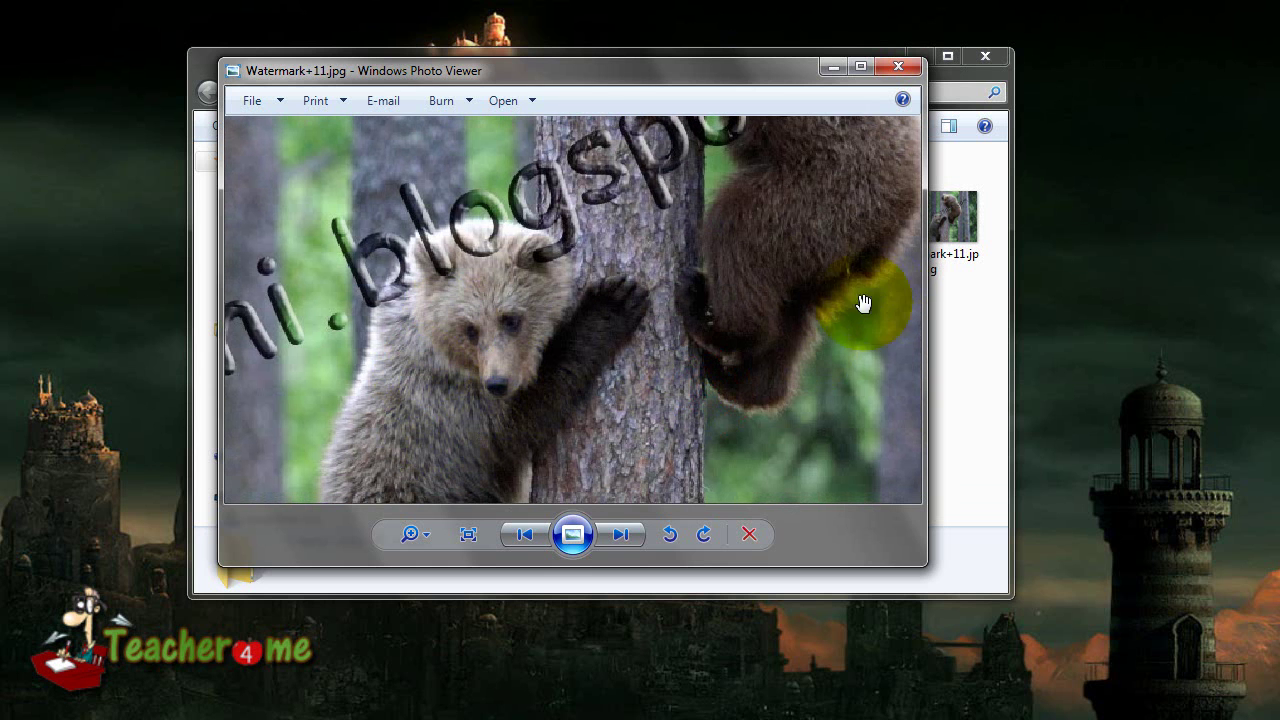
{"action": "left_click_drag", "start_coordinate": [877, 286], "coordinate": [686, 563]}
{"action": "scroll", "coordinate": [593, 307], "scroll_direction": "down", "scroll_amount": 3}
{"action": "scroll", "coordinate": [595, 306], "scroll_direction": "down", "scroll_amount": 1}
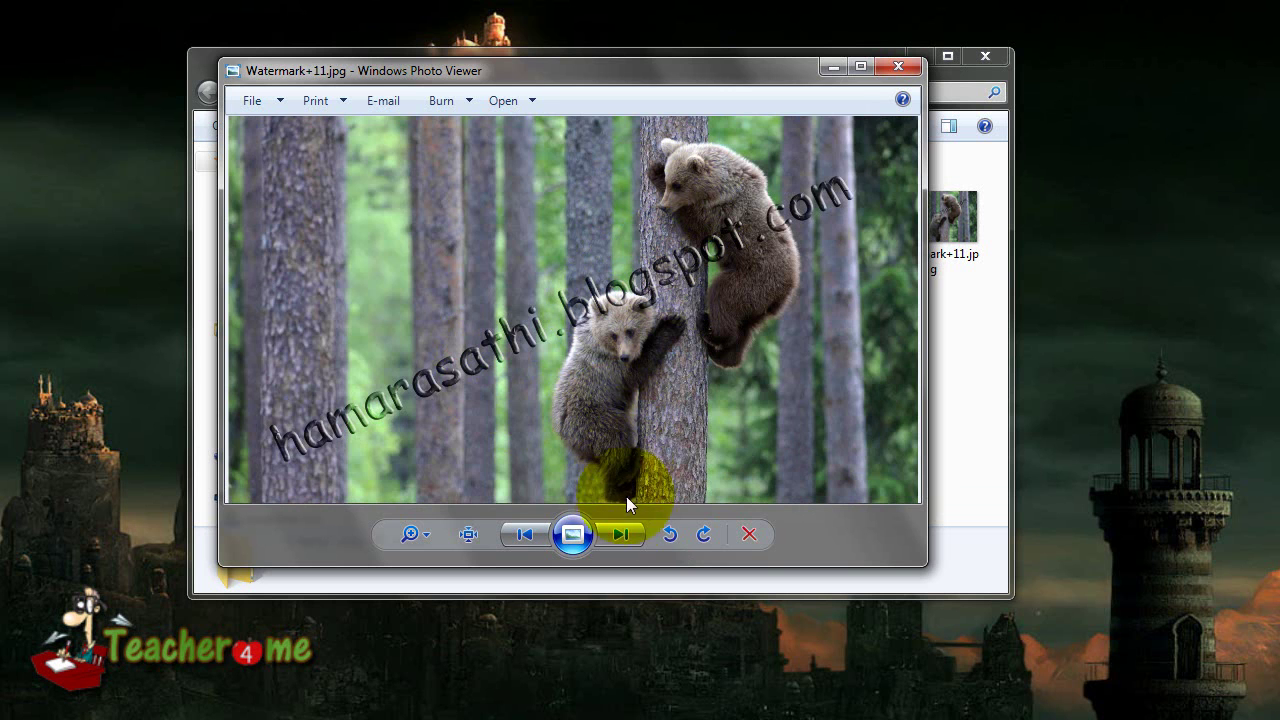
Step: Go to watermarked-image.jpg and examine the repeated copyright text pattern over the beach photo
{"action": "key", "text": "Right"}
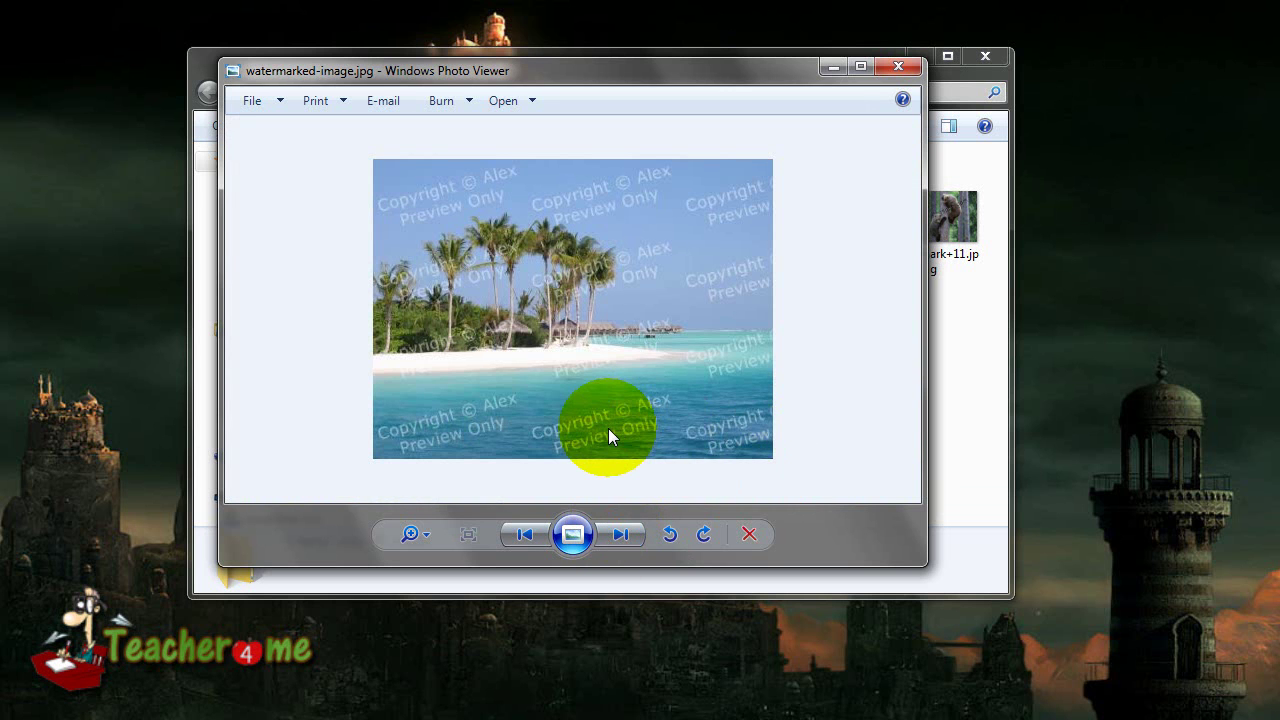
{"action": "scroll", "coordinate": [608, 429], "scroll_direction": "up", "scroll_amount": 2}
{"action": "scroll", "coordinate": [608, 429], "scroll_direction": "down", "scroll_amount": 2}
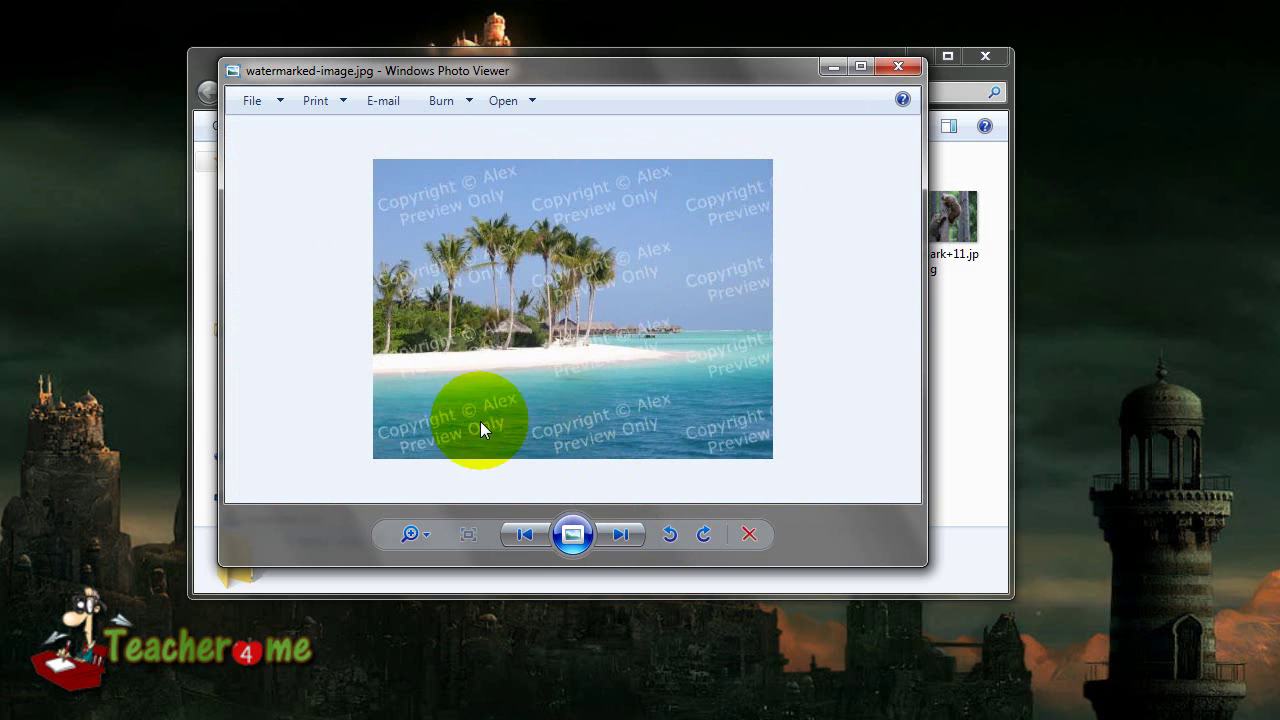
{"action": "scroll", "coordinate": [471, 363], "scroll_direction": "up", "scroll_amount": 5}
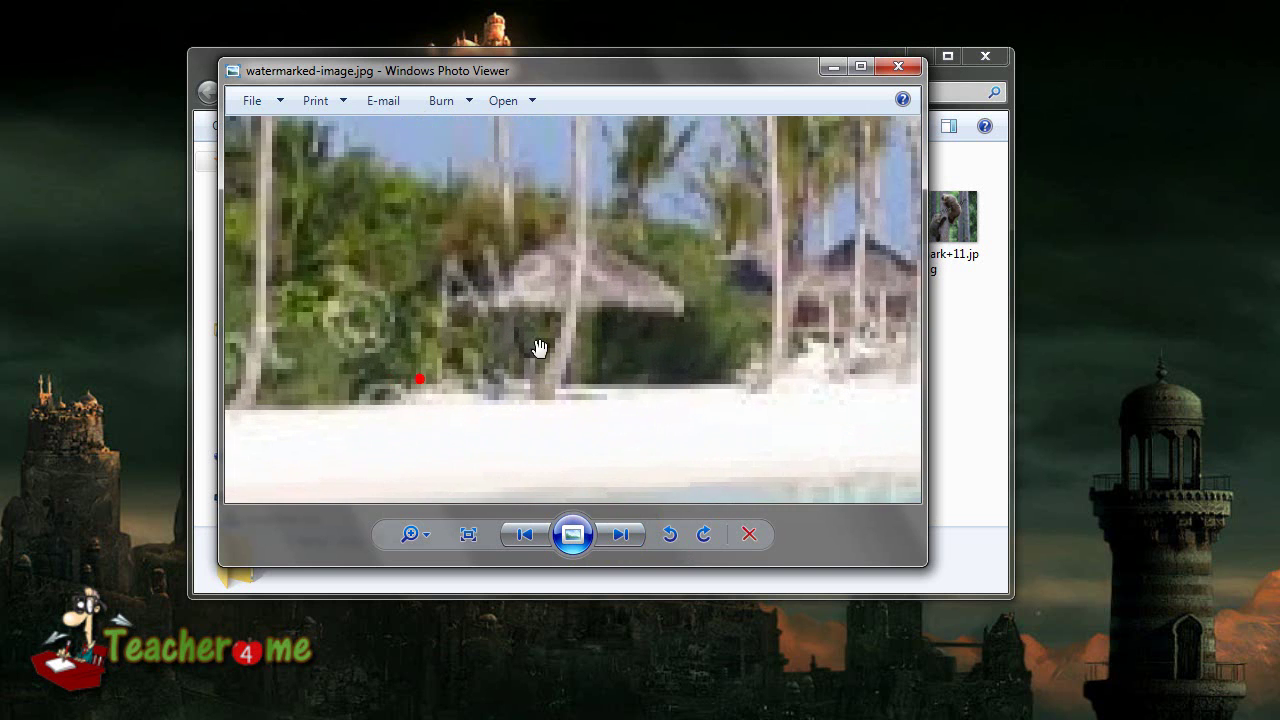
{"action": "scroll", "coordinate": [551, 376], "scroll_direction": "down", "scroll_amount": 3}
{"action": "scroll", "coordinate": [543, 286], "scroll_direction": "up", "scroll_amount": 5}
{"action": "scroll", "coordinate": [584, 330], "scroll_direction": "down", "scroll_amount": 7}
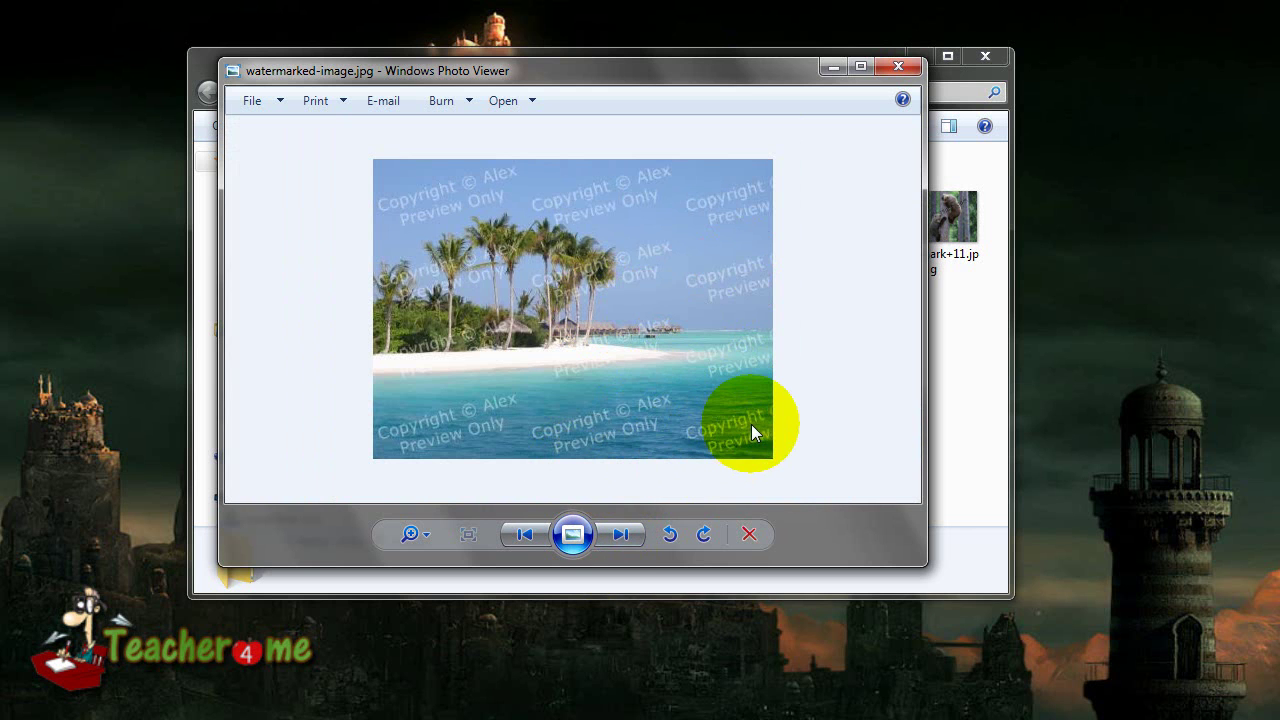
Step: Go to watermark-factory-sample-10.jpg and inspect the repeated "Do not COPY" stamp over the sunset photo
{"action": "left_click", "coordinate": [616, 537]}
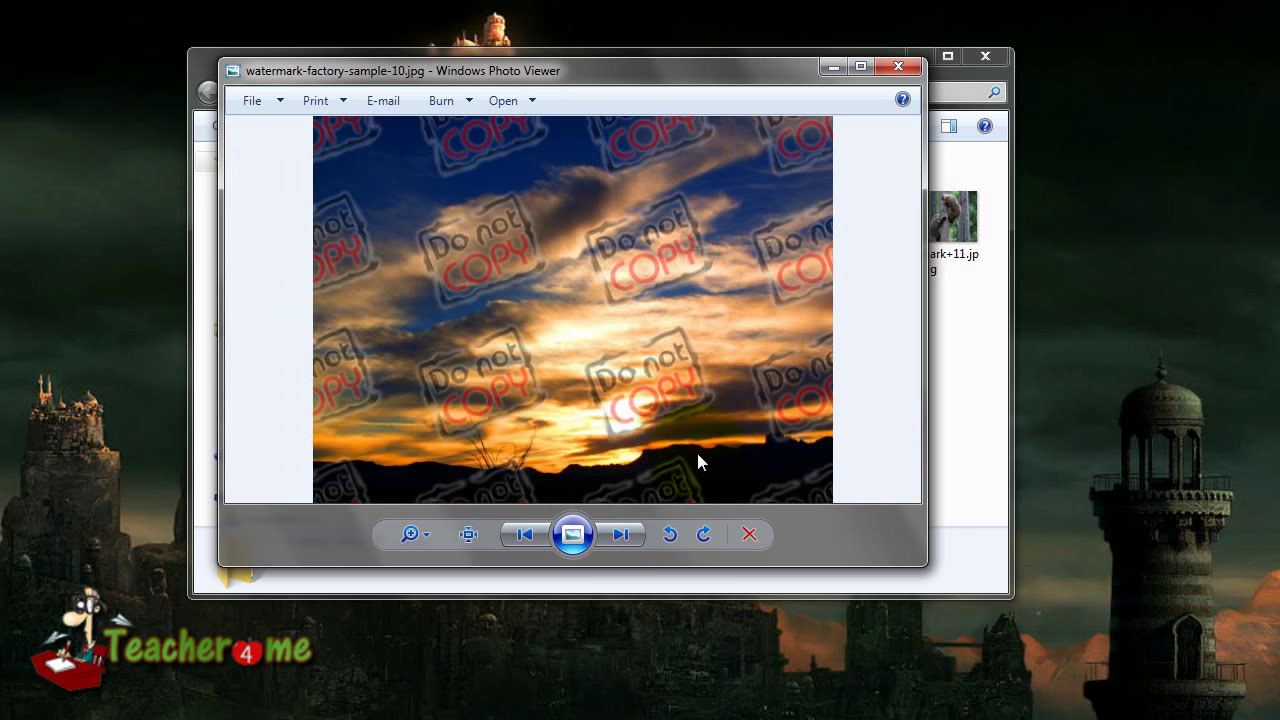
{"action": "left_click", "coordinate": [614, 427]}
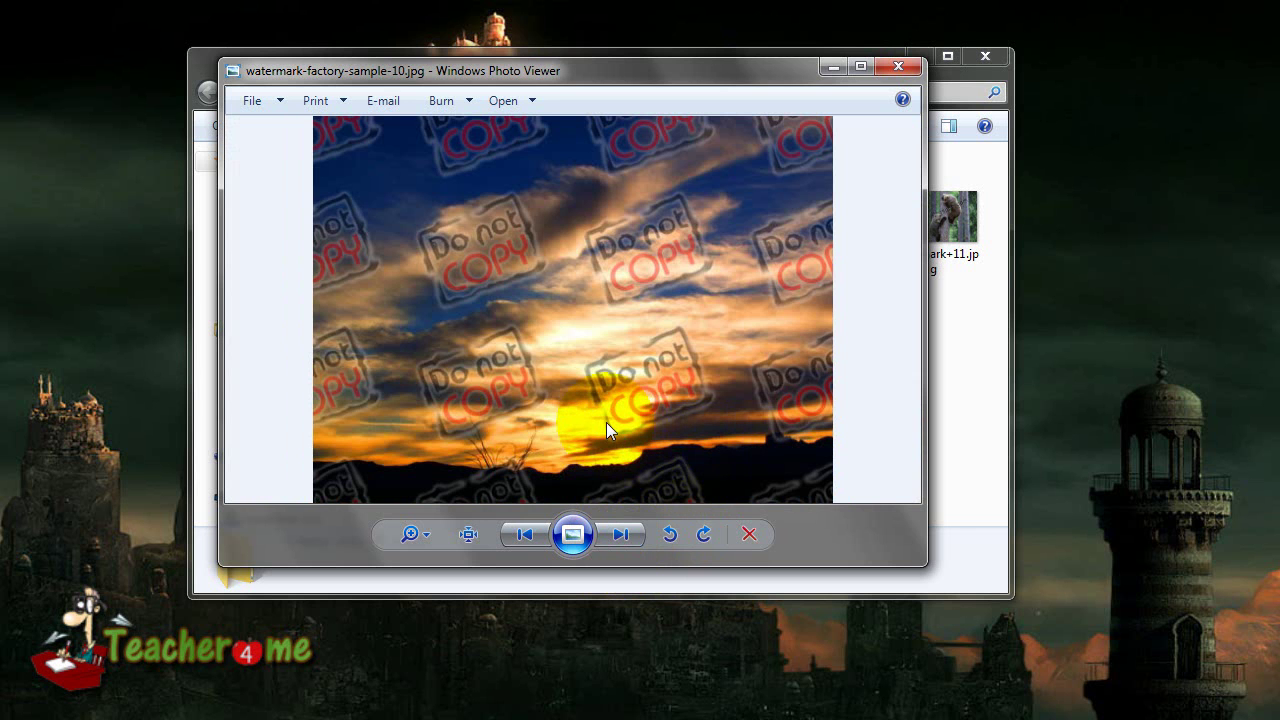
{"action": "left_click_drag", "start_coordinate": [651, 79], "coordinate": [705, 102]}
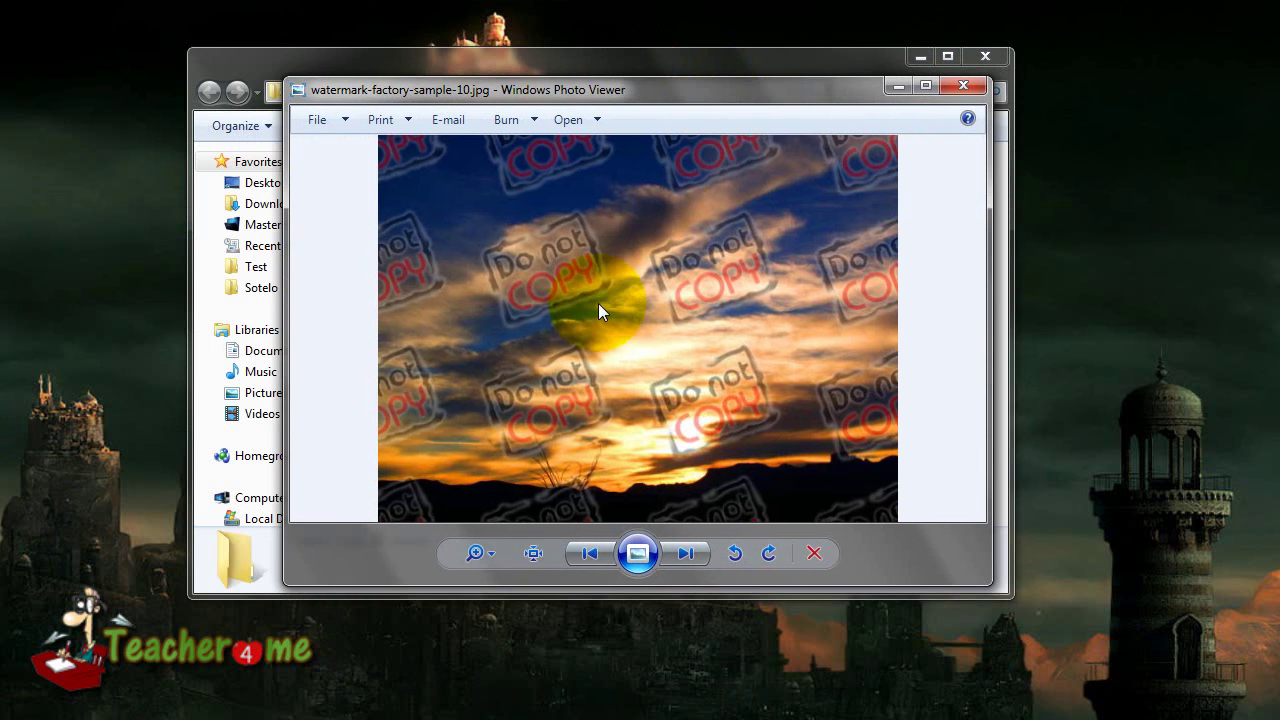
{"action": "scroll", "coordinate": [563, 269], "scroll_direction": "up", "scroll_amount": 3}
{"action": "scroll", "coordinate": [651, 371], "scroll_direction": "up", "scroll_amount": 4}
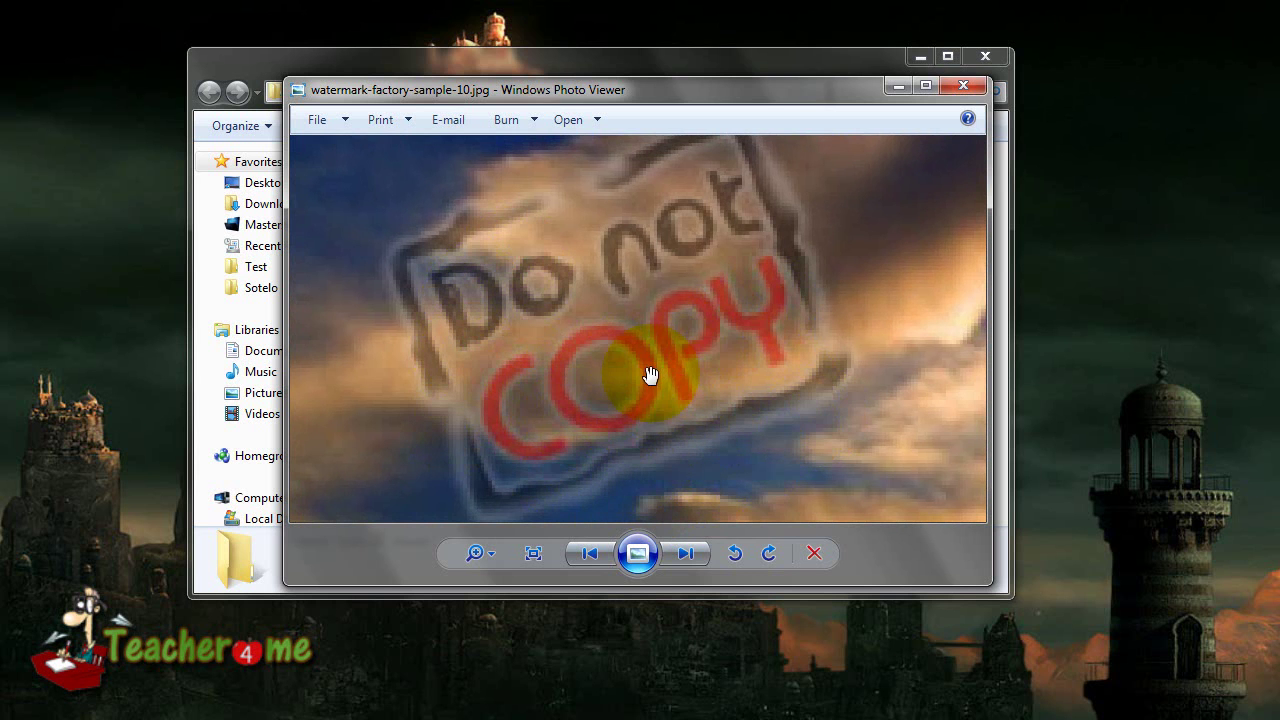
{"action": "scroll", "coordinate": [647, 374], "scroll_direction": "down", "scroll_amount": 5}
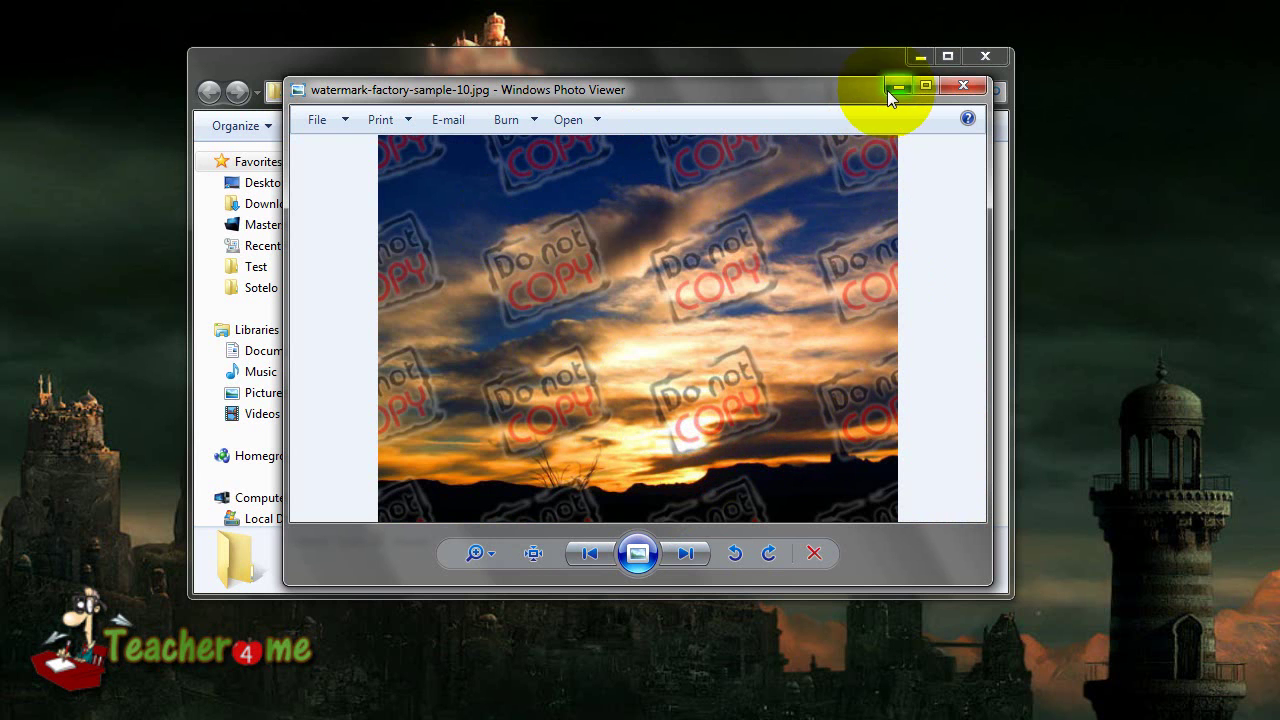
Step: Cycle back to 1048689.jpg, minimize the photo viewer and switch to Photoshop
{"action": "left_click", "coordinate": [686, 553]}
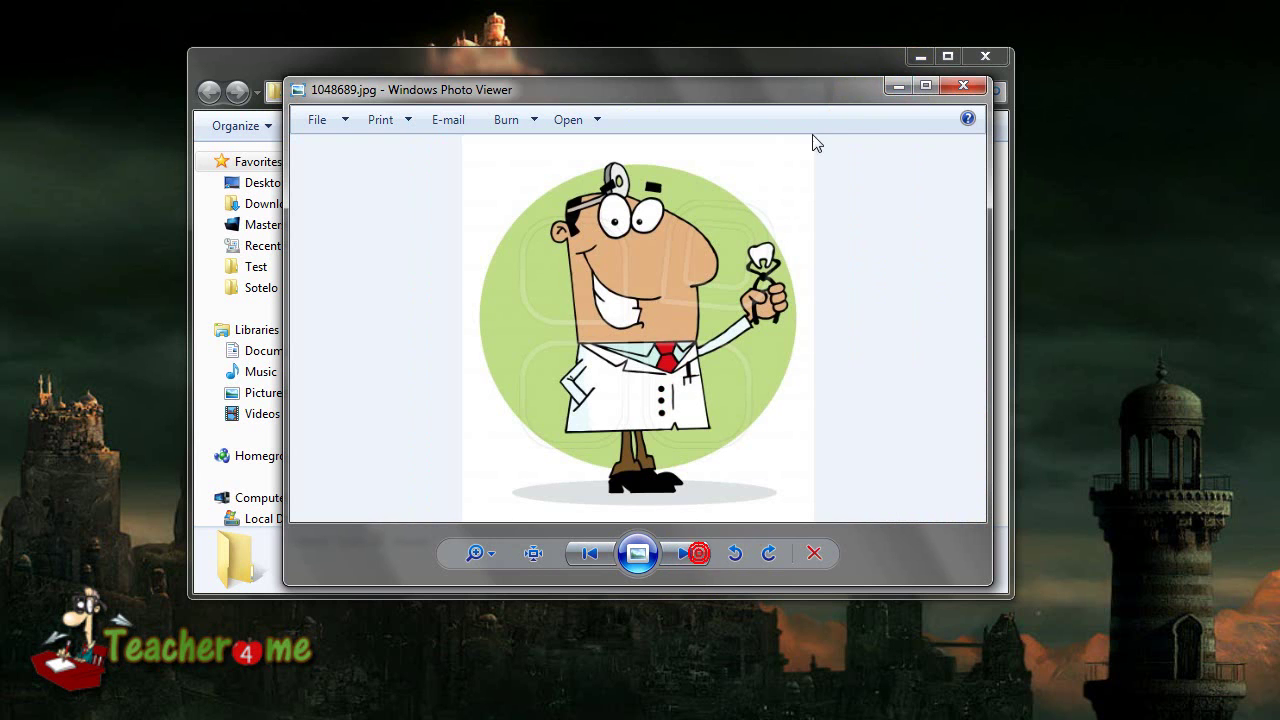
{"action": "left_click", "coordinate": [898, 85]}
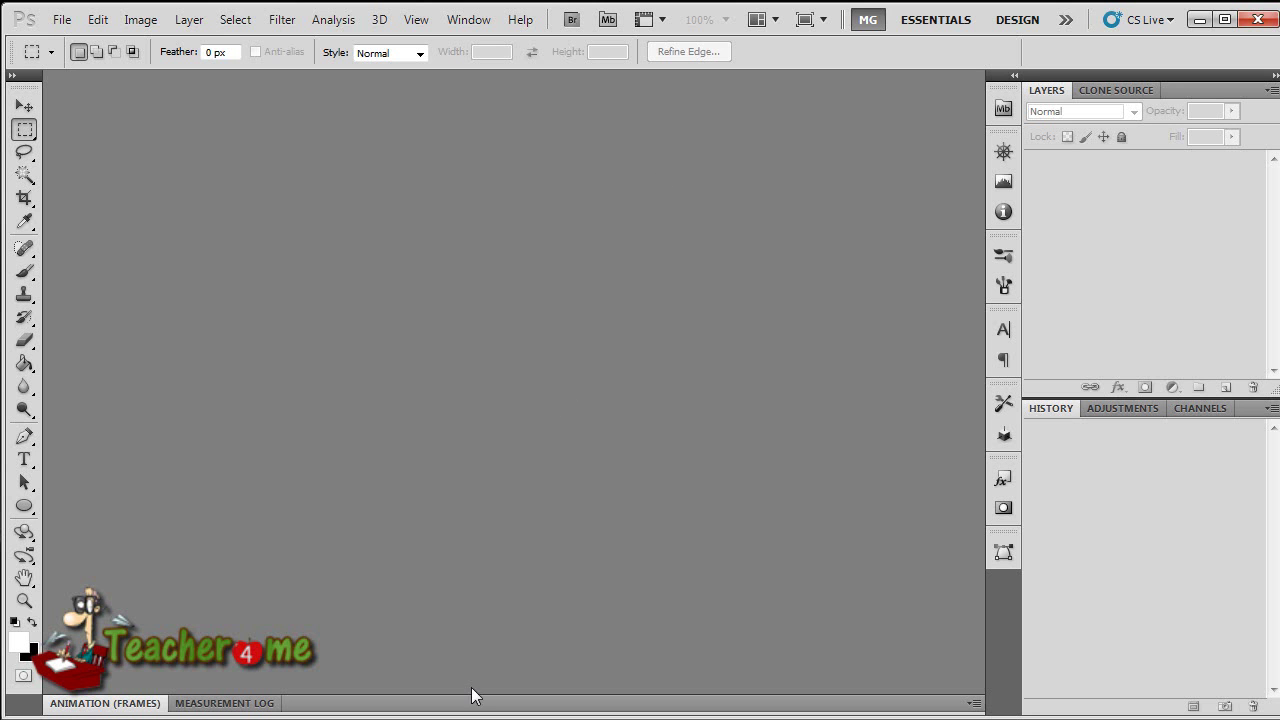
Step: Bring the image file 1048689.jpg into Photoshop as an open document
{"action": "key", "text": "alt+Tab"}
{"action": "left_click_drag", "start_coordinate": [443, 243], "coordinate": [141, 280]}
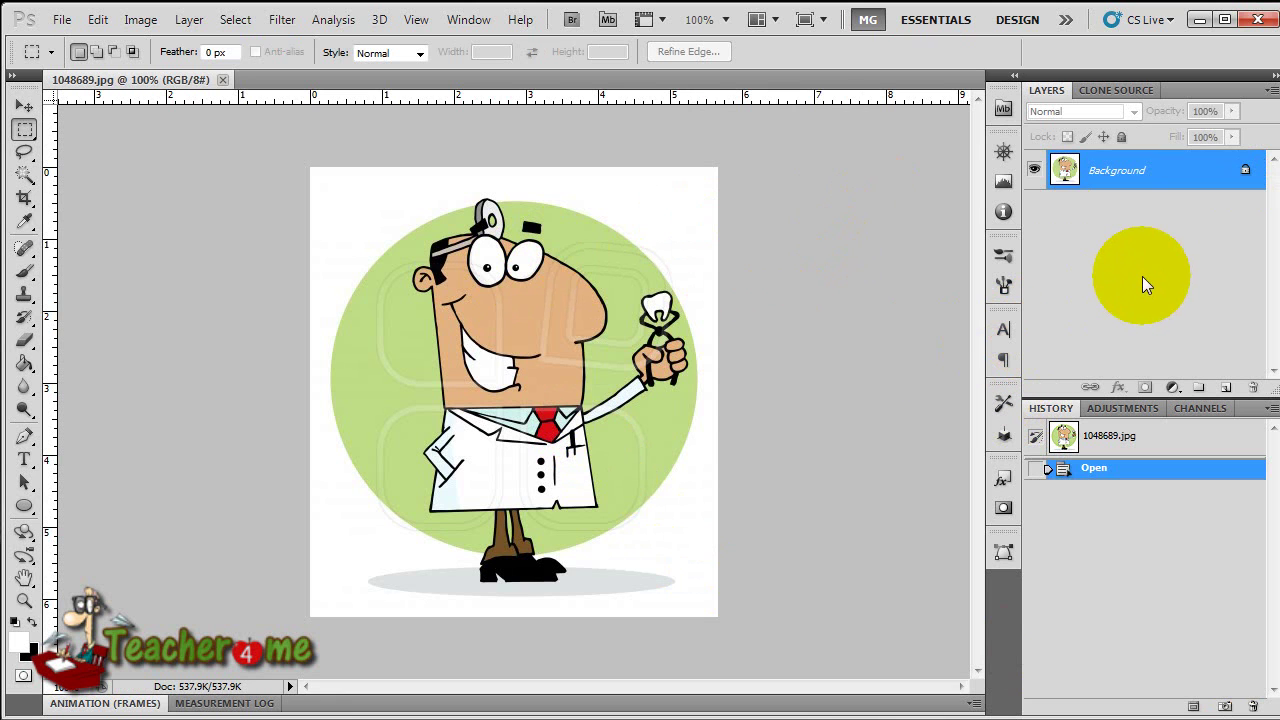
Step: Duplicate the Background layer, delete the original, and revert the document to its opened state
{"action": "left_click_drag", "start_coordinate": [1194, 172], "coordinate": [1226, 386]}
{"action": "left_click_drag", "start_coordinate": [1246, 212], "coordinate": [1253, 387]}
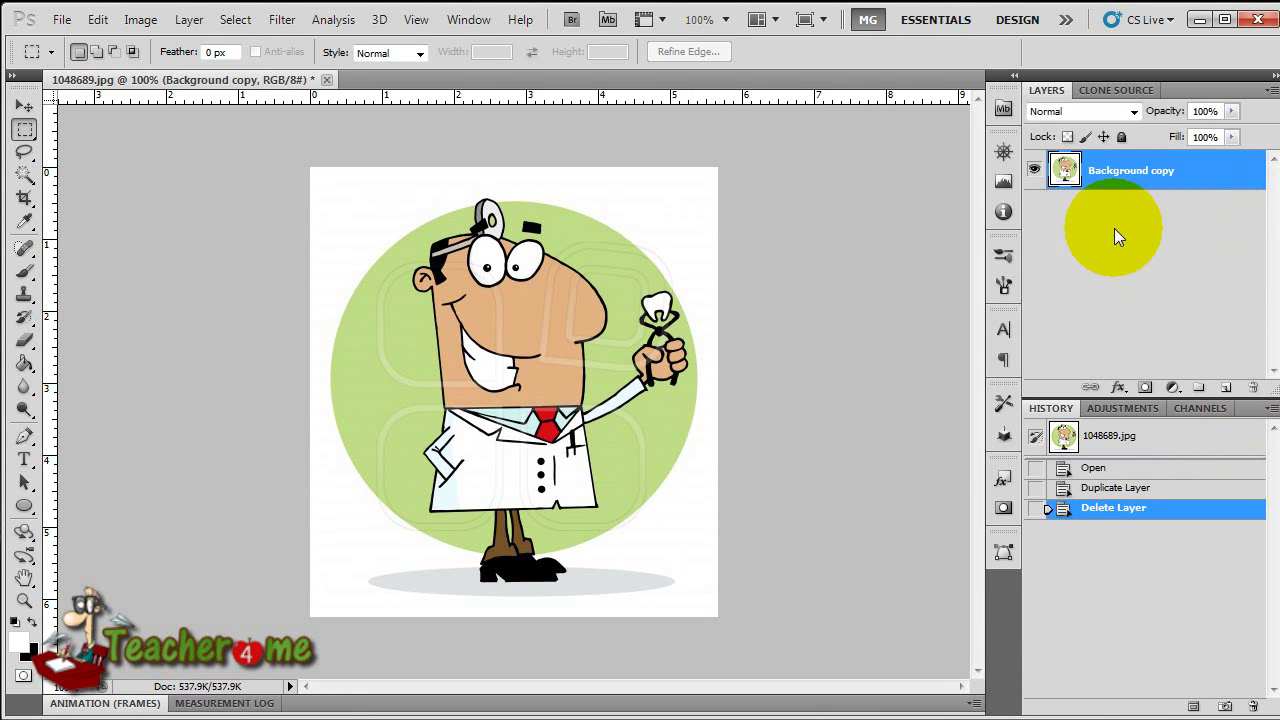
{"action": "left_click", "coordinate": [1125, 436]}
Step: Remove the lock from the Background layer to convert it into a regular layer
{"action": "left_click_drag", "start_coordinate": [1243, 171], "coordinate": [1248, 330]}
{"action": "left_click_drag", "start_coordinate": [1241, 175], "coordinate": [1234, 234]}
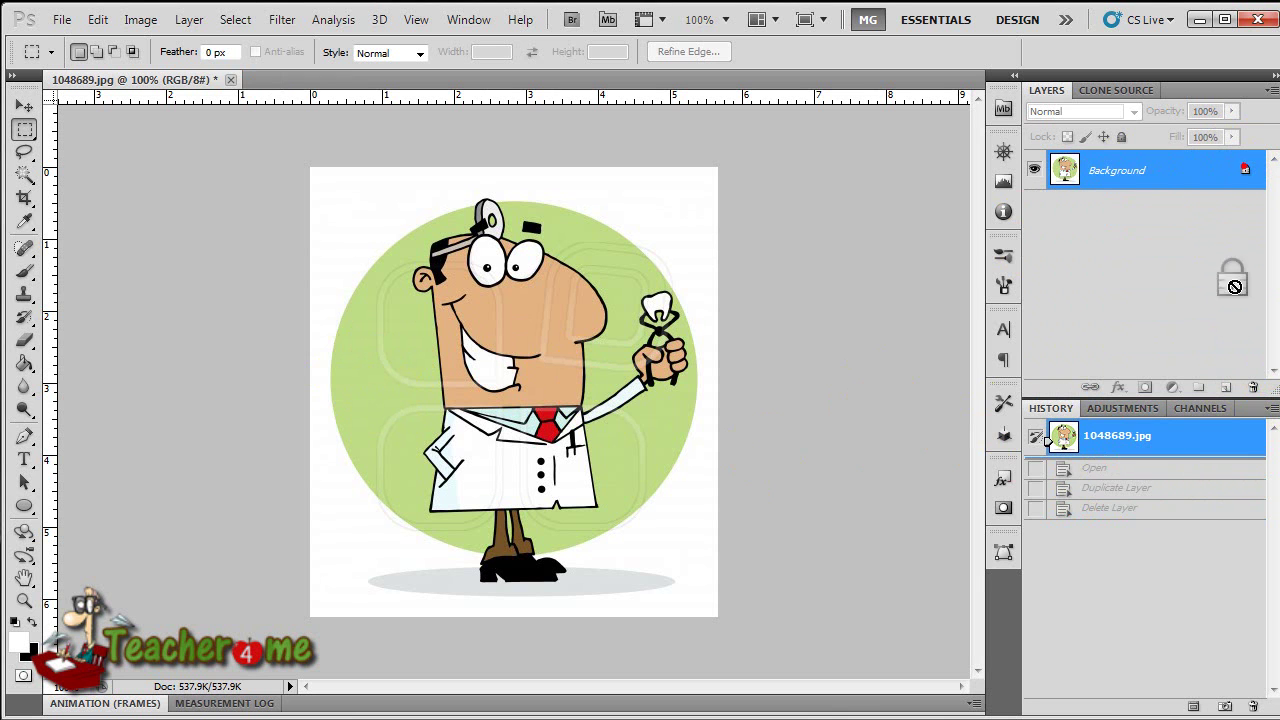
{"action": "mouse_move", "coordinate": [1258, 375]}
{"action": "left_mouse_down"}
{"action": "mouse_move", "coordinate": [1240, 376]}
{"action": "mouse_move", "coordinate": [1252, 386]}
{"action": "left_mouse_up"}
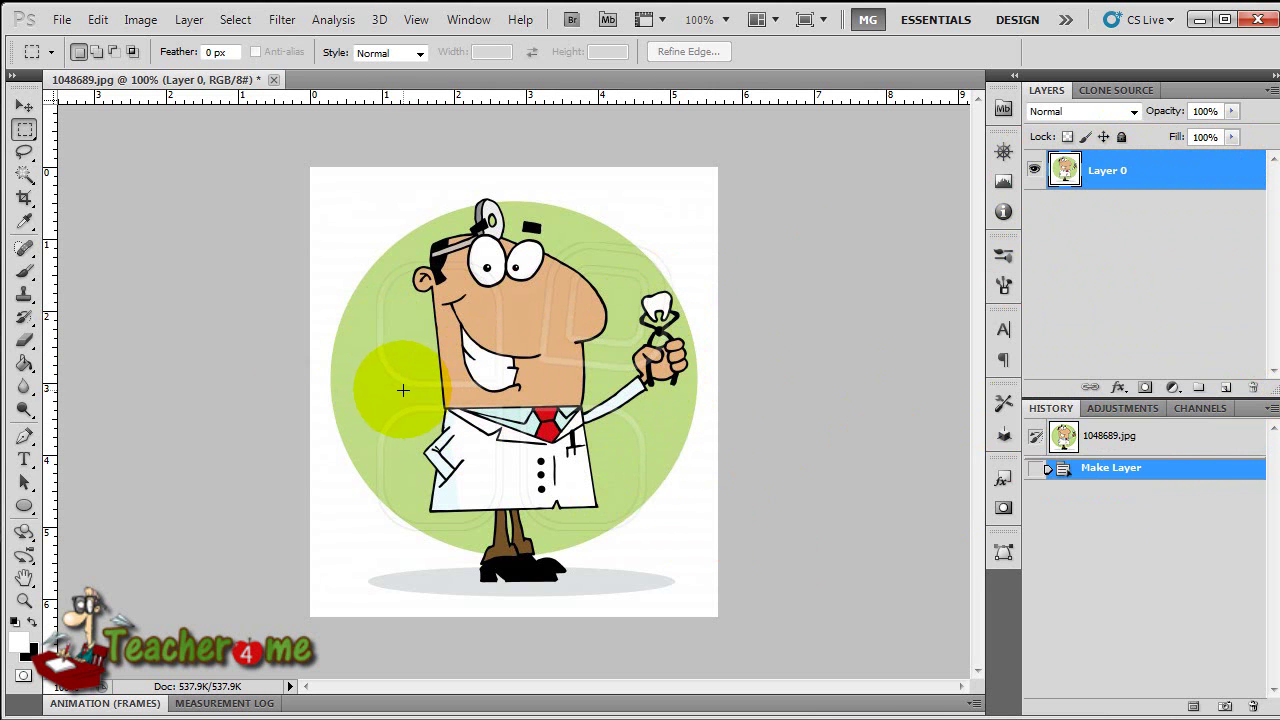
Step: Sample the light green of the circle behind the dentist as the foreground color with the Eyedropper
{"action": "left_click", "coordinate": [27, 271]}
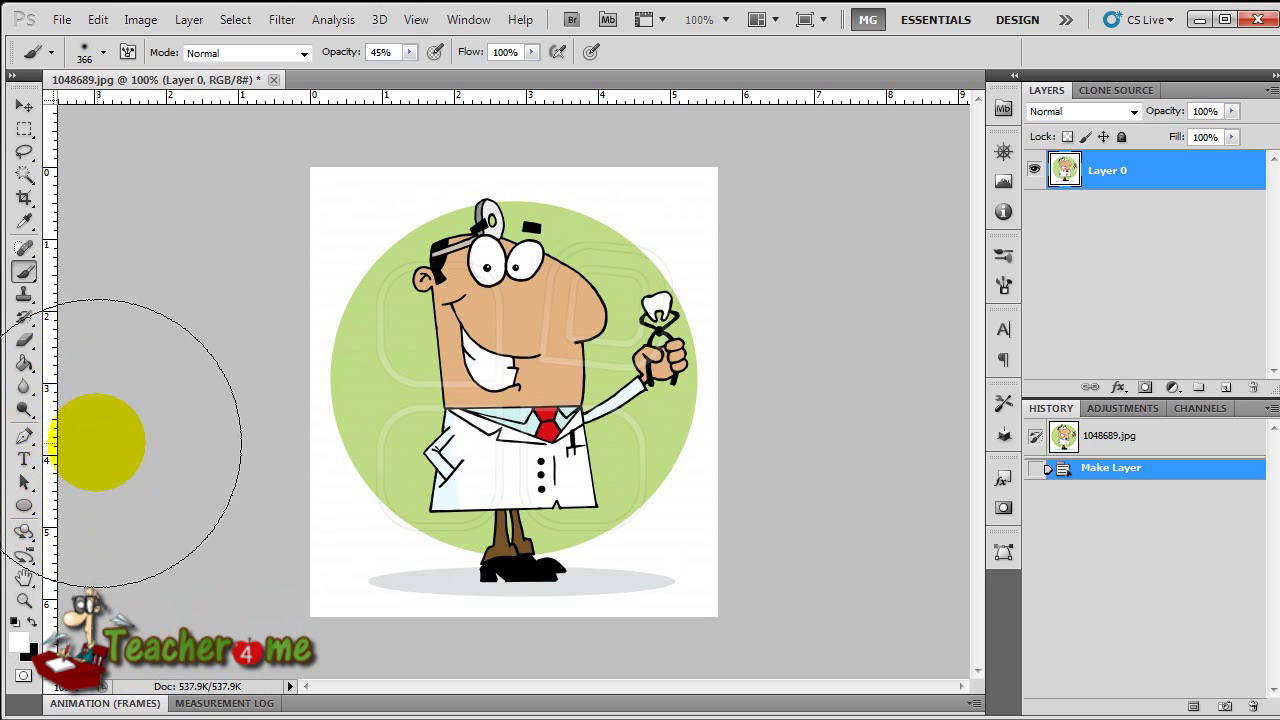
{"action": "left_click", "coordinate": [26, 224]}
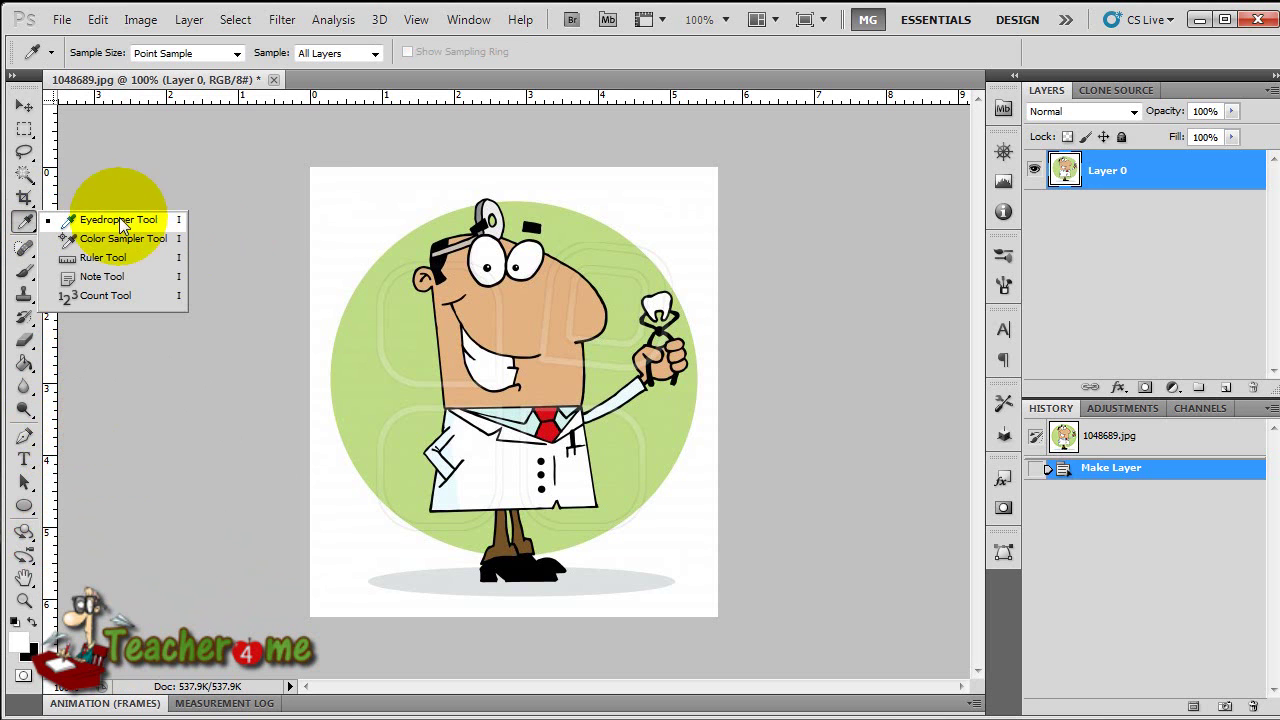
{"action": "left_click", "coordinate": [360, 398]}
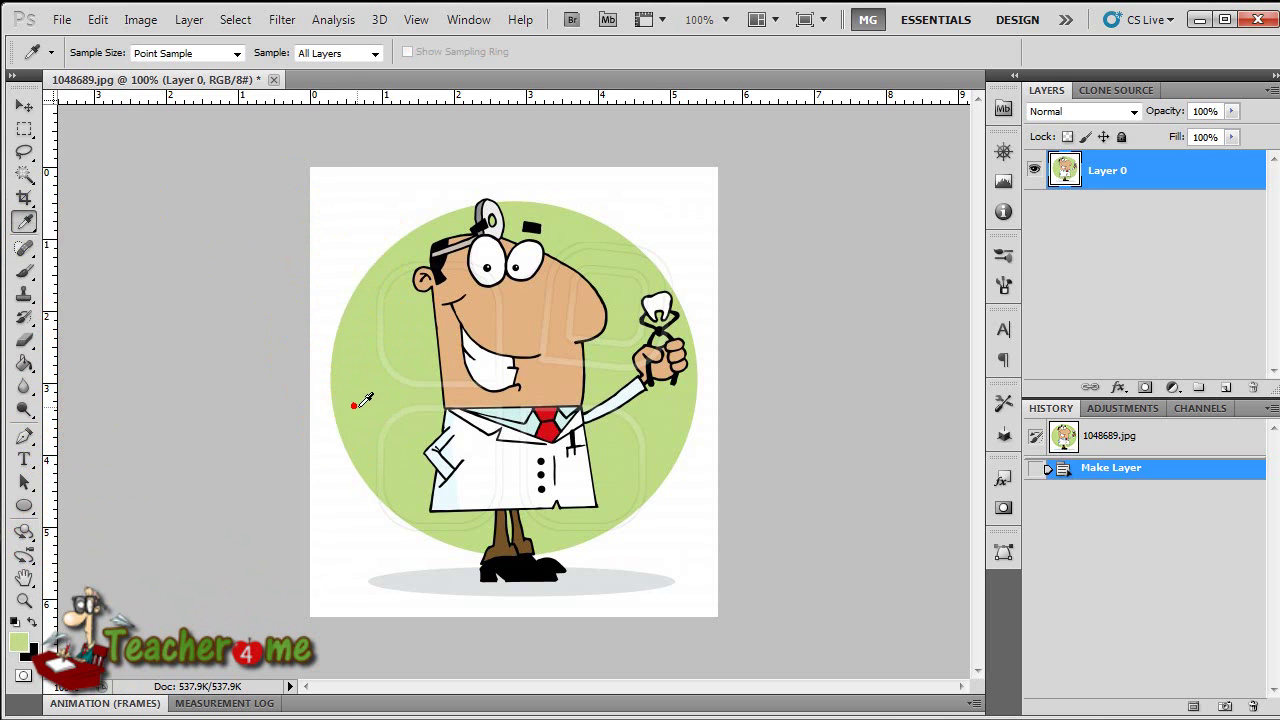
{"action": "left_click", "coordinate": [362, 317]}
{"action": "left_click", "coordinate": [372, 272]}
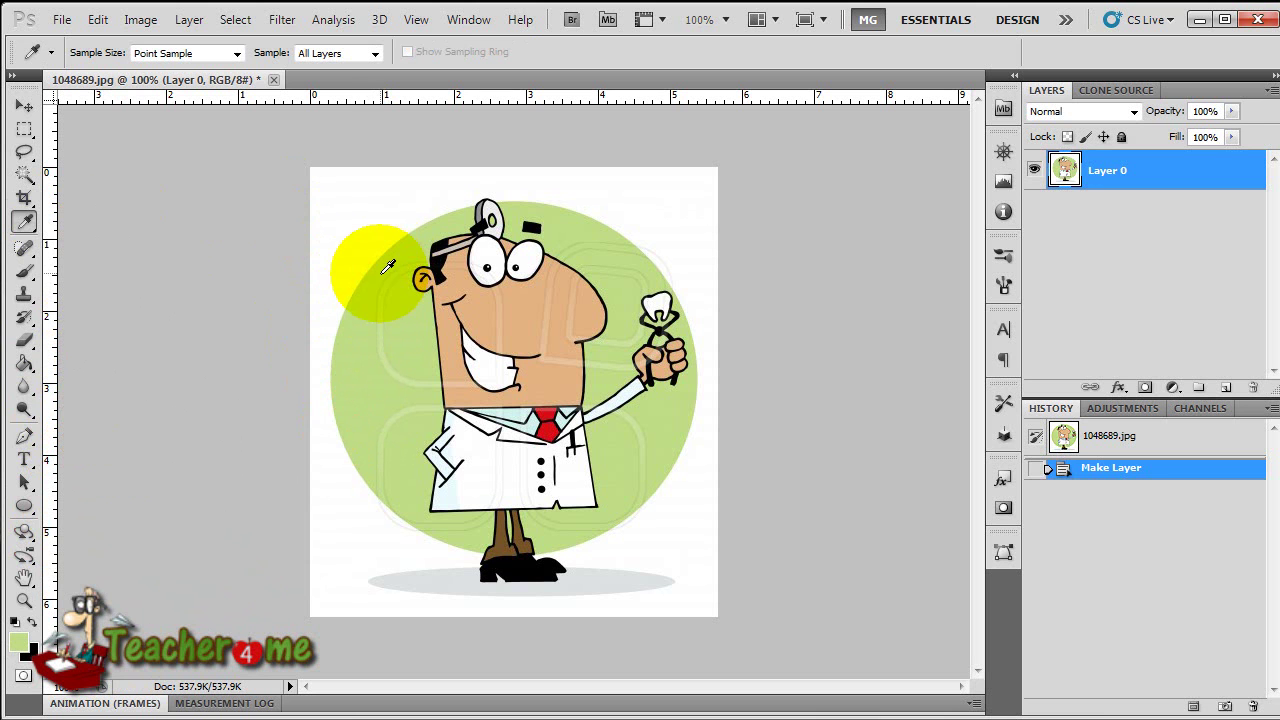
Step: Set the Brush tool to 24 px and paint green over the watermark line beside the dentist's ear
{"action": "left_click", "coordinate": [26, 272]}
{"action": "right_click", "coordinate": [355, 318]}
{"action": "mouse_move", "coordinate": [434, 360]}
{"action": "left_mouse_down"}
{"action": "mouse_move", "coordinate": [447, 360]}
{"action": "mouse_move", "coordinate": [399, 355]}
{"action": "left_mouse_up"}
{"action": "left_click", "coordinate": [396, 273]}
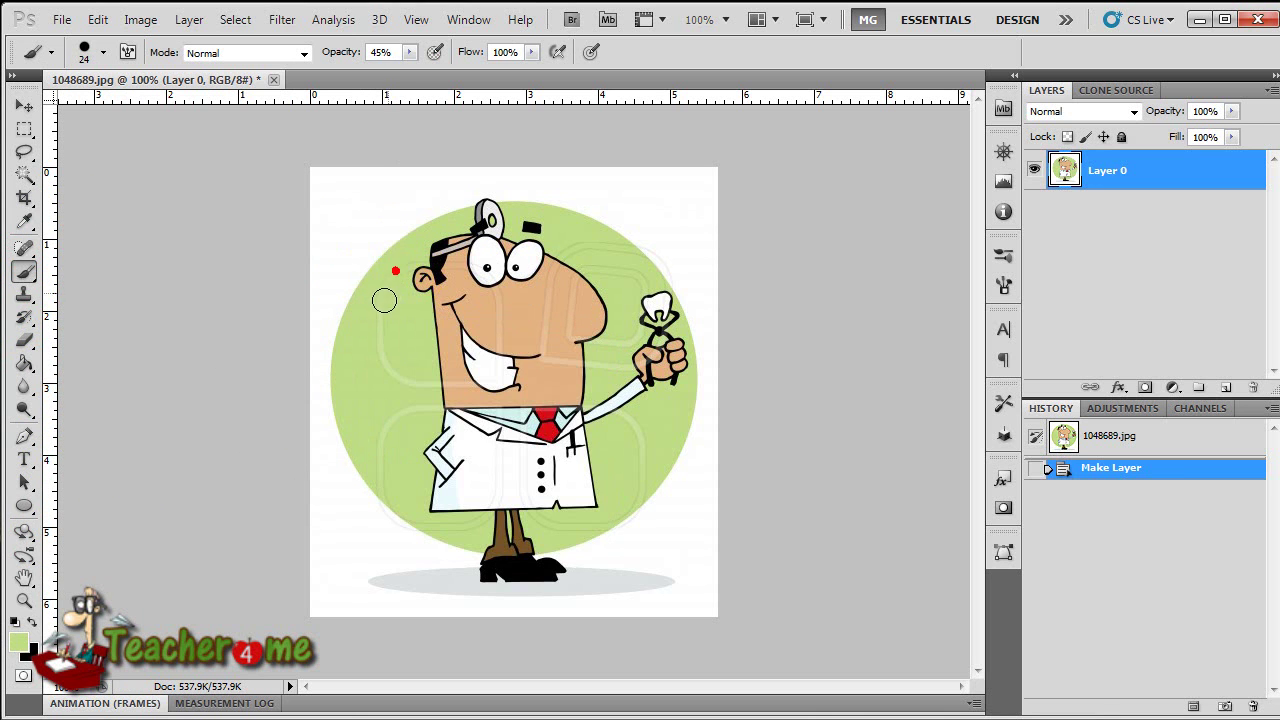
{"action": "left_click", "coordinate": [385, 289]}
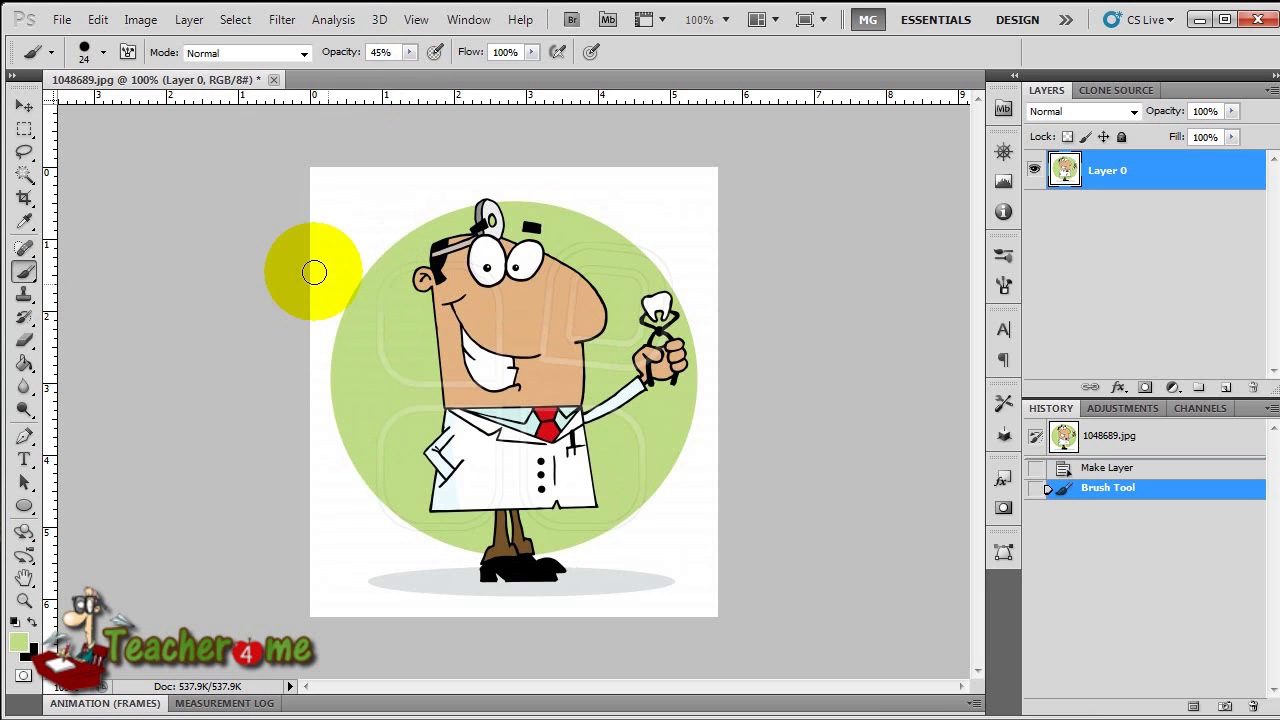
Step: Raise the brush opacity to 100% and paint green over the watermark lines across the circle around the dentist
{"action": "left_click_drag", "start_coordinate": [343, 54], "coordinate": [557, 55]}
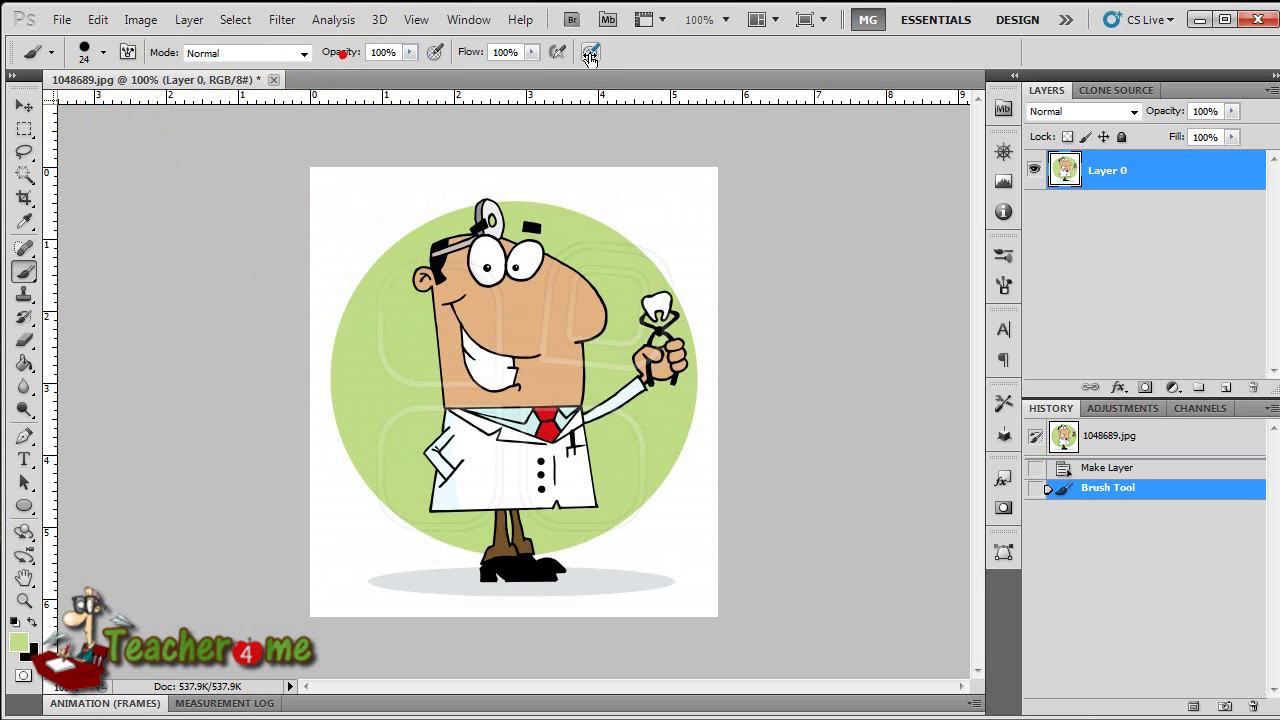
{"action": "mouse_move", "coordinate": [374, 280]}
{"action": "left_mouse_down"}
{"action": "mouse_move", "coordinate": [377, 347]}
{"action": "mouse_move", "coordinate": [425, 395]}
{"action": "left_mouse_up"}
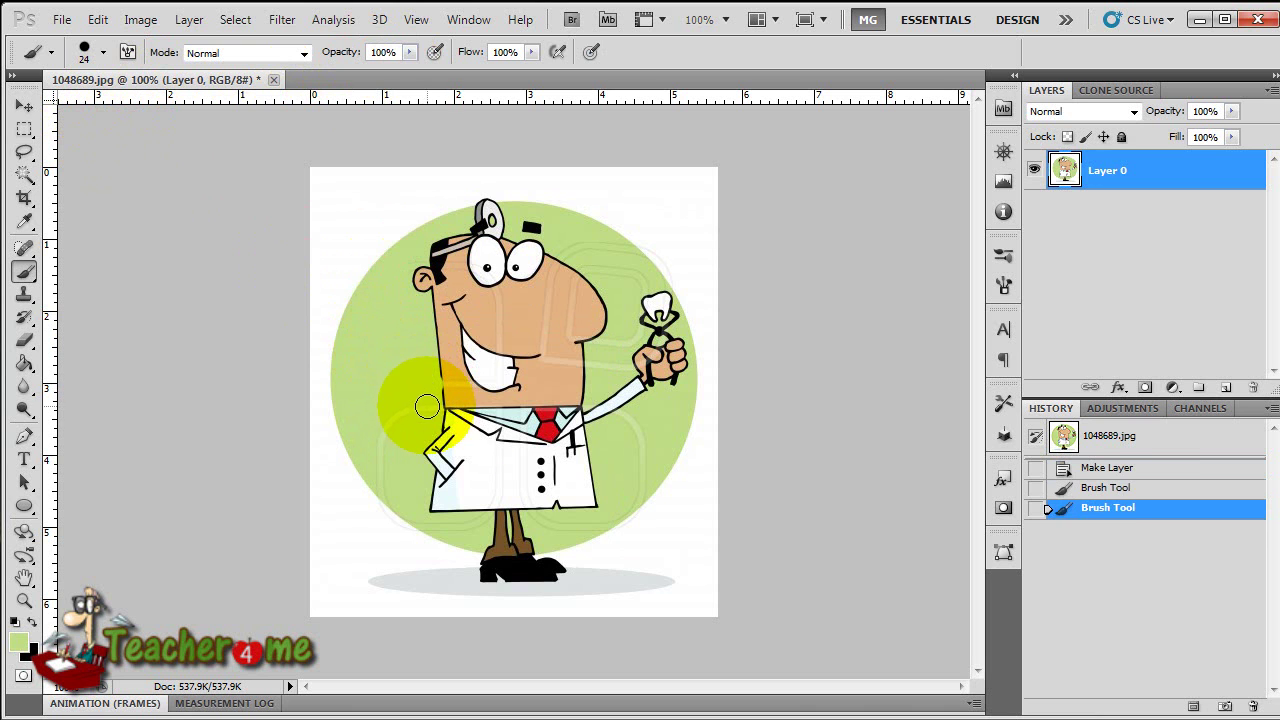
{"action": "left_click", "coordinate": [1095, 487]}
{"action": "left_click", "coordinate": [393, 279]}
{"action": "mouse_move", "coordinate": [399, 379]}
{"action": "left_mouse_down"}
{"action": "mouse_move", "coordinate": [390, 371]}
{"action": "mouse_move", "coordinate": [419, 385]}
{"action": "mouse_move", "coordinate": [397, 403]}
{"action": "mouse_move", "coordinate": [390, 488]}
{"action": "left_mouse_up"}
{"action": "mouse_move", "coordinate": [640, 428]}
{"action": "left_mouse_down"}
{"action": "mouse_move", "coordinate": [630, 410]}
{"action": "mouse_move", "coordinate": [647, 454]}
{"action": "mouse_move", "coordinate": [632, 495]}
{"action": "mouse_move", "coordinate": [602, 515]}
{"action": "mouse_move", "coordinate": [615, 510]}
{"action": "left_mouse_up"}
{"action": "left_click", "coordinate": [1046, 530]}
{"action": "left_click_drag", "start_coordinate": [615, 418], "coordinate": [630, 428]}
{"action": "mouse_move", "coordinate": [630, 489]}
{"action": "left_mouse_down"}
{"action": "mouse_move", "coordinate": [601, 527]}
{"action": "mouse_move", "coordinate": [575, 530]}
{"action": "left_mouse_up"}
{"action": "mouse_move", "coordinate": [486, 516]}
{"action": "left_mouse_down"}
{"action": "mouse_move", "coordinate": [474, 526]}
{"action": "mouse_move", "coordinate": [614, 345]}
{"action": "mouse_move", "coordinate": [627, 277]}
{"action": "mouse_move", "coordinate": [586, 215]}
{"action": "mouse_move", "coordinate": [628, 321]}
{"action": "mouse_move", "coordinate": [603, 363]}
{"action": "left_mouse_up"}
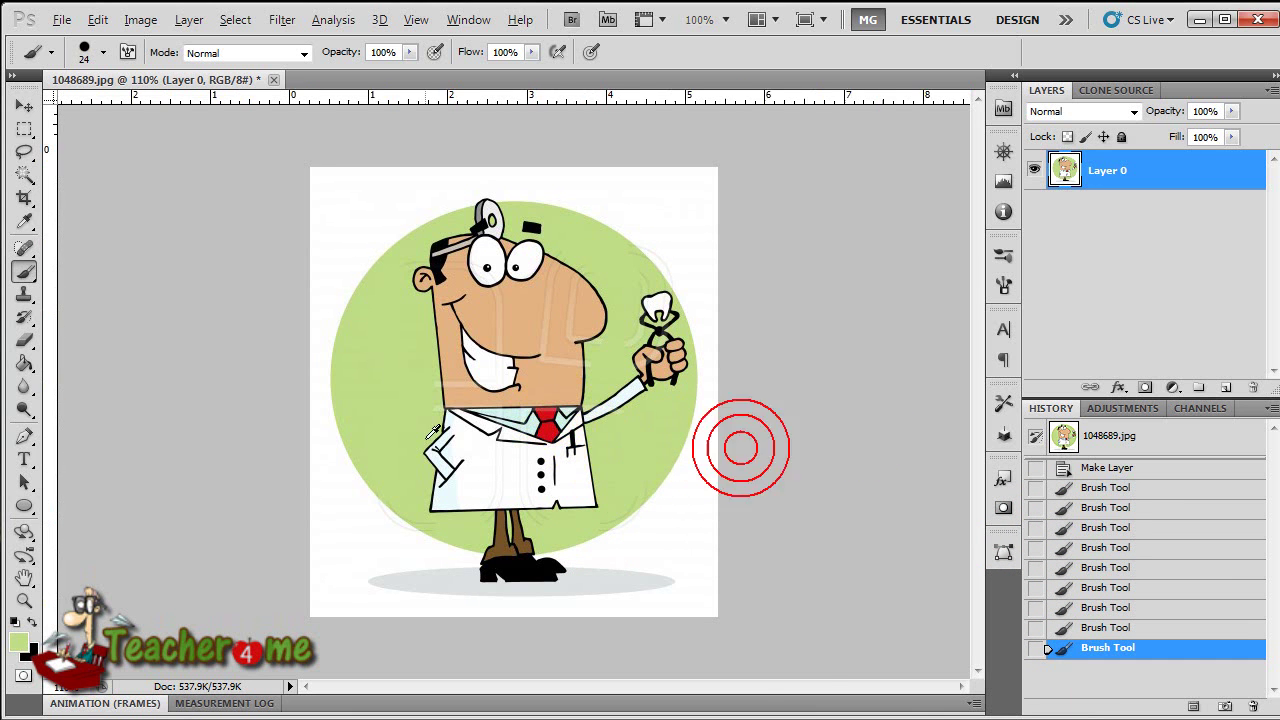
Step: Paint green over the remaining watermark traces along the jaw edge and the corner where the face meets the collar
{"action": "scroll", "coordinate": [433, 432], "scroll_direction": "up", "scroll_amount": 2}
{"action": "scroll", "coordinate": [433, 432], "scroll_direction": "up", "scroll_amount": 5}
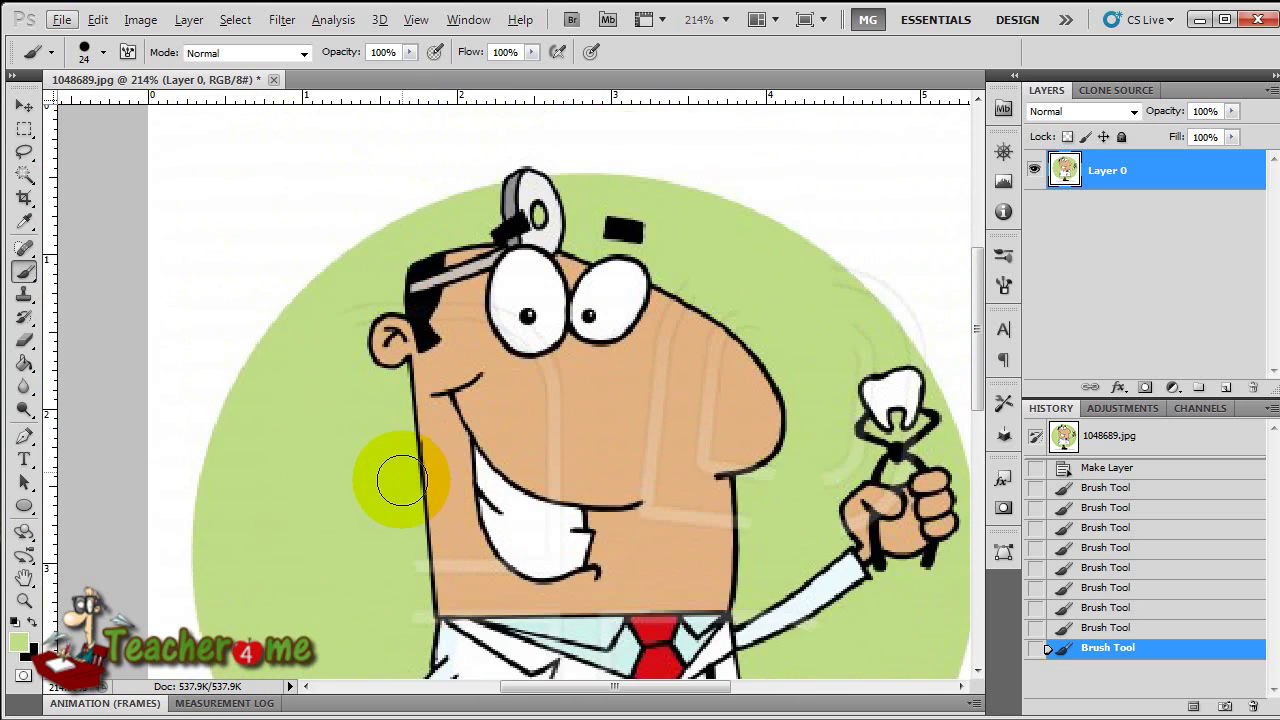
{"action": "scroll", "coordinate": [410, 505], "scroll_direction": "down", "scroll_amount": 4}
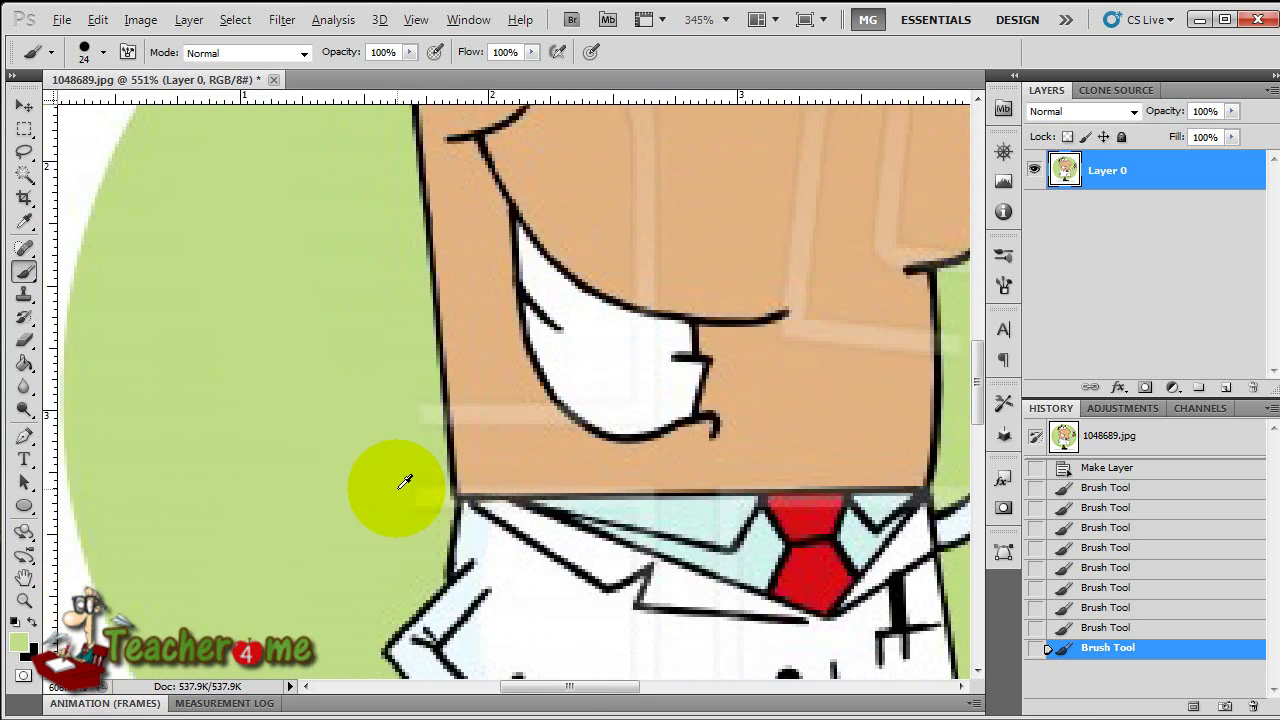
{"action": "scroll", "coordinate": [405, 485], "scroll_direction": "up", "scroll_amount": 5}
{"action": "scroll", "coordinate": [426, 463], "scroll_direction": "up", "scroll_amount": 2}
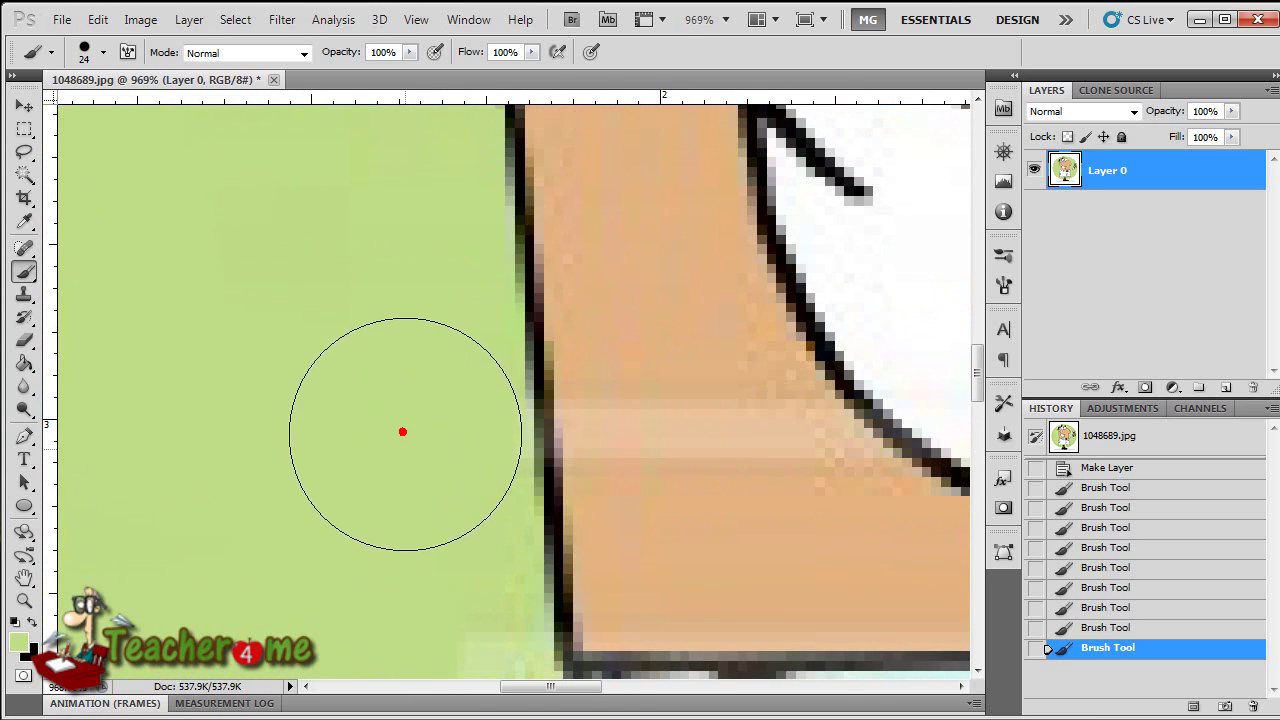
{"action": "left_click", "coordinate": [408, 466]}
{"action": "scroll", "coordinate": [414, 500], "scroll_direction": "down", "scroll_amount": 5}
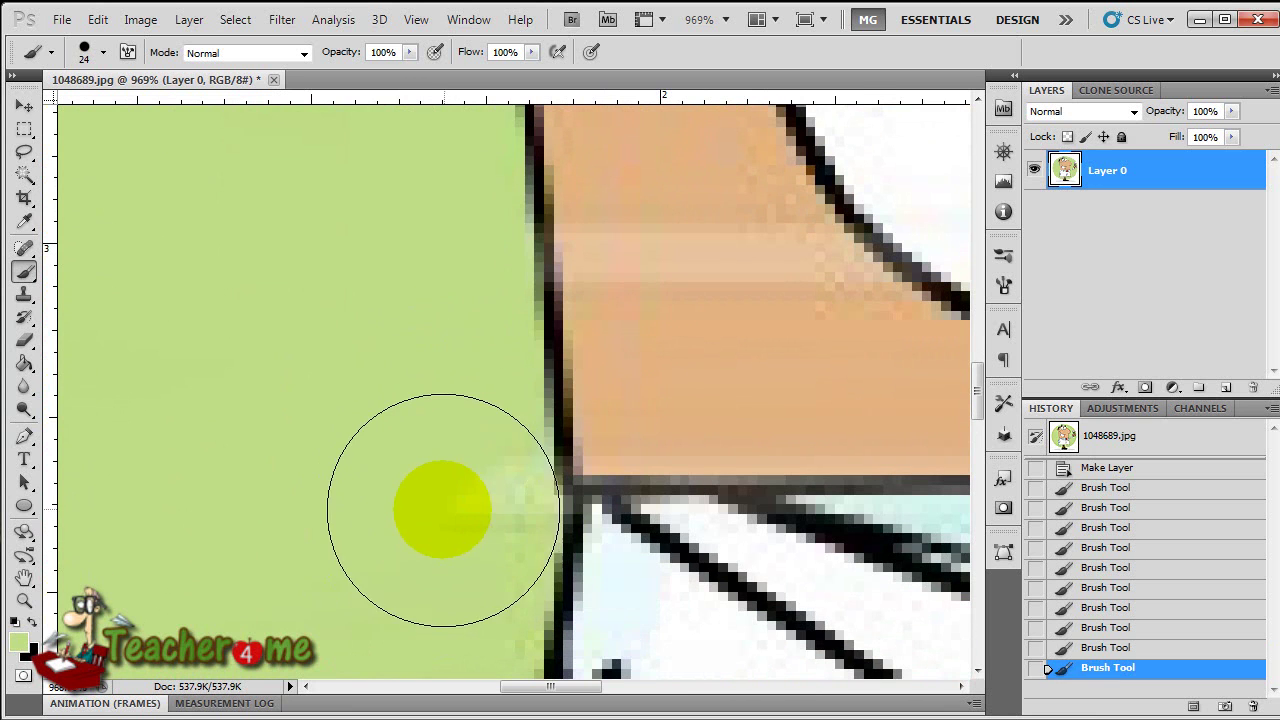
{"action": "left_click", "coordinate": [391, 523]}
{"action": "scroll", "coordinate": [400, 410], "scroll_direction": "up", "scroll_amount": 1}
Step: Sample the black outline and retouch the face edge and the start of the jaw line with a 2 px brush
{"action": "left_click", "coordinate": [538, 358]}
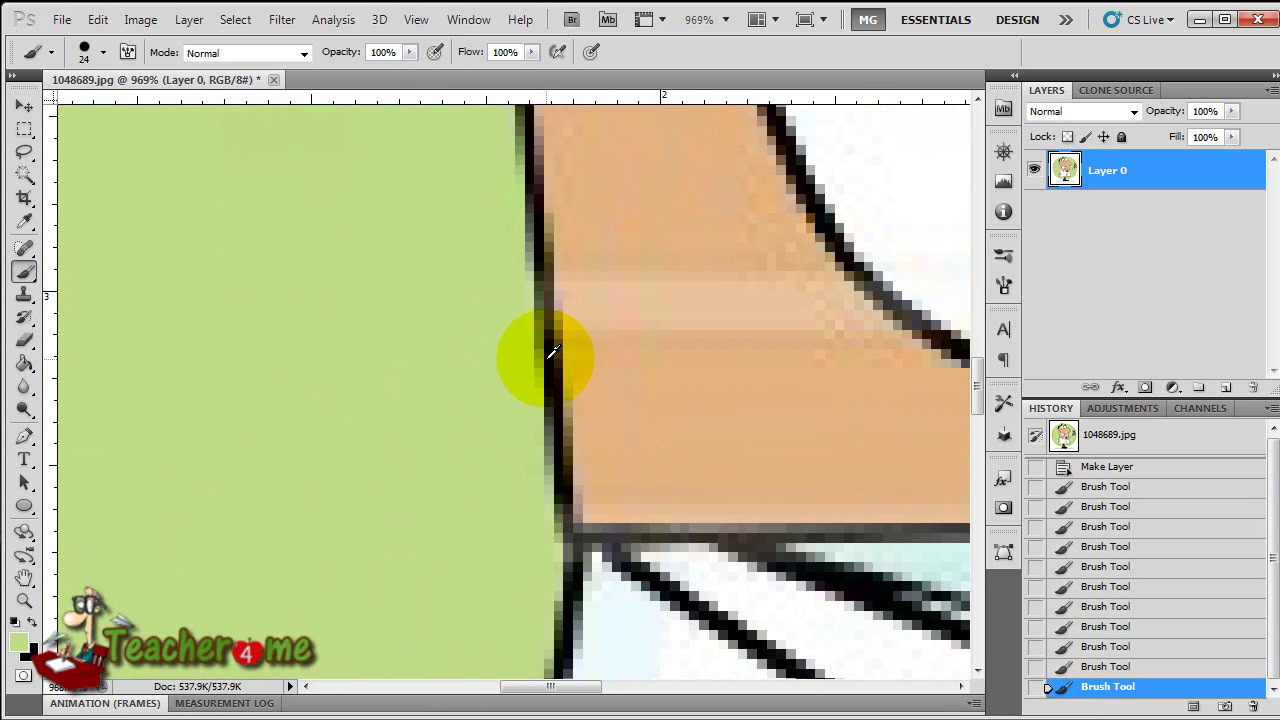
{"action": "left_click", "coordinate": [526, 251]}
{"action": "left_click", "coordinate": [540, 341]}
{"action": "left_click", "coordinate": [570, 528]}
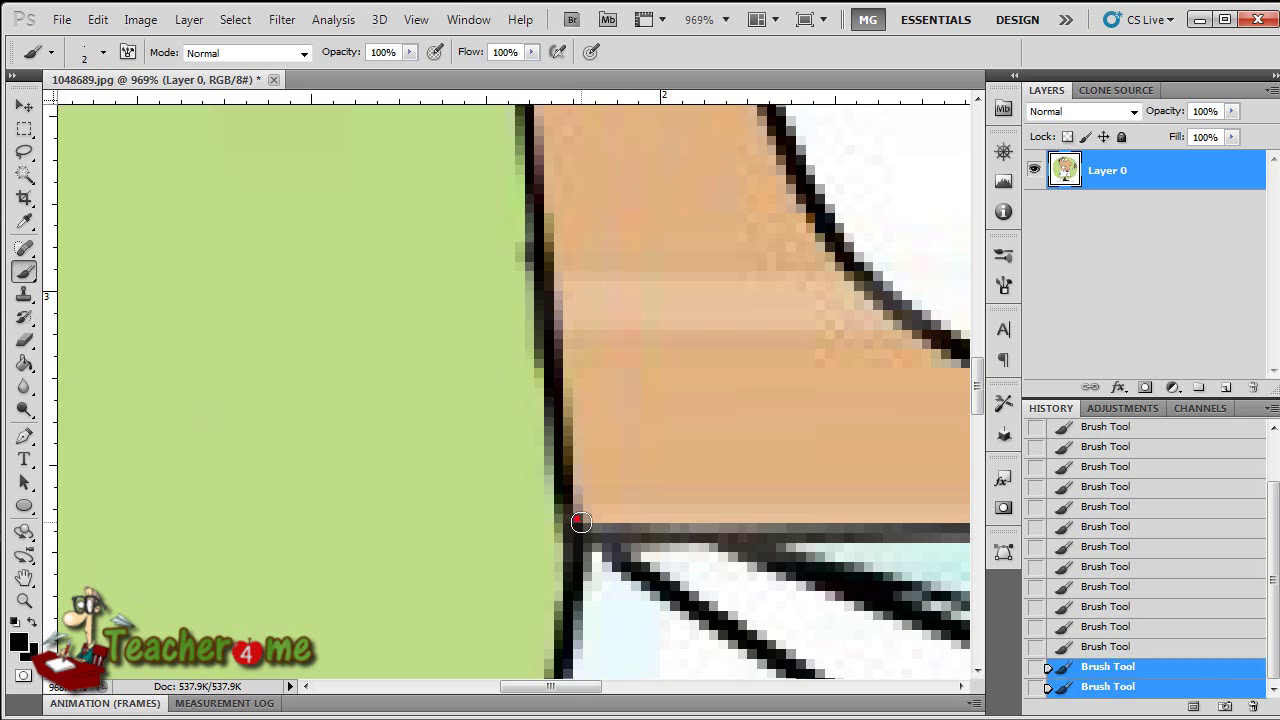
{"action": "left_click", "coordinate": [606, 527], "text": "alt"}
{"action": "left_click", "coordinate": [578, 535]}
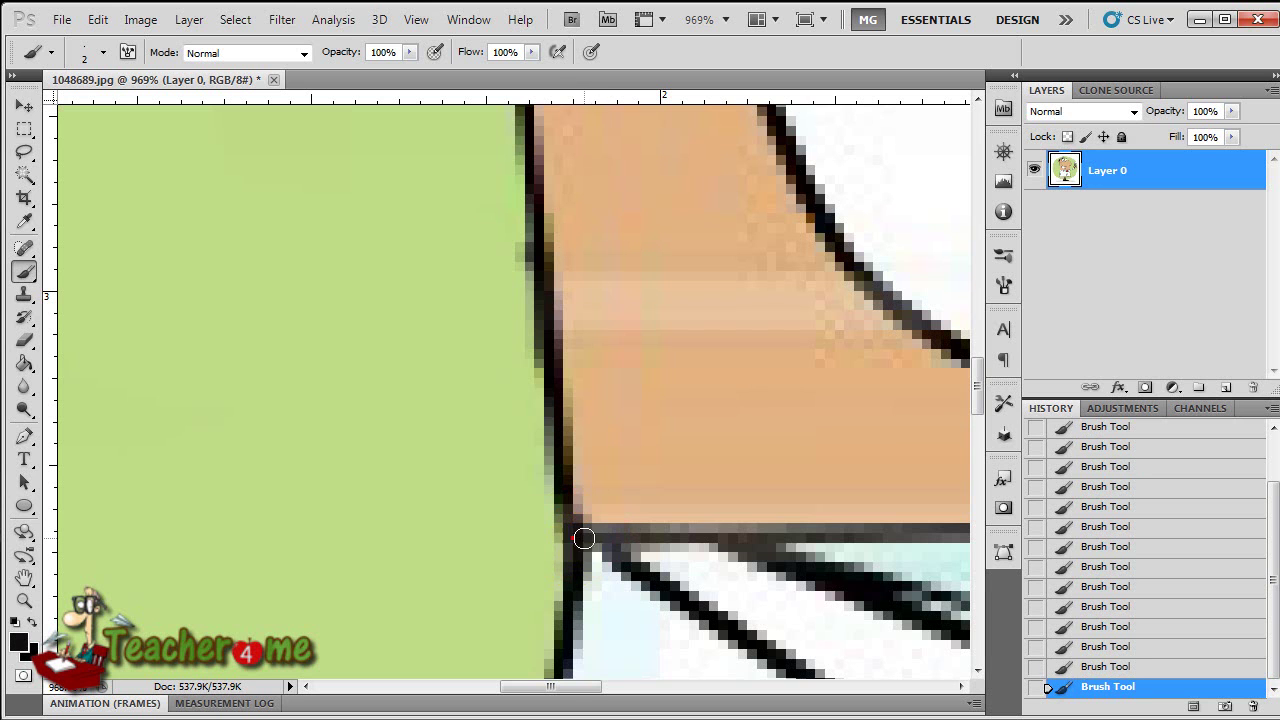
{"action": "left_click", "coordinate": [768, 534]}
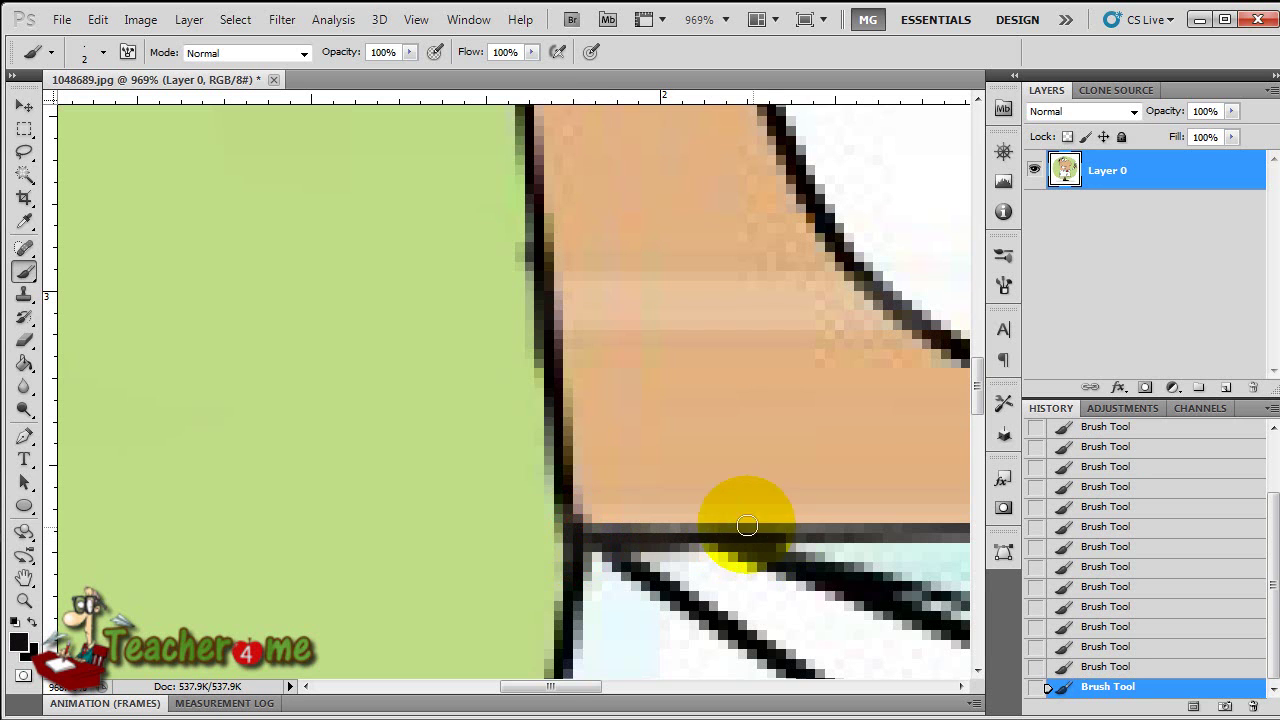
Step: Sample the skin tone and paint over the watermark band on the lower cheek beside the smile with a 15 px brush
{"action": "left_click", "coordinate": [635, 398], "text": "alt"}
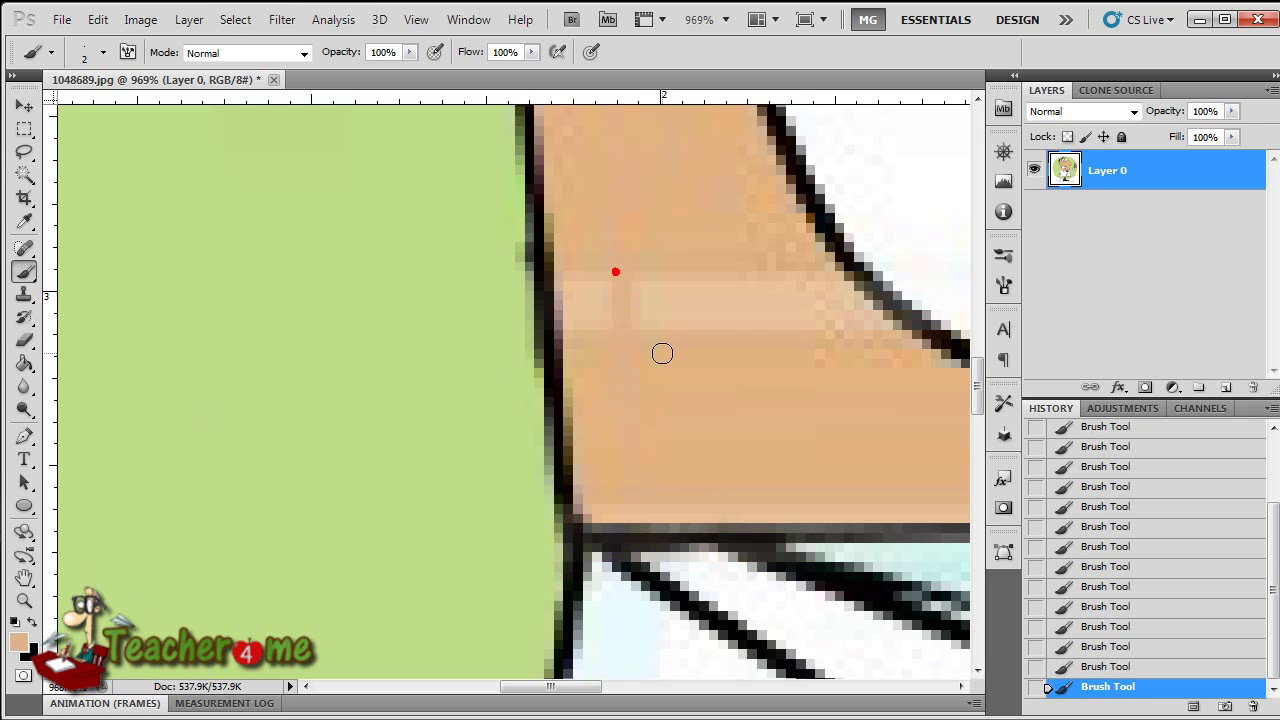
{"action": "mouse_move", "coordinate": [654, 297]}
{"action": "left_mouse_down"}
{"action": "mouse_move", "coordinate": [757, 320]}
{"action": "mouse_move", "coordinate": [839, 400]}
{"action": "mouse_move", "coordinate": [654, 280]}
{"action": "mouse_move", "coordinate": [614, 271]}
{"action": "mouse_move", "coordinate": [726, 507]}
{"action": "left_mouse_up"}
{"action": "scroll", "coordinate": [690, 492], "scroll_direction": "right", "scroll_amount": 2}
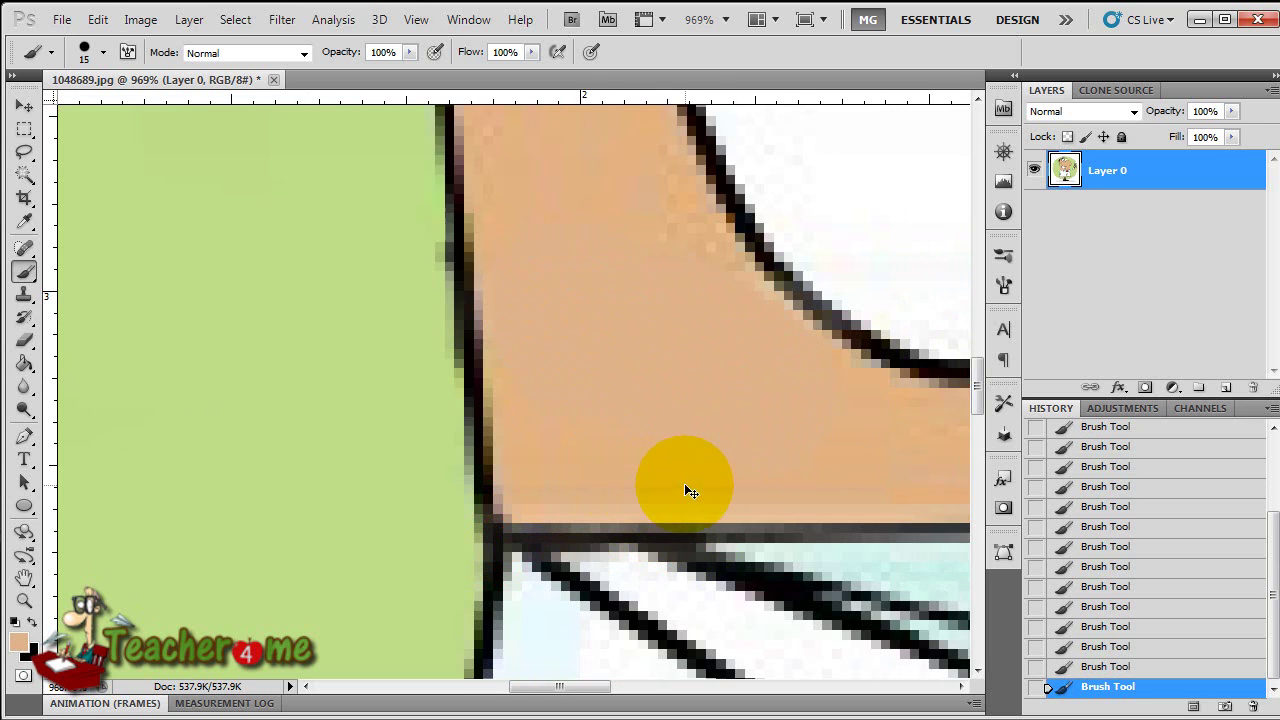
{"action": "scroll", "coordinate": [687, 488], "scroll_direction": "right", "scroll_amount": 10}
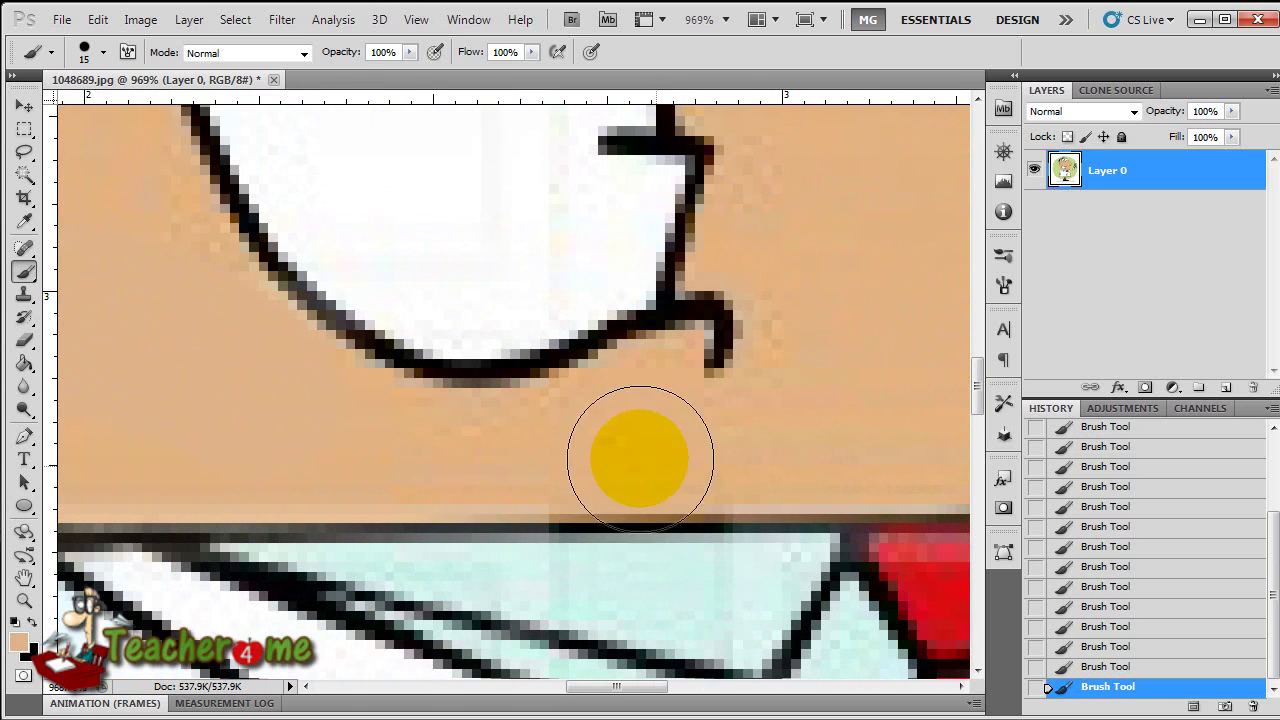
{"action": "left_click", "coordinate": [608, 523], "text": "alt"}
{"action": "left_click", "coordinate": [590, 533]}
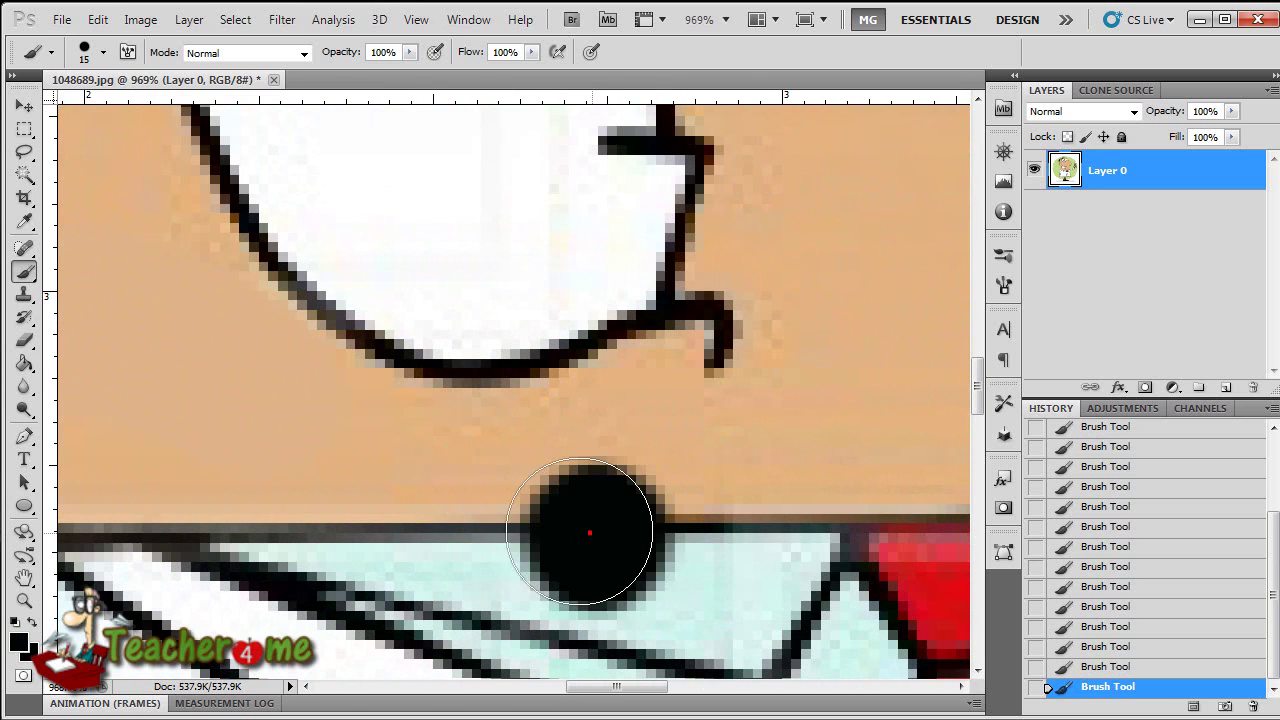
{"action": "key", "text": "ctrl+z"}
Step: Resample black and retouch the jaw line above the collar, reducing the brush to 2 px and finally 1 px
{"action": "right_click", "coordinate": [597, 527]}
{"action": "left_click", "coordinate": [585, 519], "text": "alt"}
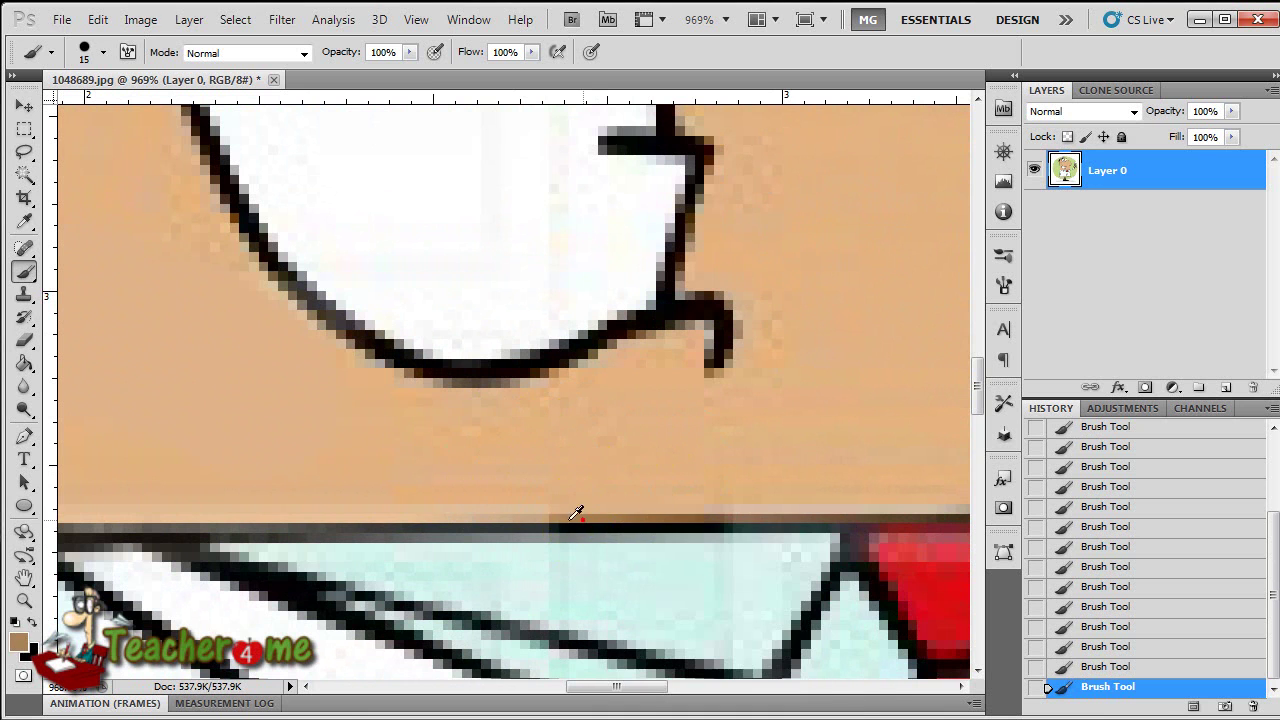
{"action": "left_click", "coordinate": [608, 529], "text": "alt"}
{"action": "key", "text": "bracketleft"}
{"action": "key", "text": "bracketleft"}
{"action": "key", "text": "bracketleft"}
{"action": "key", "text": "bracketleft"}
{"action": "key", "text": "bracketleft"}
{"action": "key", "text": "bracketleft"}
{"action": "key", "text": "bracketleft"}
{"action": "key", "text": "bracketleft"}
{"action": "key", "text": "bracketleft"}
{"action": "left_click", "coordinate": [553, 522]}
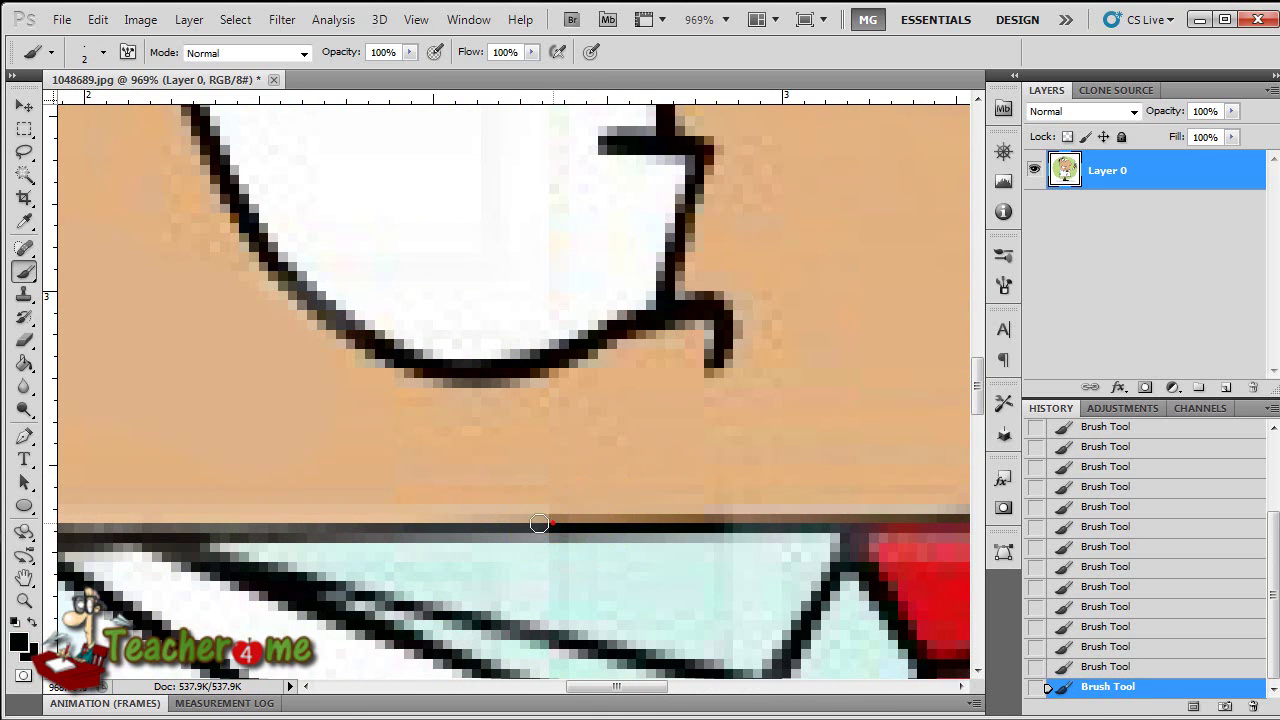
{"action": "mouse_move", "coordinate": [464, 522]}
{"action": "left_mouse_down"}
{"action": "mouse_move", "coordinate": [129, 520]}
{"action": "mouse_move", "coordinate": [355, 530]}
{"action": "mouse_move", "coordinate": [551, 500]}
{"action": "mouse_move", "coordinate": [569, 528]}
{"action": "mouse_move", "coordinate": [551, 520]}
{"action": "mouse_move", "coordinate": [600, 497]}
{"action": "mouse_move", "coordinate": [569, 517]}
{"action": "mouse_move", "coordinate": [469, 526]}
{"action": "left_mouse_up"}
{"action": "key", "text": "bracketleft"}
{"action": "mouse_move", "coordinate": [346, 529]}
{"action": "left_mouse_down"}
{"action": "mouse_move", "coordinate": [113, 525]}
{"action": "mouse_move", "coordinate": [464, 538]}
{"action": "mouse_move", "coordinate": [861, 494]}
{"action": "mouse_move", "coordinate": [758, 479]}
{"action": "mouse_move", "coordinate": [527, 561]}
{"action": "mouse_move", "coordinate": [459, 569]}
{"action": "mouse_move", "coordinate": [482, 546]}
{"action": "mouse_move", "coordinate": [831, 501]}
{"action": "mouse_move", "coordinate": [390, 500]}
{"action": "left_mouse_up"}
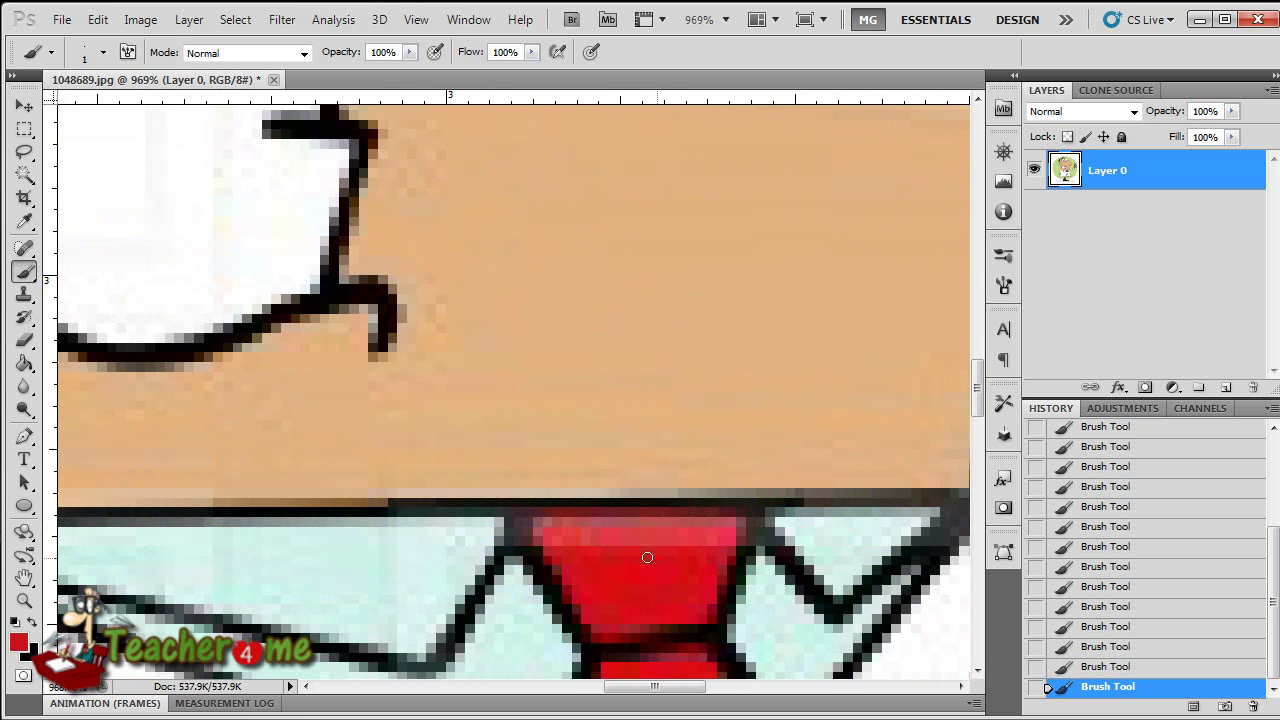
Step: Paint red over the watermark on the tie with a 3 px brush and touch up the black line below its tip
{"action": "mouse_move", "coordinate": [584, 523]}
{"action": "left_mouse_down"}
{"action": "mouse_move", "coordinate": [529, 523]}
{"action": "mouse_move", "coordinate": [585, 529]}
{"action": "mouse_move", "coordinate": [685, 578]}
{"action": "left_mouse_up"}
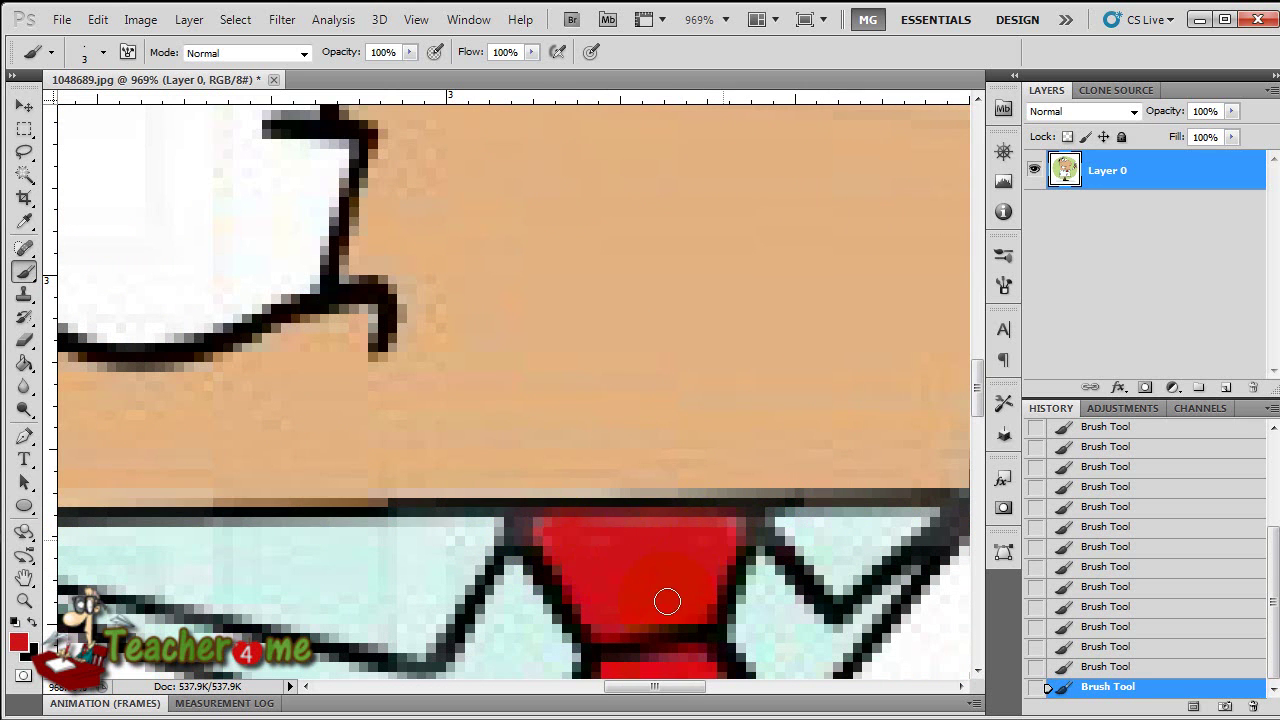
{"action": "scroll", "coordinate": [675, 590], "scroll_direction": "down", "scroll_amount": 5}
{"action": "left_click_drag", "start_coordinate": [667, 577], "coordinate": [667, 577]}
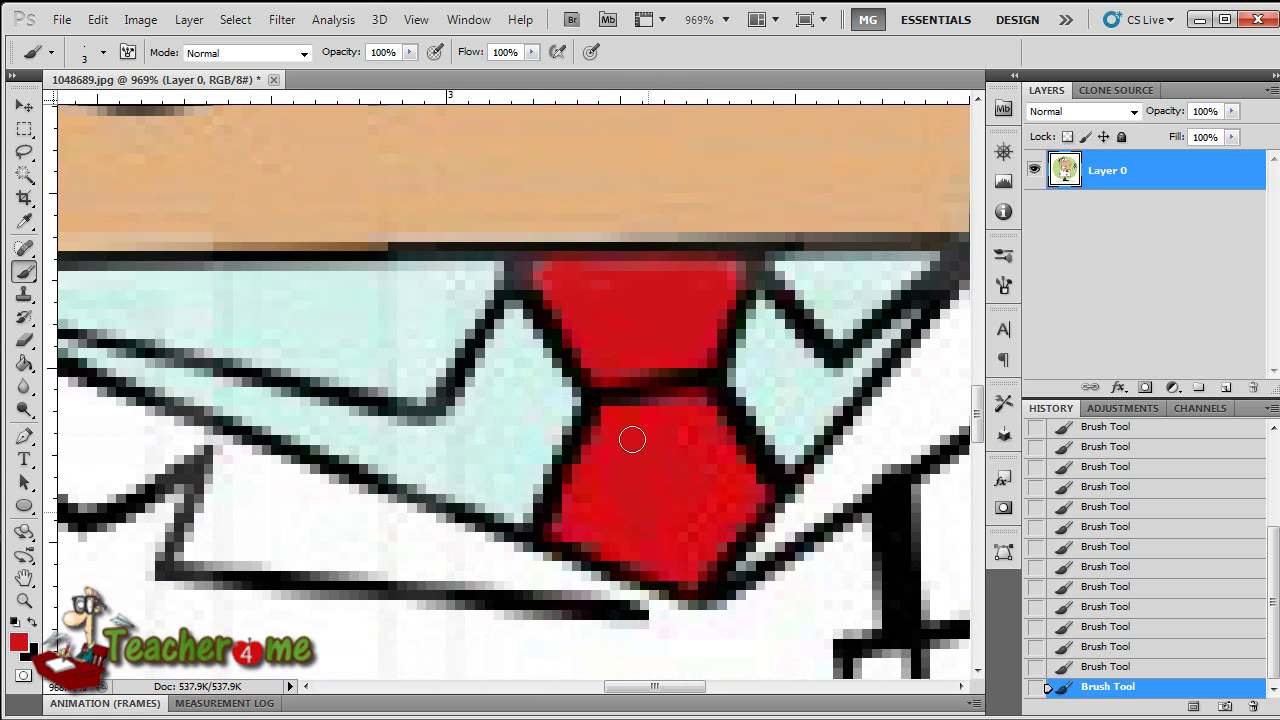
{"action": "scroll", "coordinate": [633, 537], "scroll_direction": "down", "scroll_amount": 3}
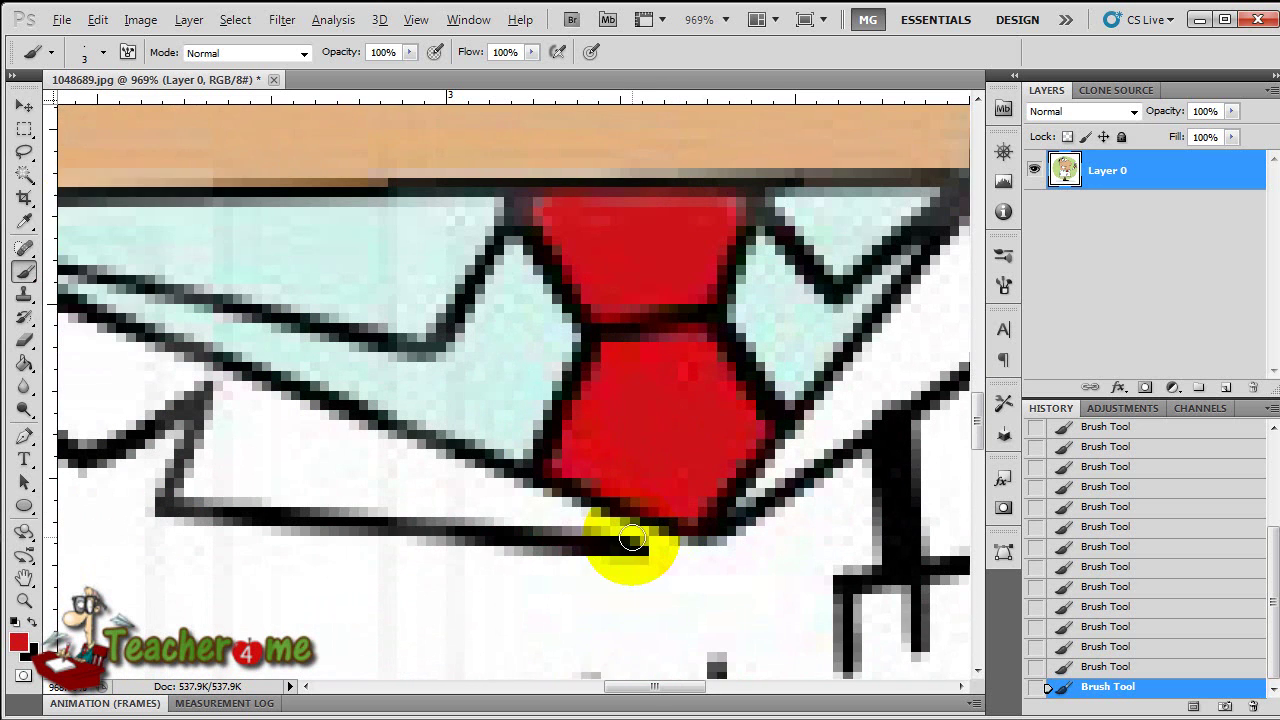
{"action": "scroll", "coordinate": [660, 545], "scroll_direction": "up", "scroll_amount": 5}
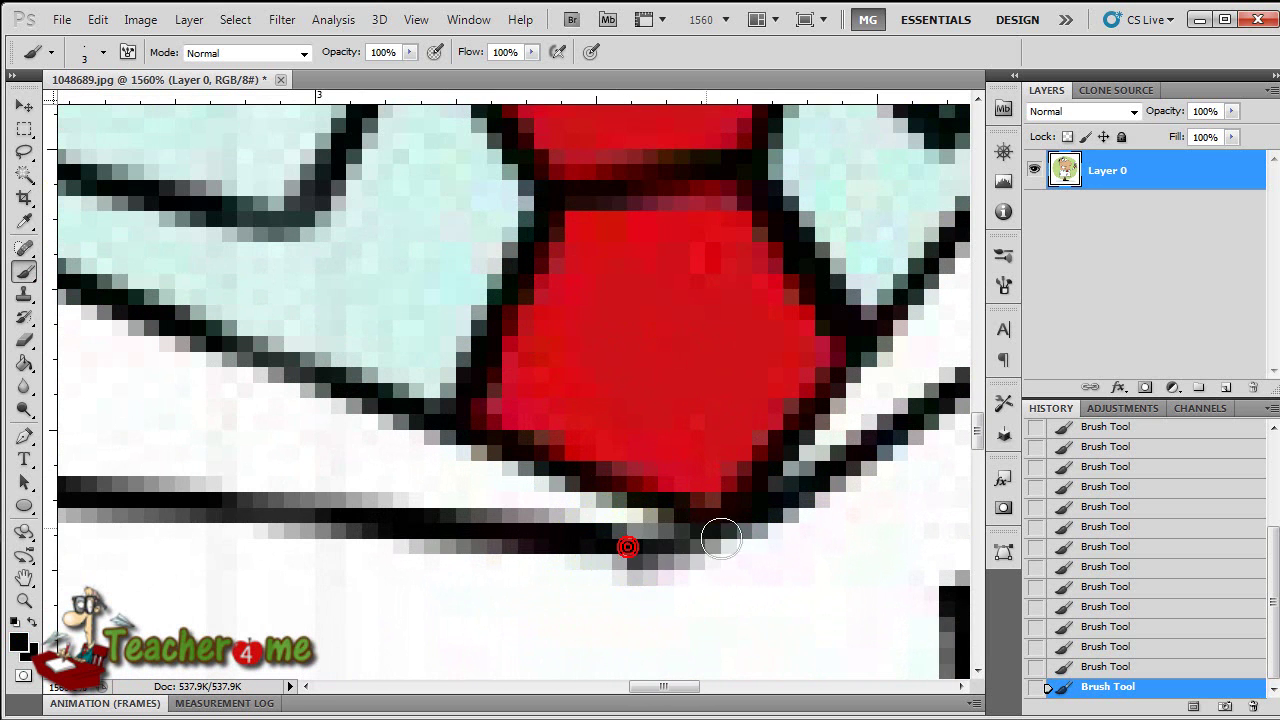
Step: Sample the skin tone and paint over the watermark bands on the cheek between the smile and the jaw line with a 21 px brush
{"action": "scroll", "coordinate": [690, 560], "scroll_direction": "down", "scroll_amount": 10}
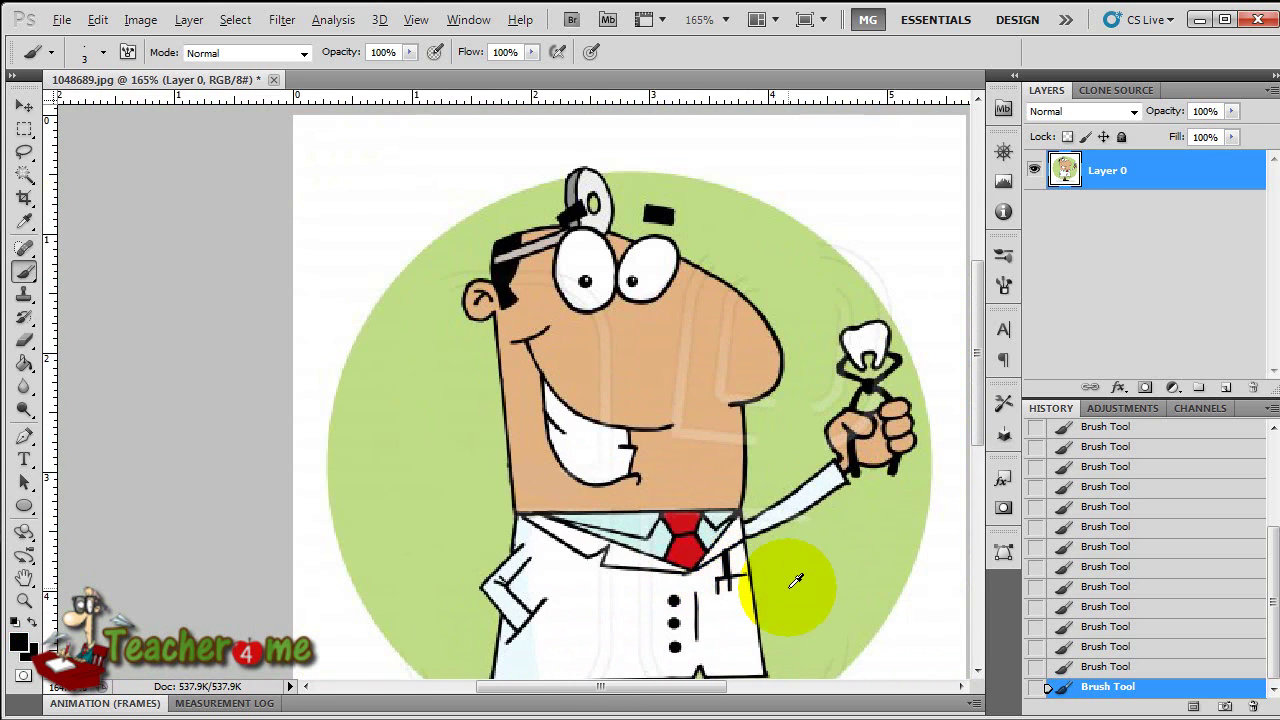
{"action": "scroll", "coordinate": [729, 463], "scroll_direction": "up", "scroll_amount": 7}
{"action": "left_click", "coordinate": [683, 384], "text": "alt"}
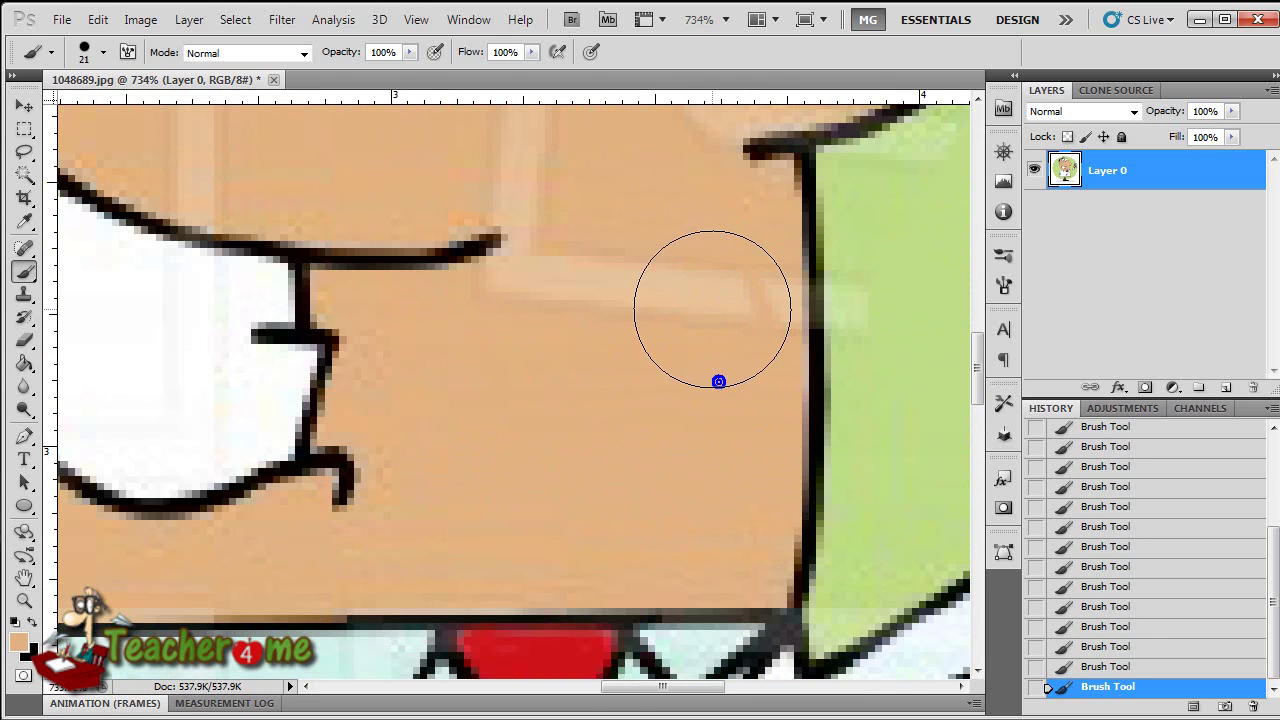
{"action": "left_click", "coordinate": [710, 309]}
{"action": "scroll", "coordinate": [606, 431], "scroll_direction": "up", "scroll_amount": 5}
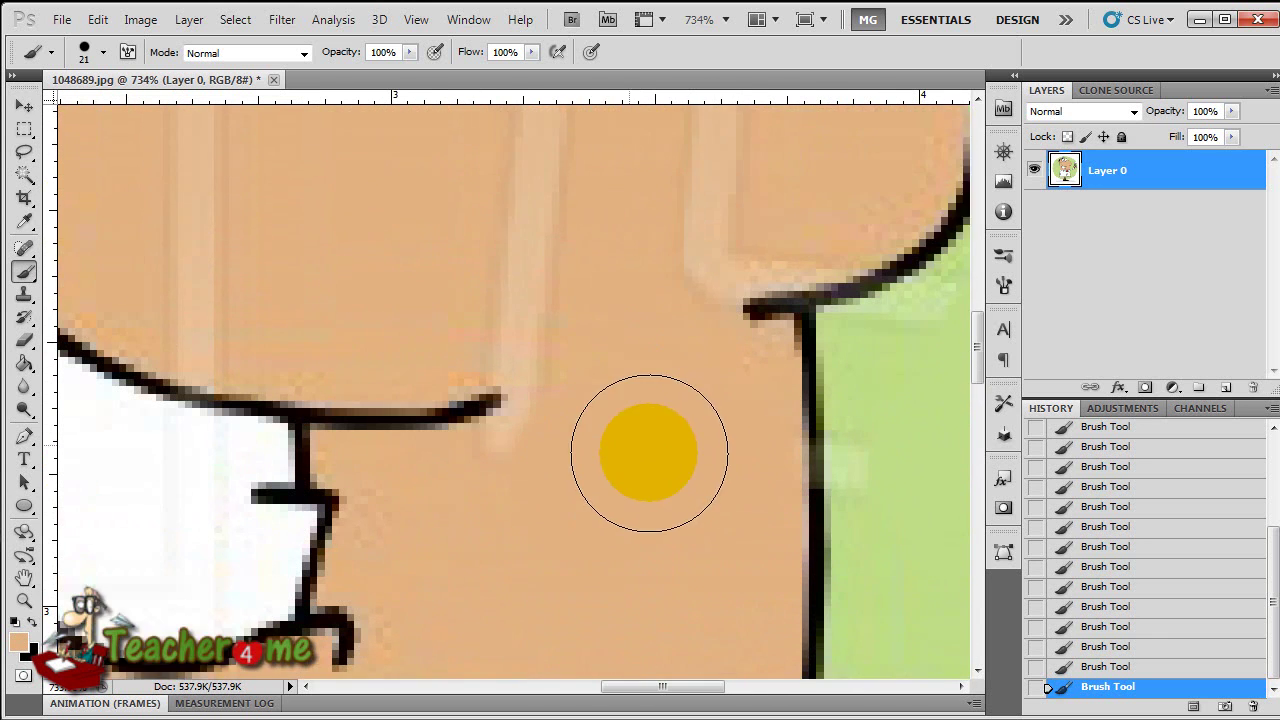
{"action": "mouse_move", "coordinate": [663, 380]}
{"action": "left_mouse_down"}
{"action": "mouse_move", "coordinate": [644, 442]}
{"action": "mouse_move", "coordinate": [530, 434]}
{"action": "mouse_move", "coordinate": [530, 456]}
{"action": "mouse_move", "coordinate": [553, 475]}
{"action": "mouse_move", "coordinate": [447, 470]}
{"action": "mouse_move", "coordinate": [434, 481]}
{"action": "mouse_move", "coordinate": [462, 463]}
{"action": "mouse_move", "coordinate": [539, 497]}
{"action": "mouse_move", "coordinate": [573, 551]}
{"action": "mouse_move", "coordinate": [563, 611]}
{"action": "left_mouse_up"}
{"action": "mouse_move", "coordinate": [342, 434]}
{"action": "left_mouse_down"}
{"action": "mouse_move", "coordinate": [237, 463]}
{"action": "mouse_move", "coordinate": [214, 314]}
{"action": "mouse_move", "coordinate": [214, 120]}
{"action": "left_mouse_up"}
Step: Paint the skin tone over the remaining watermark lines on the nose and just below the eyes with the 21 px brush
{"action": "scroll", "coordinate": [420, 455], "scroll_direction": "up", "scroll_amount": 3}
{"action": "mouse_move", "coordinate": [416, 464]}
{"action": "left_mouse_down"}
{"action": "mouse_move", "coordinate": [231, 394]}
{"action": "mouse_move", "coordinate": [177, 323]}
{"action": "left_mouse_up"}
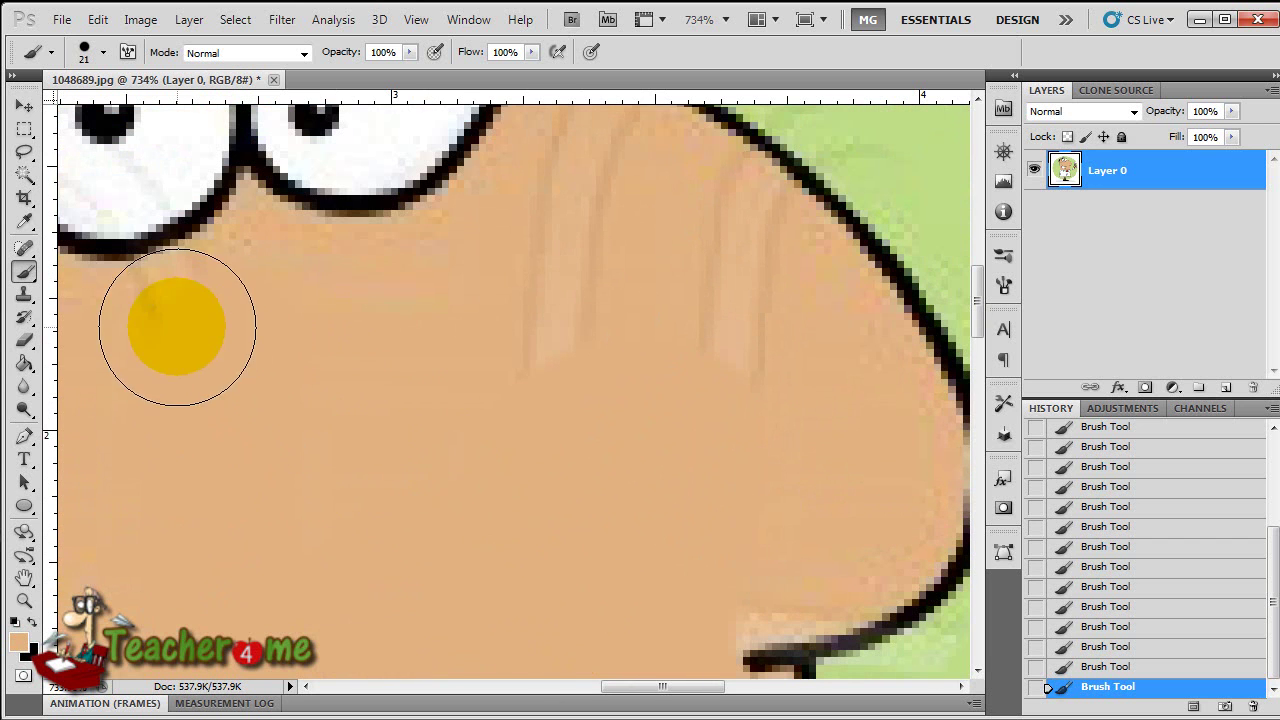
{"action": "mouse_move", "coordinate": [387, 311]}
{"action": "left_mouse_down"}
{"action": "mouse_move", "coordinate": [438, 297]}
{"action": "mouse_move", "coordinate": [562, 299]}
{"action": "mouse_move", "coordinate": [706, 389]}
{"action": "mouse_move", "coordinate": [735, 362]}
{"action": "mouse_move", "coordinate": [712, 254]}
{"action": "mouse_move", "coordinate": [724, 227]}
{"action": "mouse_move", "coordinate": [617, 191]}
{"action": "left_mouse_up"}
{"action": "scroll", "coordinate": [590, 330], "scroll_direction": "up", "scroll_amount": 3}
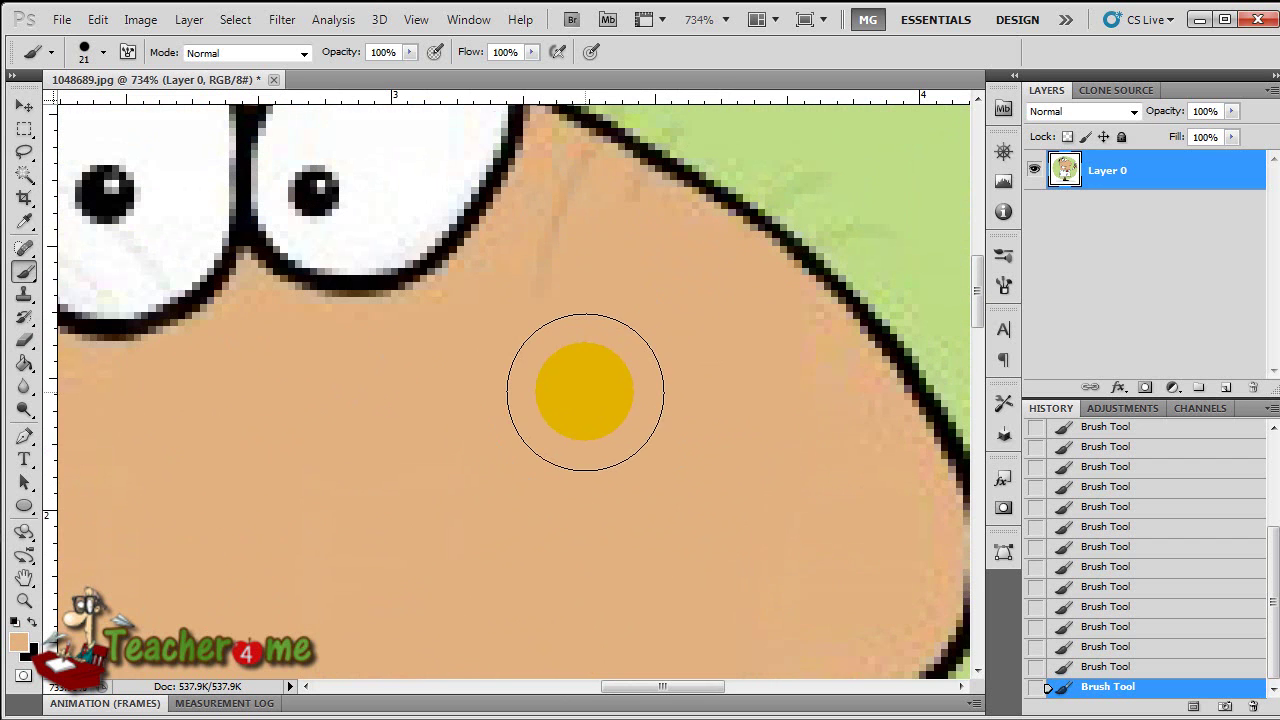
{"action": "mouse_move", "coordinate": [560, 290]}
{"action": "left_mouse_down"}
{"action": "mouse_move", "coordinate": [634, 534]}
{"action": "mouse_move", "coordinate": [677, 523]}
{"action": "mouse_move", "coordinate": [550, 556]}
{"action": "left_mouse_up"}
Step: Sample the background green and cover the watermark lines beside the ear and above the nose, reducing the brush from 18 to 12 px
{"action": "scroll", "coordinate": [651, 526], "scroll_direction": "down", "scroll_amount": 2}
{"action": "scroll", "coordinate": [579, 549], "scroll_direction": "left", "scroll_amount": 4}
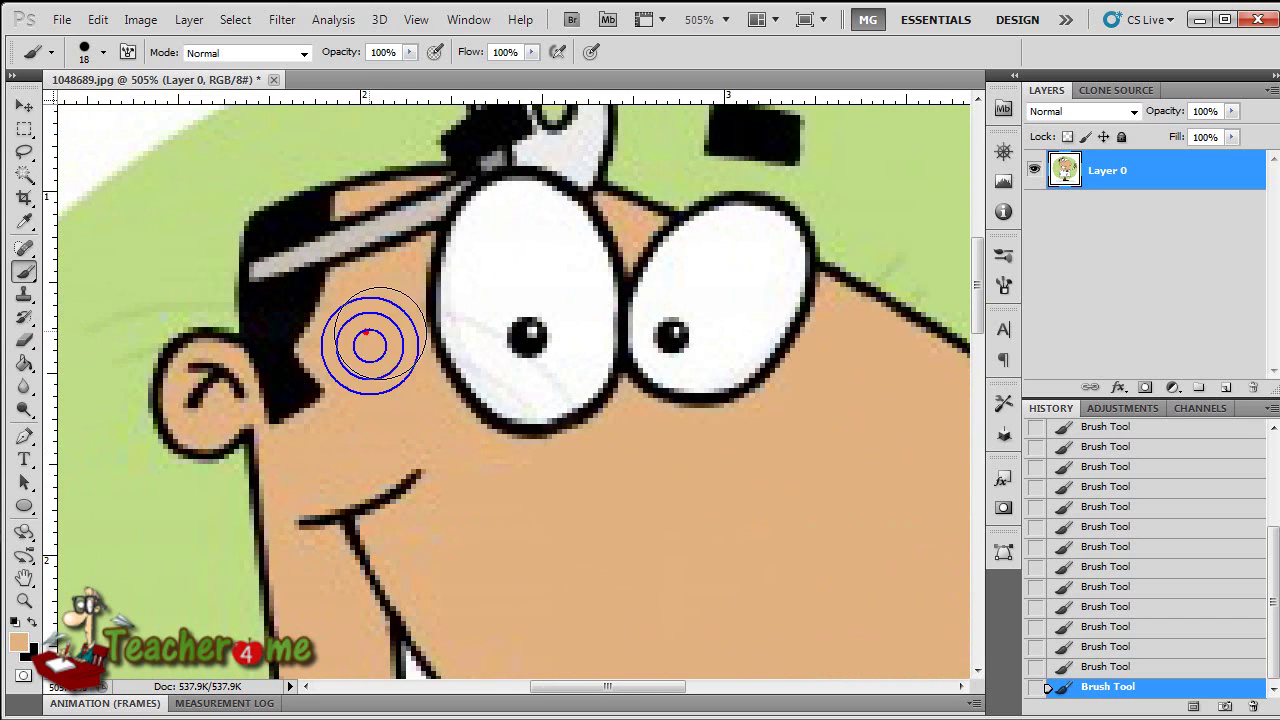
{"action": "left_click", "coordinate": [136, 573], "text": "alt"}
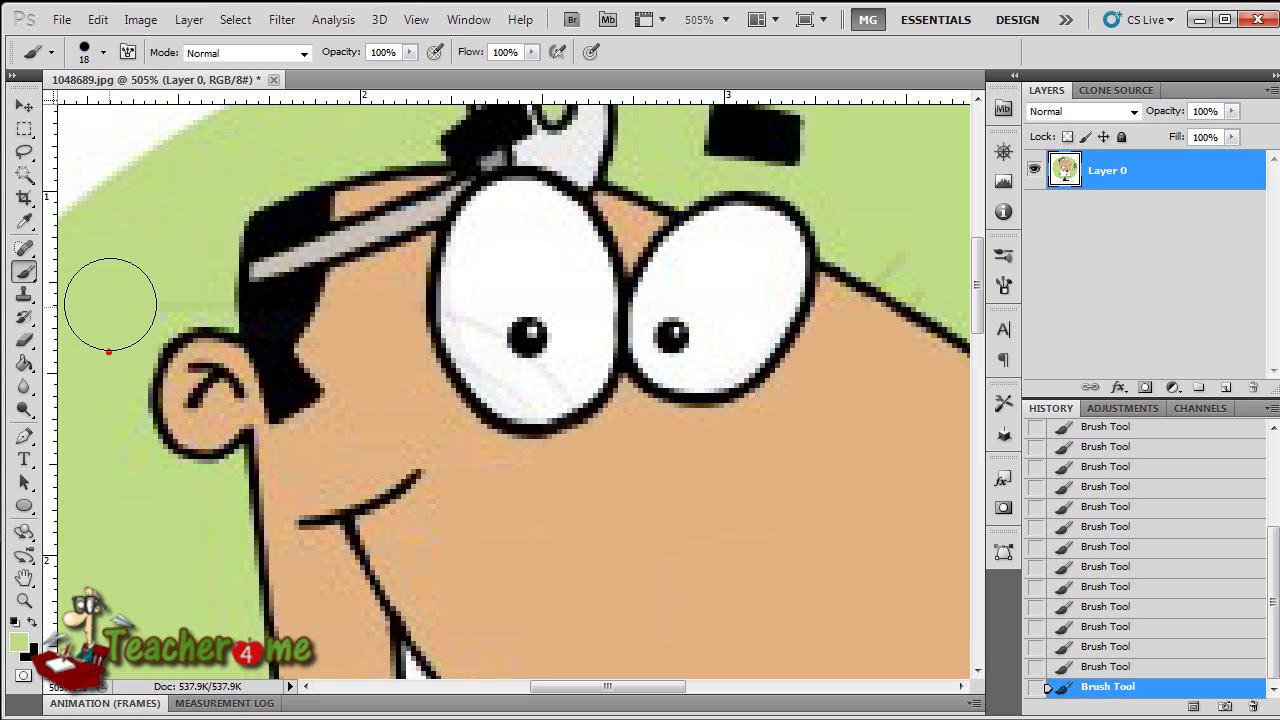
{"action": "left_click_drag", "start_coordinate": [161, 296], "coordinate": [147, 291]}
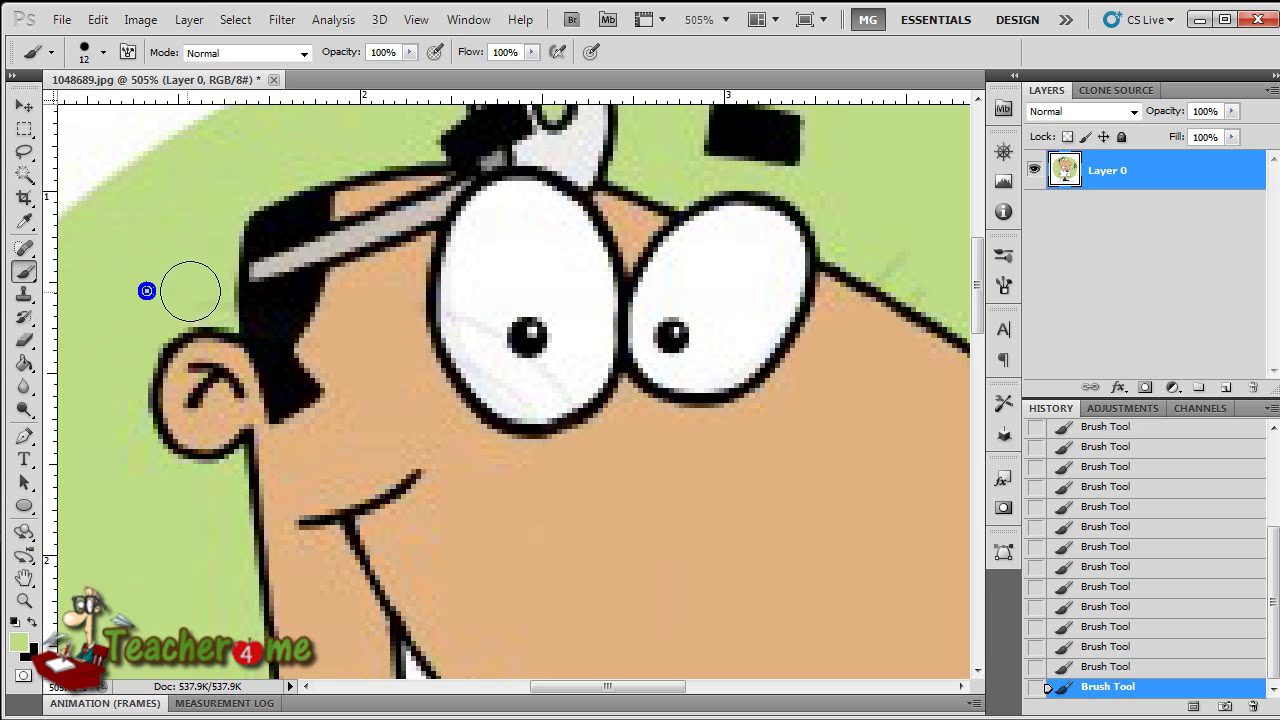
{"action": "scroll", "coordinate": [508, 440], "scroll_direction": "down", "scroll_amount": 3}
{"action": "scroll", "coordinate": [903, 440], "scroll_direction": "up", "scroll_amount": 6}
{"action": "mouse_move", "coordinate": [897, 430]}
{"action": "left_mouse_down"}
{"action": "mouse_move", "coordinate": [890, 395]}
{"action": "mouse_move", "coordinate": [657, 206]}
{"action": "mouse_move", "coordinate": [575, 162]}
{"action": "left_mouse_up"}
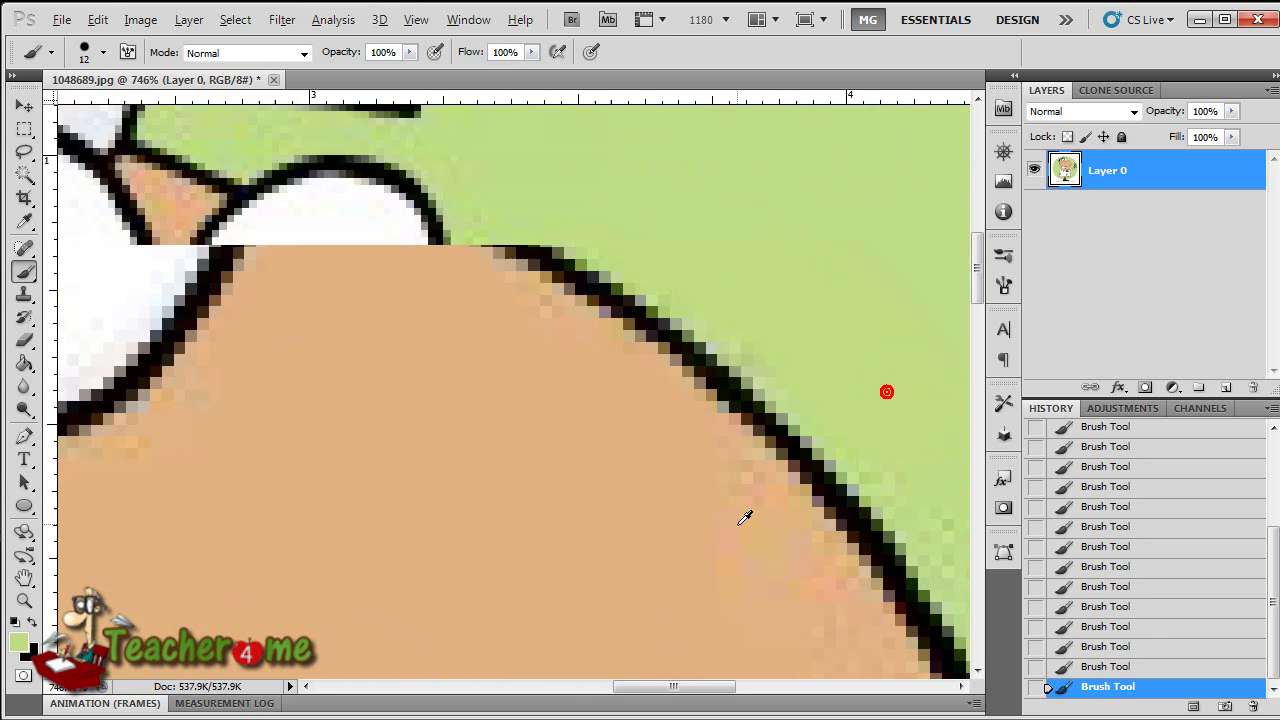
Step: Paint green over the watermark streaks between the nose and the upper-right edge of the green circle with the 12 px brush
{"action": "scroll", "coordinate": [746, 514], "scroll_direction": "down", "scroll_amount": 4}
{"action": "scroll", "coordinate": [857, 420], "scroll_direction": "up", "scroll_amount": 5}
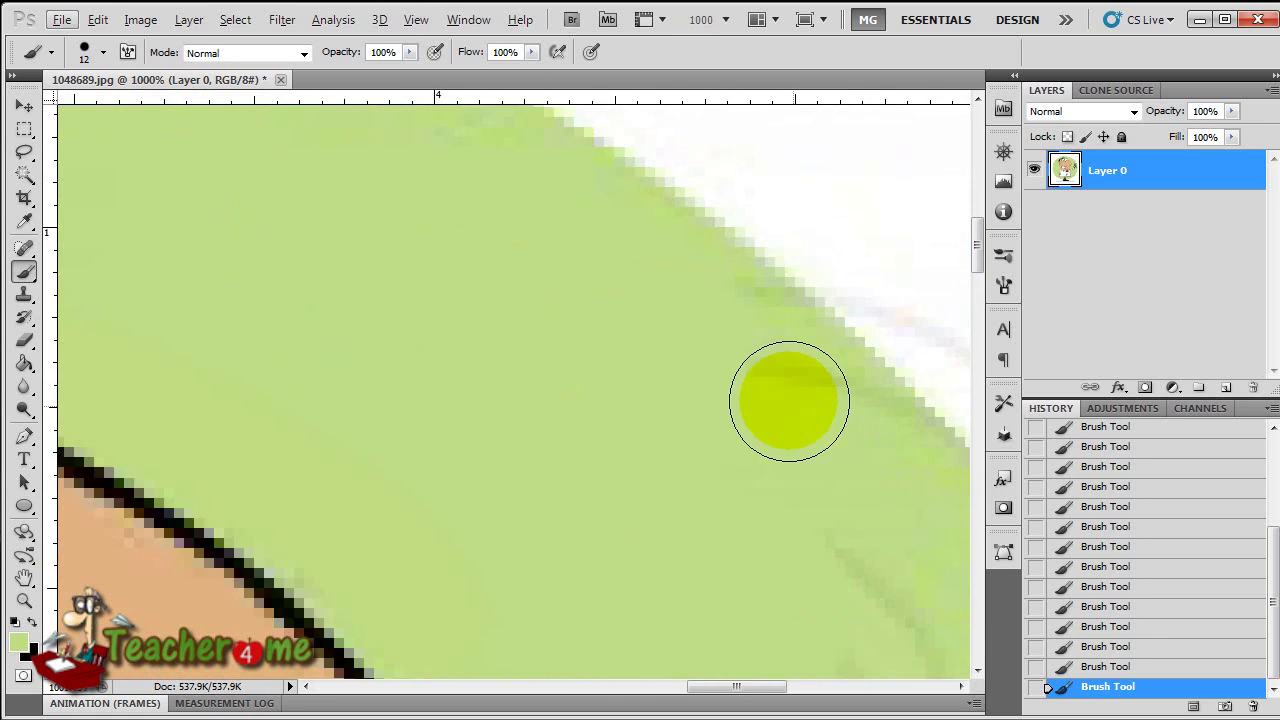
{"action": "scroll", "coordinate": [866, 563], "scroll_direction": "down", "scroll_amount": 4}
{"action": "mouse_move", "coordinate": [854, 401]}
{"action": "left_mouse_down"}
{"action": "mouse_move", "coordinate": [880, 551]}
{"action": "mouse_move", "coordinate": [668, 598]}
{"action": "left_mouse_up"}
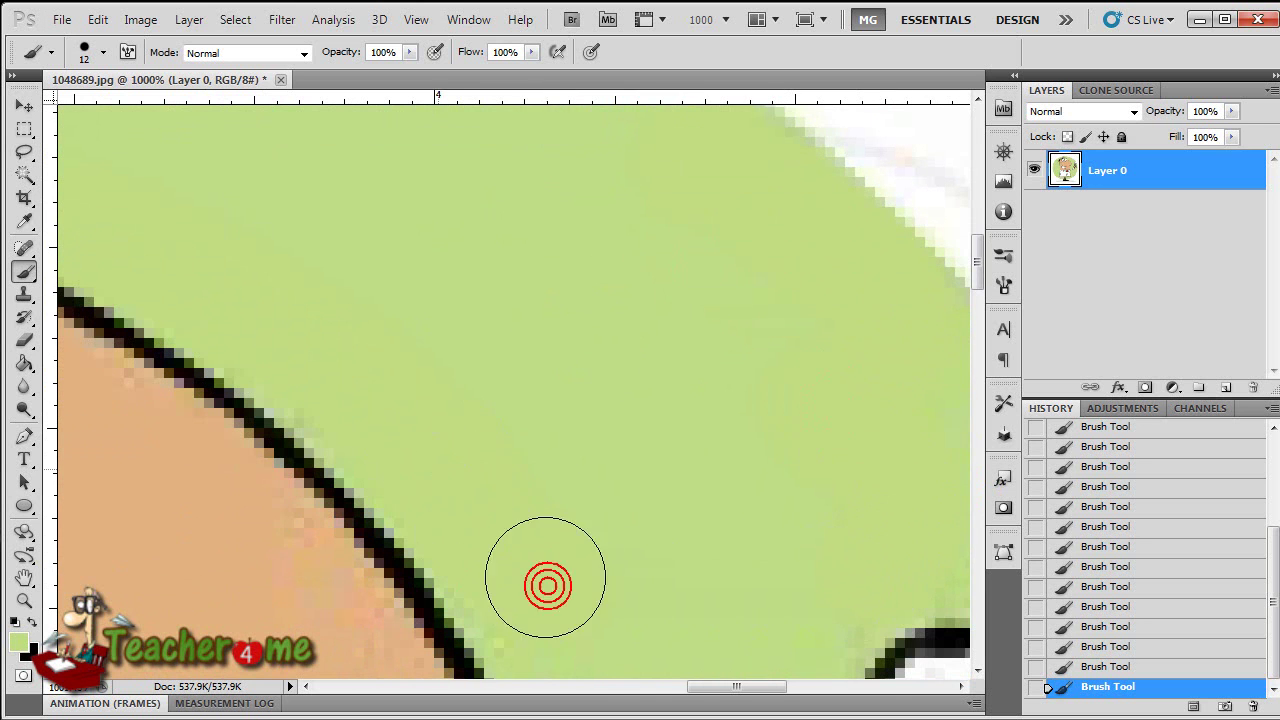
{"action": "scroll", "coordinate": [686, 586], "scroll_direction": "down", "scroll_amount": 6}
{"action": "left_click_drag", "start_coordinate": [790, 482], "coordinate": [806, 503]}
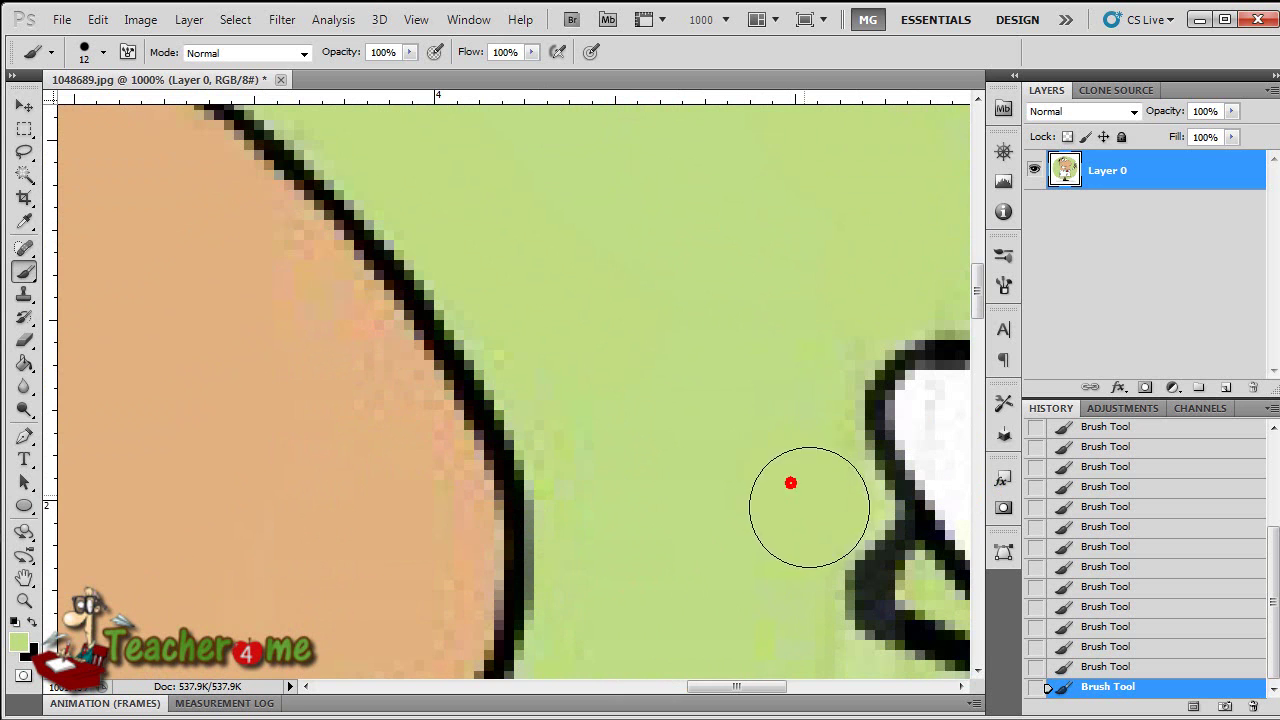
Step: Cover the watermark on the green area below the tooth pliers, then resample the green and paint over the patch under the nose
{"action": "scroll", "coordinate": [730, 562], "scroll_direction": "down", "scroll_amount": 2}
{"action": "scroll", "coordinate": [730, 562], "scroll_direction": "down", "scroll_amount": 4}
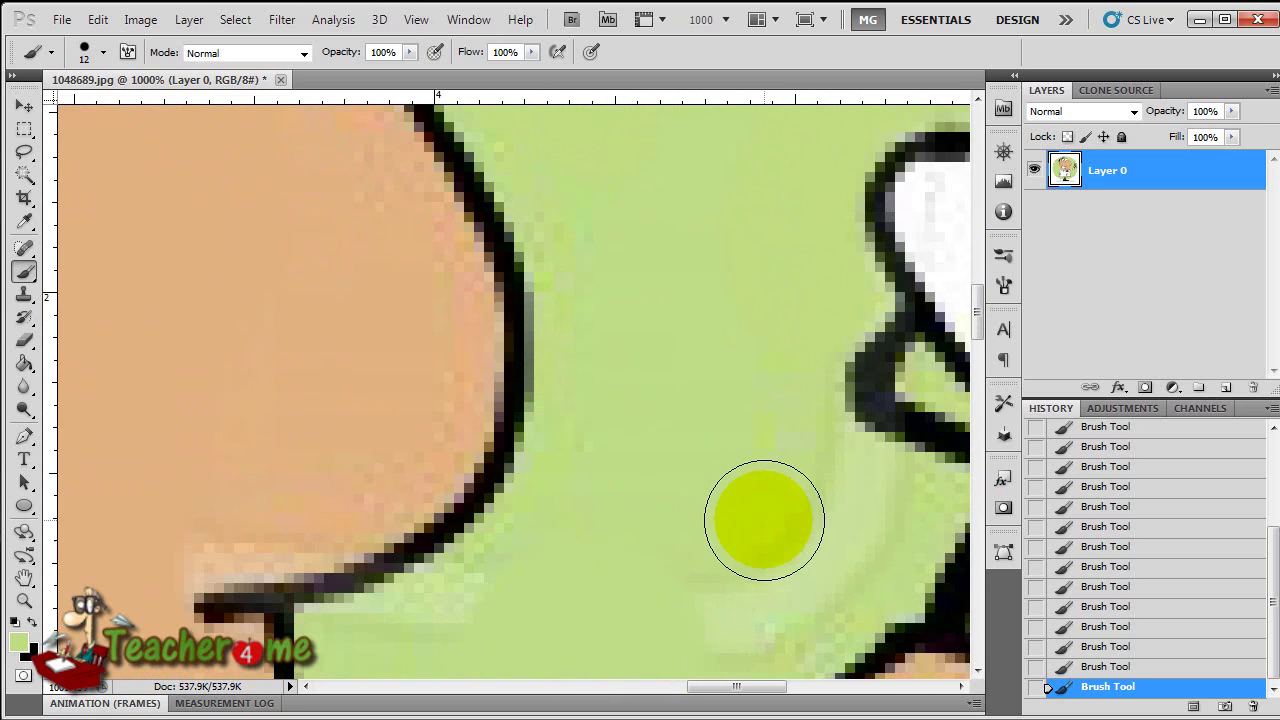
{"action": "mouse_move", "coordinate": [695, 548]}
{"action": "left_mouse_down"}
{"action": "mouse_move", "coordinate": [815, 518]}
{"action": "mouse_move", "coordinate": [831, 472]}
{"action": "mouse_move", "coordinate": [832, 415]}
{"action": "left_mouse_up"}
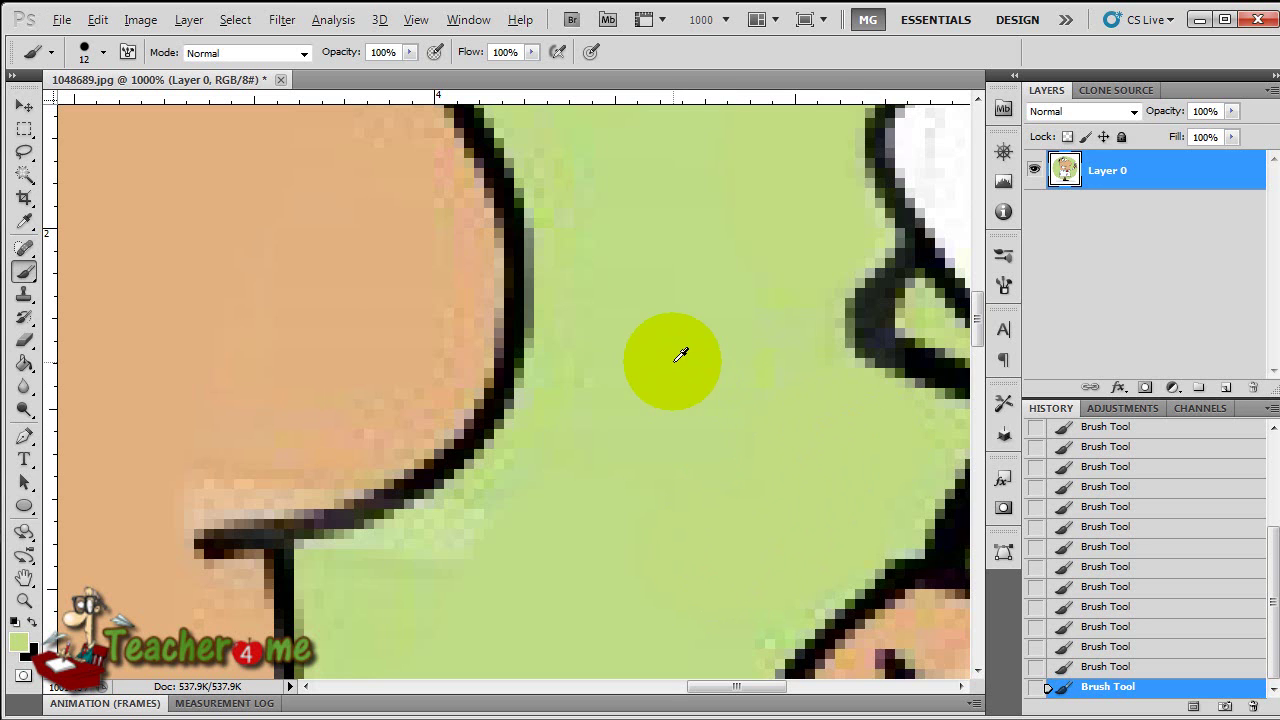
{"action": "left_click", "coordinate": [676, 359], "text": "alt"}
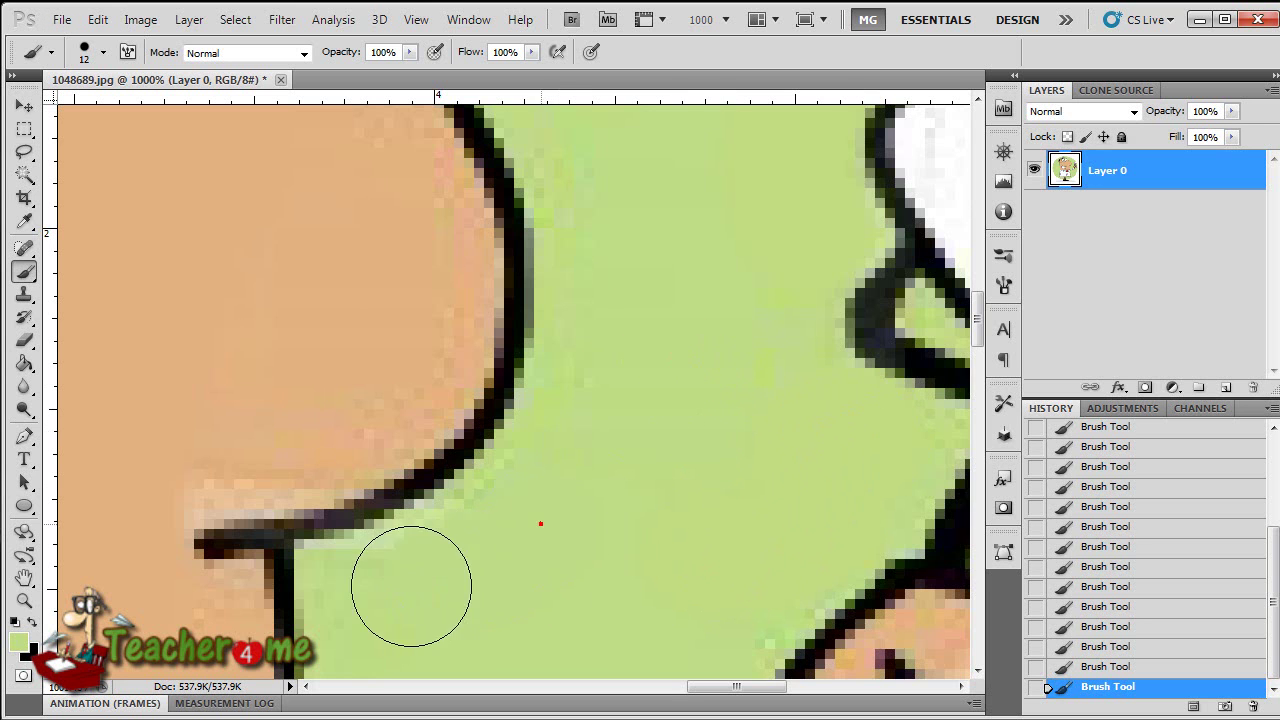
{"action": "mouse_move", "coordinate": [697, 557]}
{"action": "left_mouse_down"}
{"action": "mouse_move", "coordinate": [700, 510]}
{"action": "mouse_move", "coordinate": [506, 450]}
{"action": "left_mouse_up"}
Step: Paint sampled skin tone over the mark above the nose's lower line, and sampled green over the patch beside the jaw line
{"action": "left_click", "coordinate": [386, 378], "text": "alt"}
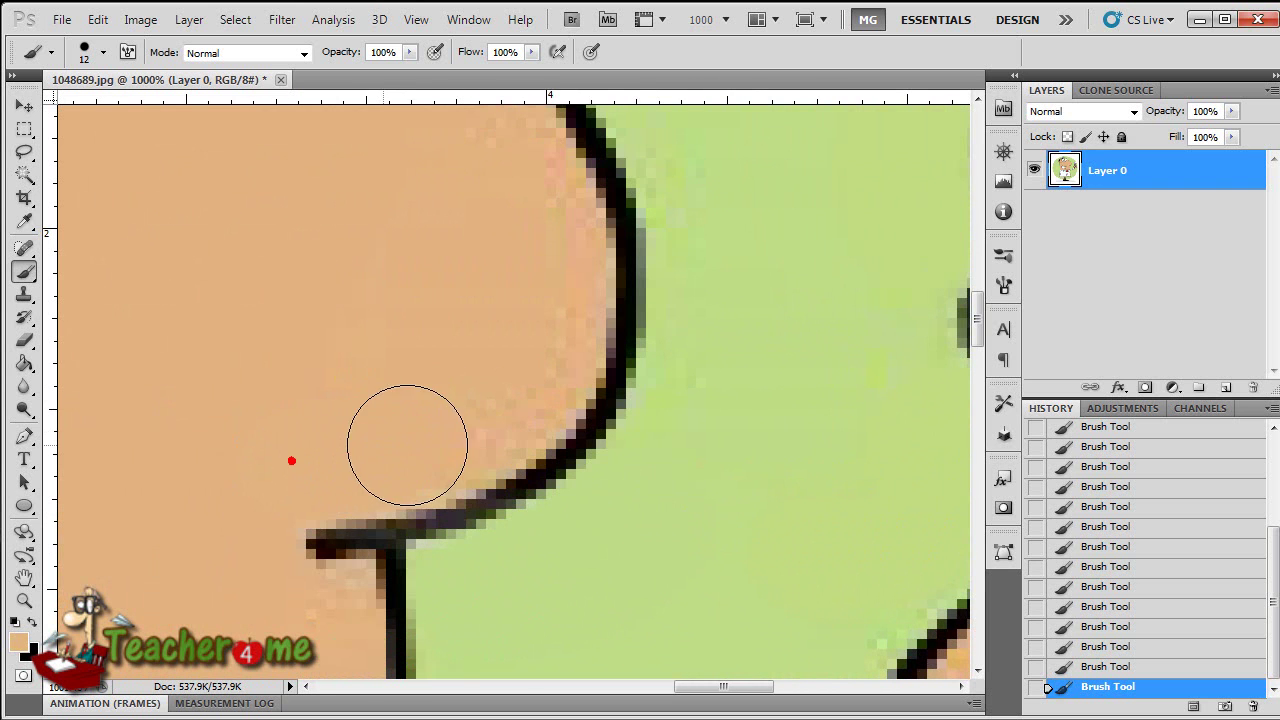
{"action": "left_click_drag", "start_coordinate": [580, 509], "coordinate": [418, 577]}
{"action": "left_click", "coordinate": [502, 508], "text": "alt"}
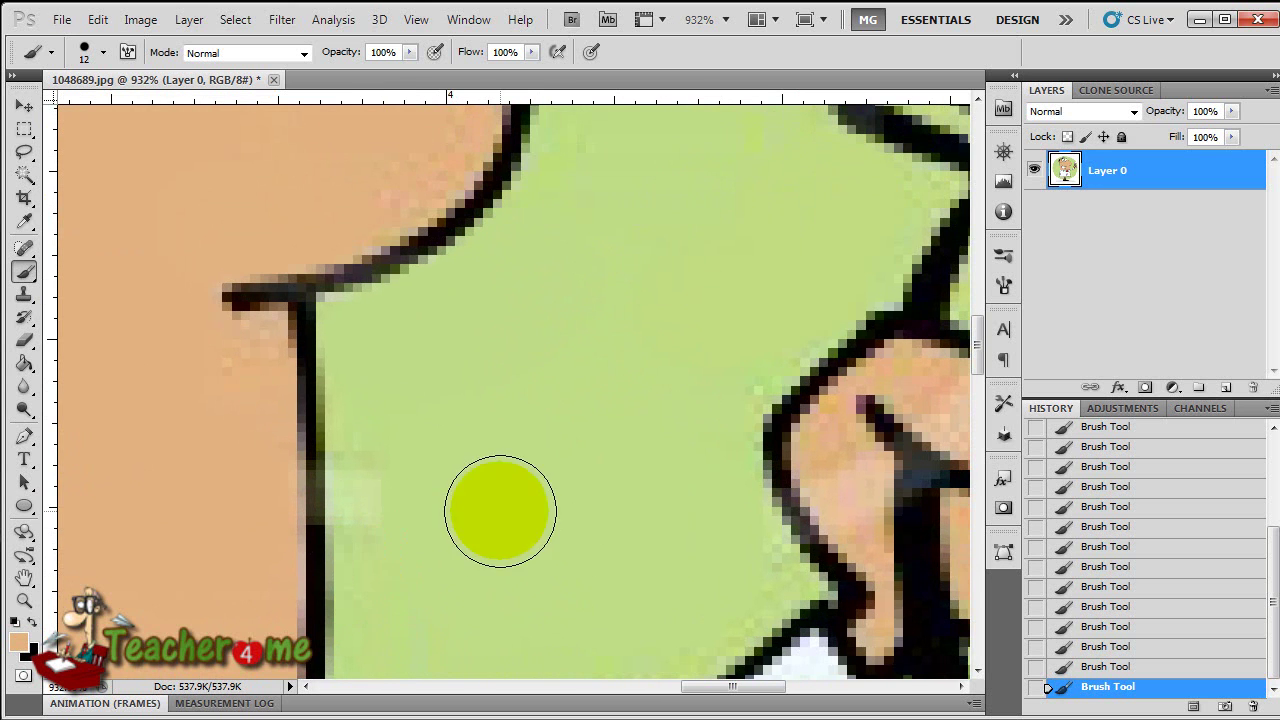
{"action": "mouse_move", "coordinate": [475, 565]}
{"action": "left_mouse_down"}
{"action": "mouse_move", "coordinate": [514, 580]}
{"action": "mouse_move", "coordinate": [729, 549]}
{"action": "mouse_move", "coordinate": [731, 571]}
{"action": "left_mouse_up"}
{"action": "left_click", "coordinate": [409, 561]}
Step: Clean the skin along the jaw line with the sampled skin tone and retouch the faded outline in black with a 2 px brush
{"action": "left_click", "coordinate": [229, 509], "text": "alt"}
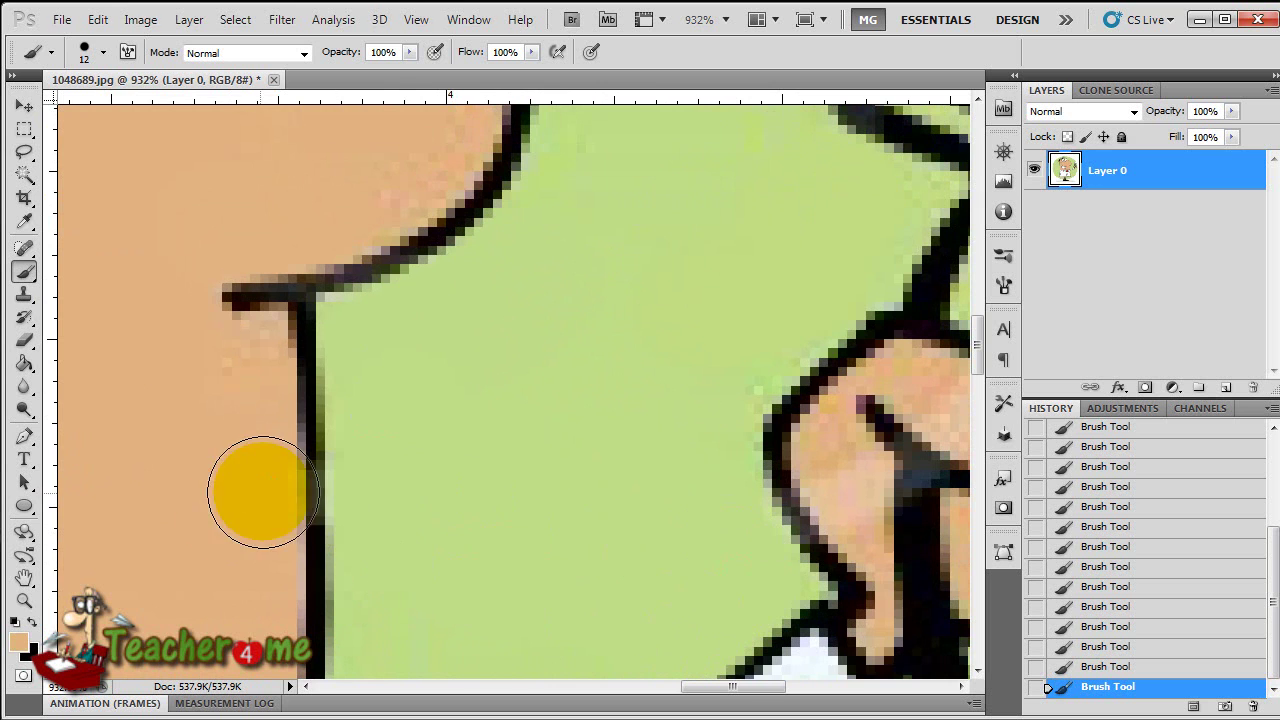
{"action": "mouse_move", "coordinate": [312, 392]}
{"action": "left_mouse_down"}
{"action": "mouse_move", "coordinate": [320, 530]}
{"action": "mouse_move", "coordinate": [308, 458]}
{"action": "left_mouse_up"}
{"action": "left_click_drag", "start_coordinate": [766, 531], "coordinate": [778, 478]}
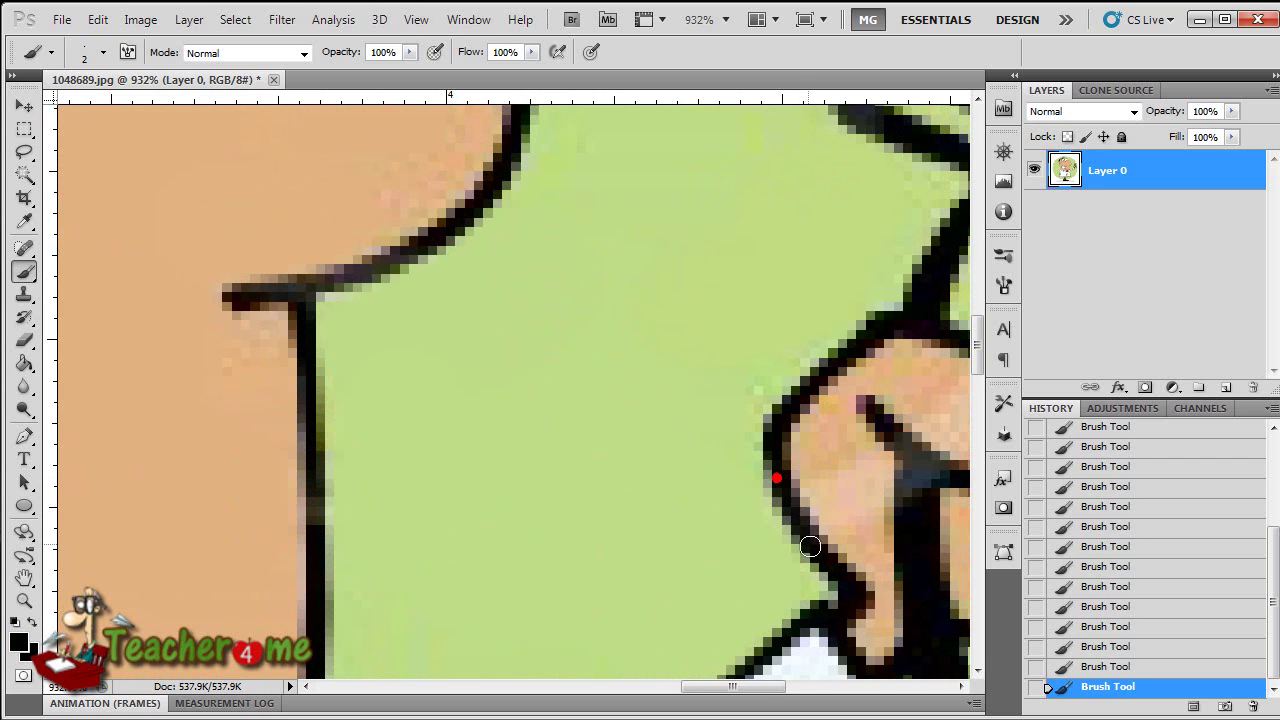
Step: Sample the hand's skin color and paint over the watermark on the thumb, palm and wrist side of the raised hand
{"action": "scroll", "coordinate": [617, 547], "scroll_direction": "right", "scroll_amount": 4}
{"action": "left_click", "coordinate": [681, 543], "text": "alt"}
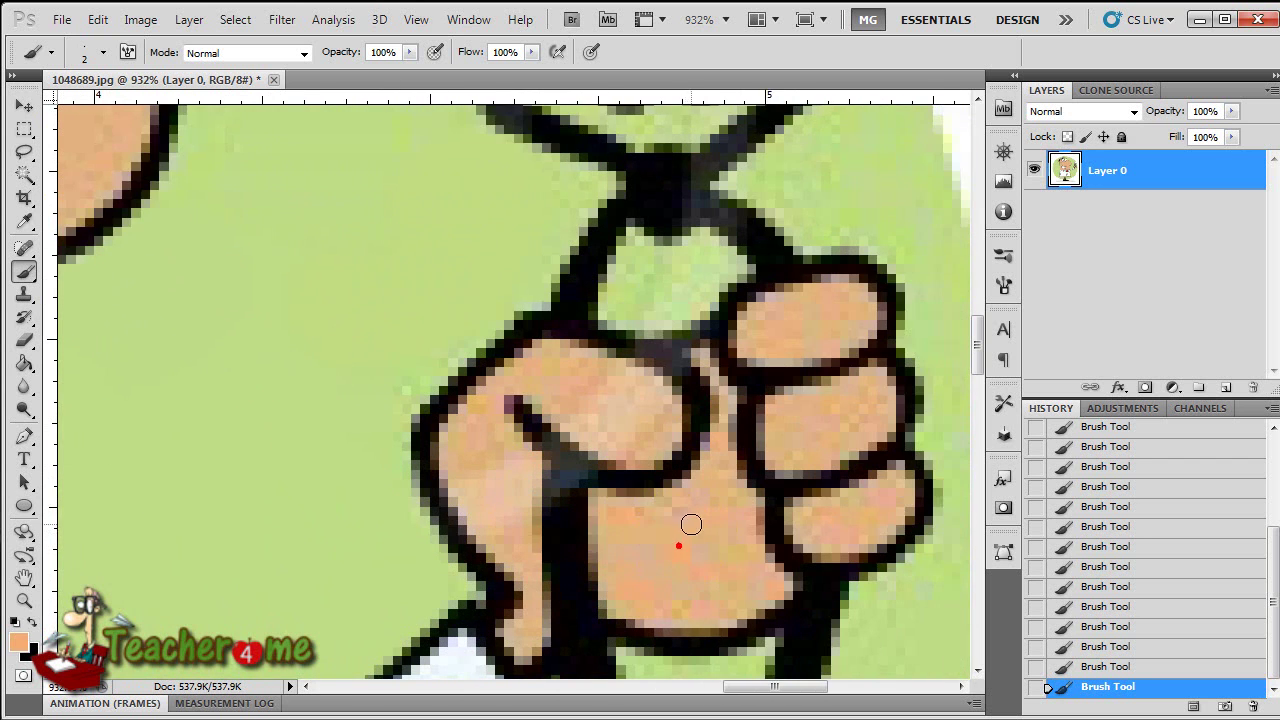
{"action": "left_click_drag", "start_coordinate": [479, 511], "coordinate": [508, 408]}
{"action": "left_click_drag", "start_coordinate": [590, 401], "coordinate": [595, 397]}
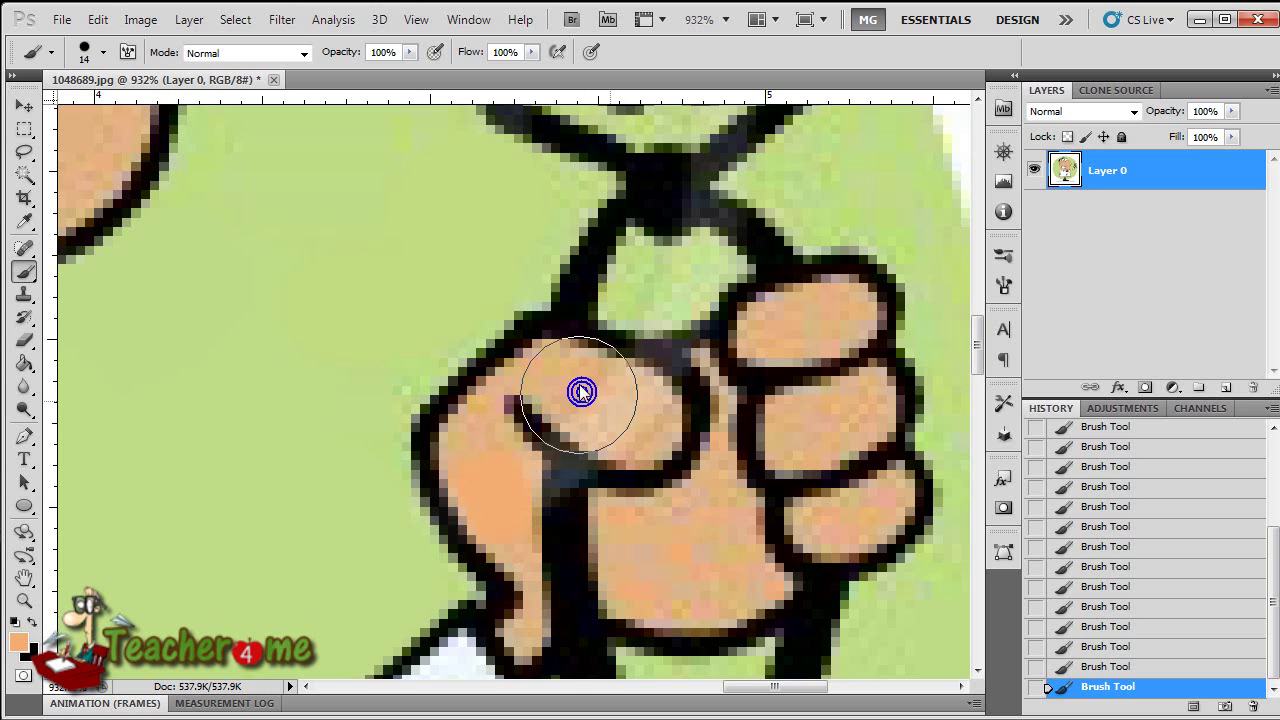
{"action": "mouse_move", "coordinate": [595, 394]}
{"action": "left_mouse_down"}
{"action": "mouse_move", "coordinate": [644, 408]}
{"action": "mouse_move", "coordinate": [627, 407]}
{"action": "mouse_move", "coordinate": [625, 426]}
{"action": "left_mouse_up"}
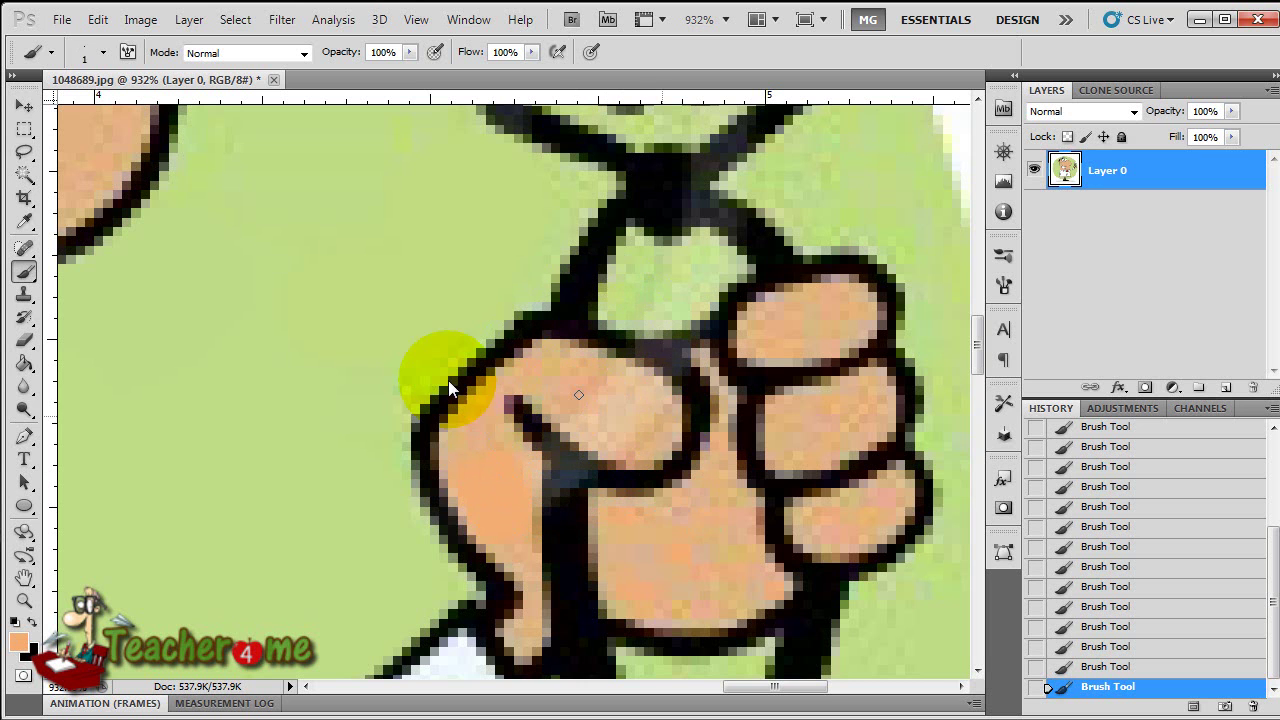
{"action": "mouse_move", "coordinate": [415, 362]}
{"action": "left_mouse_down"}
{"action": "mouse_move", "coordinate": [680, 400]}
{"action": "mouse_move", "coordinate": [572, 395]}
{"action": "mouse_move", "coordinate": [608, 400]}
{"action": "left_mouse_up"}
{"action": "mouse_move", "coordinate": [547, 373]}
{"action": "left_mouse_down"}
{"action": "mouse_move", "coordinate": [571, 420]}
{"action": "mouse_move", "coordinate": [597, 412]}
{"action": "mouse_move", "coordinate": [729, 509]}
{"action": "mouse_move", "coordinate": [661, 557]}
{"action": "mouse_move", "coordinate": [718, 490]}
{"action": "left_mouse_up"}
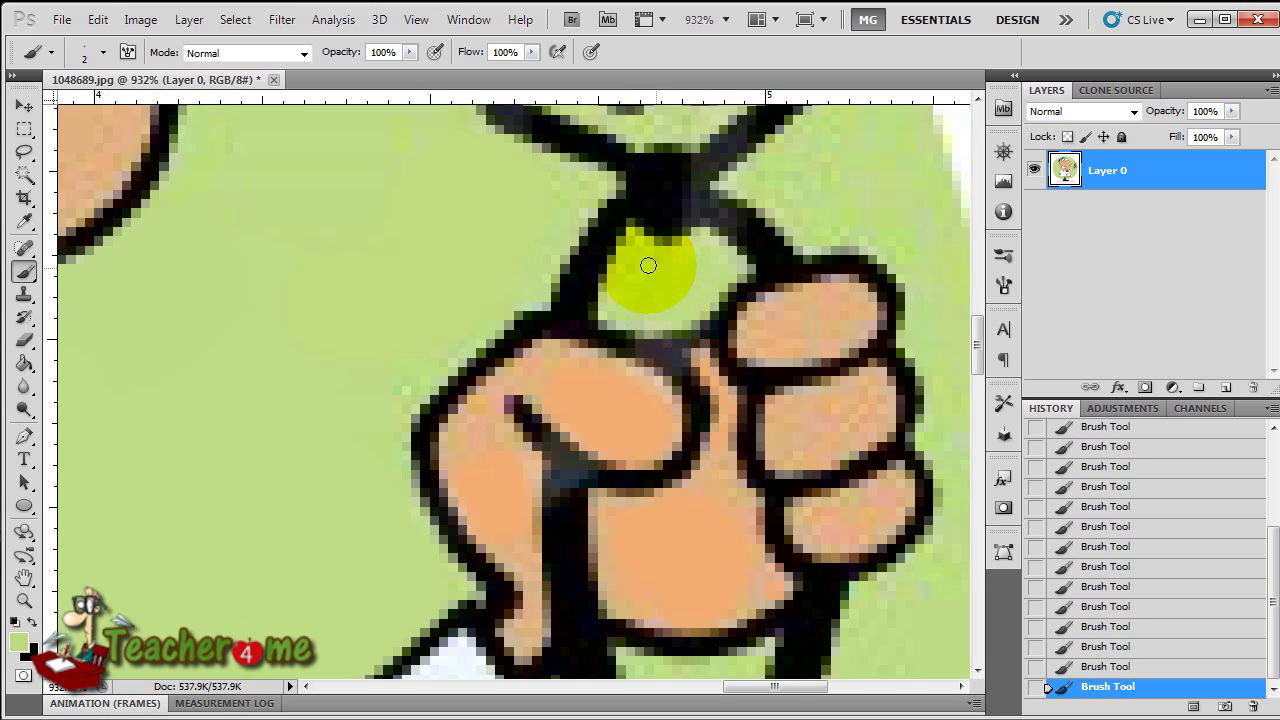
Step: Fill the green gaps inside the pliers below the tooth with the background green, enlarging the brush from 2 to 3 px
{"action": "scroll", "coordinate": [710, 323], "scroll_direction": "up", "scroll_amount": 2}
{"action": "scroll", "coordinate": [700, 314], "scroll_direction": "up", "scroll_amount": 2}
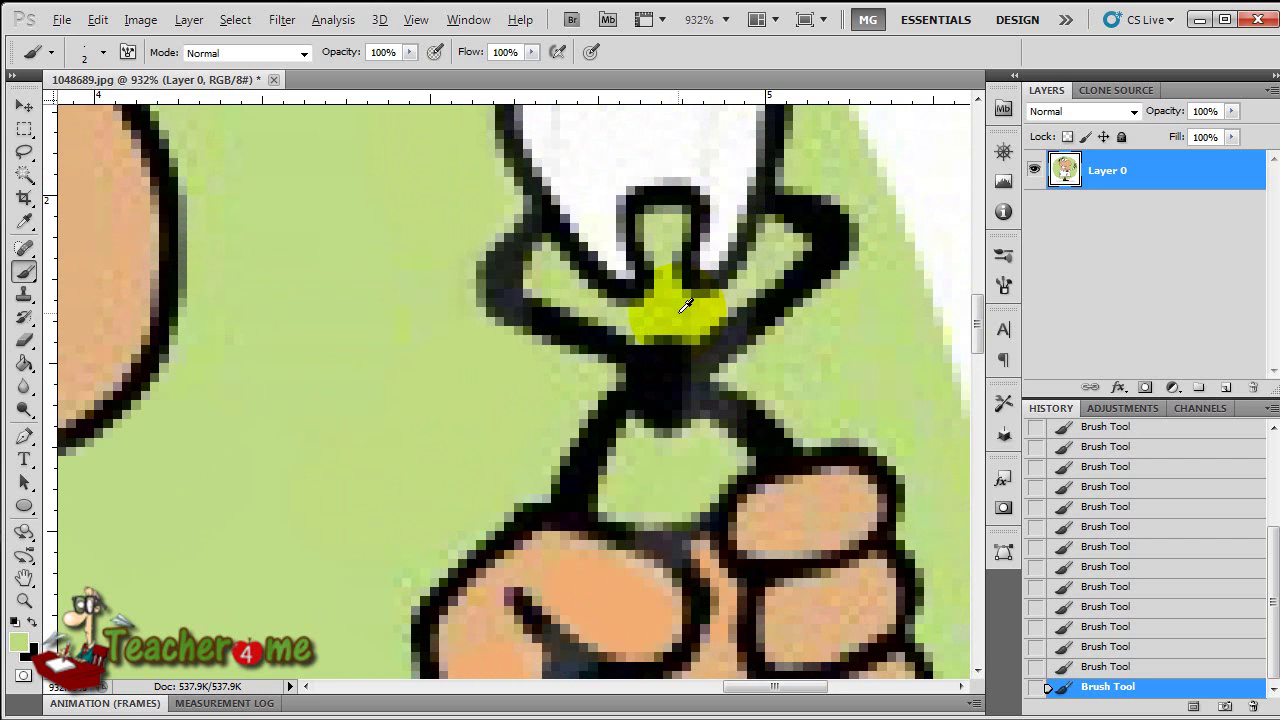
{"action": "key", "text": "bracketright"}
{"action": "left_click", "coordinate": [716, 316]}
{"action": "left_click", "coordinate": [695, 318]}
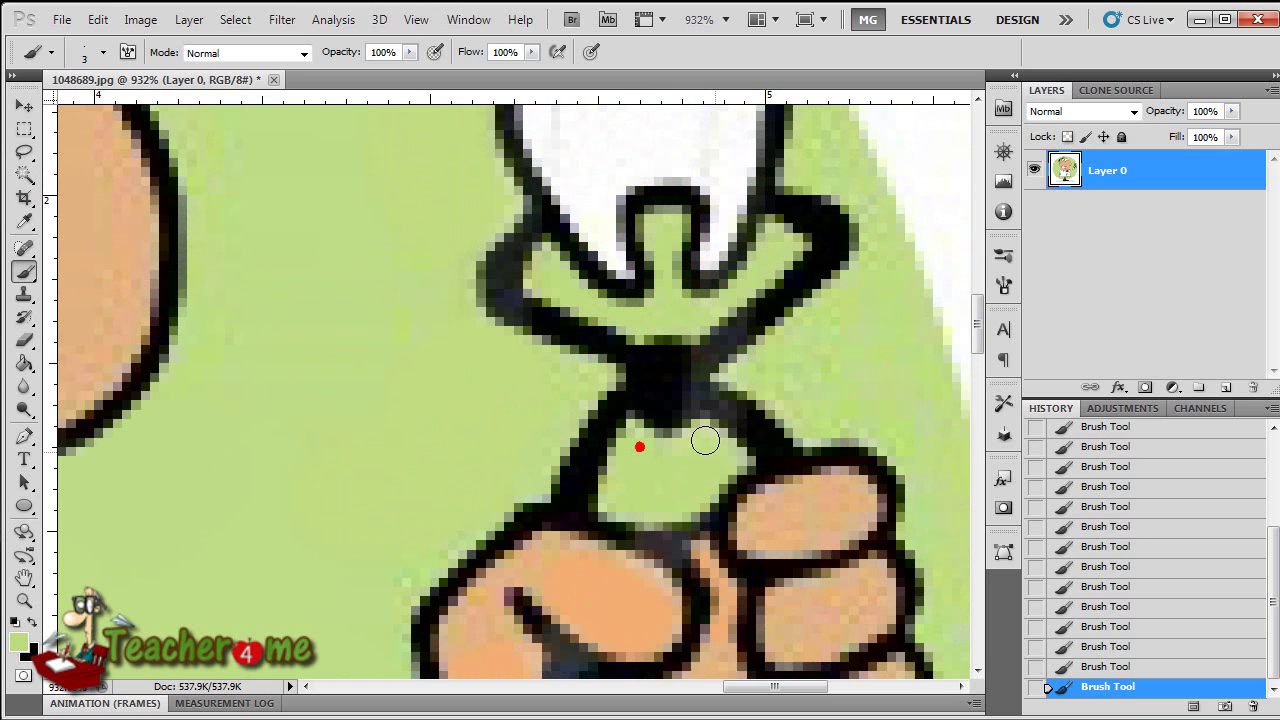
Step: Paint green over the watermark lines at the lower-left edge of the circle, below the coat's corner
{"action": "scroll", "coordinate": [640, 447], "scroll_direction": "down", "scroll_amount": 5}
{"action": "scroll", "coordinate": [674, 484], "scroll_direction": "down", "scroll_amount": 5}
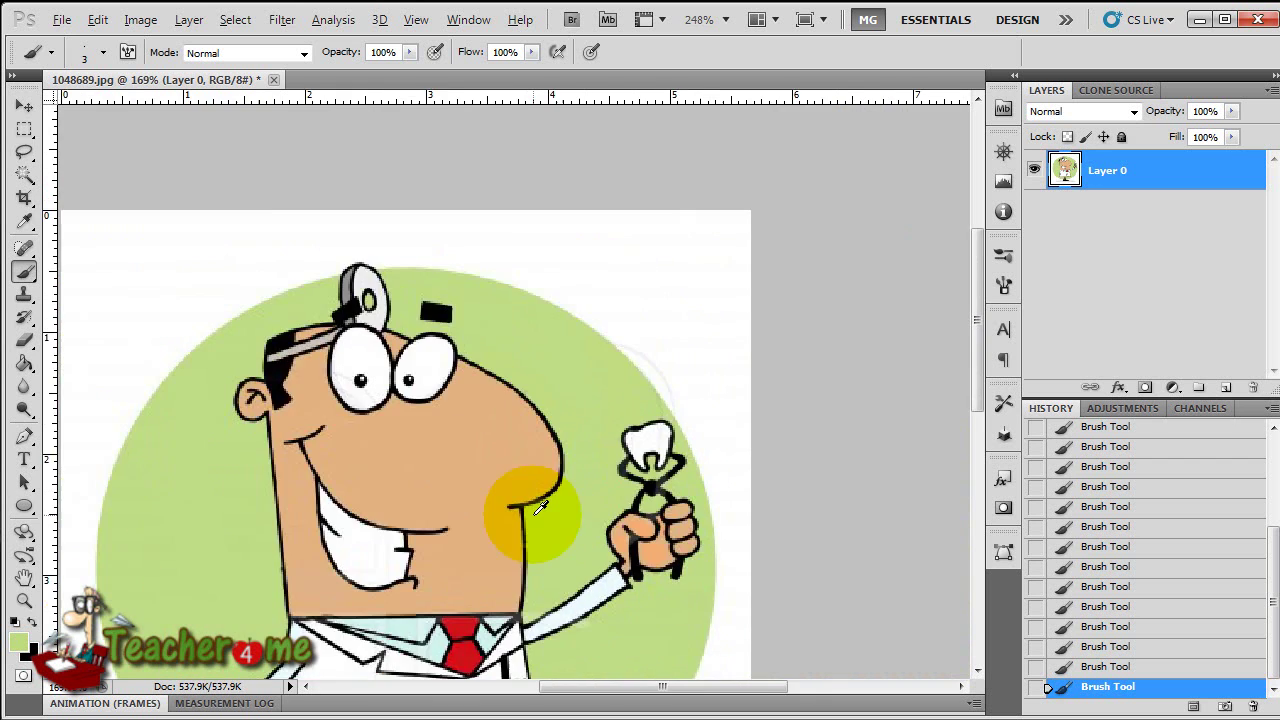
{"action": "scroll", "coordinate": [535, 538], "scroll_direction": "up", "scroll_amount": 8}
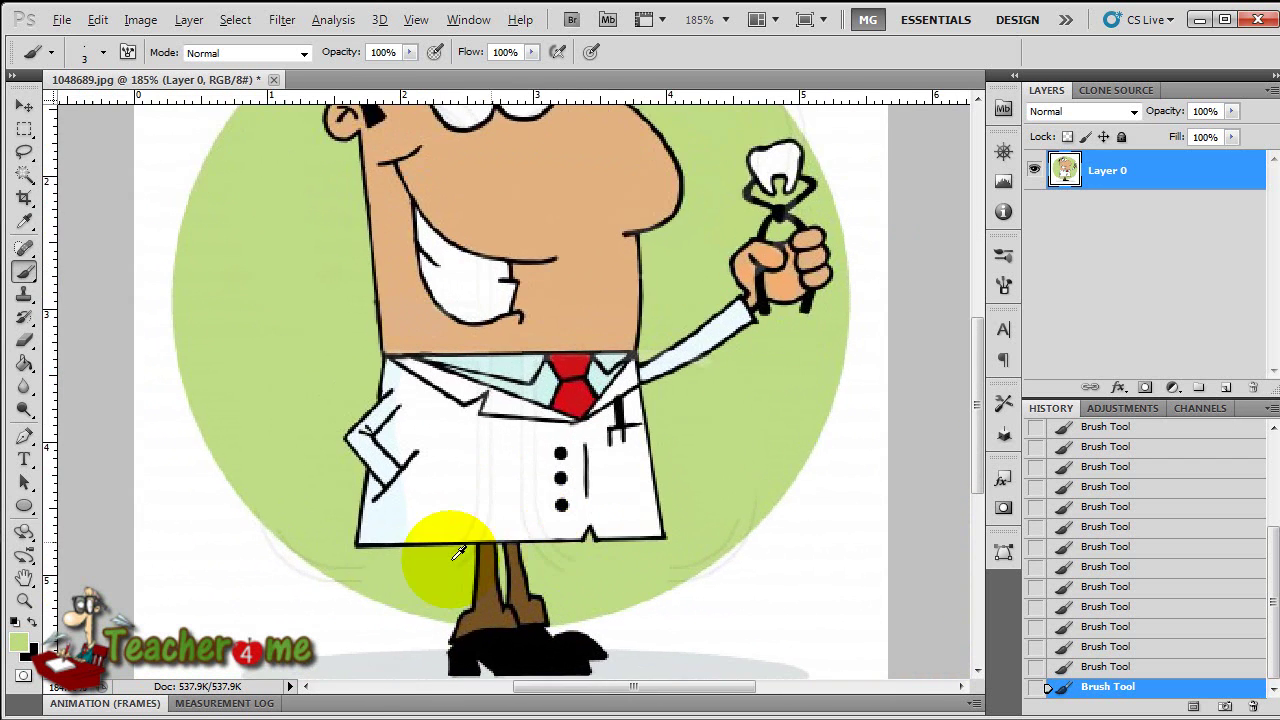
{"action": "scroll", "coordinate": [407, 556], "scroll_direction": "up", "scroll_amount": 3}
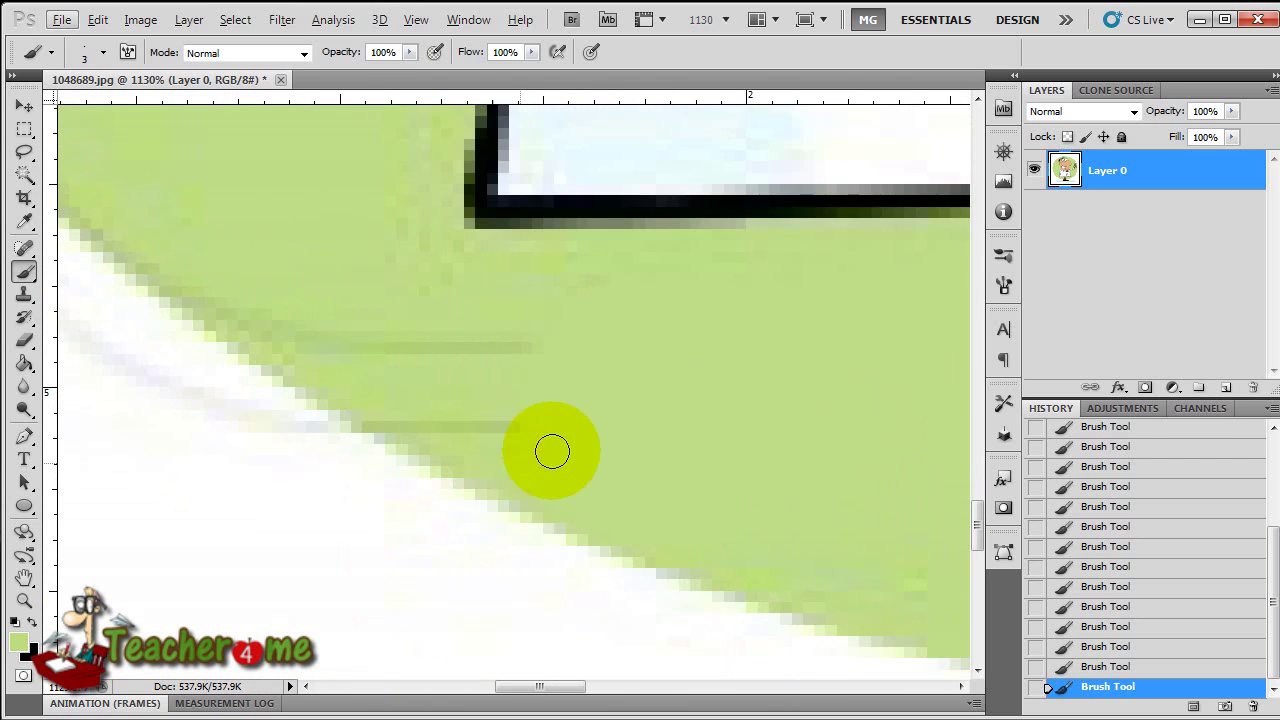
{"action": "mouse_move", "coordinate": [490, 426]}
{"action": "left_mouse_down"}
{"action": "mouse_move", "coordinate": [519, 351]}
{"action": "mouse_move", "coordinate": [330, 336]}
{"action": "mouse_move", "coordinate": [199, 286]}
{"action": "mouse_move", "coordinate": [438, 410]}
{"action": "mouse_move", "coordinate": [451, 330]}
{"action": "mouse_move", "coordinate": [430, 284]}
{"action": "left_mouse_up"}
{"action": "mouse_move", "coordinate": [594, 264]}
{"action": "left_mouse_down"}
{"action": "mouse_move", "coordinate": [932, 289]}
{"action": "mouse_move", "coordinate": [551, 448]}
{"action": "mouse_move", "coordinate": [513, 484]}
{"action": "mouse_move", "coordinate": [660, 234]}
{"action": "mouse_move", "coordinate": [317, 272]}
{"action": "mouse_move", "coordinate": [260, 328]}
{"action": "mouse_move", "coordinate": [227, 404]}
{"action": "left_mouse_up"}
{"action": "mouse_move", "coordinate": [494, 523]}
{"action": "left_mouse_down"}
{"action": "mouse_move", "coordinate": [677, 554]}
{"action": "mouse_move", "coordinate": [910, 487]}
{"action": "mouse_move", "coordinate": [577, 459]}
{"action": "left_mouse_up"}
{"action": "mouse_move", "coordinate": [617, 421]}
{"action": "left_mouse_down"}
{"action": "mouse_move", "coordinate": [629, 420]}
{"action": "mouse_move", "coordinate": [651, 509]}
{"action": "mouse_move", "coordinate": [703, 443]}
{"action": "mouse_move", "coordinate": [451, 426]}
{"action": "mouse_move", "coordinate": [211, 437]}
{"action": "mouse_move", "coordinate": [560, 429]}
{"action": "left_mouse_up"}
Step: Continue painting green over the watermark traces along the bottom of the circle below the coat
{"action": "scroll", "coordinate": [548, 580], "scroll_direction": "right", "scroll_amount": 5}
{"action": "scroll", "coordinate": [604, 567], "scroll_direction": "right", "scroll_amount": 4}
{"action": "scroll", "coordinate": [691, 549], "scroll_direction": "down", "scroll_amount": 1}
{"action": "mouse_move", "coordinate": [736, 539]}
{"action": "left_mouse_down"}
{"action": "mouse_move", "coordinate": [694, 483]}
{"action": "mouse_move", "coordinate": [763, 429]}
{"action": "mouse_move", "coordinate": [669, 377]}
{"action": "mouse_move", "coordinate": [677, 390]}
{"action": "mouse_move", "coordinate": [591, 383]}
{"action": "mouse_move", "coordinate": [849, 511]}
{"action": "mouse_move", "coordinate": [641, 218]}
{"action": "mouse_move", "coordinate": [740, 191]}
{"action": "mouse_move", "coordinate": [603, 566]}
{"action": "left_mouse_up"}
{"action": "scroll", "coordinate": [820, 577], "scroll_direction": "down", "scroll_amount": 3}
{"action": "scroll", "coordinate": [820, 577], "scroll_direction": "right", "scroll_amount": 5}
{"action": "scroll", "coordinate": [603, 566], "scroll_direction": "down", "scroll_amount": 1}
{"action": "mouse_move", "coordinate": [491, 506]}
{"action": "left_mouse_down"}
{"action": "mouse_move", "coordinate": [328, 405]}
{"action": "mouse_move", "coordinate": [543, 528]}
{"action": "left_mouse_up"}
Step: Paint green over the watermark lines at the circle's lower-right edge beside the coat with a 12 px brush
{"action": "scroll", "coordinate": [557, 523], "scroll_direction": "down", "scroll_amount": 6}
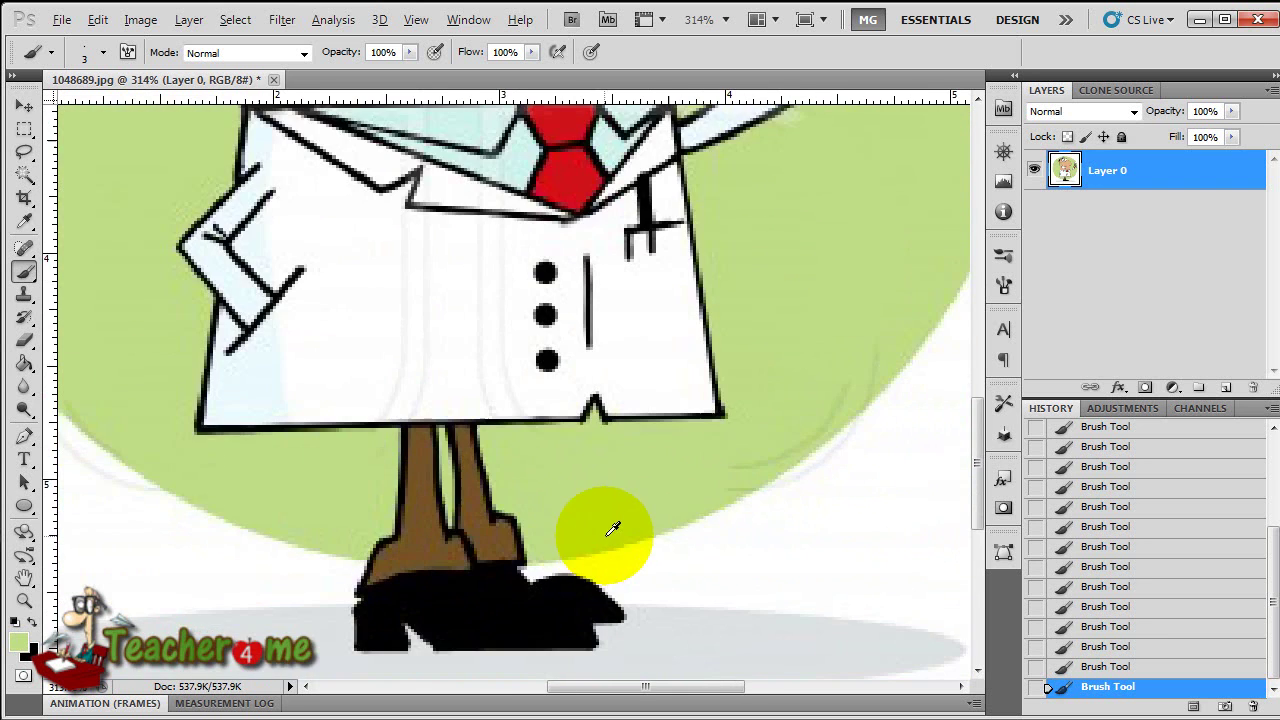
{"action": "scroll", "coordinate": [914, 514], "scroll_direction": "up", "scroll_amount": 5}
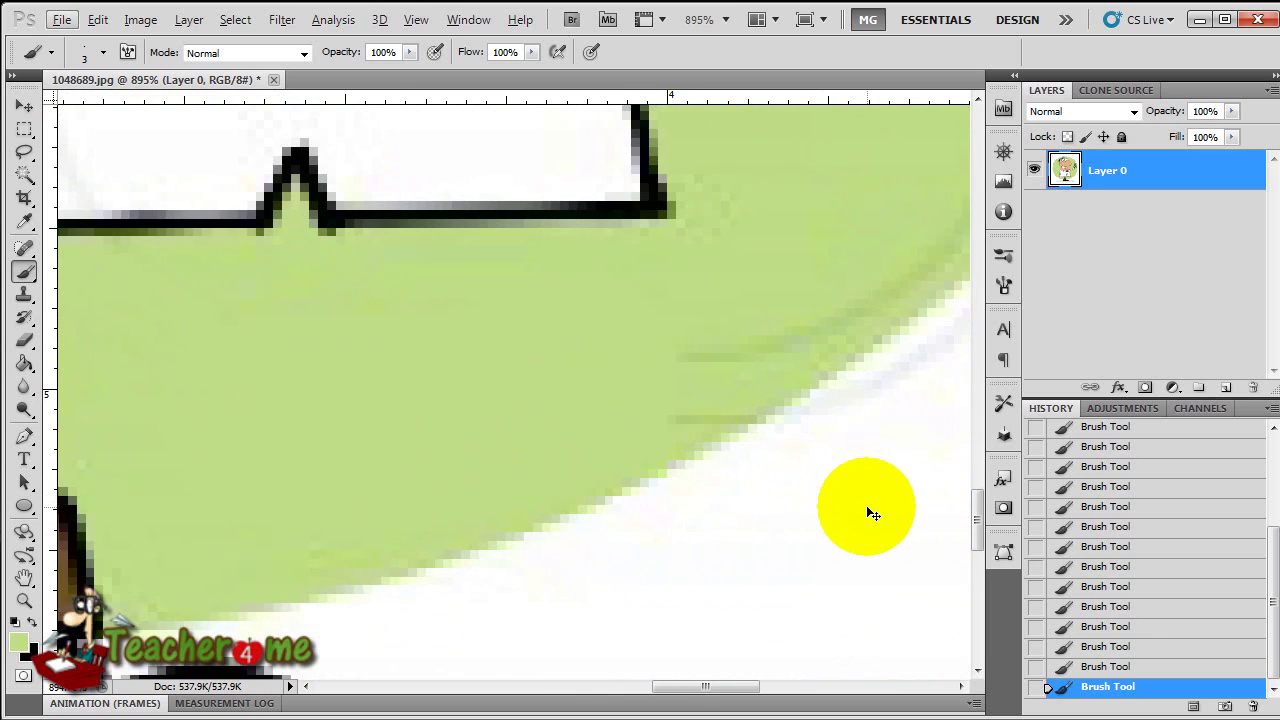
{"action": "scroll", "coordinate": [868, 510], "scroll_direction": "right", "scroll_amount": 4}
{"action": "scroll", "coordinate": [890, 506], "scroll_direction": "up", "scroll_amount": 4}
{"action": "right_click", "coordinate": [735, 274], "text": "alt"}
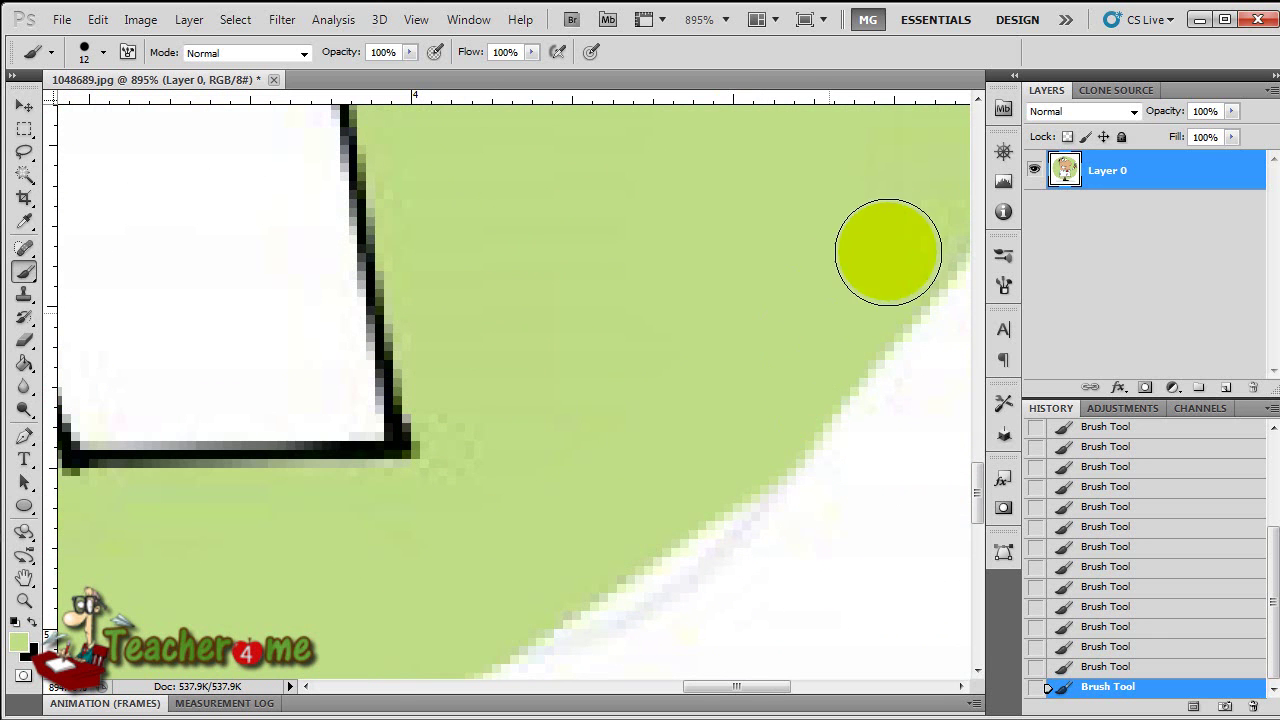
Step: Review the whole cartoon for leftover watermark traces, switching the visibility of Layer 0 off and on
{"action": "scroll", "coordinate": [486, 591], "scroll_direction": "down", "scroll_amount": 6}
{"action": "scroll", "coordinate": [420, 602], "scroll_direction": "down", "scroll_amount": 3}
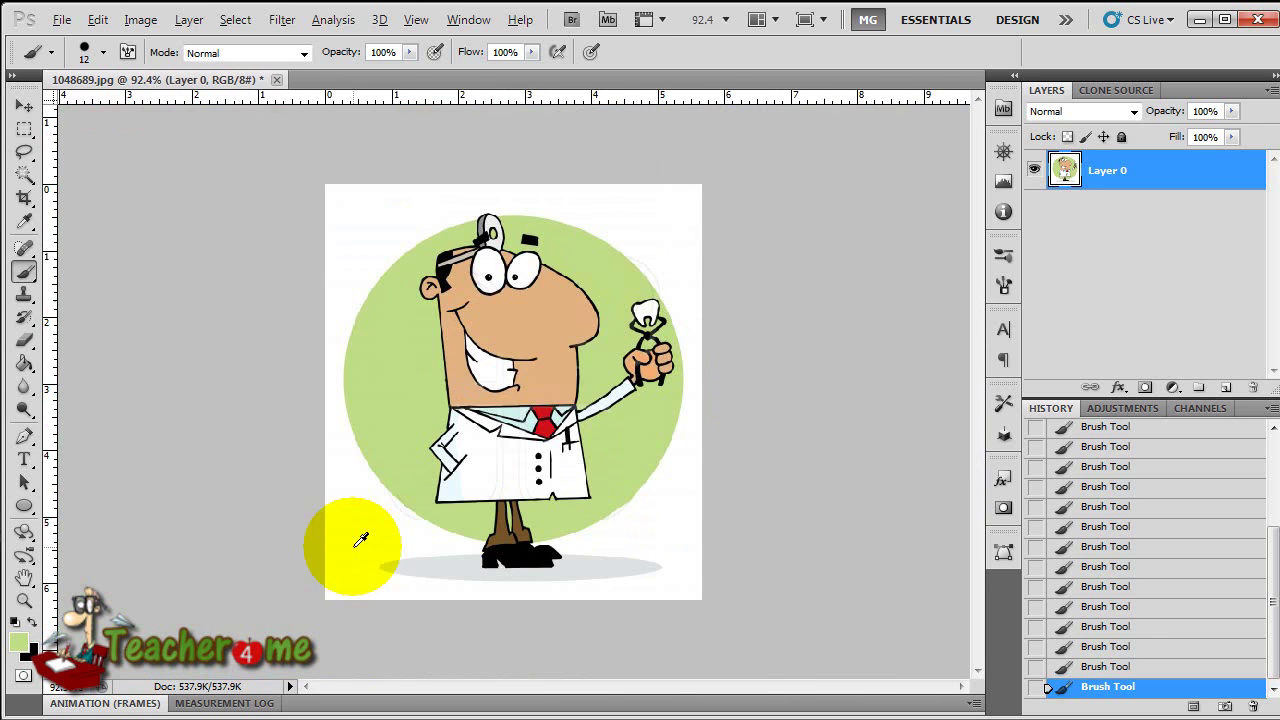
{"action": "scroll", "coordinate": [411, 537], "scroll_direction": "up", "scroll_amount": 1}
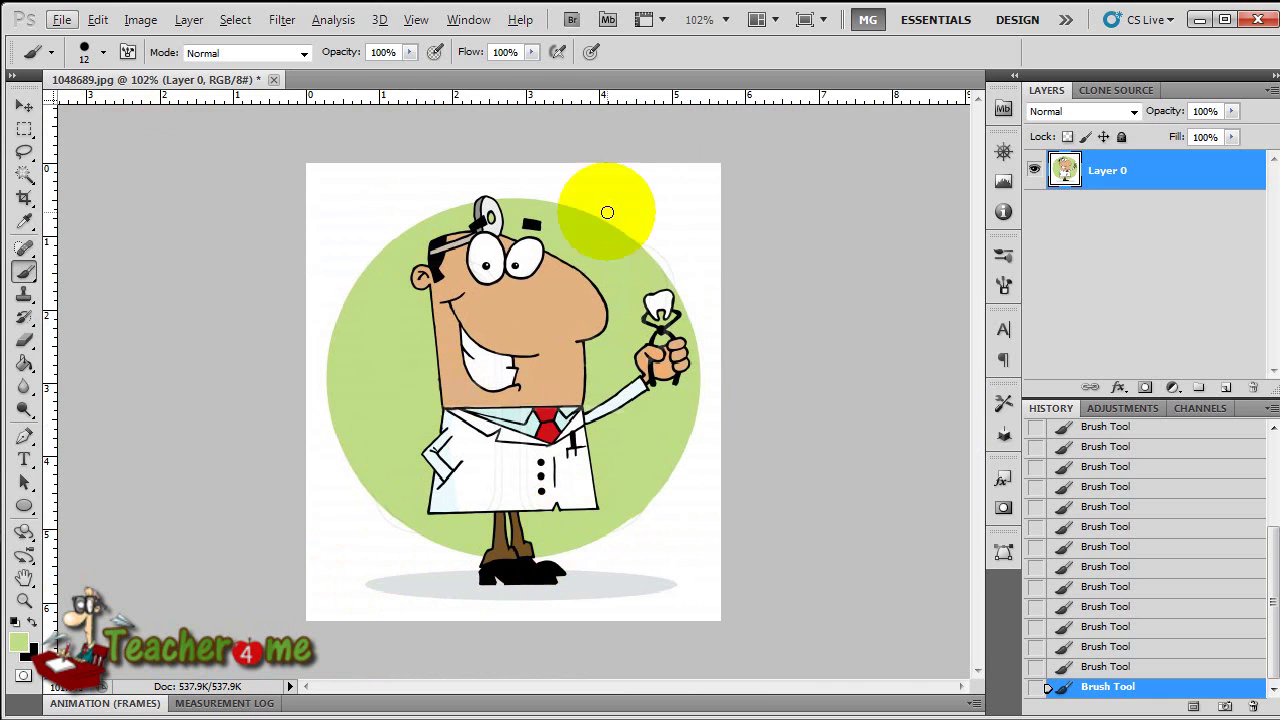
{"action": "left_click", "coordinate": [1063, 175]}
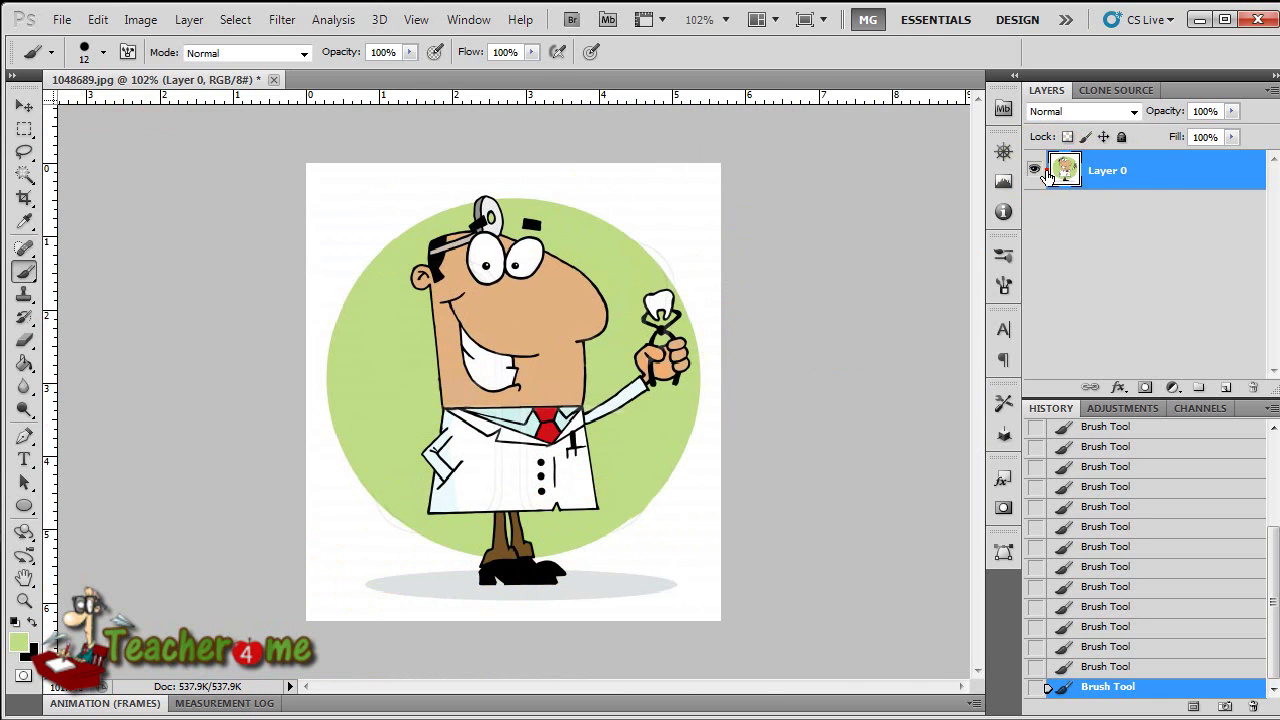
{"action": "left_click", "coordinate": [1036, 171]}
{"action": "left_click", "coordinate": [1036, 171]}
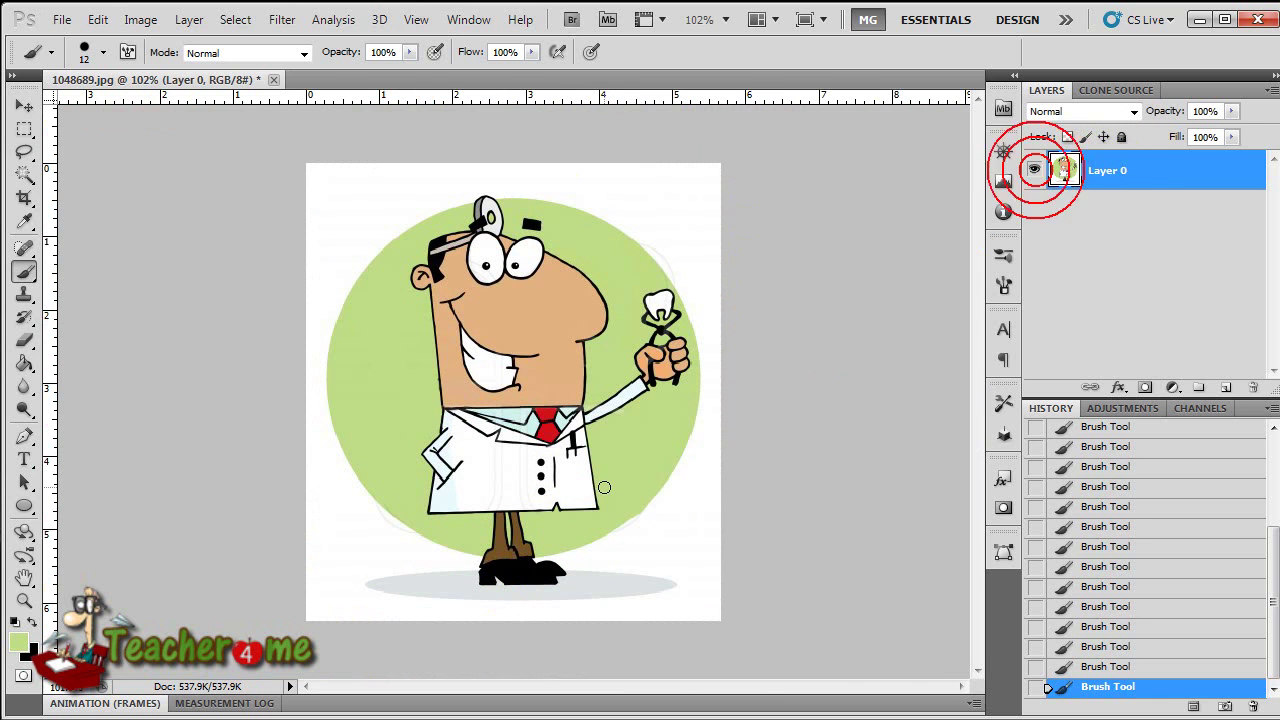
Step: Revert the image to its opened state and heal the watermark curve beside the face with the Content-Aware Spot Healing Brush
{"action": "scroll", "coordinate": [1150, 570], "scroll_direction": "up", "scroll_amount": 10}
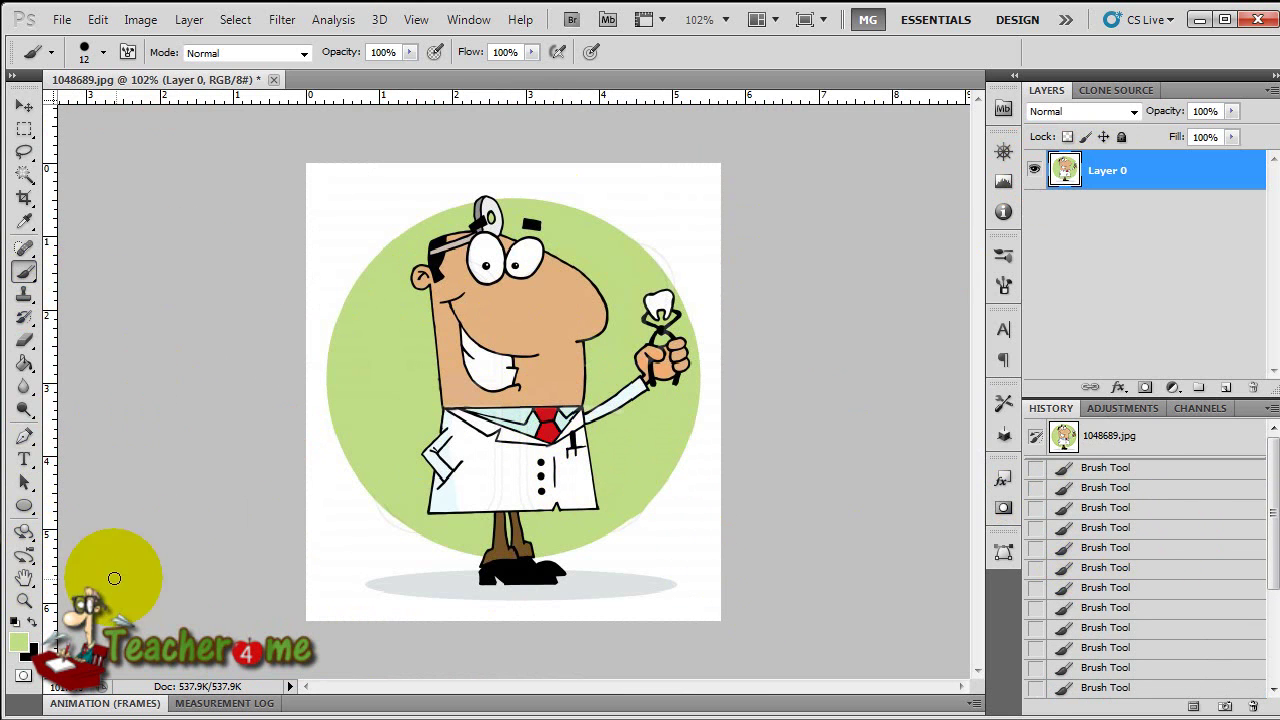
{"action": "left_click", "coordinate": [1197, 446]}
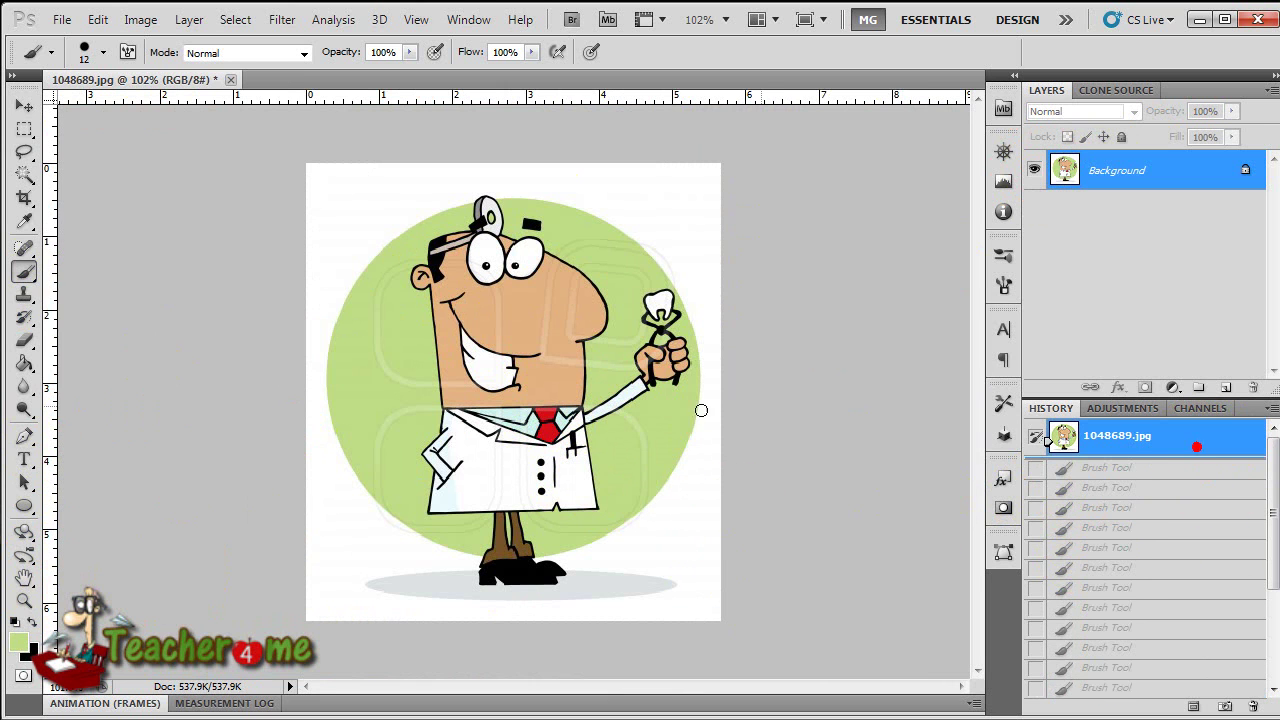
{"action": "left_click", "coordinate": [25, 249]}
{"action": "mouse_move", "coordinate": [387, 295]}
{"action": "left_mouse_down"}
{"action": "mouse_move", "coordinate": [368, 287]}
{"action": "mouse_move", "coordinate": [394, 375]}
{"action": "mouse_move", "coordinate": [377, 468]}
{"action": "left_mouse_up"}
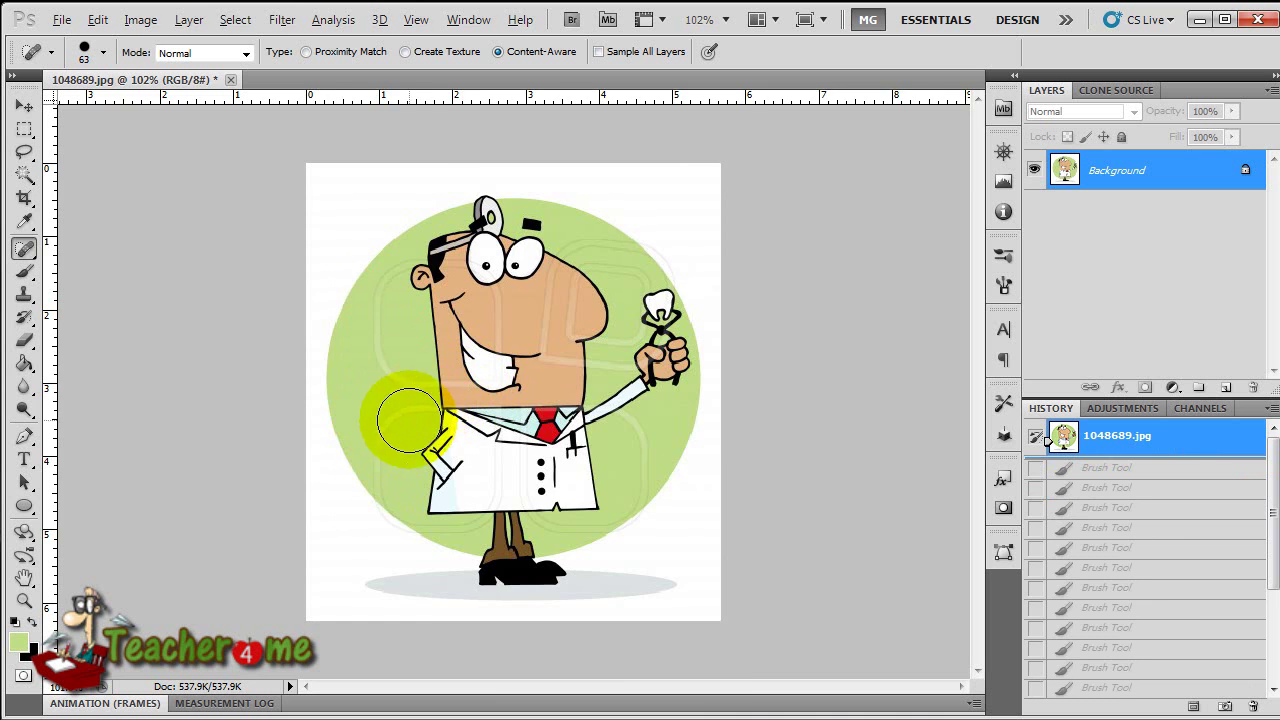
{"action": "scroll", "coordinate": [371, 428], "scroll_direction": "up", "scroll_amount": 4}
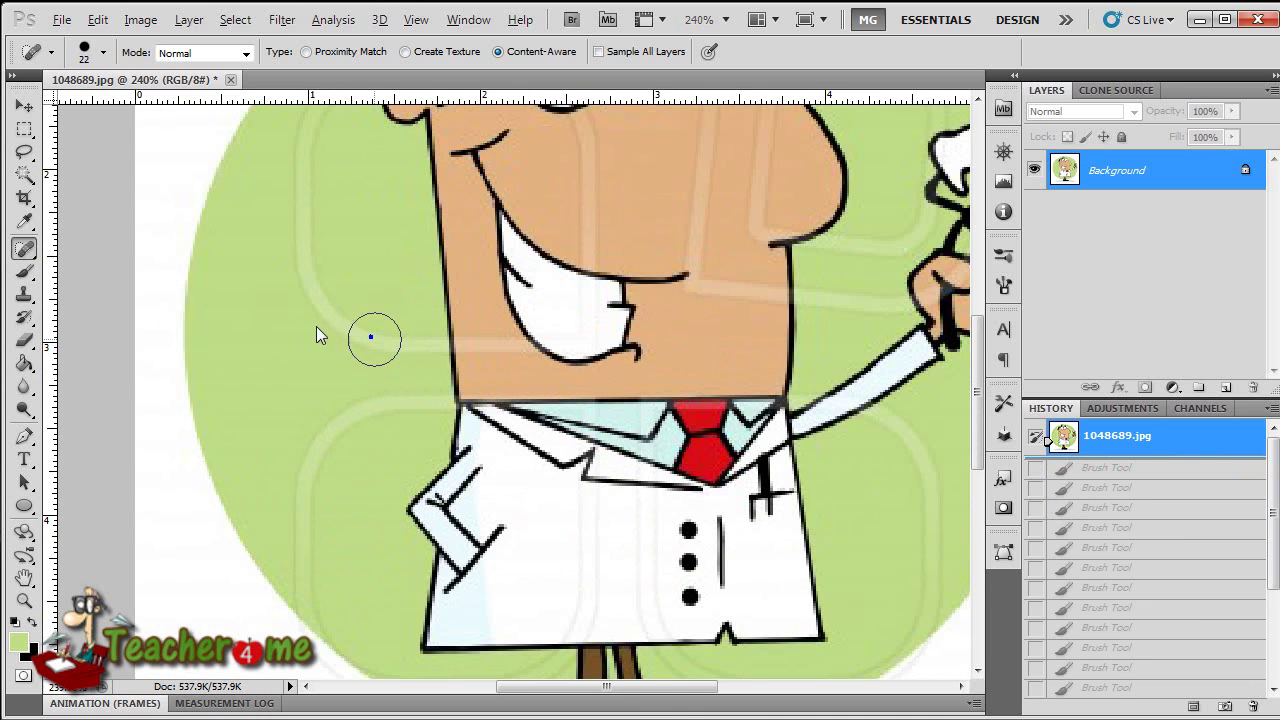
{"action": "left_click_drag", "start_coordinate": [371, 337], "coordinate": [293, 250]}
{"action": "left_click_drag", "start_coordinate": [306, 191], "coordinate": [306, 191]}
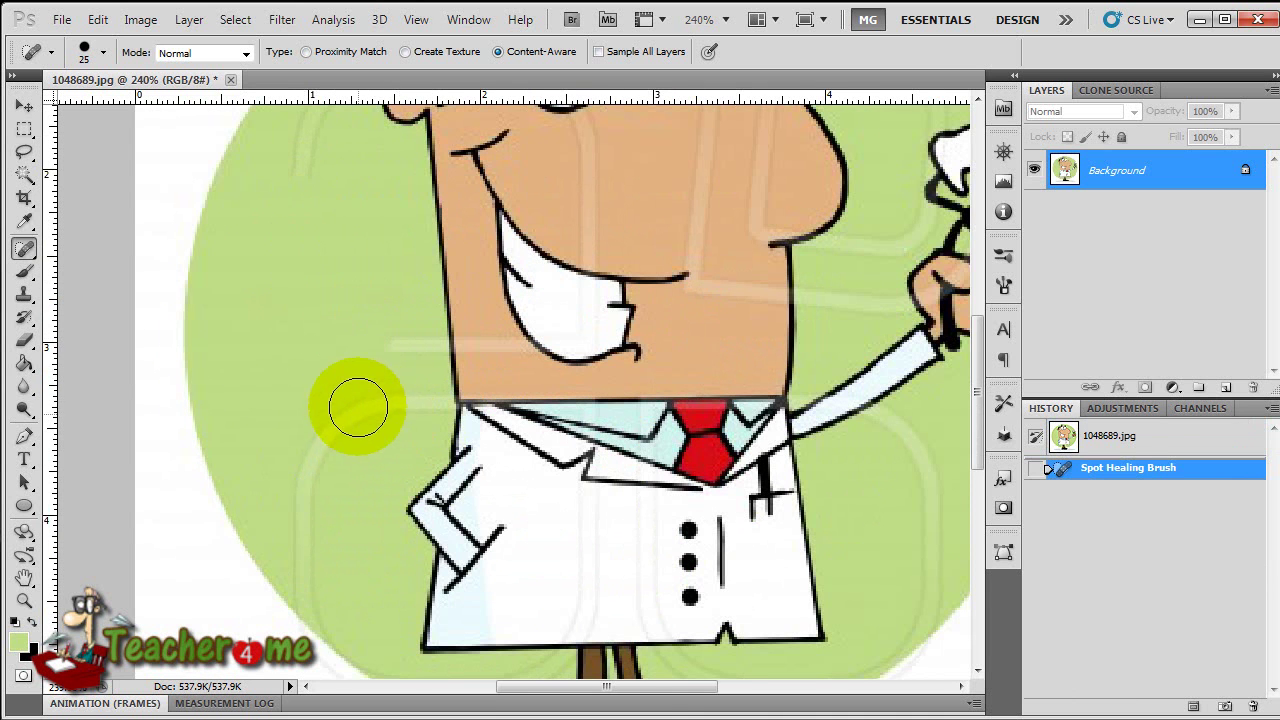
Step: Heal the watermark curve beside the coat's sleeve and the line ends touching the face and collar with a 25 px Spot Healing Brush
{"action": "left_click_drag", "start_coordinate": [358, 402], "coordinate": [315, 455]}
{"action": "left_click_drag", "start_coordinate": [315, 527], "coordinate": [314, 586]}
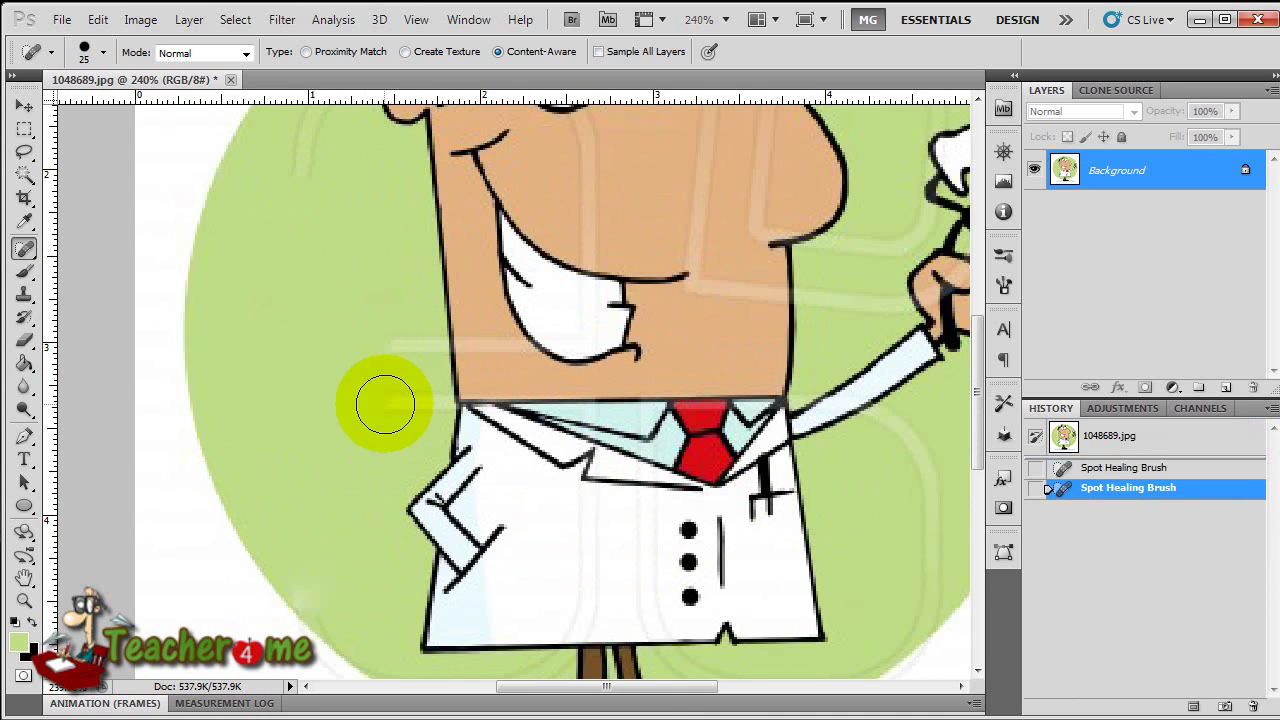
{"action": "left_click_drag", "start_coordinate": [406, 406], "coordinate": [406, 406]}
{"action": "left_click_drag", "start_coordinate": [394, 343], "coordinate": [410, 405]}
{"action": "scroll", "coordinate": [364, 410], "scroll_direction": "up", "scroll_amount": 3}
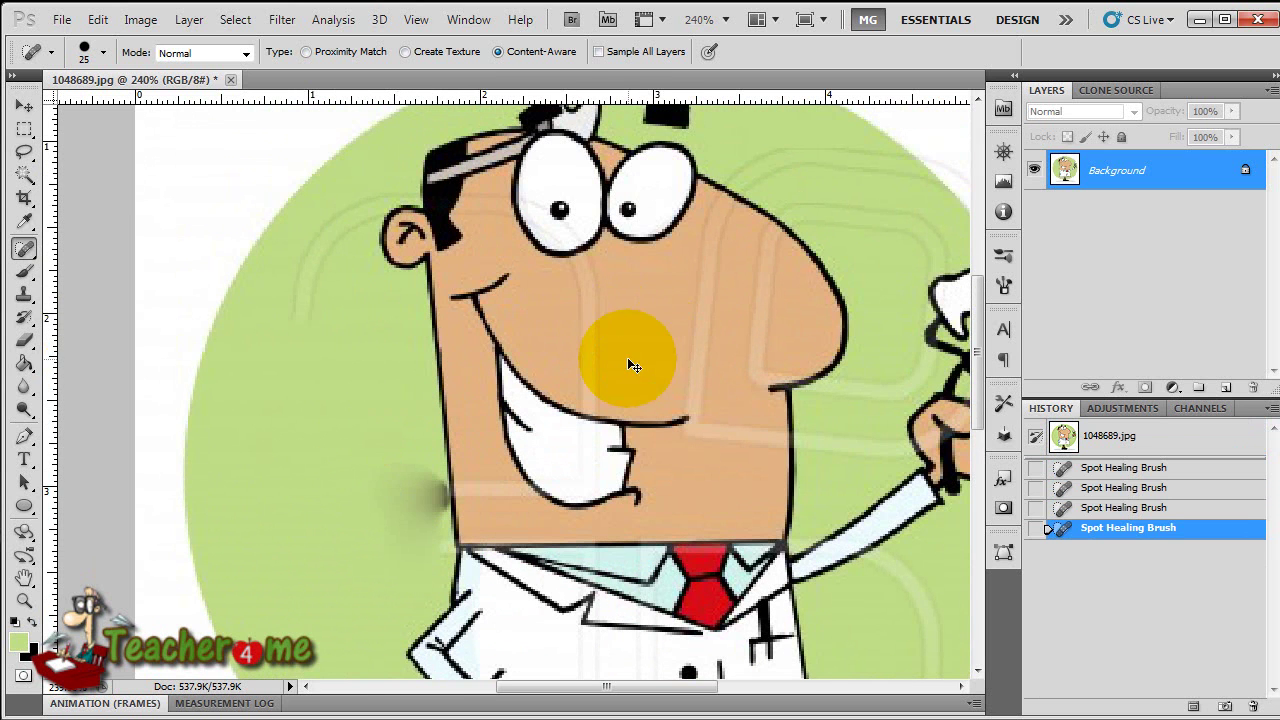
Step: Heal the watermark lines across the face, around the ear and forehead, and between the nose and the hand holding the tooth
{"action": "left_click_drag", "start_coordinate": [592, 375], "coordinate": [585, 270]}
{"action": "left_click_drag", "start_coordinate": [681, 381], "coordinate": [689, 322]}
{"action": "mouse_move", "coordinate": [705, 255]}
{"action": "left_mouse_down"}
{"action": "mouse_move", "coordinate": [749, 275]}
{"action": "mouse_move", "coordinate": [744, 352]}
{"action": "mouse_move", "coordinate": [717, 433]}
{"action": "mouse_move", "coordinate": [744, 437]}
{"action": "mouse_move", "coordinate": [743, 452]}
{"action": "mouse_move", "coordinate": [651, 443]}
{"action": "left_mouse_up"}
{"action": "scroll", "coordinate": [680, 447], "scroll_direction": "up", "scroll_amount": 3}
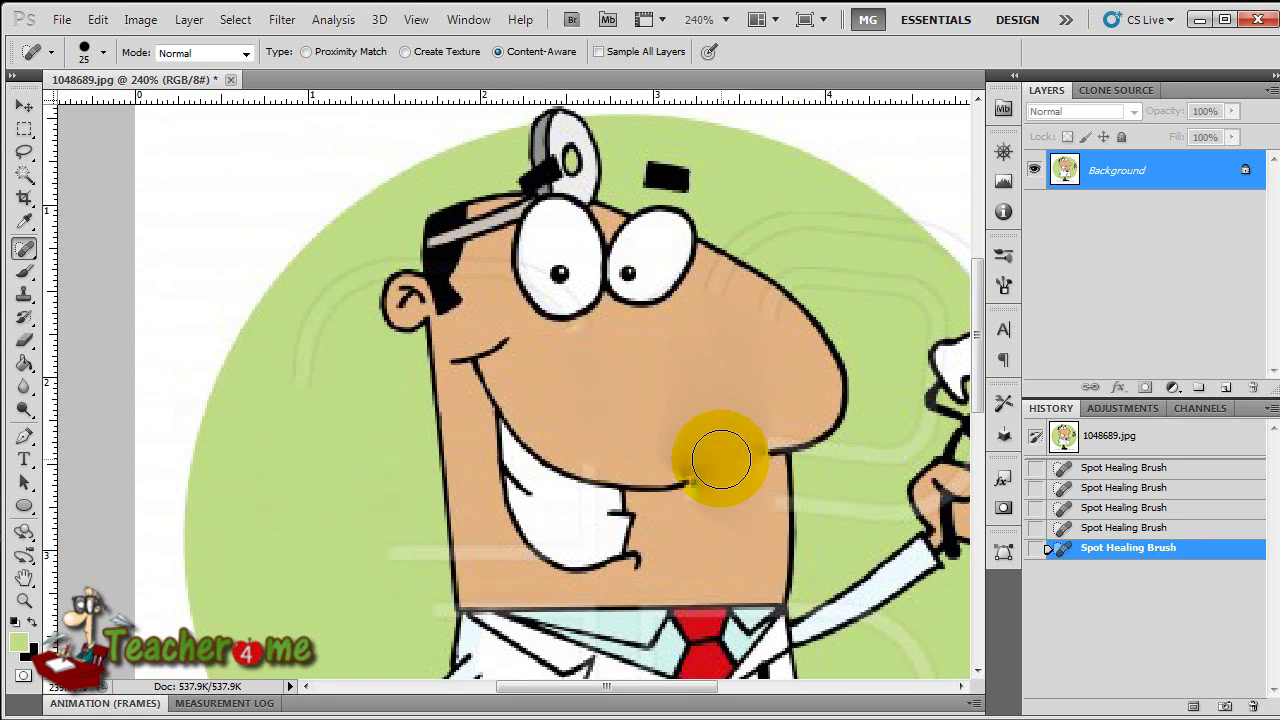
{"action": "mouse_move", "coordinate": [304, 375]}
{"action": "left_mouse_down"}
{"action": "mouse_move", "coordinate": [363, 272]}
{"action": "mouse_move", "coordinate": [500, 270]}
{"action": "left_mouse_up"}
{"action": "mouse_move", "coordinate": [712, 300]}
{"action": "left_mouse_down"}
{"action": "mouse_move", "coordinate": [742, 242]}
{"action": "mouse_move", "coordinate": [801, 219]}
{"action": "mouse_move", "coordinate": [982, 226]}
{"action": "mouse_move", "coordinate": [833, 283]}
{"action": "mouse_move", "coordinate": [922, 312]}
{"action": "mouse_move", "coordinate": [920, 358]}
{"action": "mouse_move", "coordinate": [906, 438]}
{"action": "mouse_move", "coordinate": [784, 442]}
{"action": "mouse_move", "coordinate": [797, 512]}
{"action": "mouse_move", "coordinate": [942, 480]}
{"action": "mouse_move", "coordinate": [867, 592]}
{"action": "mouse_move", "coordinate": [762, 598]}
{"action": "mouse_move", "coordinate": [880, 636]}
{"action": "mouse_move", "coordinate": [905, 662]}
{"action": "mouse_move", "coordinate": [814, 586]}
{"action": "left_mouse_up"}
Step: Check the whole healed cartoon and revert it to its opened state
{"action": "scroll", "coordinate": [814, 586], "scroll_direction": "down", "scroll_amount": 1}
{"action": "scroll", "coordinate": [847, 470], "scroll_direction": "down", "scroll_amount": 2}
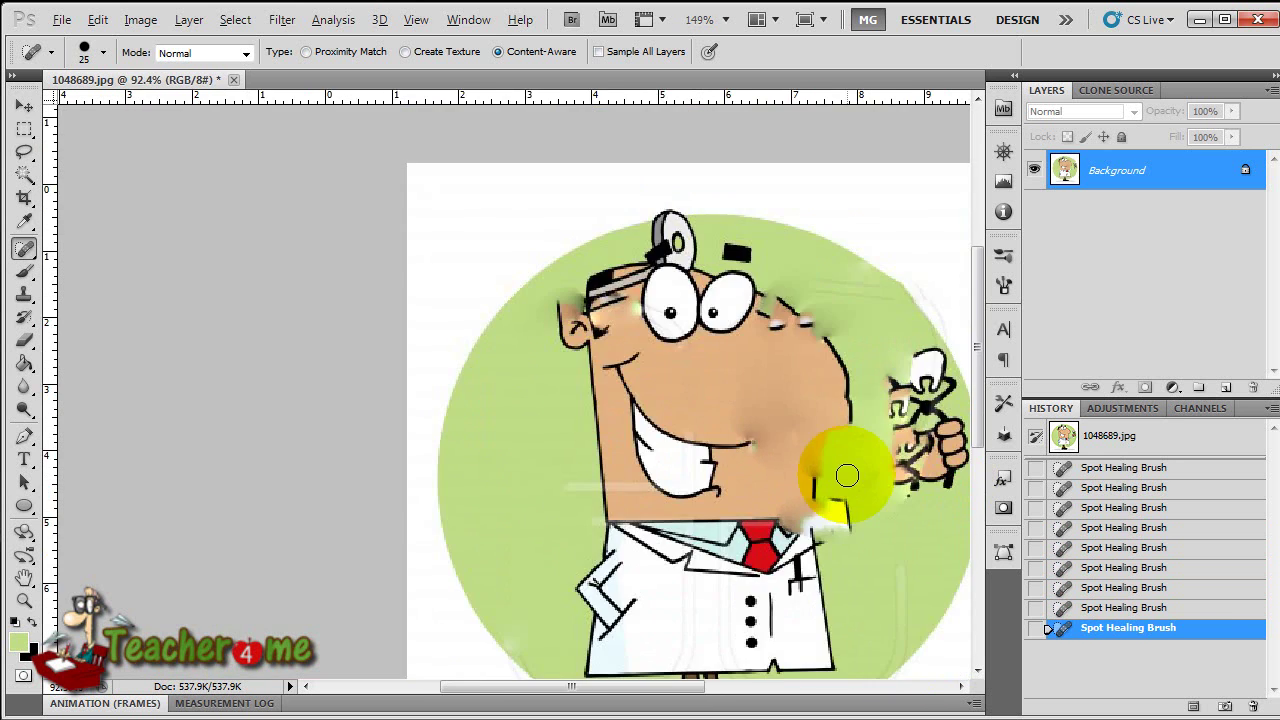
{"action": "scroll", "coordinate": [847, 475], "scroll_direction": "down", "scroll_amount": 2}
{"action": "scroll", "coordinate": [808, 480], "scroll_direction": "up", "scroll_amount": 1}
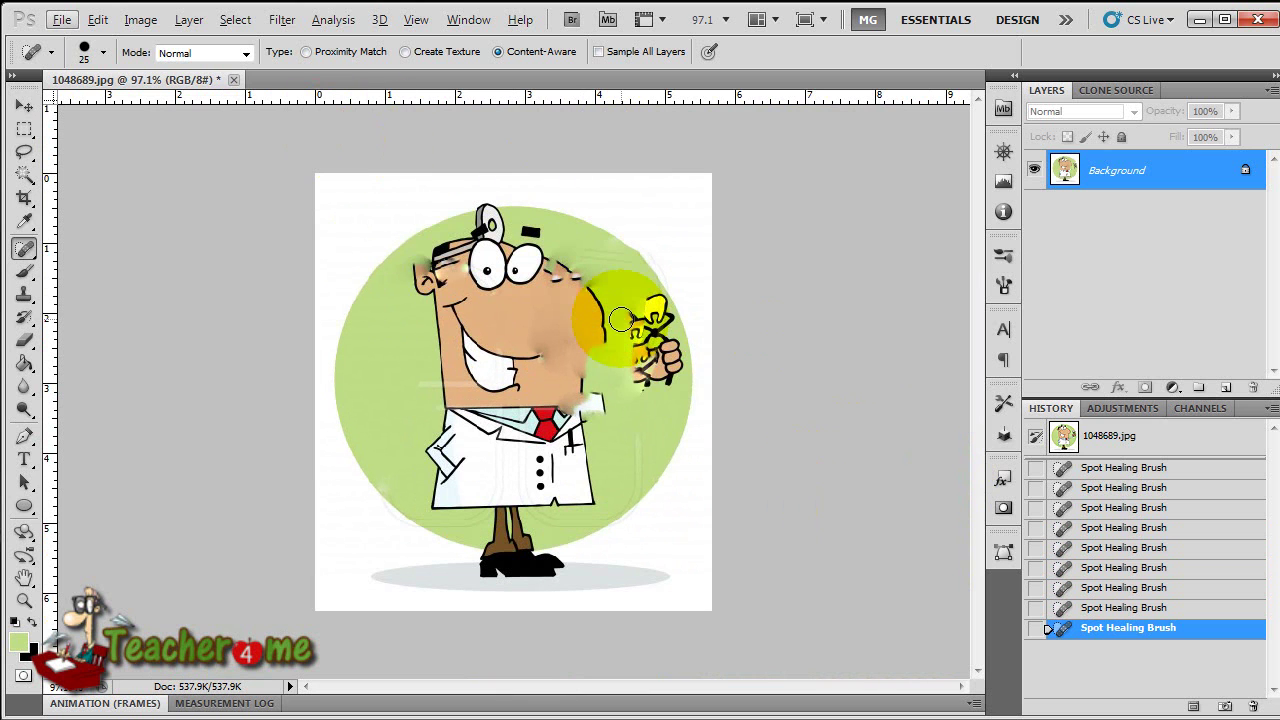
{"action": "left_click", "coordinate": [1127, 438]}
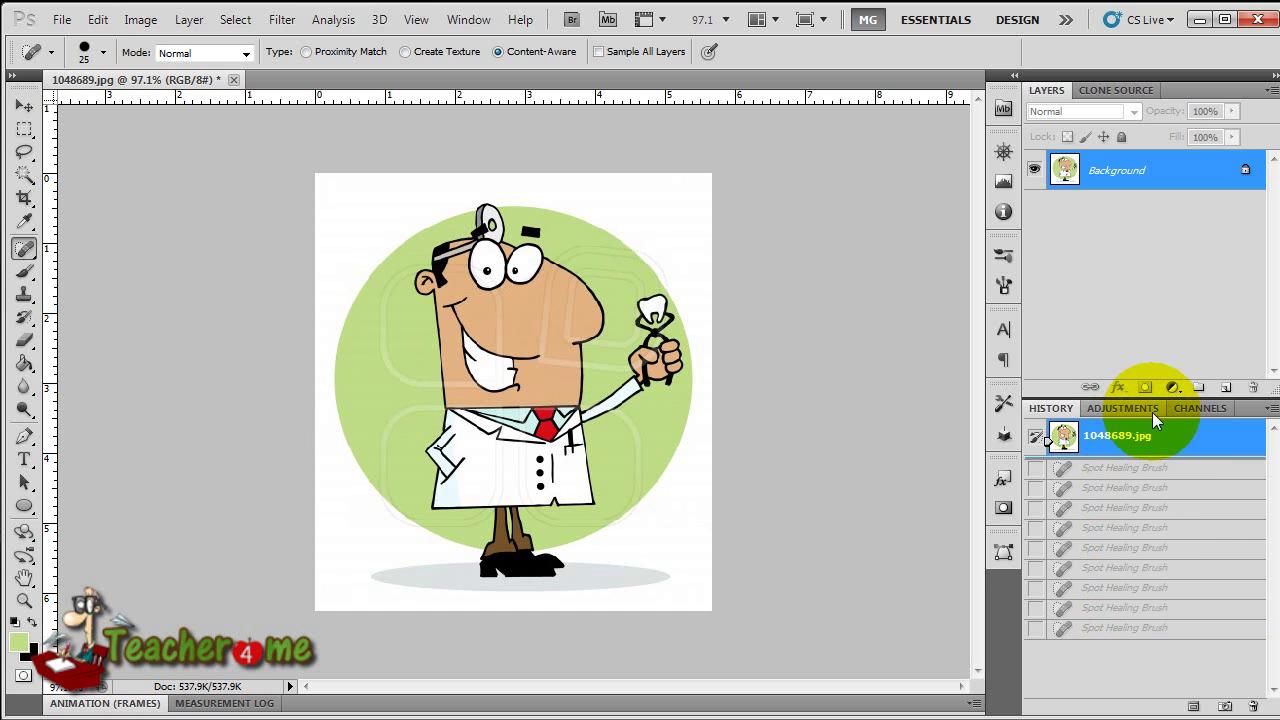
Step: Lasso four freehand areas around the watermark curves: beside the ear, on both sides of the coat, and above the tooth
{"action": "left_click", "coordinate": [24, 273]}
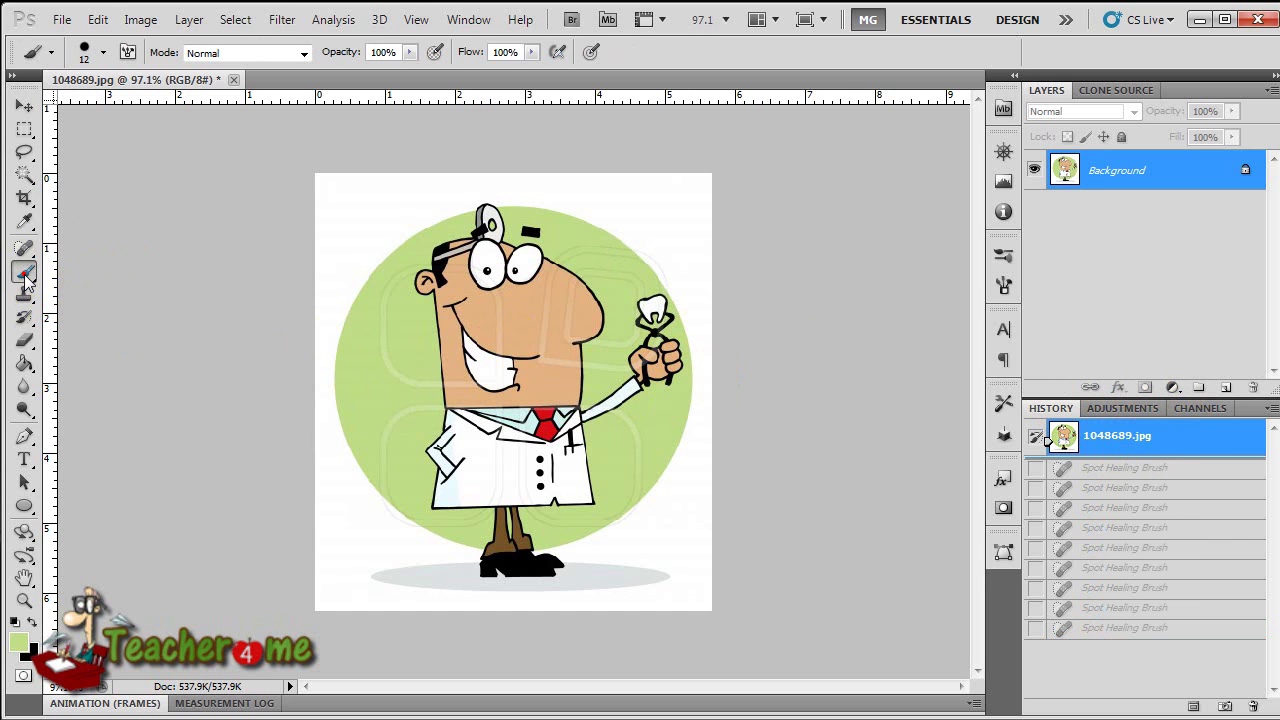
{"action": "left_click", "coordinate": [28, 173]}
{"action": "left_click", "coordinate": [24, 152]}
{"action": "left_click_drag", "start_coordinate": [400, 311], "coordinate": [428, 355]}
{"action": "mouse_move", "coordinate": [377, 283]}
{"action": "left_mouse_down"}
{"action": "mouse_move", "coordinate": [371, 251]}
{"action": "mouse_move", "coordinate": [372, 318]}
{"action": "mouse_move", "coordinate": [402, 336]}
{"action": "left_mouse_up"}
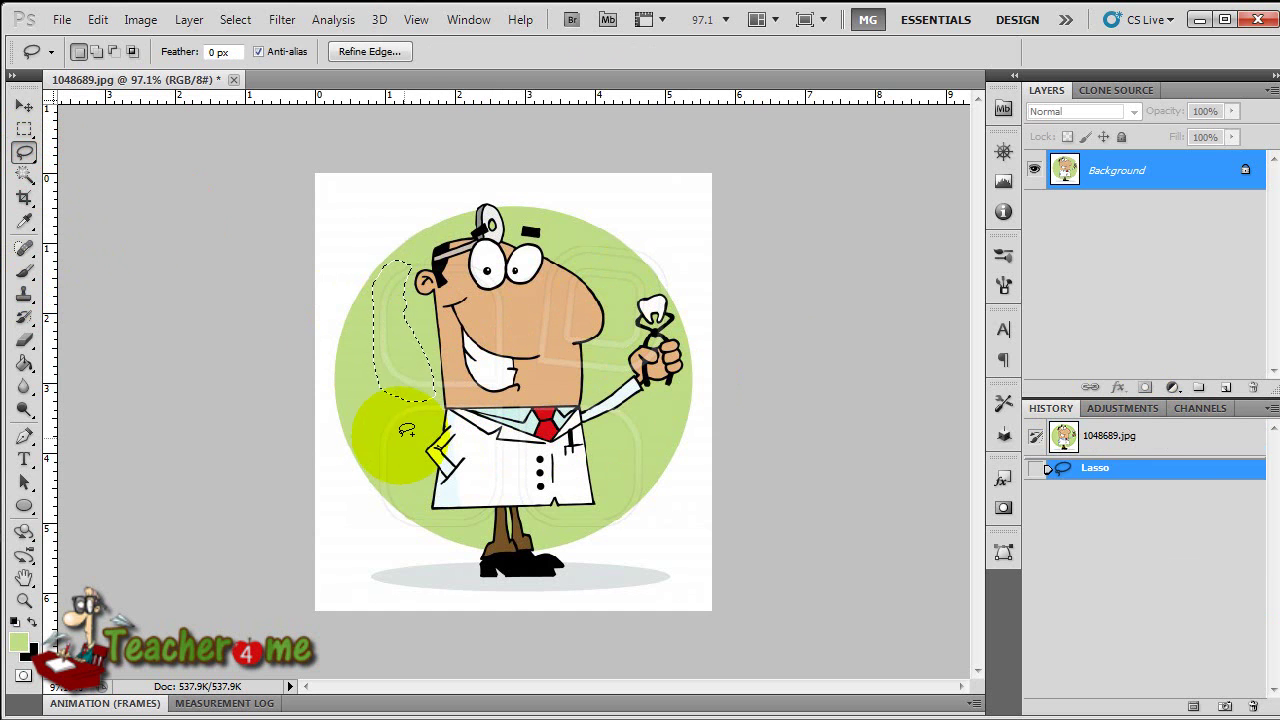
{"action": "mouse_move", "coordinate": [380, 416]}
{"action": "left_mouse_down"}
{"action": "mouse_move", "coordinate": [379, 522]}
{"action": "mouse_move", "coordinate": [403, 504]}
{"action": "mouse_move", "coordinate": [406, 434]}
{"action": "mouse_move", "coordinate": [372, 401]}
{"action": "left_mouse_up"}
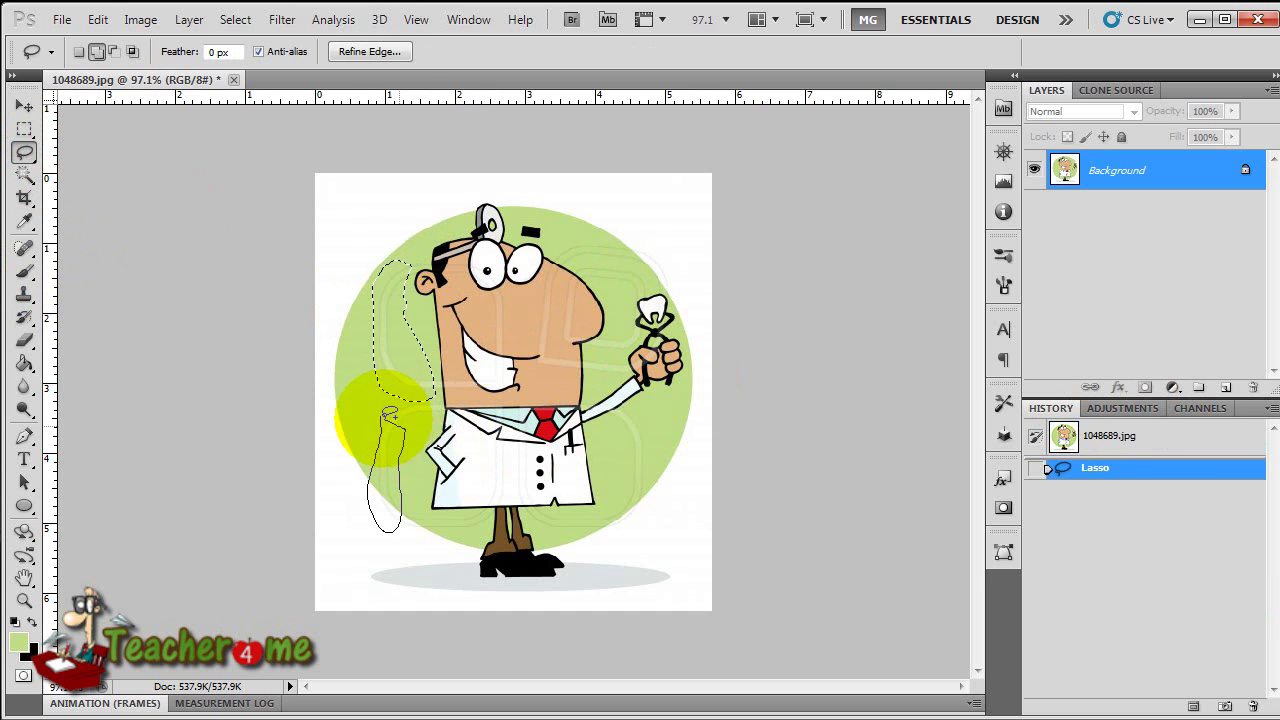
{"action": "left_click_drag", "start_coordinate": [614, 537], "coordinate": [628, 418]}
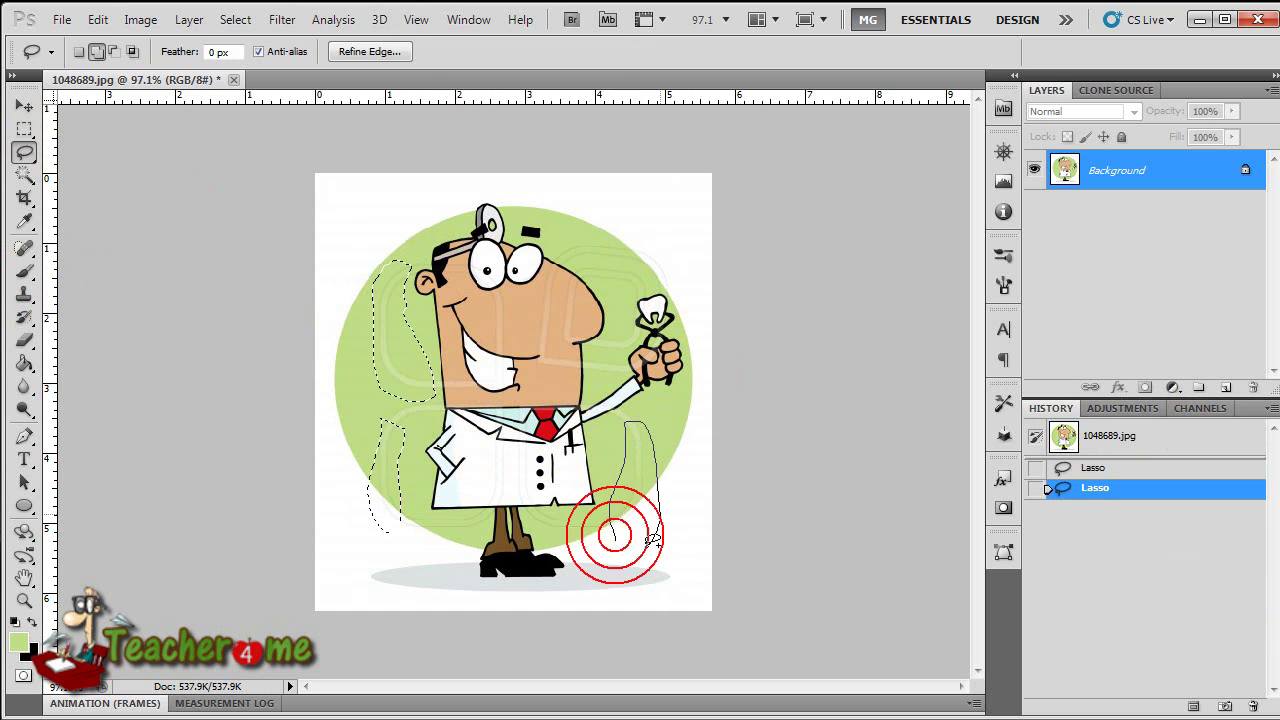
{"action": "left_click_drag", "start_coordinate": [660, 528], "coordinate": [628, 545]}
{"action": "mouse_move", "coordinate": [614, 304]}
{"action": "left_mouse_down"}
{"action": "mouse_move", "coordinate": [598, 262]}
{"action": "mouse_move", "coordinate": [662, 288]}
{"action": "left_mouse_up"}
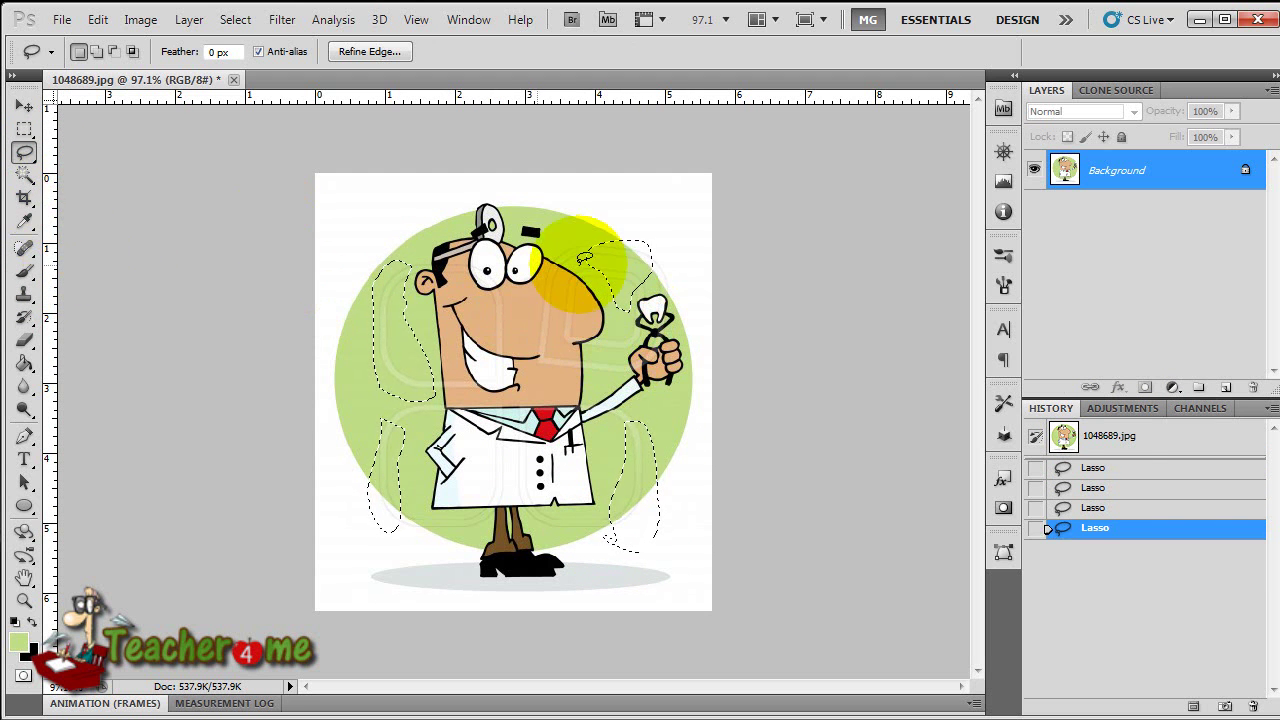
Step: Fill the selected areas with the green foreground color in Normal mode at 100% opacity and deselect them
{"action": "right_click", "coordinate": [613, 263]}
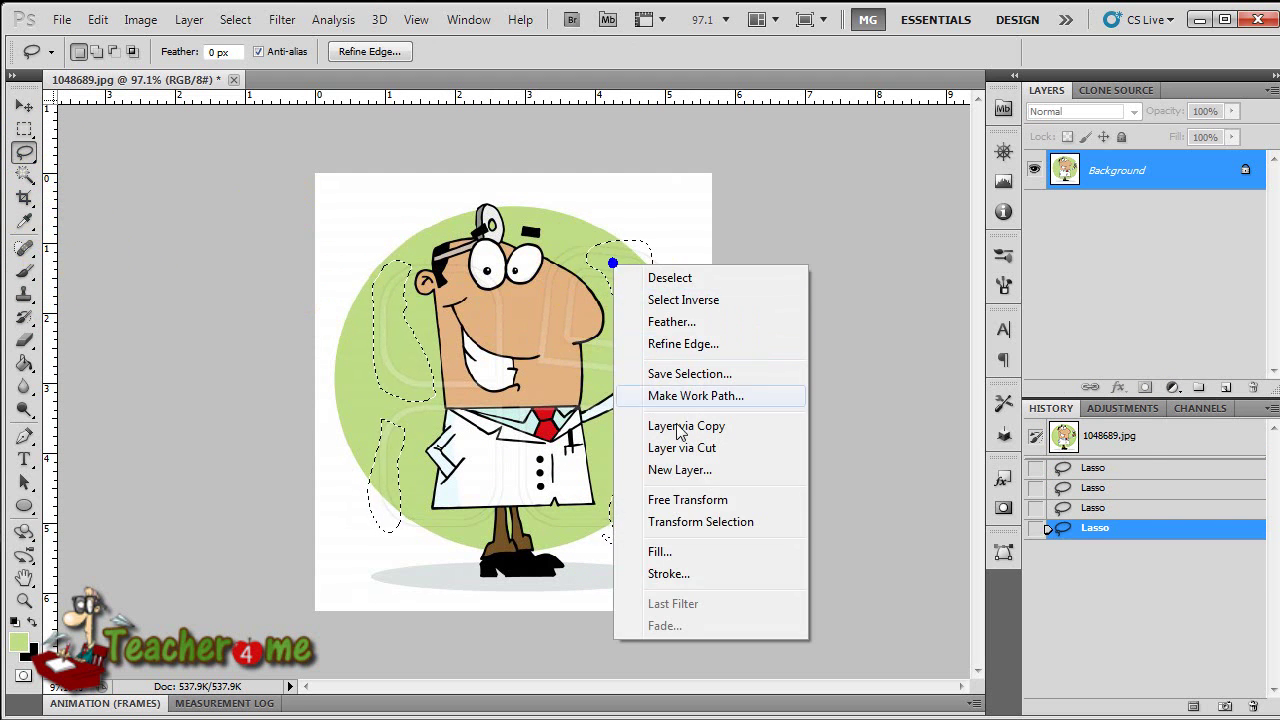
{"action": "left_click", "coordinate": [663, 551]}
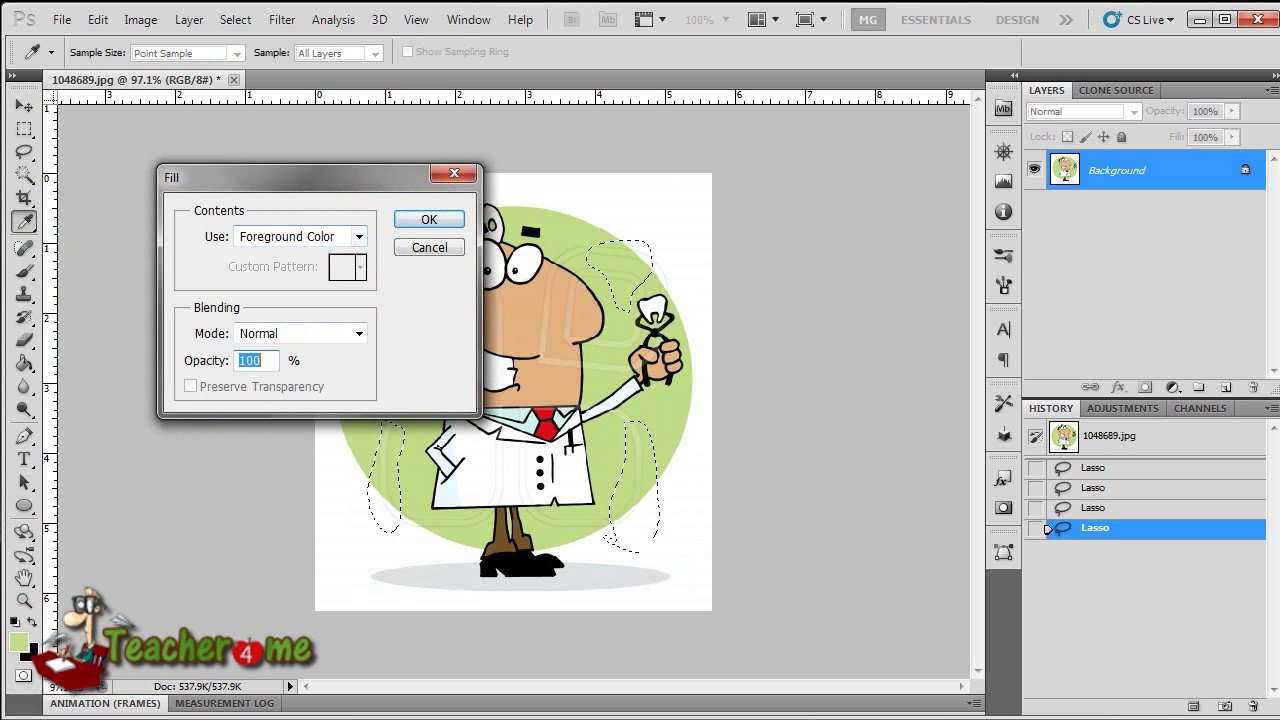
{"action": "left_click", "coordinate": [330, 237]}
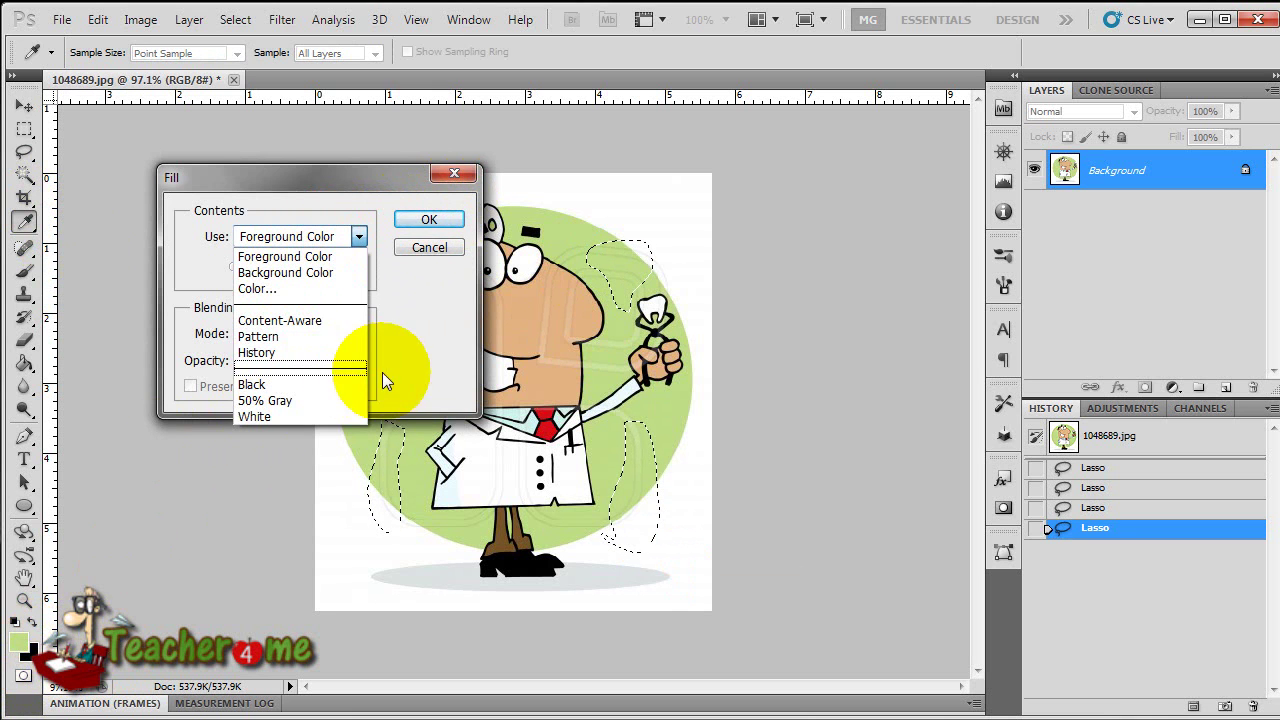
{"action": "left_click", "coordinate": [420, 350]}
{"action": "left_click", "coordinate": [429, 220]}
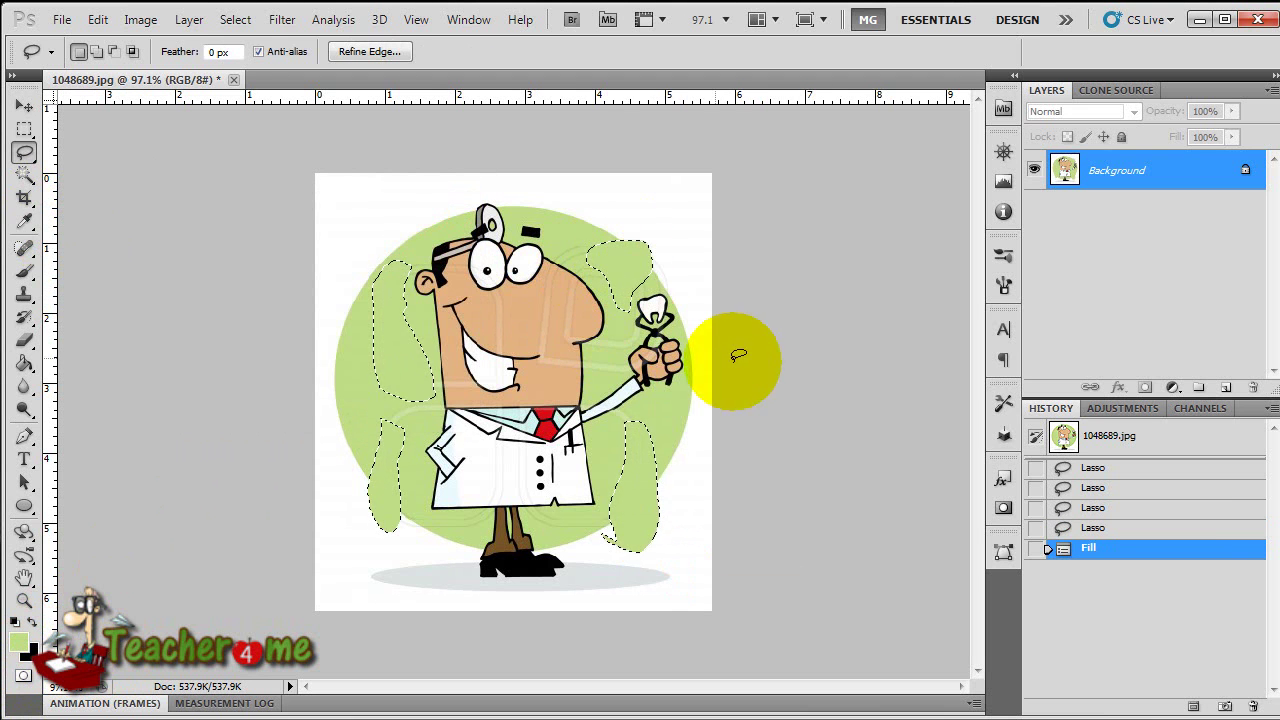
{"action": "left_click", "coordinate": [705, 484]}
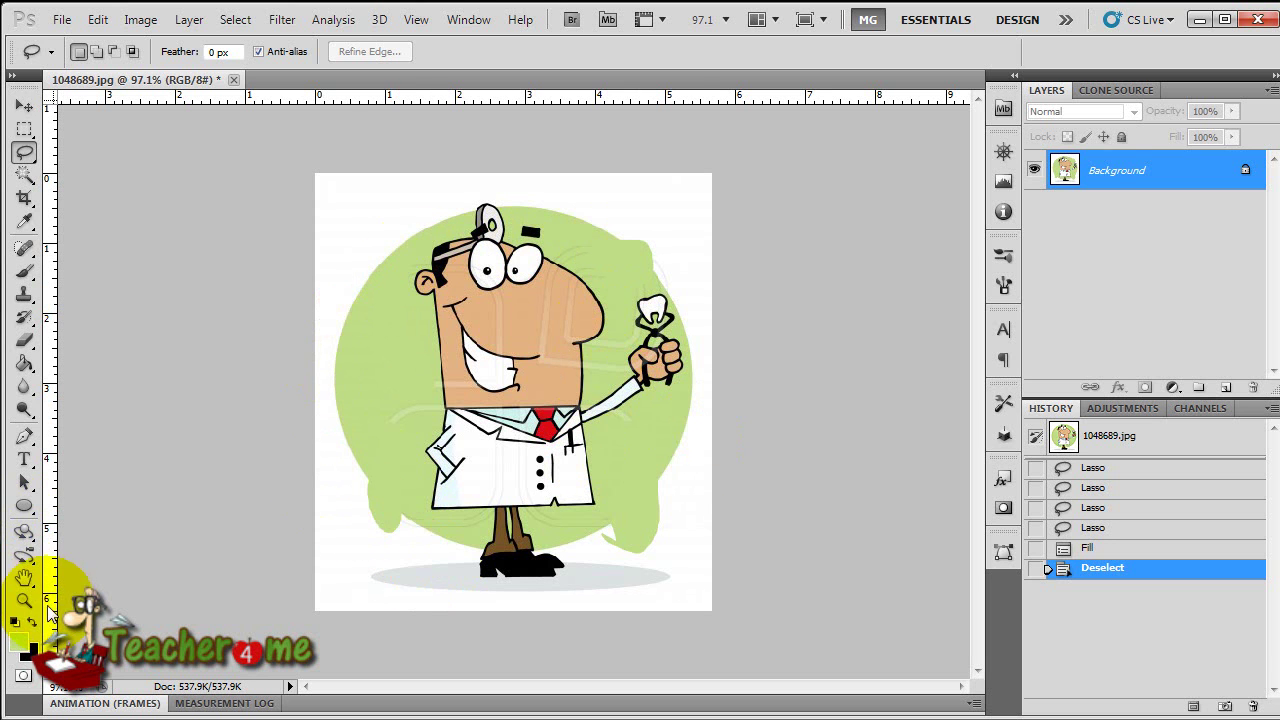
Step: Close 1048689.jpg without saving and bring the DrawShop Happy Moon mascot image from Windows Photo Viewer into Photoshop
{"action": "left_click", "coordinate": [233, 80]}
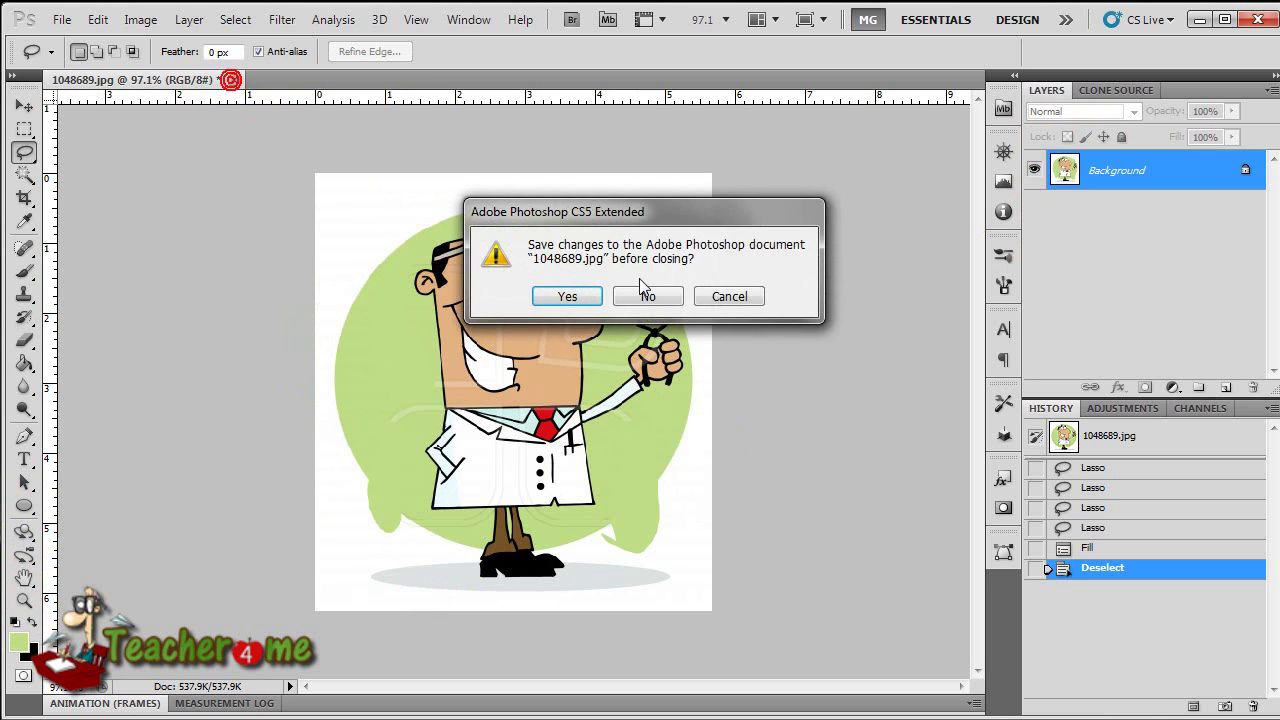
{"action": "left_click", "coordinate": [650, 297]}
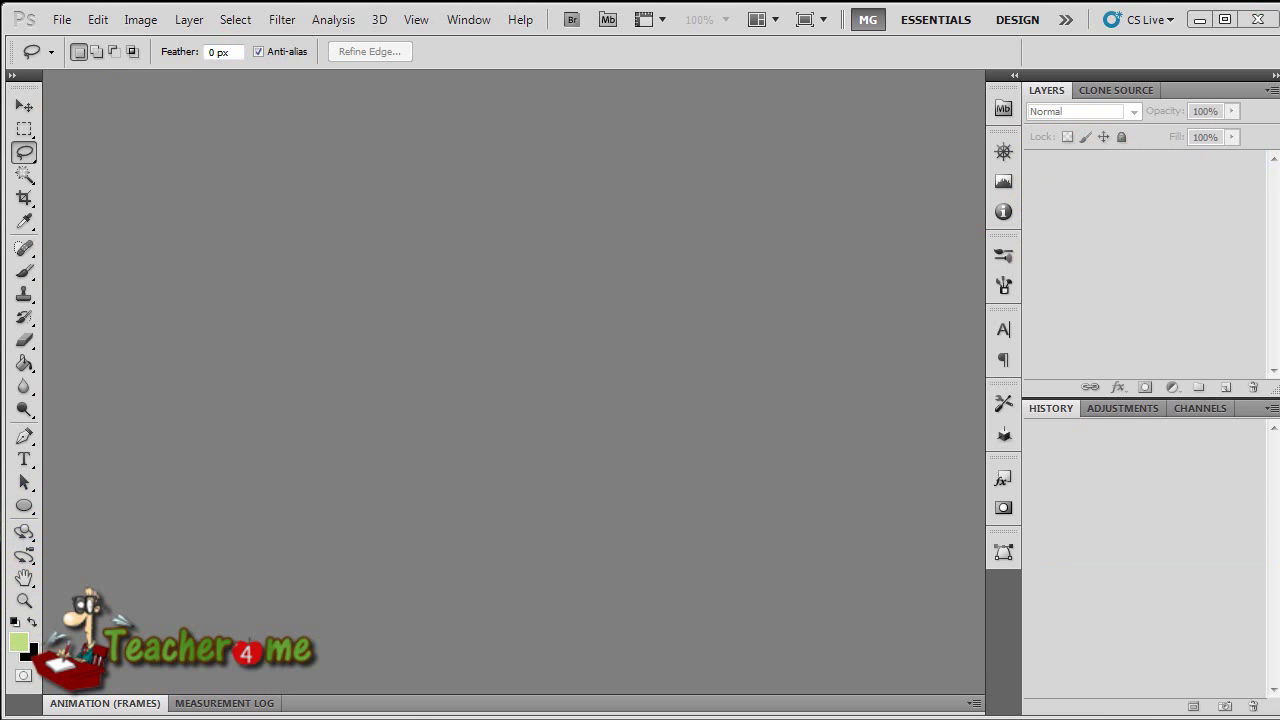
{"action": "key", "text": "alt+Tab"}
{"action": "left_click", "coordinate": [686, 553]}
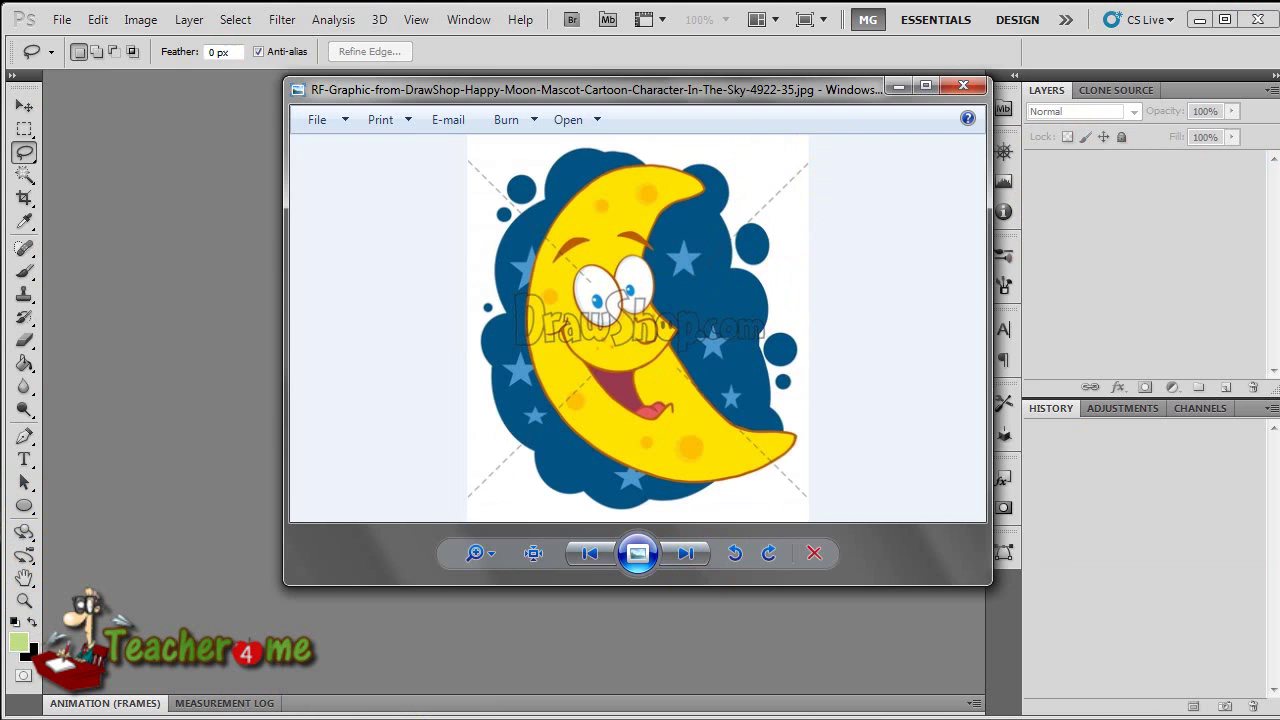
{"action": "key", "text": "alt+Tab"}
{"action": "left_click_drag", "start_coordinate": [527, 290], "coordinate": [143, 362]}
{"action": "scroll", "coordinate": [521, 378], "scroll_direction": "up", "scroll_amount": 5}
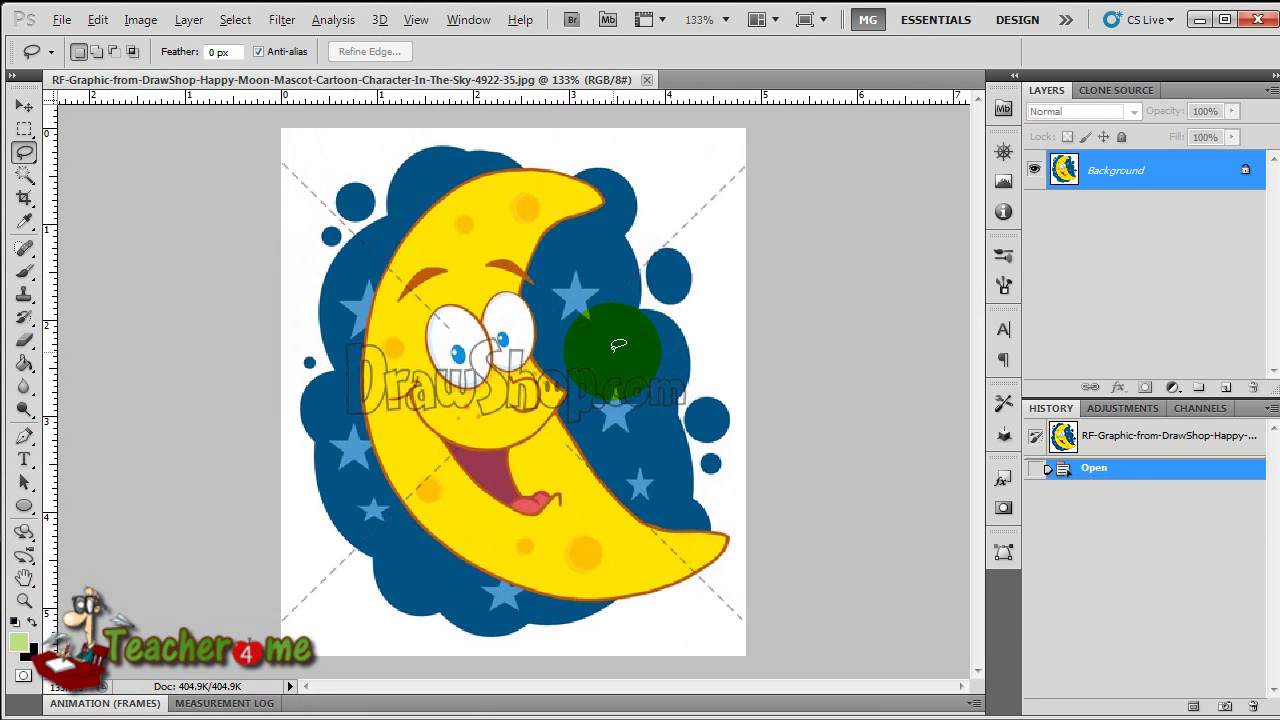
Step: Paint background white over the dashed watermark line at the image's upper-right corner with a 12 px brush
{"action": "scroll", "coordinate": [586, 387], "scroll_direction": "up", "scroll_amount": 1}
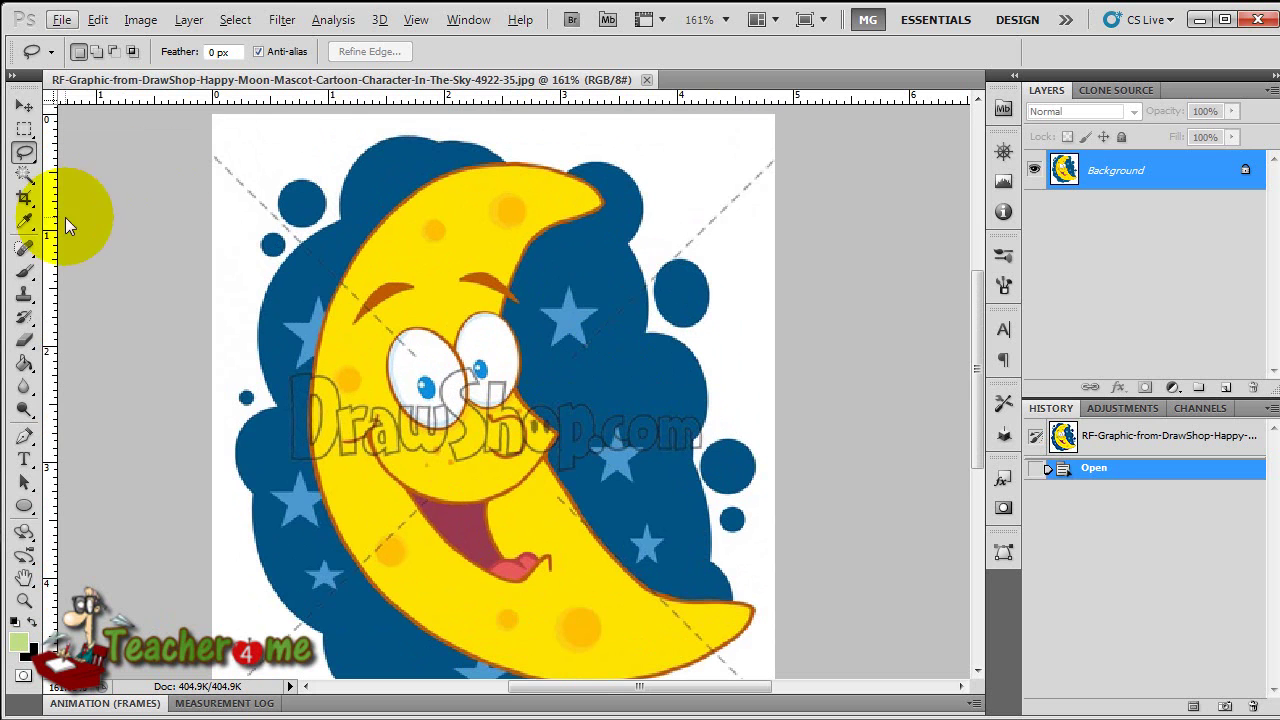
{"action": "left_click", "coordinate": [24, 270]}
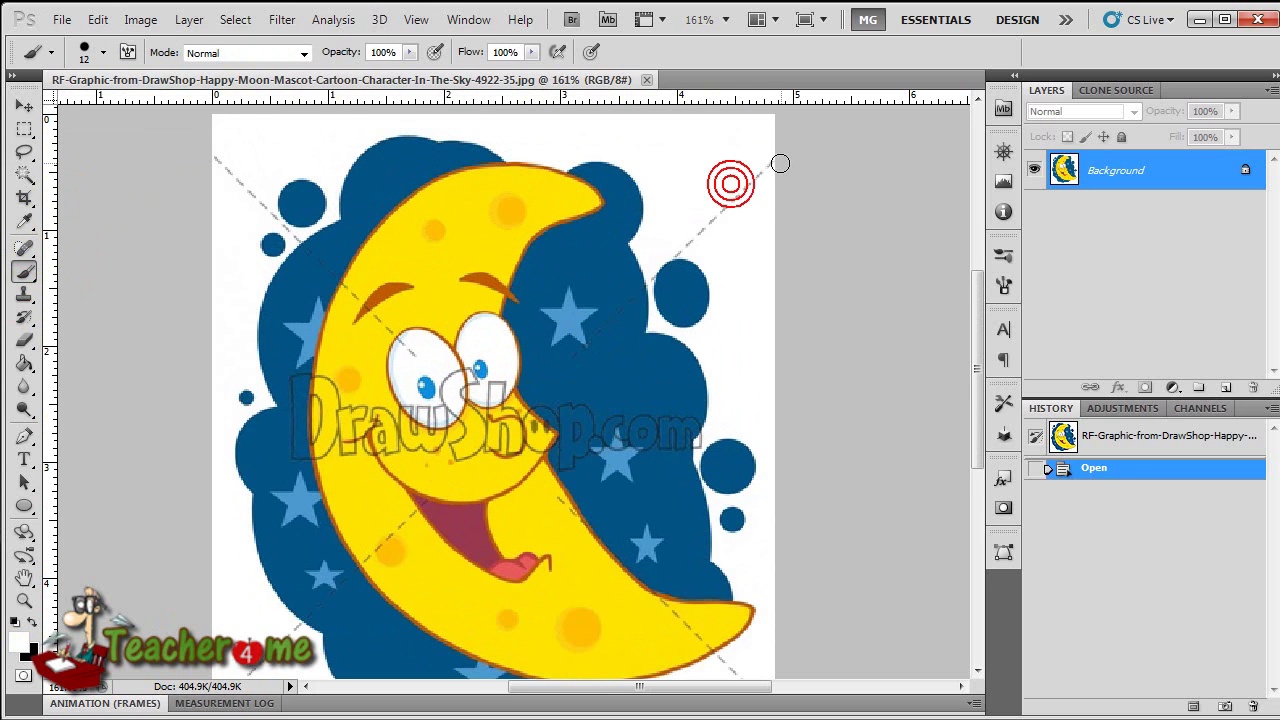
{"action": "left_click", "coordinate": [670, 249]}
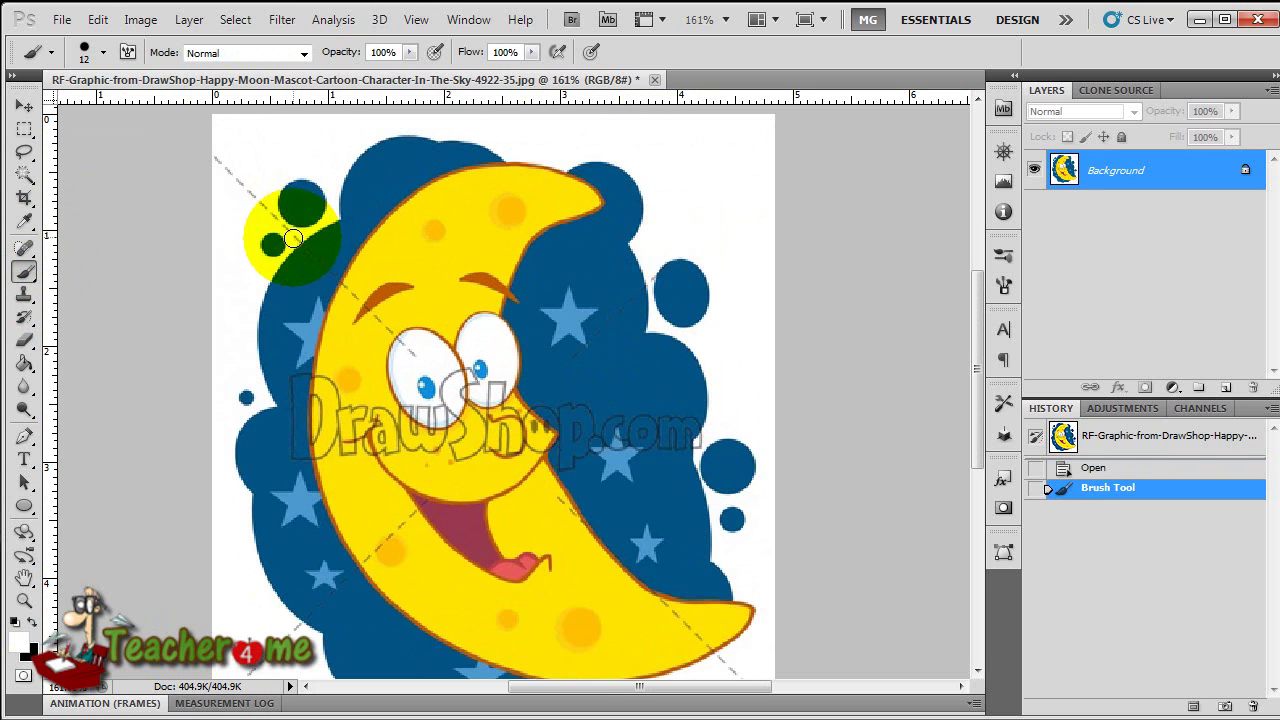
Step: Paint white over the dashed line at the image's upper-left corner, reducing the brush to 5 px between the small blue circles
{"action": "left_click", "coordinate": [271, 220]}
{"action": "key", "text": "ctrl+z"}
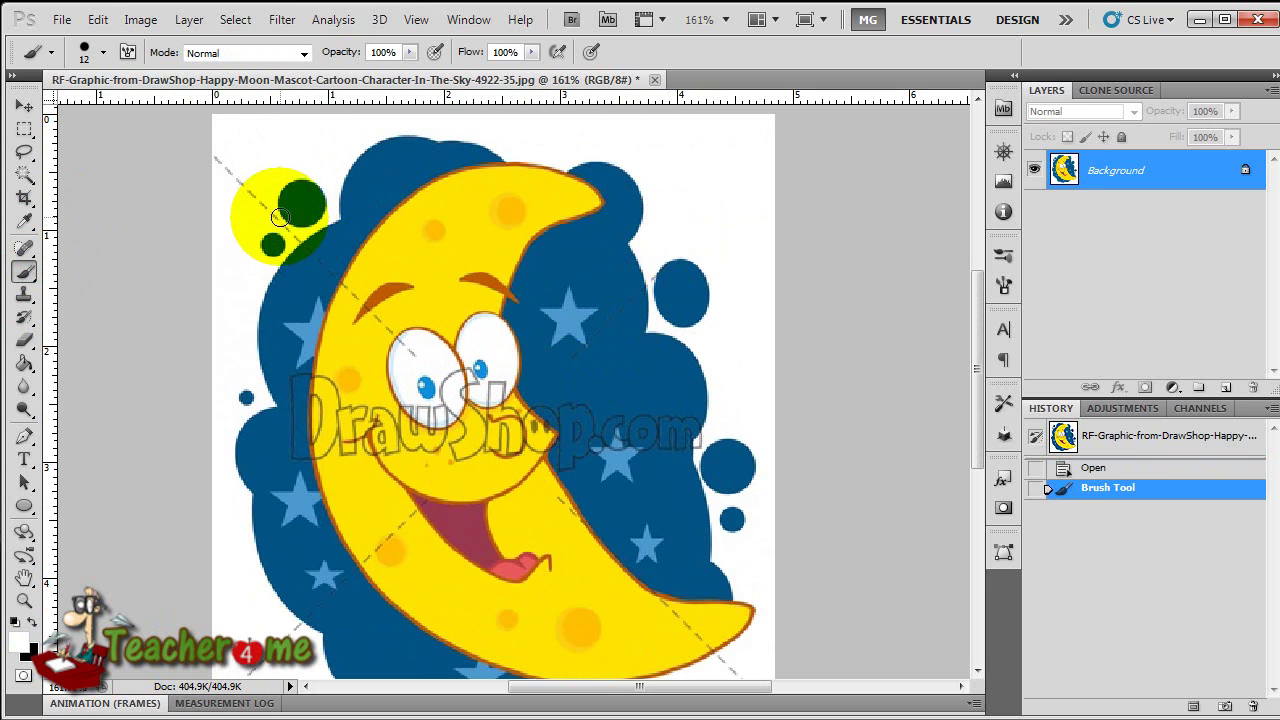
{"action": "left_click", "coordinate": [265, 209]}
{"action": "scroll", "coordinate": [263, 208], "scroll_direction": "up", "scroll_amount": 4}
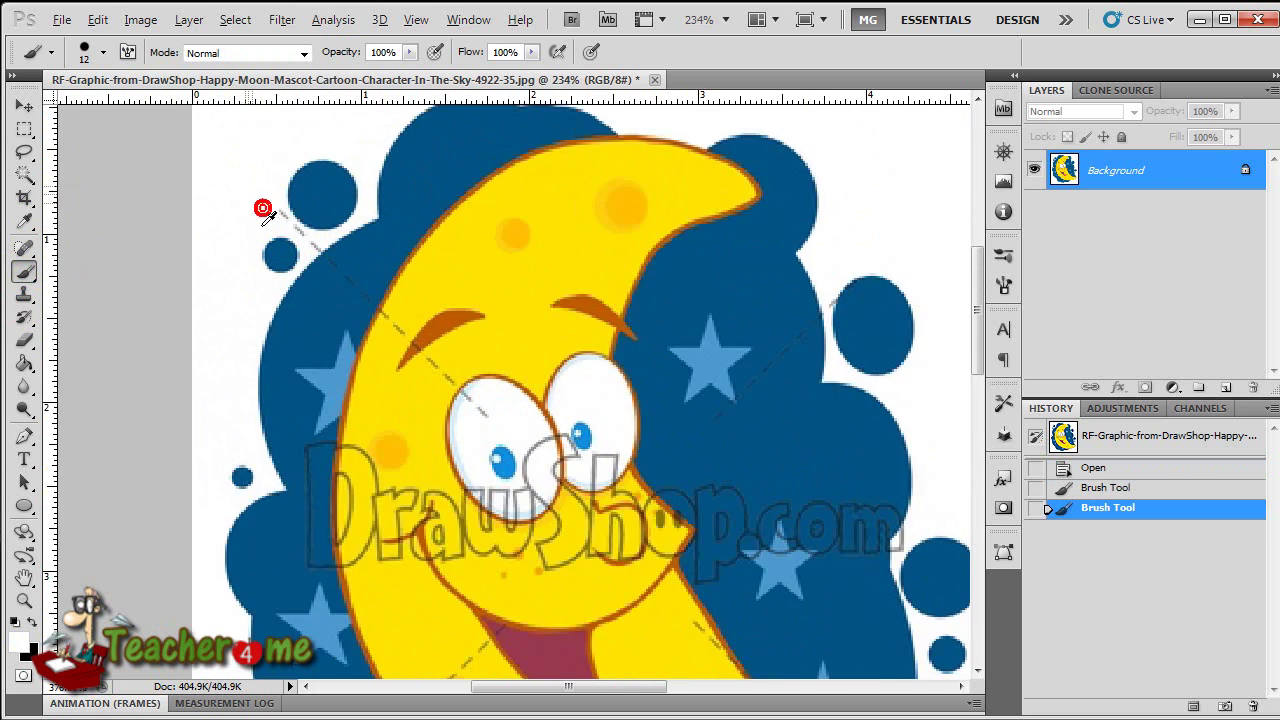
{"action": "key", "text": "bracketleft"}
{"action": "key", "text": "bracketleft"}
{"action": "key", "text": "bracketleft"}
{"action": "key", "text": "bracketleft"}
{"action": "key", "text": "bracketleft"}
{"action": "key", "text": "bracketleft"}
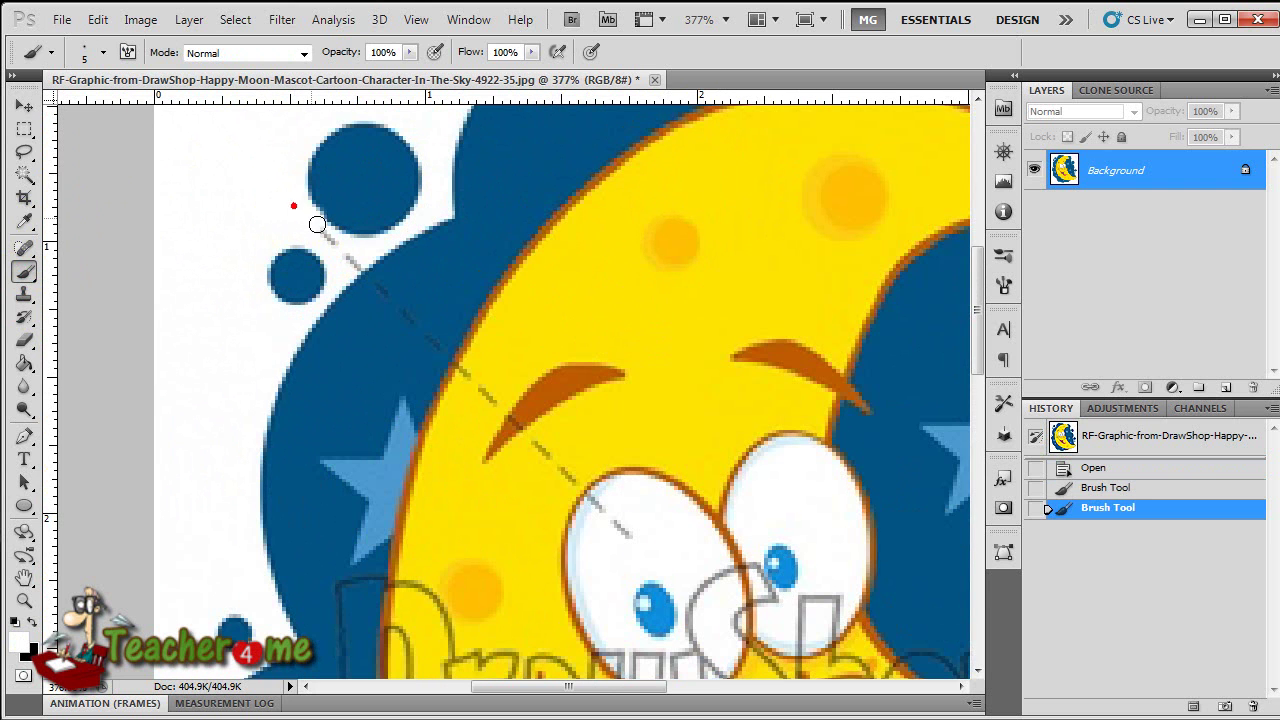
{"action": "left_click", "coordinate": [349, 260]}
Step: Paint over the image's lower-left dashed line, using white outside the cloud and sampled dark blue across the cloud near the small star
{"action": "scroll", "coordinate": [345, 258], "scroll_direction": "down", "scroll_amount": 5}
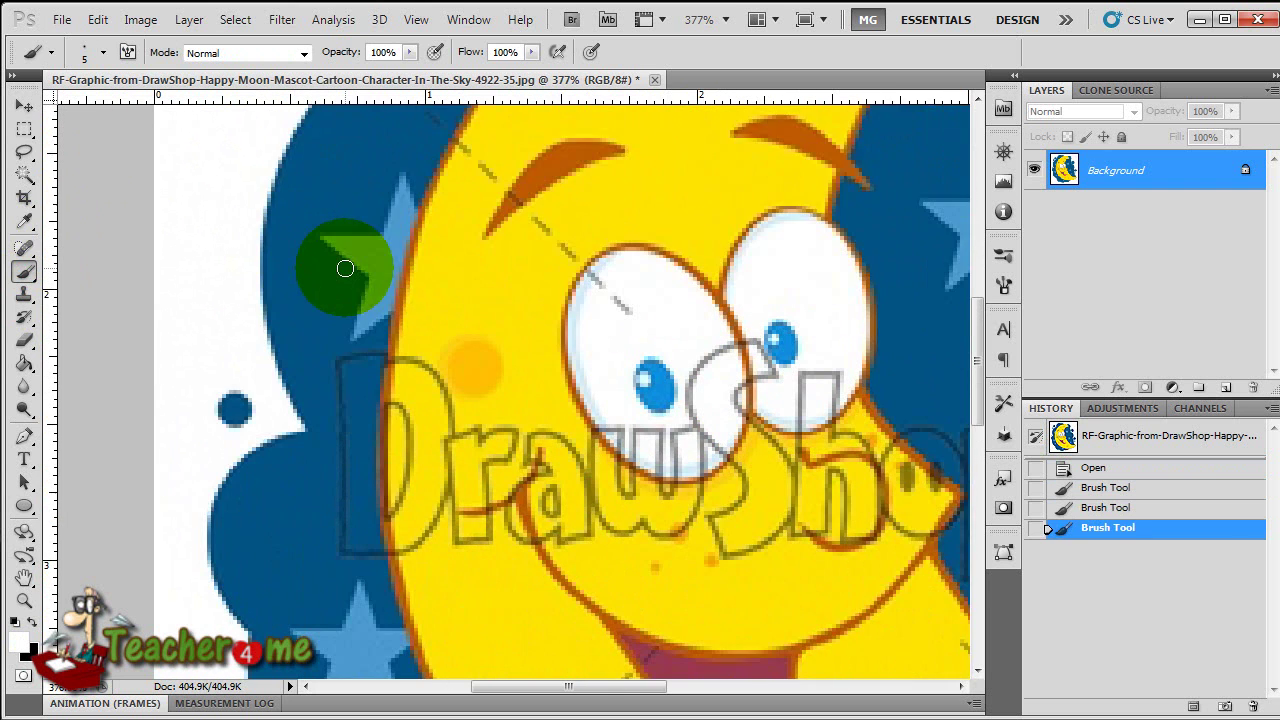
{"action": "scroll", "coordinate": [339, 254], "scroll_direction": "down", "scroll_amount": 6}
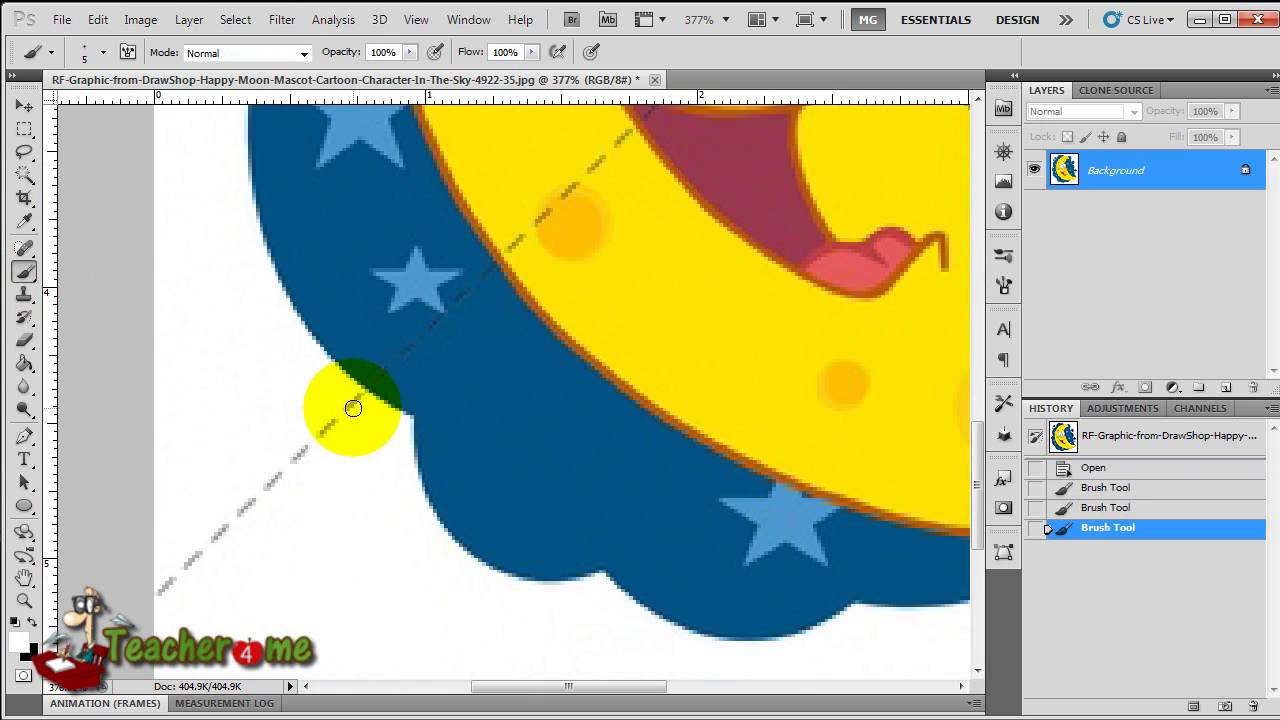
{"action": "mouse_move", "coordinate": [257, 493]}
{"action": "left_mouse_down"}
{"action": "mouse_move", "coordinate": [194, 557]}
{"action": "mouse_move", "coordinate": [206, 537]}
{"action": "left_mouse_up"}
{"action": "left_click", "coordinate": [417, 368], "text": "alt"}
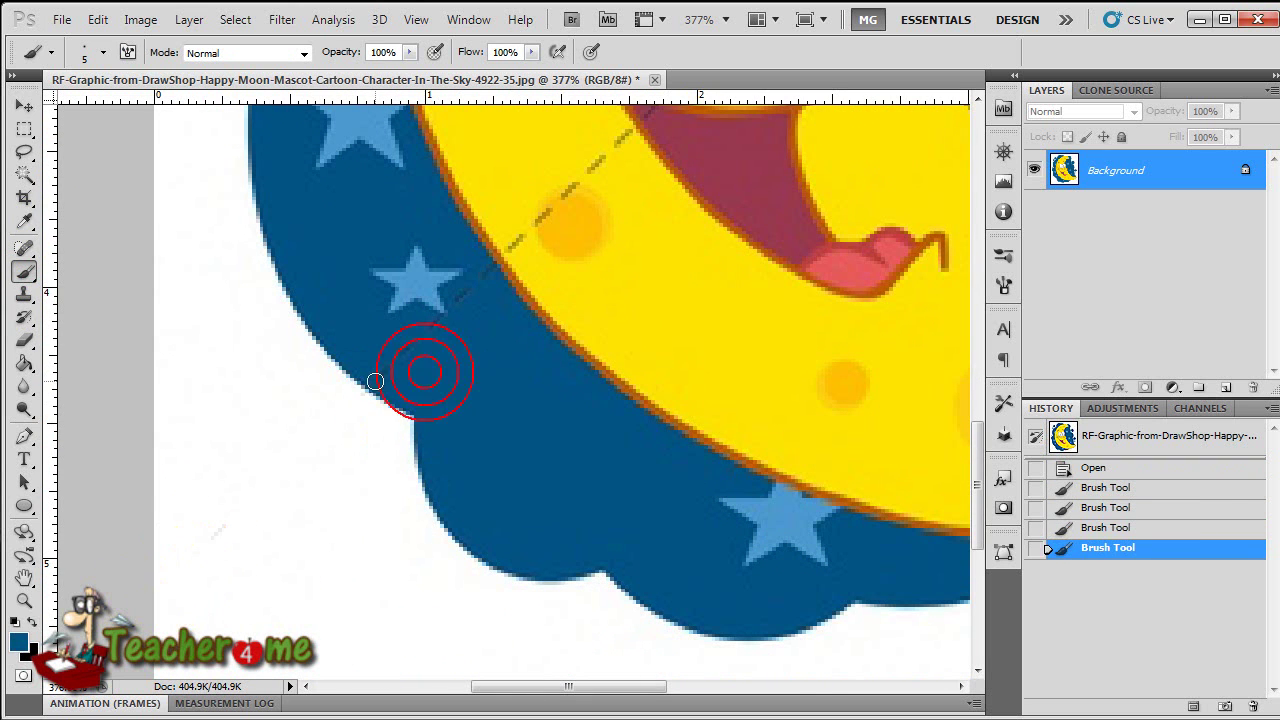
{"action": "left_click_drag", "start_coordinate": [419, 341], "coordinate": [448, 323]}
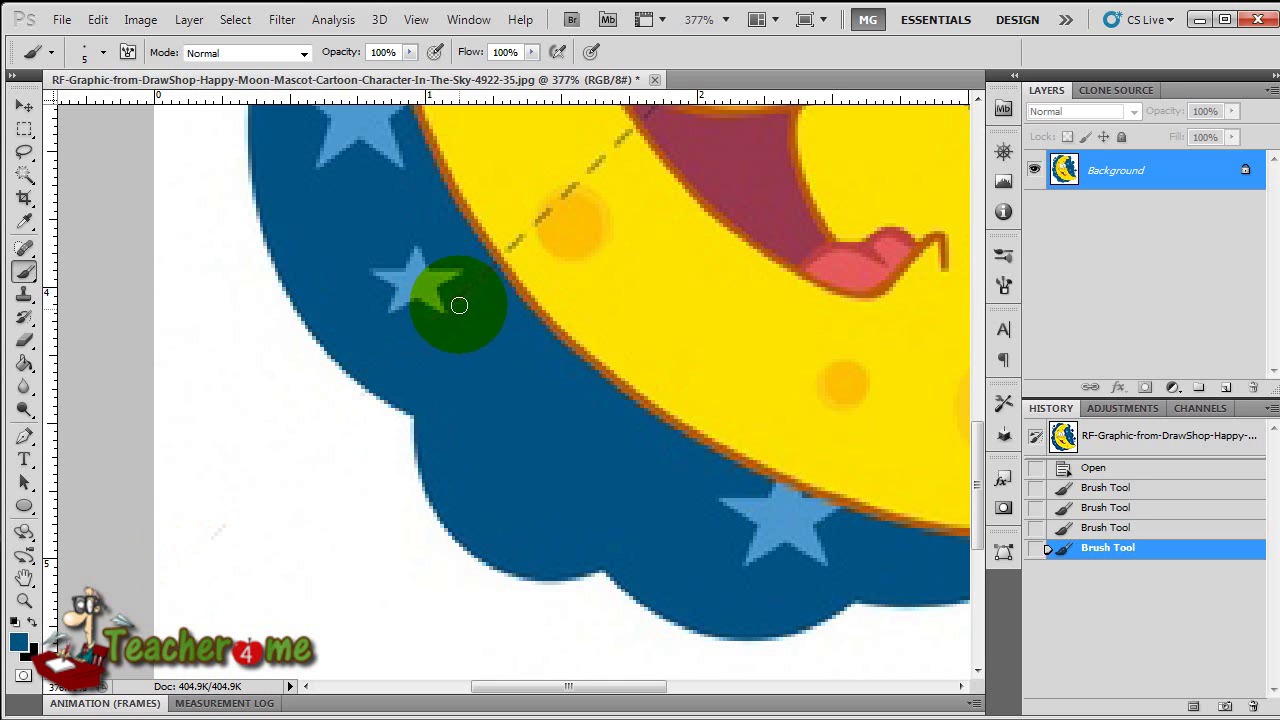
Step: Touch up the cloud beside the moon's lower-left outline in dark blue and paint sampled white over the image's lower-right dashed line
{"action": "left_click_drag", "start_coordinate": [488, 270], "coordinate": [492, 278]}
{"action": "scroll", "coordinate": [529, 386], "scroll_direction": "down", "scroll_amount": 5}
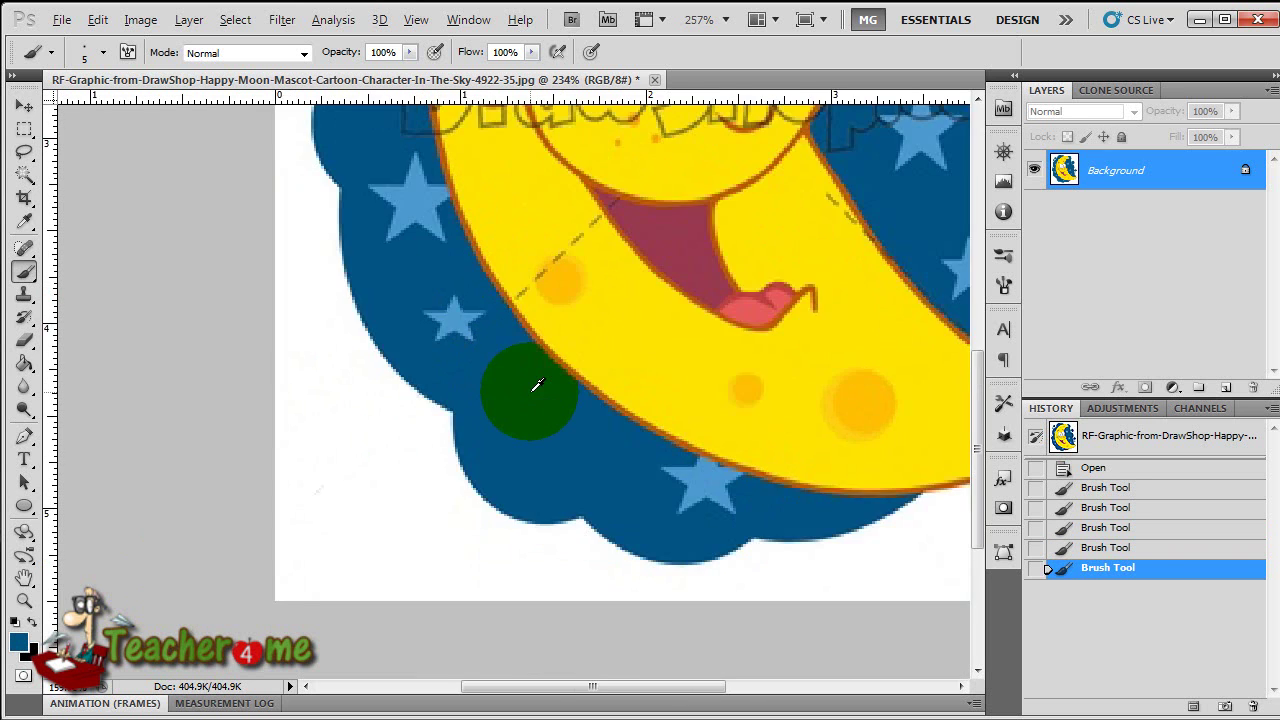
{"action": "left_click", "coordinate": [671, 600], "text": "alt"}
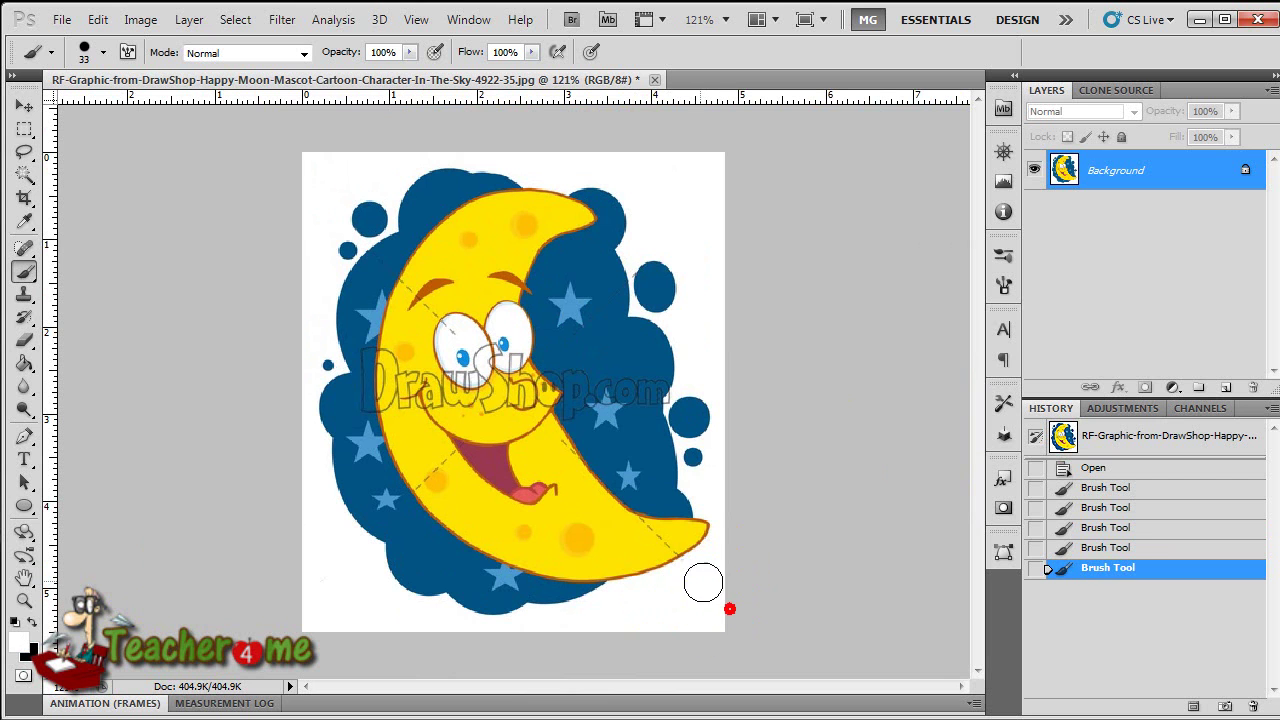
Step: Paint sampled dark blue over the dashed line crossing the cloud's upper-right part, using a 16 px brush
{"action": "left_click", "coordinate": [609, 325], "text": "alt"}
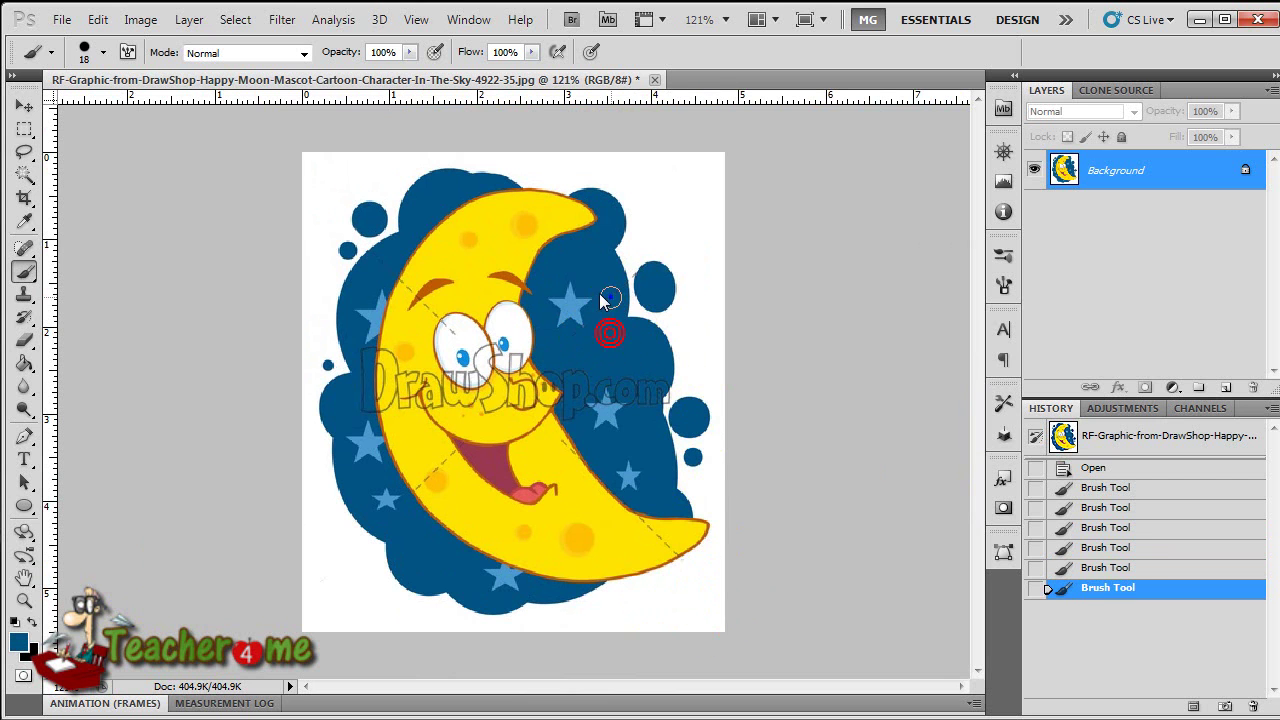
{"action": "left_click", "coordinate": [619, 282], "text": "alt"}
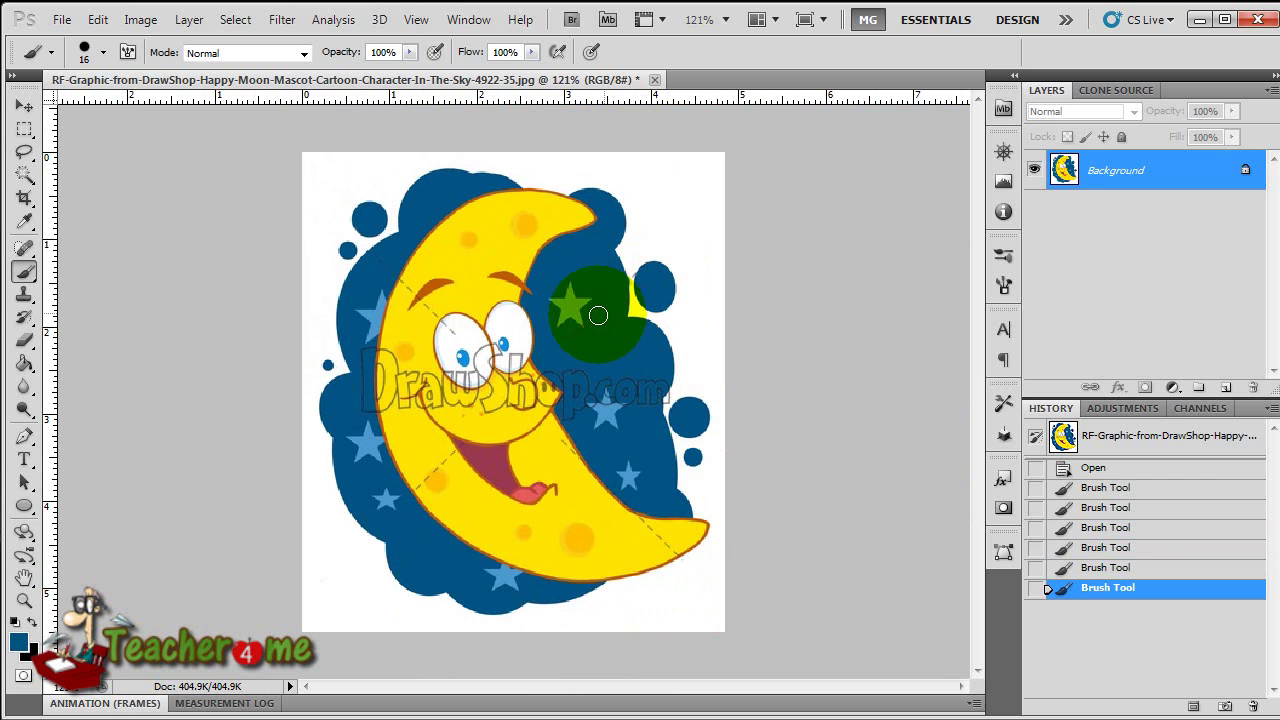
{"action": "left_click", "coordinate": [549, 350]}
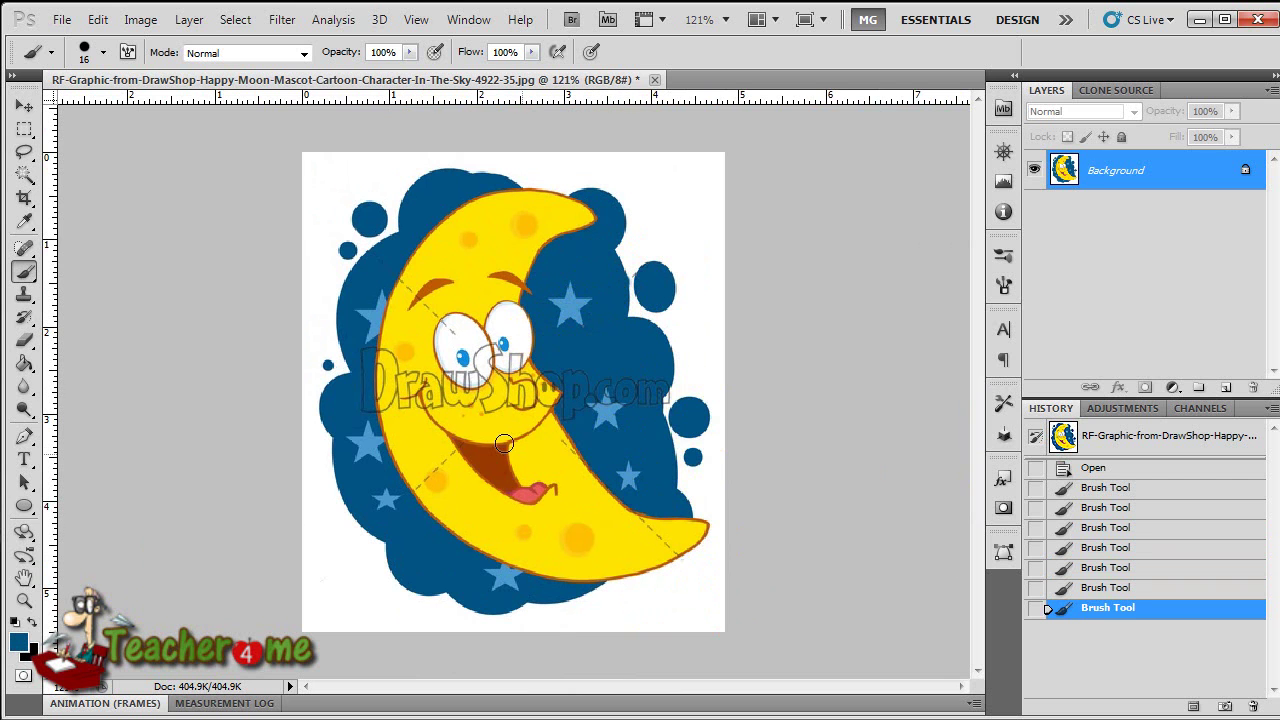
Step: Paint sampled yellow over the dashed line segments crossing the moon's forehead, lower cheek and lower tip
{"action": "mouse_move", "coordinate": [390, 272]}
{"action": "left_mouse_down"}
{"action": "mouse_move", "coordinate": [380, 263]}
{"action": "mouse_move", "coordinate": [385, 300]}
{"action": "mouse_move", "coordinate": [407, 288]}
{"action": "mouse_move", "coordinate": [424, 401]}
{"action": "left_mouse_up"}
{"action": "left_click", "coordinate": [407, 287]}
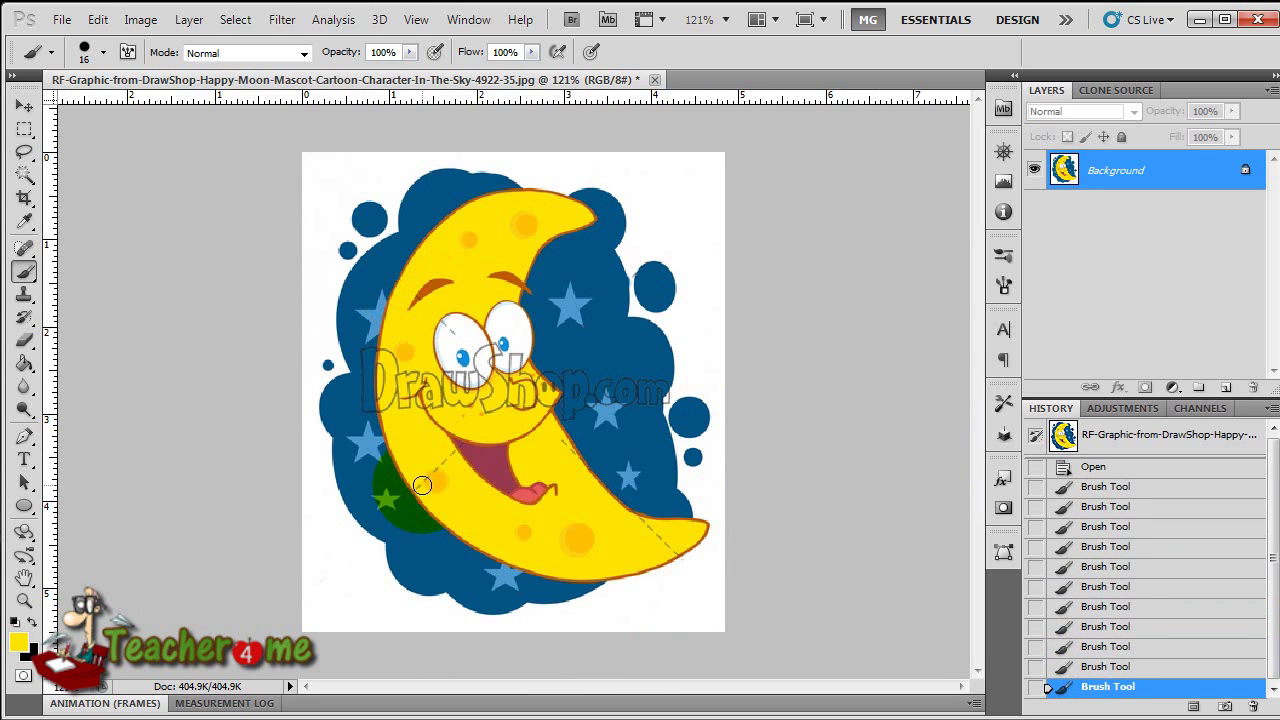
{"action": "left_click_drag", "start_coordinate": [448, 459], "coordinate": [463, 483]}
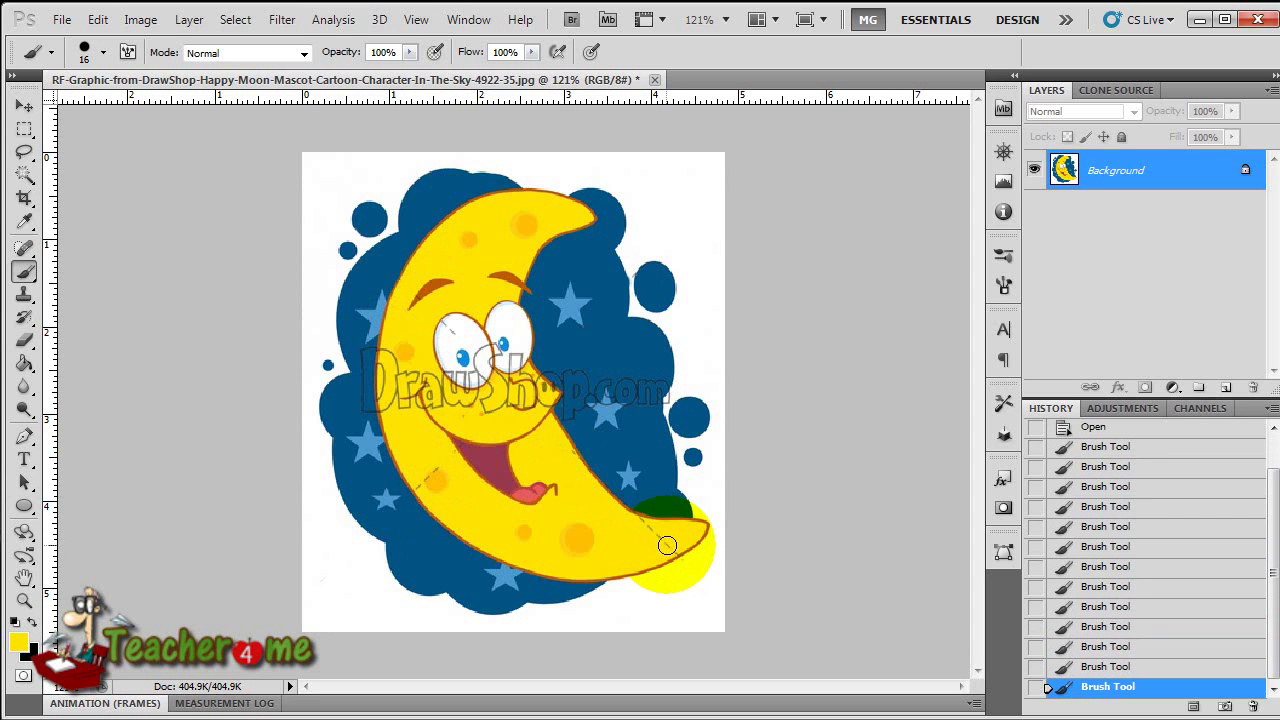
{"action": "left_click_drag", "start_coordinate": [664, 543], "coordinate": [670, 548]}
Step: Paint over the watermark letters "om" at the cloud's right edge, using dark blue on the cloud and white outside it
{"action": "left_click", "coordinate": [644, 418]}
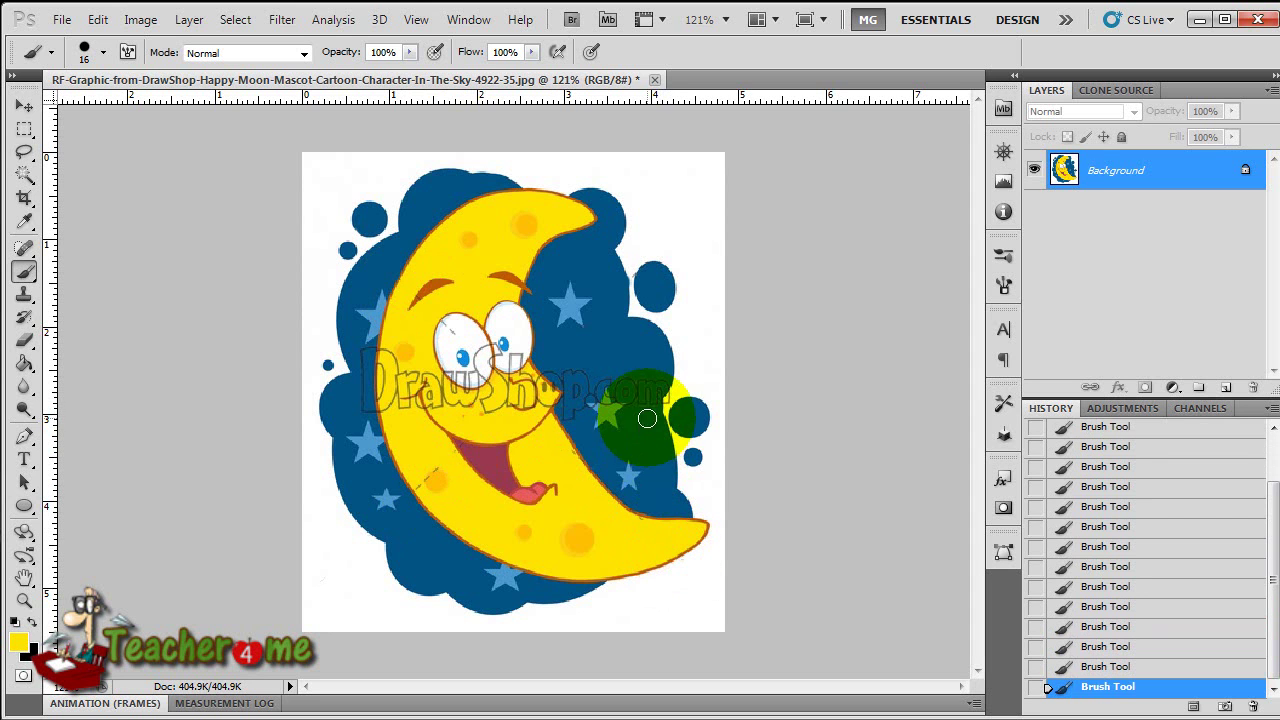
{"action": "left_click_drag", "start_coordinate": [651, 380], "coordinate": [648, 400]}
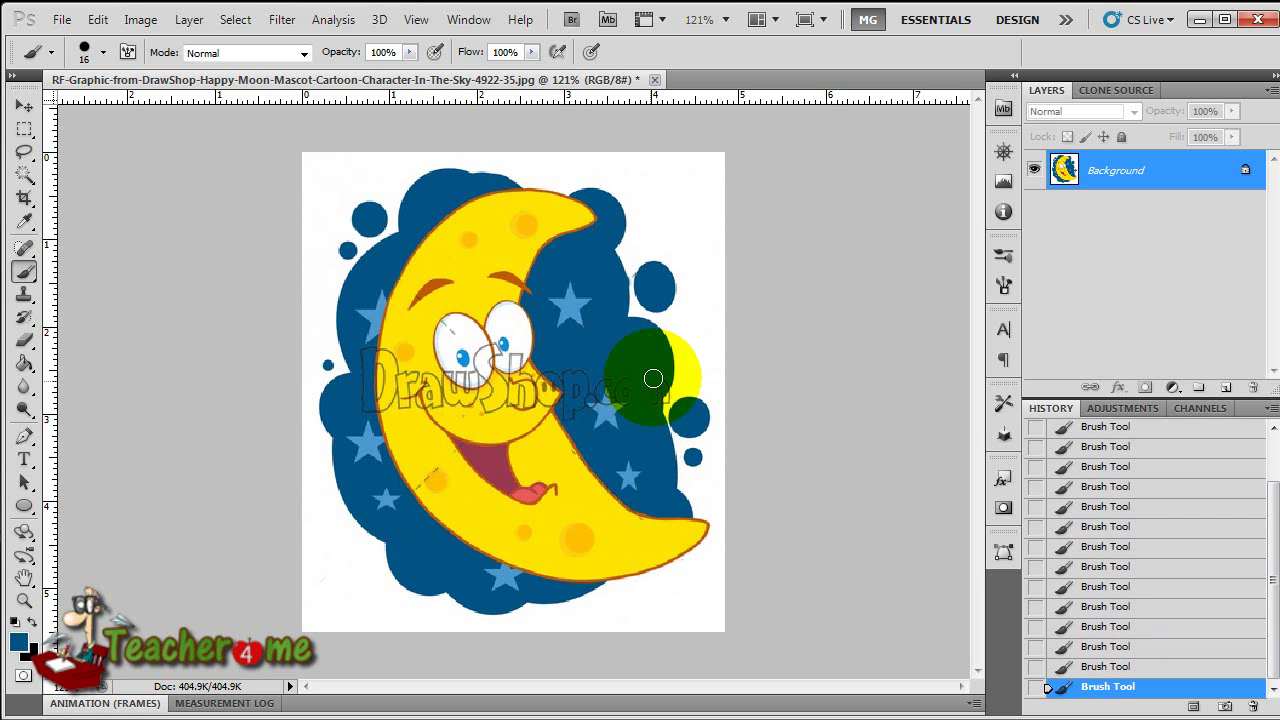
{"action": "scroll", "coordinate": [678, 383], "scroll_direction": "up", "scroll_amount": 6}
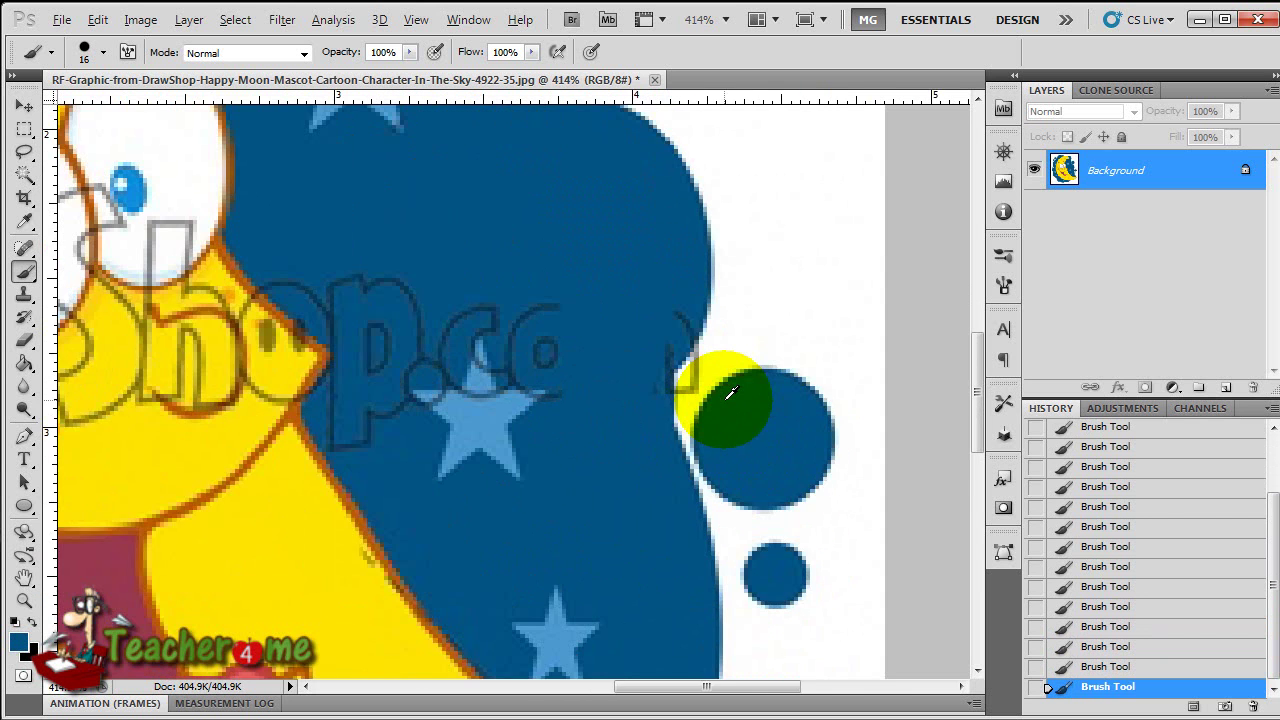
{"action": "left_click", "coordinate": [772, 337], "text": "alt"}
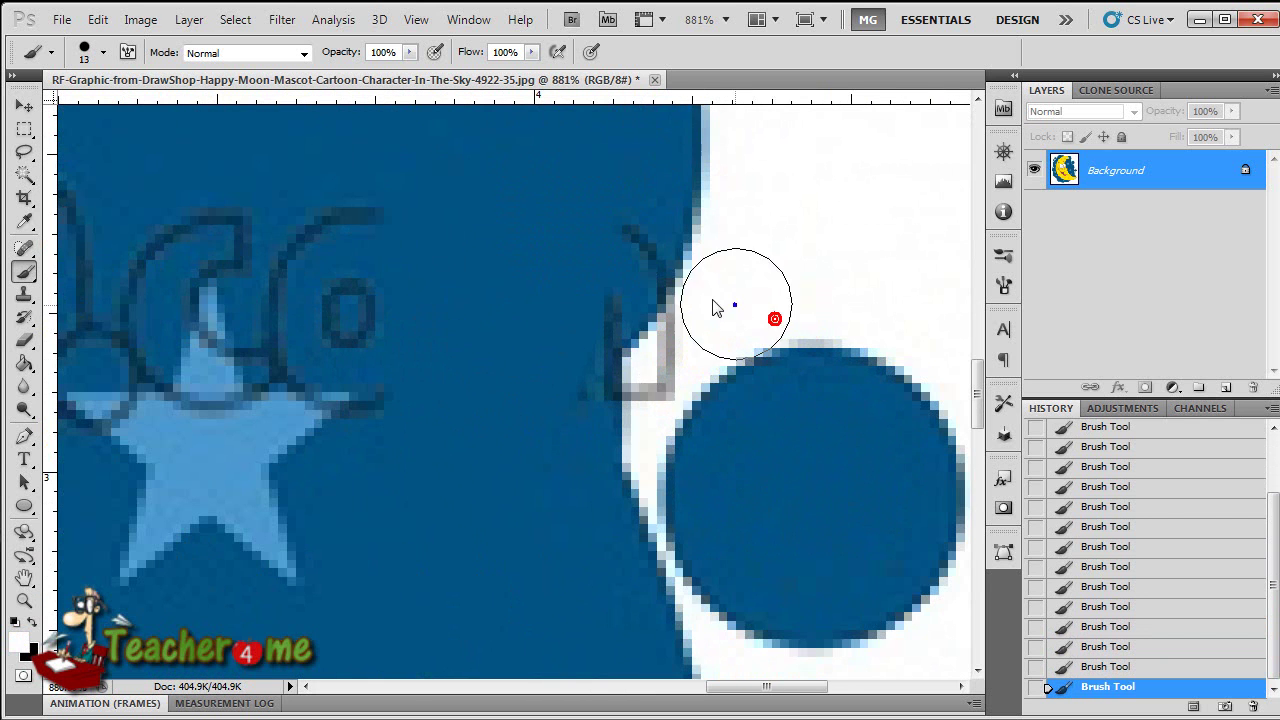
{"action": "left_click_drag", "start_coordinate": [697, 316], "coordinate": [654, 390]}
{"action": "left_click", "coordinate": [562, 240], "text": "alt"}
{"action": "mouse_move", "coordinate": [590, 314]}
{"action": "left_mouse_down"}
{"action": "mouse_move", "coordinate": [548, 437]}
{"action": "mouse_move", "coordinate": [494, 413]}
{"action": "mouse_move", "coordinate": [412, 229]}
{"action": "mouse_move", "coordinate": [323, 228]}
{"action": "mouse_move", "coordinate": [303, 321]}
{"action": "mouse_move", "coordinate": [368, 293]}
{"action": "mouse_move", "coordinate": [299, 292]}
{"action": "mouse_move", "coordinate": [284, 337]}
{"action": "mouse_move", "coordinate": [413, 321]}
{"action": "mouse_move", "coordinate": [441, 389]}
{"action": "mouse_move", "coordinate": [358, 455]}
{"action": "left_mouse_up"}
Step: Repaint the star under the watermark in sampled light blue and cover the letter "c" around it in dark blue
{"action": "left_click", "coordinate": [168, 465], "text": "alt"}
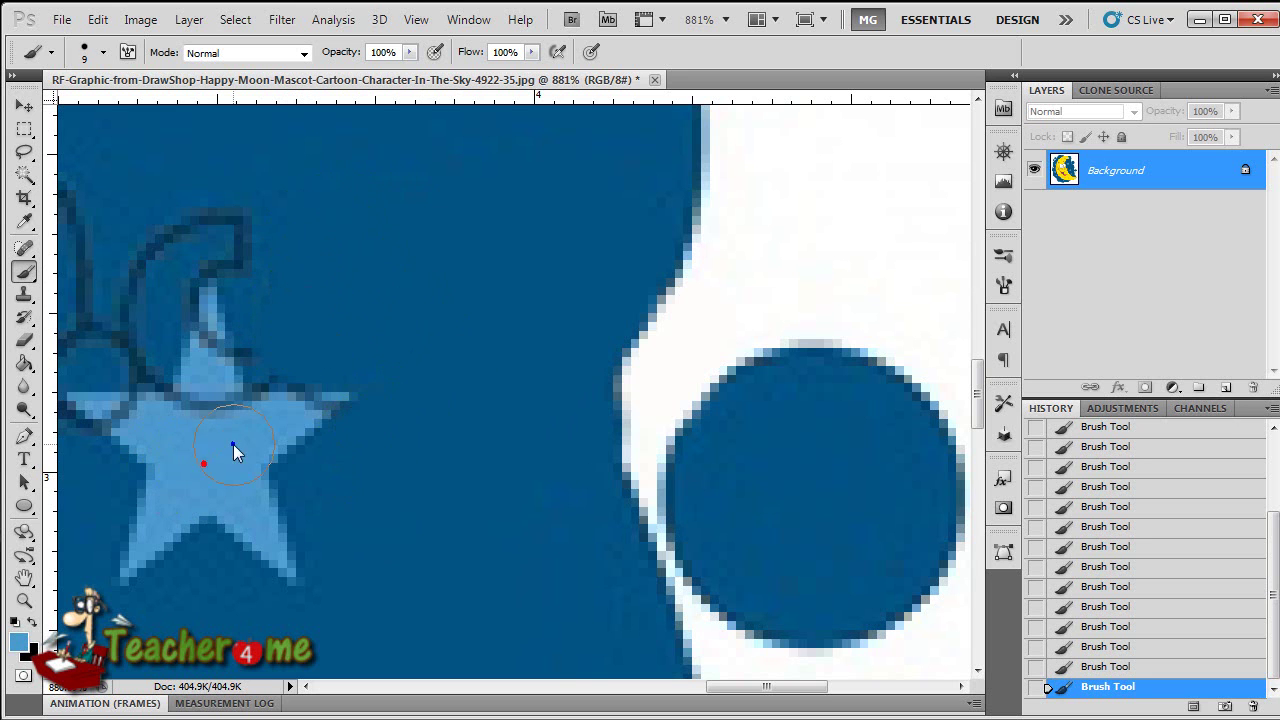
{"action": "mouse_move", "coordinate": [209, 395]}
{"action": "left_mouse_down"}
{"action": "mouse_move", "coordinate": [217, 355]}
{"action": "mouse_move", "coordinate": [204, 321]}
{"action": "mouse_move", "coordinate": [178, 415]}
{"action": "mouse_move", "coordinate": [177, 399]}
{"action": "mouse_move", "coordinate": [277, 415]}
{"action": "mouse_move", "coordinate": [319, 406]}
{"action": "mouse_move", "coordinate": [94, 403]}
{"action": "mouse_move", "coordinate": [122, 420]}
{"action": "mouse_move", "coordinate": [119, 406]}
{"action": "mouse_move", "coordinate": [172, 409]}
{"action": "mouse_move", "coordinate": [157, 407]}
{"action": "mouse_move", "coordinate": [232, 444]}
{"action": "mouse_move", "coordinate": [304, 445]}
{"action": "mouse_move", "coordinate": [250, 406]}
{"action": "mouse_move", "coordinate": [239, 367]}
{"action": "mouse_move", "coordinate": [164, 481]}
{"action": "mouse_move", "coordinate": [165, 519]}
{"action": "mouse_move", "coordinate": [541, 481]}
{"action": "mouse_move", "coordinate": [563, 490]}
{"action": "mouse_move", "coordinate": [507, 440]}
{"action": "left_mouse_up"}
{"action": "scroll", "coordinate": [289, 449], "scroll_direction": "up", "scroll_amount": 2}
{"action": "mouse_move", "coordinate": [456, 280]}
{"action": "left_mouse_down"}
{"action": "mouse_move", "coordinate": [475, 146]}
{"action": "mouse_move", "coordinate": [452, 185]}
{"action": "mouse_move", "coordinate": [407, 182]}
{"action": "mouse_move", "coordinate": [424, 165]}
{"action": "mouse_move", "coordinate": [275, 237]}
{"action": "mouse_move", "coordinate": [319, 234]}
{"action": "mouse_move", "coordinate": [322, 268]}
{"action": "mouse_move", "coordinate": [436, 236]}
{"action": "mouse_move", "coordinate": [370, 296]}
{"action": "mouse_move", "coordinate": [349, 405]}
{"action": "mouse_move", "coordinate": [313, 430]}
{"action": "mouse_move", "coordinate": [244, 340]}
{"action": "mouse_move", "coordinate": [282, 407]}
{"action": "mouse_move", "coordinate": [316, 394]}
{"action": "mouse_move", "coordinate": [300, 431]}
{"action": "mouse_move", "coordinate": [250, 408]}
{"action": "mouse_move", "coordinate": [192, 291]}
{"action": "mouse_move", "coordinate": [212, 173]}
{"action": "mouse_move", "coordinate": [246, 330]}
{"action": "mouse_move", "coordinate": [157, 415]}
{"action": "mouse_move", "coordinate": [159, 476]}
{"action": "mouse_move", "coordinate": [240, 541]}
{"action": "mouse_move", "coordinate": [153, 490]}
{"action": "mouse_move", "coordinate": [148, 512]}
{"action": "mouse_move", "coordinate": [273, 311]}
{"action": "mouse_move", "coordinate": [419, 273]}
{"action": "mouse_move", "coordinate": [478, 356]}
{"action": "mouse_move", "coordinate": [485, 398]}
{"action": "mouse_move", "coordinate": [472, 372]}
{"action": "mouse_move", "coordinate": [464, 398]}
{"action": "mouse_move", "coordinate": [476, 374]}
{"action": "mouse_move", "coordinate": [425, 274]}
{"action": "mouse_move", "coordinate": [388, 291]}
{"action": "mouse_move", "coordinate": [363, 338]}
{"action": "mouse_move", "coordinate": [219, 411]}
{"action": "left_mouse_up"}
{"action": "scroll", "coordinate": [219, 411], "scroll_direction": "down", "scroll_amount": 5}
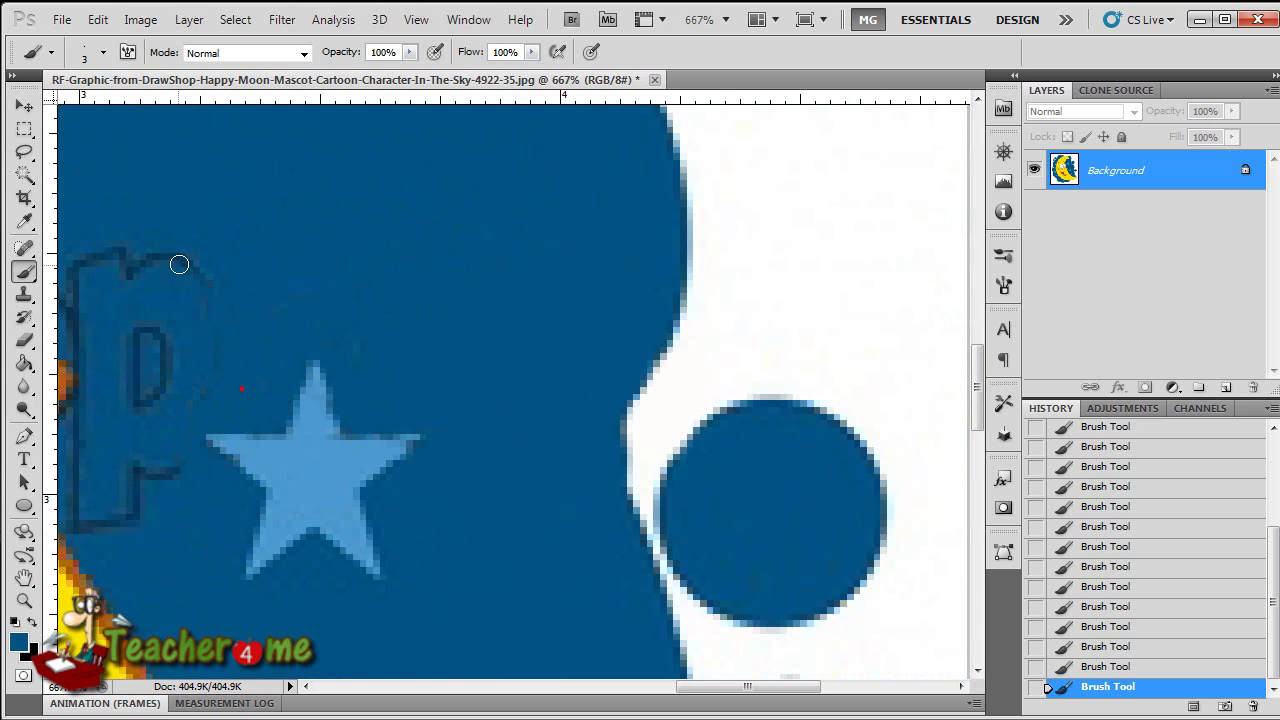
Step: Paint dark blue over the watermark letter "p" and the part of the "o" beside the moon's nose with a 13 px brush
{"action": "mouse_move", "coordinate": [178, 303]}
{"action": "left_mouse_down"}
{"action": "mouse_move", "coordinate": [180, 390]}
{"action": "mouse_move", "coordinate": [148, 314]}
{"action": "left_mouse_up"}
{"action": "scroll", "coordinate": [225, 385], "scroll_direction": "left", "scroll_amount": 5}
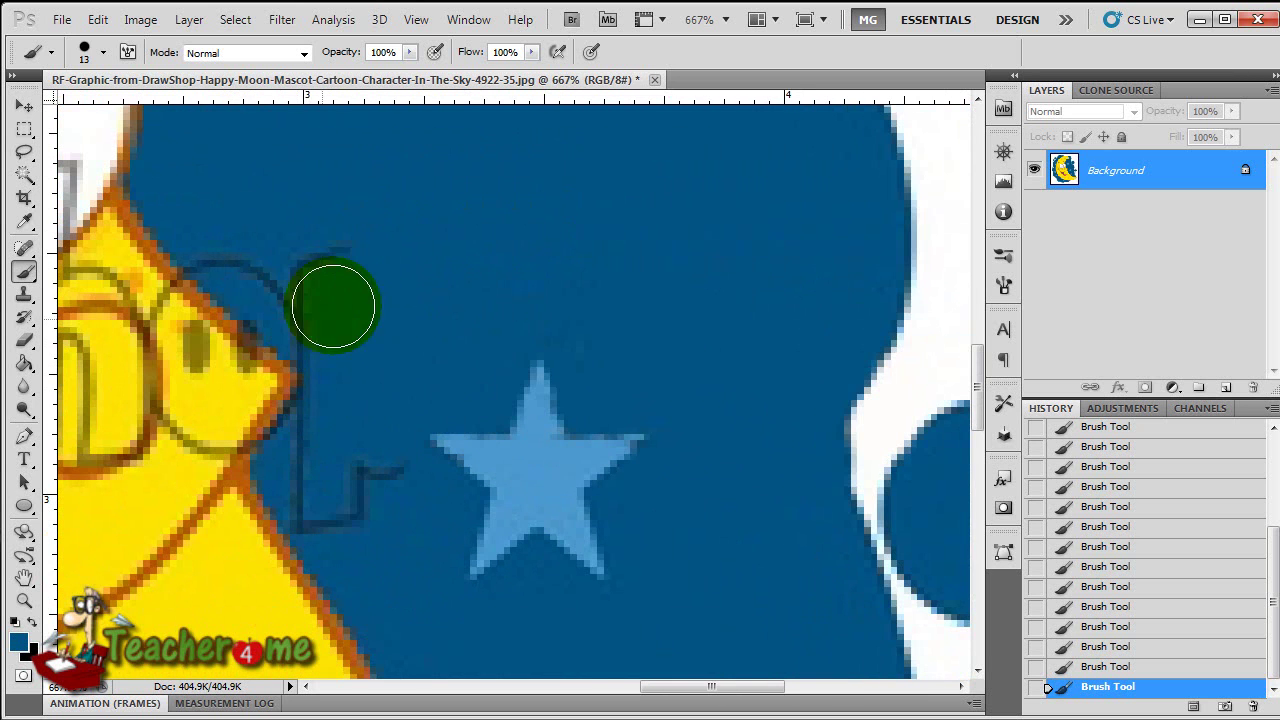
{"action": "mouse_move", "coordinate": [327, 509]}
{"action": "left_mouse_down"}
{"action": "mouse_move", "coordinate": [345, 367]}
{"action": "mouse_move", "coordinate": [322, 320]}
{"action": "mouse_move", "coordinate": [209, 228]}
{"action": "mouse_move", "coordinate": [259, 284]}
{"action": "mouse_move", "coordinate": [318, 320]}
{"action": "mouse_move", "coordinate": [366, 326]}
{"action": "mouse_move", "coordinate": [363, 449]}
{"action": "left_mouse_up"}
{"action": "scroll", "coordinate": [371, 457], "scroll_direction": "down", "scroll_amount": 4}
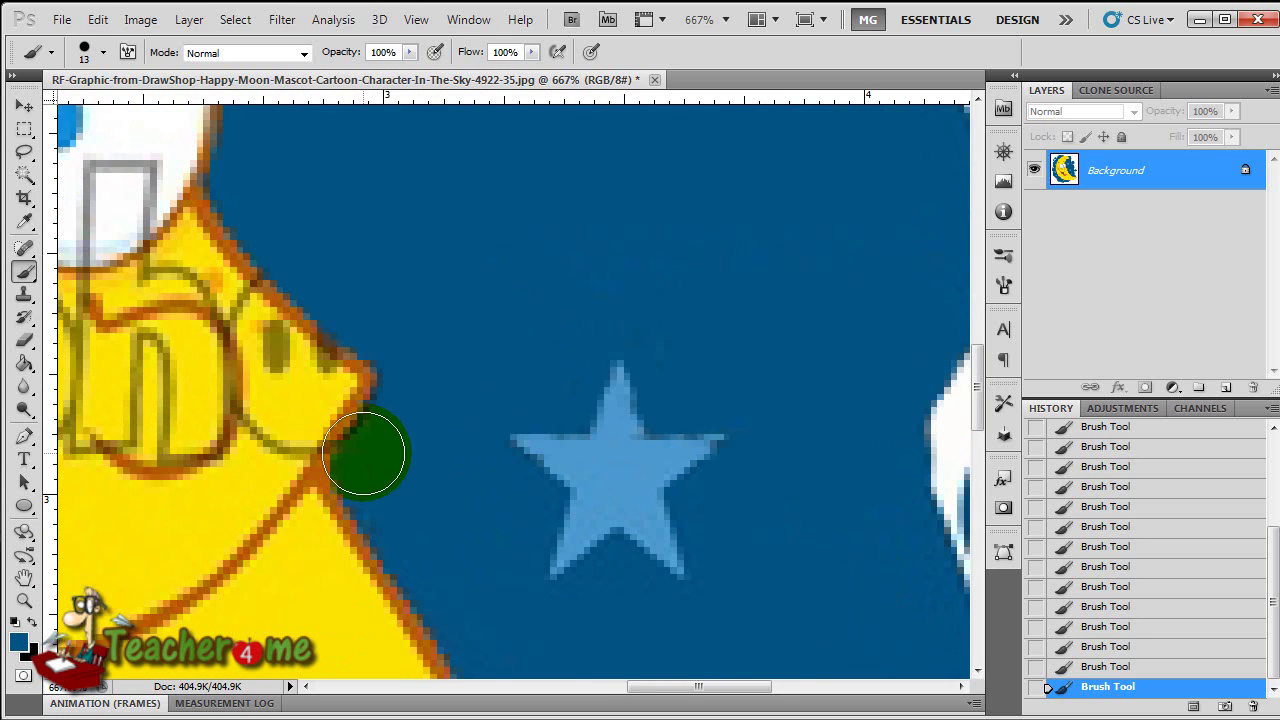
Step: Paint dark blue over the part of the watermark letter "D" on the cloud beside the moon's left outline
{"action": "scroll", "coordinate": [403, 459], "scroll_direction": "down", "scroll_amount": 3}
{"action": "scroll", "coordinate": [441, 473], "scroll_direction": "up", "scroll_amount": 4}
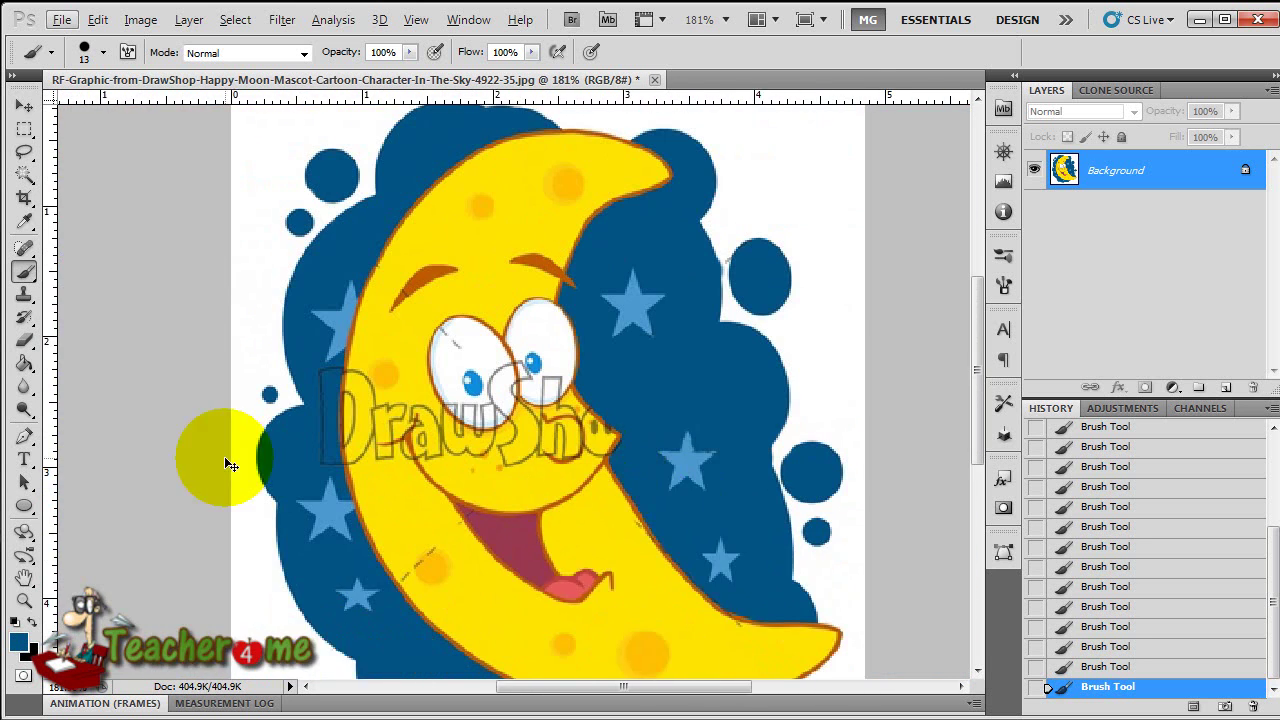
{"action": "scroll", "coordinate": [383, 463], "scroll_direction": "up", "scroll_amount": 3}
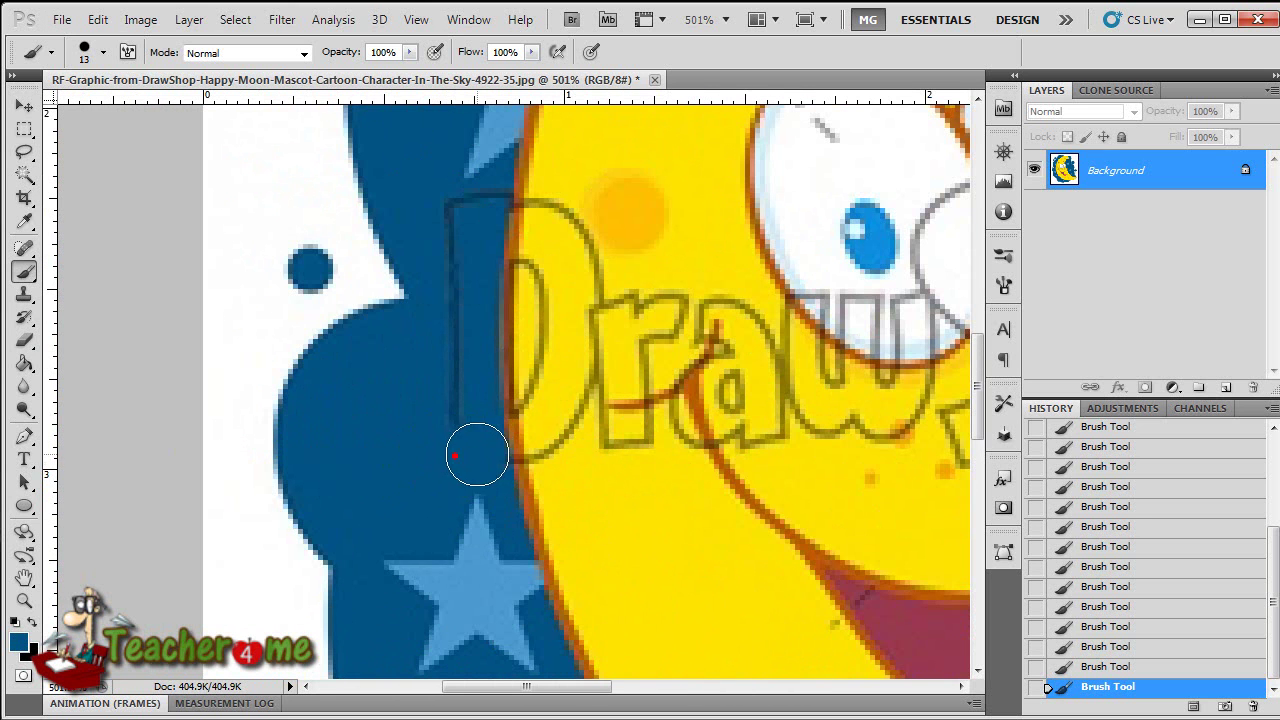
{"action": "mouse_move", "coordinate": [446, 389]}
{"action": "left_mouse_down"}
{"action": "mouse_move", "coordinate": [443, 263]}
{"action": "mouse_move", "coordinate": [462, 214]}
{"action": "left_mouse_up"}
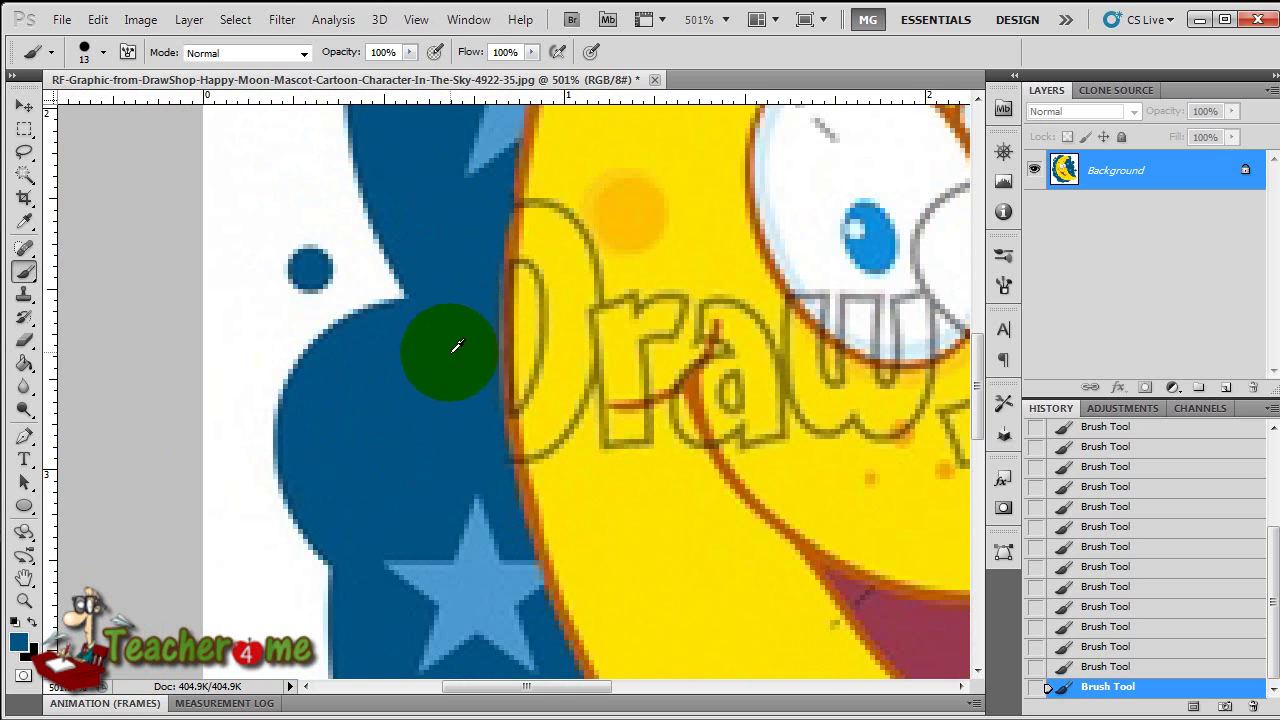
Step: Cover the dashed line at the moon's lower left with sampled yellow, using sampled orange where it crosses the round spot
{"action": "scroll", "coordinate": [445, 352], "scroll_direction": "down", "scroll_amount": 2}
{"action": "scroll", "coordinate": [550, 497], "scroll_direction": "up", "scroll_amount": 2}
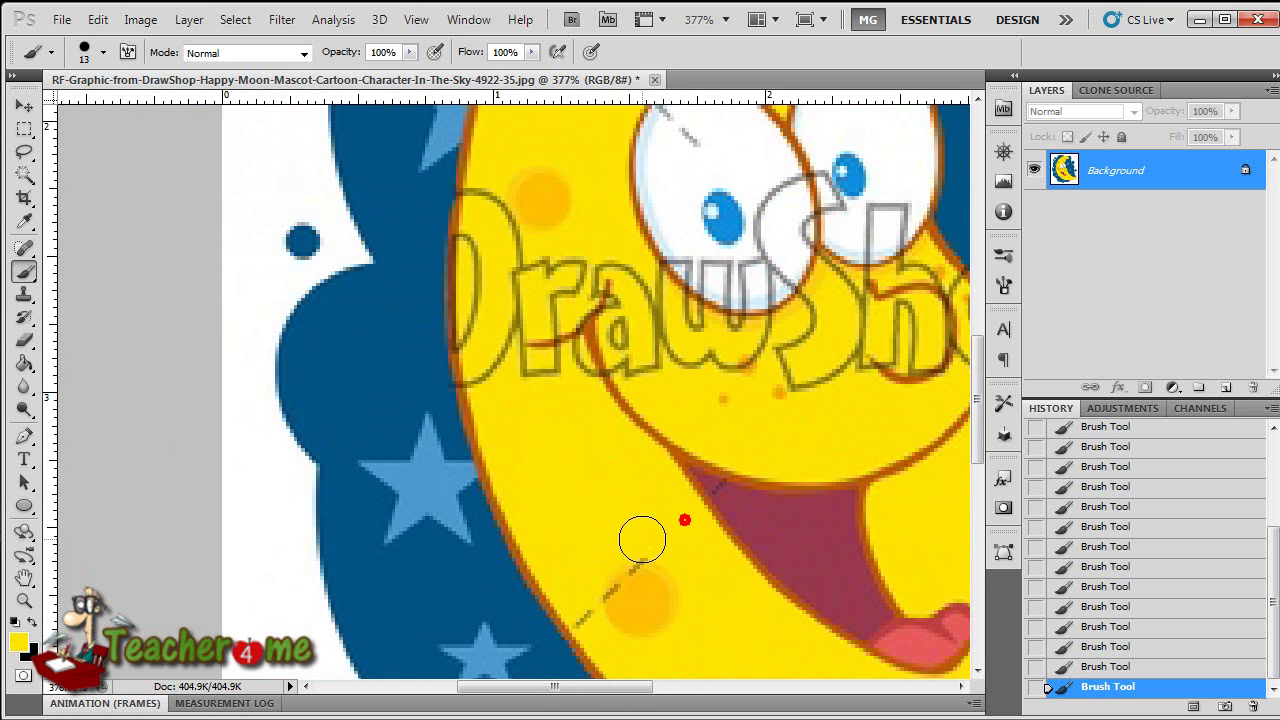
{"action": "left_click", "coordinate": [556, 632]}
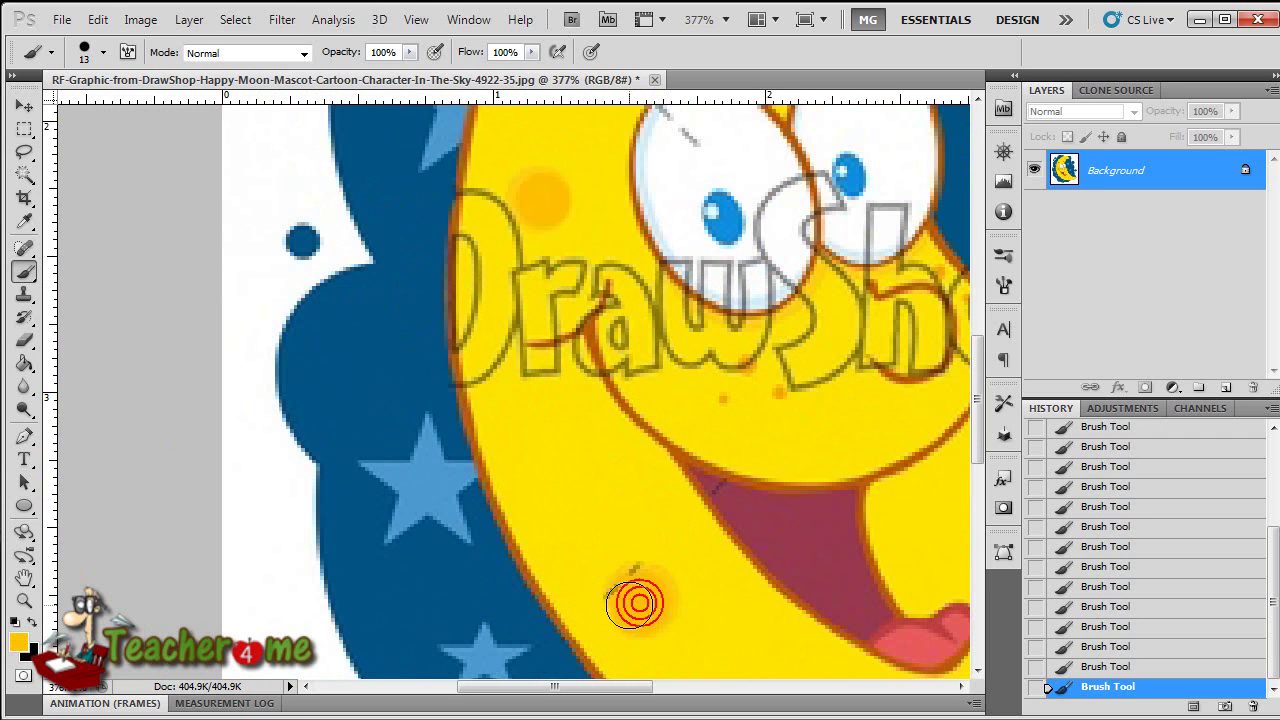
{"action": "scroll", "coordinate": [587, 420], "scroll_direction": "up", "scroll_amount": 3}
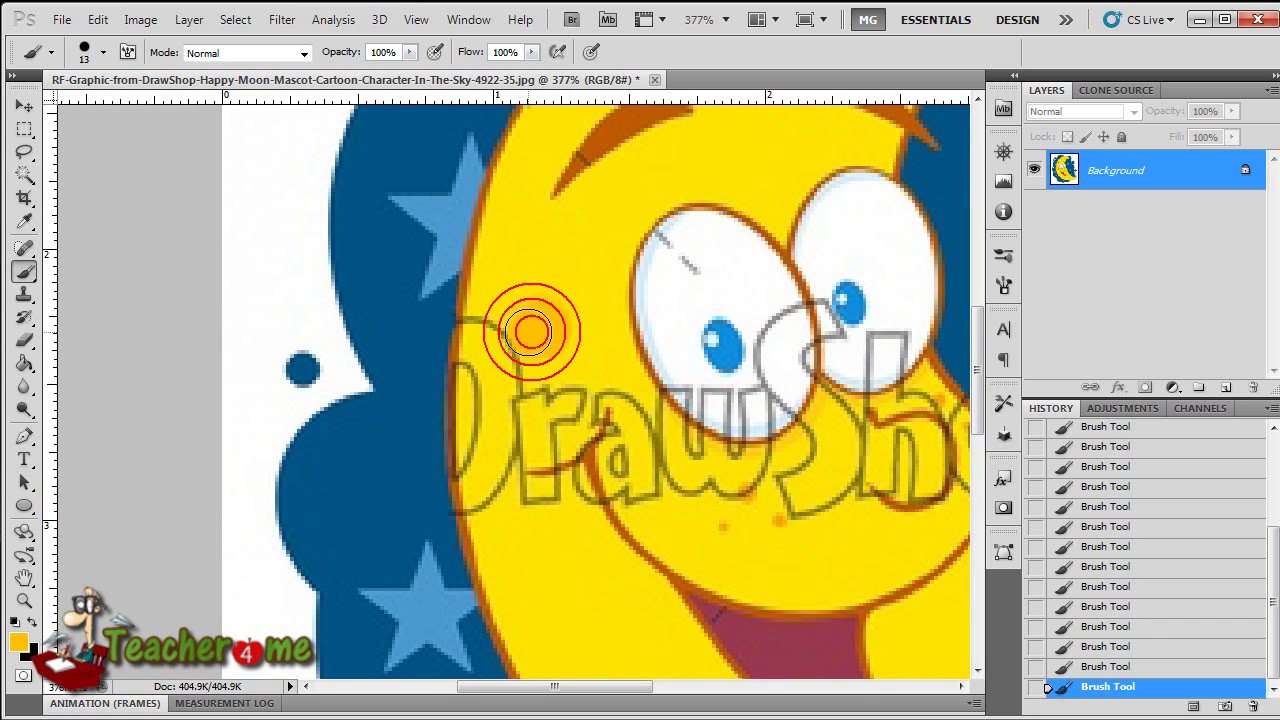
Step: Repaint the curved brown nose line where the watermark letter "h" crosses it, using sampled brown and a 2 px brush
{"action": "scroll", "coordinate": [806, 516], "scroll_direction": "up", "scroll_amount": 4}
{"action": "key", "text": "bracketleft"}
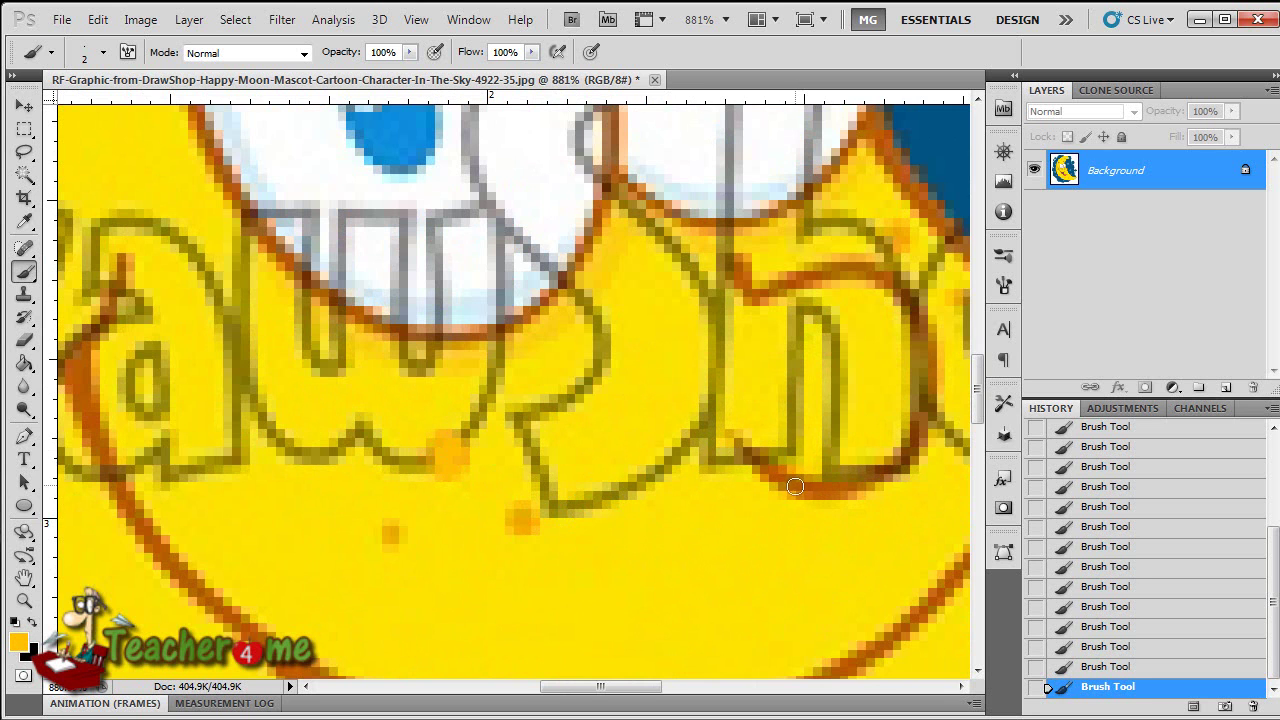
{"action": "left_click_drag", "start_coordinate": [748, 456], "coordinate": [803, 484]}
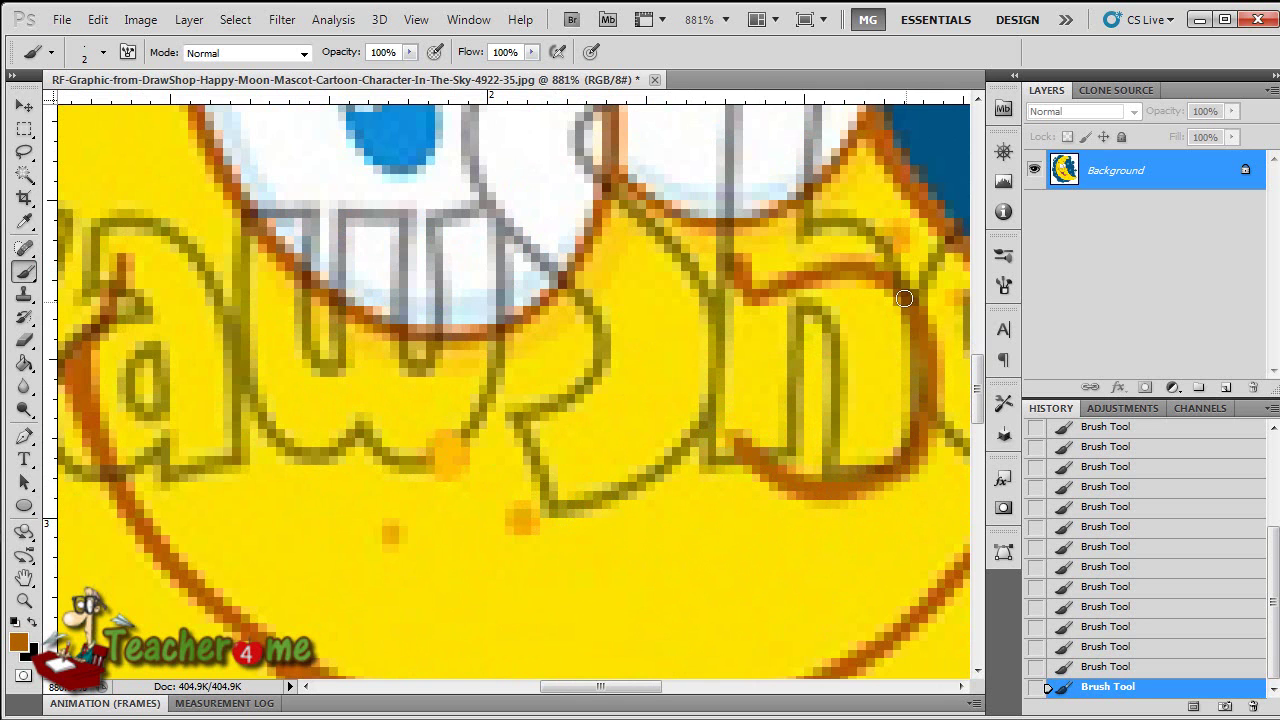
{"action": "scroll", "coordinate": [833, 264], "scroll_direction": "down", "scroll_amount": 3}
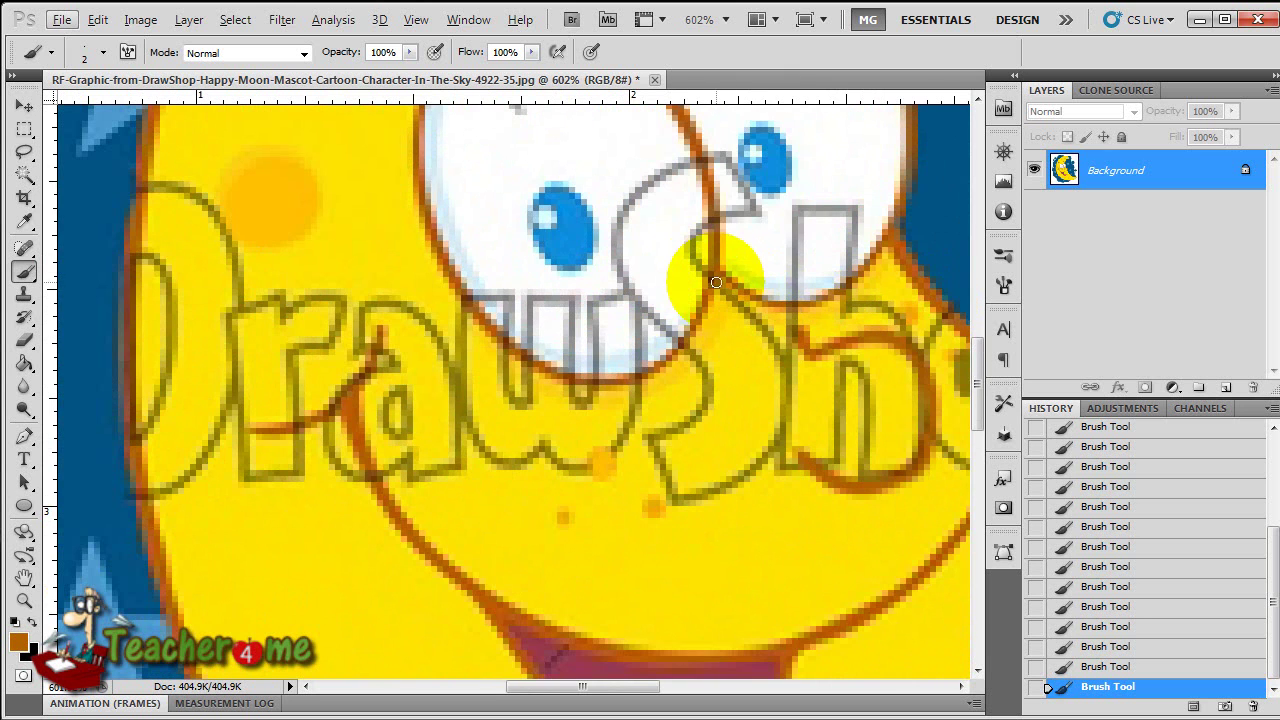
Step: Paint sampled white over the dashed line inside the moon's left eye with a 10 px brush
{"action": "scroll", "coordinate": [771, 323], "scroll_direction": "up", "scroll_amount": 3}
{"action": "scroll", "coordinate": [774, 323], "scroll_direction": "up", "scroll_amount": 1}
{"action": "left_click", "coordinate": [525, 311], "text": "alt"}
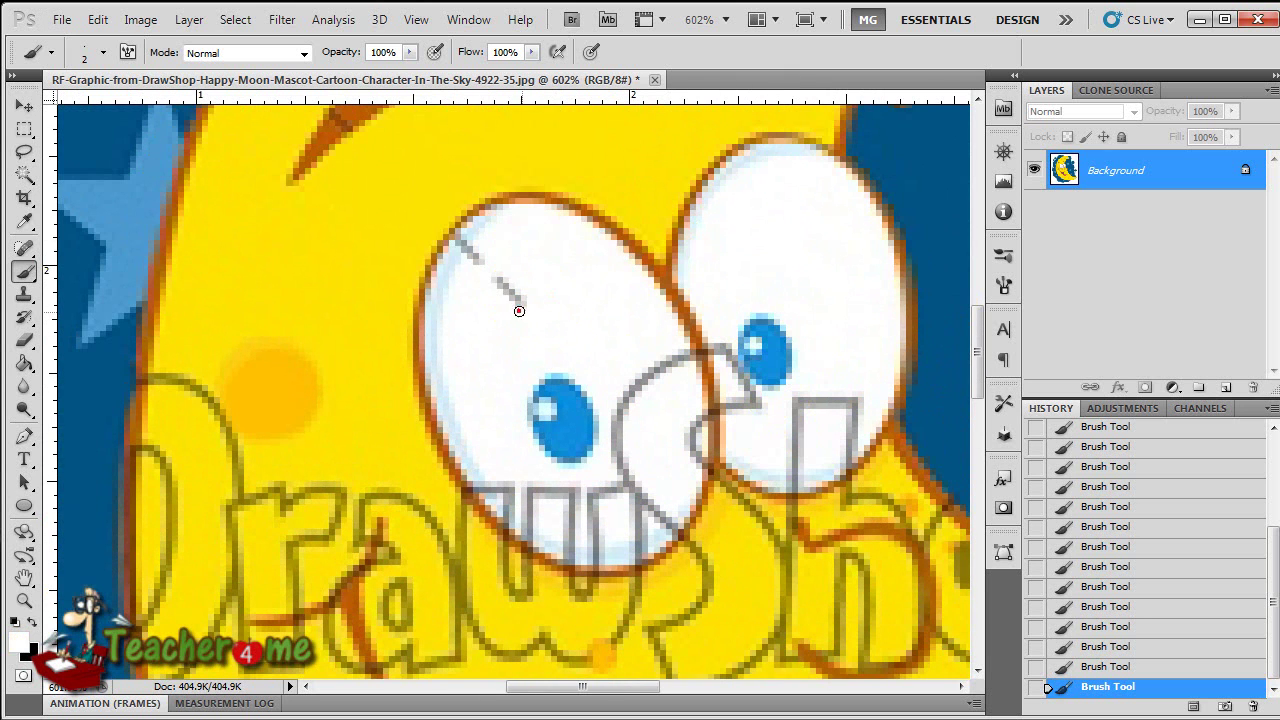
{"action": "key", "text": "bracketright"}
{"action": "key", "text": "bracketright"}
{"action": "key", "text": "bracketright"}
{"action": "key", "text": "bracketright"}
{"action": "key", "text": "bracketright"}
{"action": "key", "text": "bracketright"}
{"action": "key", "text": "bracketright"}
{"action": "key", "text": "bracketright"}
{"action": "left_click_drag", "start_coordinate": [523, 306], "coordinate": [486, 255]}
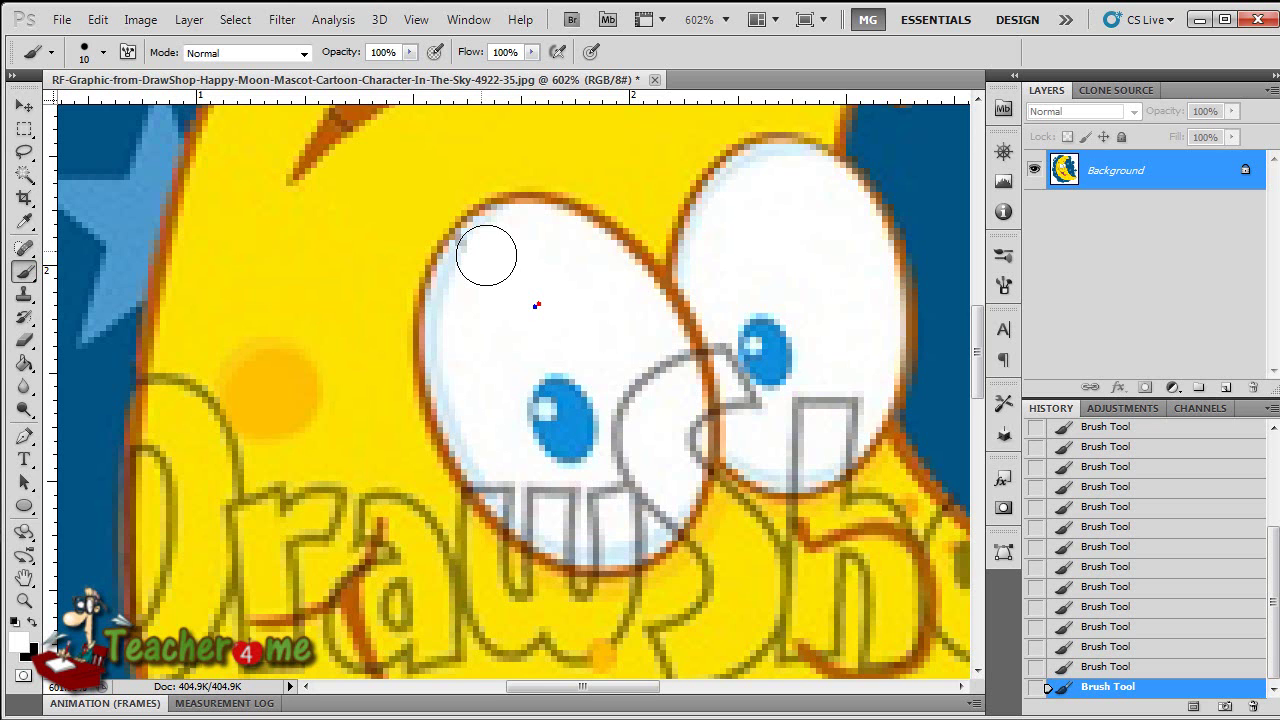
Step: Paint sampled brown over the dark dash crossing the moon's left eyebrow, refining it with a 4 px brush
{"action": "scroll", "coordinate": [493, 288], "scroll_direction": "up", "scroll_amount": 3}
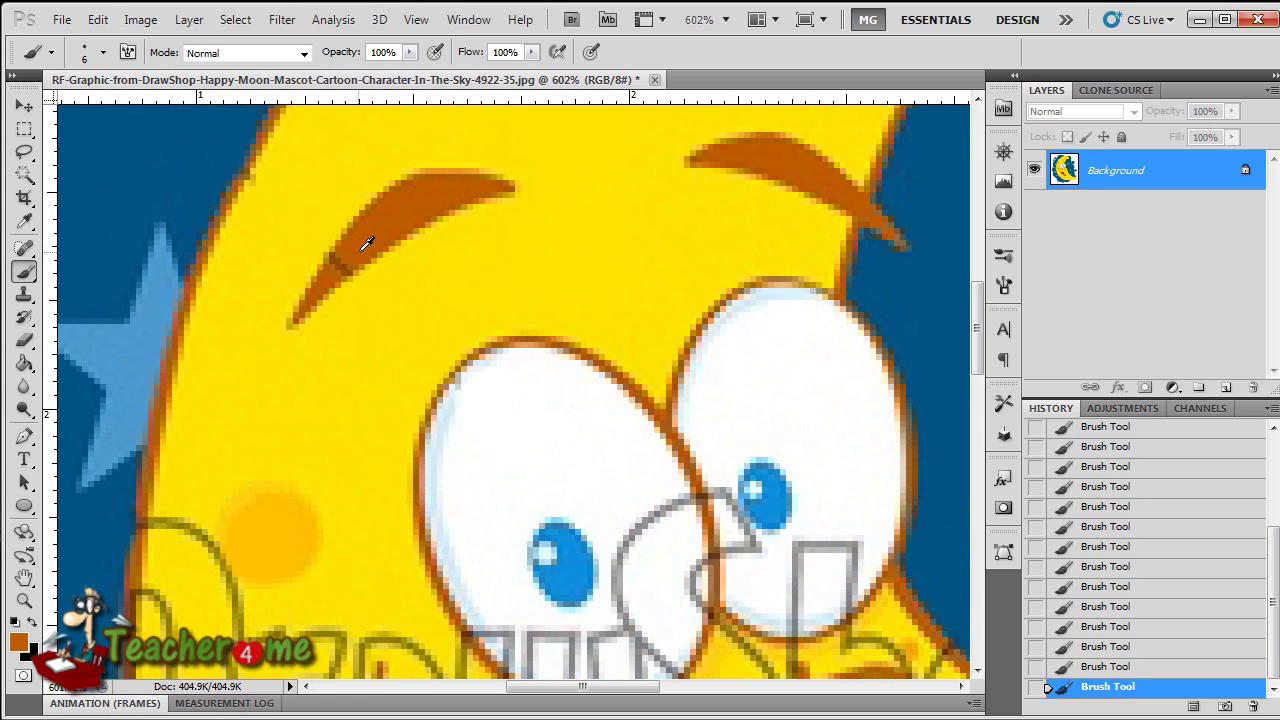
{"action": "mouse_move", "coordinate": [355, 245]}
{"action": "left_mouse_down"}
{"action": "mouse_move", "coordinate": [337, 243]}
{"action": "mouse_move", "coordinate": [341, 261]}
{"action": "left_mouse_up"}
{"action": "scroll", "coordinate": [373, 209], "scroll_direction": "up", "scroll_amount": 2}
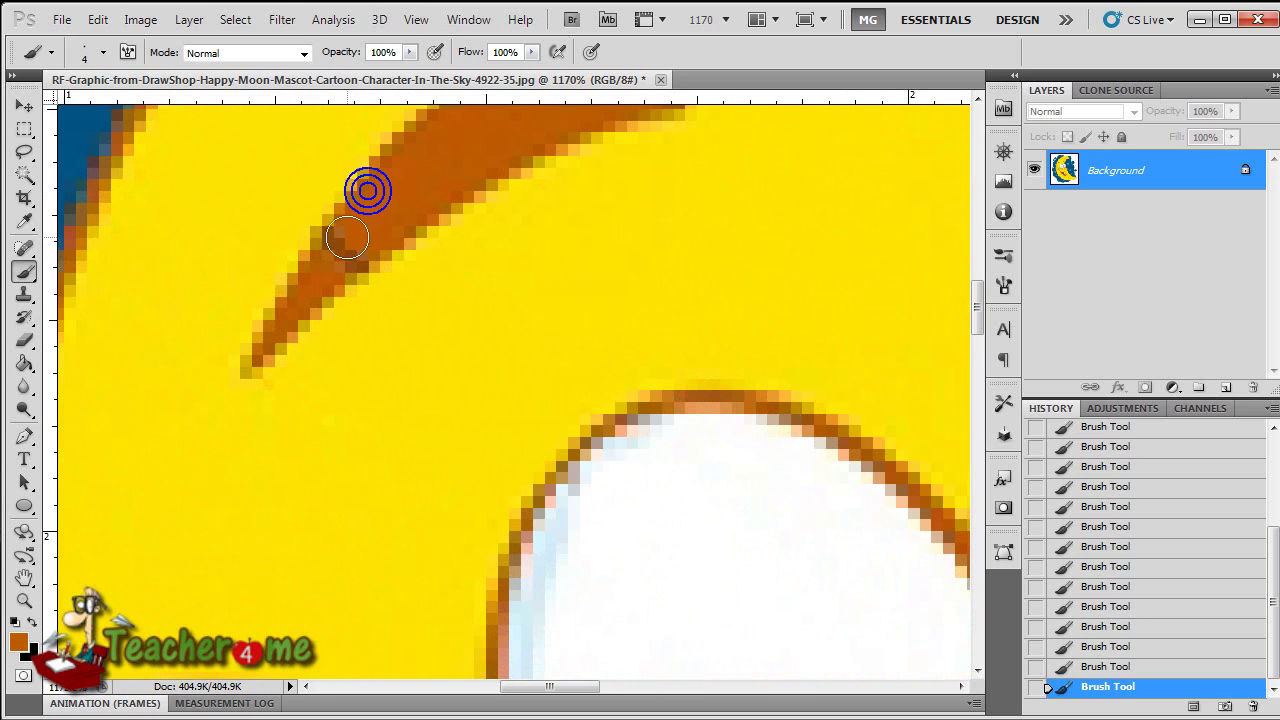
{"action": "scroll", "coordinate": [243, 266], "scroll_direction": "up", "scroll_amount": 3}
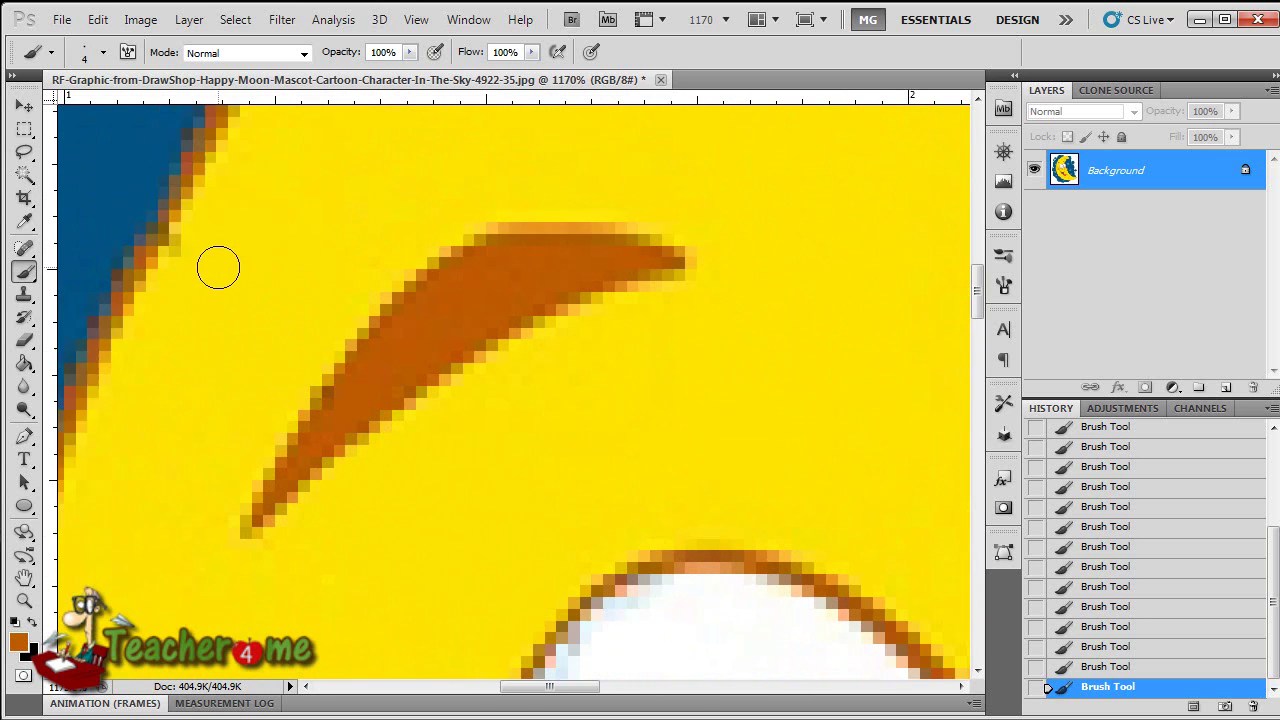
{"action": "scroll", "coordinate": [220, 265], "scroll_direction": "down", "scroll_amount": 1}
{"action": "scroll", "coordinate": [251, 316], "scroll_direction": "down", "scroll_amount": 5}
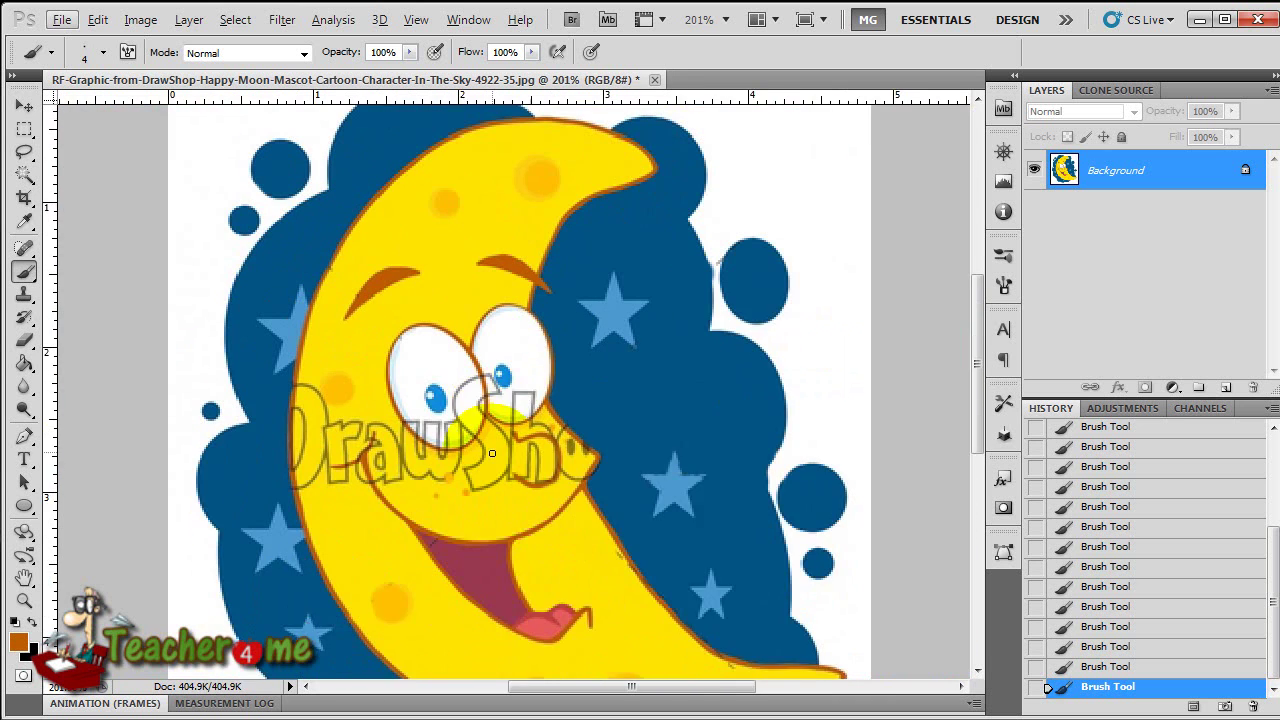
Step: Paint sampled white over the watermark letters "S" and "h" inside both eyes with a 4 px brush
{"action": "scroll", "coordinate": [473, 502], "scroll_direction": "up", "scroll_amount": 1}
{"action": "scroll", "coordinate": [473, 502], "scroll_direction": "up", "scroll_amount": 3}
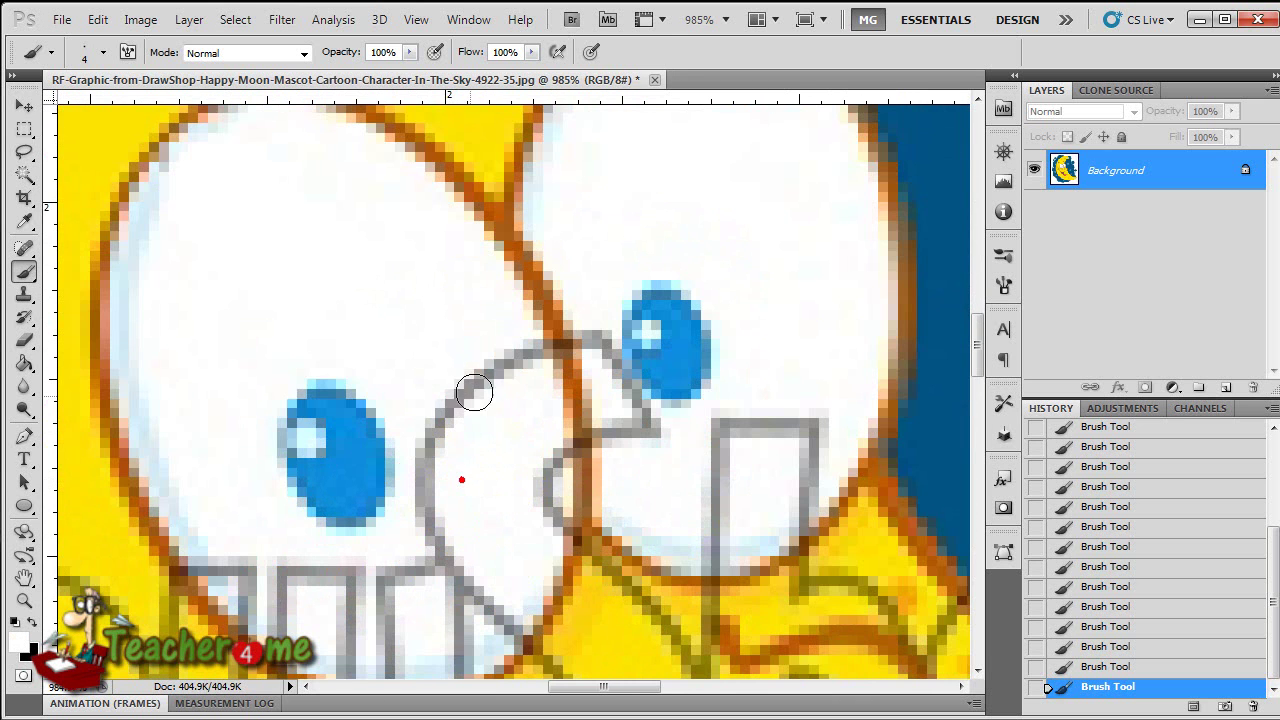
{"action": "mouse_move", "coordinate": [519, 357]}
{"action": "left_mouse_down"}
{"action": "mouse_move", "coordinate": [474, 377]}
{"action": "mouse_move", "coordinate": [414, 471]}
{"action": "mouse_move", "coordinate": [434, 549]}
{"action": "mouse_move", "coordinate": [486, 620]}
{"action": "mouse_move", "coordinate": [537, 434]}
{"action": "mouse_move", "coordinate": [542, 532]}
{"action": "mouse_move", "coordinate": [523, 363]}
{"action": "mouse_move", "coordinate": [612, 303]}
{"action": "mouse_move", "coordinate": [604, 371]}
{"action": "left_mouse_up"}
{"action": "left_click_drag", "start_coordinate": [635, 414], "coordinate": [609, 441]}
{"action": "mouse_move", "coordinate": [700, 433]}
{"action": "left_mouse_down"}
{"action": "mouse_move", "coordinate": [708, 544]}
{"action": "mouse_move", "coordinate": [725, 439]}
{"action": "mouse_move", "coordinate": [767, 423]}
{"action": "mouse_move", "coordinate": [811, 464]}
{"action": "mouse_move", "coordinate": [797, 505]}
{"action": "mouse_move", "coordinate": [717, 536]}
{"action": "mouse_move", "coordinate": [645, 529]}
{"action": "mouse_move", "coordinate": [646, 429]}
{"action": "left_mouse_up"}
Step: Repaint the brown outline between the two eyes where the letter "S" crossed it, using sampled brown and a 1 px brush
{"action": "left_click", "coordinate": [529, 266], "text": "alt"}
{"action": "left_click", "coordinate": [549, 337]}
{"action": "key", "text": "bracketright"}
{"action": "key", "text": "bracketright"}
{"action": "left_click", "coordinate": [572, 343]}
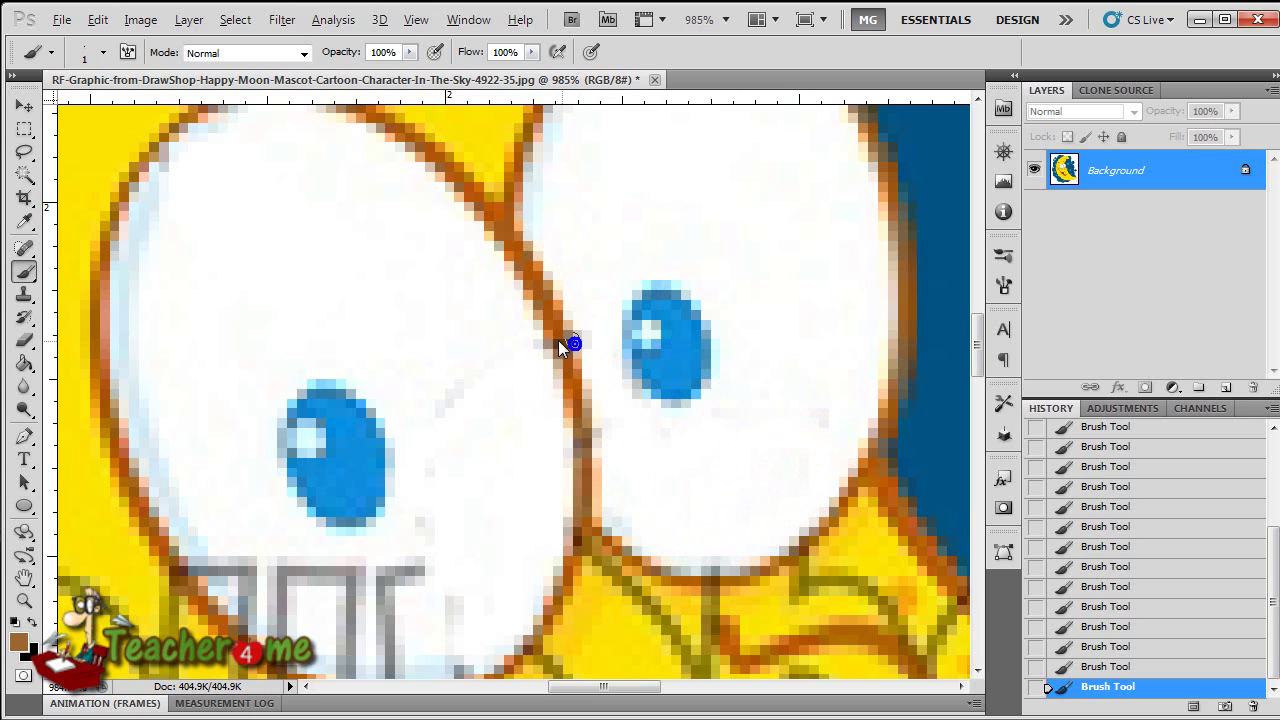
{"action": "key", "text": "bracketleft"}
{"action": "left_click", "coordinate": [529, 263]}
{"action": "left_click", "coordinate": [500, 214]}
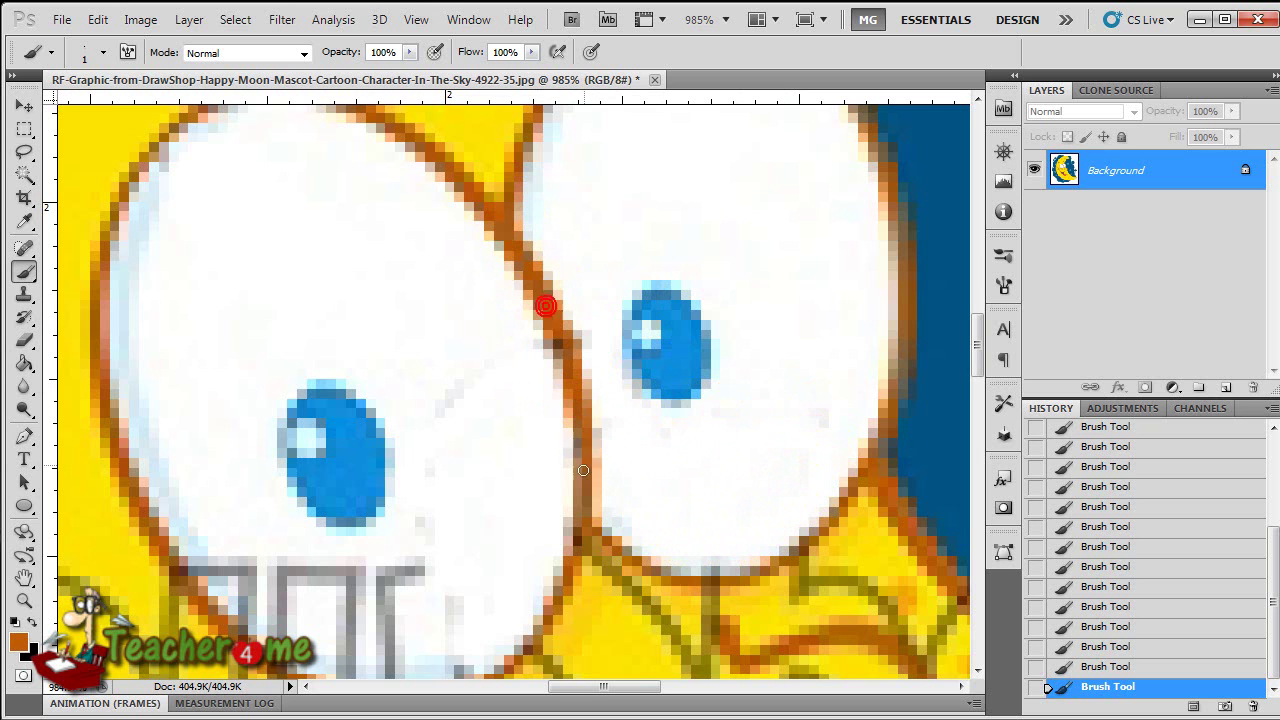
Step: Repaint the brown outlines around both eyes where the watermark crosses them, using sampled brown and the 1 px brush
{"action": "left_click", "coordinate": [908, 371]}
{"action": "left_click", "coordinate": [903, 215]}
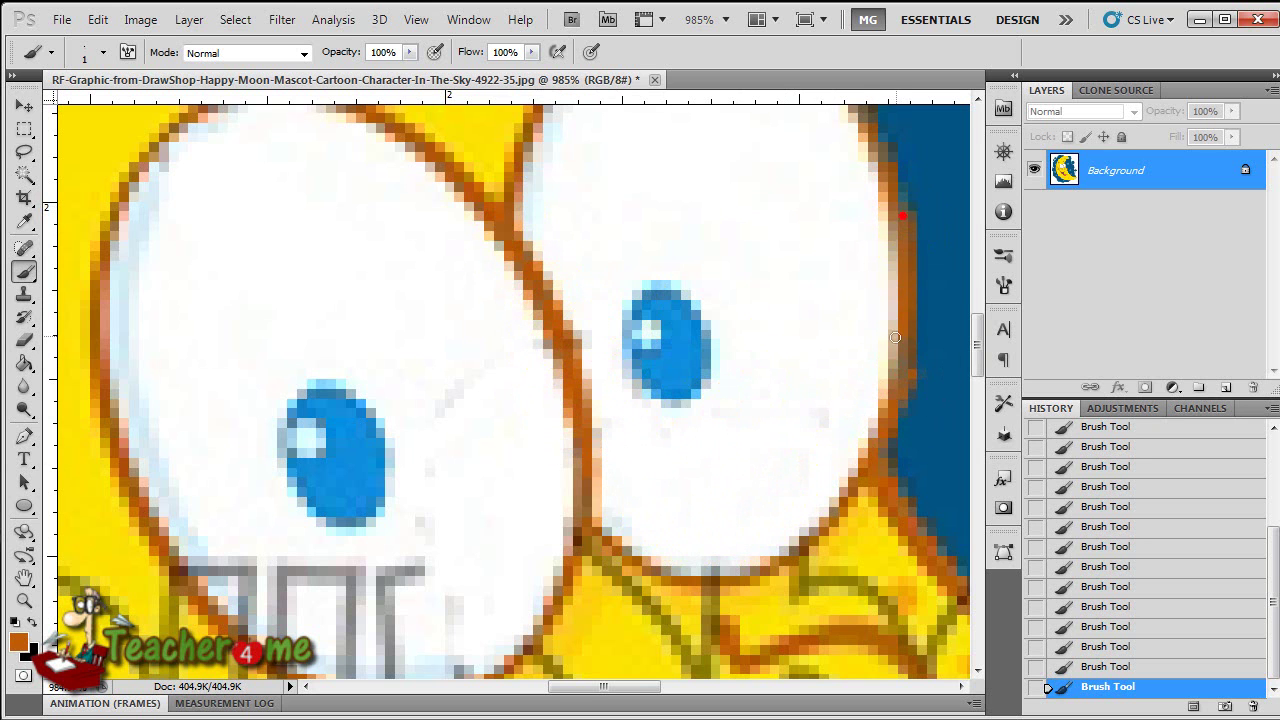
{"action": "scroll", "coordinate": [660, 500], "scroll_direction": "down", "scroll_amount": 3}
{"action": "left_click", "coordinate": [577, 448]}
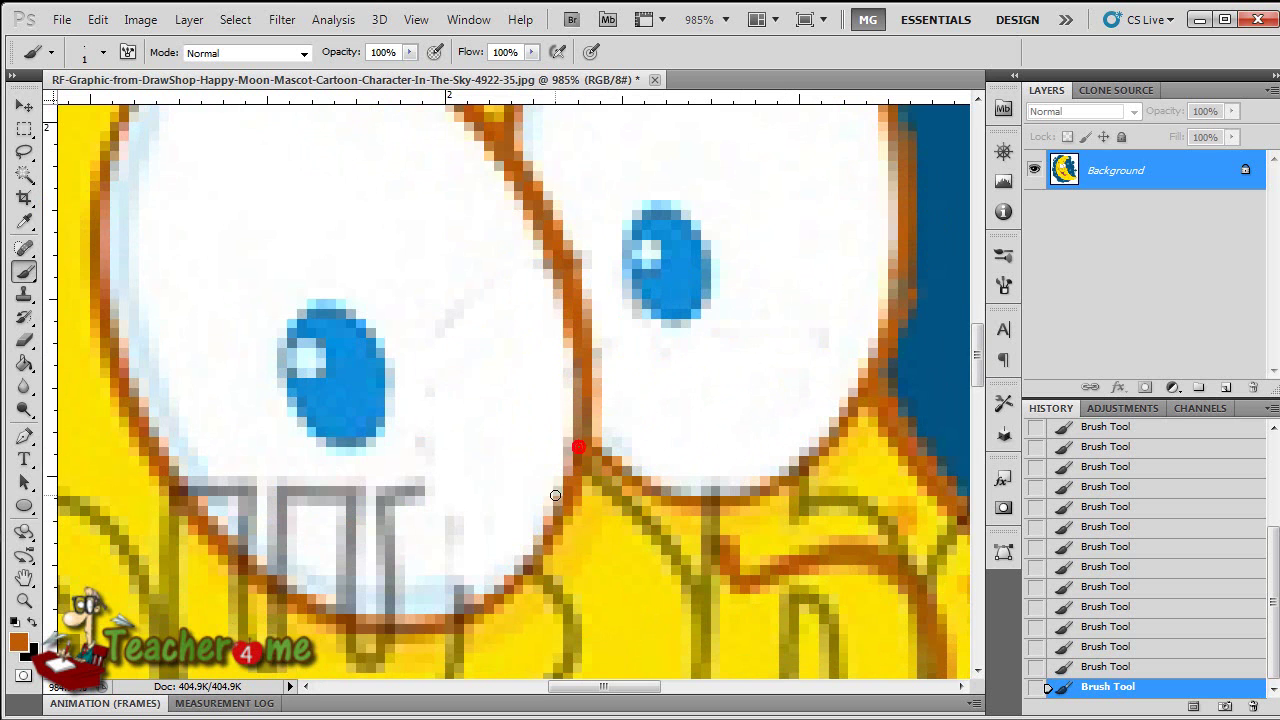
{"action": "scroll", "coordinate": [555, 495], "scroll_direction": "down", "scroll_amount": 6}
{"action": "left_click", "coordinate": [460, 458]}
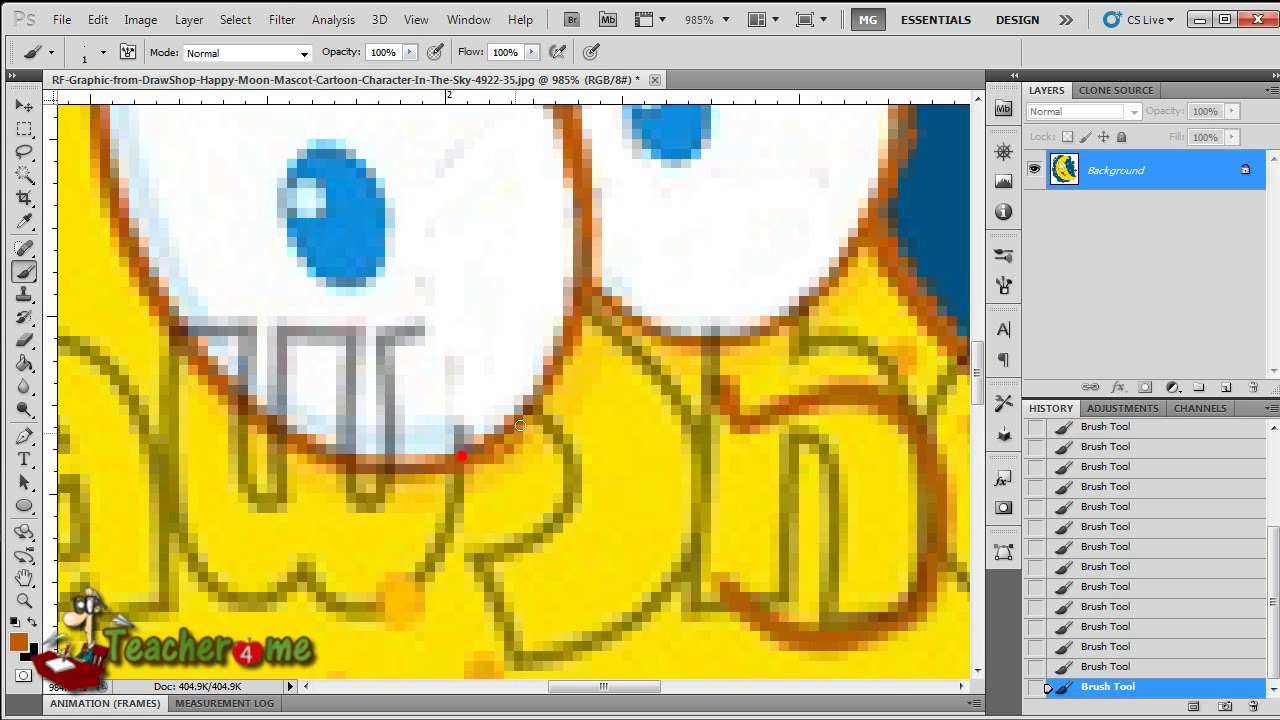
{"action": "left_click", "coordinate": [322, 454]}
{"action": "left_click", "coordinate": [329, 443]}
{"action": "left_click", "coordinate": [342, 460]}
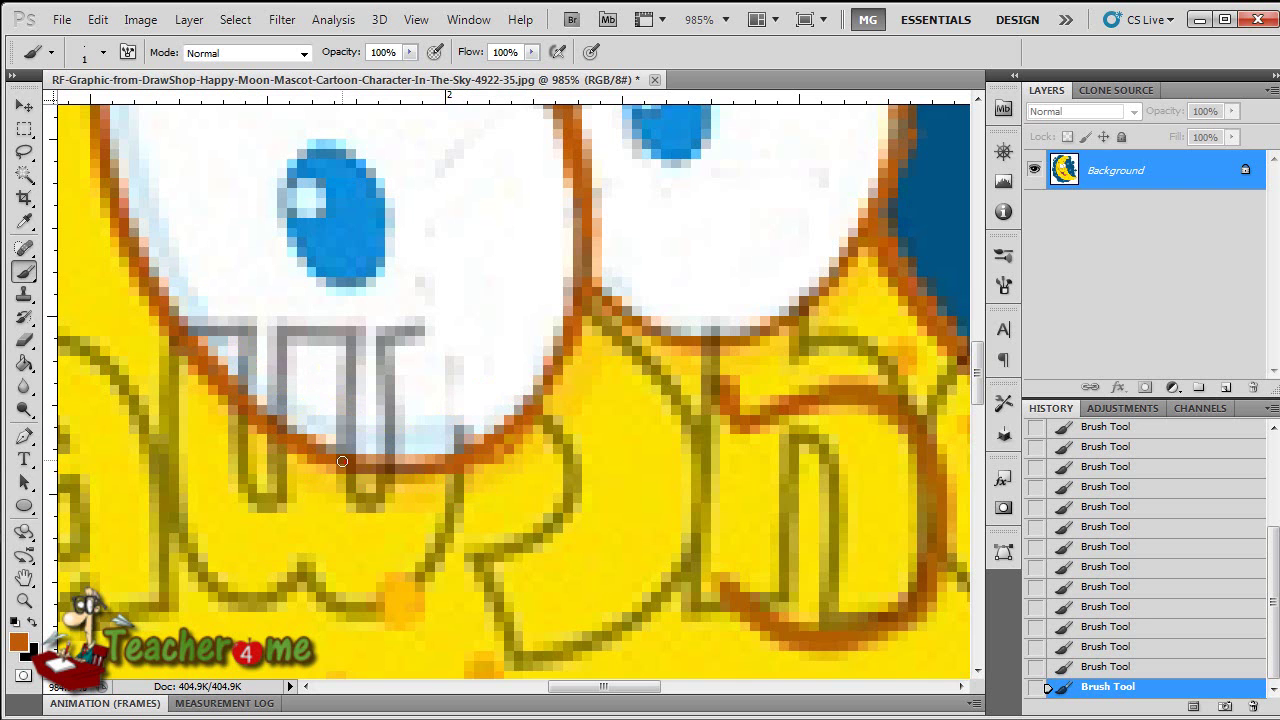
Step: Paint sampled white over the "w" inside the left eye with a 7 px brush, and sampled yellow over the lettering below the eyes
{"action": "mouse_move", "coordinate": [434, 355]}
{"action": "left_mouse_down"}
{"action": "mouse_move", "coordinate": [287, 338]}
{"action": "mouse_move", "coordinate": [231, 312]}
{"action": "mouse_move", "coordinate": [287, 368]}
{"action": "mouse_move", "coordinate": [356, 396]}
{"action": "mouse_move", "coordinate": [443, 396]}
{"action": "mouse_move", "coordinate": [428, 413]}
{"action": "mouse_move", "coordinate": [374, 410]}
{"action": "mouse_move", "coordinate": [228, 314]}
{"action": "left_mouse_up"}
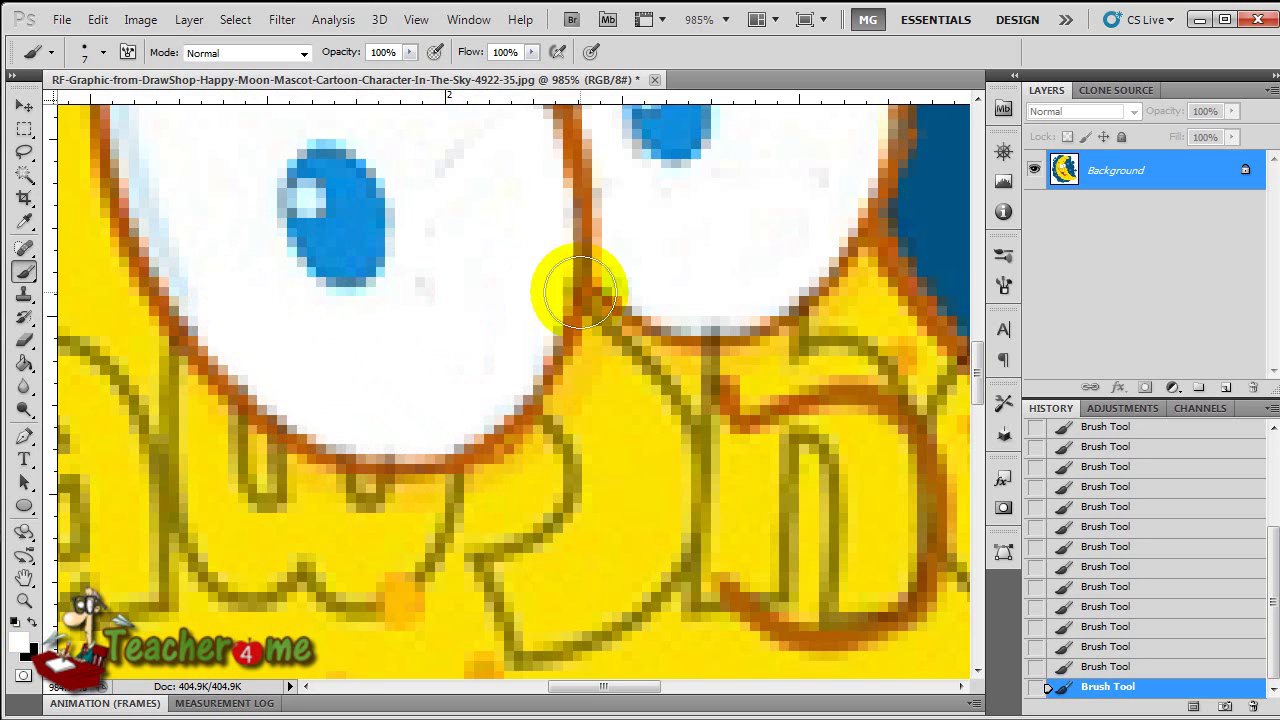
{"action": "mouse_move", "coordinate": [637, 414]}
{"action": "left_mouse_down"}
{"action": "mouse_move", "coordinate": [618, 380]}
{"action": "mouse_move", "coordinate": [671, 411]}
{"action": "mouse_move", "coordinate": [694, 458]}
{"action": "mouse_move", "coordinate": [701, 493]}
{"action": "mouse_move", "coordinate": [671, 614]}
{"action": "mouse_move", "coordinate": [542, 640]}
{"action": "mouse_move", "coordinate": [499, 572]}
{"action": "mouse_move", "coordinate": [545, 512]}
{"action": "mouse_move", "coordinate": [567, 447]}
{"action": "left_mouse_up"}
{"action": "mouse_move", "coordinate": [481, 537]}
{"action": "left_mouse_down"}
{"action": "mouse_move", "coordinate": [465, 509]}
{"action": "mouse_move", "coordinate": [439, 537]}
{"action": "mouse_move", "coordinate": [531, 501]}
{"action": "left_mouse_up"}
{"action": "key", "text": "bracketleft"}
{"action": "mouse_move", "coordinate": [596, 322]}
{"action": "left_mouse_down"}
{"action": "mouse_move", "coordinate": [656, 362]}
{"action": "mouse_move", "coordinate": [710, 359]}
{"action": "mouse_move", "coordinate": [698, 388]}
{"action": "mouse_move", "coordinate": [790, 355]}
{"action": "mouse_move", "coordinate": [803, 331]}
{"action": "mouse_move", "coordinate": [799, 345]}
{"action": "mouse_move", "coordinate": [862, 351]}
{"action": "mouse_move", "coordinate": [915, 386]}
{"action": "mouse_move", "coordinate": [936, 392]}
{"action": "mouse_move", "coordinate": [948, 373]}
{"action": "mouse_move", "coordinate": [939, 402]}
{"action": "mouse_move", "coordinate": [971, 476]}
{"action": "mouse_move", "coordinate": [974, 508]}
{"action": "left_mouse_up"}
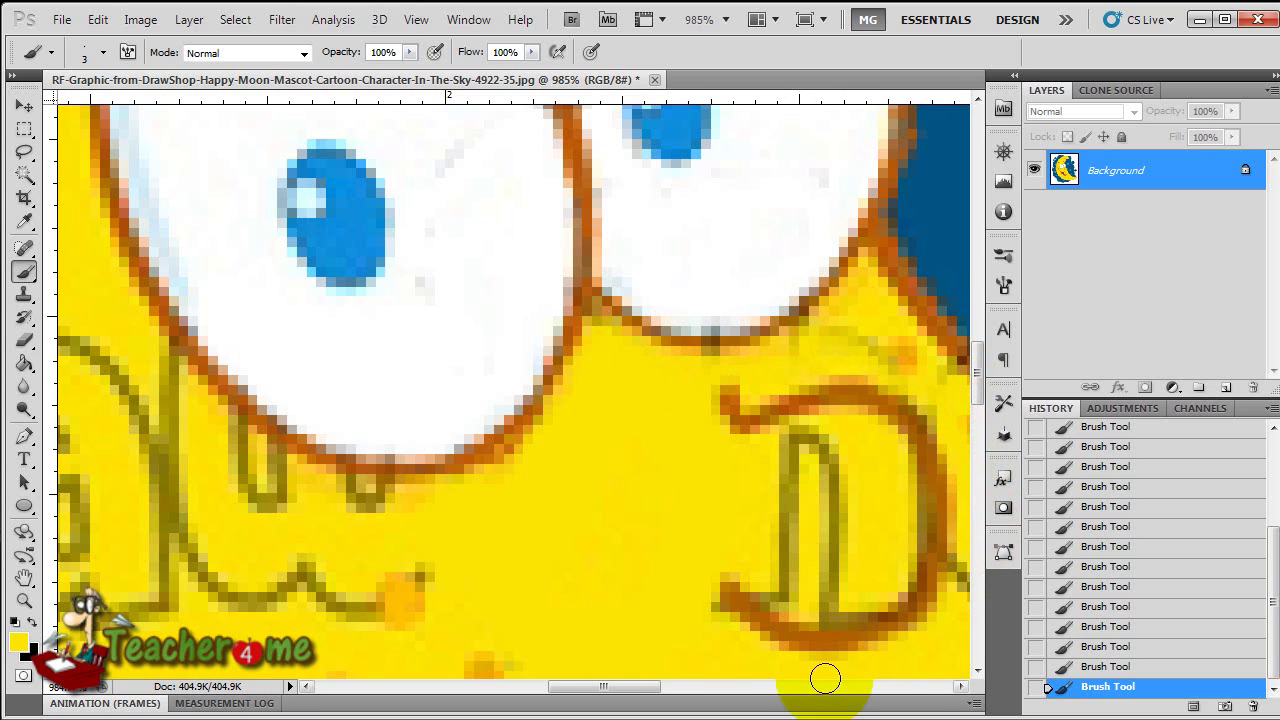
Step: Paint sampled yellow over the watermark letters inside and beside the moon's curved nose line, using 3 px and 7 px brushes
{"action": "scroll", "coordinate": [737, 600], "scroll_direction": "right", "scroll_amount": 5}
{"action": "mouse_move", "coordinate": [679, 420]}
{"action": "left_mouse_down"}
{"action": "mouse_move", "coordinate": [722, 467]}
{"action": "mouse_move", "coordinate": [707, 415]}
{"action": "mouse_move", "coordinate": [728, 490]}
{"action": "left_mouse_up"}
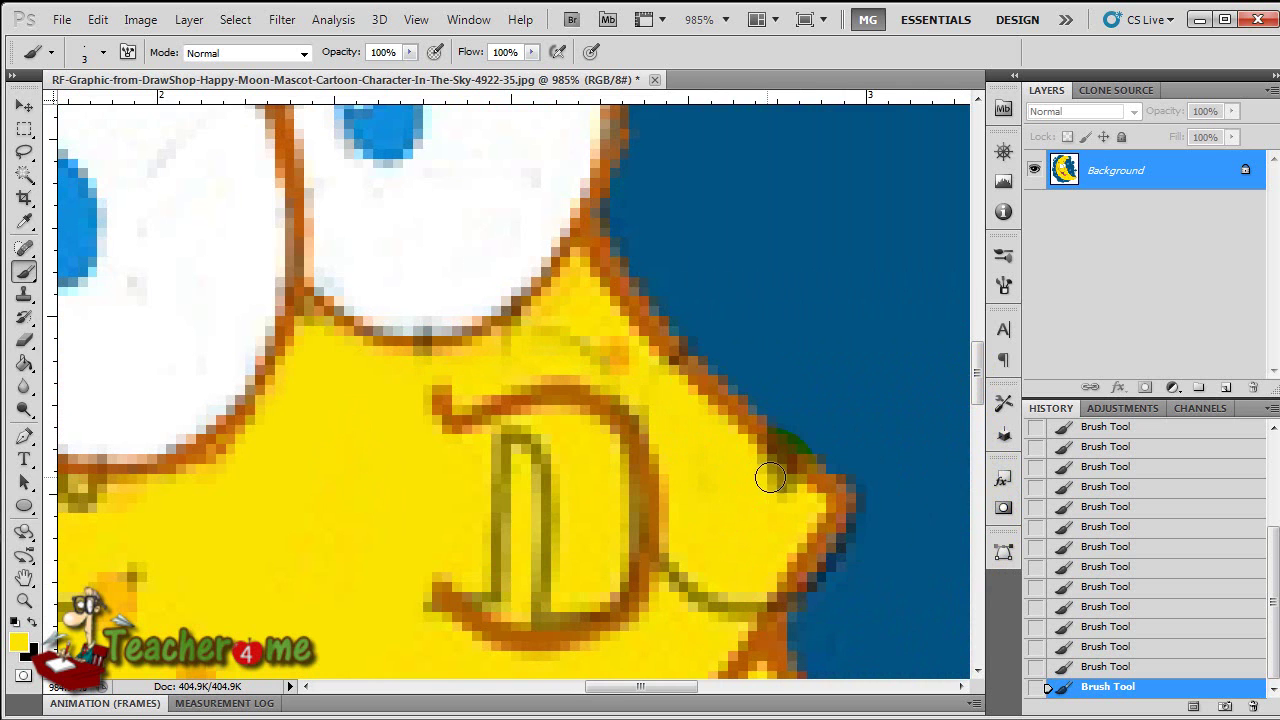
{"action": "mouse_move", "coordinate": [672, 553]}
{"action": "left_mouse_down"}
{"action": "mouse_move", "coordinate": [685, 583]}
{"action": "mouse_move", "coordinate": [712, 614]}
{"action": "left_mouse_up"}
{"action": "mouse_move", "coordinate": [537, 463]}
{"action": "left_mouse_down"}
{"action": "mouse_move", "coordinate": [549, 575]}
{"action": "mouse_move", "coordinate": [535, 498]}
{"action": "mouse_move", "coordinate": [531, 546]}
{"action": "left_mouse_up"}
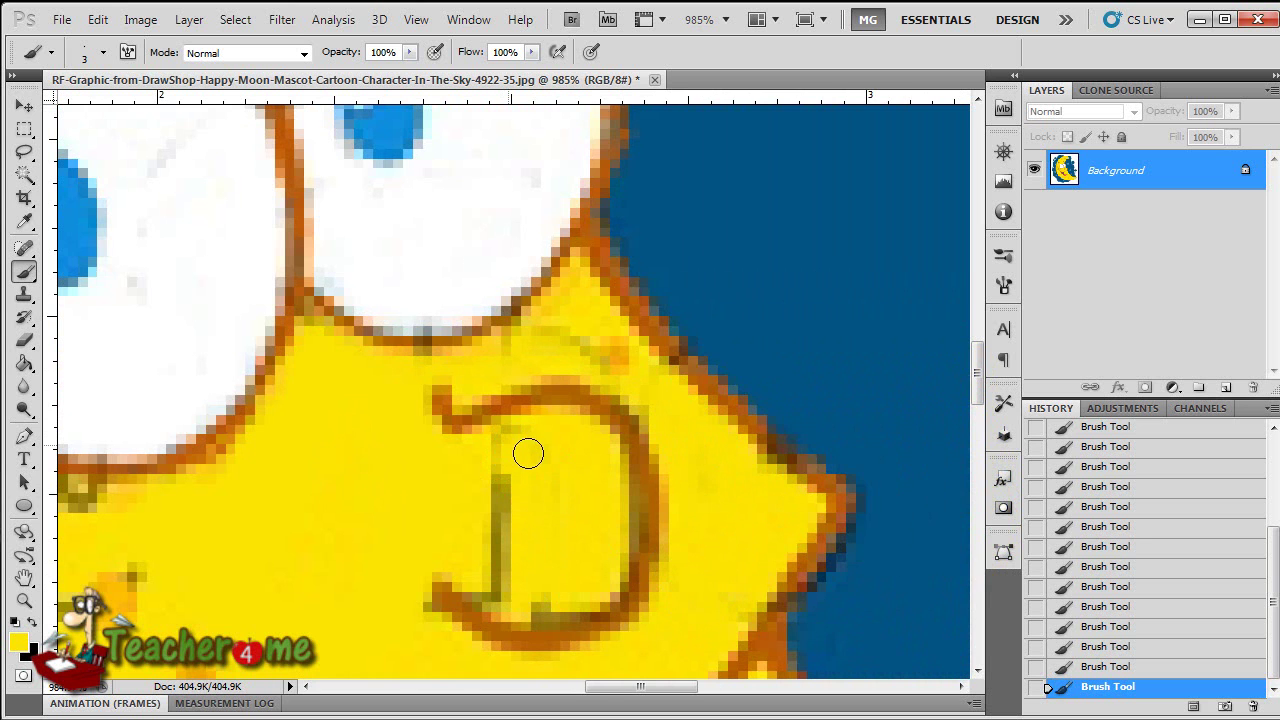
{"action": "mouse_move", "coordinate": [535, 463]}
{"action": "left_mouse_down"}
{"action": "mouse_move", "coordinate": [543, 482]}
{"action": "mouse_move", "coordinate": [514, 543]}
{"action": "mouse_move", "coordinate": [514, 586]}
{"action": "mouse_move", "coordinate": [563, 580]}
{"action": "left_mouse_up"}
{"action": "right_click", "coordinate": [546, 487]}
{"action": "left_click_drag", "start_coordinate": [593, 535], "coordinate": [593, 479]}
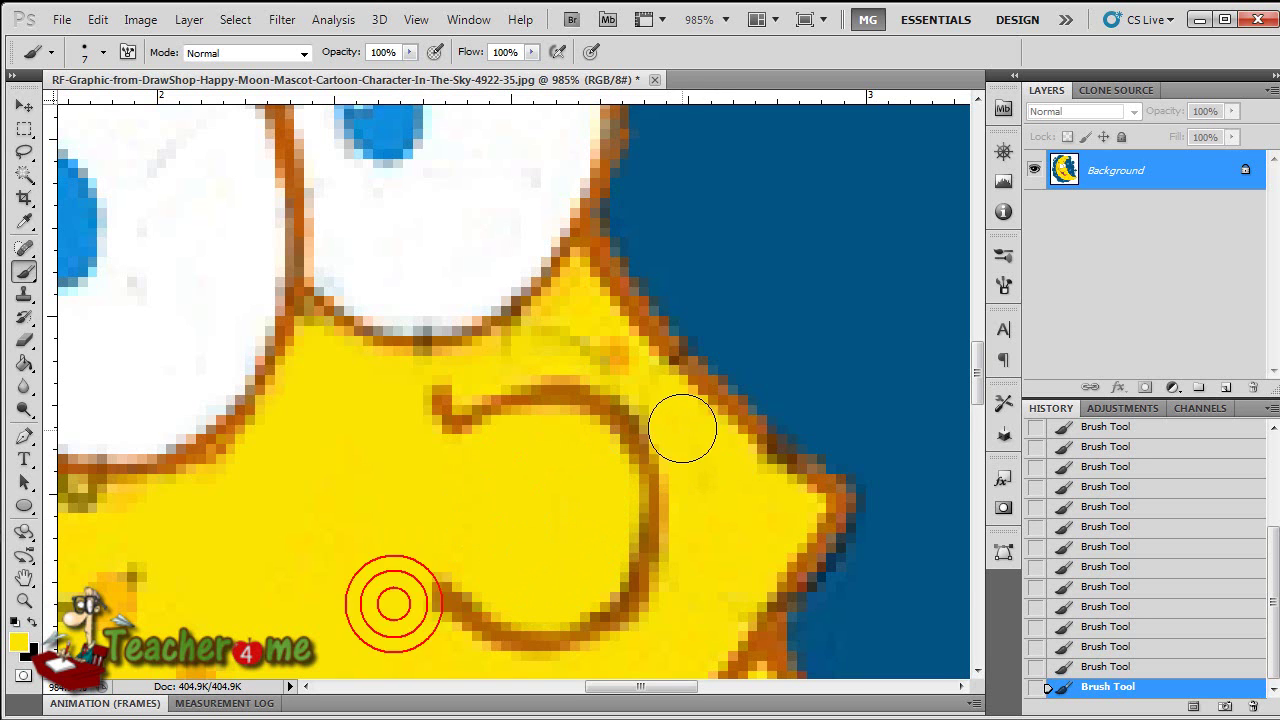
Step: Revert the moon image to its opening history snapshot and close the file
{"action": "scroll", "coordinate": [429, 457], "scroll_direction": "down", "scroll_amount": 3}
{"action": "scroll", "coordinate": [420, 505], "scroll_direction": "up", "scroll_amount": 4}
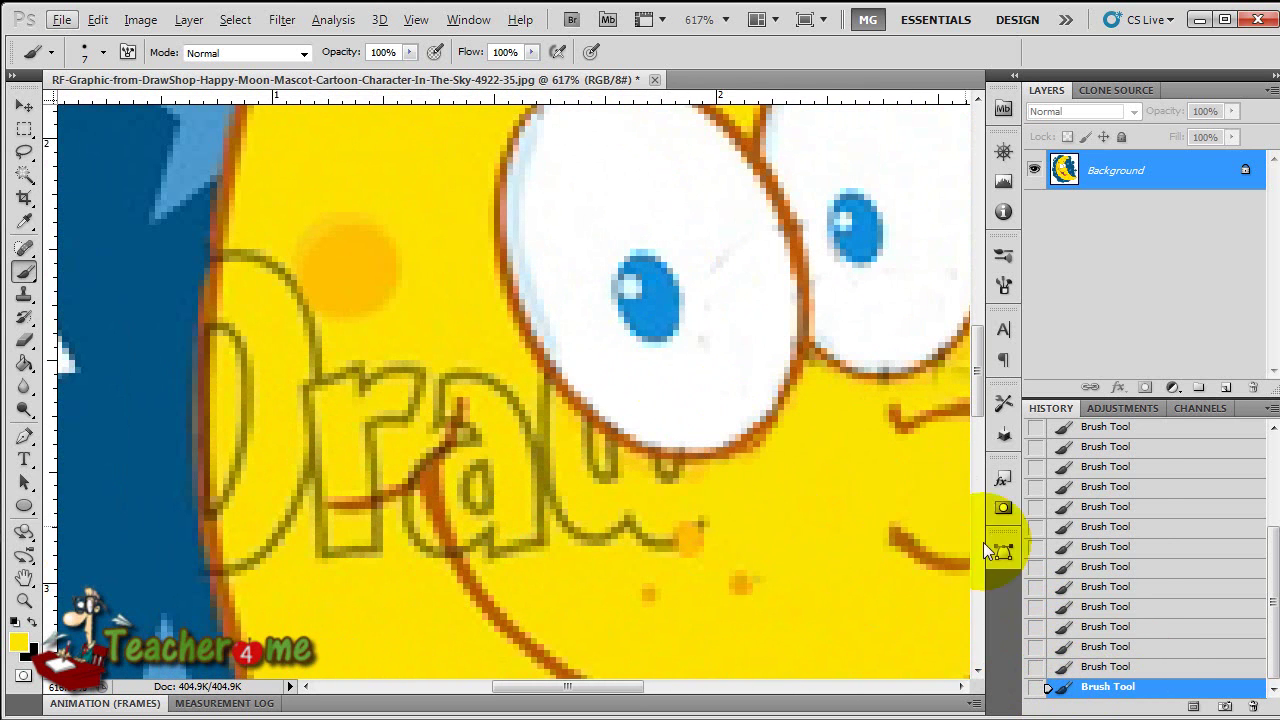
{"action": "key", "text": "ctrl+0"}
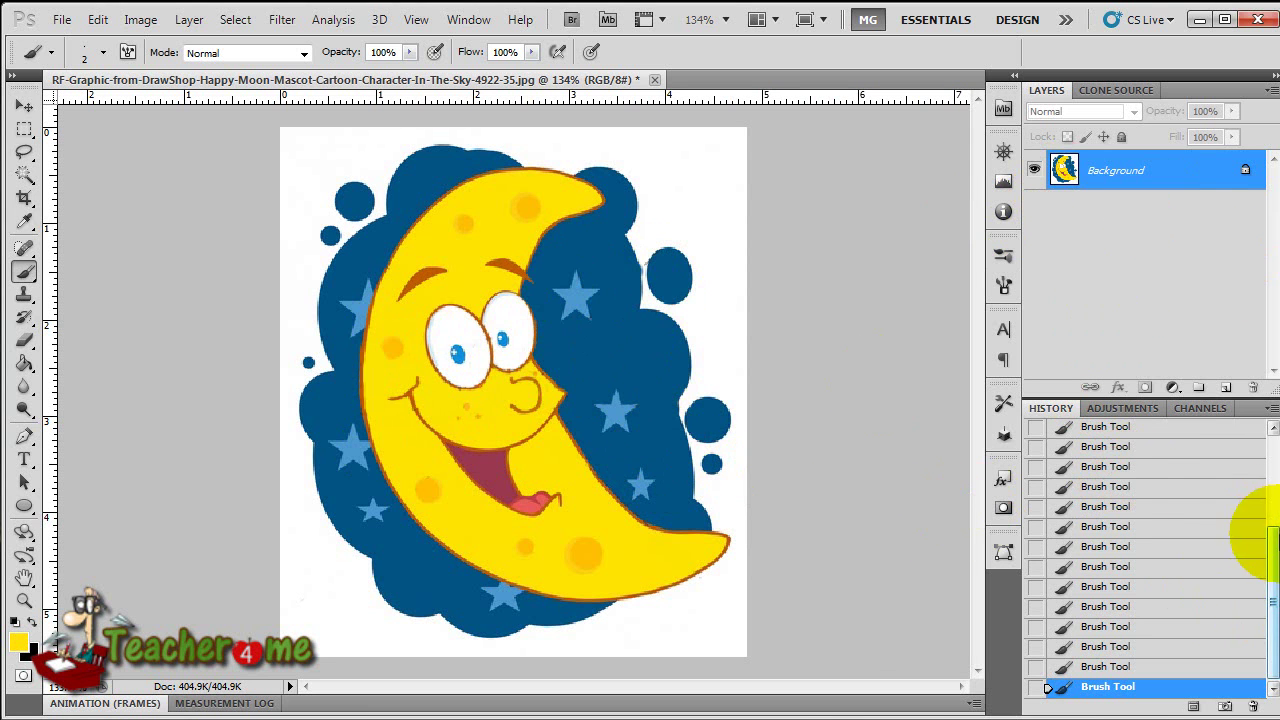
{"action": "scroll", "coordinate": [1257, 528], "scroll_direction": "up", "scroll_amount": 5}
{"action": "left_click", "coordinate": [1227, 447]}
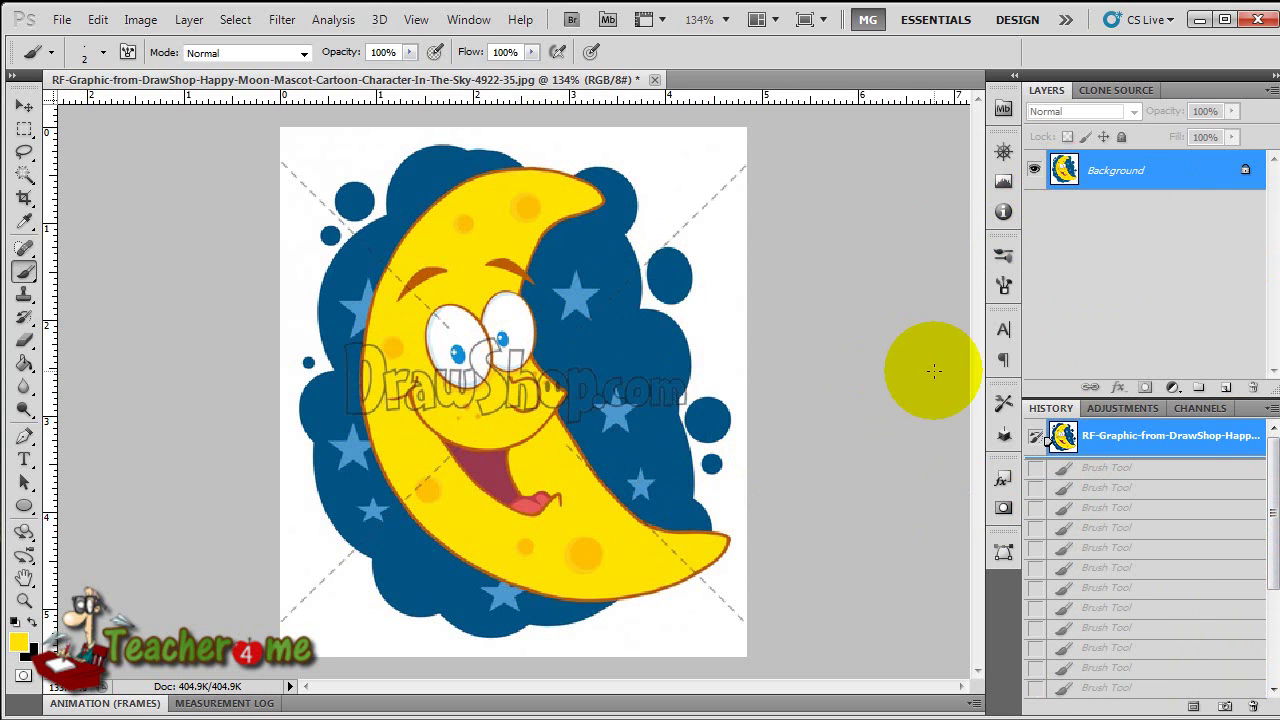
{"action": "left_click", "coordinate": [653, 80]}
{"action": "left_click", "coordinate": [630, 308]}
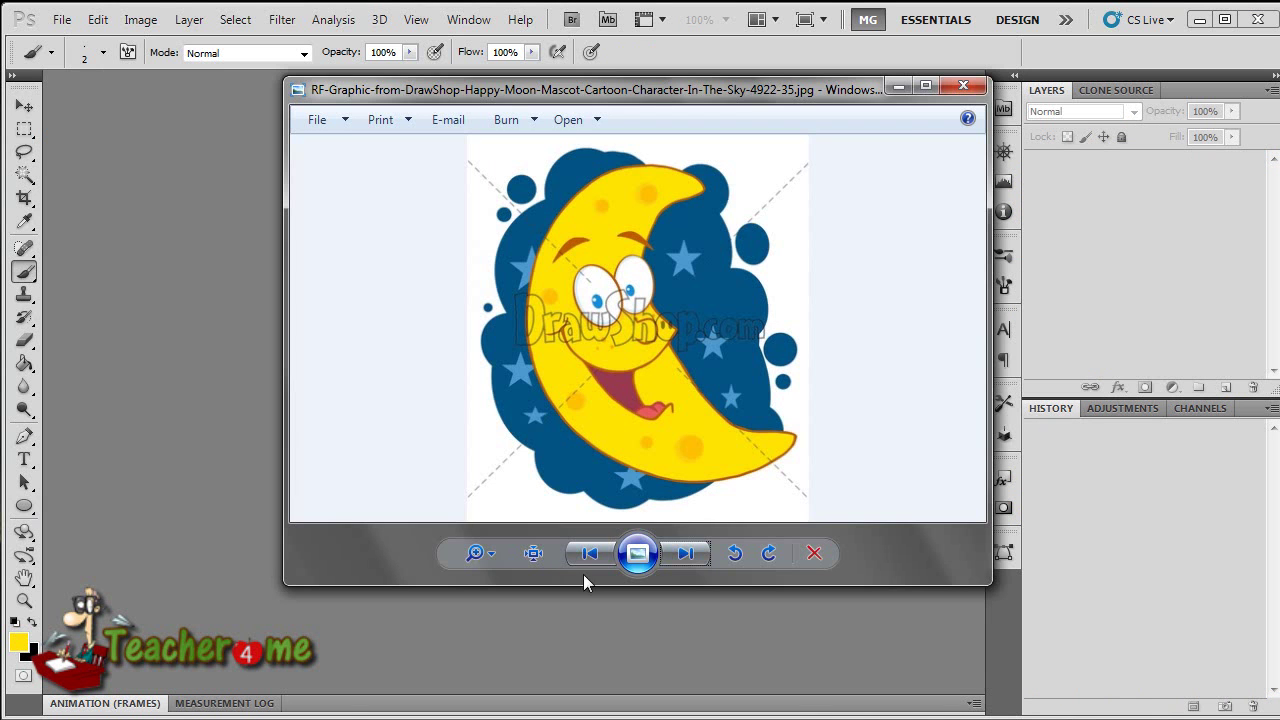
Step: Preview the Christmas tree picture's watermark in Windows Photo Viewer, and open RosetteChristmasTree5Watermark.jpg in Photoshop
{"action": "left_click", "coordinate": [680, 558]}
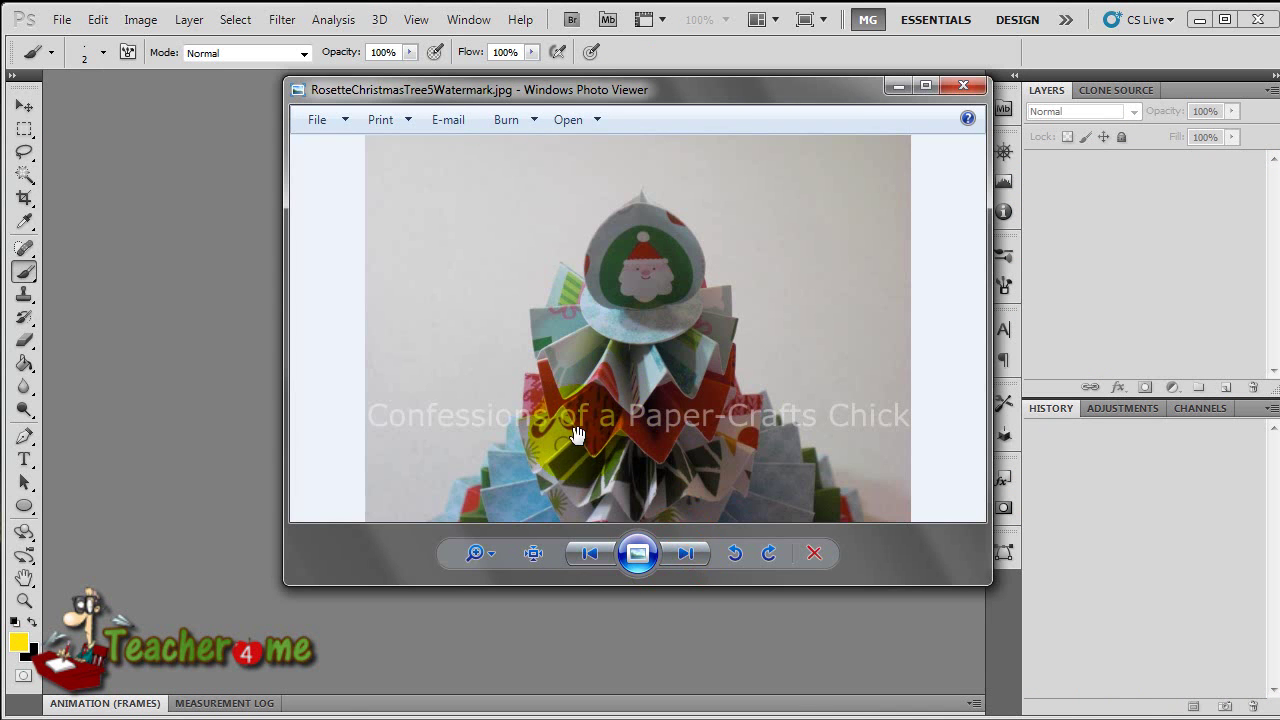
{"action": "scroll", "coordinate": [578, 434], "scroll_direction": "up", "scroll_amount": 5}
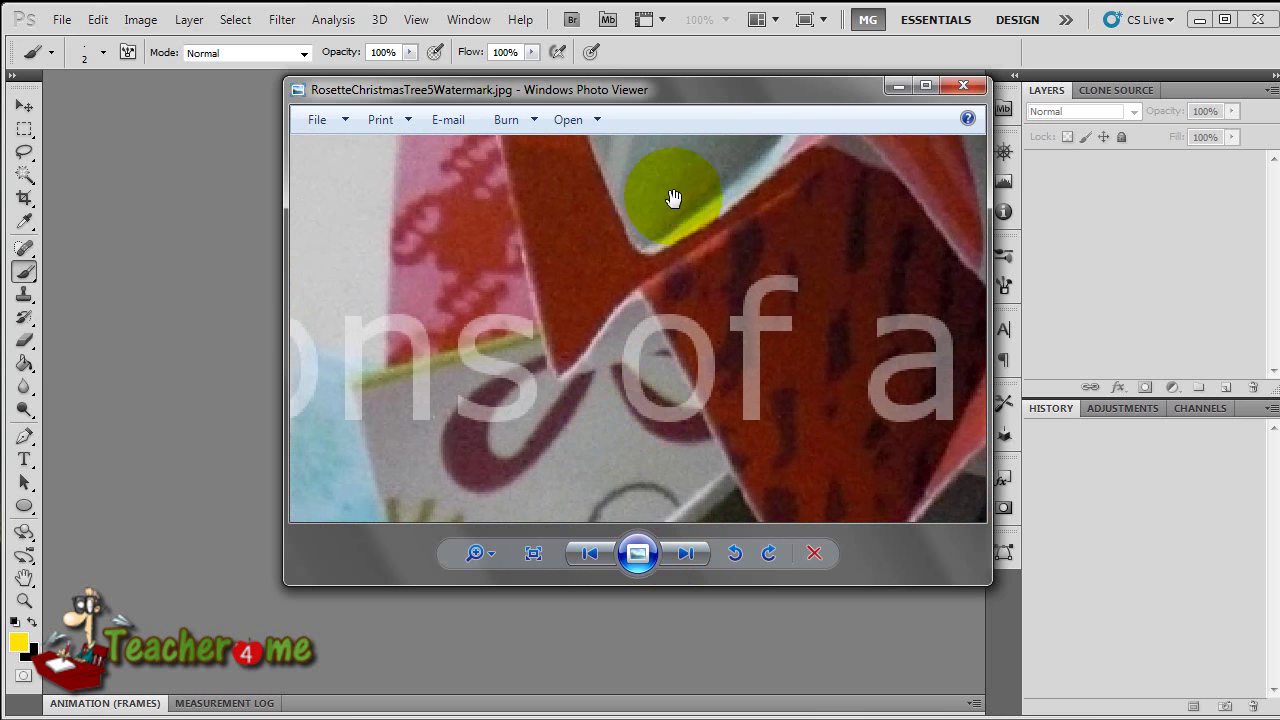
{"action": "left_click", "coordinate": [905, 86]}
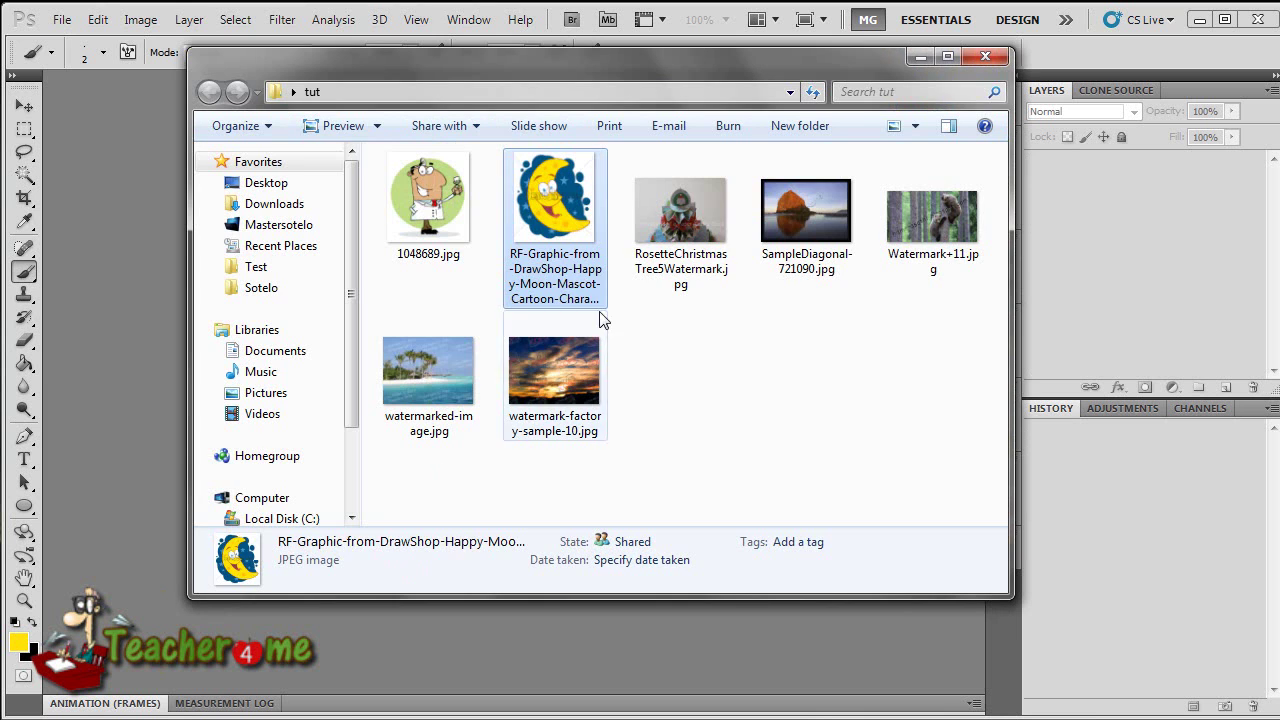
{"action": "left_click_drag", "start_coordinate": [690, 222], "coordinate": [384, 371]}
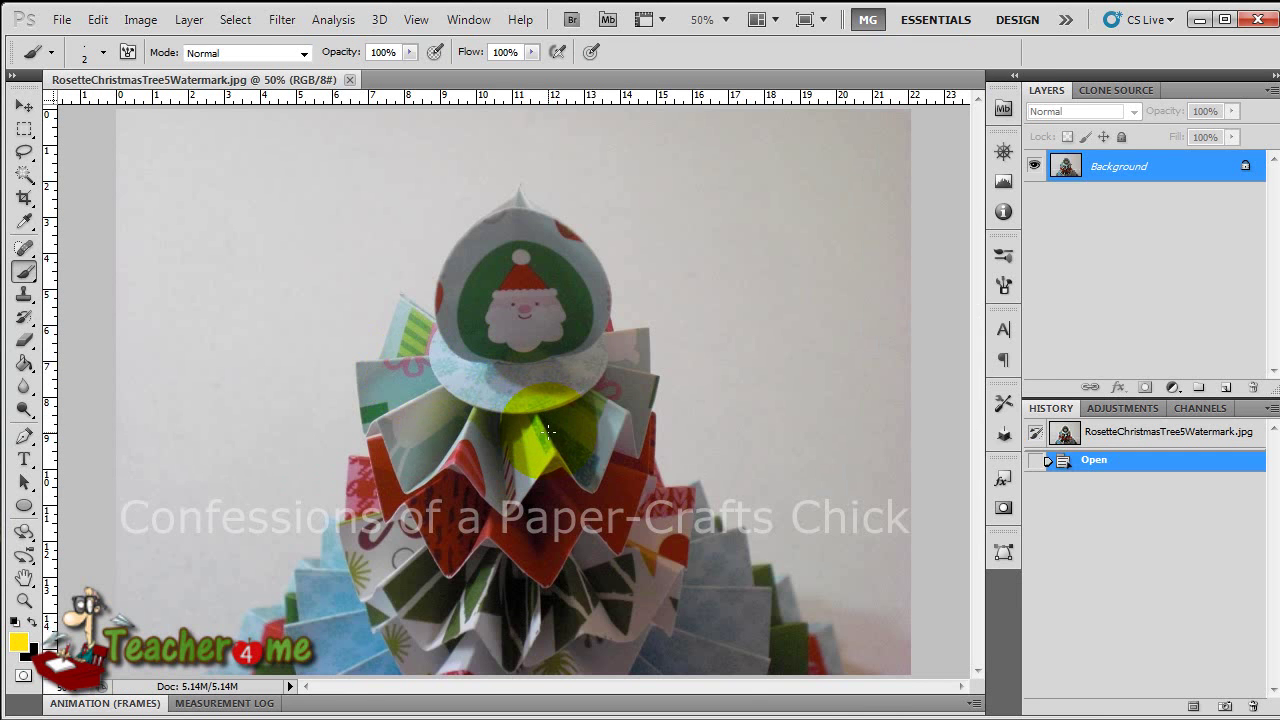
Step: Set the brush size to 44 px, try a yellow stroke on the gray wall above the watermark, and undo it
{"action": "scroll", "coordinate": [214, 523], "scroll_direction": "up", "scroll_amount": 3}
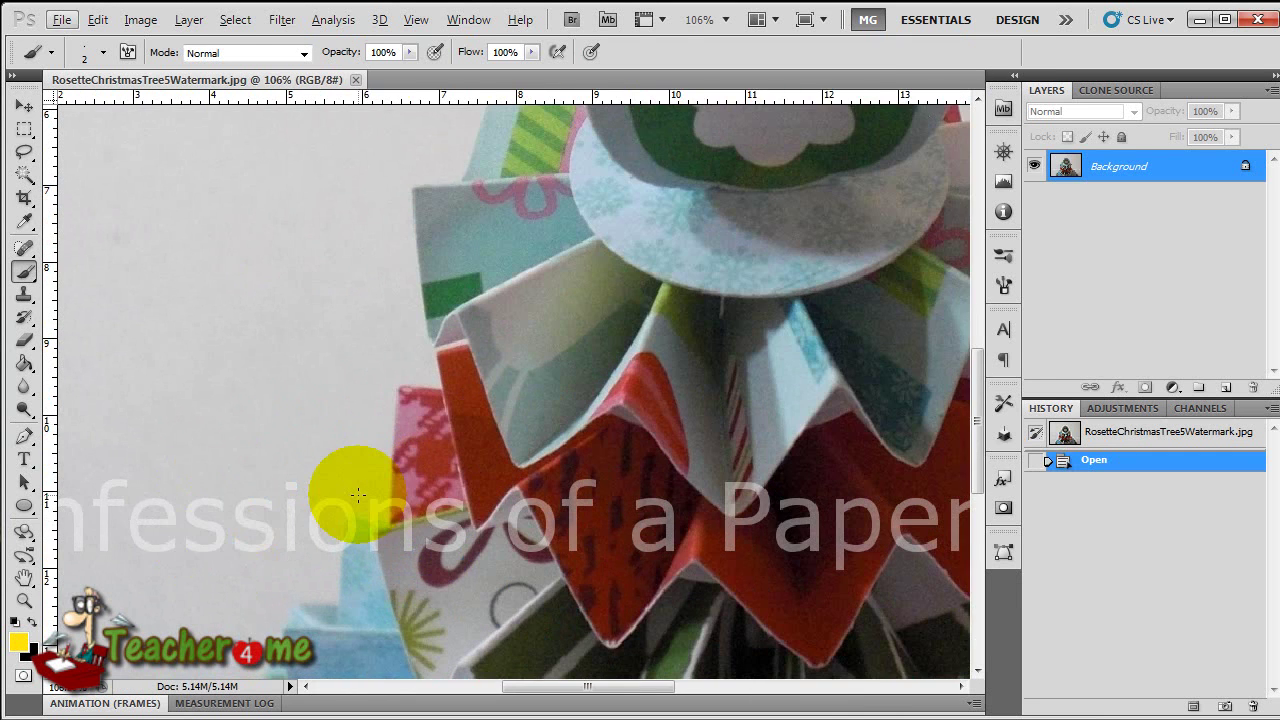
{"action": "scroll", "coordinate": [300, 505], "scroll_direction": "up", "scroll_amount": 2}
{"action": "scroll", "coordinate": [326, 472], "scroll_direction": "left", "scroll_amount": 2}
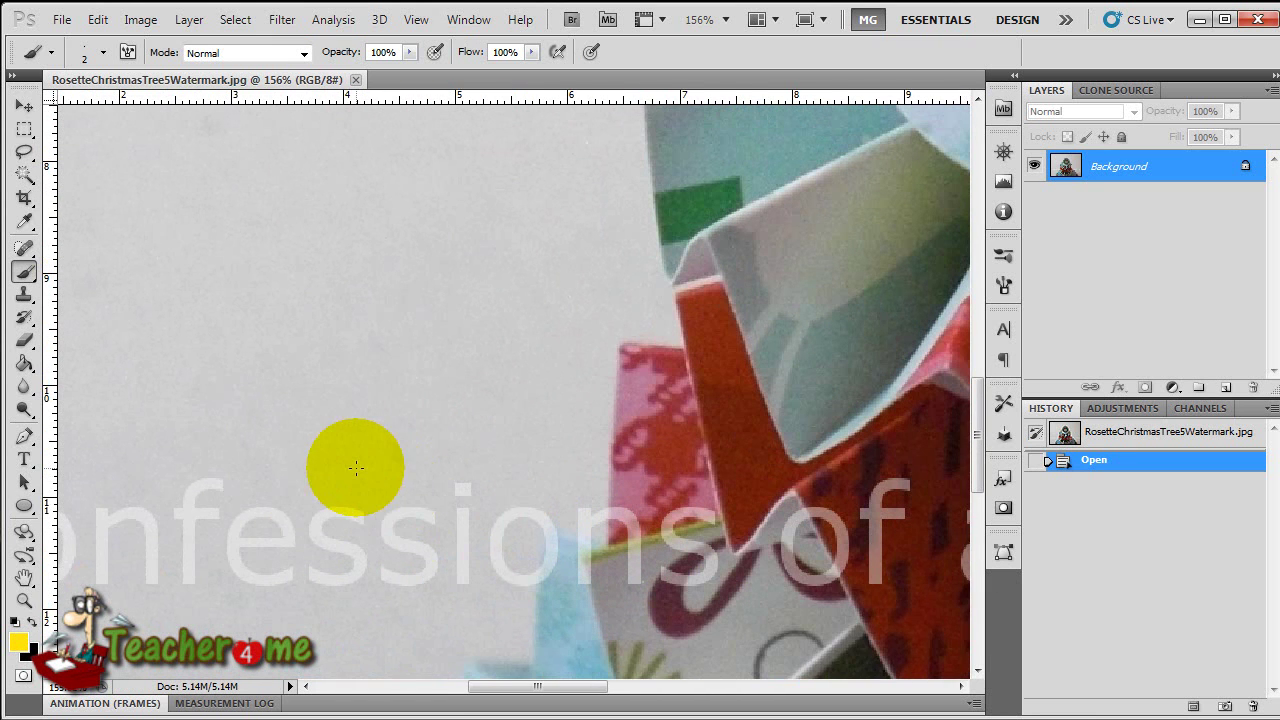
{"action": "right_click", "coordinate": [352, 406]}
{"action": "type", "text": "44"}
{"action": "key", "text": "Return"}
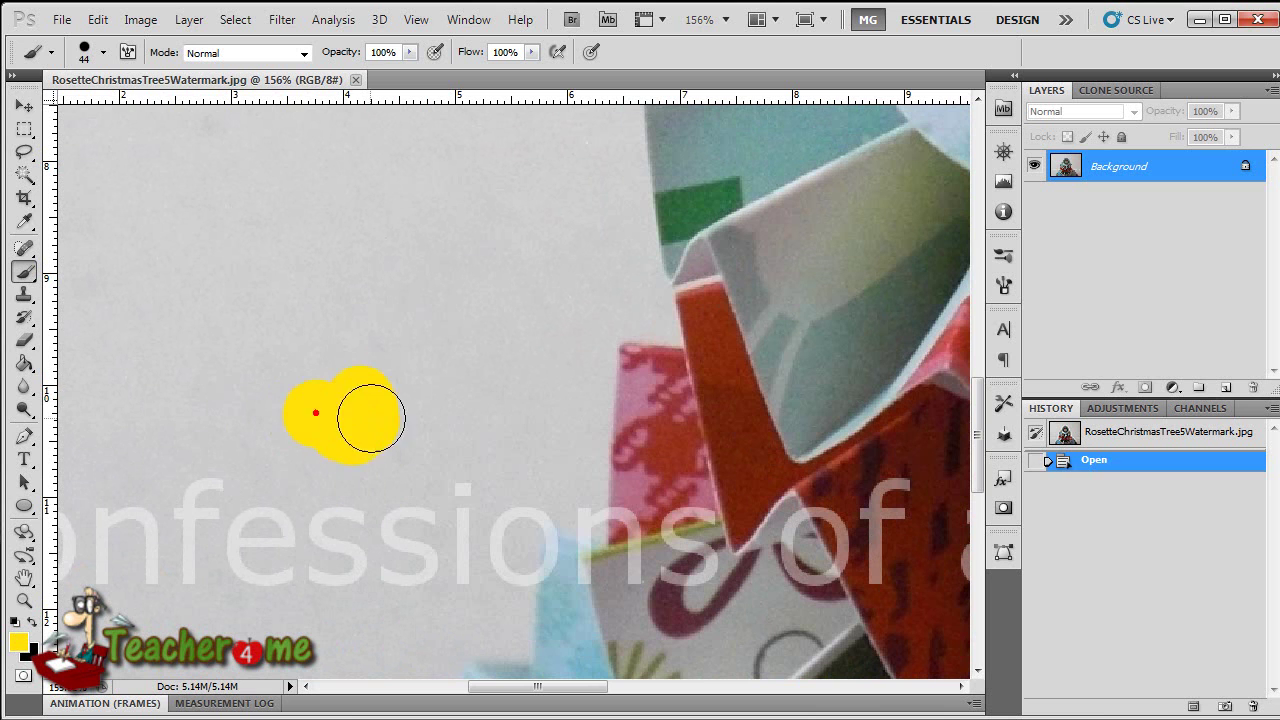
{"action": "left_click", "coordinate": [360, 424]}
{"action": "key", "text": "ctrl+z"}
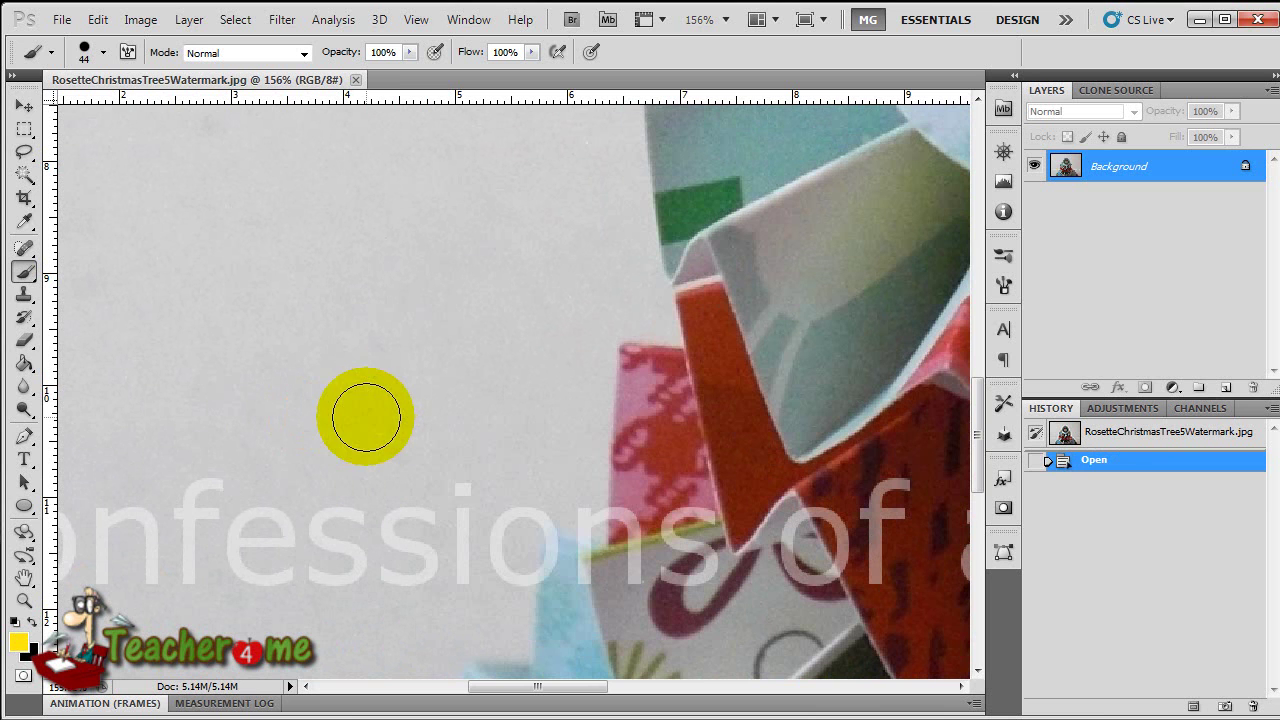
Step: Try to cover the first watermark letters on the wall with sampled light gray and the 44 px brush
{"action": "mouse_move", "coordinate": [445, 569]}
{"action": "left_mouse_down"}
{"action": "mouse_move", "coordinate": [297, 647]}
{"action": "mouse_move", "coordinate": [243, 560]}
{"action": "mouse_move", "coordinate": [213, 388]}
{"action": "mouse_move", "coordinate": [116, 529]}
{"action": "mouse_move", "coordinate": [143, 586]}
{"action": "left_mouse_up"}
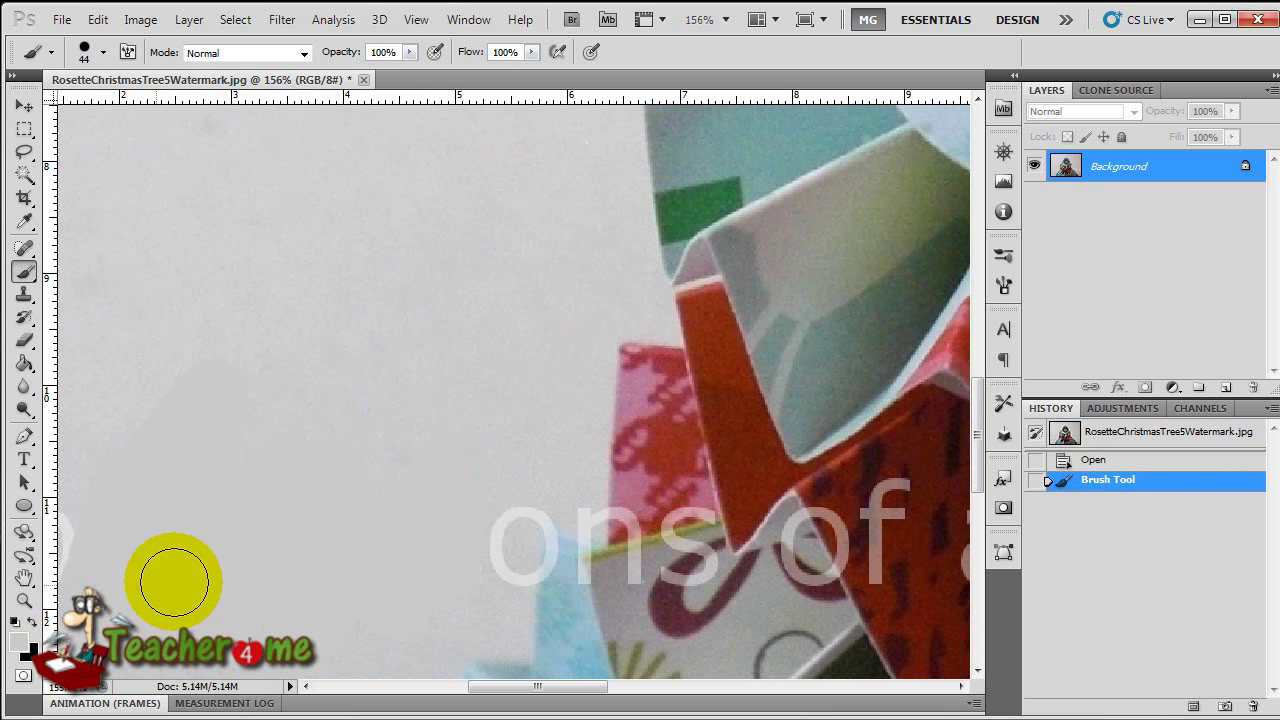
{"action": "key", "text": "ctrl+0"}
{"action": "mouse_move", "coordinate": [141, 504]}
{"action": "left_mouse_down"}
{"action": "mouse_move", "coordinate": [169, 516]}
{"action": "mouse_move", "coordinate": [133, 509]}
{"action": "mouse_move", "coordinate": [125, 492]}
{"action": "mouse_move", "coordinate": [113, 532]}
{"action": "mouse_move", "coordinate": [165, 525]}
{"action": "left_mouse_up"}
{"action": "scroll", "coordinate": [339, 531], "scroll_direction": "down", "scroll_amount": 3}
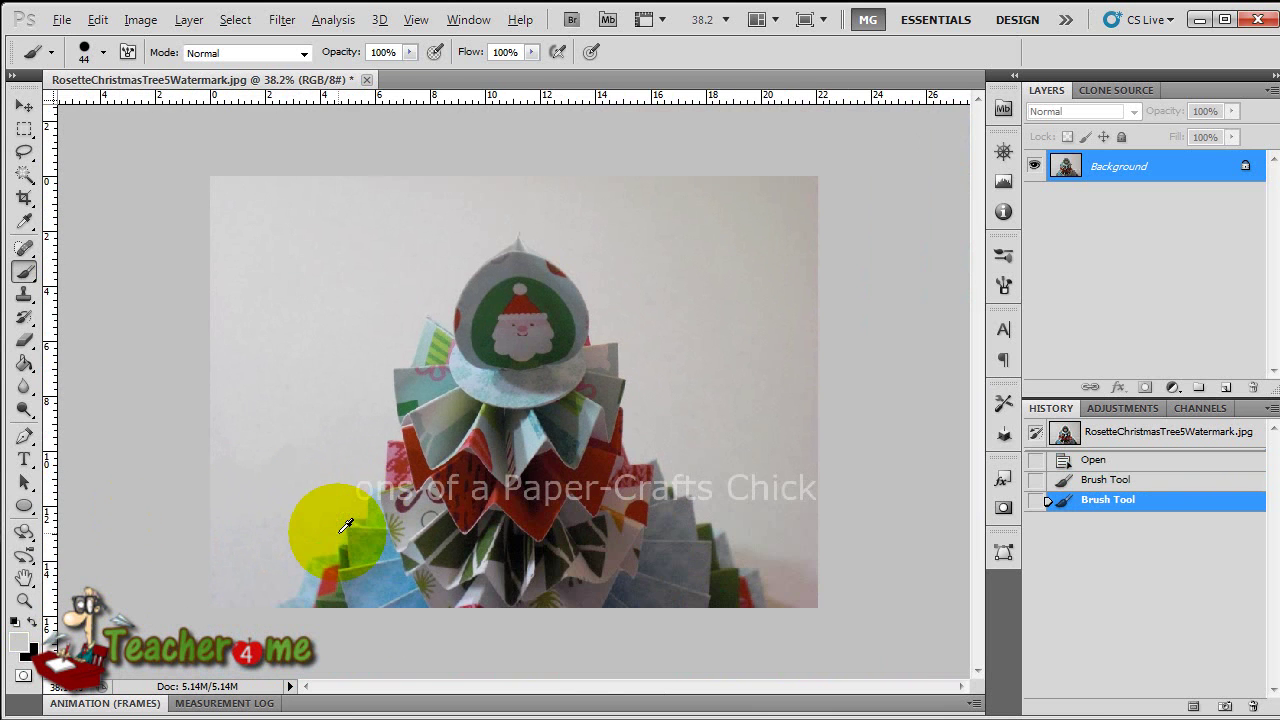
{"action": "scroll", "coordinate": [347, 525], "scroll_direction": "down", "scroll_amount": 2}
{"action": "scroll", "coordinate": [349, 523], "scroll_direction": "up", "scroll_amount": 3}
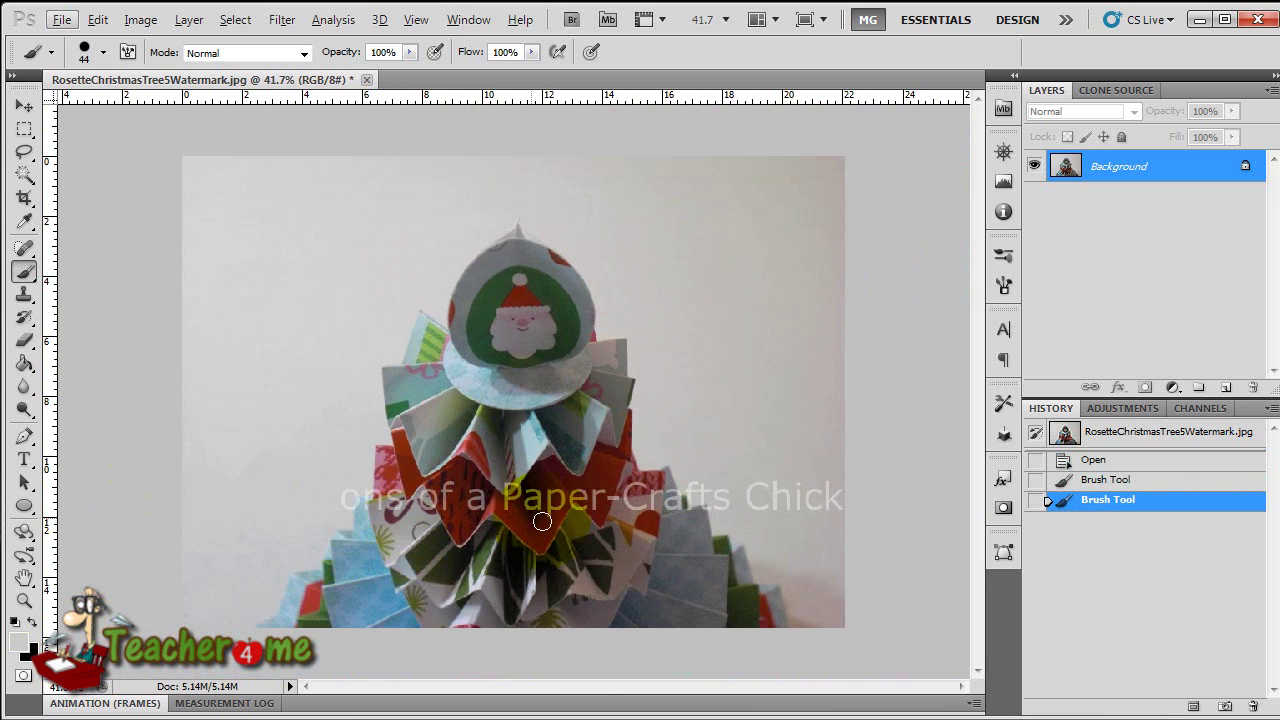
{"action": "left_click_drag", "start_coordinate": [362, 473], "coordinate": [362, 473]}
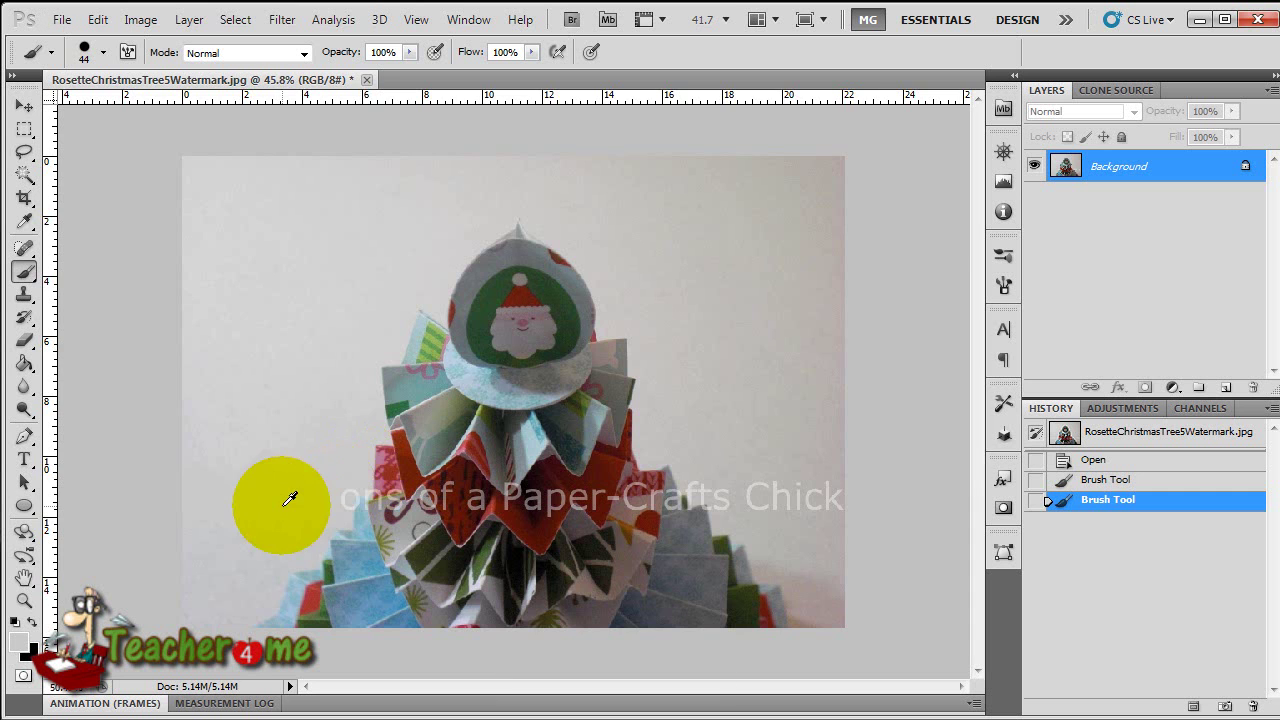
{"action": "scroll", "coordinate": [290, 510], "scroll_direction": "up", "scroll_amount": 4}
{"action": "scroll", "coordinate": [318, 543], "scroll_direction": "up", "scroll_amount": 3}
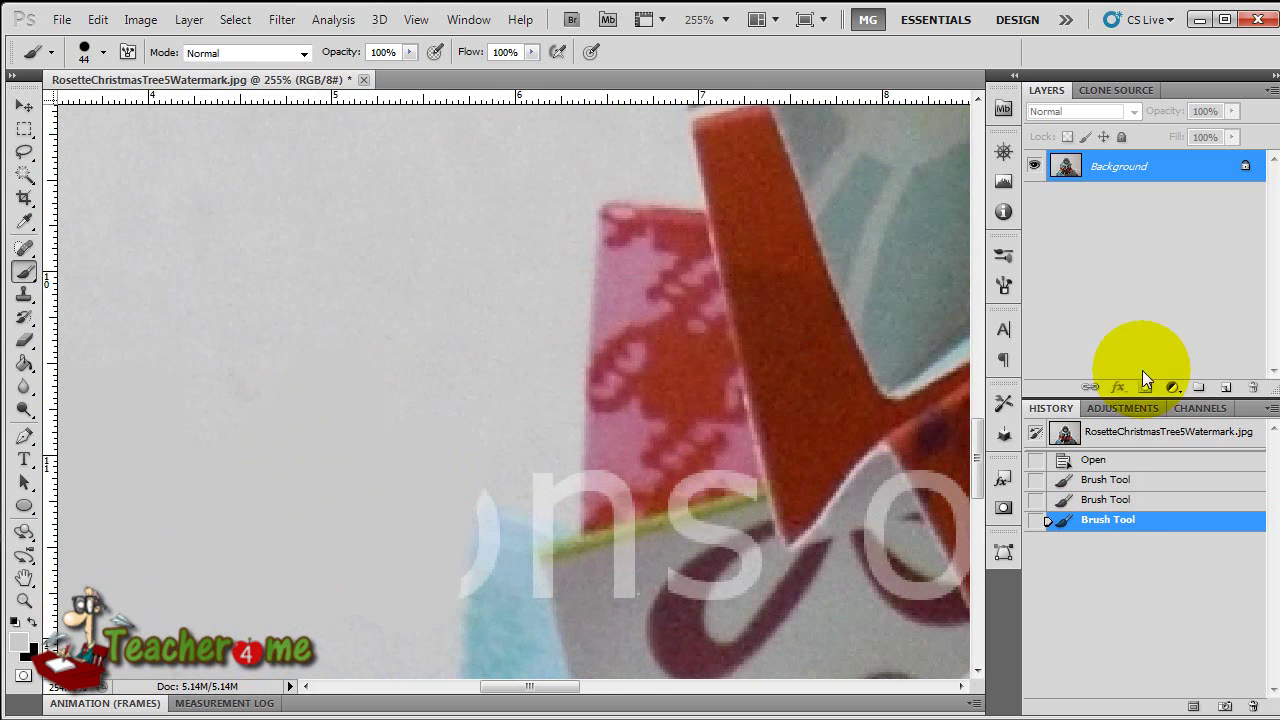
Step: Revert the tree image to its opening history snapshot and convert the locked Background into a regular layer
{"action": "left_click", "coordinate": [1133, 437]}
{"action": "scroll", "coordinate": [381, 428], "scroll_direction": "down", "scroll_amount": 7}
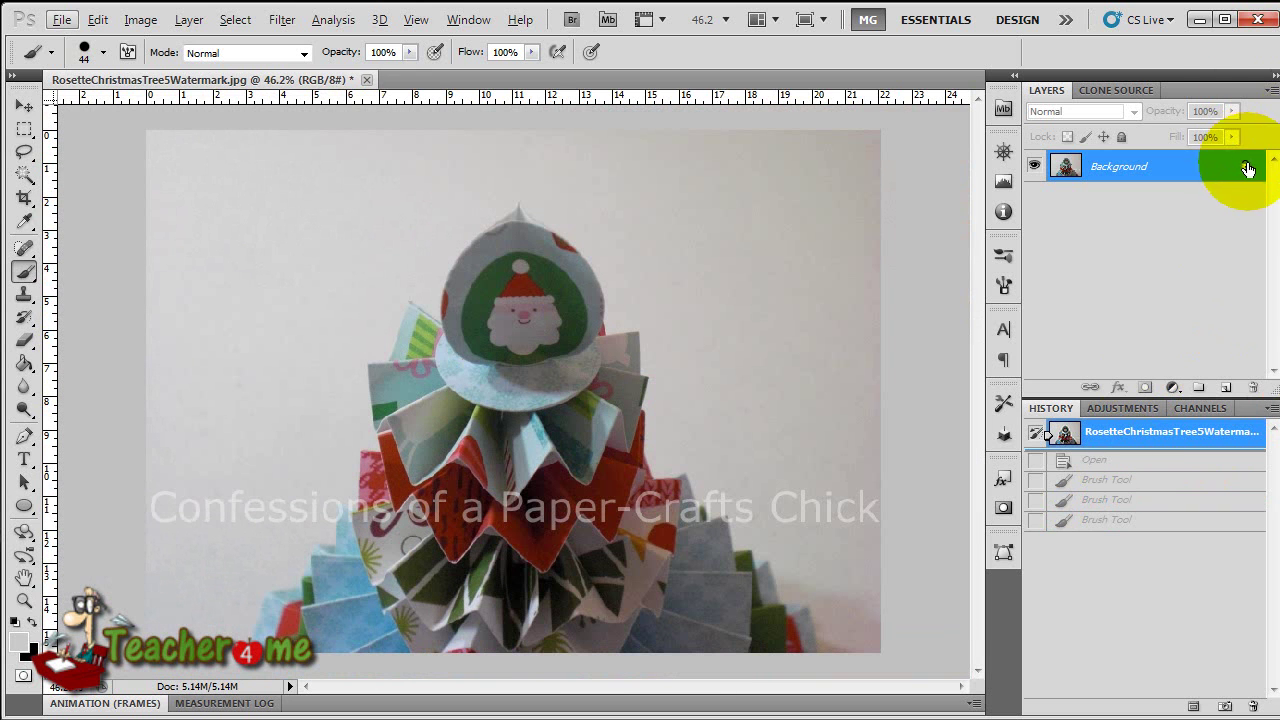
{"action": "left_click_drag", "start_coordinate": [1247, 168], "coordinate": [1252, 386]}
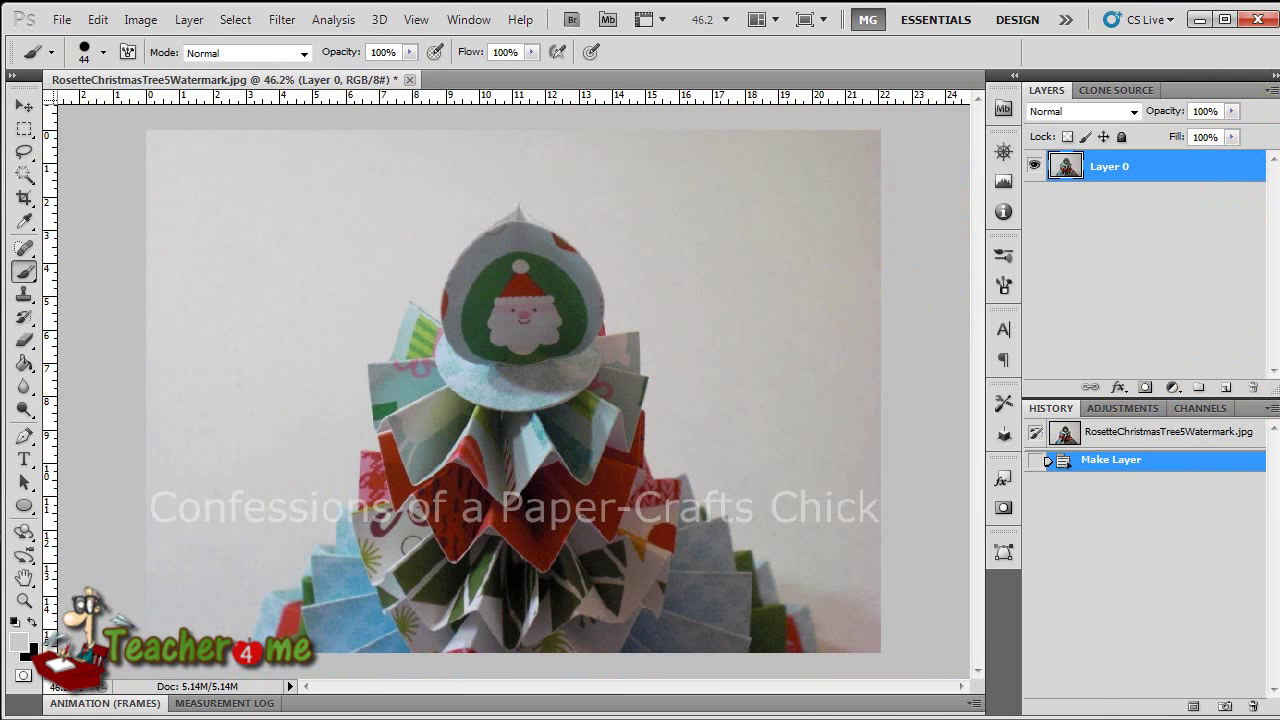
Step: Heal the watermark letters "Confessio" on the wall beside the tree with a 65 px Spot Healing Brush in Content-Aware mode
{"action": "left_click", "coordinate": [24, 293]}
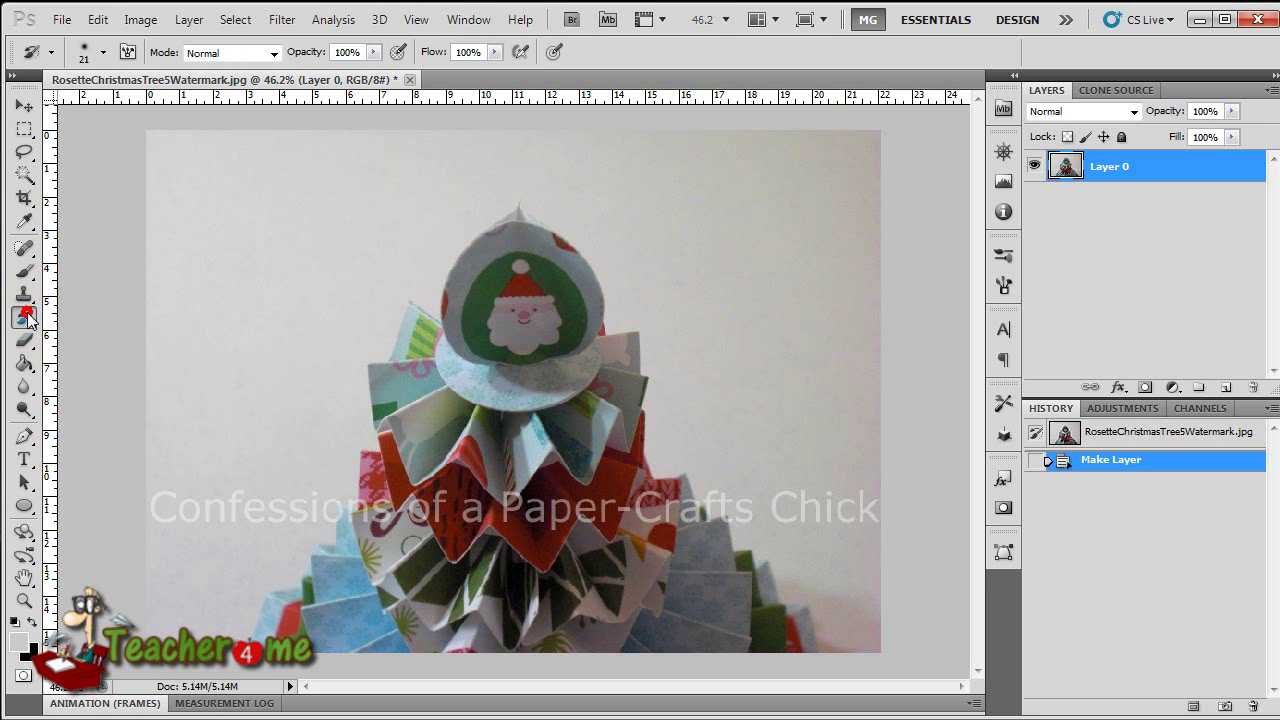
{"action": "left_click", "coordinate": [26, 249]}
{"action": "left_click", "coordinate": [26, 250]}
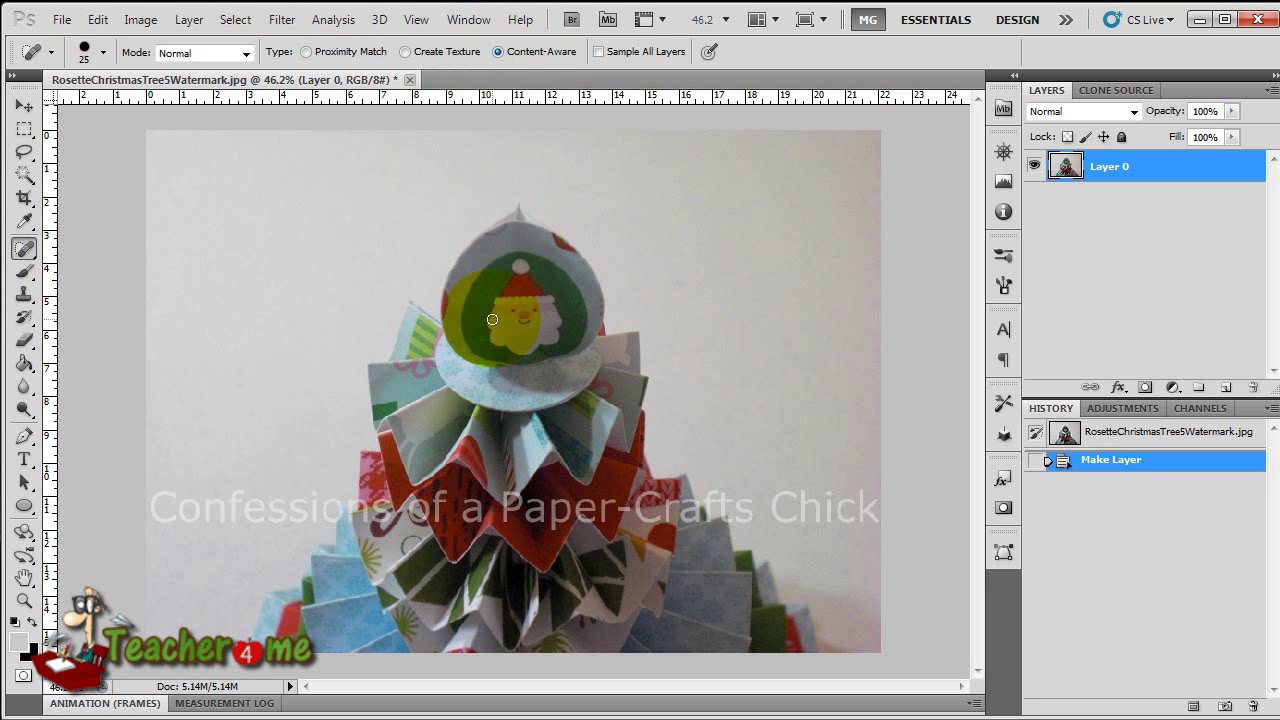
{"action": "right_click", "coordinate": [277, 464]}
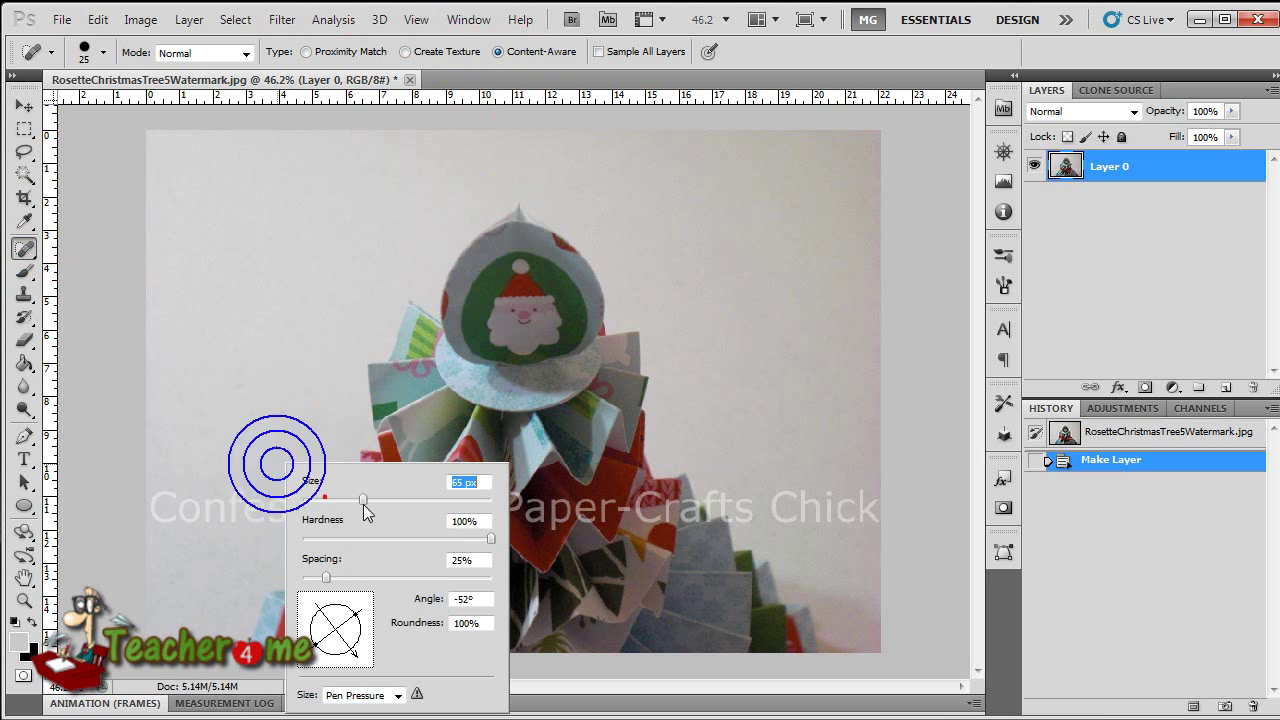
{"action": "left_click", "coordinate": [167, 486]}
{"action": "mouse_move", "coordinate": [169, 515]}
{"action": "left_mouse_down"}
{"action": "mouse_move", "coordinate": [226, 495]}
{"action": "mouse_move", "coordinate": [248, 522]}
{"action": "mouse_move", "coordinate": [260, 494]}
{"action": "mouse_move", "coordinate": [300, 522]}
{"action": "mouse_move", "coordinate": [326, 503]}
{"action": "mouse_move", "coordinate": [205, 550]}
{"action": "left_mouse_up"}
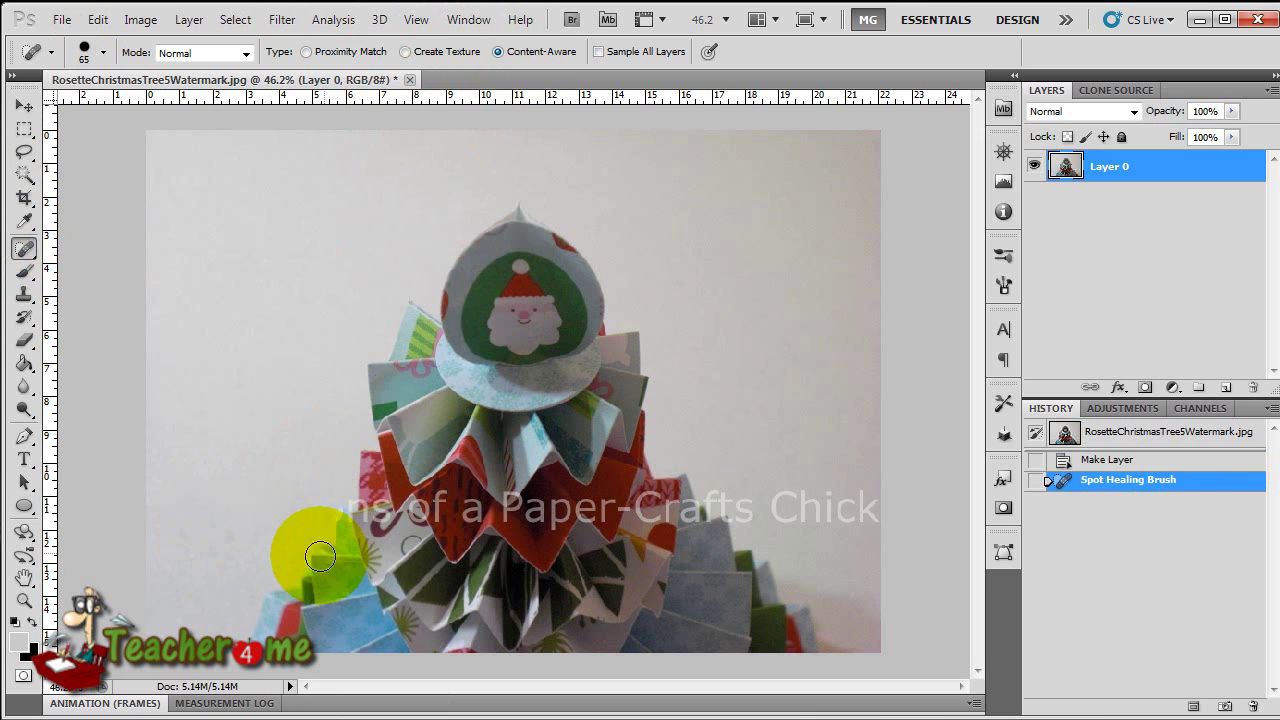
Step: Heal the watermark letters "fts" and "Chick" on the wall beside the tree with the 65 px Spot Healing Brush
{"action": "mouse_move", "coordinate": [858, 486]}
{"action": "left_mouse_down"}
{"action": "mouse_move", "coordinate": [876, 523]}
{"action": "mouse_move", "coordinate": [848, 490]}
{"action": "mouse_move", "coordinate": [847, 522]}
{"action": "mouse_move", "coordinate": [831, 492]}
{"action": "mouse_move", "coordinate": [825, 516]}
{"action": "mouse_move", "coordinate": [780, 506]}
{"action": "mouse_move", "coordinate": [809, 531]}
{"action": "left_mouse_up"}
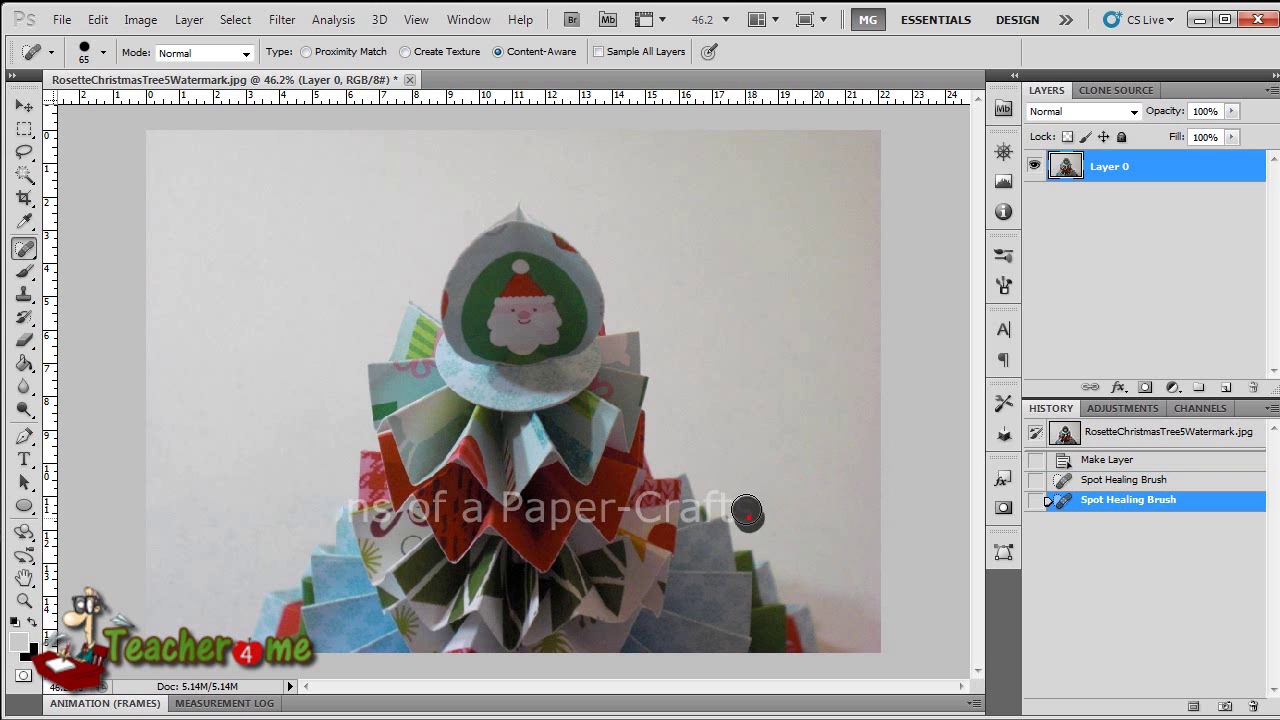
{"action": "left_click_drag", "start_coordinate": [724, 497], "coordinate": [755, 512]}
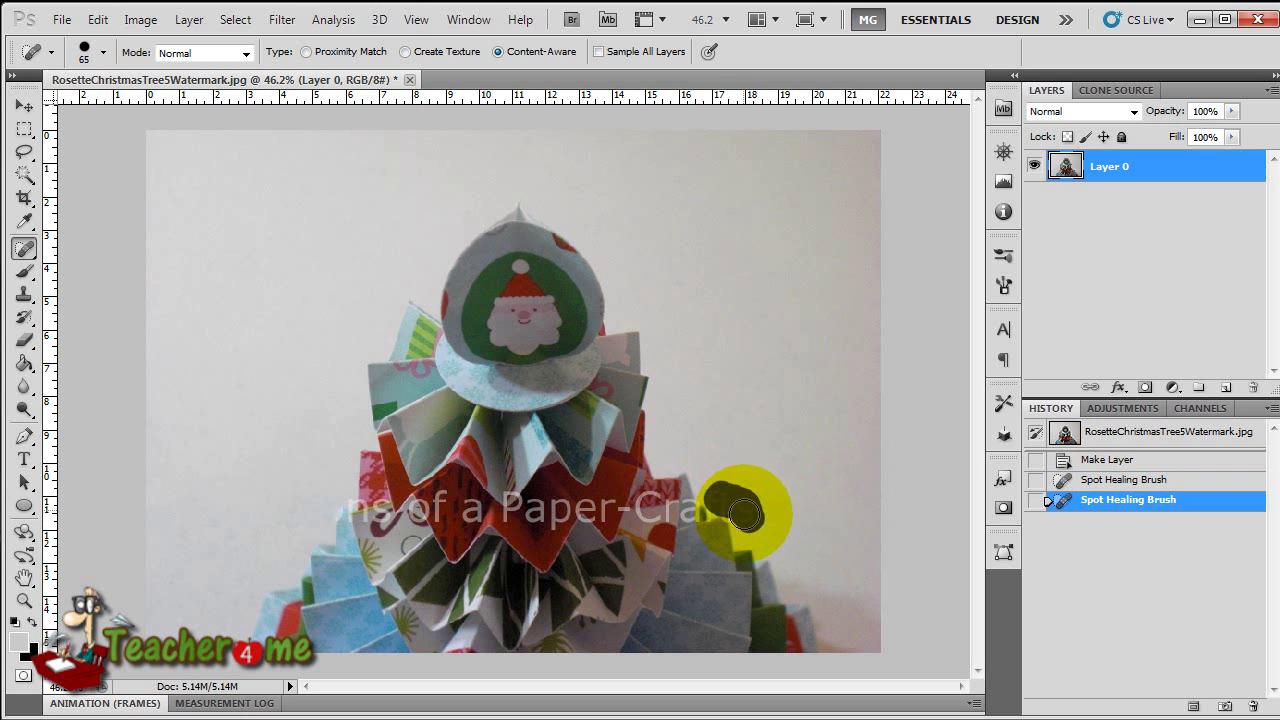
Step: Enlarge the brush to 98 px, try healing the remaining watermark across the tree in one stroke, and undo it
{"action": "right_click", "coordinate": [768, 491]}
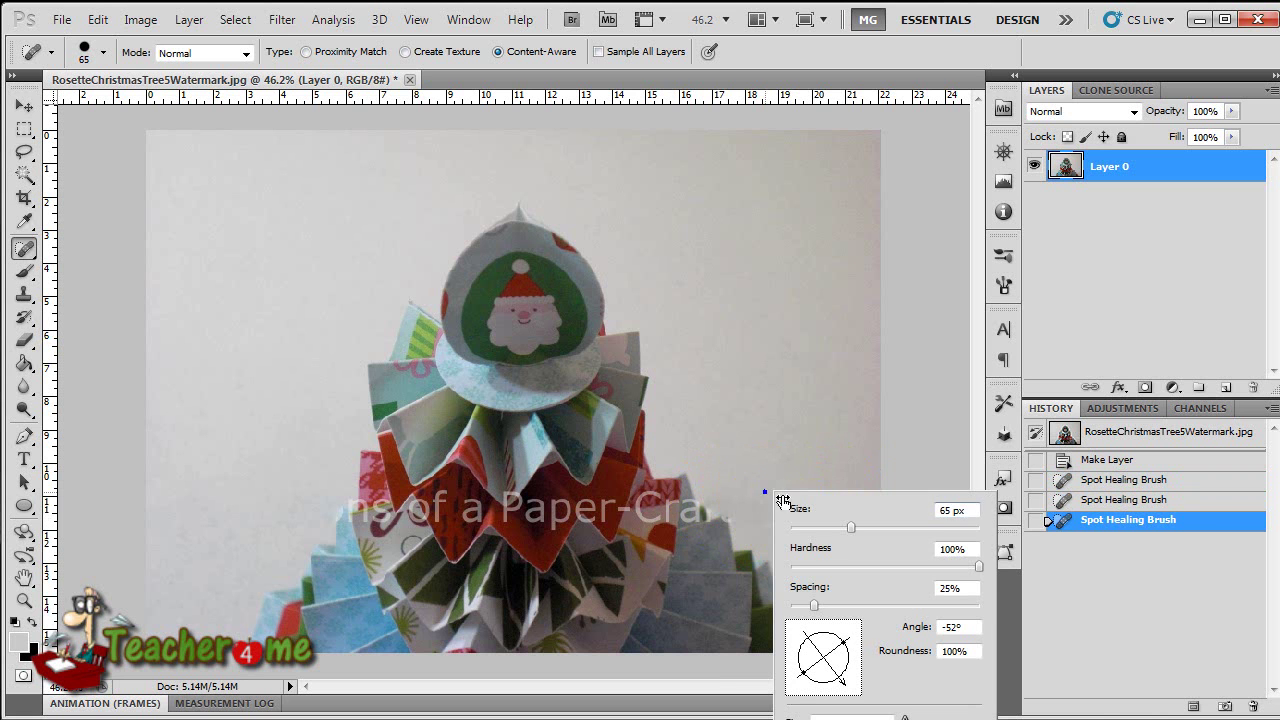
{"action": "left_click_drag", "start_coordinate": [852, 528], "coordinate": [859, 527]}
{"action": "left_click_drag", "start_coordinate": [333, 507], "coordinate": [742, 508]}
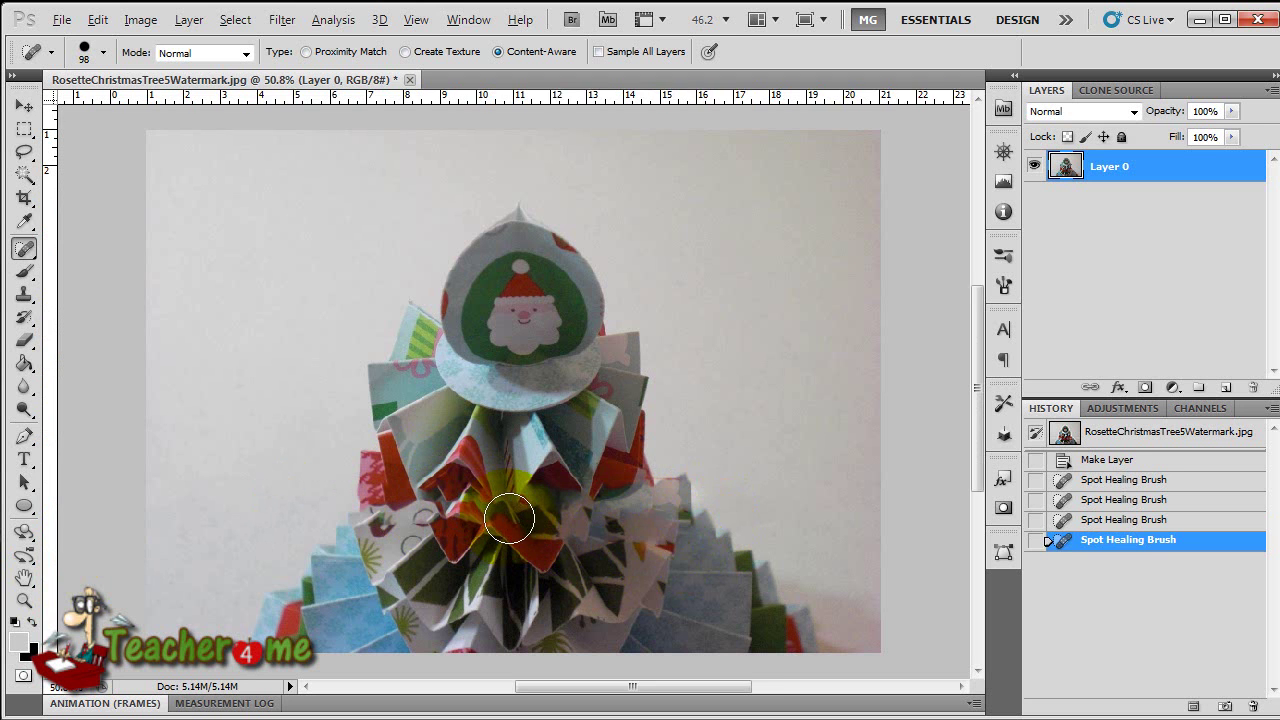
{"action": "scroll", "coordinate": [506, 516], "scroll_direction": "up", "scroll_amount": 5}
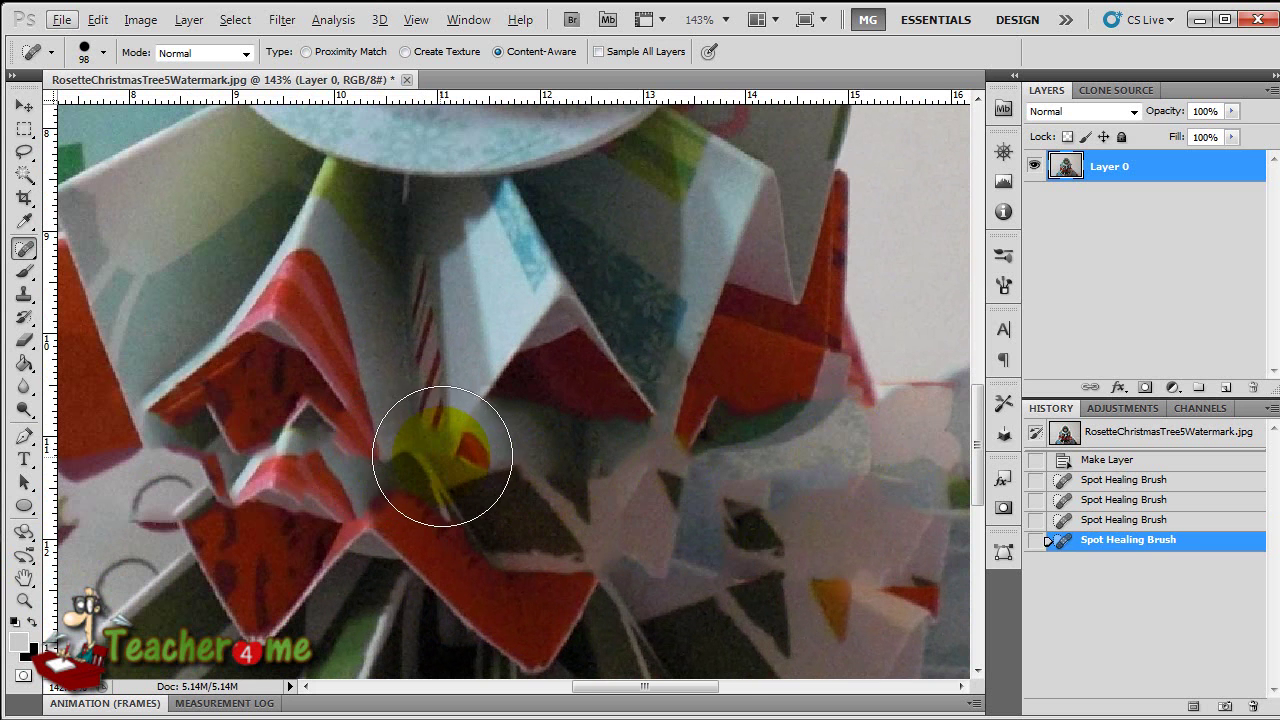
{"action": "scroll", "coordinate": [457, 449], "scroll_direction": "down", "scroll_amount": 3}
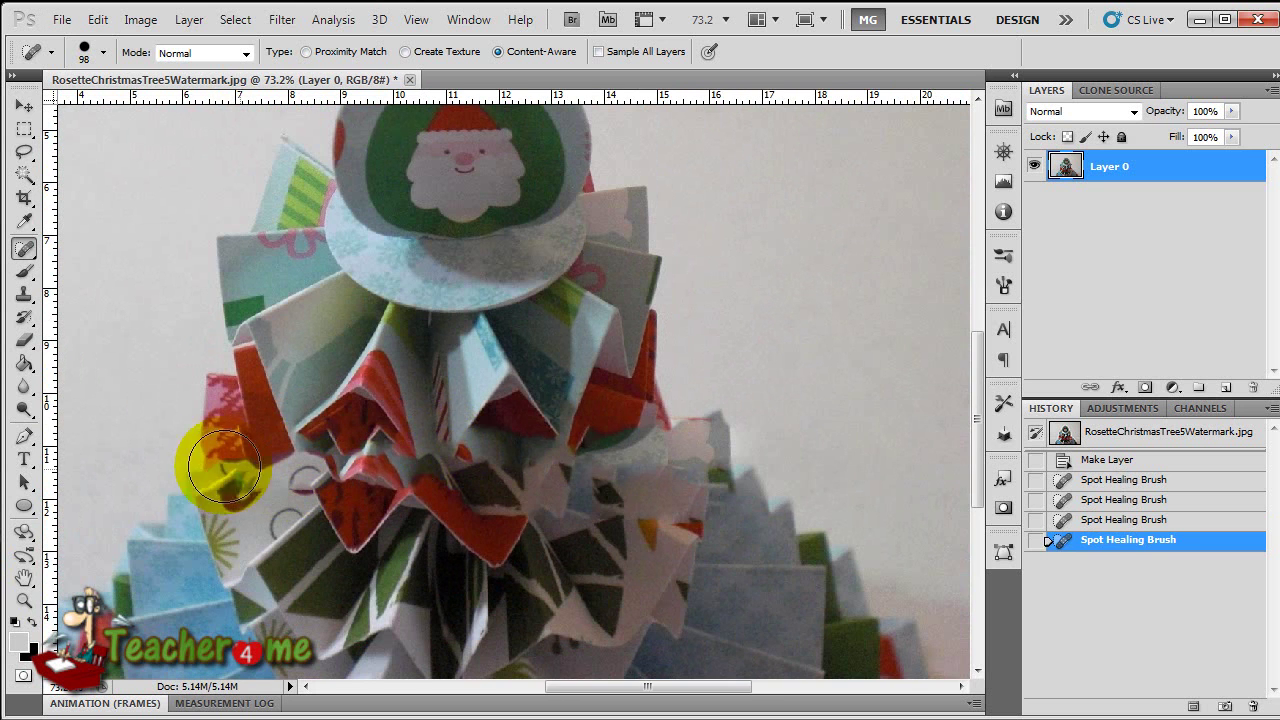
{"action": "key", "text": "ctrl+z"}
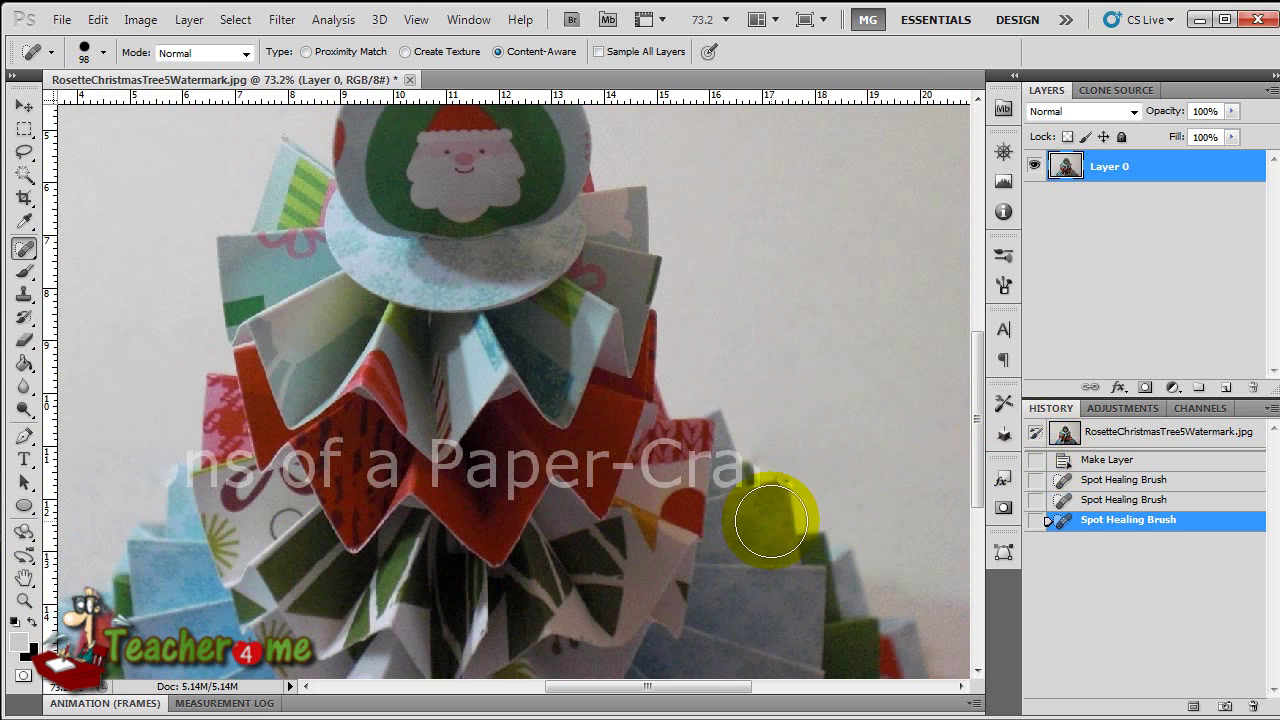
Step: Reduce the brush to 30 px, try healing the letter "f" on the dark red fold, and undo the stroke
{"action": "scroll", "coordinate": [320, 470], "scroll_direction": "up", "scroll_amount": 4}
{"action": "key", "text": "bracketleft"}
{"action": "key", "text": "bracketleft"}
{"action": "key", "text": "bracketleft"}
{"action": "scroll", "coordinate": [330, 465], "scroll_direction": "up", "scroll_amount": 2}
{"action": "key", "text": "bracketleft"}
{"action": "key", "text": "bracketleft"}
{"action": "key", "text": "bracketleft"}
{"action": "key", "text": "bracketleft"}
{"action": "mouse_move", "coordinate": [419, 476]}
{"action": "left_mouse_down"}
{"action": "mouse_move", "coordinate": [423, 386]}
{"action": "mouse_move", "coordinate": [527, 313]}
{"action": "mouse_move", "coordinate": [491, 434]}
{"action": "left_mouse_up"}
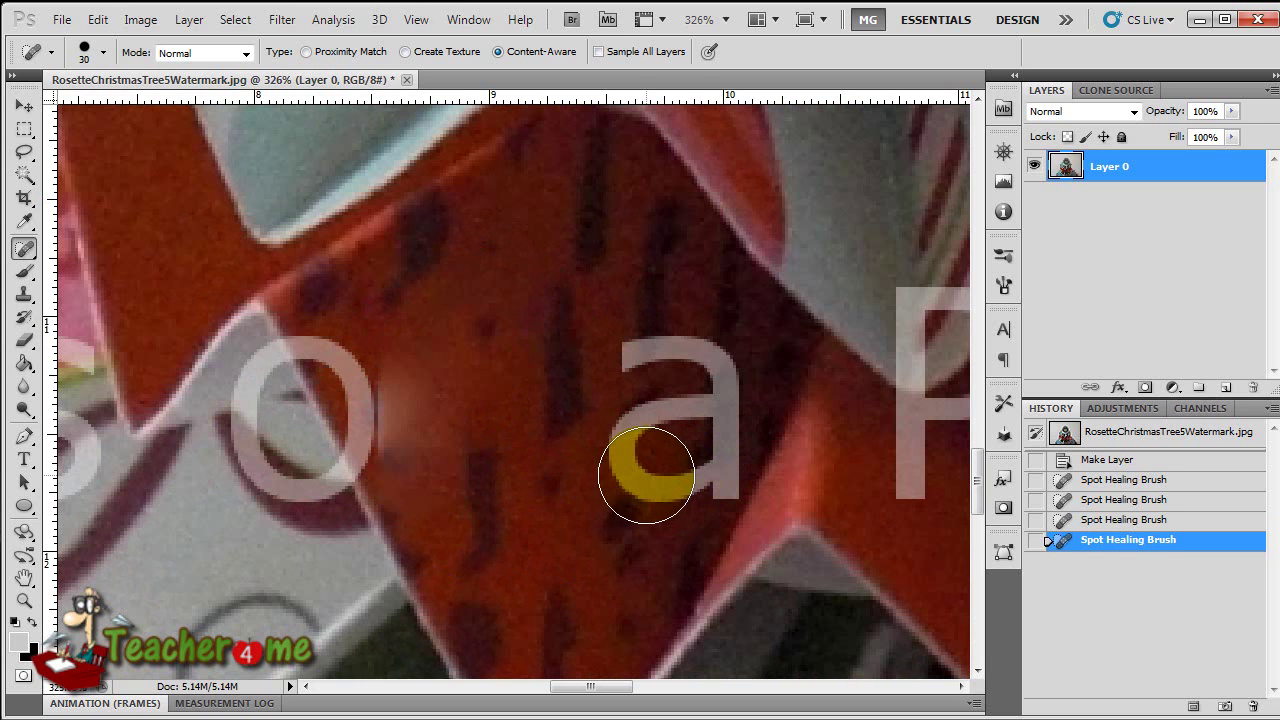
{"action": "key", "text": "ctrl+z"}
Step: Heal the letters "of a" letter by letter on the spotted red fold with the 30 px brush
{"action": "mouse_move", "coordinate": [455, 500]}
{"action": "left_mouse_down"}
{"action": "mouse_move", "coordinate": [433, 352]}
{"action": "mouse_move", "coordinate": [442, 318]}
{"action": "mouse_move", "coordinate": [471, 309]}
{"action": "left_mouse_up"}
{"action": "mouse_move", "coordinate": [632, 358]}
{"action": "left_mouse_down"}
{"action": "mouse_move", "coordinate": [694, 363]}
{"action": "mouse_move", "coordinate": [709, 414]}
{"action": "mouse_move", "coordinate": [634, 471]}
{"action": "mouse_move", "coordinate": [696, 463]}
{"action": "mouse_move", "coordinate": [700, 478]}
{"action": "left_mouse_up"}
{"action": "mouse_move", "coordinate": [330, 468]}
{"action": "left_mouse_down"}
{"action": "mouse_move", "coordinate": [350, 485]}
{"action": "mouse_move", "coordinate": [340, 423]}
{"action": "mouse_move", "coordinate": [370, 434]}
{"action": "mouse_move", "coordinate": [365, 405]}
{"action": "mouse_move", "coordinate": [240, 365]}
{"action": "mouse_move", "coordinate": [397, 503]}
{"action": "left_mouse_up"}
{"action": "left_click", "coordinate": [297, 427]}
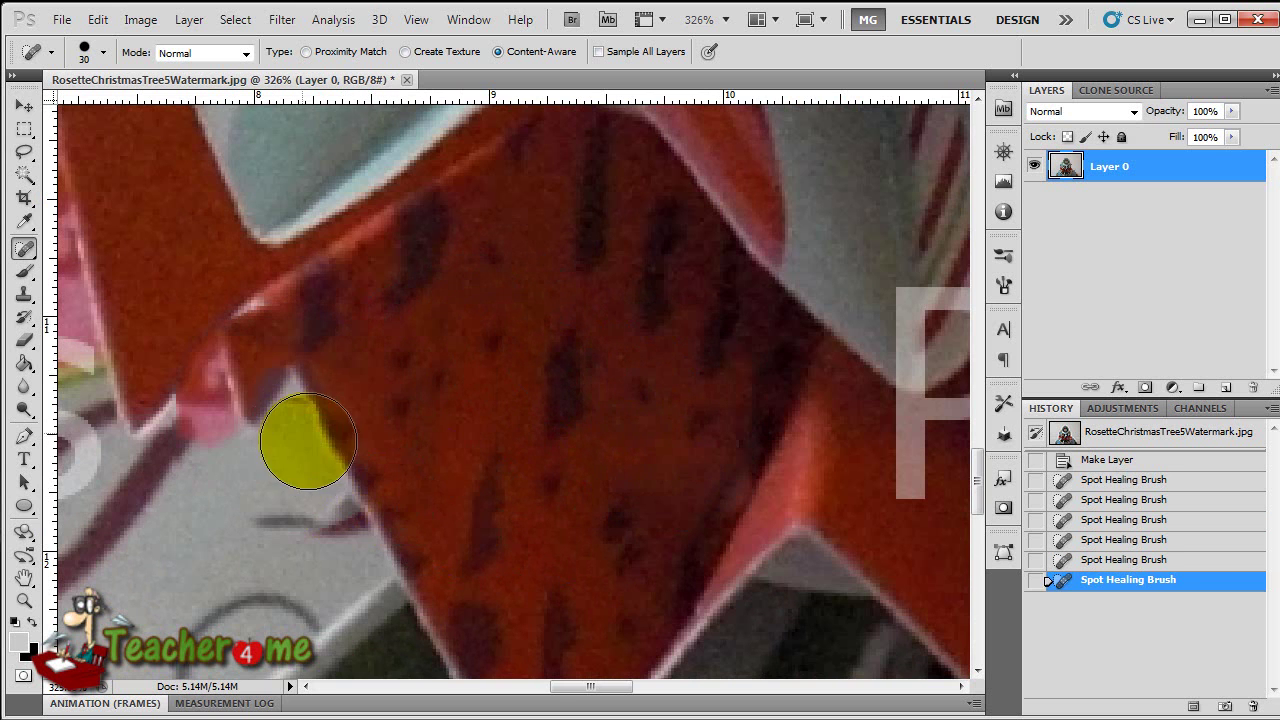
Step: Heal the letters "Pap" of the word "Paper" on the dark red center fold
{"action": "scroll", "coordinate": [414, 509], "scroll_direction": "down", "scroll_amount": 5}
{"action": "scroll", "coordinate": [566, 522], "scroll_direction": "up", "scroll_amount": 4}
{"action": "mouse_move", "coordinate": [570, 440]}
{"action": "left_mouse_down"}
{"action": "mouse_move", "coordinate": [566, 337]}
{"action": "mouse_move", "coordinate": [583, 437]}
{"action": "mouse_move", "coordinate": [620, 400]}
{"action": "mouse_move", "coordinate": [634, 354]}
{"action": "mouse_move", "coordinate": [603, 340]}
{"action": "mouse_move", "coordinate": [786, 491]}
{"action": "left_mouse_up"}
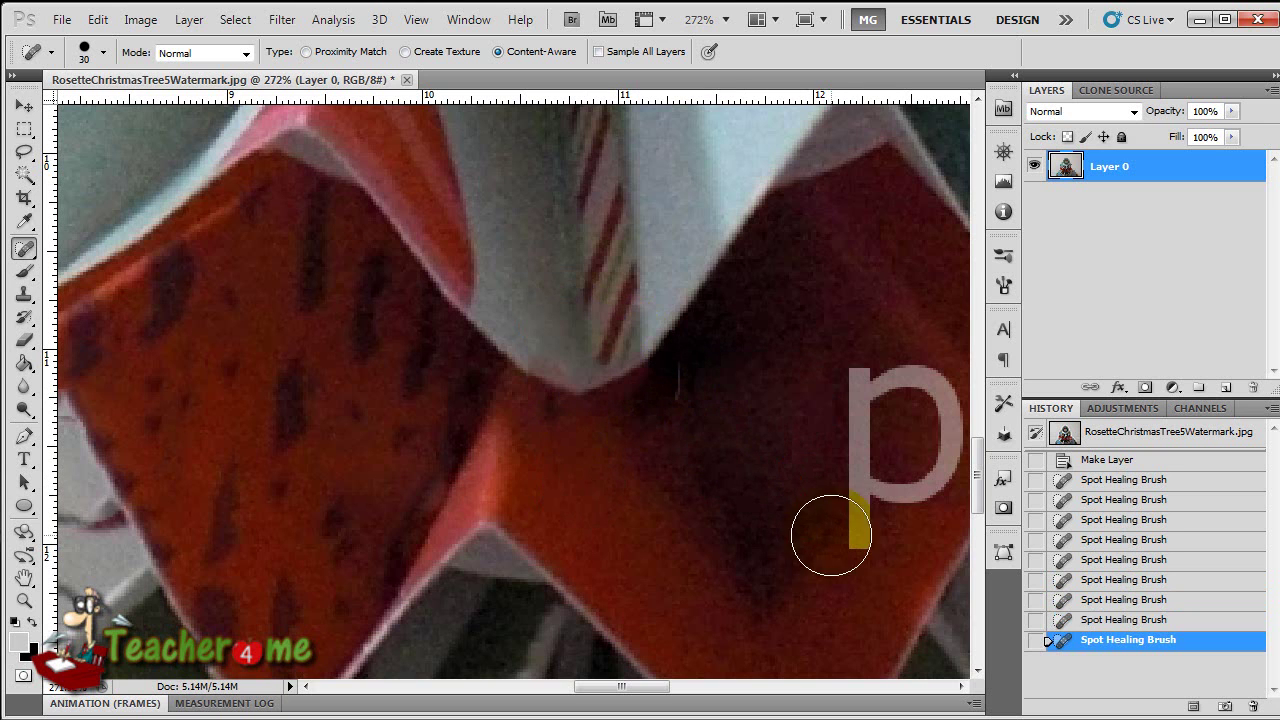
{"action": "left_click", "coordinate": [659, 377]}
{"action": "mouse_move", "coordinate": [857, 380]}
{"action": "left_mouse_down"}
{"action": "mouse_move", "coordinate": [929, 414]}
{"action": "mouse_move", "coordinate": [871, 534]}
{"action": "mouse_move", "coordinate": [853, 408]}
{"action": "left_mouse_up"}
Step: Heal the letters "er" and the hyphen of "Paper-" along the red and gray folds
{"action": "scroll", "coordinate": [600, 497], "scroll_direction": "right", "scroll_amount": 5}
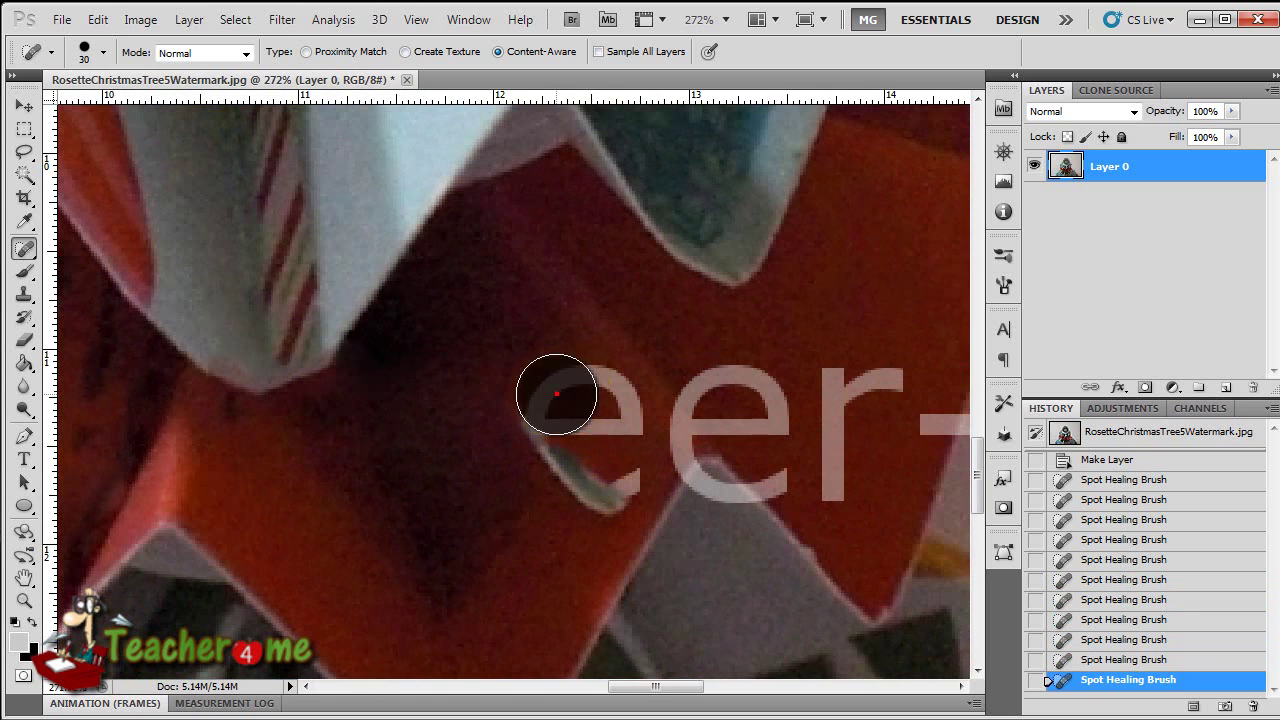
{"action": "mouse_move", "coordinate": [556, 394]}
{"action": "left_mouse_down"}
{"action": "mouse_move", "coordinate": [586, 380]}
{"action": "mouse_move", "coordinate": [743, 380]}
{"action": "mouse_move", "coordinate": [623, 420]}
{"action": "mouse_move", "coordinate": [584, 479]}
{"action": "mouse_move", "coordinate": [663, 457]}
{"action": "mouse_move", "coordinate": [809, 480]}
{"action": "mouse_move", "coordinate": [857, 380]}
{"action": "mouse_move", "coordinate": [800, 380]}
{"action": "left_mouse_up"}
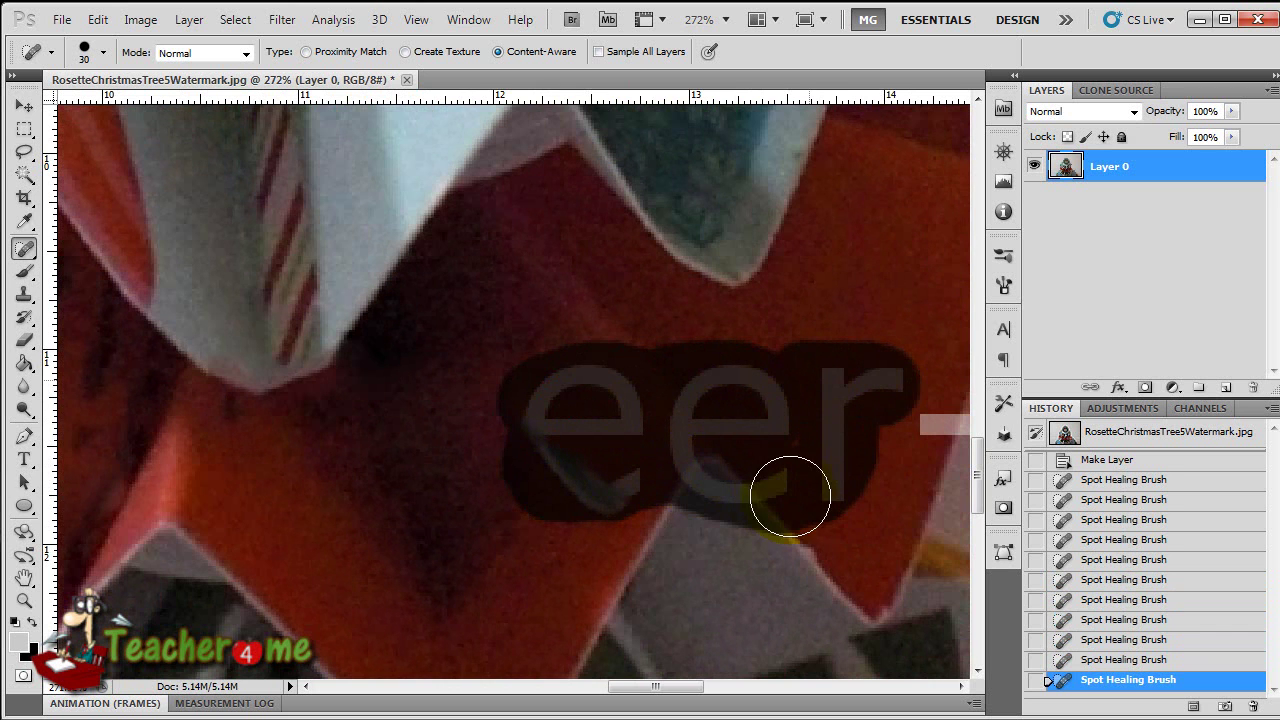
{"action": "left_click_drag", "start_coordinate": [786, 480], "coordinate": [794, 471]}
{"action": "scroll", "coordinate": [694, 520], "scroll_direction": "right", "scroll_amount": 4}
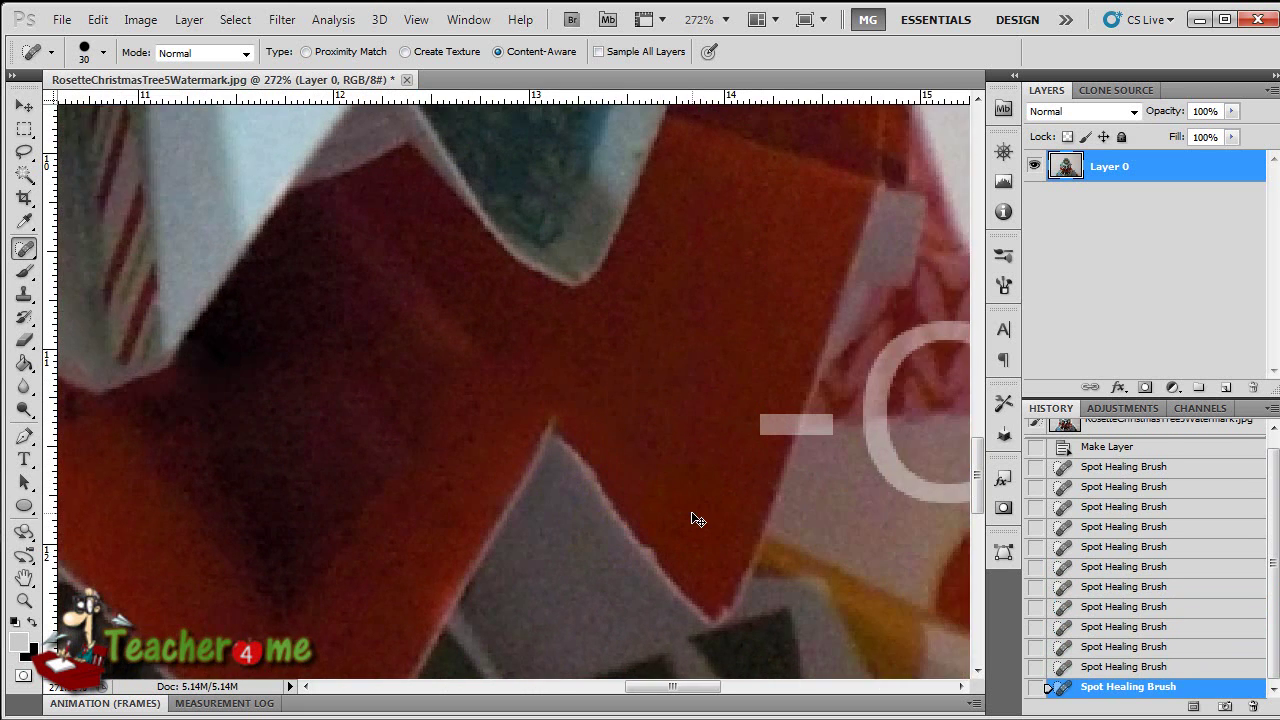
{"action": "left_click_drag", "start_coordinate": [727, 428], "coordinate": [737, 429]}
Step: Heal the remaining letters "Cra" of "Crafts" across the pink, white and blue papers at the tree's edge
{"action": "scroll", "coordinate": [686, 491], "scroll_direction": "right", "scroll_amount": 4}
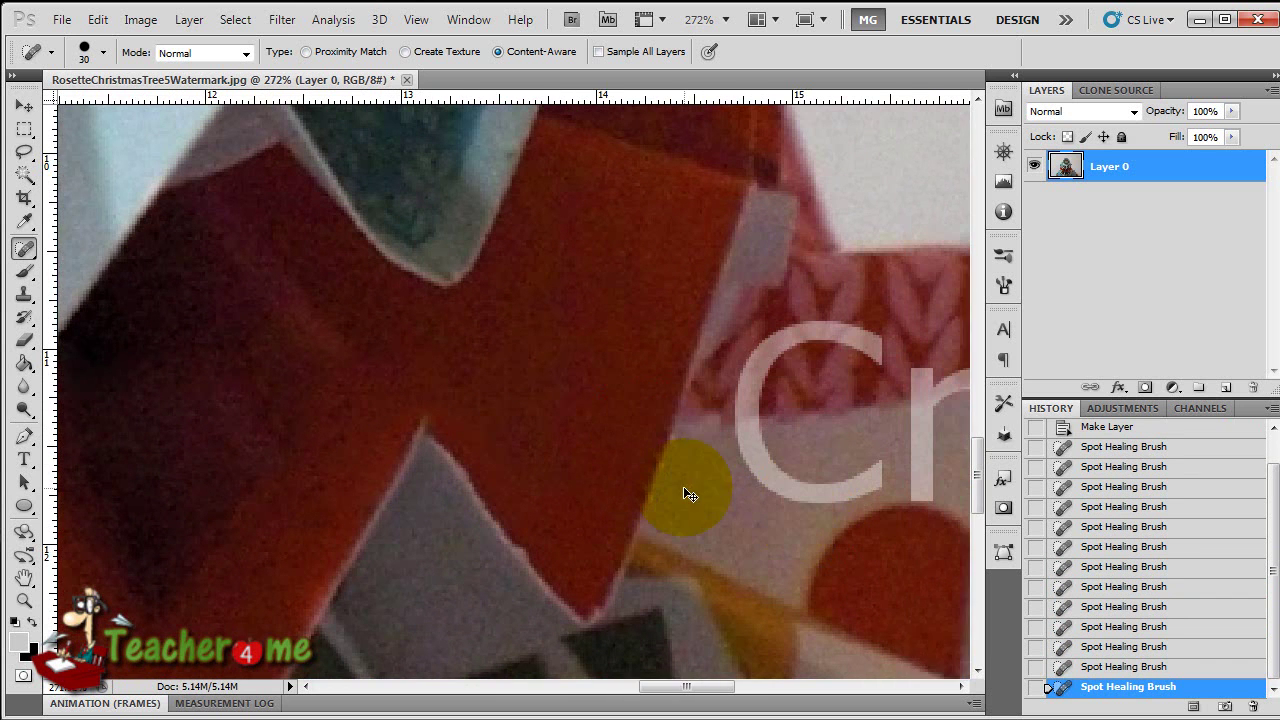
{"action": "mouse_move", "coordinate": [781, 316]}
{"action": "left_mouse_down"}
{"action": "mouse_move", "coordinate": [694, 360]}
{"action": "mouse_move", "coordinate": [702, 478]}
{"action": "mouse_move", "coordinate": [656, 431]}
{"action": "mouse_move", "coordinate": [754, 486]}
{"action": "mouse_move", "coordinate": [800, 478]}
{"action": "left_mouse_up"}
{"action": "mouse_move", "coordinate": [829, 395]}
{"action": "left_mouse_down"}
{"action": "mouse_move", "coordinate": [915, 365]}
{"action": "mouse_move", "coordinate": [794, 386]}
{"action": "mouse_move", "coordinate": [634, 471]}
{"action": "mouse_move", "coordinate": [783, 405]}
{"action": "mouse_move", "coordinate": [677, 449]}
{"action": "left_mouse_up"}
{"action": "scroll", "coordinate": [686, 463], "scroll_direction": "right", "scroll_amount": 5}
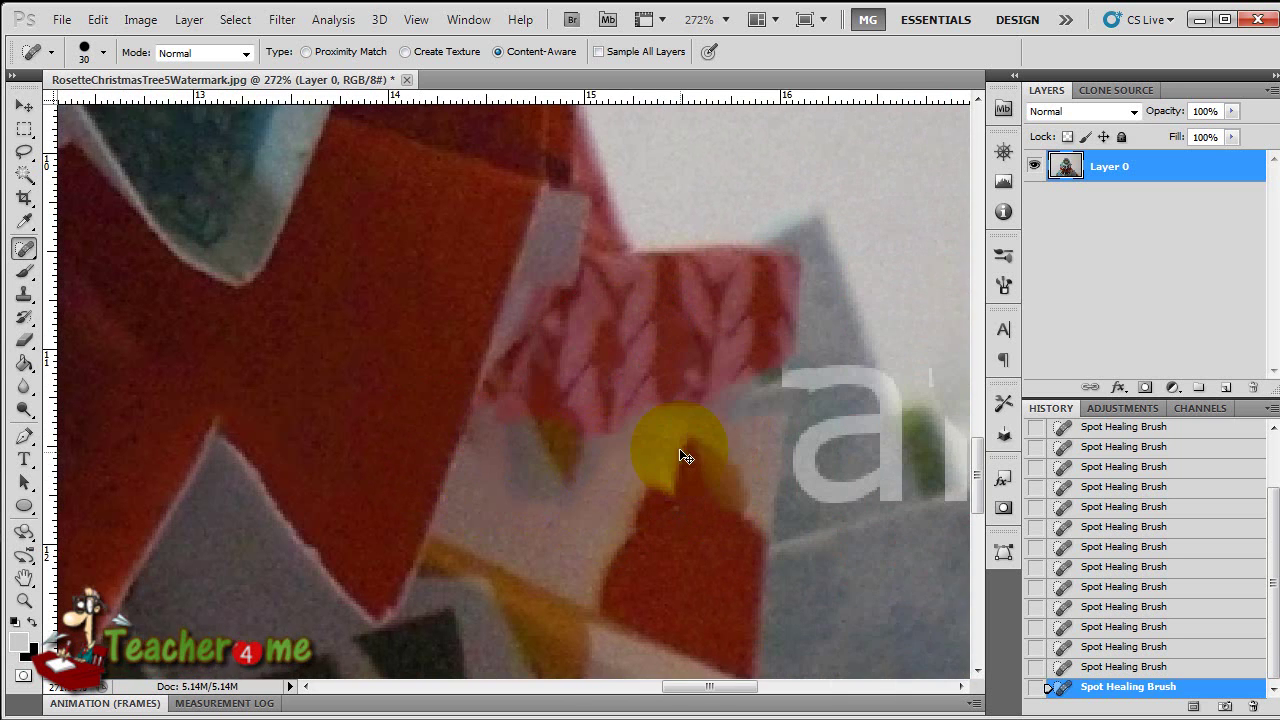
{"action": "mouse_move", "coordinate": [680, 372]}
{"action": "left_mouse_down"}
{"action": "mouse_move", "coordinate": [837, 380]}
{"action": "mouse_move", "coordinate": [873, 465]}
{"action": "mouse_move", "coordinate": [864, 483]}
{"action": "mouse_move", "coordinate": [725, 457]}
{"action": "mouse_move", "coordinate": [823, 437]}
{"action": "mouse_move", "coordinate": [772, 470]}
{"action": "mouse_move", "coordinate": [785, 476]}
{"action": "mouse_move", "coordinate": [728, 503]}
{"action": "mouse_move", "coordinate": [783, 480]}
{"action": "mouse_move", "coordinate": [818, 487]}
{"action": "mouse_move", "coordinate": [727, 460]}
{"action": "mouse_move", "coordinate": [795, 474]}
{"action": "left_mouse_up"}
{"action": "scroll", "coordinate": [740, 500], "scroll_direction": "right", "scroll_amount": 5}
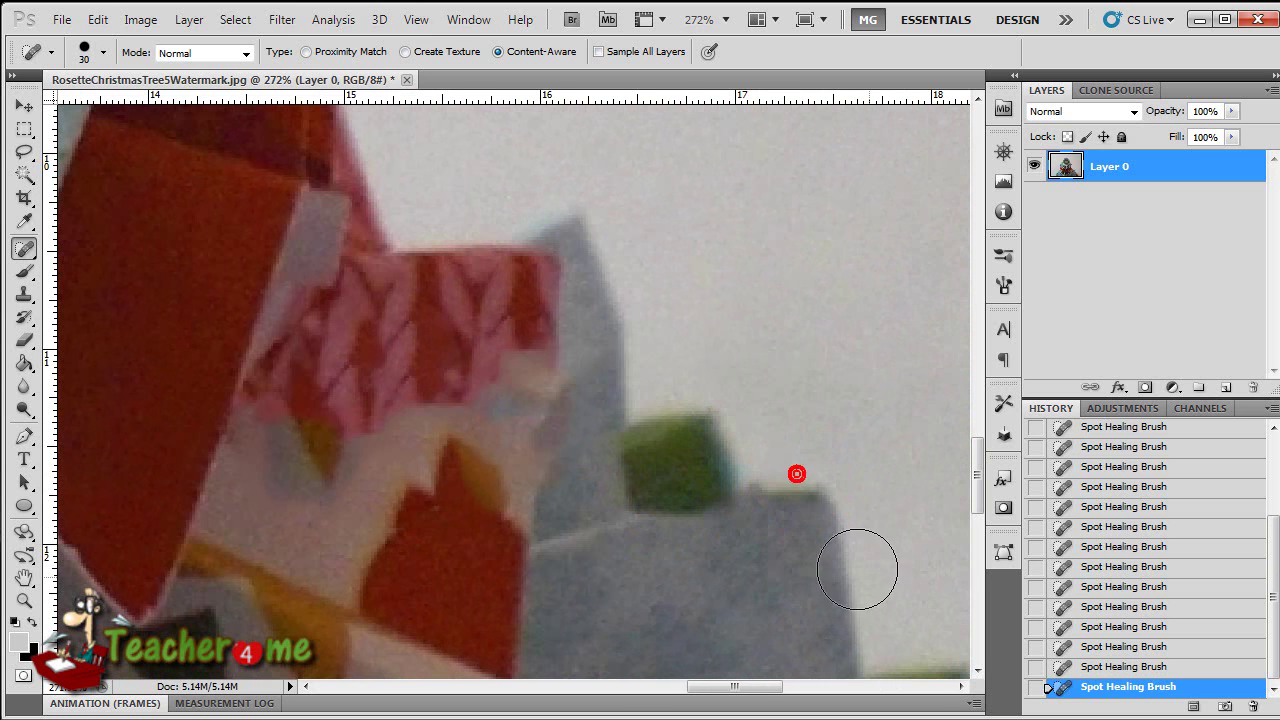
Step: Heal the leftover letters "ns" of "Confessions" over the pink and white papers
{"action": "scroll", "coordinate": [680, 510], "scroll_direction": "down", "scroll_amount": 5}
{"action": "scroll", "coordinate": [693, 510], "scroll_direction": "left", "scroll_amount": 10}
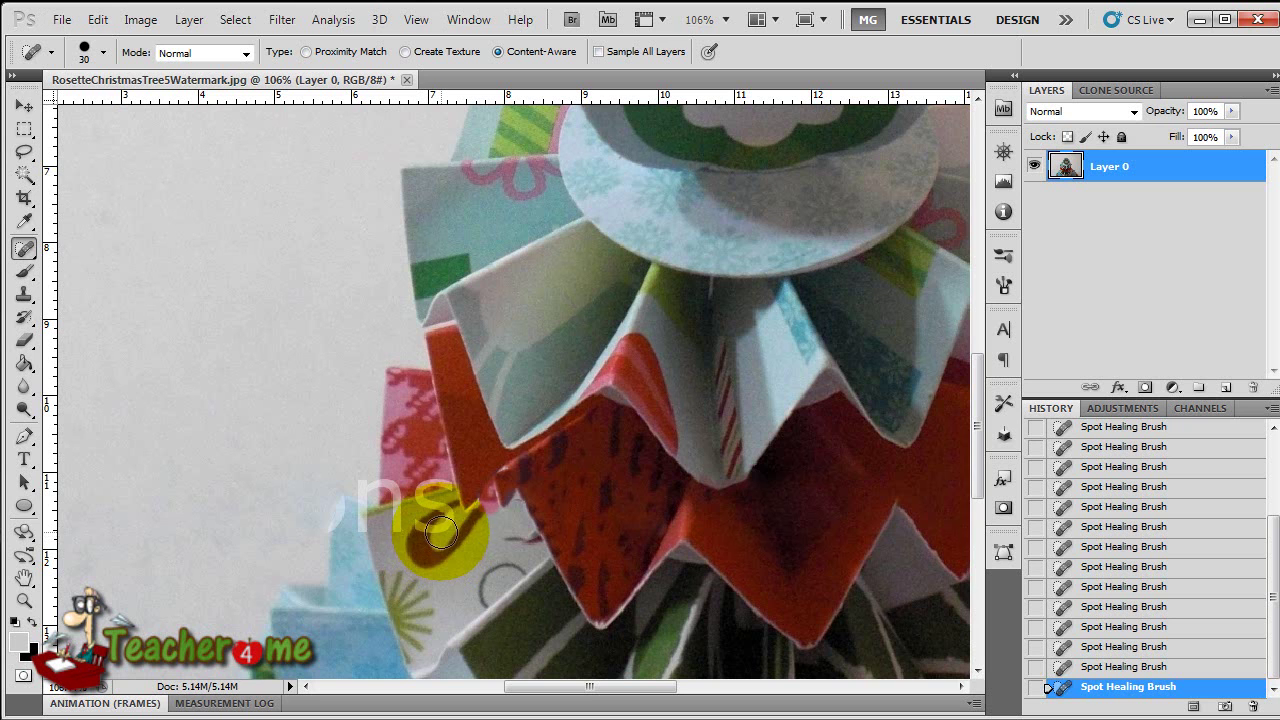
{"action": "mouse_move", "coordinate": [440, 532]}
{"action": "left_mouse_down"}
{"action": "mouse_move", "coordinate": [427, 490]}
{"action": "mouse_move", "coordinate": [442, 486]}
{"action": "mouse_move", "coordinate": [383, 485]}
{"action": "mouse_move", "coordinate": [366, 493]}
{"action": "mouse_move", "coordinate": [392, 493]}
{"action": "mouse_move", "coordinate": [385, 520]}
{"action": "mouse_move", "coordinate": [330, 520]}
{"action": "mouse_move", "coordinate": [437, 549]}
{"action": "left_mouse_up"}
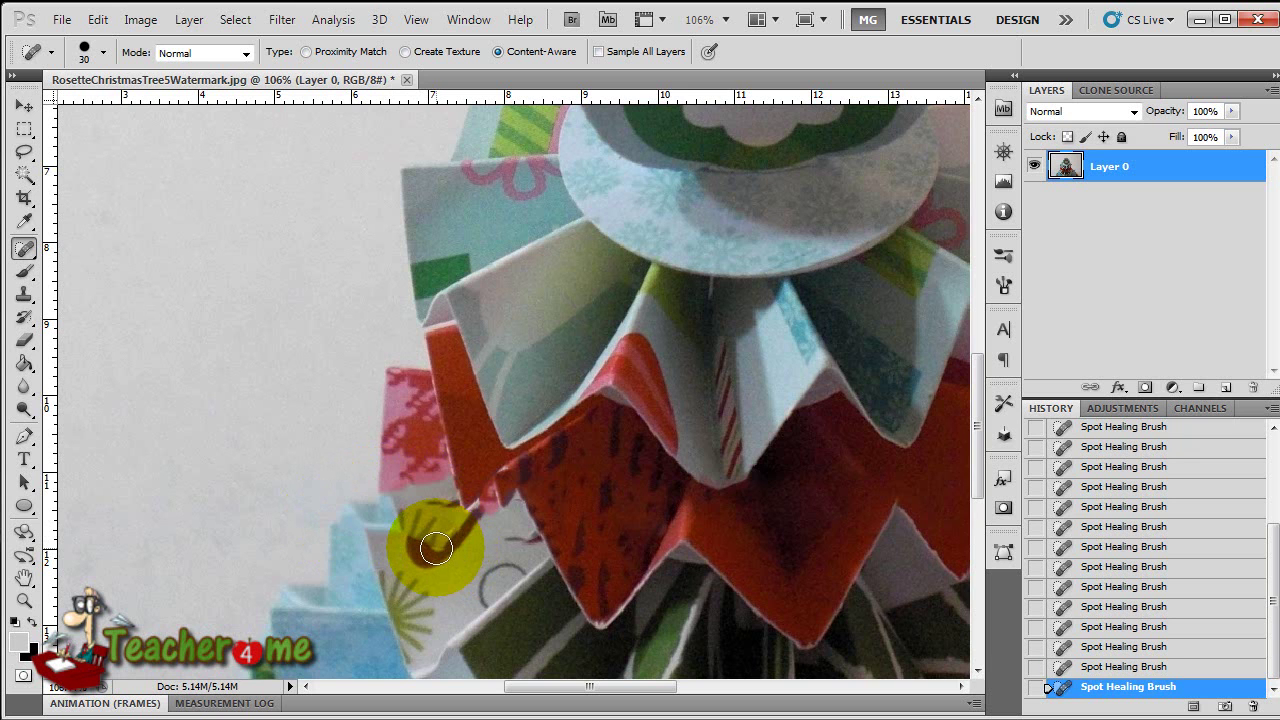
Step: Compare the opening history snapshot of the tree photo with its latest healed state
{"action": "scroll", "coordinate": [430, 543], "scroll_direction": "down", "scroll_amount": 5}
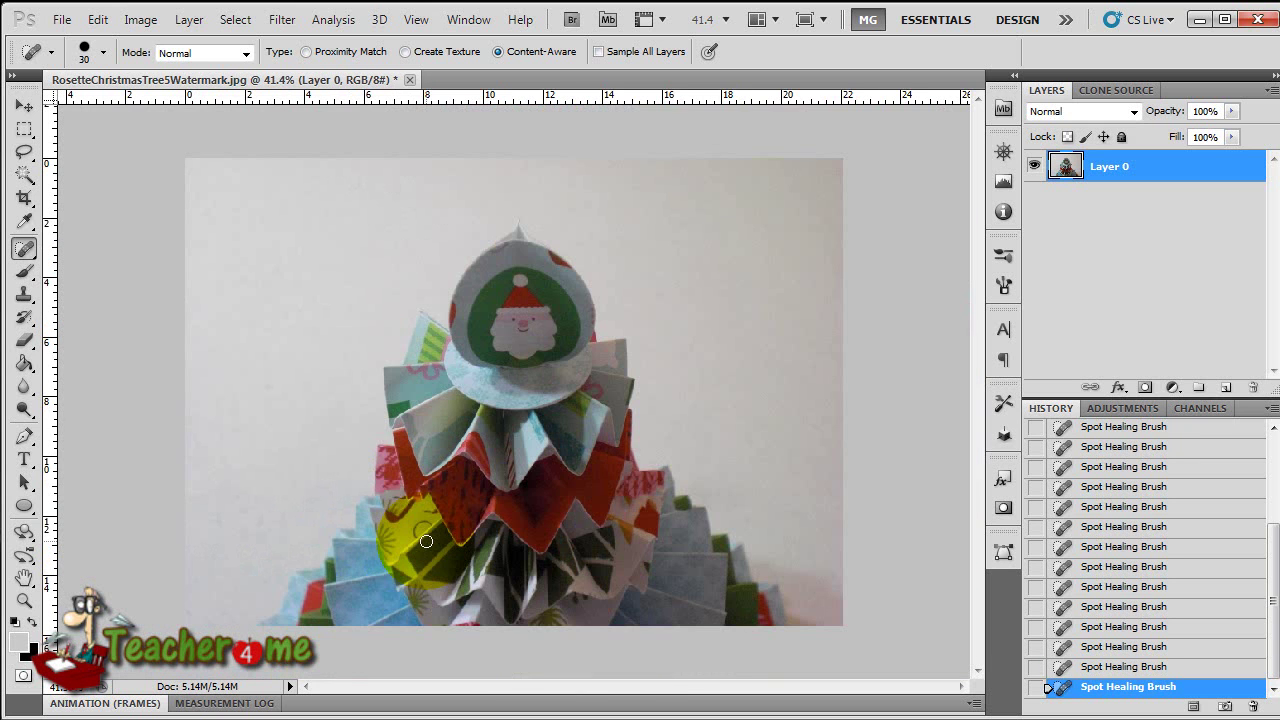
{"action": "scroll", "coordinate": [428, 540], "scroll_direction": "up", "scroll_amount": 1}
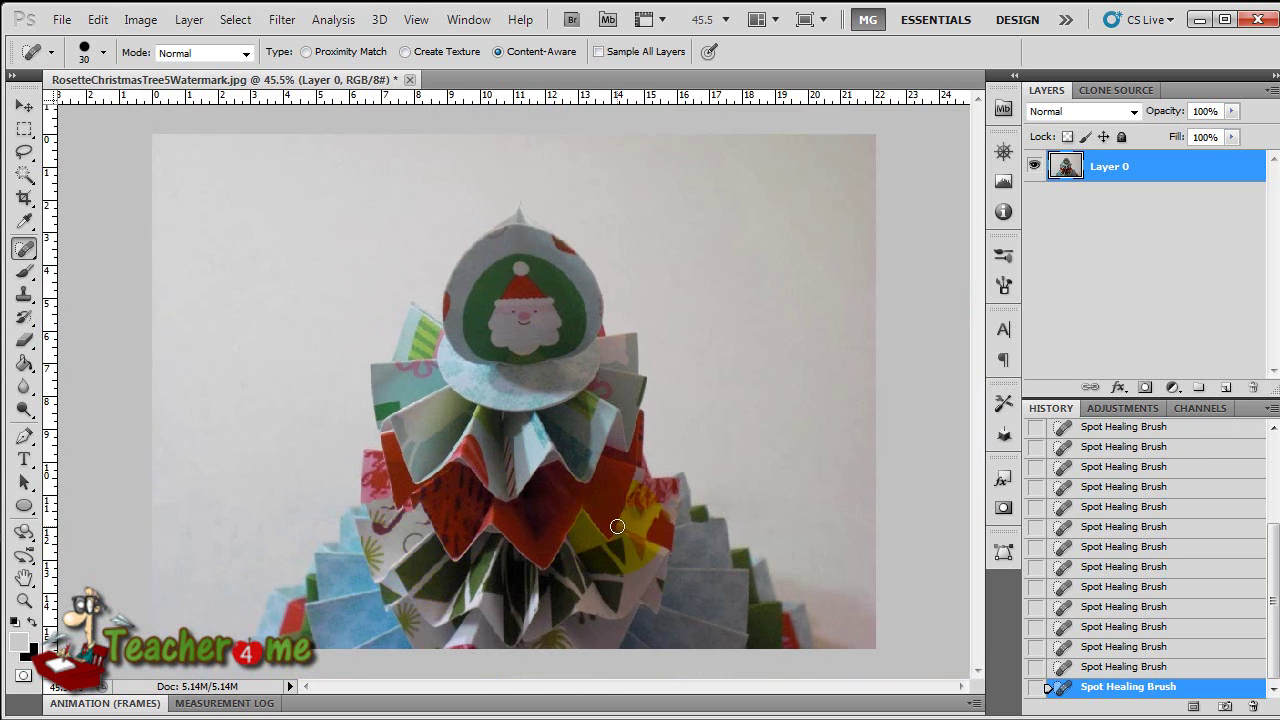
{"action": "scroll", "coordinate": [1203, 529], "scroll_direction": "up", "scroll_amount": 5}
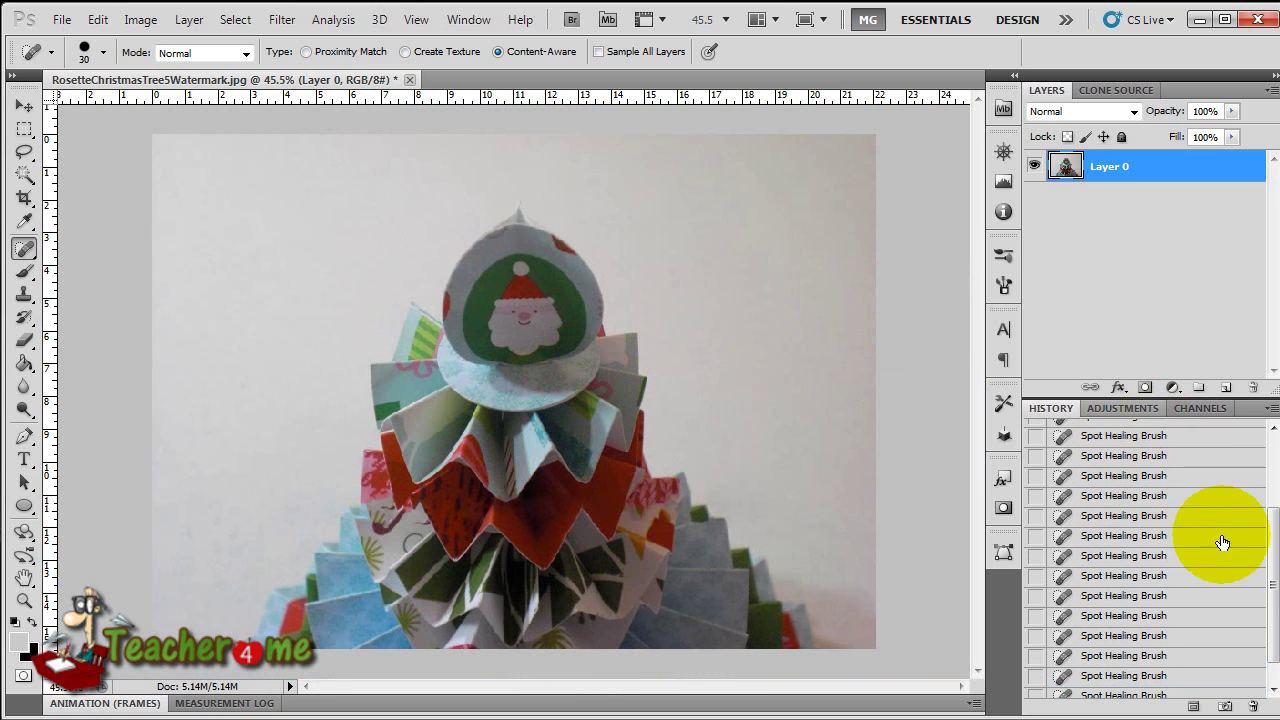
{"action": "scroll", "coordinate": [1239, 558], "scroll_direction": "up", "scroll_amount": 2}
{"action": "left_click", "coordinate": [1200, 431]}
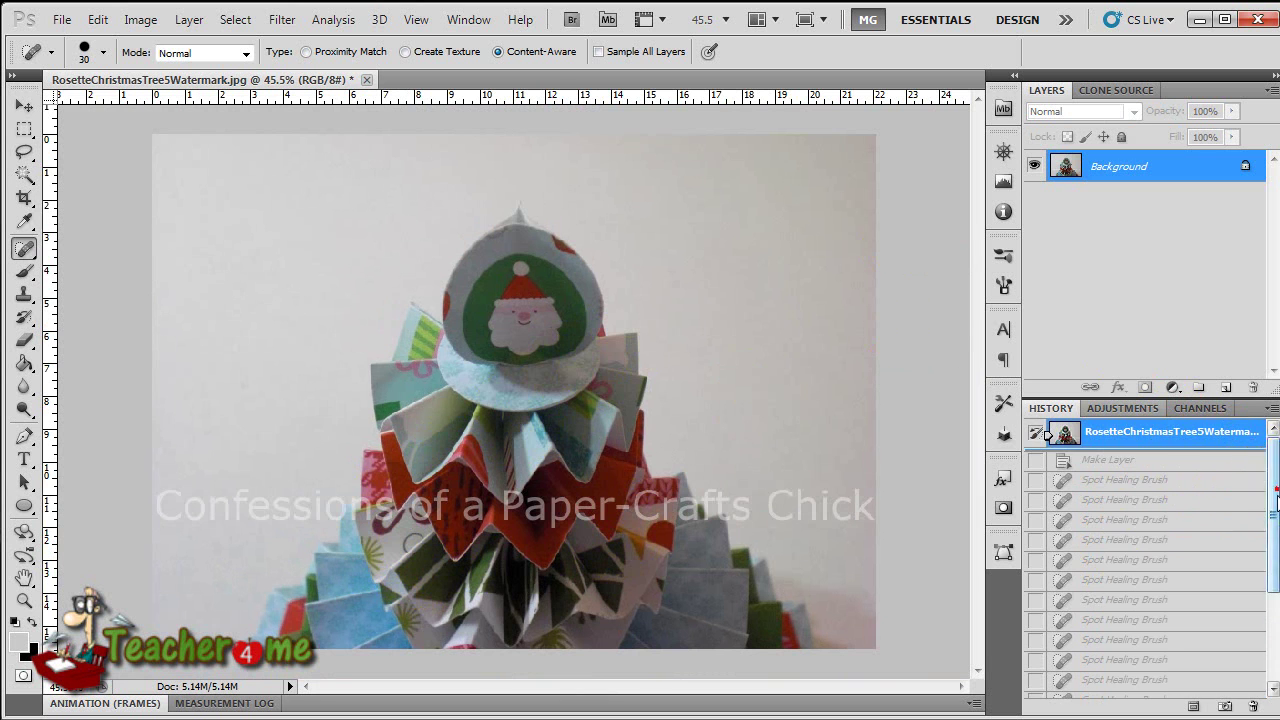
{"action": "scroll", "coordinate": [1276, 488], "scroll_direction": "down", "scroll_amount": 5}
{"action": "left_click", "coordinate": [1156, 686]}
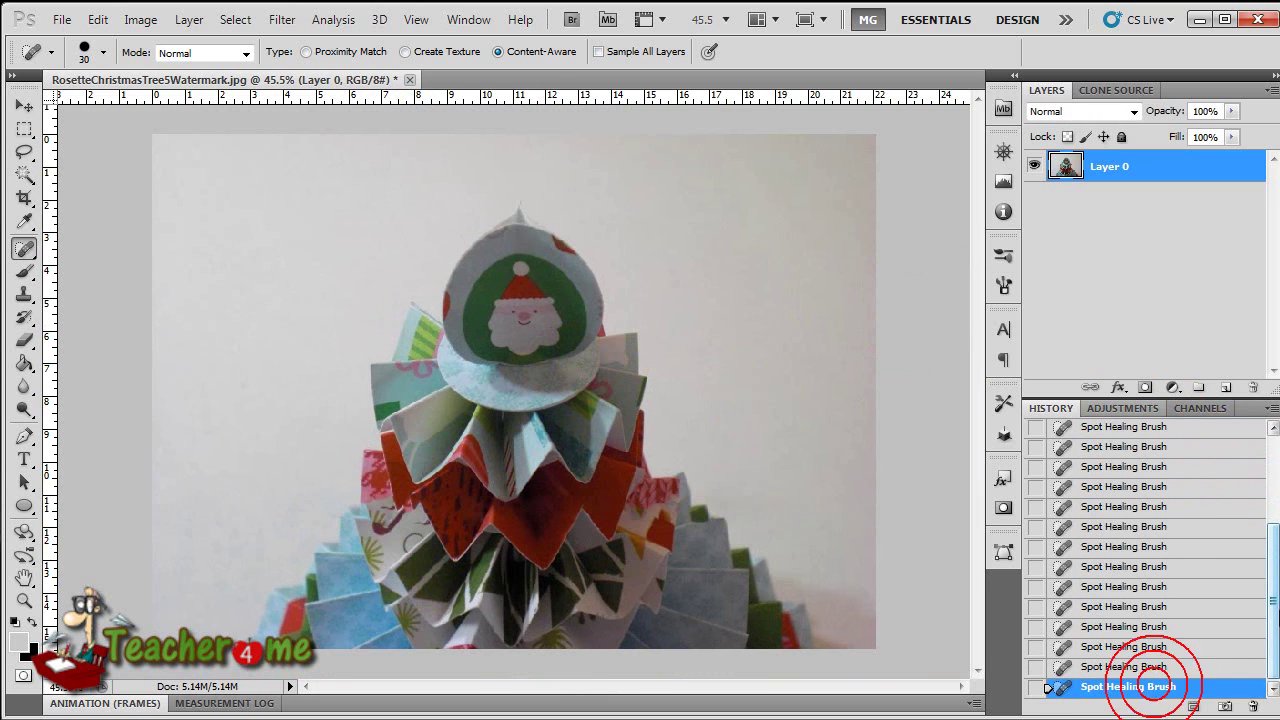
Step: Revert the photo to its opening history snapshot and set the Spot Healing Brush type to Proximity Match
{"action": "scroll", "coordinate": [1257, 600], "scroll_direction": "up", "scroll_amount": 5}
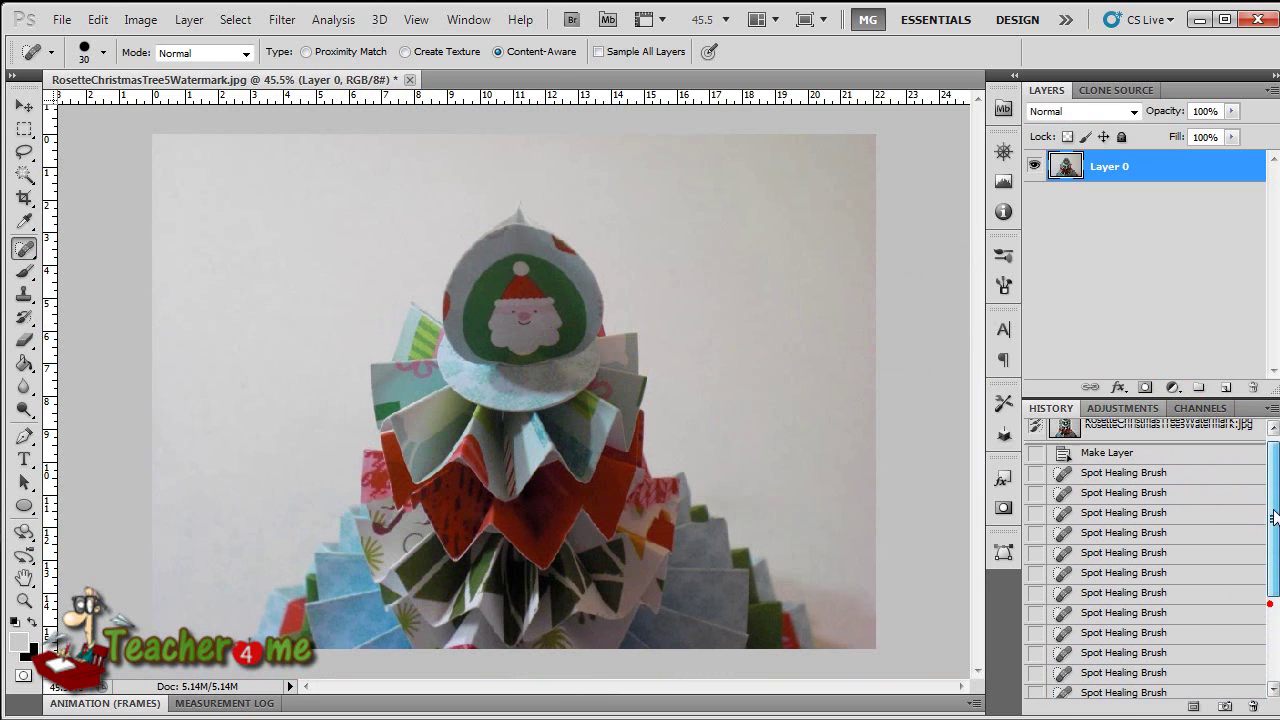
{"action": "left_click", "coordinate": [1165, 431]}
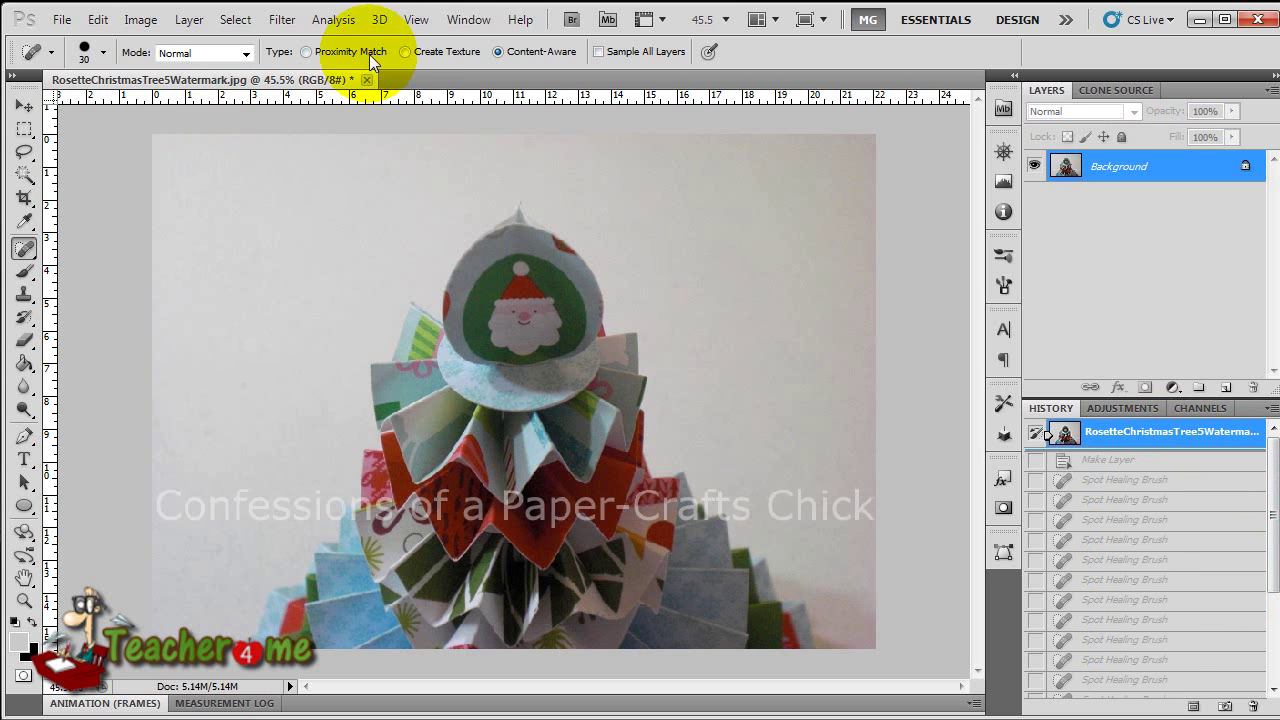
{"action": "left_click", "coordinate": [304, 51]}
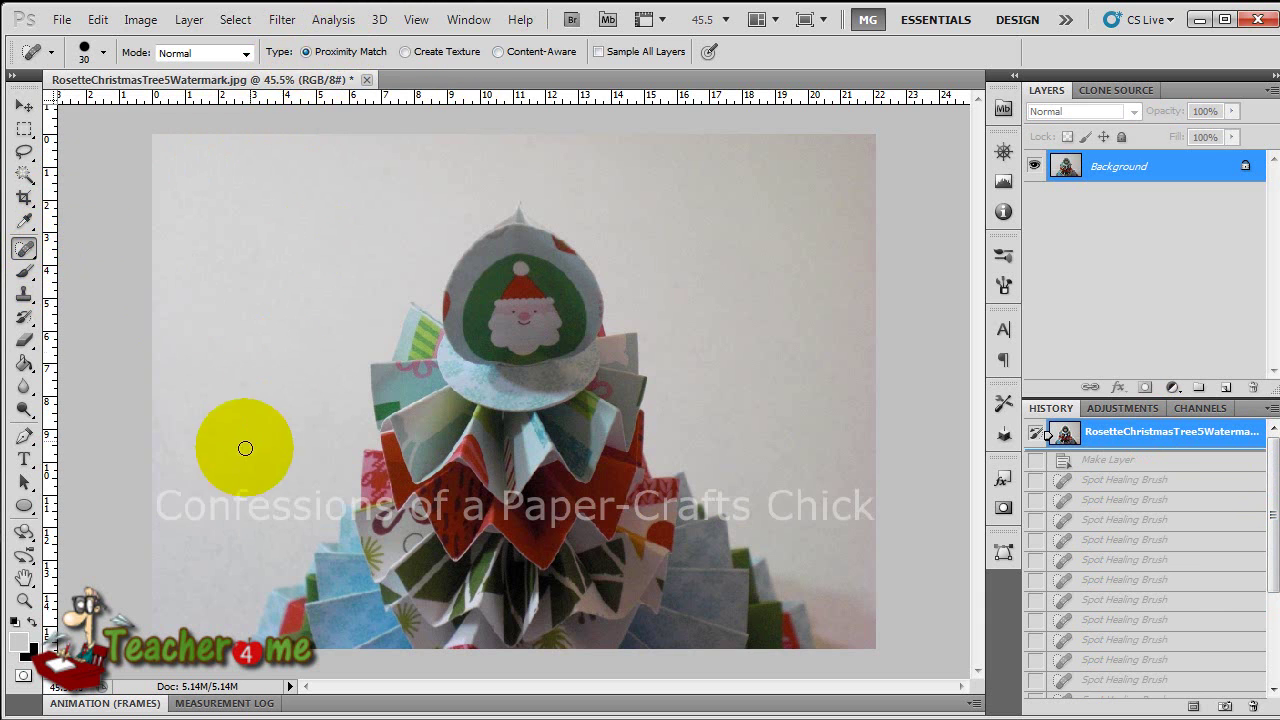
Step: Heal the letters "Confess" on the wall with a 157 px brush and the letter "i" with a 63 px brush
{"action": "mouse_move", "coordinate": [186, 500]}
{"action": "left_mouse_down"}
{"action": "mouse_move", "coordinate": [171, 500]}
{"action": "mouse_move", "coordinate": [274, 500]}
{"action": "mouse_move", "coordinate": [263, 500]}
{"action": "left_mouse_up"}
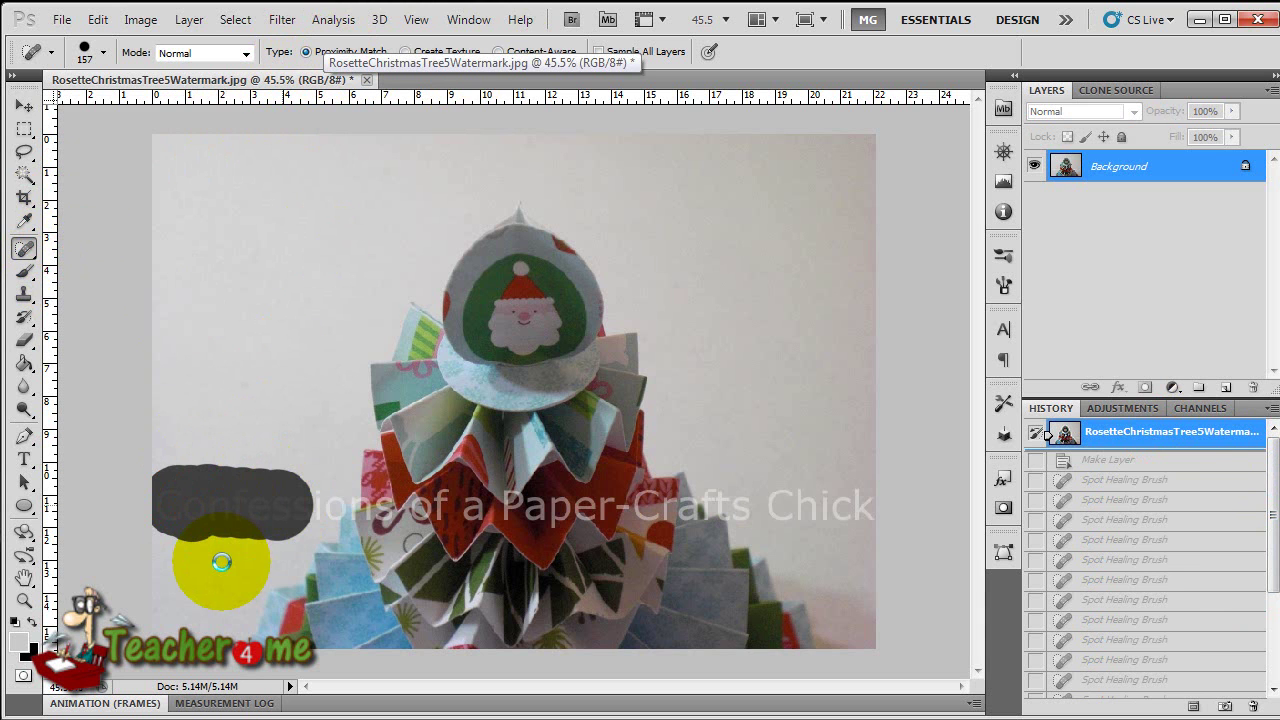
{"action": "scroll", "coordinate": [314, 515], "scroll_direction": "up", "scroll_amount": 5}
{"action": "left_click_drag", "start_coordinate": [294, 559], "coordinate": [247, 551]}
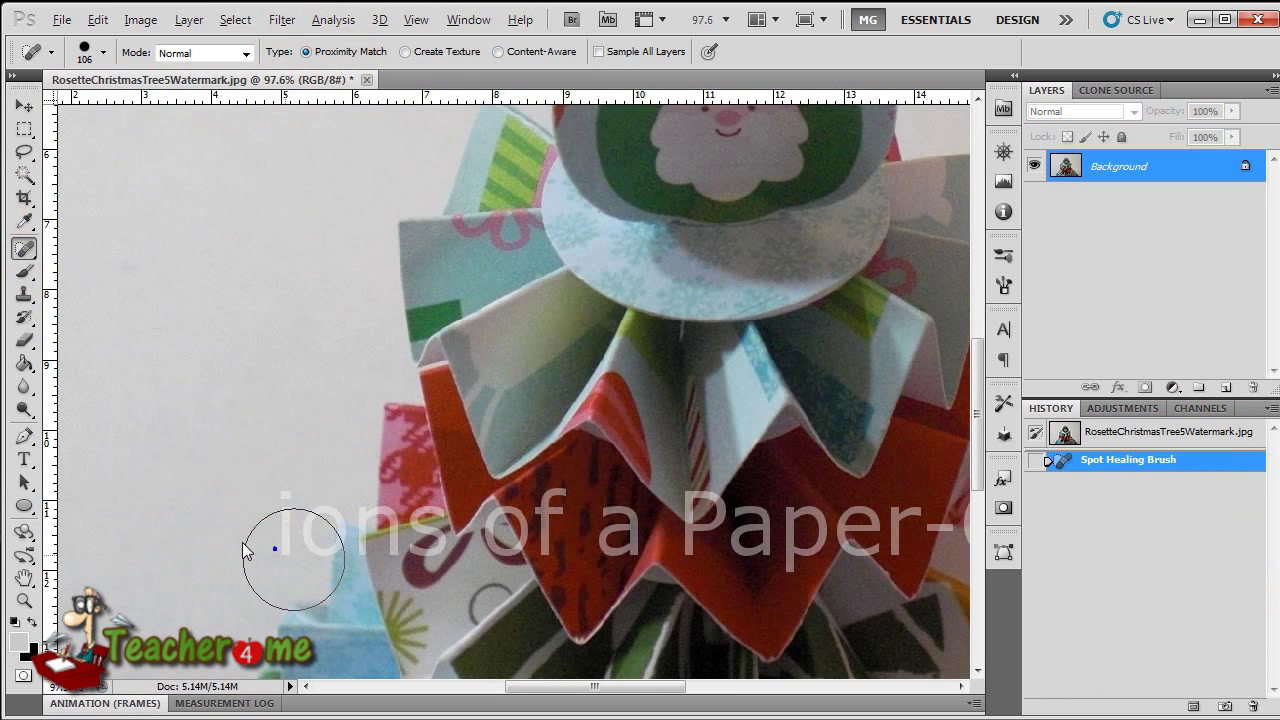
{"action": "left_click_drag", "start_coordinate": [287, 496], "coordinate": [280, 552]}
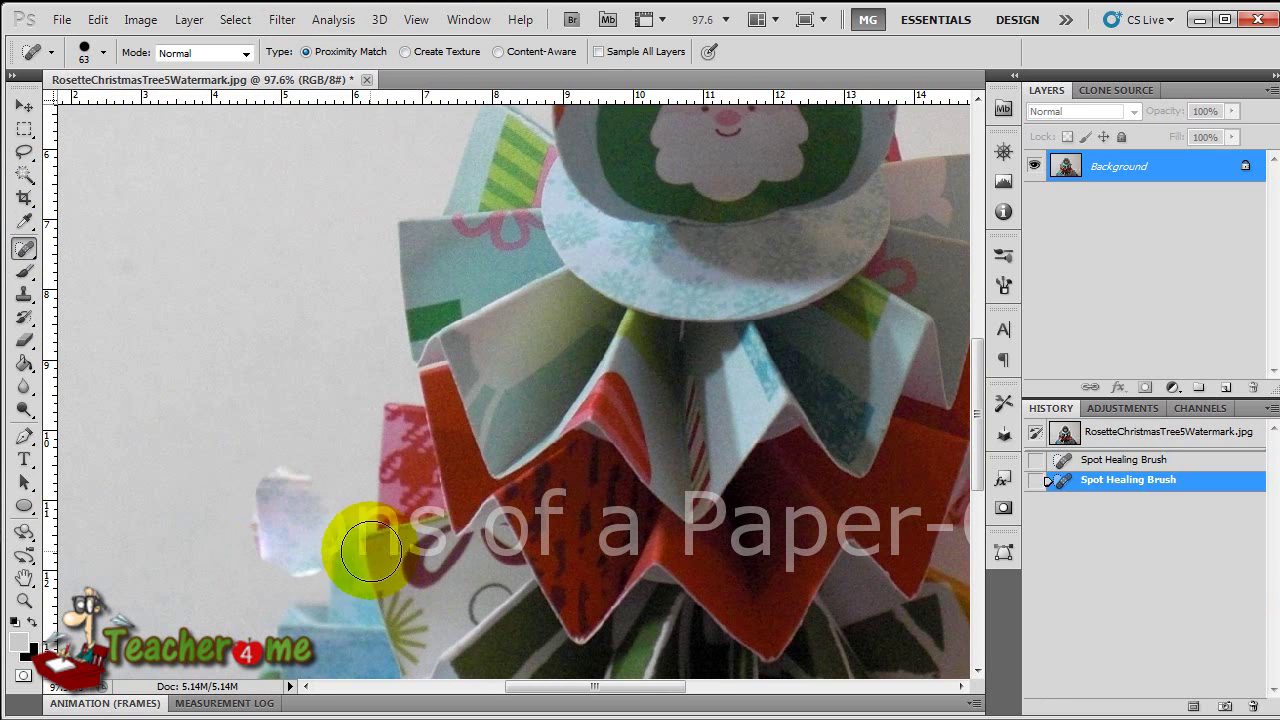
{"action": "key", "text": "ctrl+z"}
{"action": "left_click_drag", "start_coordinate": [268, 500], "coordinate": [270, 570]}
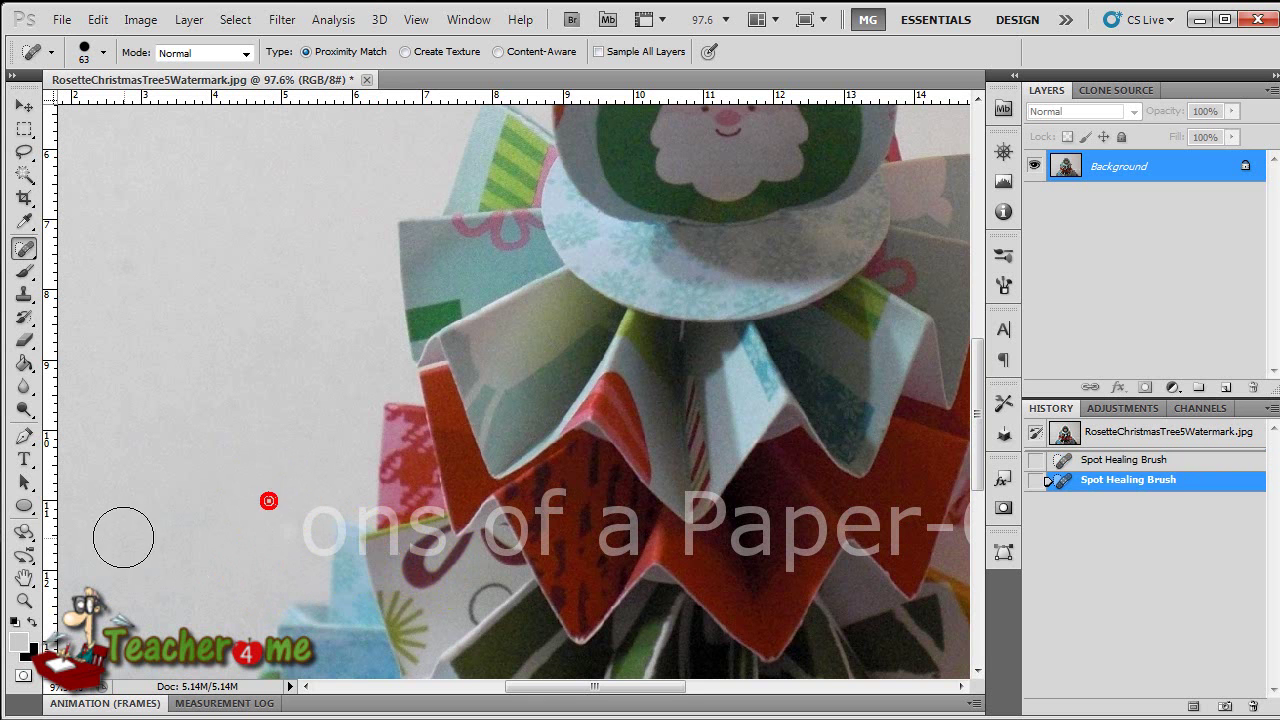
Step: Heal the letter "o" of "Confessions" where the wall meets the light blue paper
{"action": "mouse_move", "coordinate": [371, 537]}
{"action": "left_mouse_down"}
{"action": "mouse_move", "coordinate": [430, 550]}
{"action": "mouse_move", "coordinate": [282, 563]}
{"action": "mouse_move", "coordinate": [200, 470]}
{"action": "mouse_move", "coordinate": [168, 477]}
{"action": "left_mouse_up"}
{"action": "left_click_drag", "start_coordinate": [168, 477], "coordinate": [91, 477]}
{"action": "mouse_move", "coordinate": [196, 401]}
{"action": "left_mouse_down"}
{"action": "mouse_move", "coordinate": [148, 391]}
{"action": "mouse_move", "coordinate": [140, 443]}
{"action": "mouse_move", "coordinate": [124, 457]}
{"action": "mouse_move", "coordinate": [155, 544]}
{"action": "mouse_move", "coordinate": [165, 536]}
{"action": "mouse_move", "coordinate": [177, 556]}
{"action": "mouse_move", "coordinate": [237, 499]}
{"action": "mouse_move", "coordinate": [240, 443]}
{"action": "mouse_move", "coordinate": [200, 414]}
{"action": "left_mouse_up"}
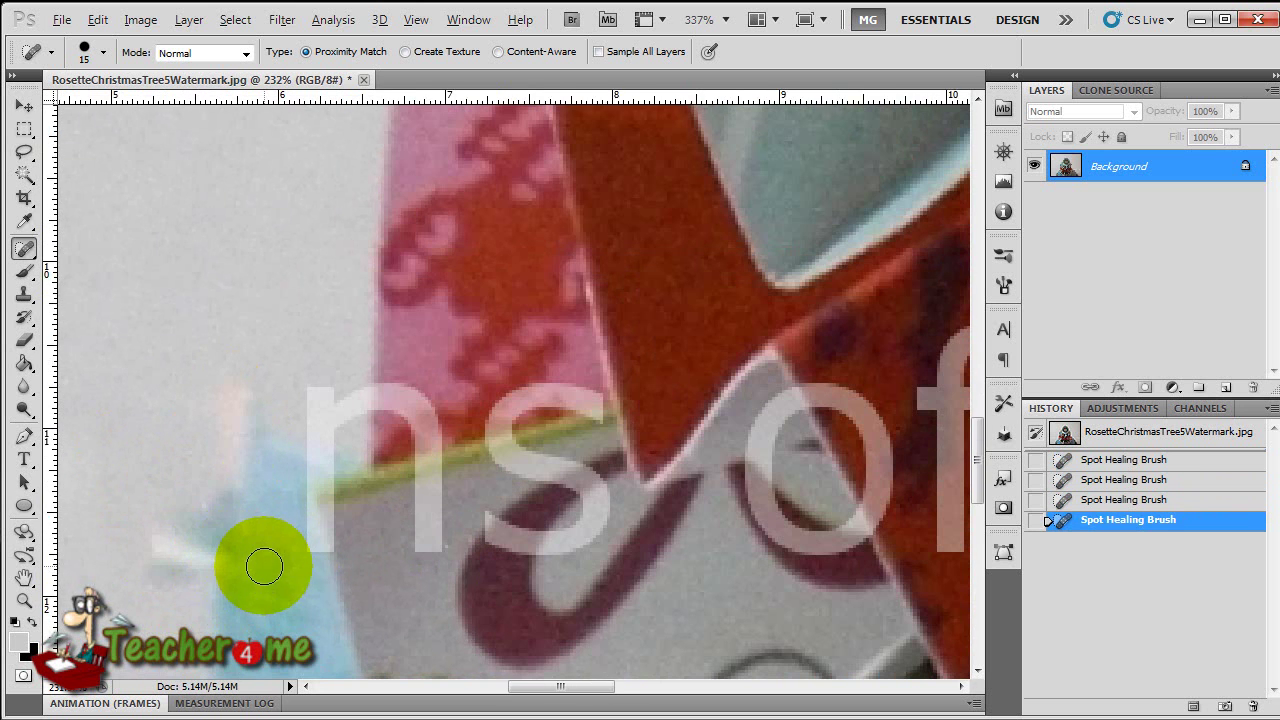
Step: Clean up the smudges on the wall around the light blue paper with a 17 px Clone Stamp sampled from clean wall
{"action": "scroll", "coordinate": [170, 575], "scroll_direction": "down", "scroll_amount": 3}
{"action": "scroll", "coordinate": [443, 557], "scroll_direction": "up", "scroll_amount": 4}
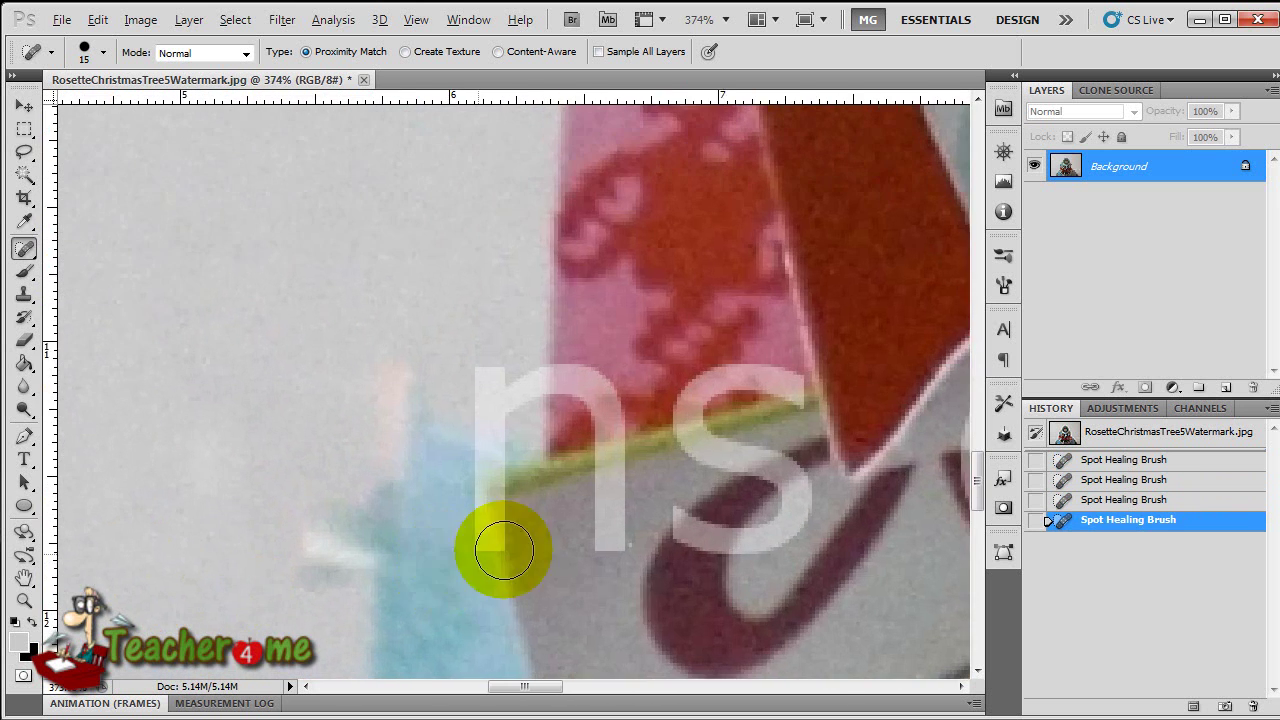
{"action": "left_click", "coordinate": [25, 293]}
{"action": "key", "text": "bracketleft"}
{"action": "key", "text": "bracketleft"}
{"action": "key", "text": "bracketleft"}
{"action": "left_click", "coordinate": [226, 437], "text": "alt"}
{"action": "mouse_move", "coordinate": [286, 489]}
{"action": "left_mouse_down"}
{"action": "mouse_move", "coordinate": [285, 542]}
{"action": "mouse_move", "coordinate": [305, 512]}
{"action": "mouse_move", "coordinate": [306, 563]}
{"action": "left_mouse_up"}
{"action": "left_click", "coordinate": [294, 263], "text": "alt"}
{"action": "left_click", "coordinate": [344, 332]}
Step: Clone sampled wall and light blue paper over the left stem of the letter "n", refining with an 8 px brush
{"action": "left_click", "coordinate": [457, 300], "text": "alt"}
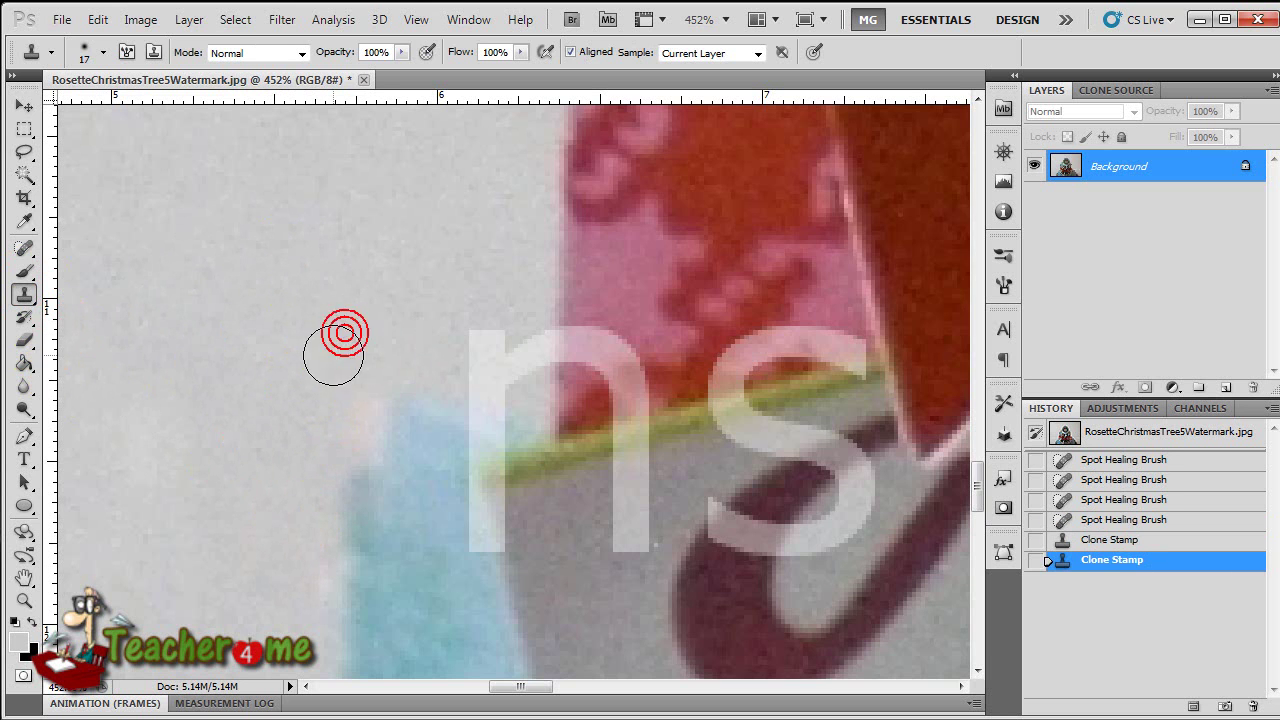
{"action": "mouse_move", "coordinate": [472, 342]}
{"action": "left_mouse_down"}
{"action": "mouse_move", "coordinate": [500, 359]}
{"action": "mouse_move", "coordinate": [468, 415]}
{"action": "mouse_move", "coordinate": [434, 429]}
{"action": "mouse_move", "coordinate": [465, 444]}
{"action": "mouse_move", "coordinate": [389, 409]}
{"action": "mouse_move", "coordinate": [377, 449]}
{"action": "mouse_move", "coordinate": [369, 410]}
{"action": "mouse_move", "coordinate": [391, 434]}
{"action": "mouse_move", "coordinate": [374, 534]}
{"action": "mouse_move", "coordinate": [429, 420]}
{"action": "mouse_move", "coordinate": [483, 514]}
{"action": "mouse_move", "coordinate": [443, 517]}
{"action": "left_mouse_up"}
{"action": "left_click", "coordinate": [417, 518], "text": "alt"}
{"action": "left_click", "coordinate": [388, 485], "text": "alt"}
{"action": "left_click", "coordinate": [400, 531], "text": "alt"}
{"action": "left_click", "coordinate": [489, 480]}
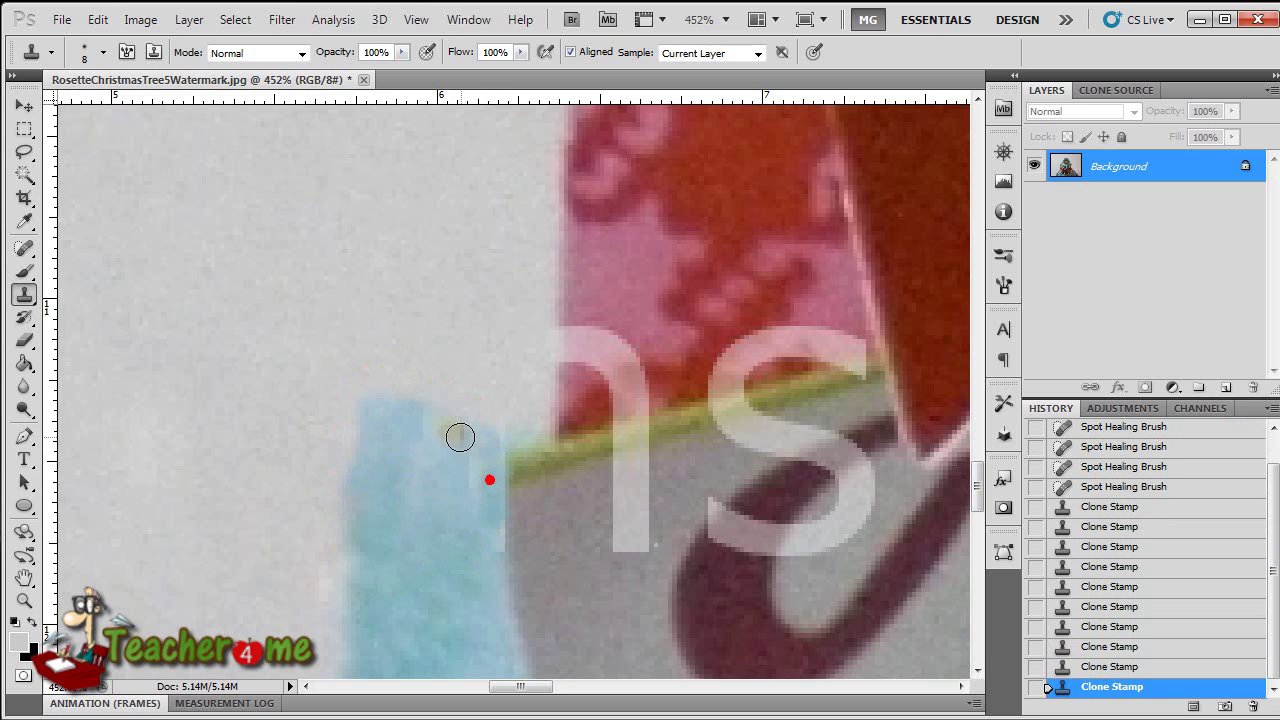
{"action": "left_click", "coordinate": [451, 439]}
Step: Clone gray paper over the lower right stem of the "n", undo the last stroke, and sample the green paper edge
{"action": "mouse_move", "coordinate": [605, 573]}
{"action": "left_mouse_down"}
{"action": "mouse_move", "coordinate": [637, 543]}
{"action": "mouse_move", "coordinate": [609, 557]}
{"action": "mouse_move", "coordinate": [634, 543]}
{"action": "mouse_move", "coordinate": [645, 465]}
{"action": "mouse_move", "coordinate": [623, 457]}
{"action": "mouse_move", "coordinate": [634, 451]}
{"action": "mouse_move", "coordinate": [540, 457]}
{"action": "mouse_move", "coordinate": [638, 441]}
{"action": "left_mouse_up"}
{"action": "key", "text": "ctrl+z"}
{"action": "left_click", "coordinate": [568, 460], "text": "alt"}
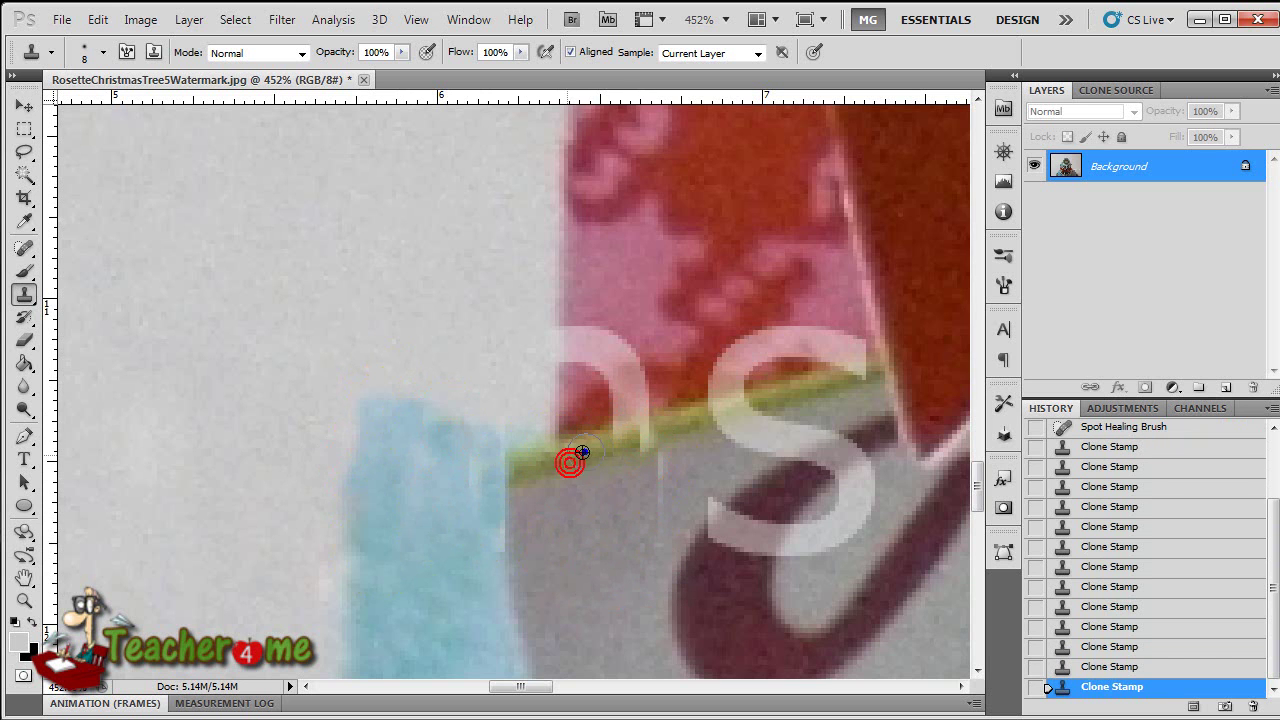
Step: Clone the green edge and red pattern over the lower right stem of the watermark letter n
{"action": "left_click_drag", "start_coordinate": [606, 446], "coordinate": [634, 443]}
{"action": "left_click", "coordinate": [582, 411], "text": "alt"}
{"action": "left_click", "coordinate": [614, 381]}
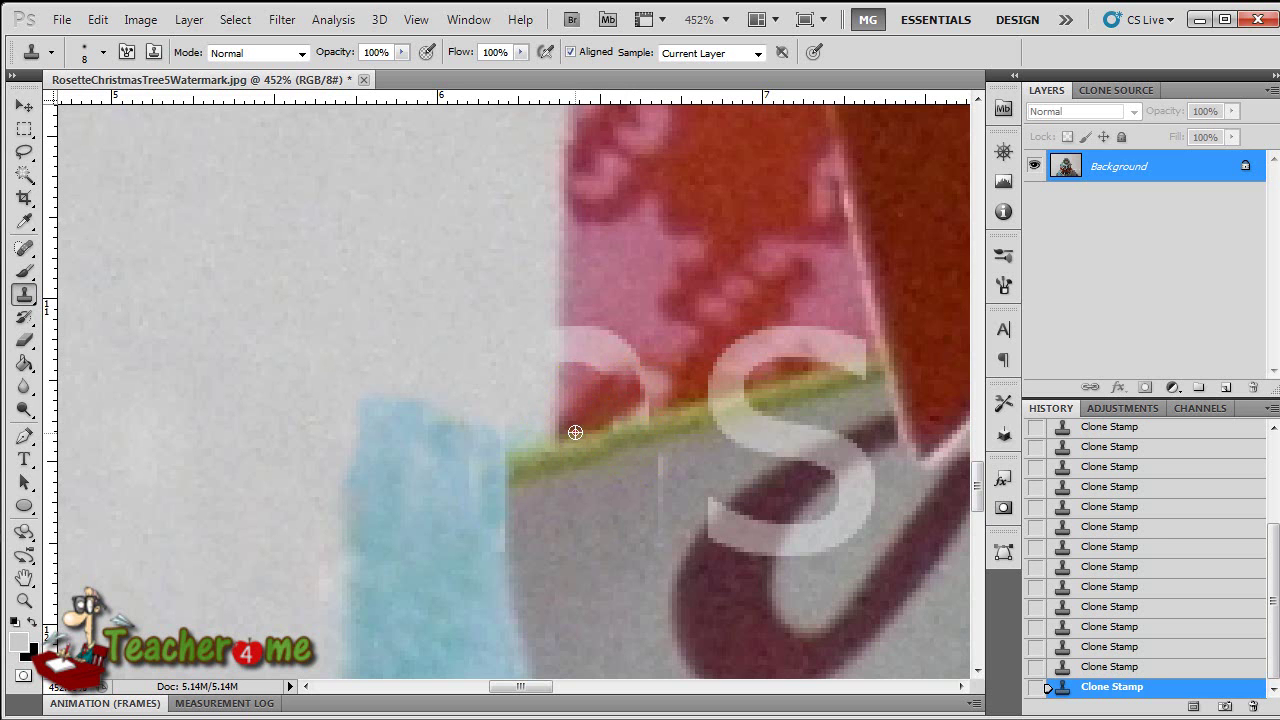
{"action": "left_click", "coordinate": [620, 387], "text": "alt"}
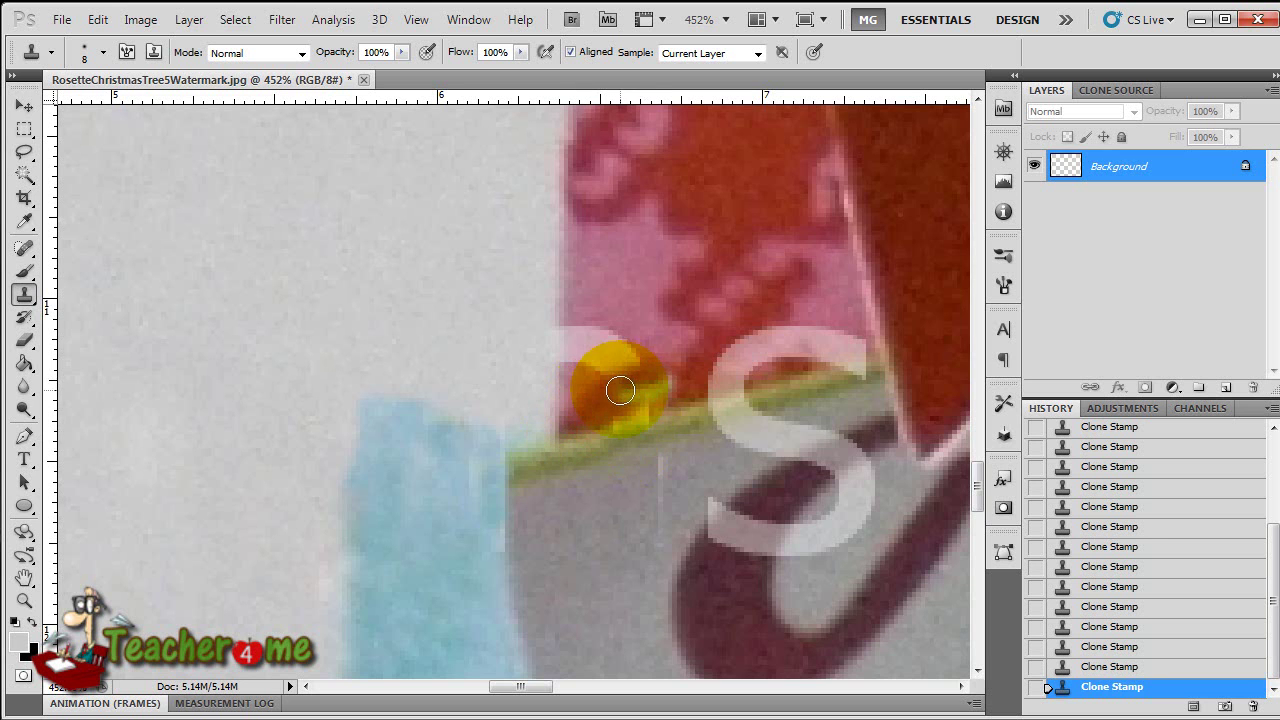
{"action": "left_click", "coordinate": [586, 407], "text": "alt"}
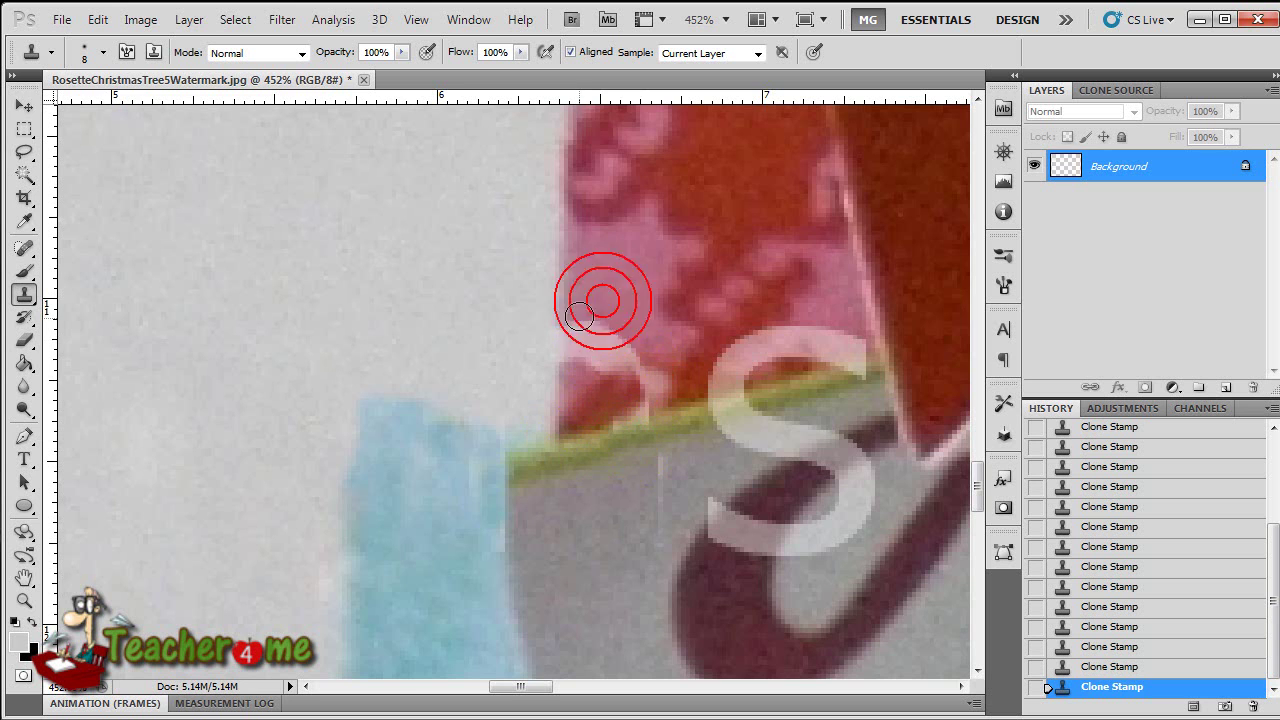
Step: Clone the pink and red paper pattern over the remaining arch of the watermark letter n
{"action": "mouse_move", "coordinate": [589, 304]}
{"action": "left_mouse_down"}
{"action": "mouse_move", "coordinate": [579, 347]}
{"action": "mouse_move", "coordinate": [598, 334]}
{"action": "mouse_move", "coordinate": [585, 370]}
{"action": "left_mouse_up"}
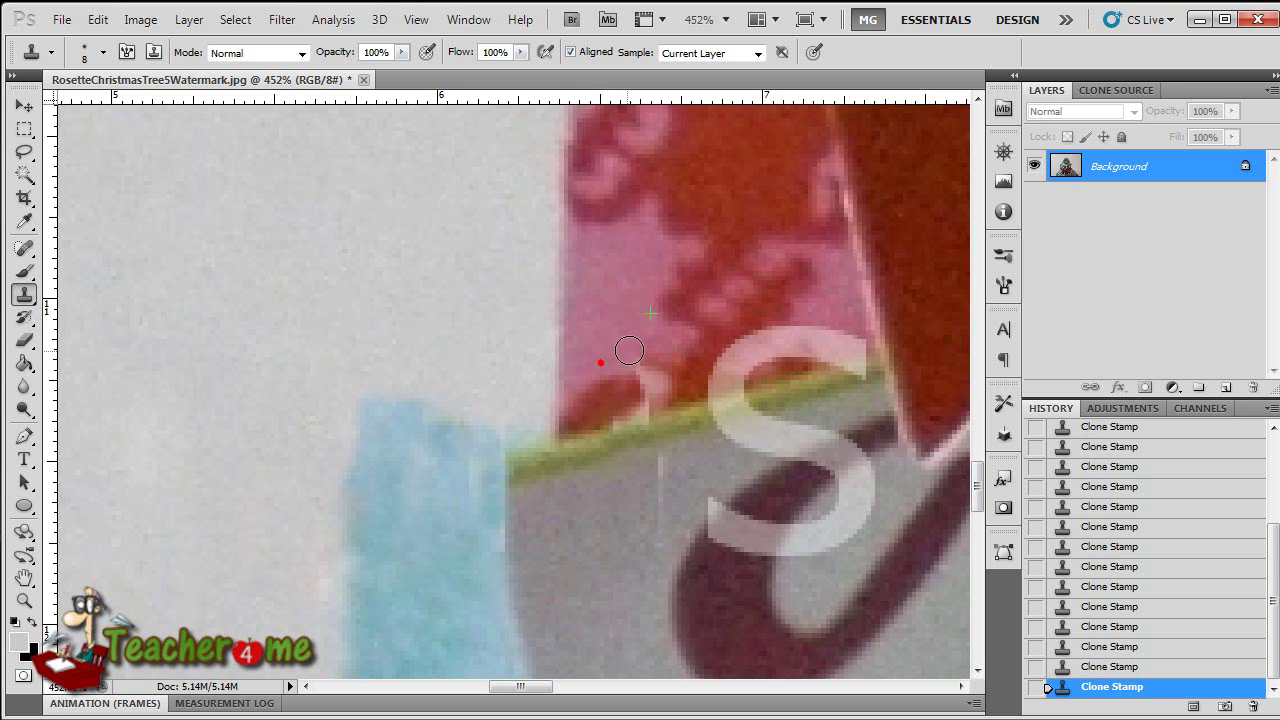
{"action": "left_click", "coordinate": [697, 362]}
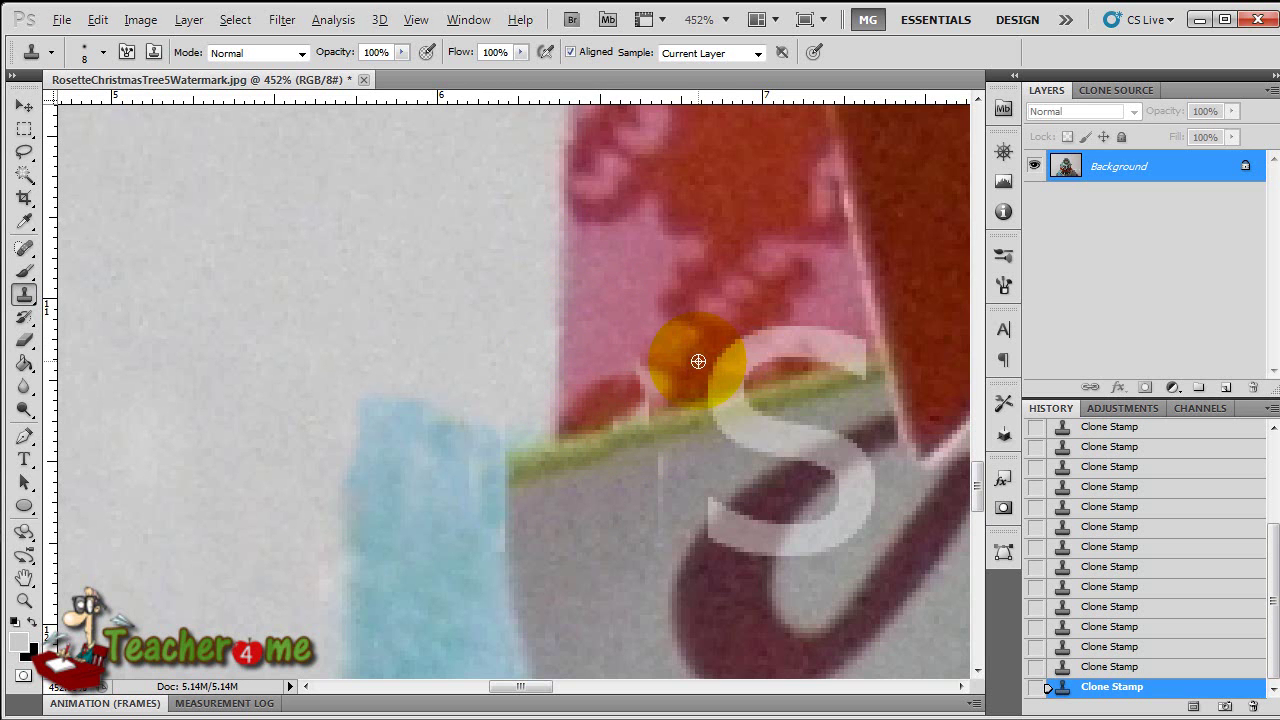
{"action": "mouse_move", "coordinate": [648, 382]}
{"action": "left_mouse_down"}
{"action": "mouse_move", "coordinate": [629, 408]}
{"action": "mouse_move", "coordinate": [618, 403]}
{"action": "left_mouse_up"}
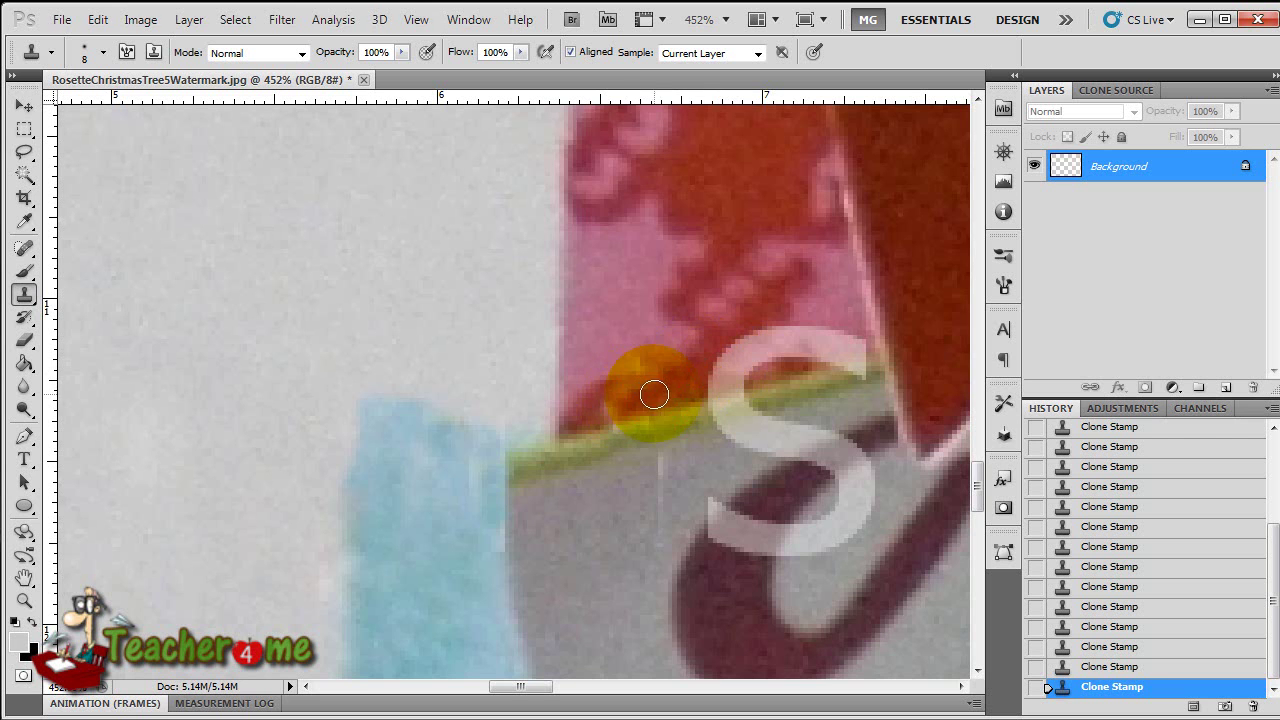
{"action": "mouse_move", "coordinate": [601, 408]}
{"action": "left_mouse_down"}
{"action": "mouse_move", "coordinate": [738, 337]}
{"action": "mouse_move", "coordinate": [711, 360]}
{"action": "mouse_move", "coordinate": [808, 309]}
{"action": "left_mouse_up"}
{"action": "left_click", "coordinate": [700, 355]}
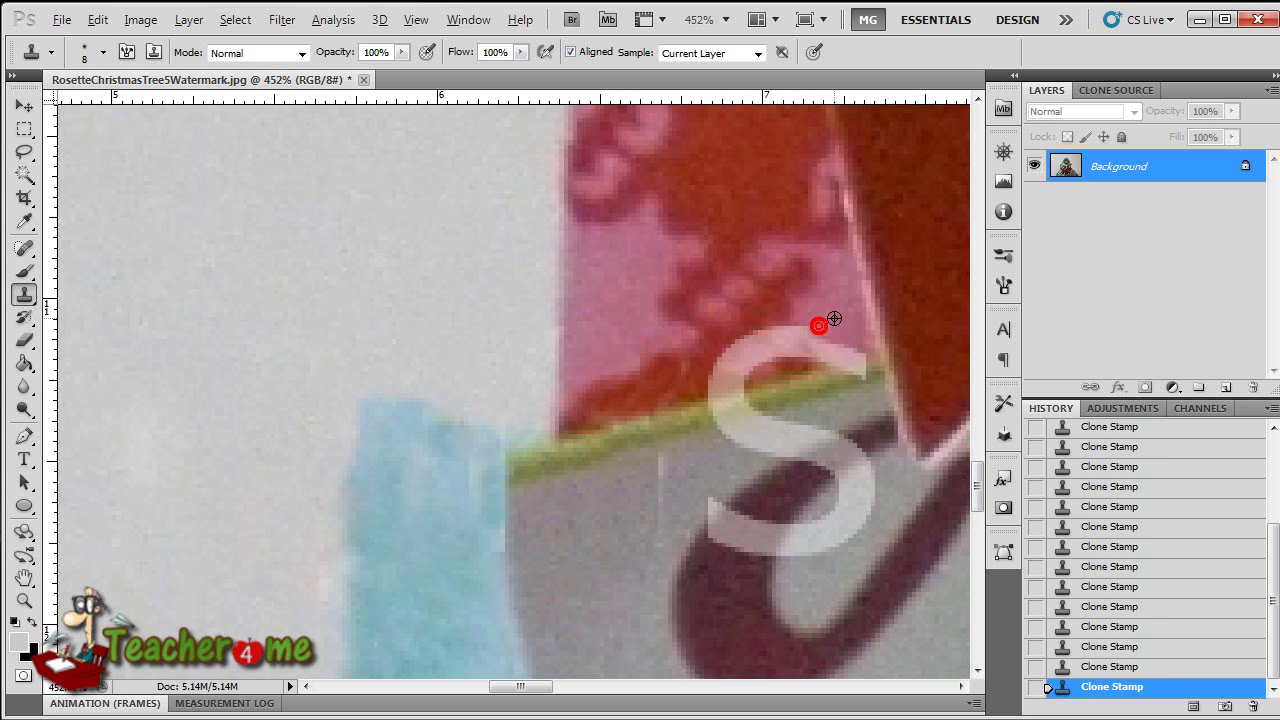
Step: Switch from the Clone Stamp to the Spot Healing Brush for the letters over the red paper folds
{"action": "scroll", "coordinate": [820, 367], "scroll_direction": "down", "scroll_amount": 8}
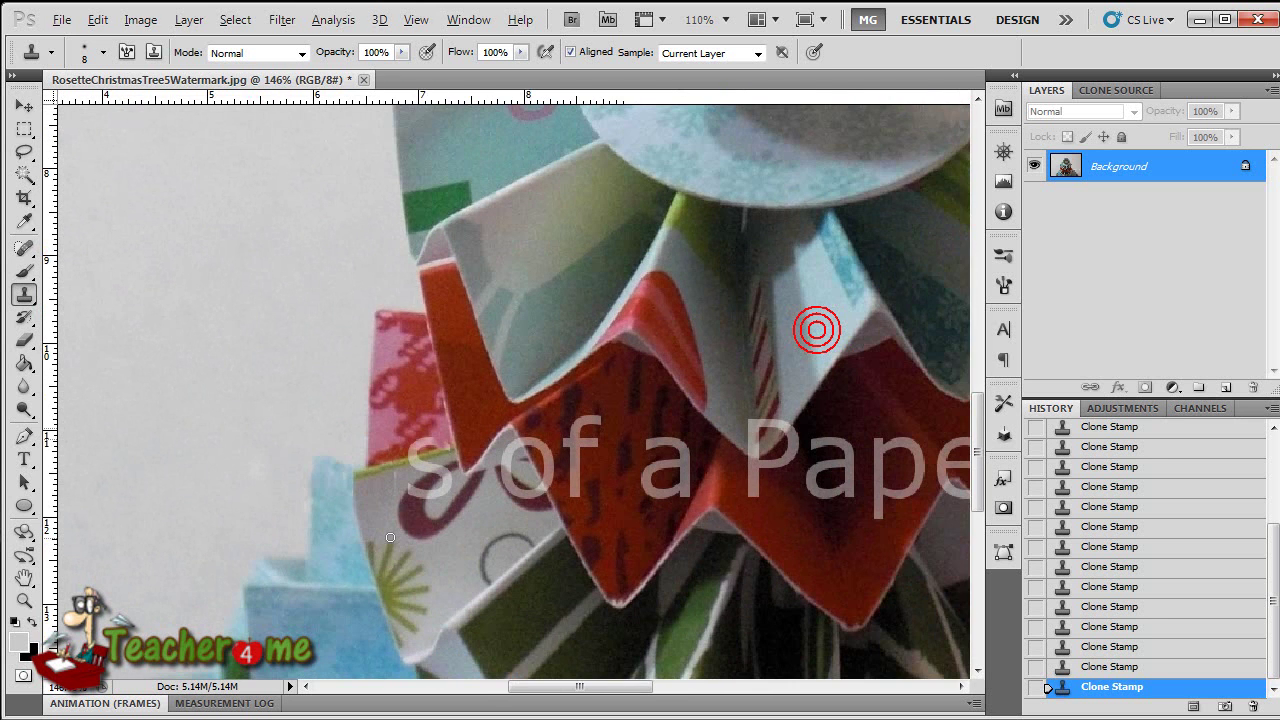
{"action": "scroll", "coordinate": [816, 329], "scroll_direction": "down", "scroll_amount": 4}
{"action": "scroll", "coordinate": [641, 441], "scroll_direction": "down", "scroll_amount": 1}
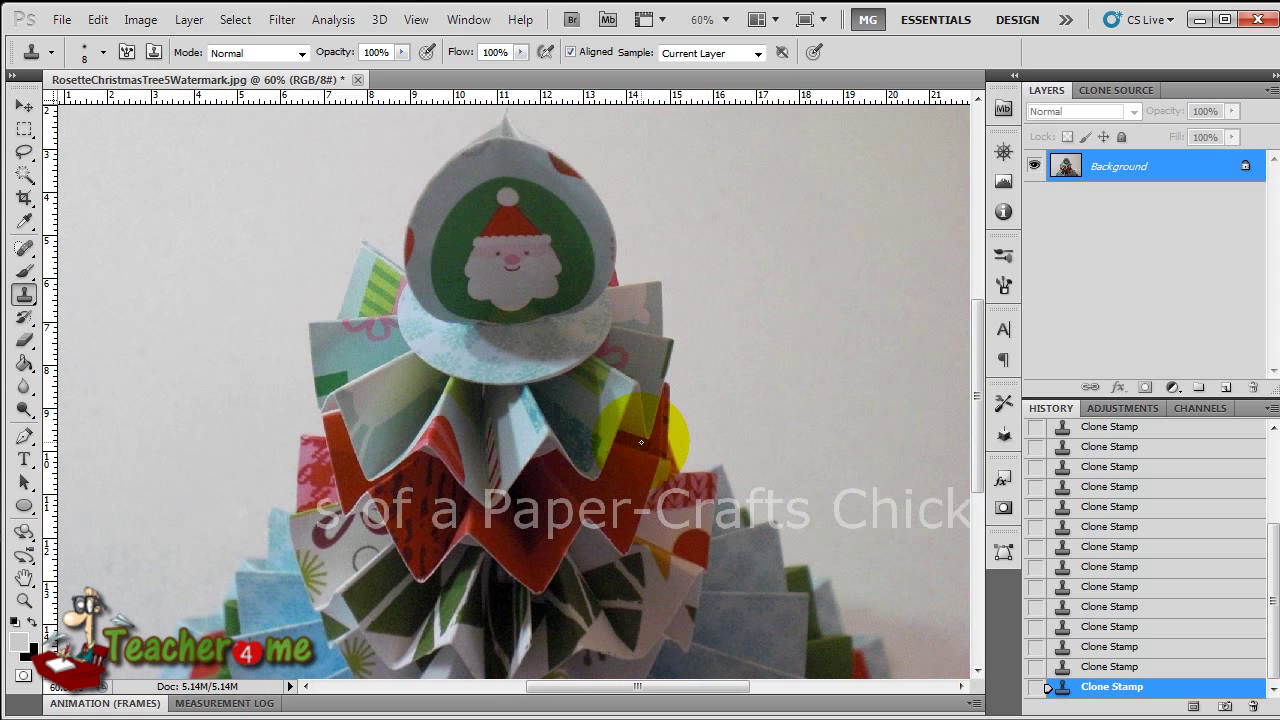
{"action": "left_click", "coordinate": [157, 523]}
{"action": "left_click", "coordinate": [24, 293]}
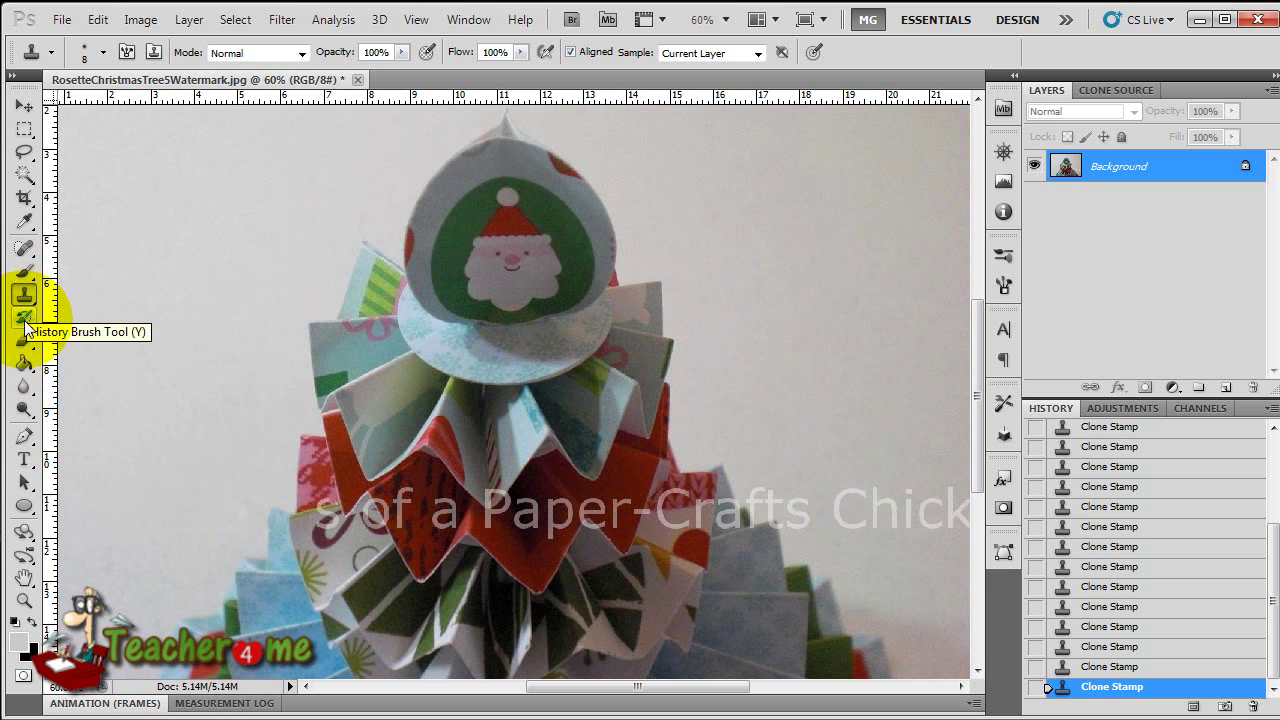
{"action": "left_click", "coordinate": [25, 270]}
{"action": "key", "text": "j"}
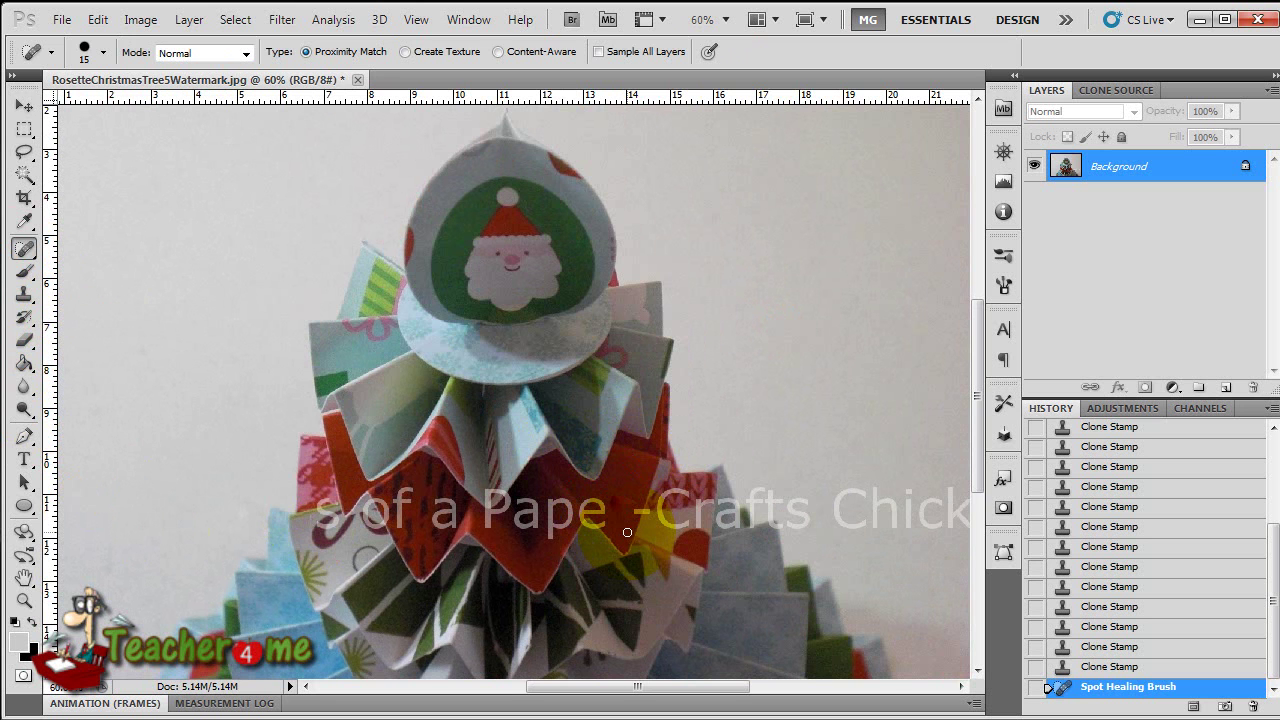
Step: Try to heal the watermark letter r in "Paper" with a 40-pixel Spot Healing Brush
{"action": "scroll", "coordinate": [592, 488], "scroll_direction": "up", "scroll_amount": 5}
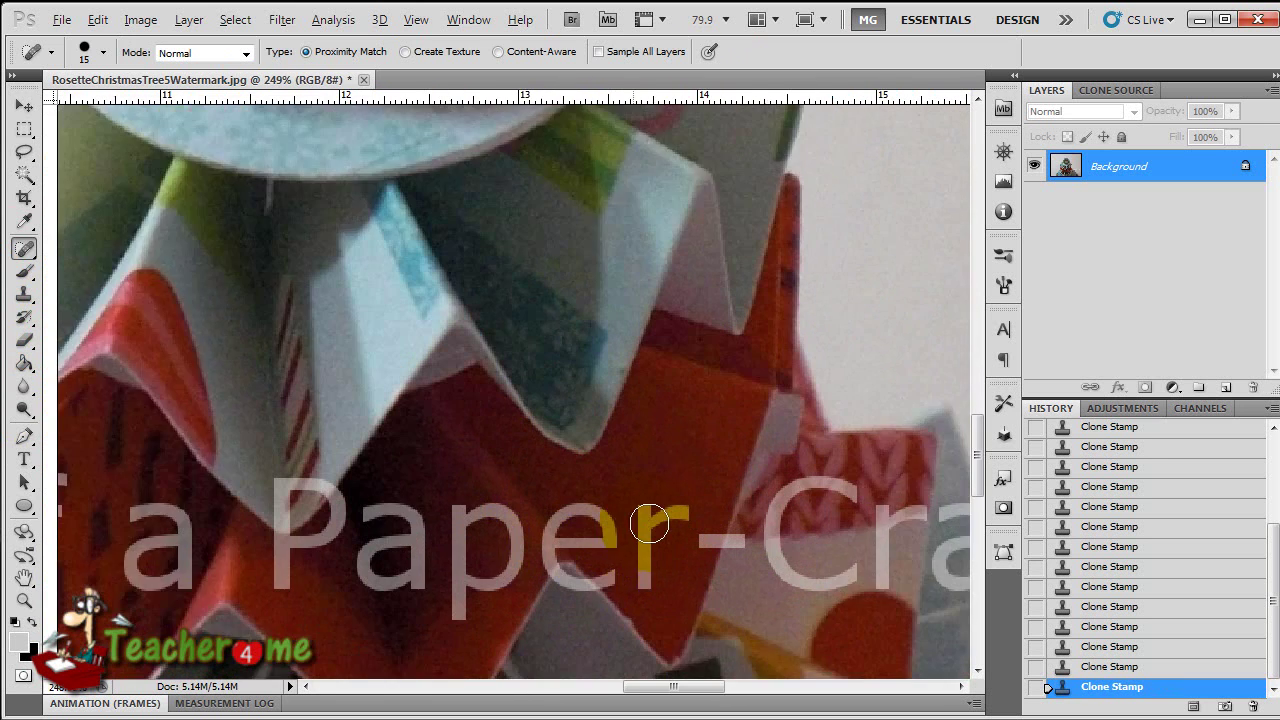
{"action": "mouse_move", "coordinate": [704, 498]}
{"action": "left_mouse_down"}
{"action": "mouse_move", "coordinate": [657, 543]}
{"action": "mouse_move", "coordinate": [660, 571]}
{"action": "left_mouse_up"}
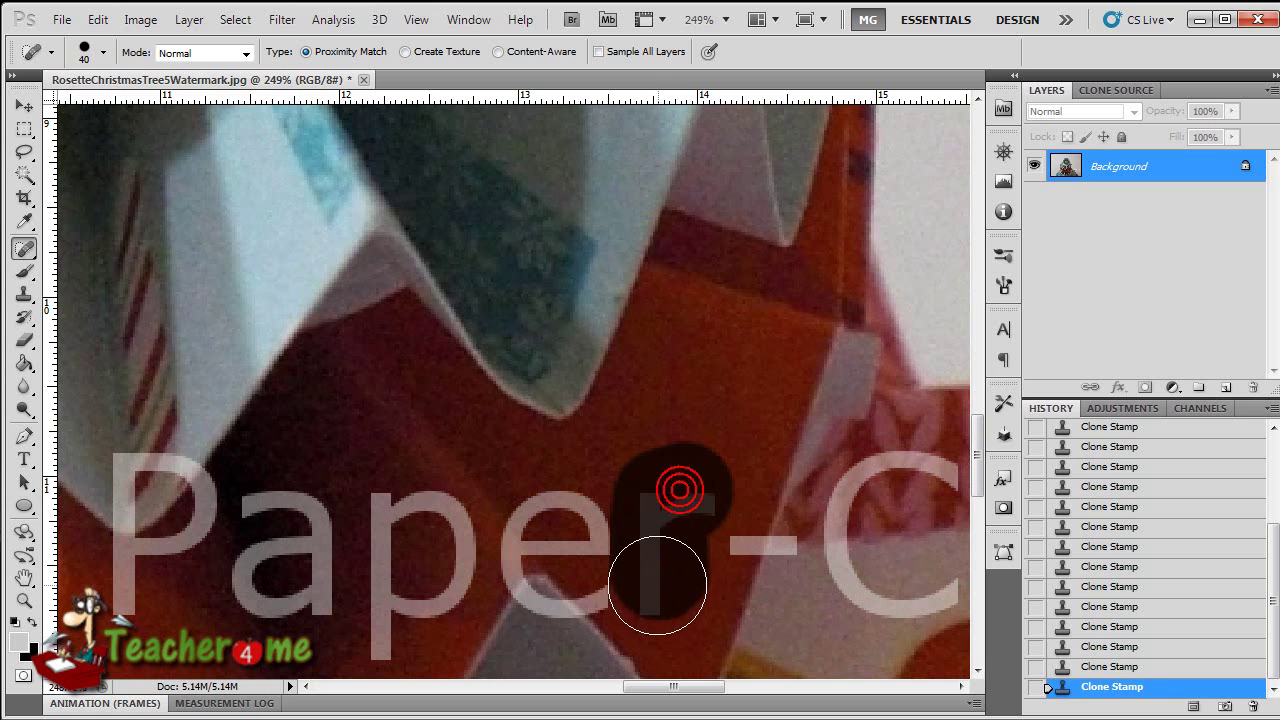
{"action": "key", "text": "ctrl+z"}
Step: Heal the letter r and the adjoining parts of the e and hyphen with a 24-pixel Spot Healing Brush
{"action": "key", "text": "bracketleft"}
{"action": "mouse_move", "coordinate": [654, 494]}
{"action": "left_mouse_down"}
{"action": "mouse_move", "coordinate": [648, 598]}
{"action": "mouse_move", "coordinate": [658, 529]}
{"action": "mouse_move", "coordinate": [703, 508]}
{"action": "mouse_move", "coordinate": [716, 544]}
{"action": "mouse_move", "coordinate": [736, 539]}
{"action": "mouse_move", "coordinate": [721, 552]}
{"action": "mouse_move", "coordinate": [708, 540]}
{"action": "mouse_move", "coordinate": [710, 512]}
{"action": "mouse_move", "coordinate": [708, 554]}
{"action": "mouse_move", "coordinate": [731, 522]}
{"action": "mouse_move", "coordinate": [677, 571]}
{"action": "left_mouse_up"}
{"action": "mouse_move", "coordinate": [720, 500]}
{"action": "left_mouse_down"}
{"action": "mouse_move", "coordinate": [704, 576]}
{"action": "mouse_move", "coordinate": [693, 586]}
{"action": "mouse_move", "coordinate": [699, 529]}
{"action": "mouse_move", "coordinate": [674, 597]}
{"action": "left_mouse_up"}
{"action": "left_click_drag", "start_coordinate": [674, 517], "coordinate": [697, 489]}
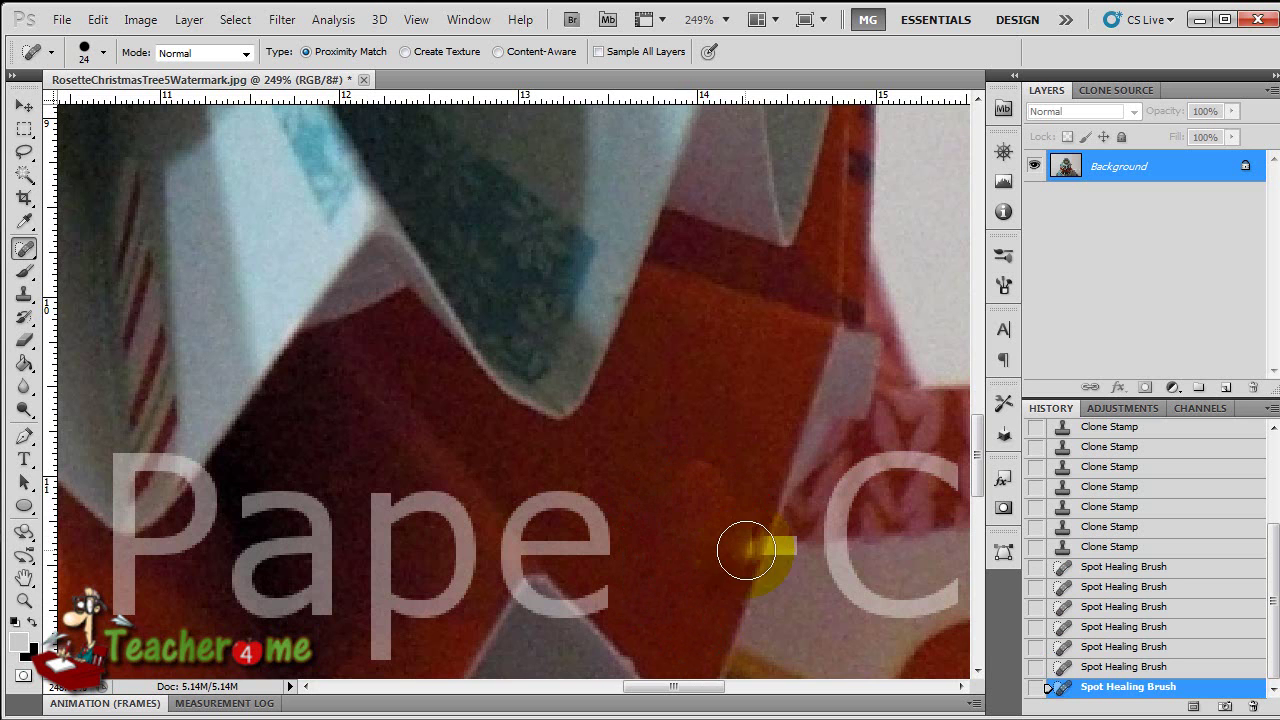
{"action": "mouse_move", "coordinate": [638, 583]}
{"action": "left_mouse_down"}
{"action": "mouse_move", "coordinate": [551, 508]}
{"action": "mouse_move", "coordinate": [615, 563]}
{"action": "mouse_move", "coordinate": [575, 545]}
{"action": "left_mouse_up"}
{"action": "mouse_move", "coordinate": [717, 638]}
{"action": "left_mouse_down"}
{"action": "mouse_move", "coordinate": [600, 549]}
{"action": "mouse_move", "coordinate": [610, 555]}
{"action": "left_mouse_up"}
{"action": "scroll", "coordinate": [686, 597], "scroll_direction": "down", "scroll_amount": 3}
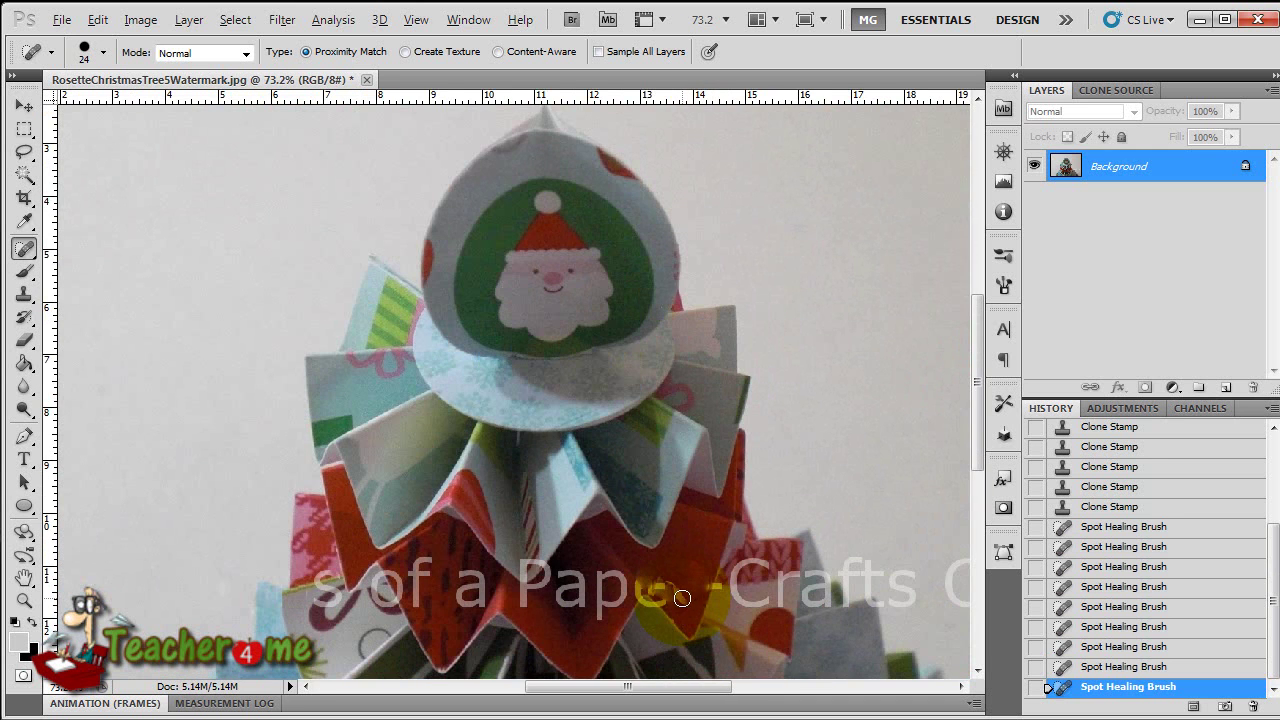
{"action": "scroll", "coordinate": [682, 598], "scroll_direction": "down", "scroll_amount": 1}
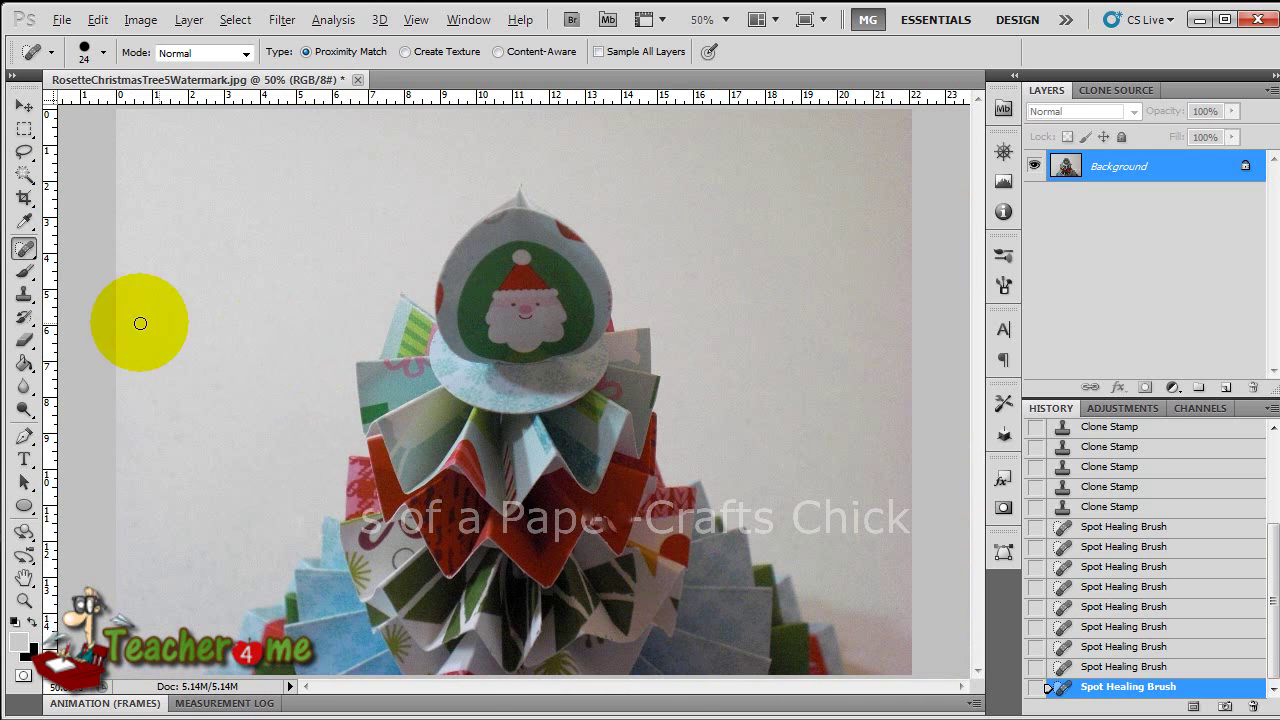
Step: Set the Spot Healing Brush to Content-Aware and heal the word "Chick" with a 142-pixel brush
{"action": "left_click", "coordinate": [24, 293]}
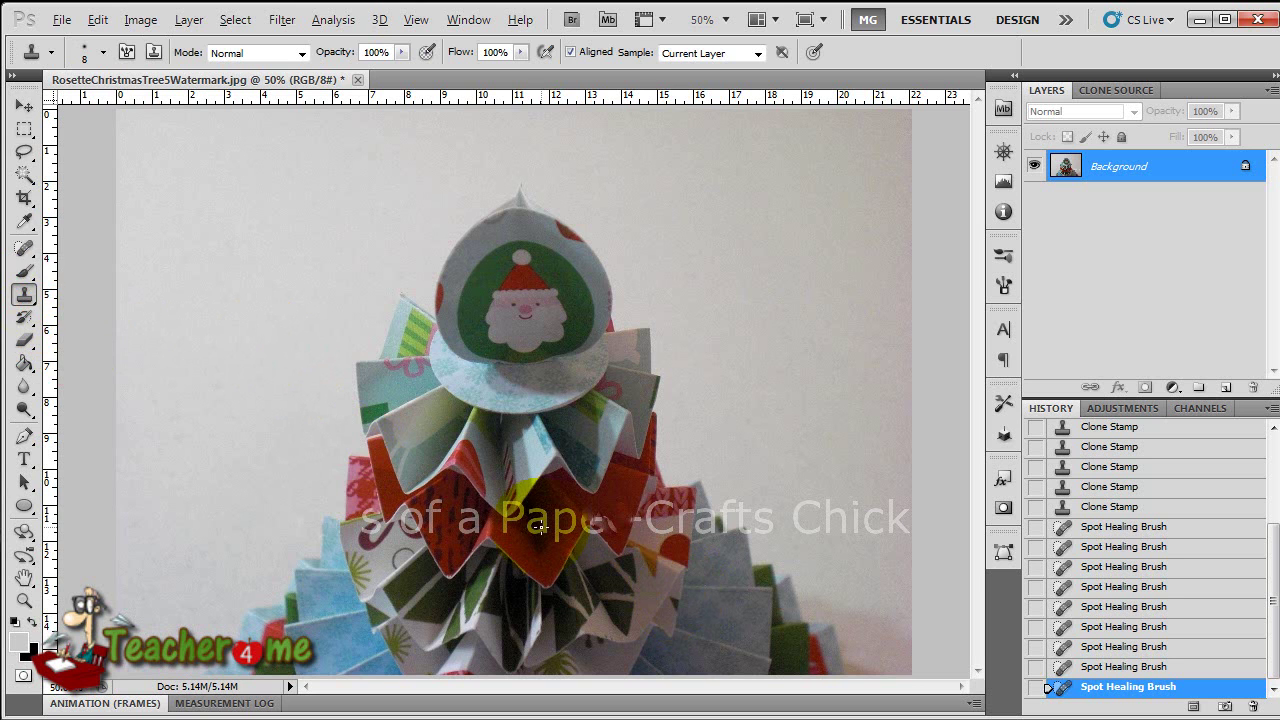
{"action": "left_click", "coordinate": [25, 248]}
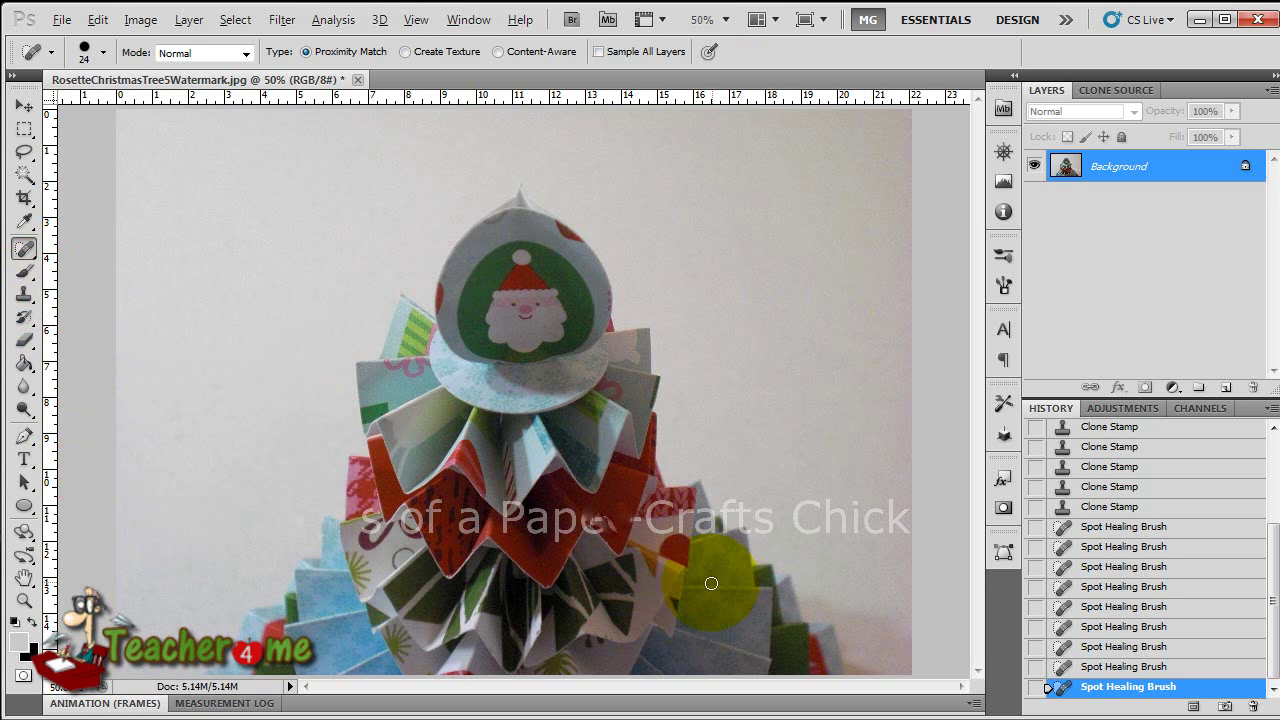
{"action": "scroll", "coordinate": [719, 578], "scroll_direction": "down", "scroll_amount": 2}
{"action": "scroll", "coordinate": [711, 583], "scroll_direction": "up", "scroll_amount": 2}
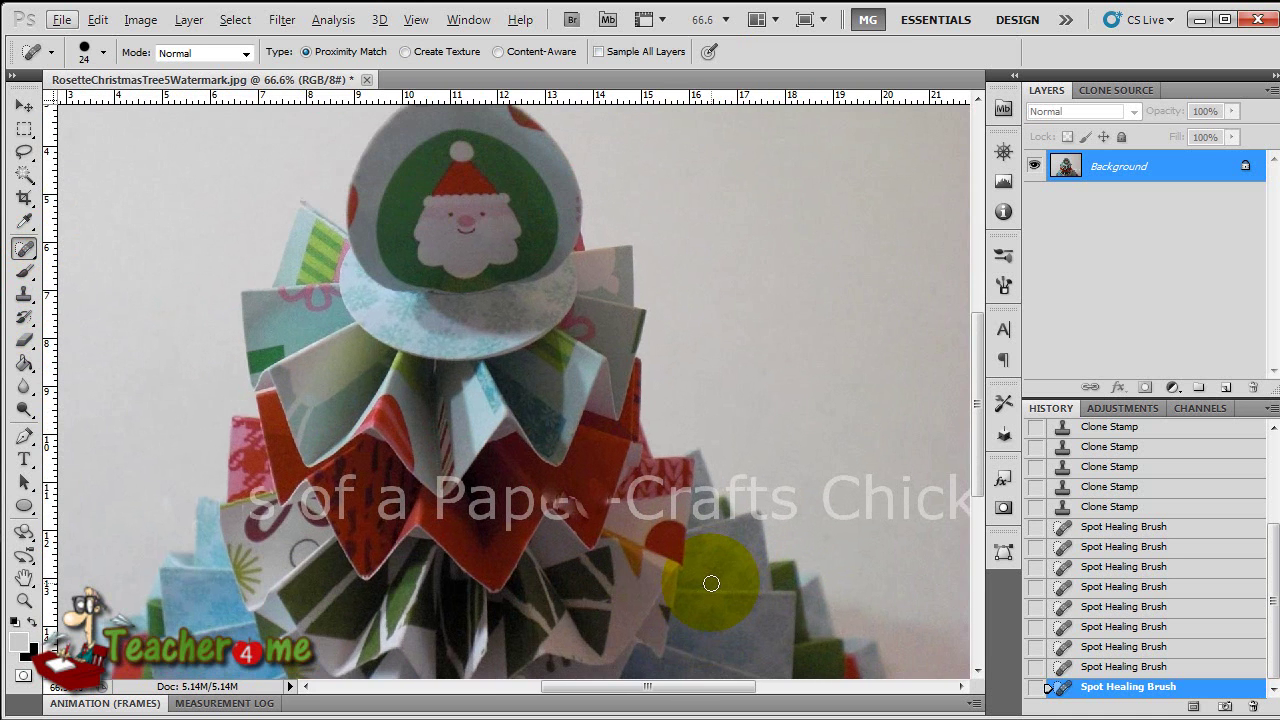
{"action": "scroll", "coordinate": [711, 583], "scroll_direction": "down", "scroll_amount": 2}
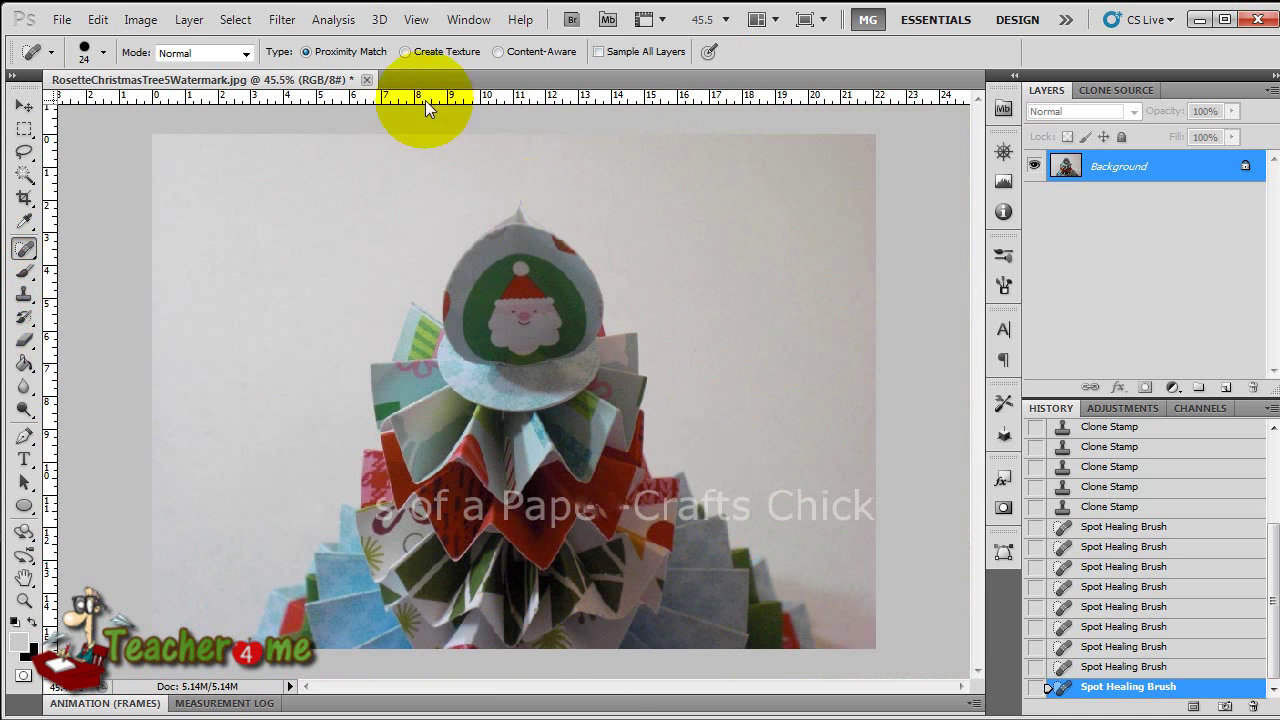
{"action": "left_click", "coordinate": [496, 52]}
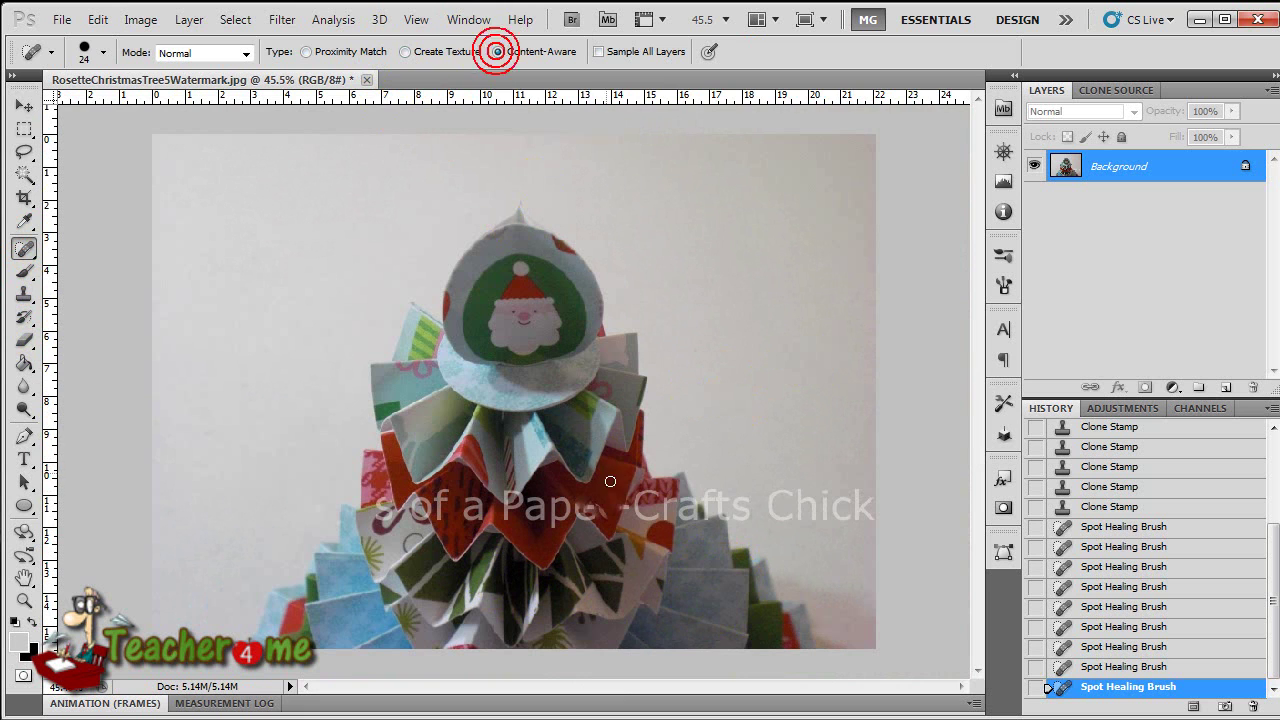
{"action": "mouse_move", "coordinate": [800, 503]}
{"action": "left_mouse_down"}
{"action": "mouse_move", "coordinate": [900, 512]}
{"action": "mouse_move", "coordinate": [822, 574]}
{"action": "mouse_move", "coordinate": [765, 503]}
{"action": "left_mouse_up"}
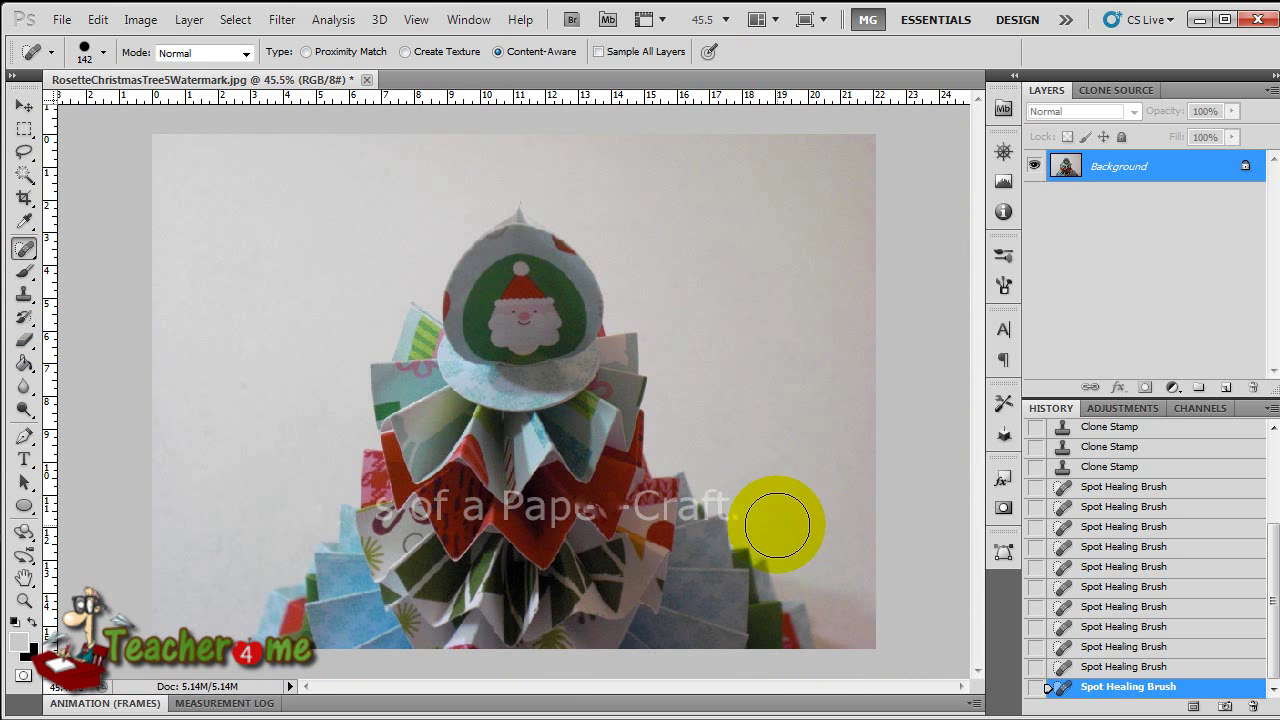
Step: Heal the watermark text "s of a" on the paper tree with the 142-pixel Content-Aware brush
{"action": "mouse_move", "coordinate": [455, 513]}
{"action": "left_mouse_down"}
{"action": "mouse_move", "coordinate": [397, 508]}
{"action": "mouse_move", "coordinate": [437, 503]}
{"action": "left_mouse_up"}
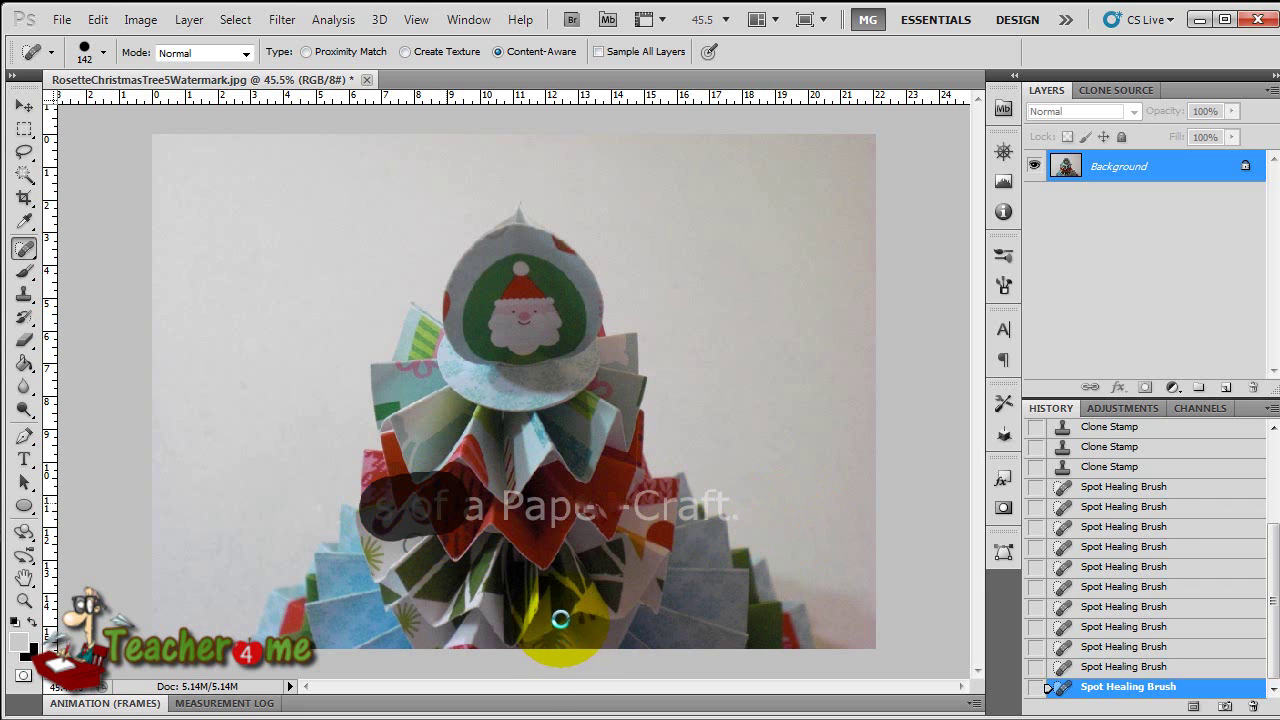
{"action": "left_click", "coordinate": [439, 485]}
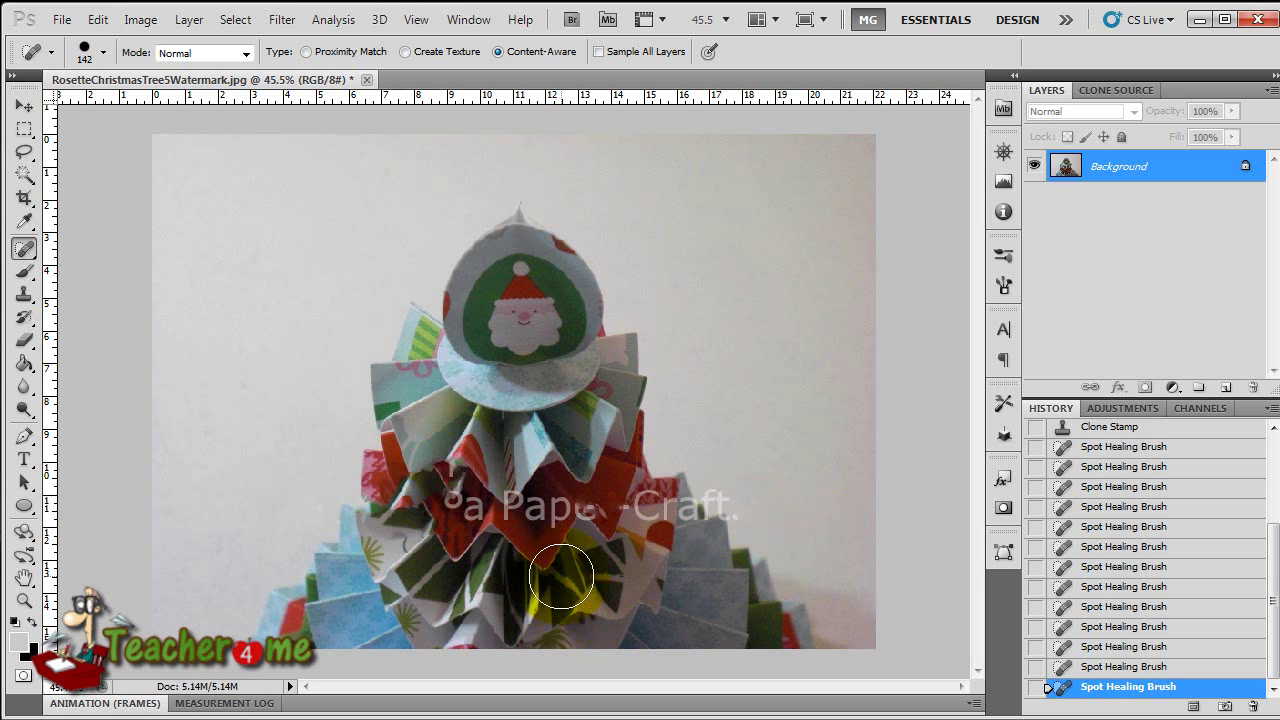
{"action": "left_click", "coordinate": [466, 509]}
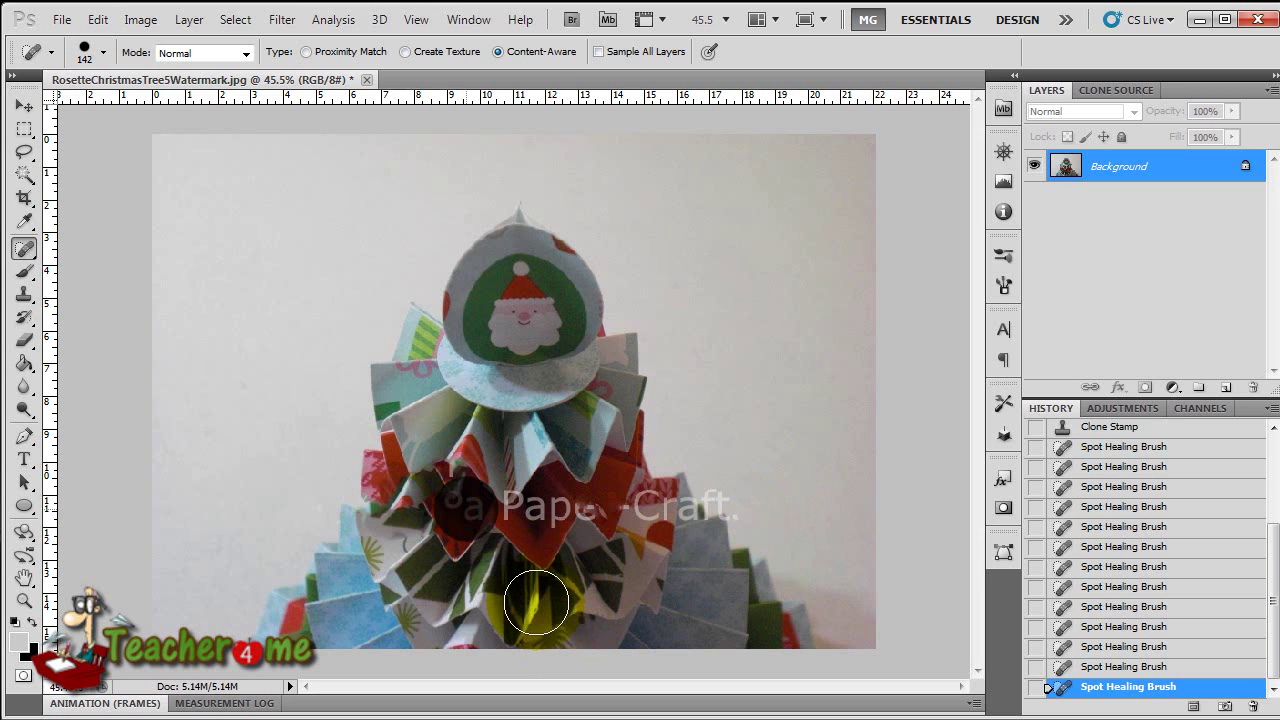
{"action": "scroll", "coordinate": [514, 557], "scroll_direction": "down", "scroll_amount": 3}
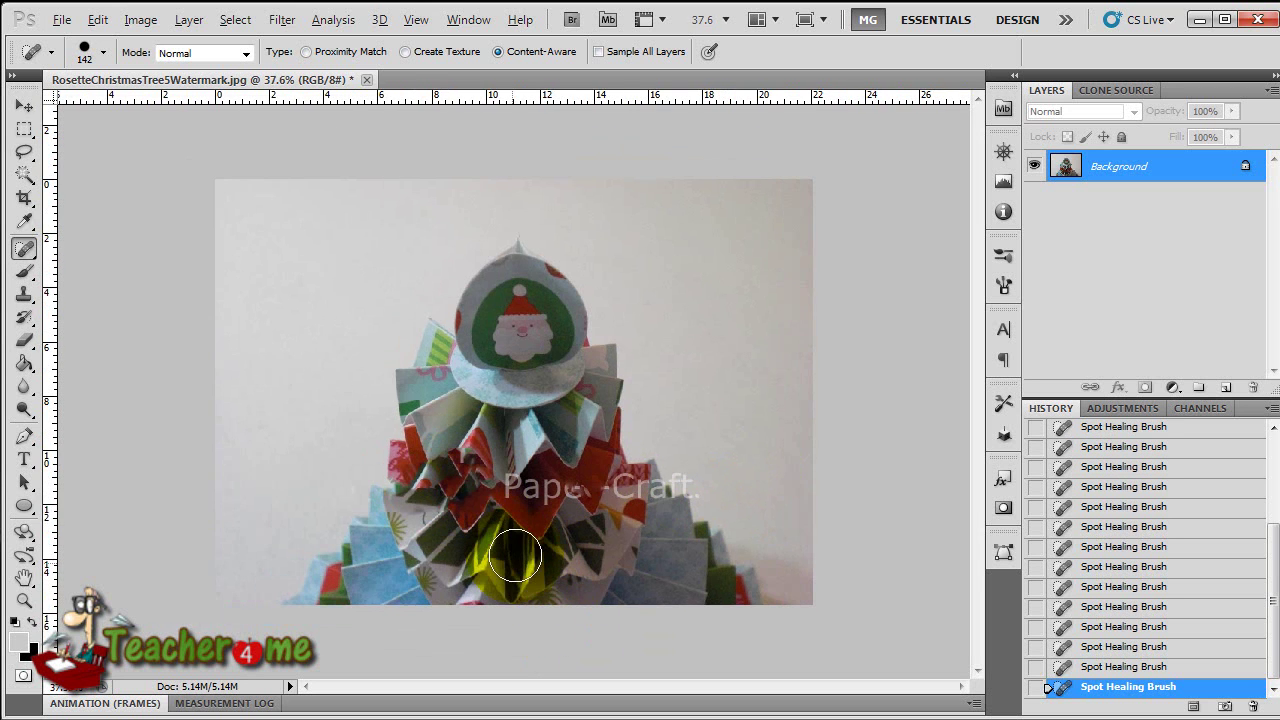
Step: Close the RosetteChristmasTree5Watermark.jpg document
{"action": "left_click", "coordinate": [368, 78]}
{"action": "left_click", "coordinate": [638, 306]}
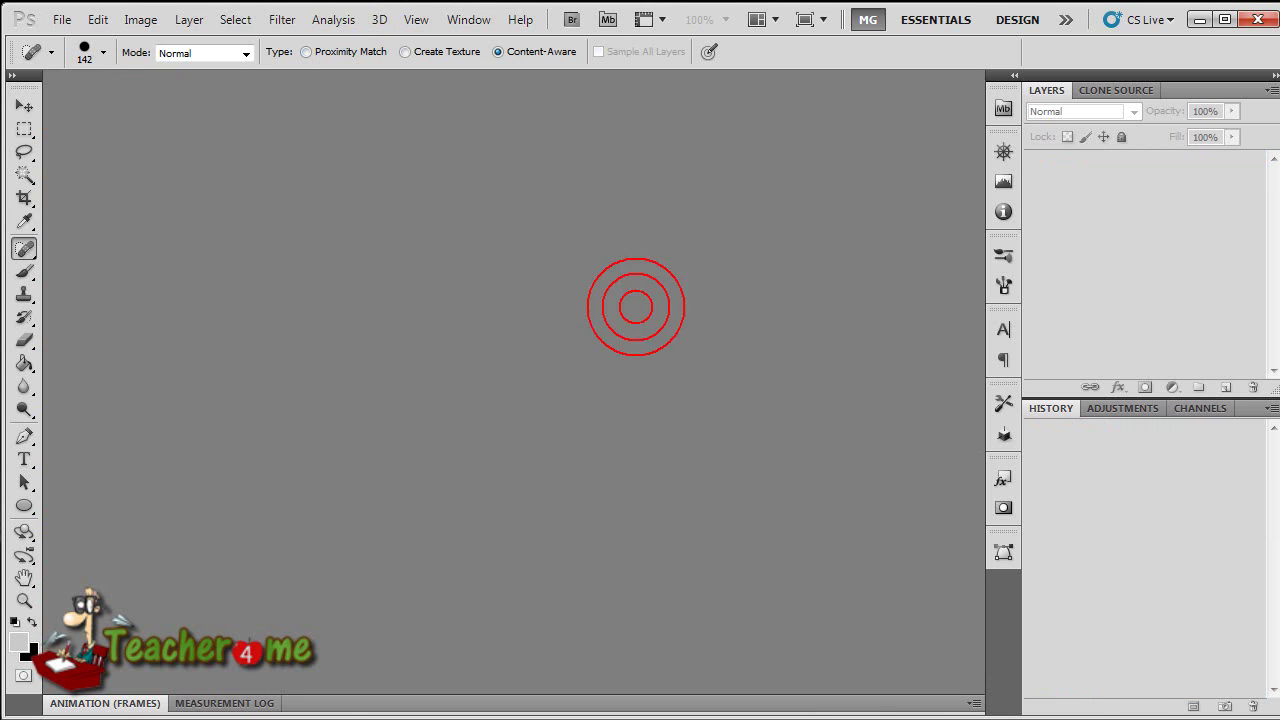
Step: Switch to Windows Photo Viewer and examine the diagonal watermark on SampleDiagonal-721090.jpg up close
{"action": "key", "text": "alt+Tab"}
{"action": "left_click", "coordinate": [685, 553]}
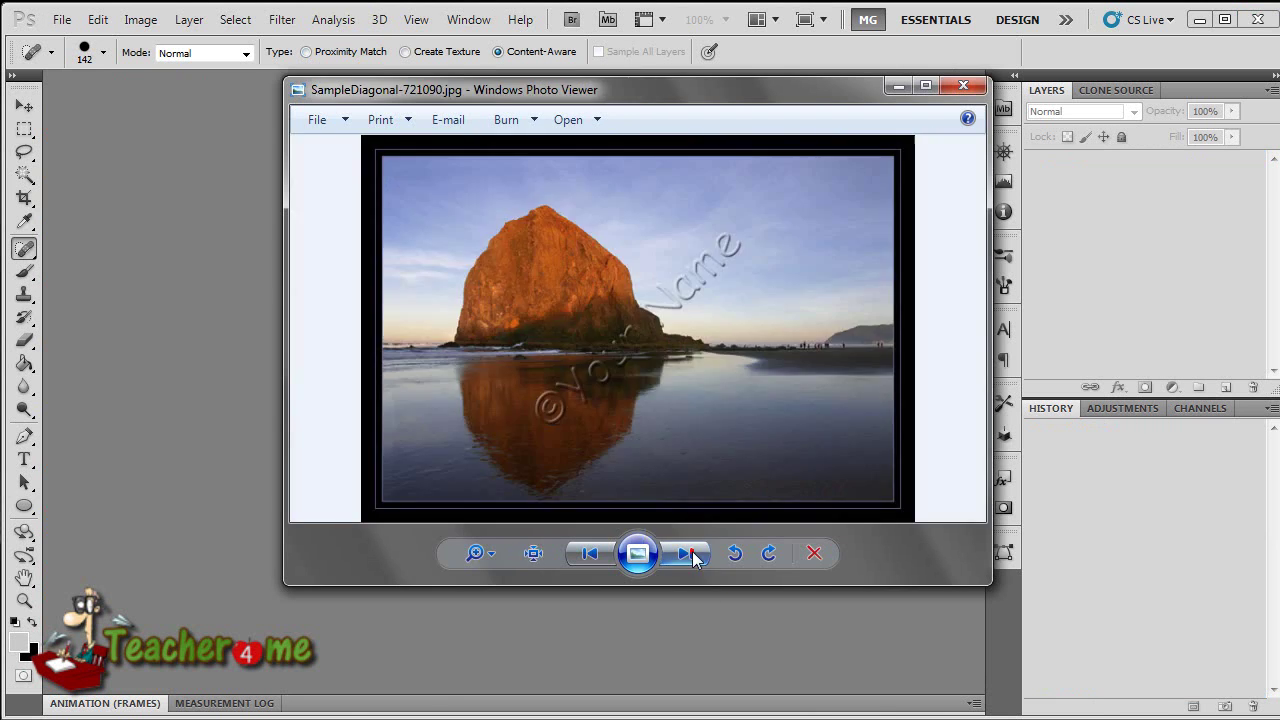
{"action": "scroll", "coordinate": [634, 385], "scroll_direction": "up", "scroll_amount": 3}
{"action": "scroll", "coordinate": [660, 385], "scroll_direction": "up", "scroll_amount": 2}
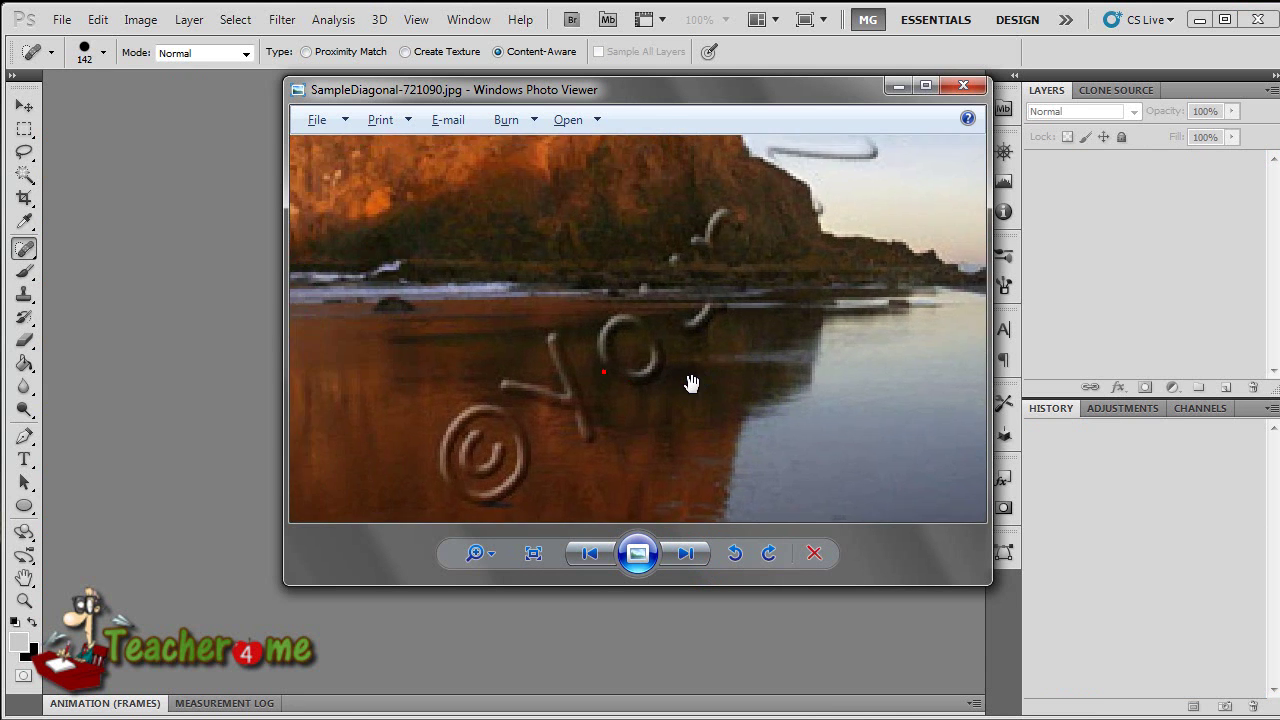
{"action": "scroll", "coordinate": [620, 400], "scroll_direction": "up", "scroll_amount": 2}
{"action": "scroll", "coordinate": [645, 360], "scroll_direction": "down", "scroll_amount": 7}
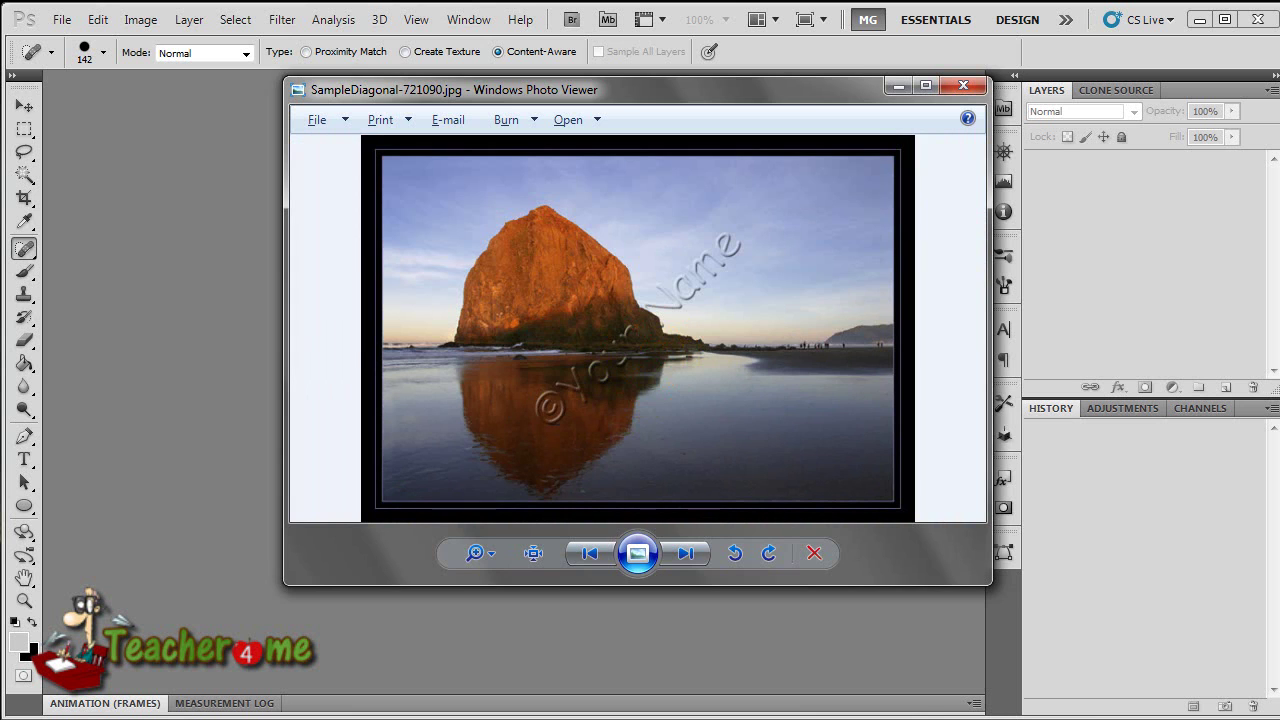
Step: Close the photo viewer and open SampleDiagonal-721090.jpg in Photoshop
{"action": "key", "text": "alt+F4"}
{"action": "left_click", "coordinate": [805, 210]}
{"action": "left_click_drag", "start_coordinate": [805, 210], "coordinate": [166, 420]}
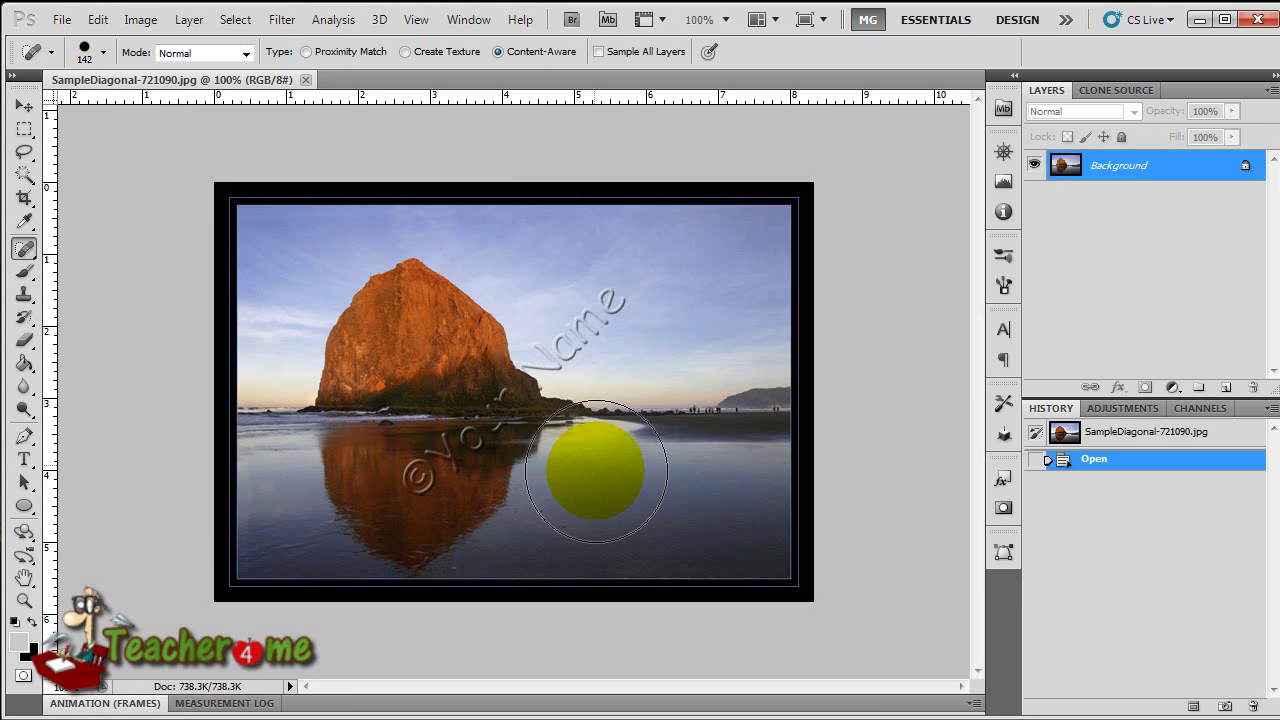
Step: Reduce the Spot Healing Brush to 39 pixels and heal the watermark word "Name" across the sky
{"action": "scroll", "coordinate": [580, 471], "scroll_direction": "up", "scroll_amount": 4}
{"action": "key", "text": "bracketleft"}
{"action": "key", "text": "bracketleft"}
{"action": "key", "text": "bracketleft"}
{"action": "key", "text": "bracketleft"}
{"action": "key", "text": "bracketleft"}
{"action": "key", "text": "bracketleft"}
{"action": "key", "text": "bracketleft"}
{"action": "key", "text": "bracketleft"}
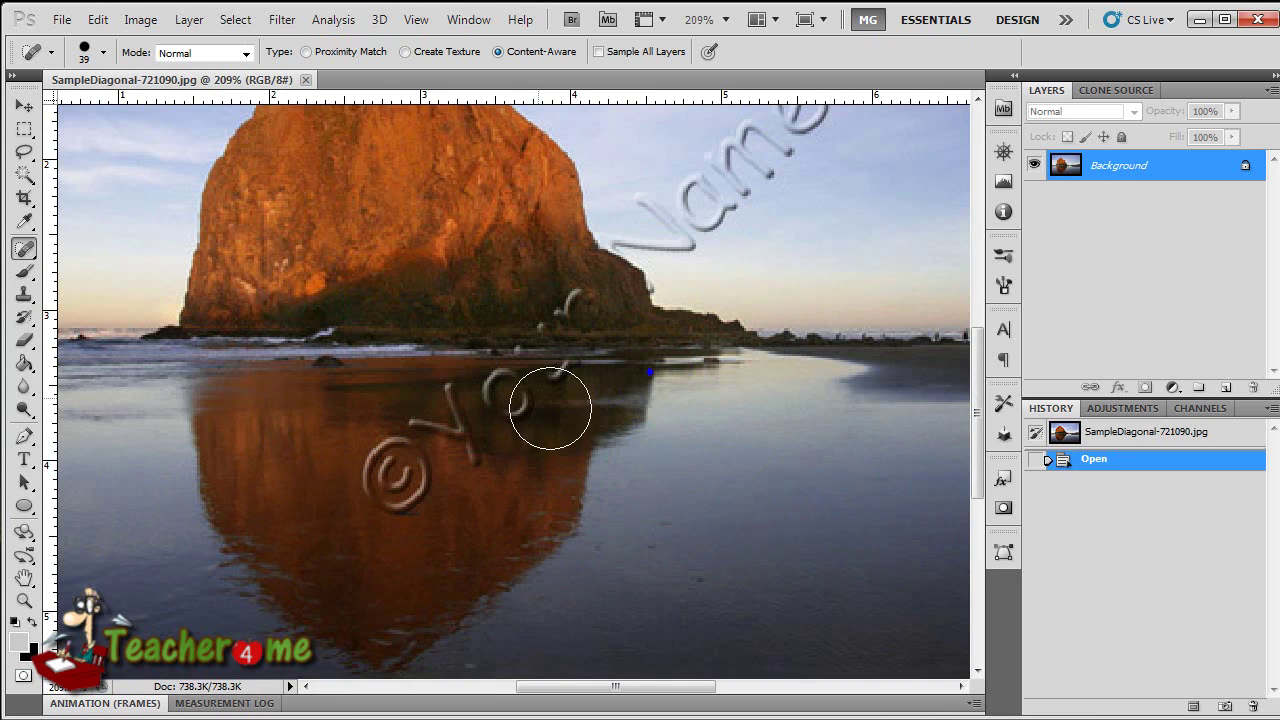
{"action": "scroll", "coordinate": [650, 368], "scroll_direction": "up", "scroll_amount": 3}
{"action": "mouse_move", "coordinate": [792, 248]}
{"action": "left_mouse_down"}
{"action": "mouse_move", "coordinate": [759, 282]}
{"action": "mouse_move", "coordinate": [708, 347]}
{"action": "mouse_move", "coordinate": [661, 350]}
{"action": "mouse_move", "coordinate": [681, 370]}
{"action": "mouse_move", "coordinate": [640, 362]}
{"action": "left_mouse_up"}
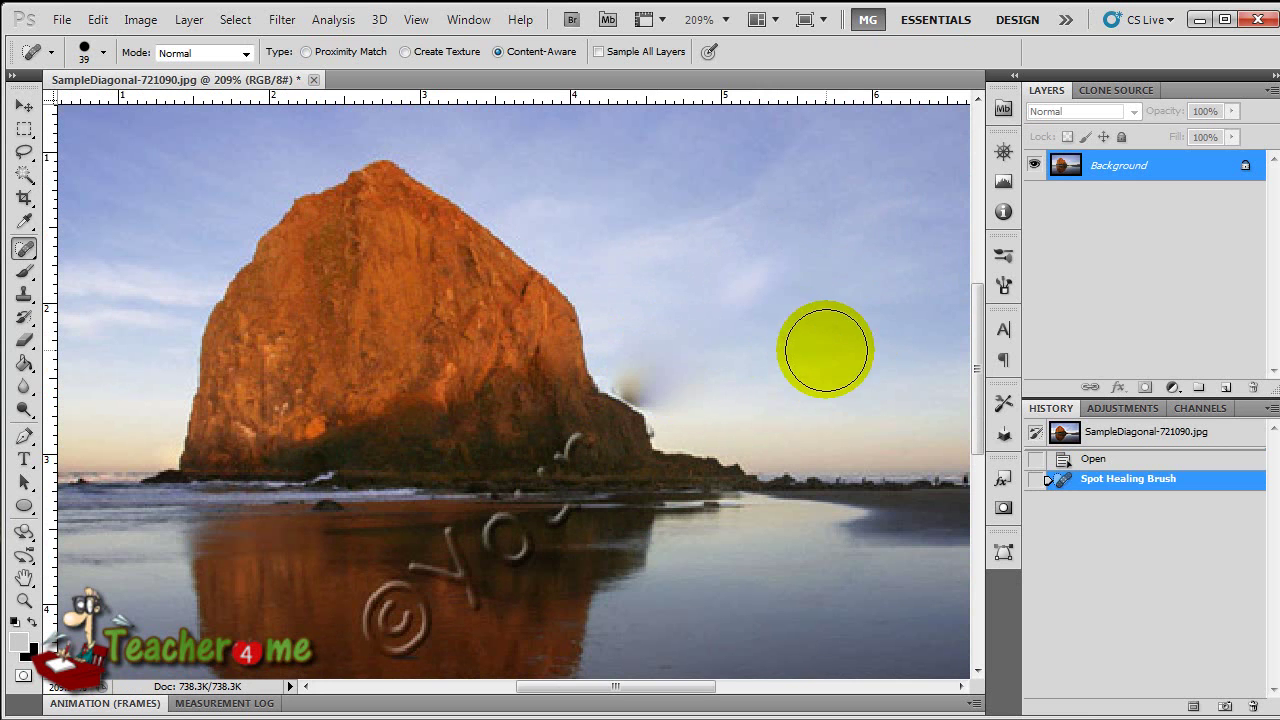
Step: Reduce the brush size and heal the dark smudge in the sky beside the rock's right slope
{"action": "scroll", "coordinate": [669, 391], "scroll_direction": "up", "scroll_amount": 5}
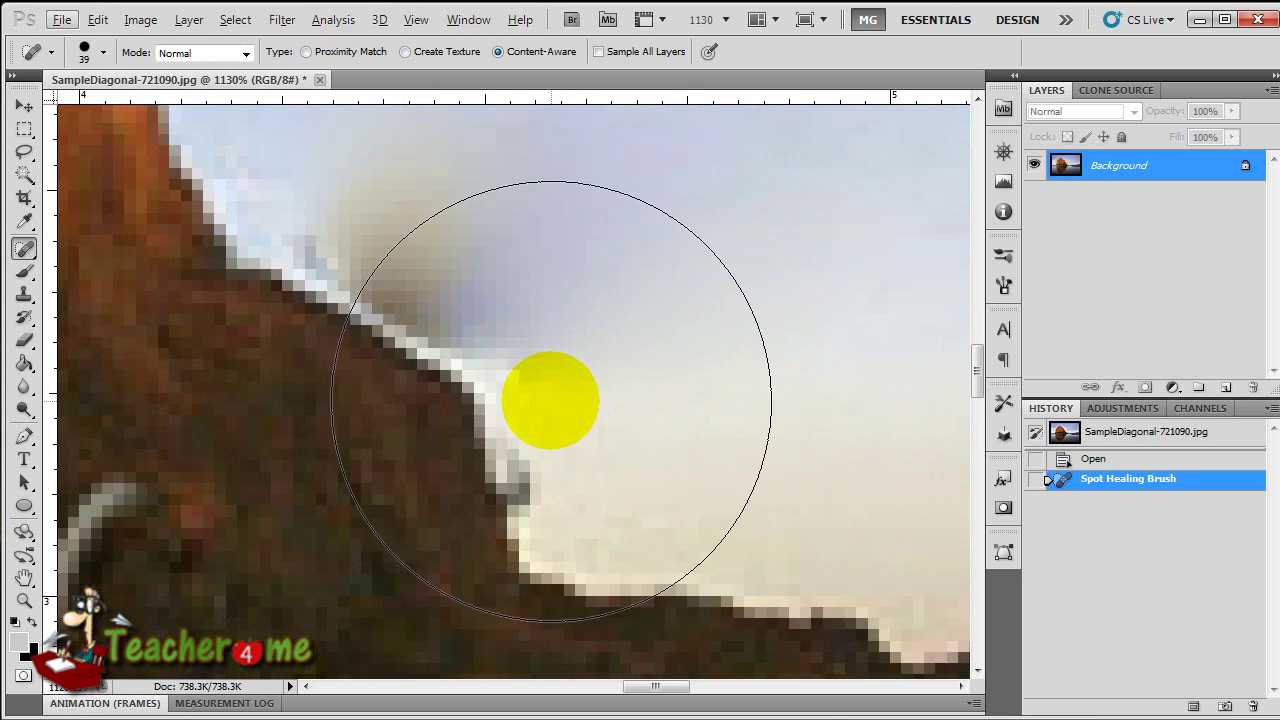
{"action": "key", "text": "bracketleft"}
{"action": "key", "text": "bracketleft"}
{"action": "key", "text": "bracketleft"}
{"action": "mouse_move", "coordinate": [364, 218]}
{"action": "left_mouse_down"}
{"action": "mouse_move", "coordinate": [414, 234]}
{"action": "mouse_move", "coordinate": [532, 331]}
{"action": "mouse_move", "coordinate": [563, 462]}
{"action": "mouse_move", "coordinate": [577, 447]}
{"action": "mouse_move", "coordinate": [576, 331]}
{"action": "mouse_move", "coordinate": [524, 209]}
{"action": "mouse_move", "coordinate": [450, 184]}
{"action": "mouse_move", "coordinate": [490, 218]}
{"action": "left_mouse_up"}
{"action": "mouse_move", "coordinate": [358, 217]}
{"action": "left_mouse_down"}
{"action": "mouse_move", "coordinate": [393, 226]}
{"action": "mouse_move", "coordinate": [472, 282]}
{"action": "left_mouse_up"}
Step: Heal the leftover marks along the rock's right edge with a 15-pixel Content-Aware brush
{"action": "scroll", "coordinate": [701, 384], "scroll_direction": "up", "scroll_amount": 2}
{"action": "scroll", "coordinate": [556, 372], "scroll_direction": "down", "scroll_amount": 4}
{"action": "left_click", "coordinate": [517, 340]}
{"action": "left_click_drag", "start_coordinate": [550, 362], "coordinate": [523, 343]}
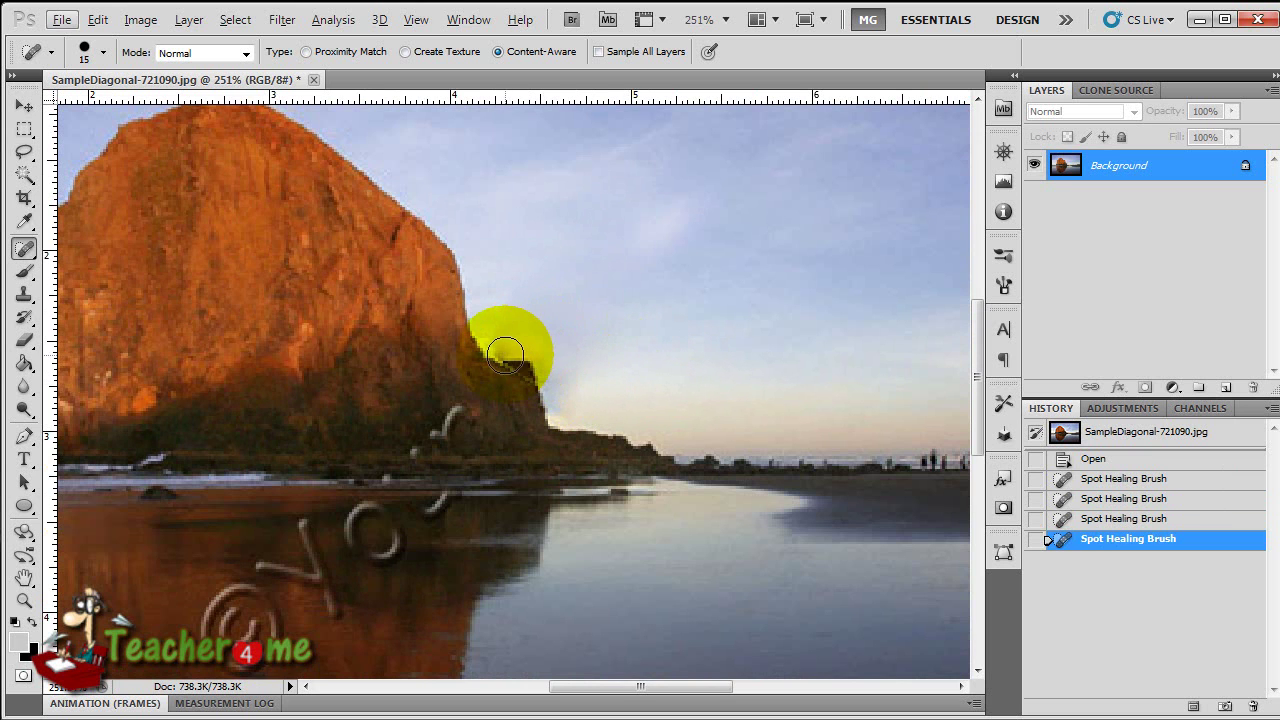
Step: Clean the smudges above and beside the rock's right ledge with a healing stroke and a 24-pixel Clone Stamp
{"action": "mouse_move", "coordinate": [508, 344]}
{"action": "left_mouse_down"}
{"action": "mouse_move", "coordinate": [548, 368]}
{"action": "mouse_move", "coordinate": [506, 338]}
{"action": "left_mouse_up"}
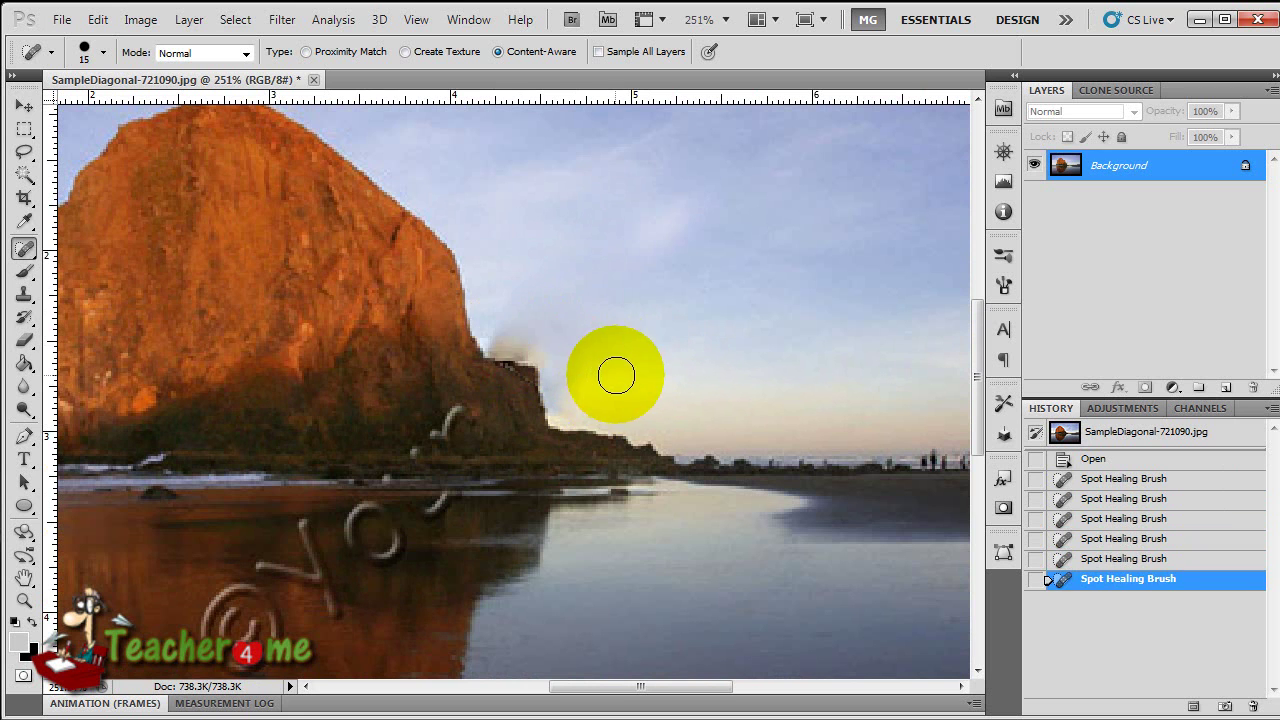
{"action": "key", "text": "s"}
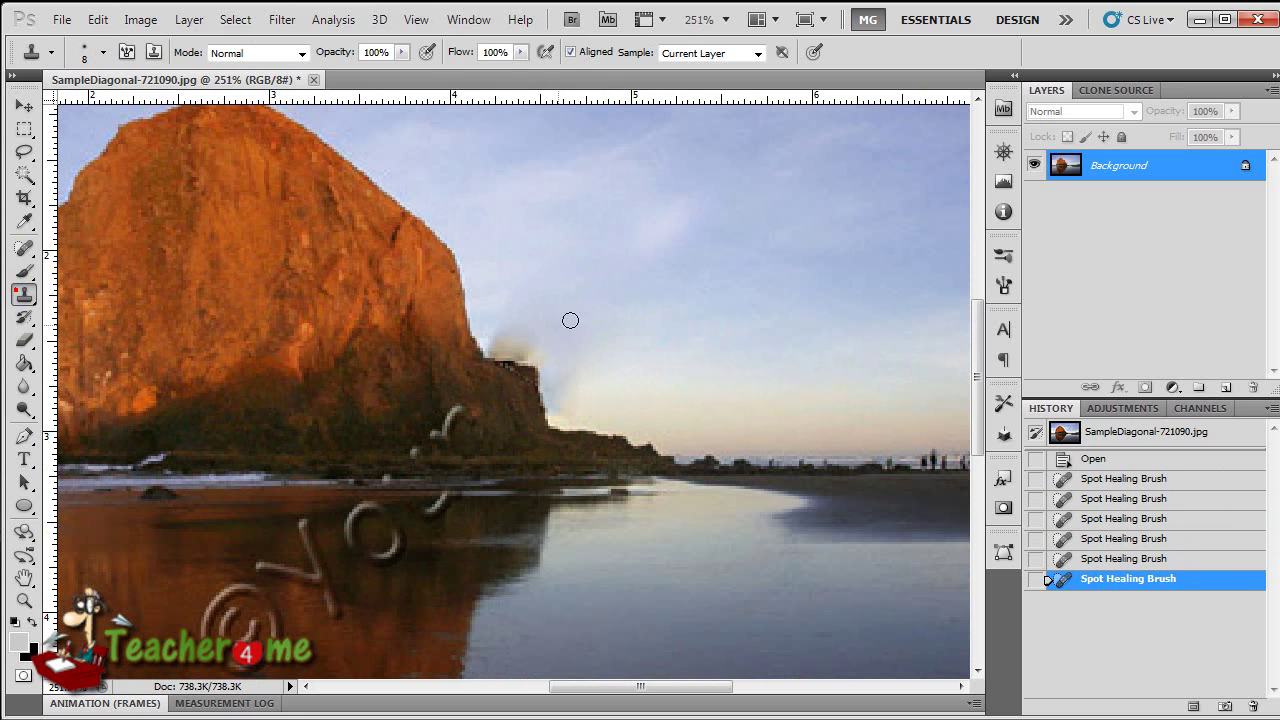
{"action": "mouse_move", "coordinate": [536, 339]}
{"action": "left_mouse_down"}
{"action": "mouse_move", "coordinate": [507, 318]}
{"action": "mouse_move", "coordinate": [543, 351]}
{"action": "mouse_move", "coordinate": [542, 319]}
{"action": "left_mouse_up"}
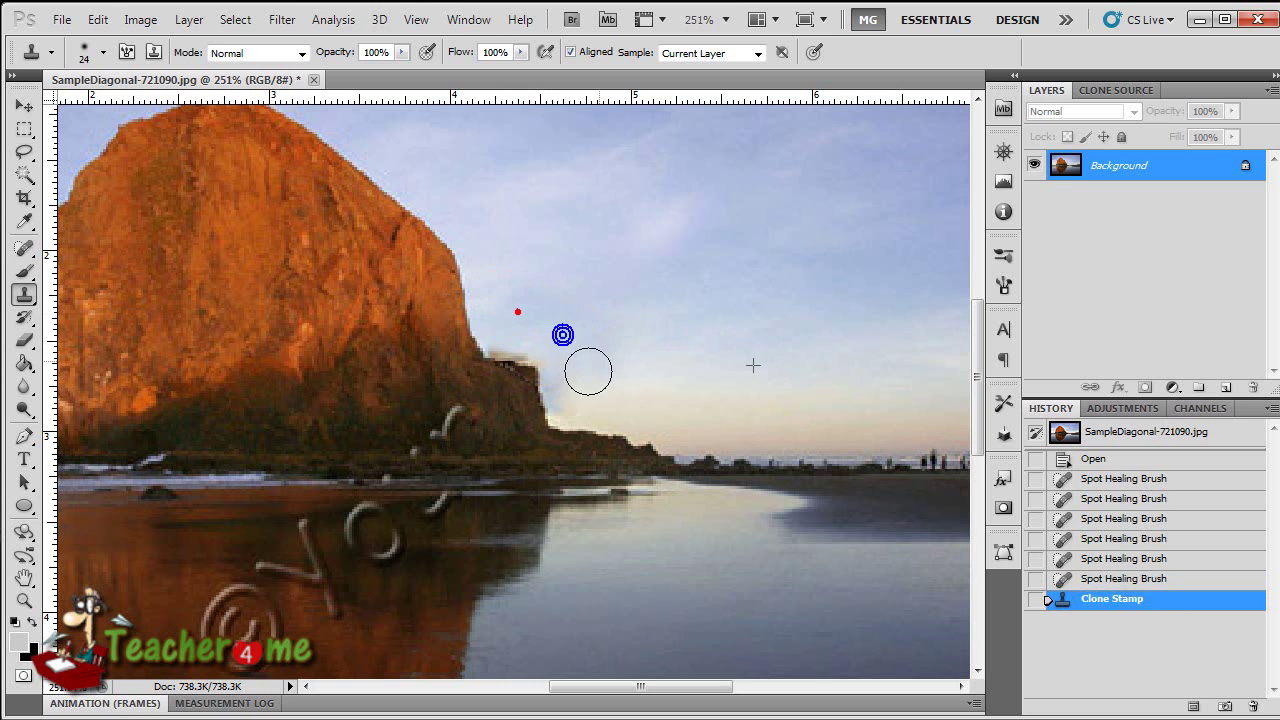
{"action": "mouse_move", "coordinate": [572, 392]}
{"action": "left_mouse_down"}
{"action": "mouse_move", "coordinate": [543, 340]}
{"action": "mouse_move", "coordinate": [512, 340]}
{"action": "left_mouse_up"}
Step: Heal the "©Yo" watermark and the adjacent letter fragment in the water reflection with a 15-pixel Content-Aware Spot Healing Brush
{"action": "left_click", "coordinate": [24, 249]}
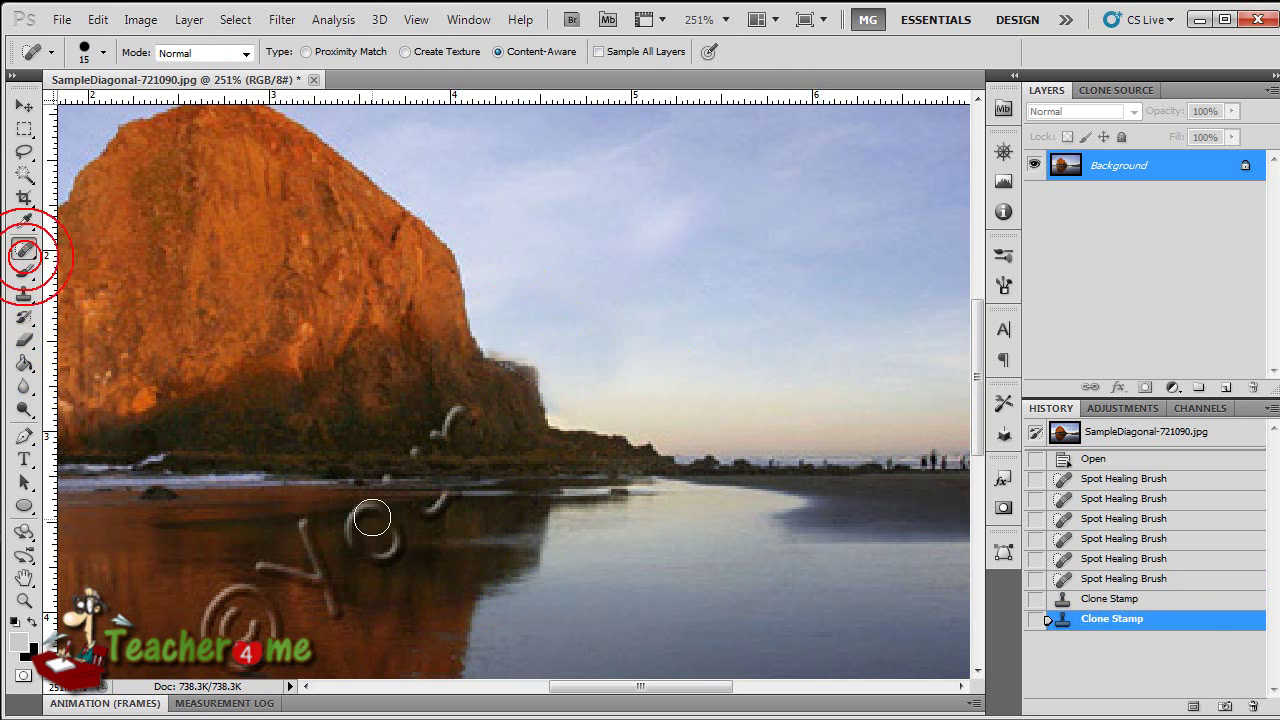
{"action": "left_click_drag", "start_coordinate": [371, 521], "coordinate": [398, 565]}
{"action": "mouse_move", "coordinate": [305, 530]}
{"action": "left_mouse_down"}
{"action": "mouse_move", "coordinate": [328, 605]}
{"action": "mouse_move", "coordinate": [268, 556]}
{"action": "mouse_move", "coordinate": [217, 640]}
{"action": "mouse_move", "coordinate": [221, 665]}
{"action": "mouse_move", "coordinate": [257, 619]}
{"action": "mouse_move", "coordinate": [257, 590]}
{"action": "mouse_move", "coordinate": [272, 630]}
{"action": "mouse_move", "coordinate": [261, 647]}
{"action": "mouse_move", "coordinate": [260, 595]}
{"action": "mouse_move", "coordinate": [210, 624]}
{"action": "mouse_move", "coordinate": [247, 634]}
{"action": "left_mouse_up"}
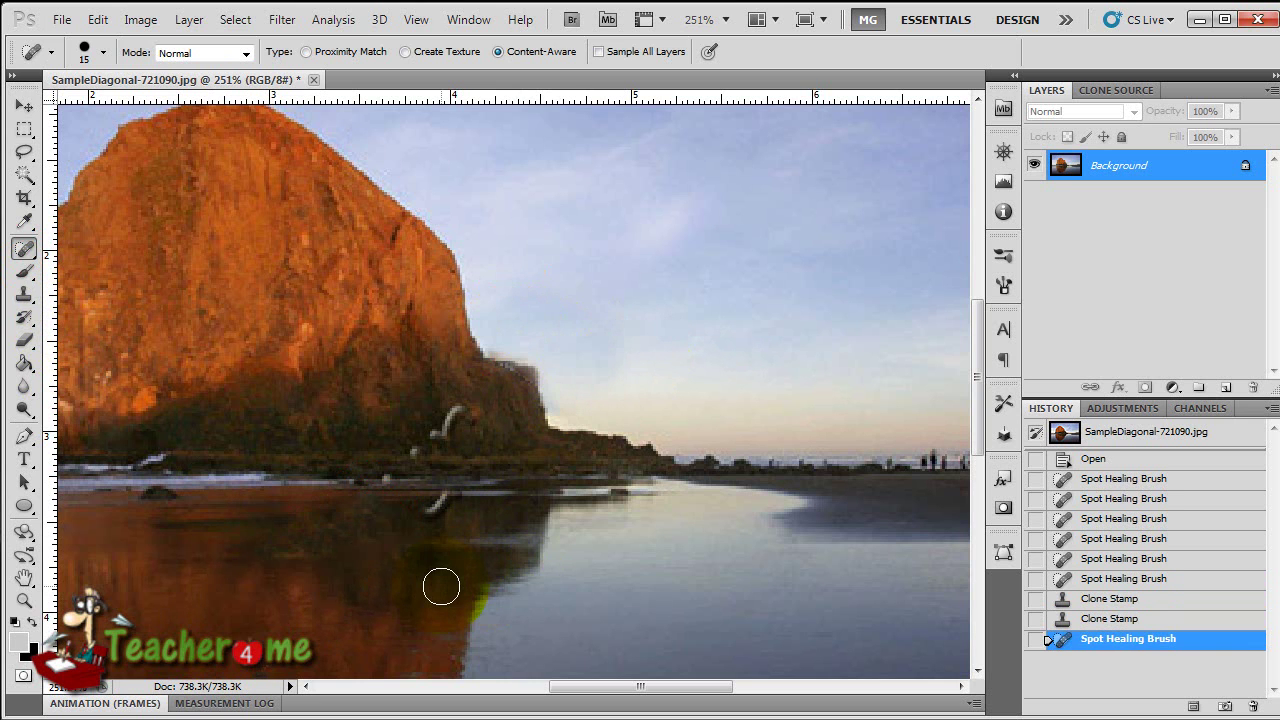
{"action": "left_click_drag", "start_coordinate": [447, 504], "coordinate": [445, 506]}
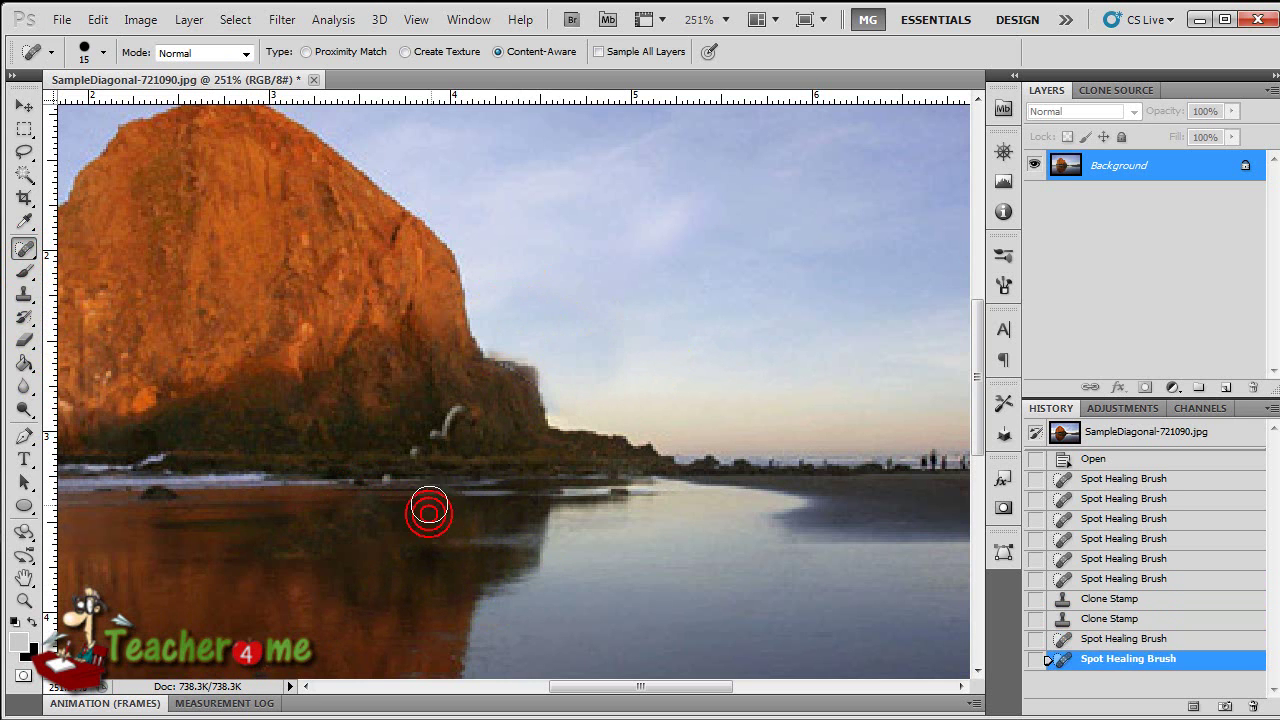
Step: Heal the remaining watermark marks on the shoreline, the rock's dark base and one reflection spot with a 5-pixel Content-Aware brush
{"action": "scroll", "coordinate": [390, 477], "scroll_direction": "up", "scroll_amount": 5}
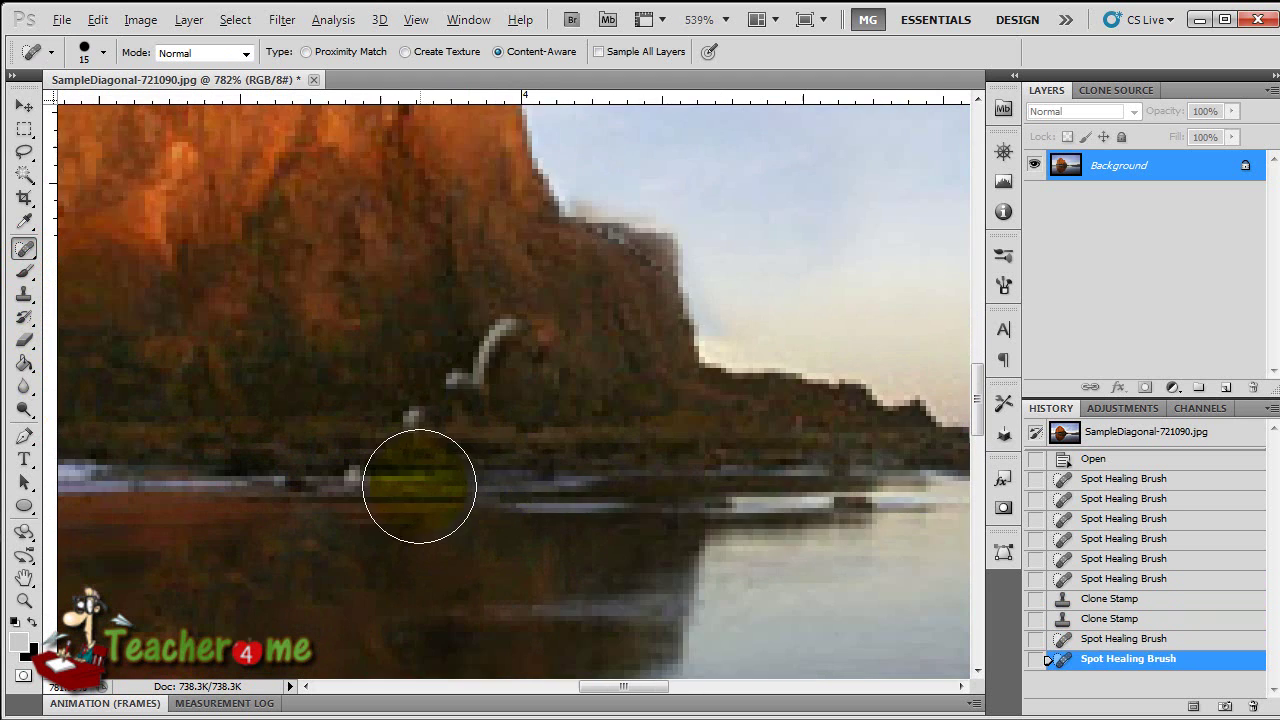
{"action": "left_click", "coordinate": [325, 476]}
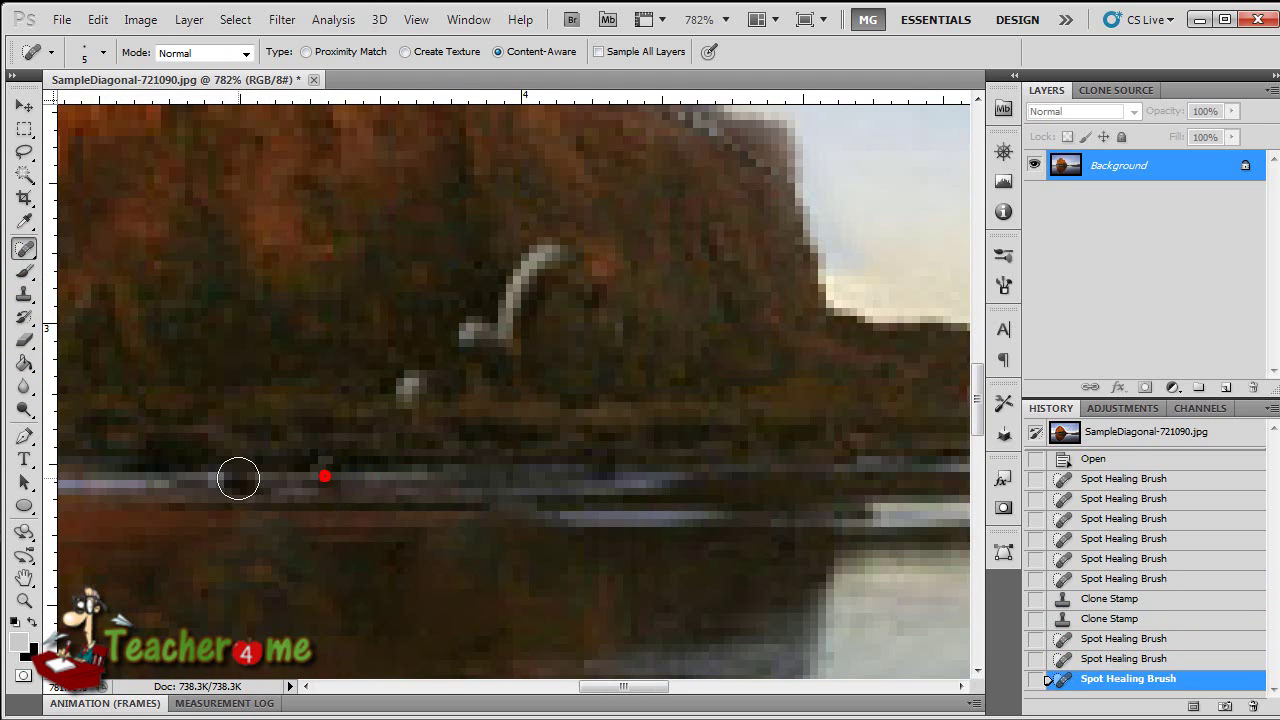
{"action": "left_click", "coordinate": [237, 477]}
{"action": "left_click", "coordinate": [410, 387]}
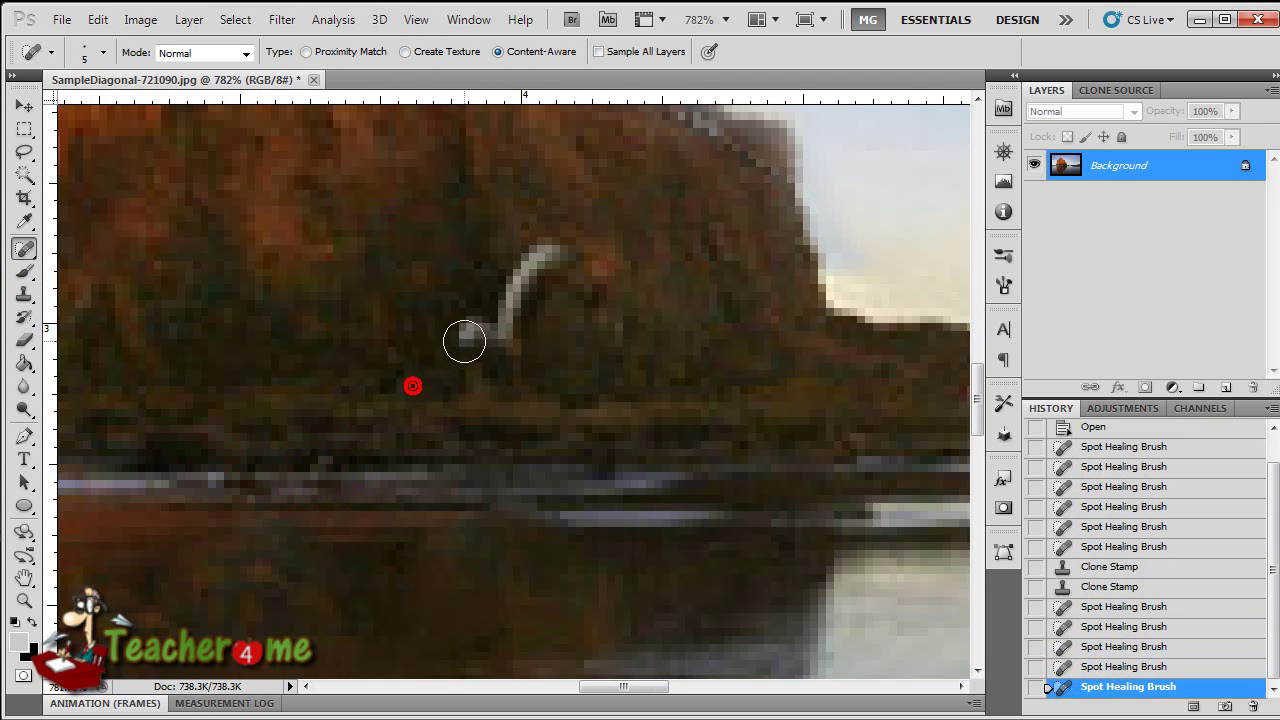
{"action": "mouse_move", "coordinate": [491, 333]}
{"action": "left_mouse_down"}
{"action": "mouse_move", "coordinate": [512, 277]}
{"action": "mouse_move", "coordinate": [575, 268]}
{"action": "left_mouse_up"}
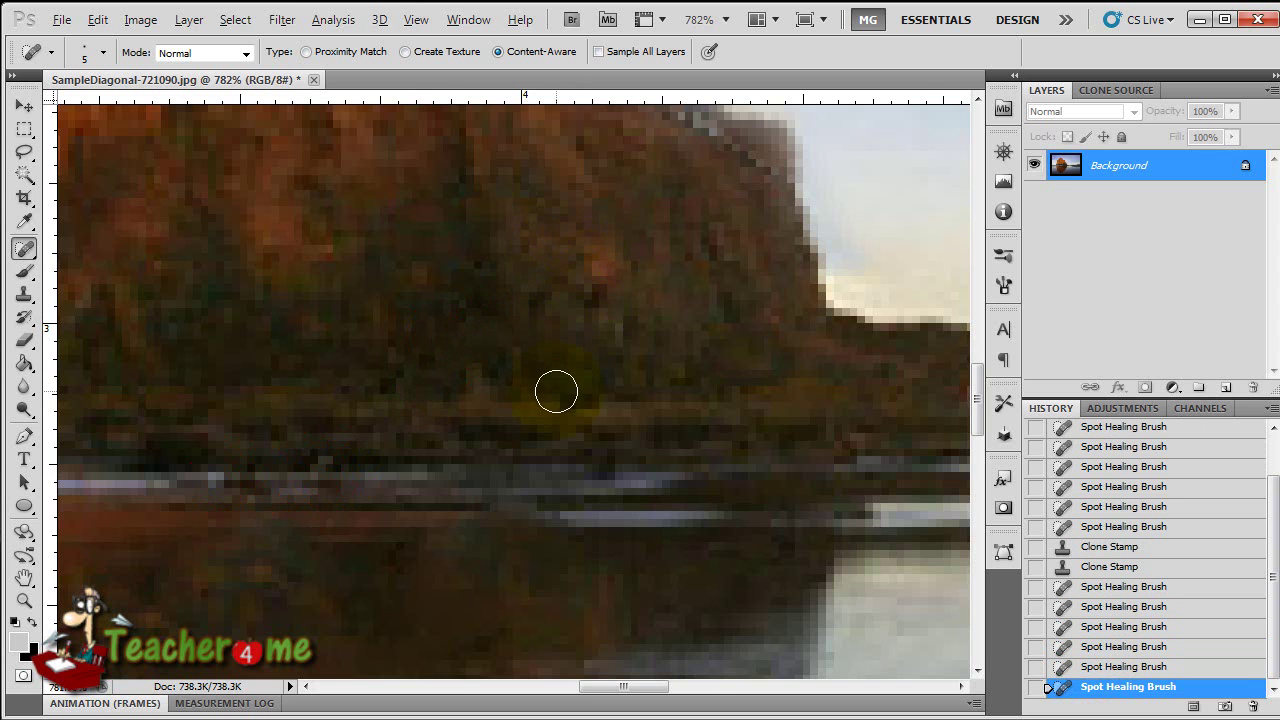
{"action": "scroll", "coordinate": [532, 394], "scroll_direction": "down", "scroll_amount": 3}
{"action": "scroll", "coordinate": [532, 394], "scroll_direction": "down", "scroll_amount": 5}
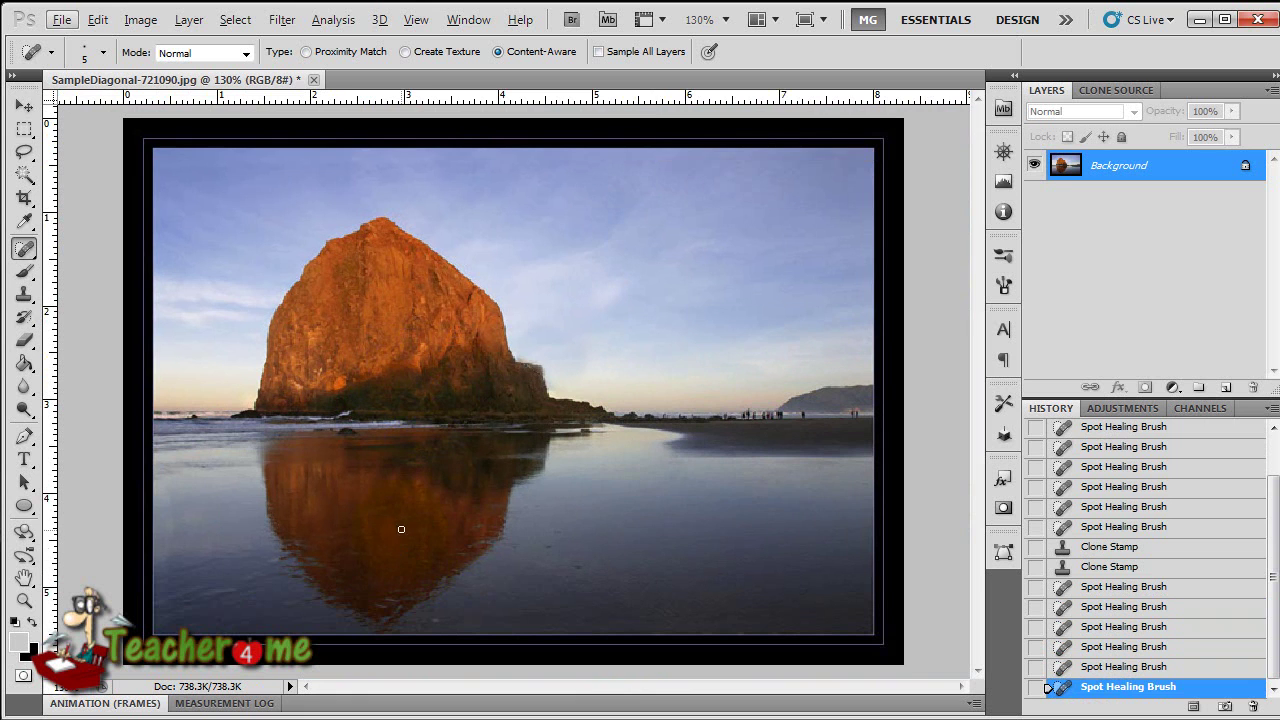
{"action": "left_click", "coordinate": [400, 520]}
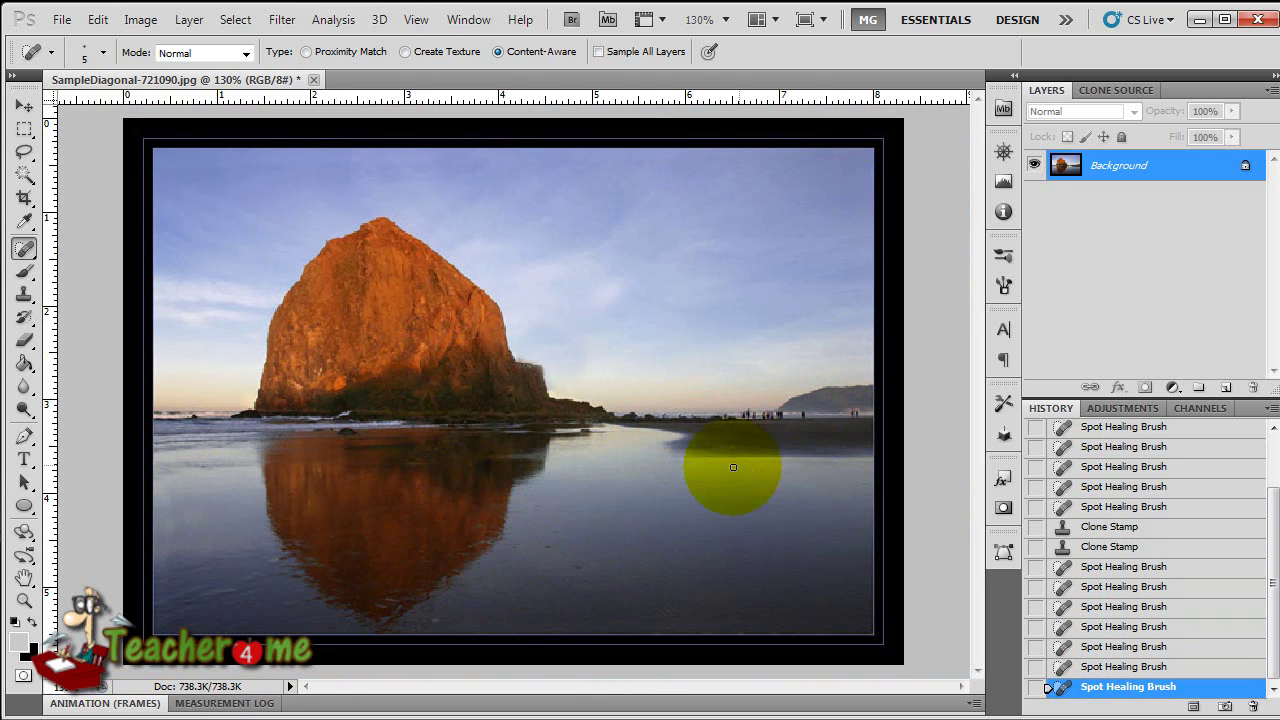
Step: Try removing the distant people and hill on the horizon with an 87-pixel Content-Aware healing stroke, and undo it
{"action": "left_click_drag", "start_coordinate": [737, 420], "coordinate": [914, 394]}
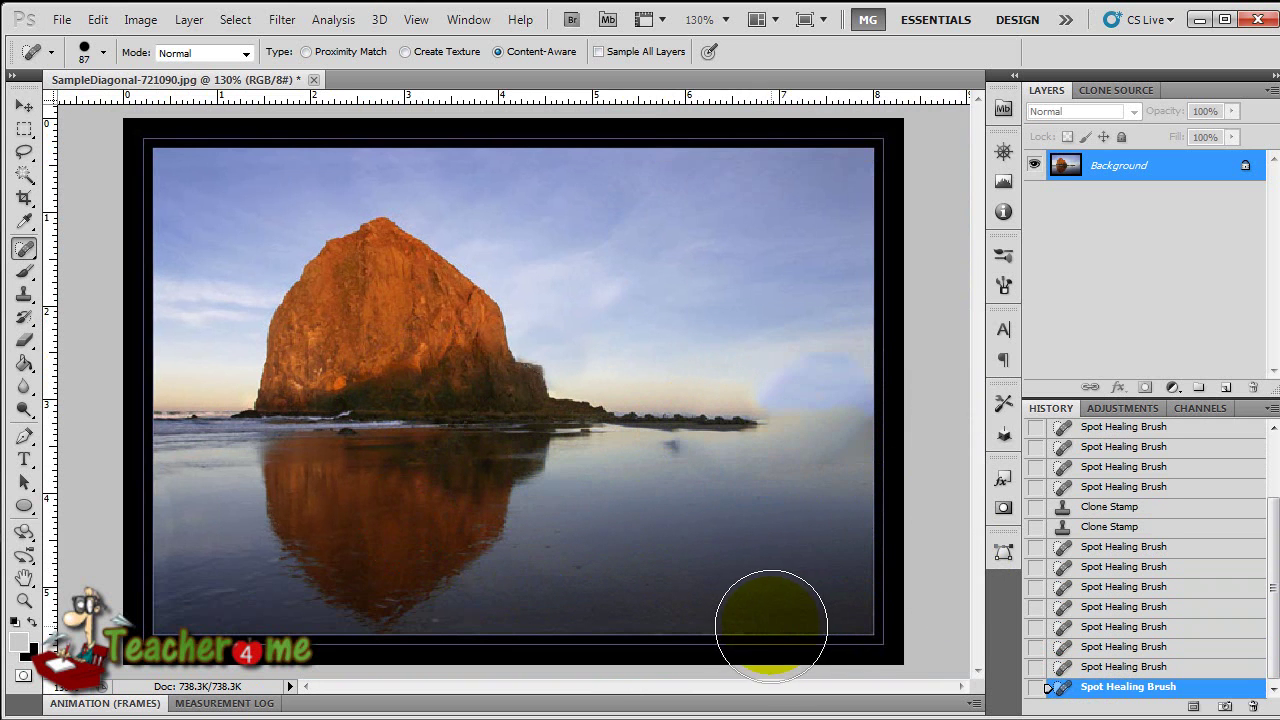
{"action": "key", "text": "ctrl+z"}
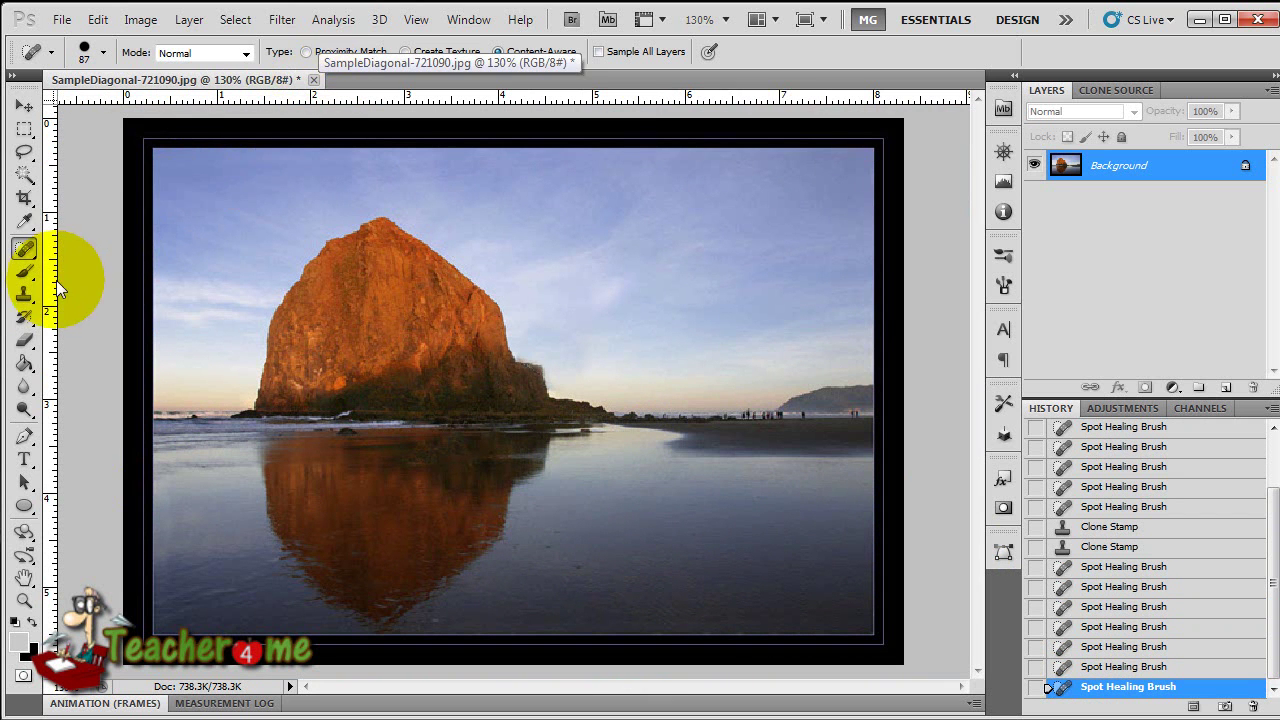
{"action": "left_click", "coordinate": [27, 295]}
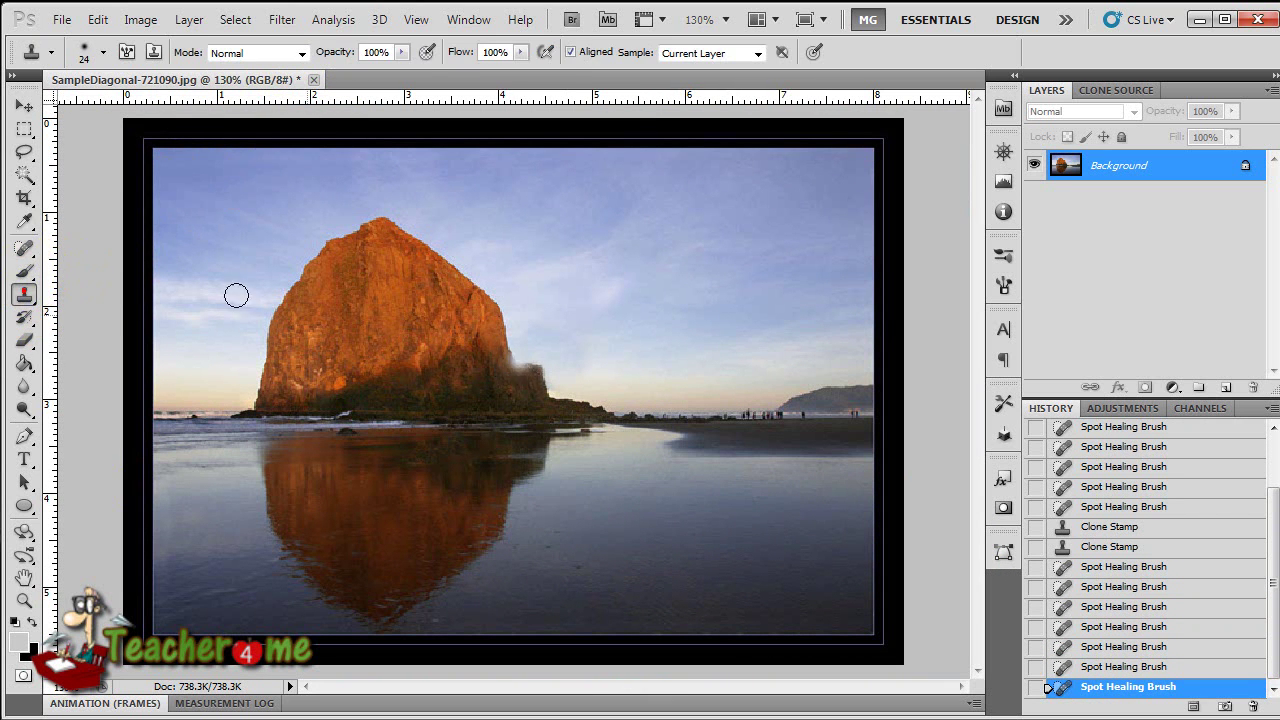
{"action": "left_click", "coordinate": [25, 248]}
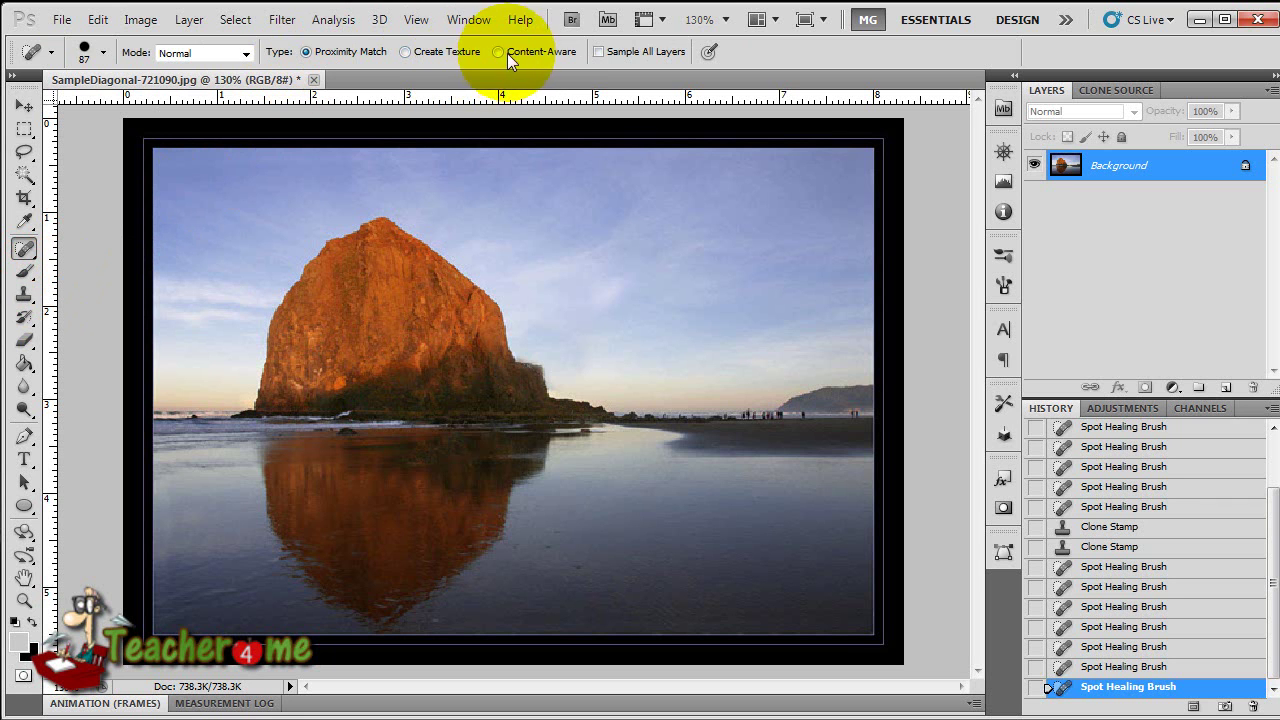
Step: Close SampleDiagonal-721090.jpg without saving the changes
{"action": "left_click", "coordinate": [311, 74]}
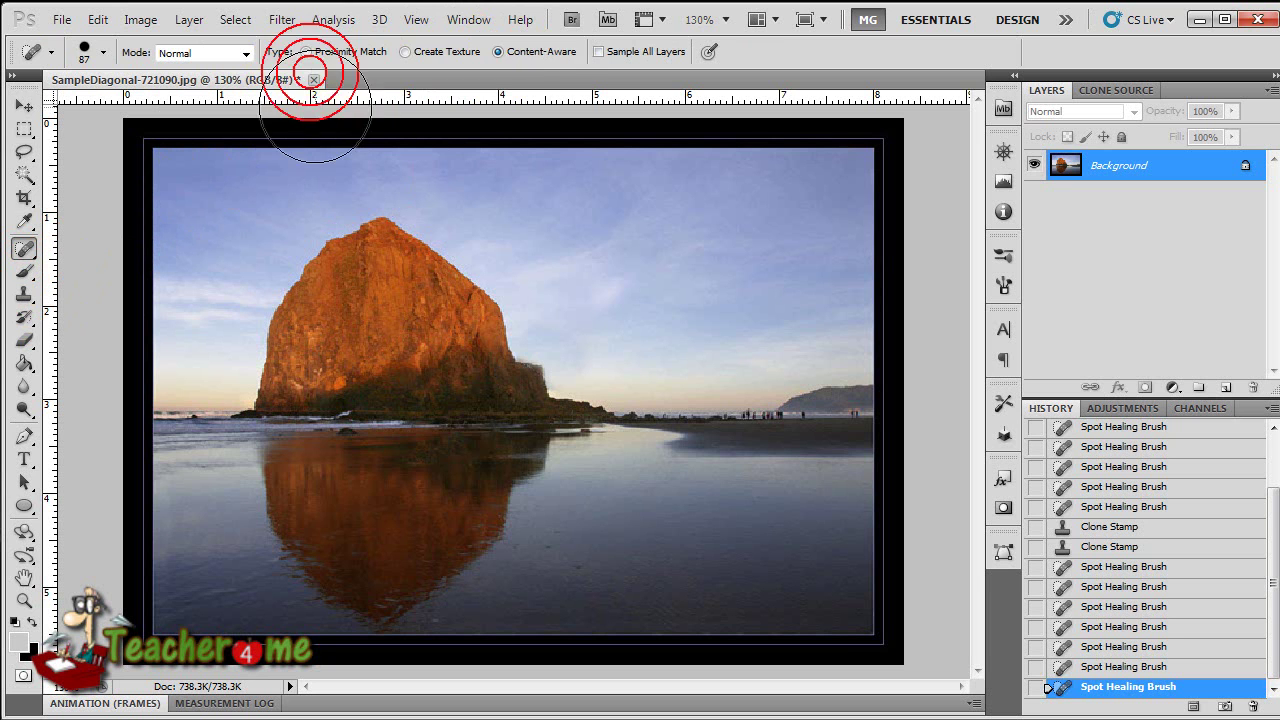
{"action": "left_click", "coordinate": [311, 80]}
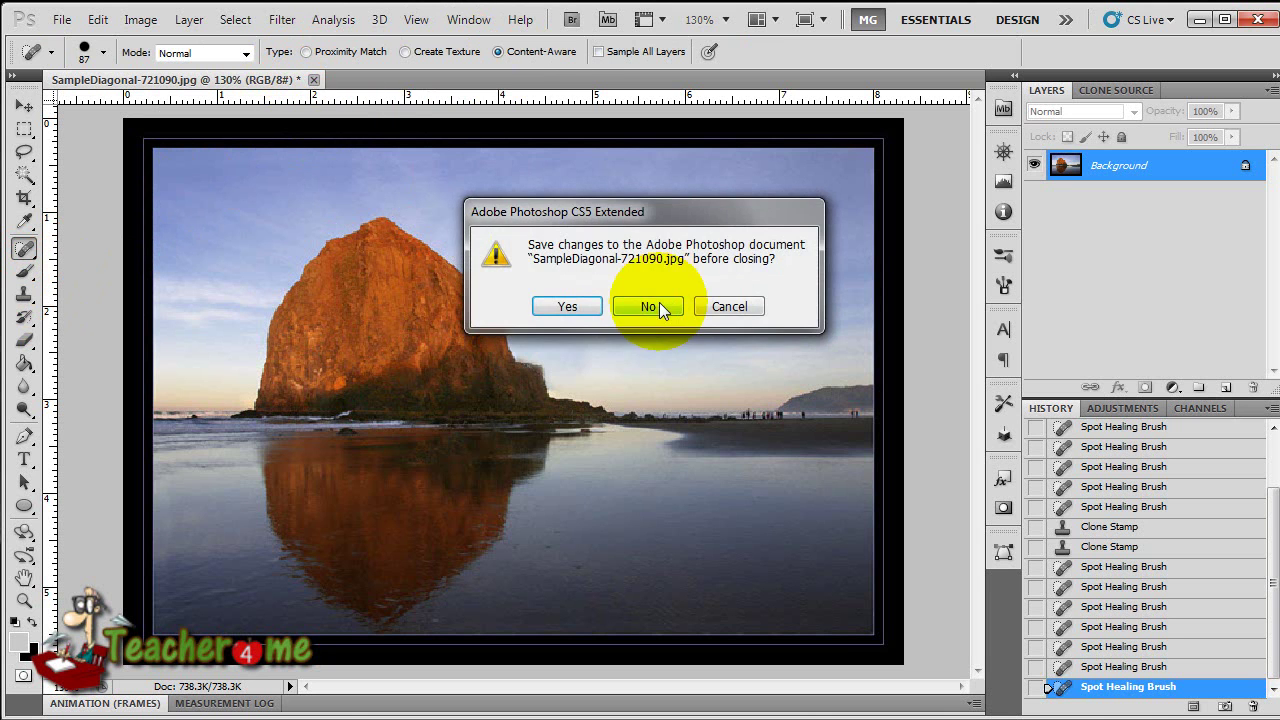
{"action": "left_click", "coordinate": [658, 306]}
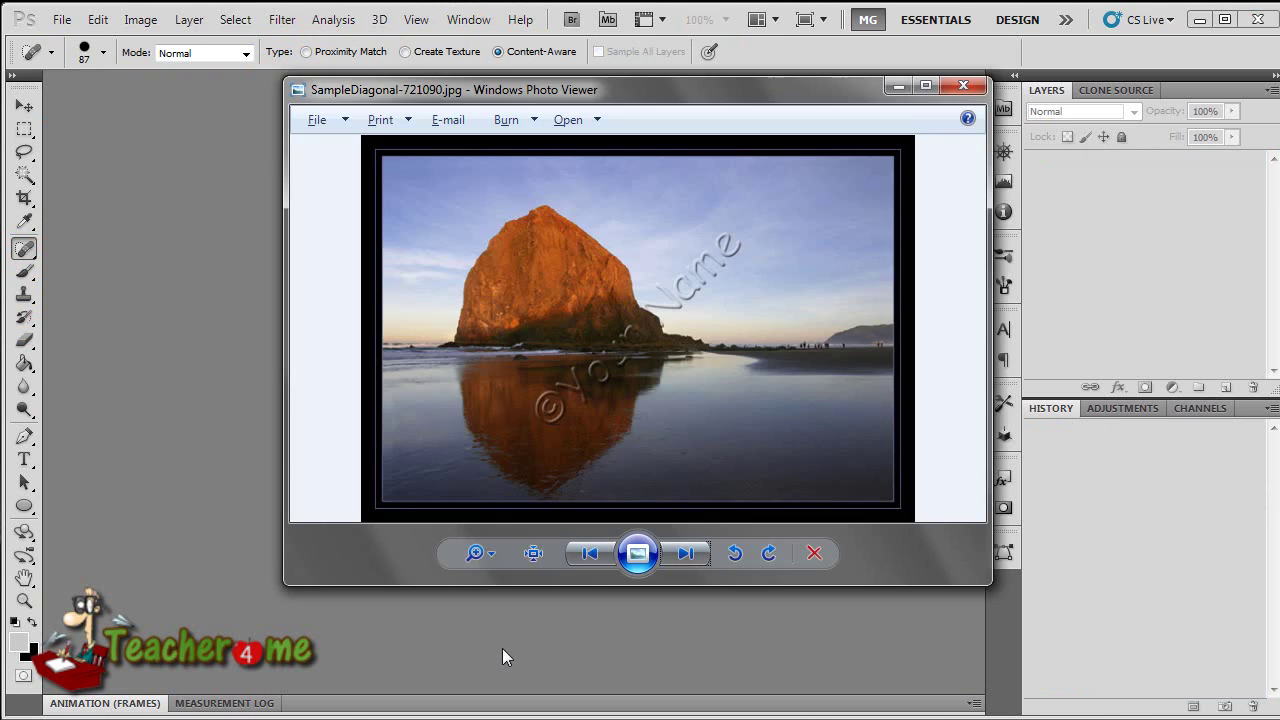
Step: Preview the bear photo in Windows Photo Viewer and open Watermark+11.jpg from the tut folder in Photoshop
{"action": "left_click", "coordinate": [684, 556]}
{"action": "scroll", "coordinate": [700, 368], "scroll_direction": "up", "scroll_amount": 2}
{"action": "scroll", "coordinate": [678, 405], "scroll_direction": "down", "scroll_amount": 2}
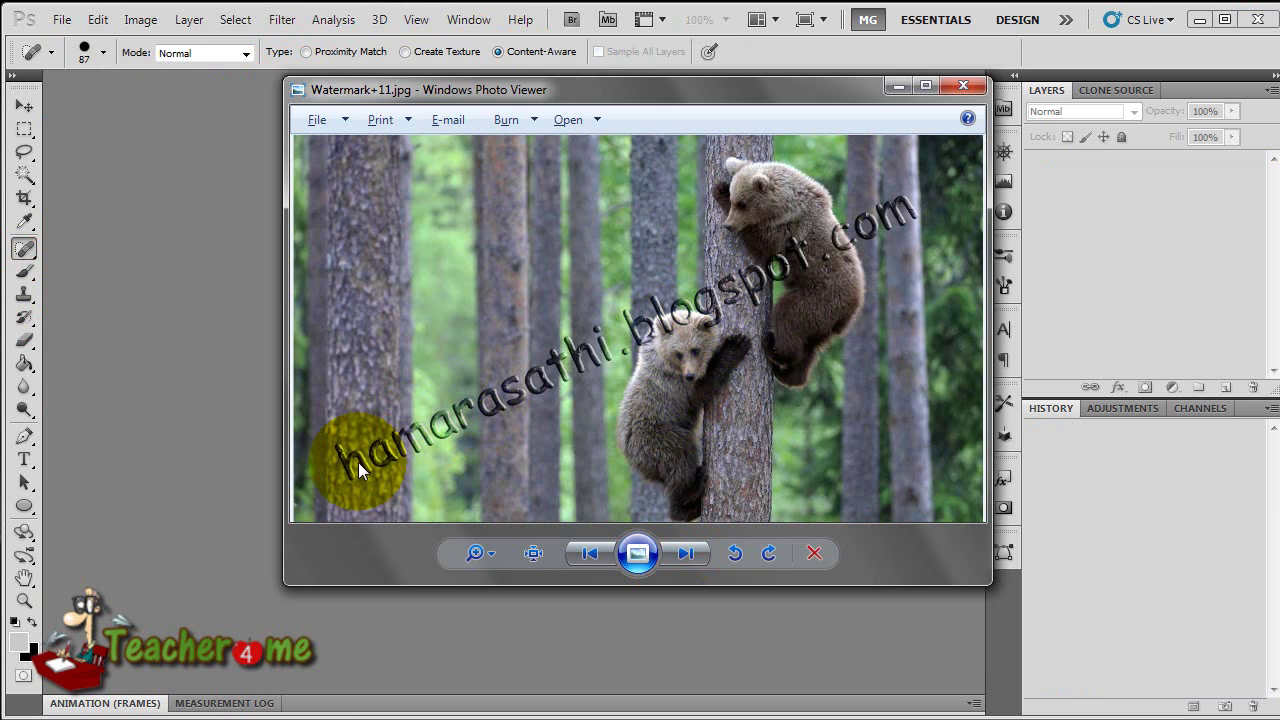
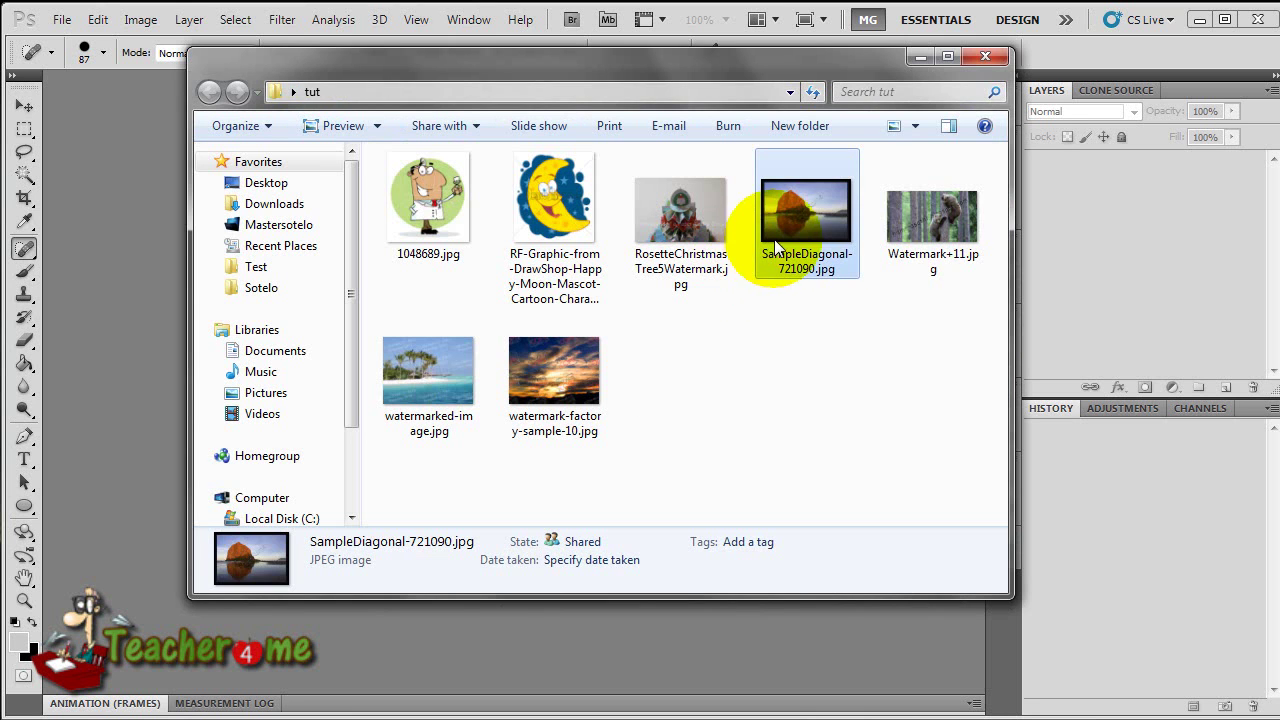
{"action": "left_click_drag", "start_coordinate": [930, 215], "coordinate": [262, 433]}
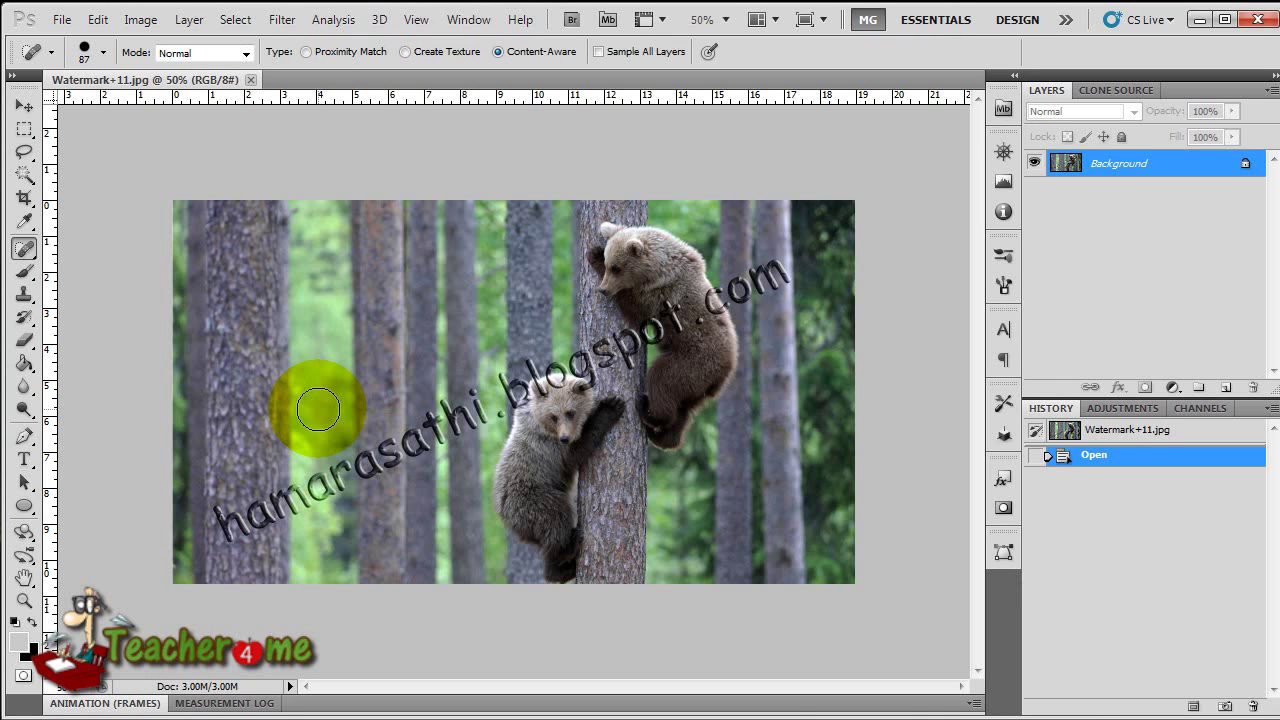
Step: Heal the watermark word "hamarasathi" with an 87-pixel Content-Aware brush and the dot after it with a 19-pixel brush
{"action": "mouse_move", "coordinate": [227, 510]}
{"action": "left_mouse_down"}
{"action": "mouse_move", "coordinate": [467, 417]}
{"action": "mouse_move", "coordinate": [469, 398]}
{"action": "mouse_move", "coordinate": [448, 408]}
{"action": "mouse_move", "coordinate": [451, 449]}
{"action": "left_mouse_up"}
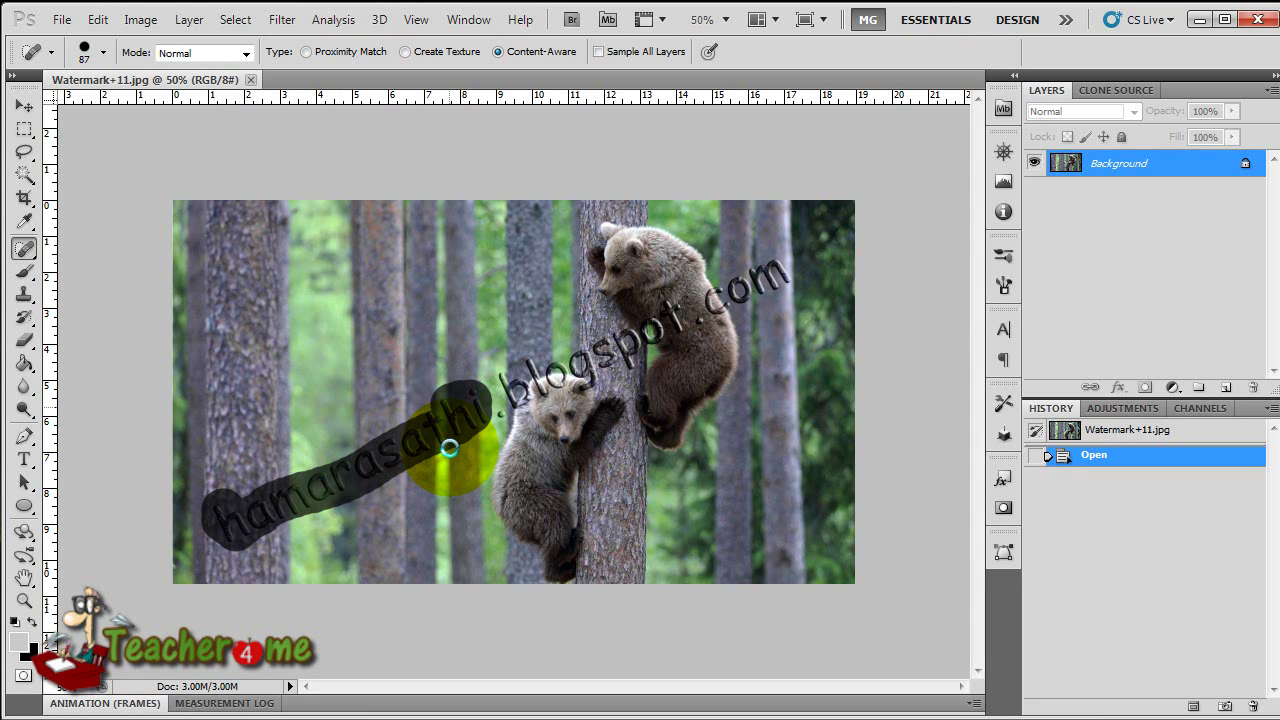
{"action": "left_click_drag", "start_coordinate": [449, 449], "coordinate": [445, 444]}
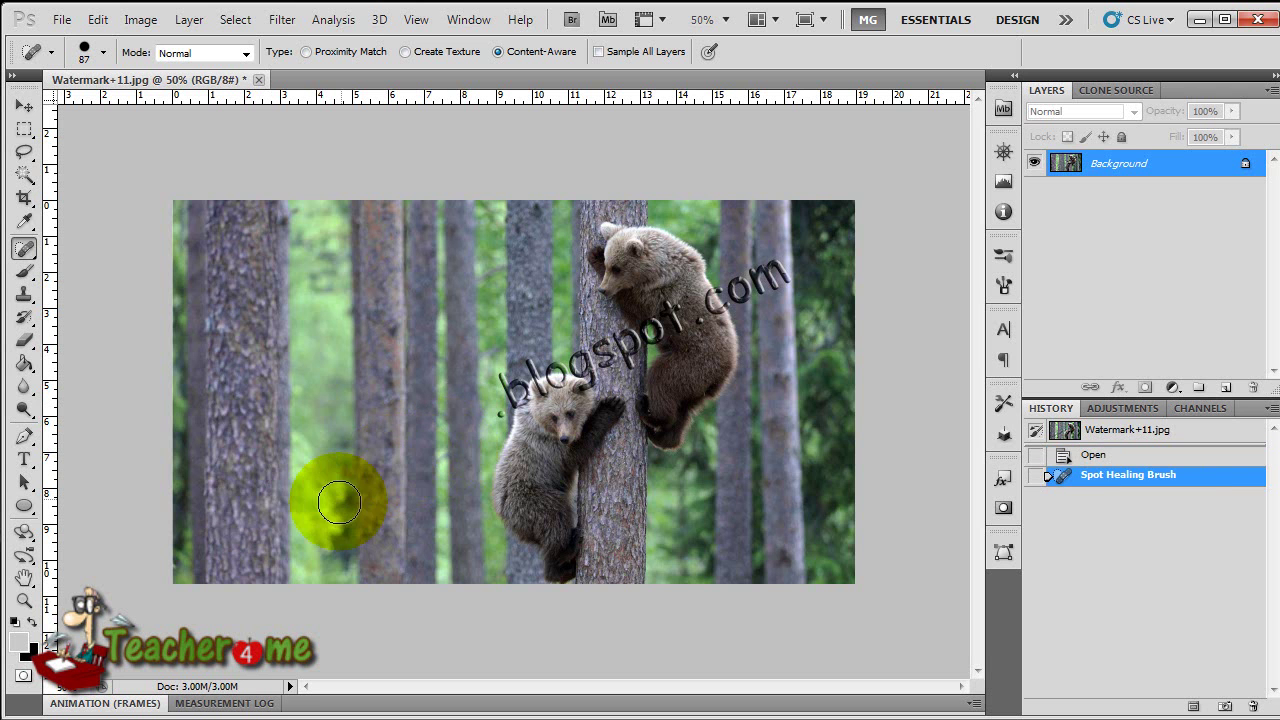
{"action": "scroll", "coordinate": [477, 416], "scroll_direction": "up", "scroll_amount": 5}
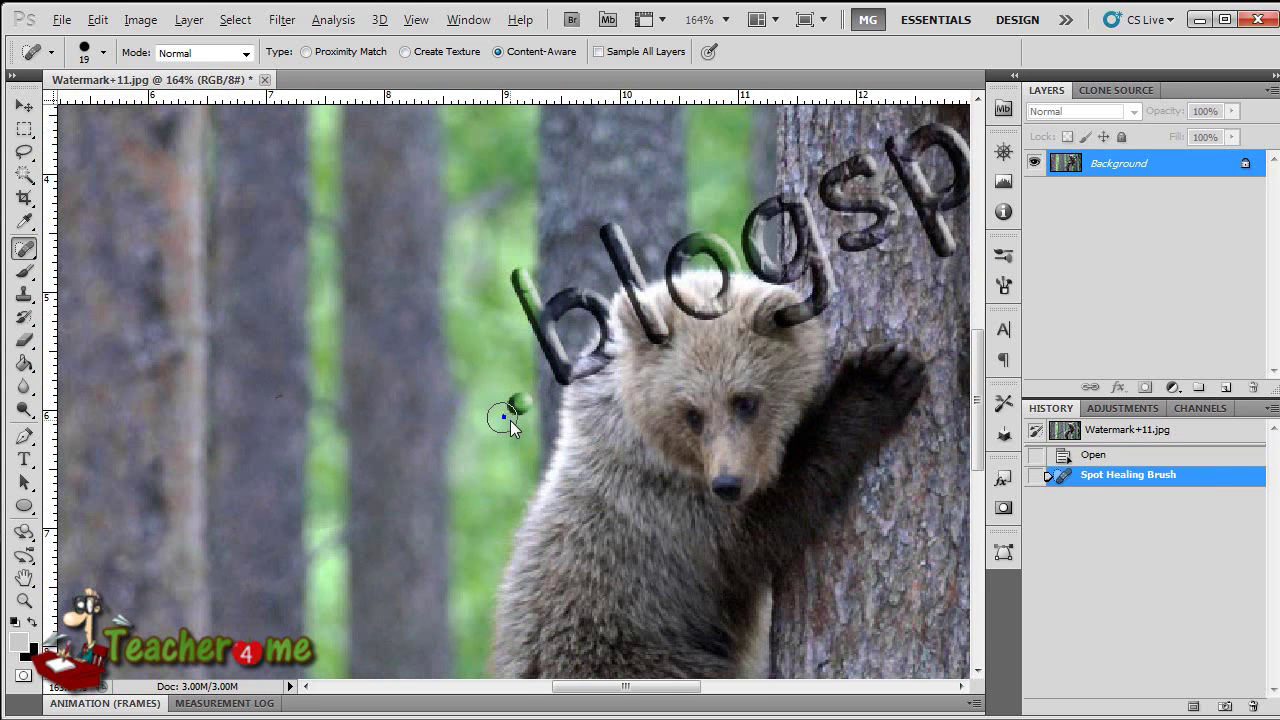
{"action": "left_click", "coordinate": [517, 403]}
Step: Heal the letters "blog" over the tree trunks and the lower bear's head with a 22-pixel Content-Aware brush
{"action": "scroll", "coordinate": [530, 405], "scroll_direction": "up", "scroll_amount": 1}
{"action": "mouse_move", "coordinate": [519, 336]}
{"action": "left_mouse_down"}
{"action": "mouse_move", "coordinate": [620, 357]}
{"action": "mouse_move", "coordinate": [570, 418]}
{"action": "mouse_move", "coordinate": [595, 360]}
{"action": "left_mouse_up"}
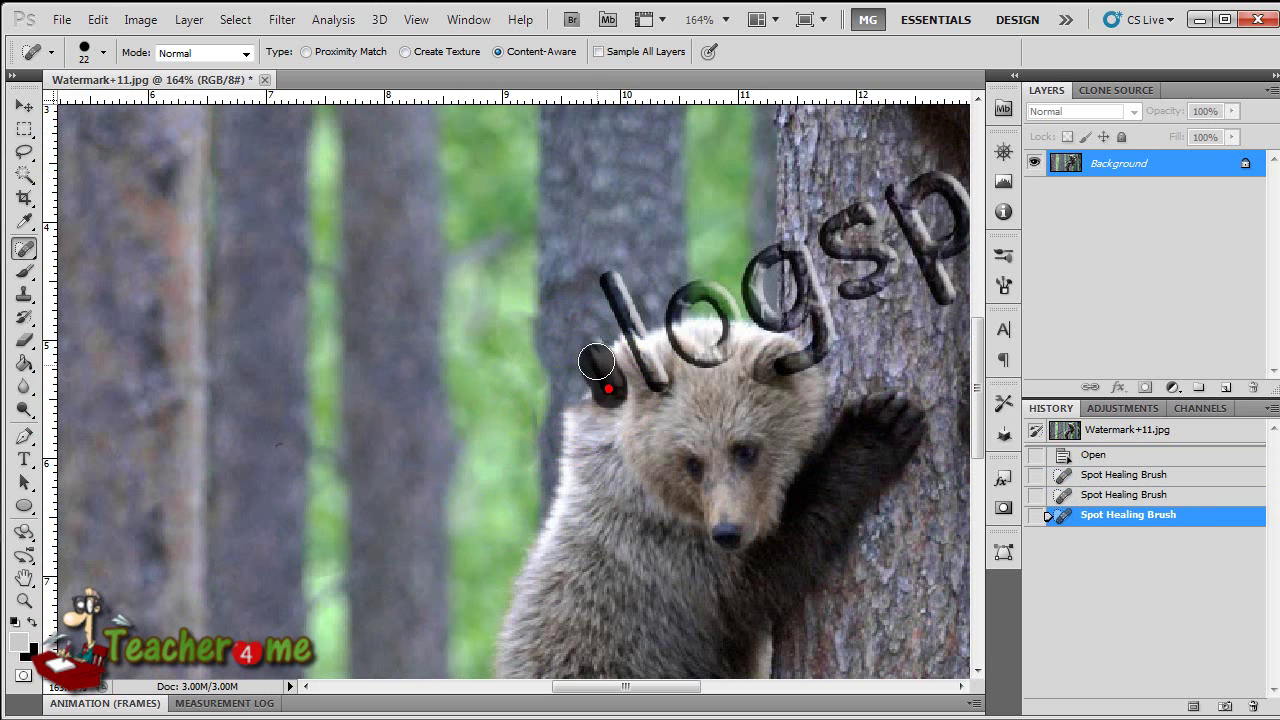
{"action": "mouse_move", "coordinate": [640, 324]}
{"action": "left_mouse_down"}
{"action": "mouse_move", "coordinate": [614, 277]}
{"action": "mouse_move", "coordinate": [657, 378]}
{"action": "mouse_move", "coordinate": [728, 329]}
{"action": "mouse_move", "coordinate": [695, 314]}
{"action": "left_mouse_up"}
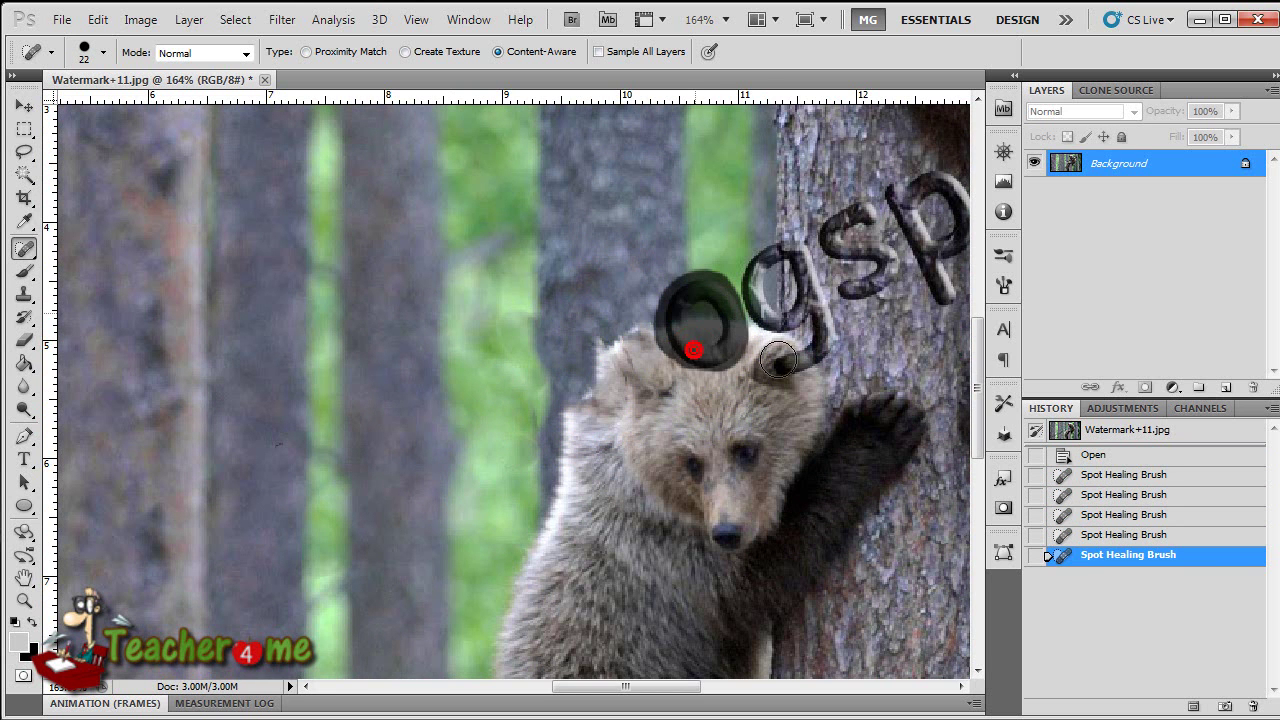
{"action": "scroll", "coordinate": [660, 414], "scroll_direction": "right", "scroll_amount": 3}
{"action": "scroll", "coordinate": [660, 414], "scroll_direction": "up", "scroll_amount": 5}
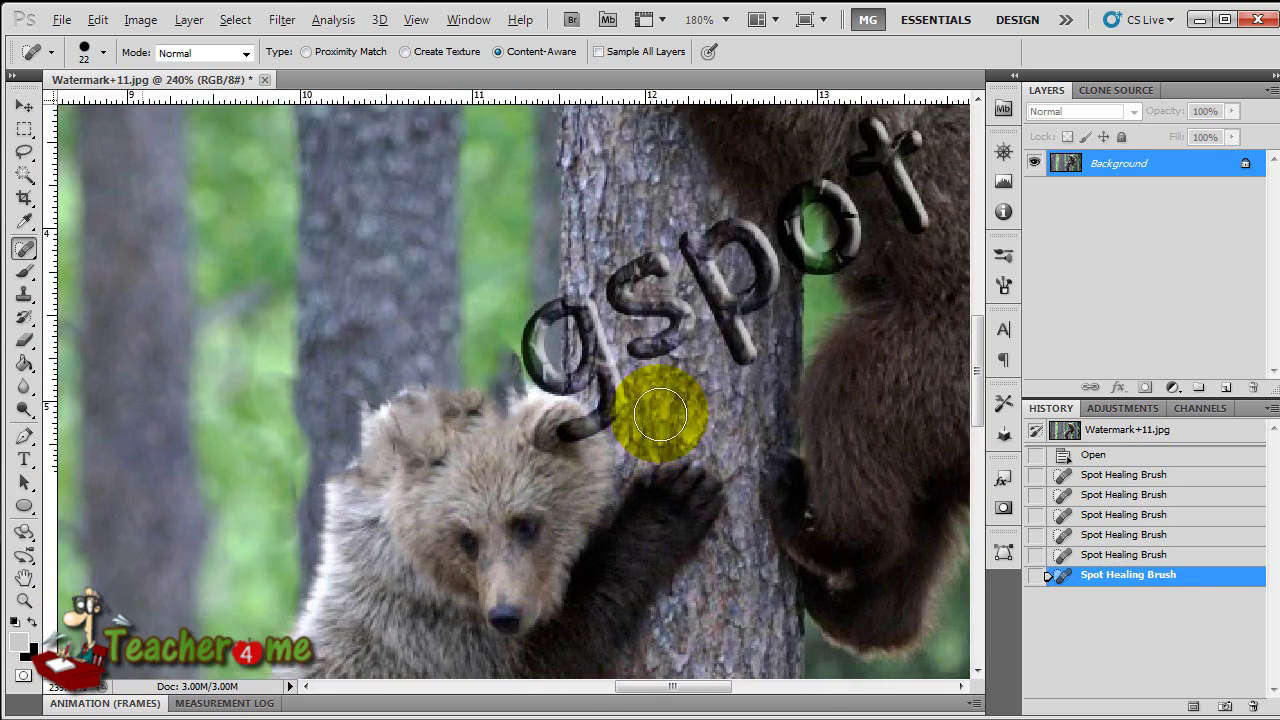
{"action": "mouse_move", "coordinate": [523, 434]}
{"action": "left_mouse_down"}
{"action": "mouse_move", "coordinate": [594, 424]}
{"action": "mouse_move", "coordinate": [599, 390]}
{"action": "mouse_move", "coordinate": [552, 276]}
{"action": "mouse_move", "coordinate": [502, 286]}
{"action": "mouse_move", "coordinate": [494, 337]}
{"action": "mouse_move", "coordinate": [507, 371]}
{"action": "mouse_move", "coordinate": [539, 356]}
{"action": "left_mouse_up"}
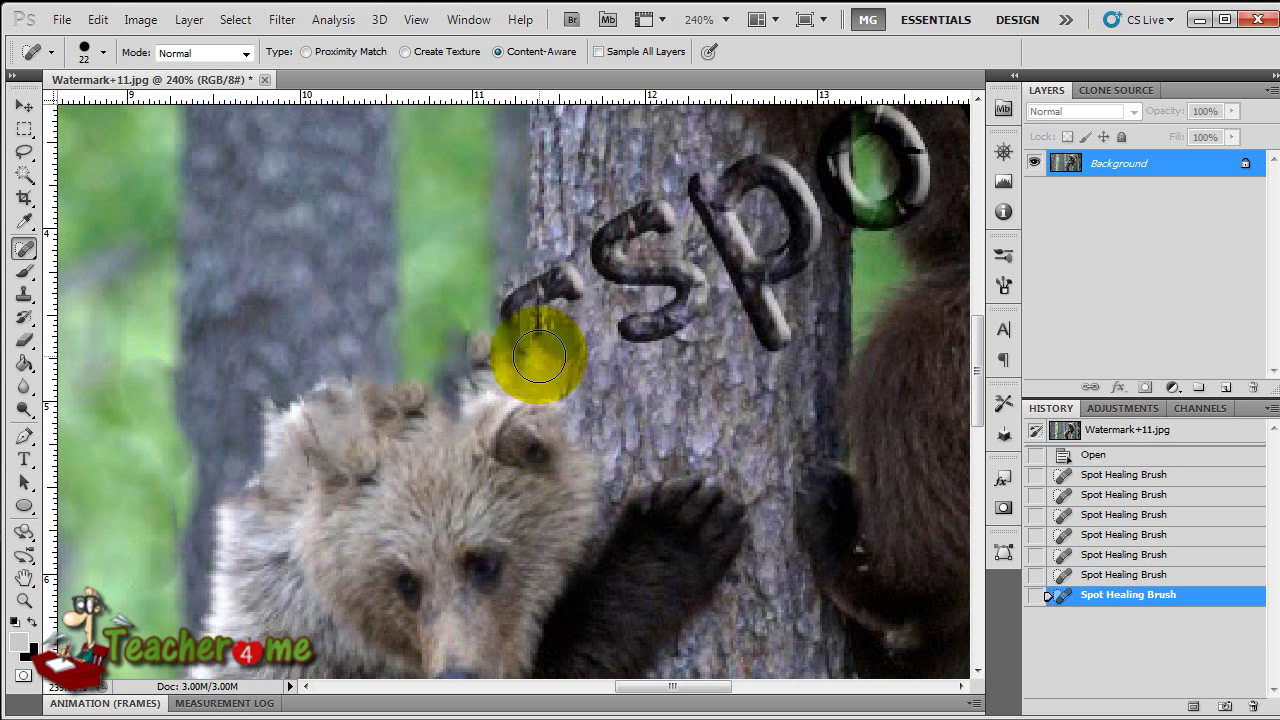
{"action": "mouse_move", "coordinate": [585, 284]}
{"action": "left_mouse_down"}
{"action": "mouse_move", "coordinate": [510, 286]}
{"action": "mouse_move", "coordinate": [534, 343]}
{"action": "mouse_move", "coordinate": [505, 325]}
{"action": "mouse_move", "coordinate": [460, 366]}
{"action": "mouse_move", "coordinate": [511, 358]}
{"action": "mouse_move", "coordinate": [545, 365]}
{"action": "left_mouse_up"}
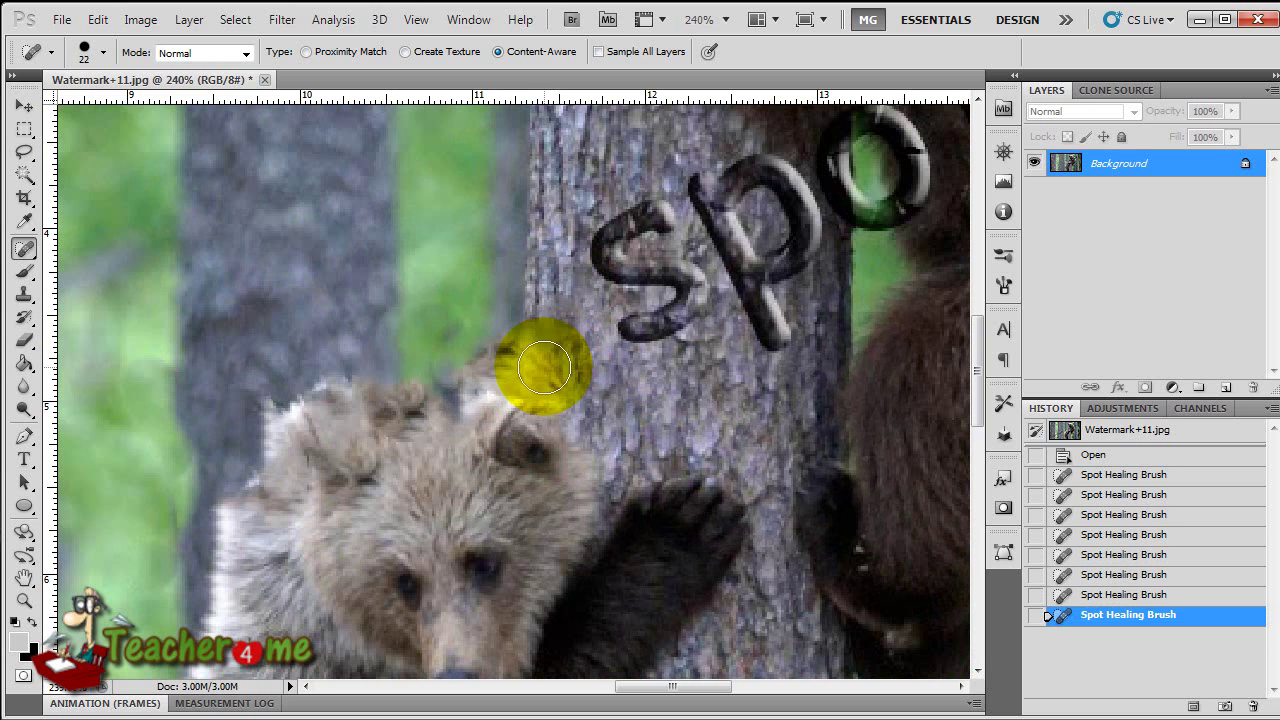
Step: Heal the letters "spo" over the tree trunk and the upper bear's chest with the 22-pixel brush
{"action": "scroll", "coordinate": [645, 286], "scroll_direction": "up", "scroll_amount": 2}
{"action": "mouse_move", "coordinate": [675, 268]}
{"action": "left_mouse_down"}
{"action": "mouse_move", "coordinate": [601, 295]}
{"action": "mouse_move", "coordinate": [680, 343]}
{"action": "mouse_move", "coordinate": [640, 377]}
{"action": "mouse_move", "coordinate": [714, 349]}
{"action": "mouse_move", "coordinate": [783, 400]}
{"action": "mouse_move", "coordinate": [737, 371]}
{"action": "mouse_move", "coordinate": [779, 394]}
{"action": "mouse_move", "coordinate": [694, 249]}
{"action": "mouse_move", "coordinate": [757, 220]}
{"action": "mouse_move", "coordinate": [791, 340]}
{"action": "mouse_move", "coordinate": [800, 329]}
{"action": "mouse_move", "coordinate": [846, 409]}
{"action": "mouse_move", "coordinate": [917, 380]}
{"action": "mouse_move", "coordinate": [857, 325]}
{"action": "left_mouse_up"}
{"action": "scroll", "coordinate": [780, 350], "scroll_direction": "up", "scroll_amount": 5}
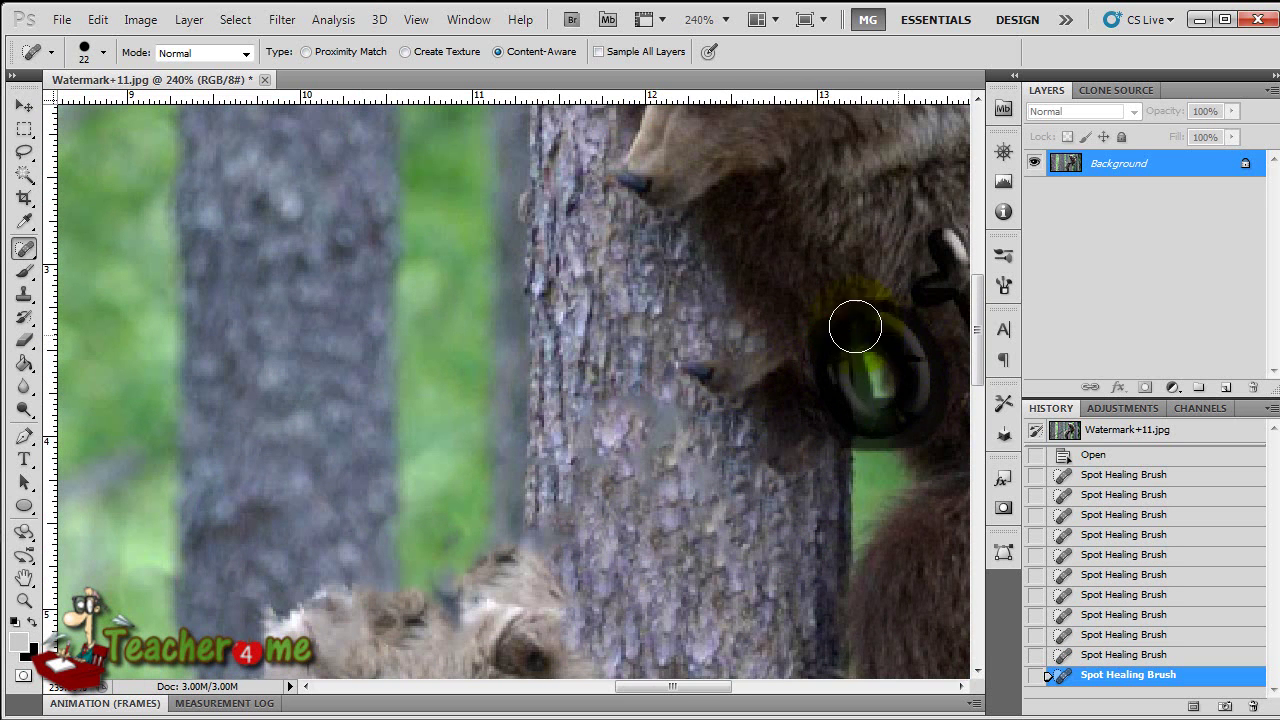
{"action": "left_click_drag", "start_coordinate": [886, 408], "coordinate": [866, 400]}
Step: Heal the watermark's remaining "t.com" across the upper bear's body and the trees behind it
{"action": "scroll", "coordinate": [700, 445], "scroll_direction": "down", "scroll_amount": 3}
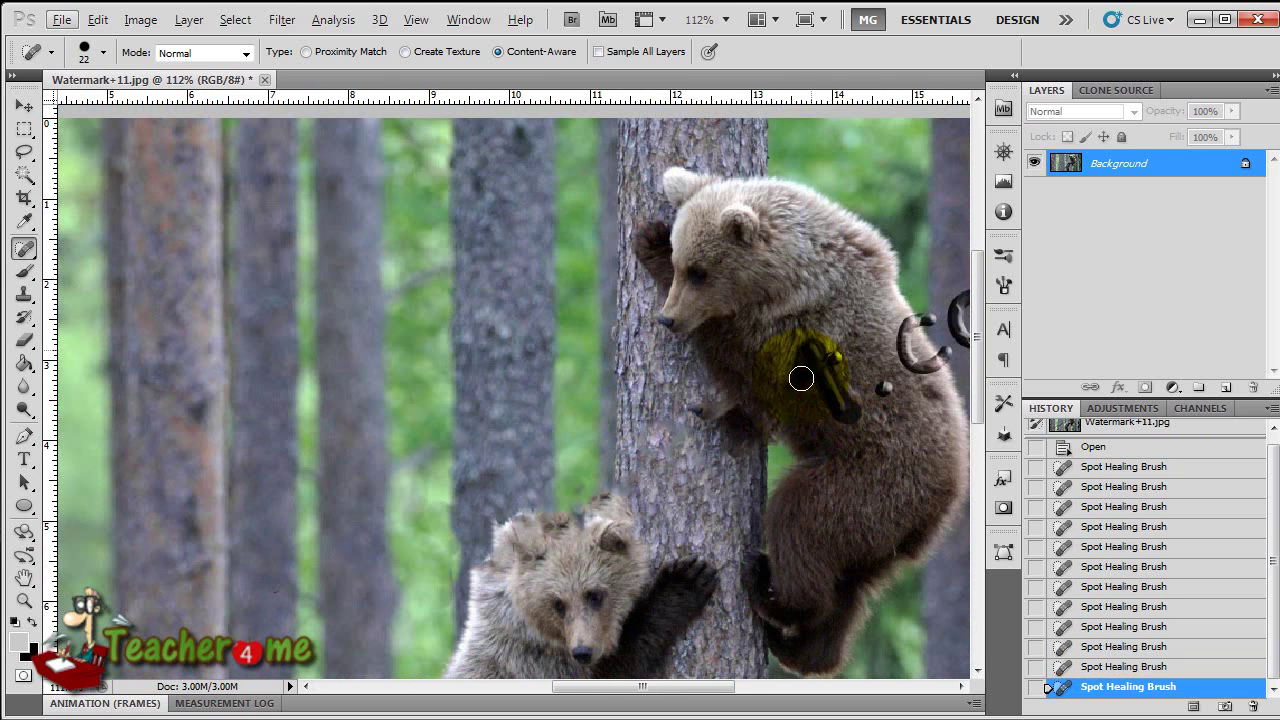
{"action": "left_click_drag", "start_coordinate": [860, 381], "coordinate": [862, 382]}
{"action": "left_click_drag", "start_coordinate": [880, 390], "coordinate": [740, 424]}
{"action": "mouse_move", "coordinate": [798, 350]}
{"action": "left_mouse_down"}
{"action": "mouse_move", "coordinate": [793, 362]}
{"action": "mouse_move", "coordinate": [777, 320]}
{"action": "mouse_move", "coordinate": [832, 374]}
{"action": "left_mouse_up"}
{"action": "mouse_move", "coordinate": [815, 303]}
{"action": "left_mouse_down"}
{"action": "mouse_move", "coordinate": [834, 333]}
{"action": "mouse_move", "coordinate": [860, 279]}
{"action": "mouse_move", "coordinate": [856, 304]}
{"action": "mouse_move", "coordinate": [902, 288]}
{"action": "mouse_move", "coordinate": [890, 337]}
{"action": "mouse_move", "coordinate": [923, 286]}
{"action": "left_mouse_up"}
Step: Enlarge the healing brush to 90 pixels and heal the leftover traces on the tree trunks behind the upper bear
{"action": "key", "text": "]"}
{"action": "key", "text": "]"}
{"action": "key", "text": "]"}
{"action": "key", "text": "]"}
{"action": "key", "text": "]"}
{"action": "key", "text": "]"}
{"action": "key", "text": "]"}
{"action": "left_click", "coordinate": [836, 290]}
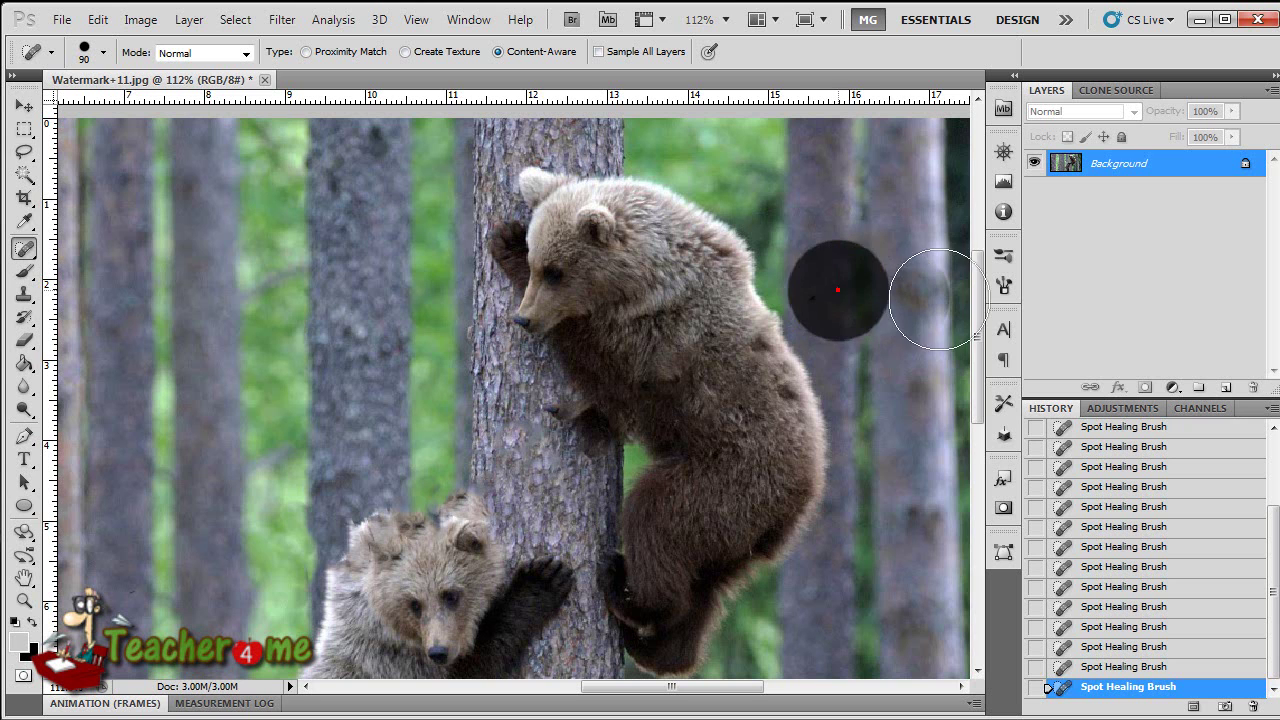
{"action": "left_click", "coordinate": [886, 349]}
Step: Reduce the healing brush to 40 pixels and heal the dark patches on the upper bear's back
{"action": "key", "text": "["}
{"action": "key", "text": "["}
{"action": "key", "text": "["}
{"action": "key", "text": "["}
{"action": "key", "text": "["}
{"action": "left_click", "coordinate": [757, 360]}
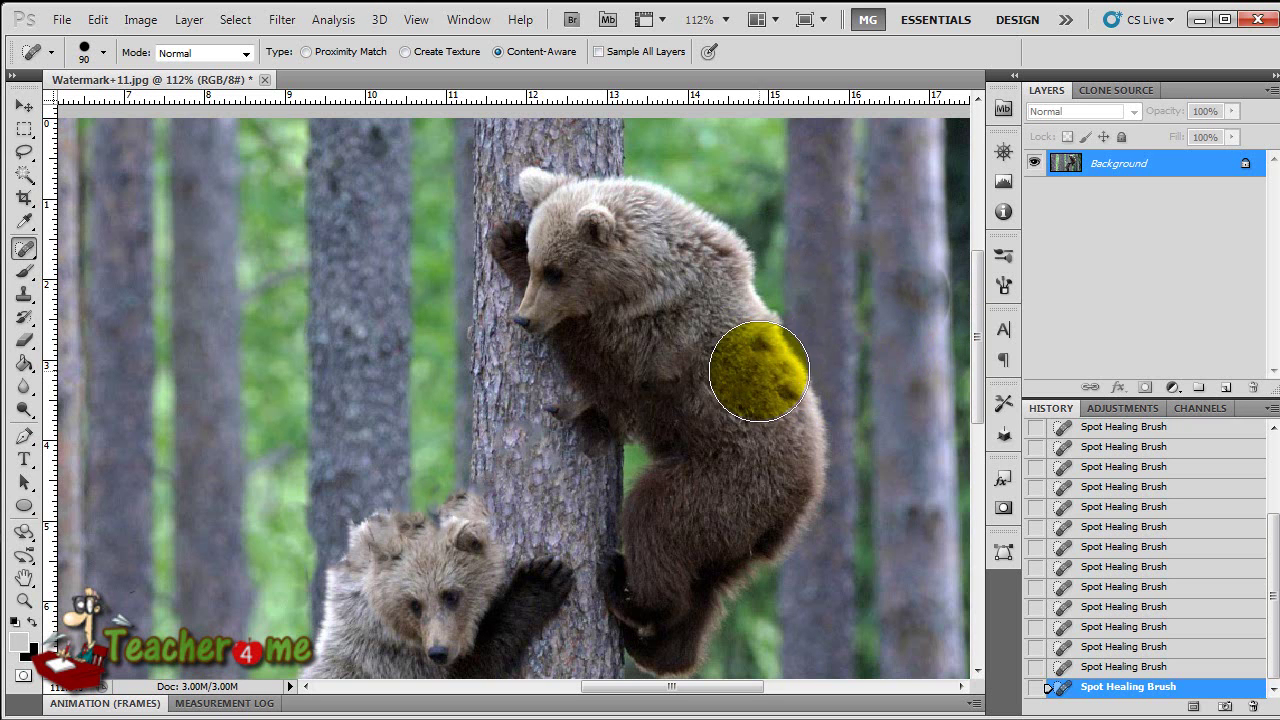
{"action": "left_click", "coordinate": [784, 384]}
{"action": "left_click", "coordinate": [753, 331]}
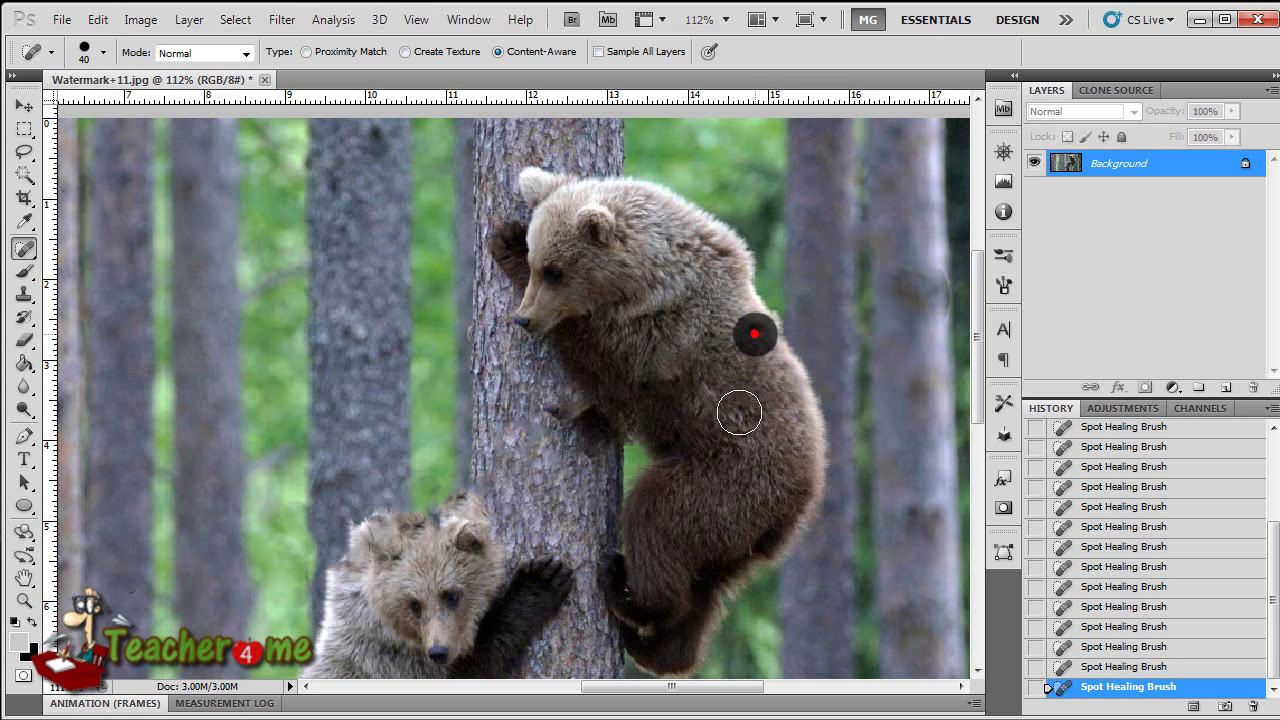
Step: Heal the dark stub and smudge on the tree trunk just beneath the upper bear's chest
{"action": "scroll", "coordinate": [546, 470], "scroll_direction": "up", "scroll_amount": 1}
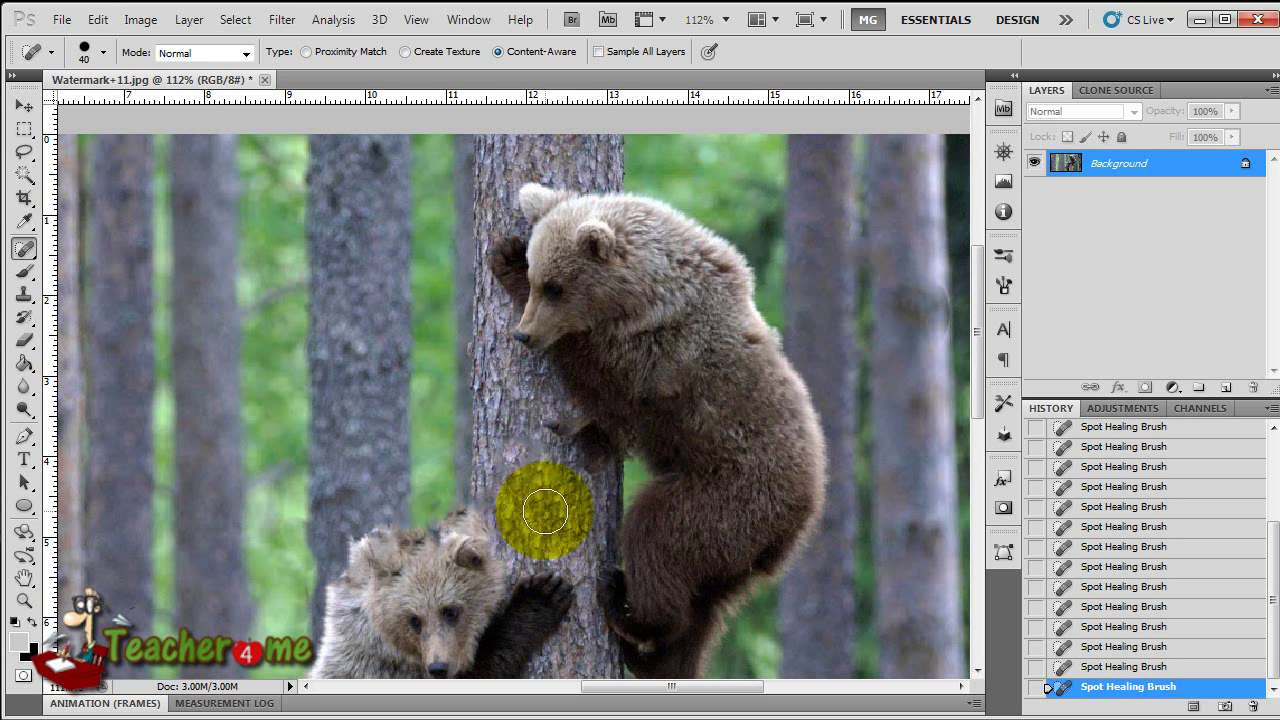
{"action": "left_click", "coordinate": [560, 430]}
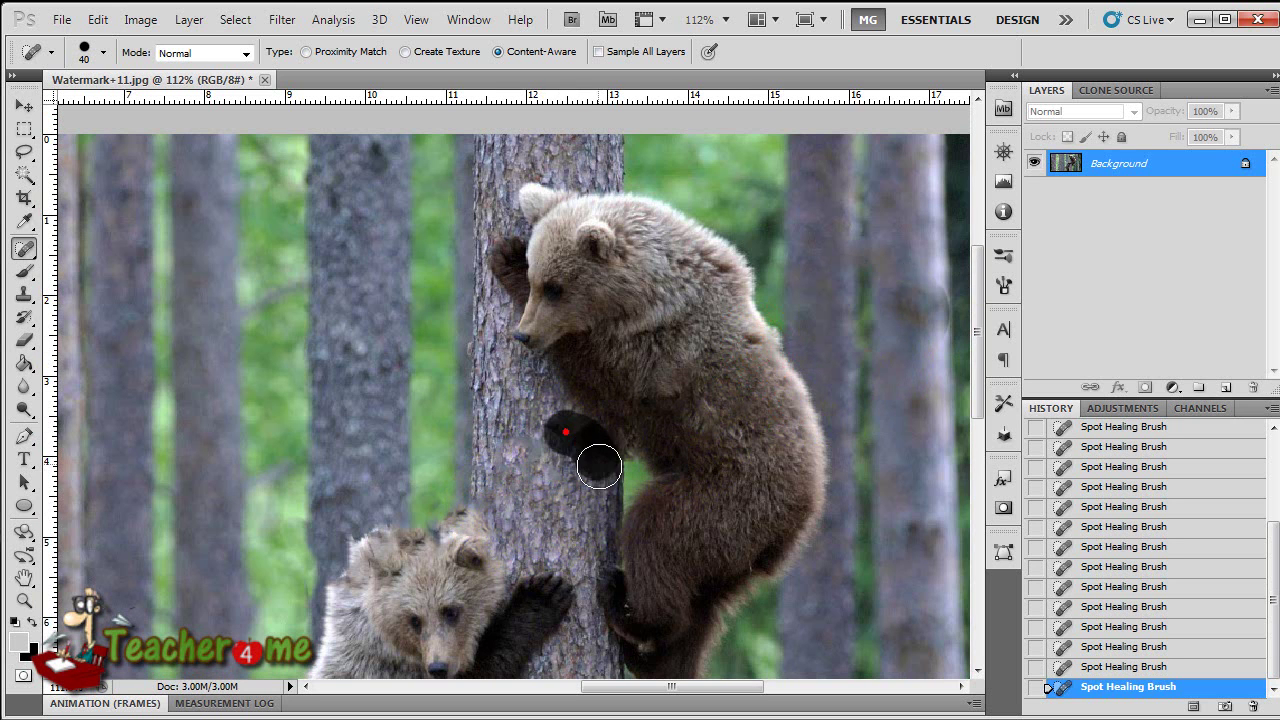
{"action": "scroll", "coordinate": [540, 528], "scroll_direction": "down", "scroll_amount": 3}
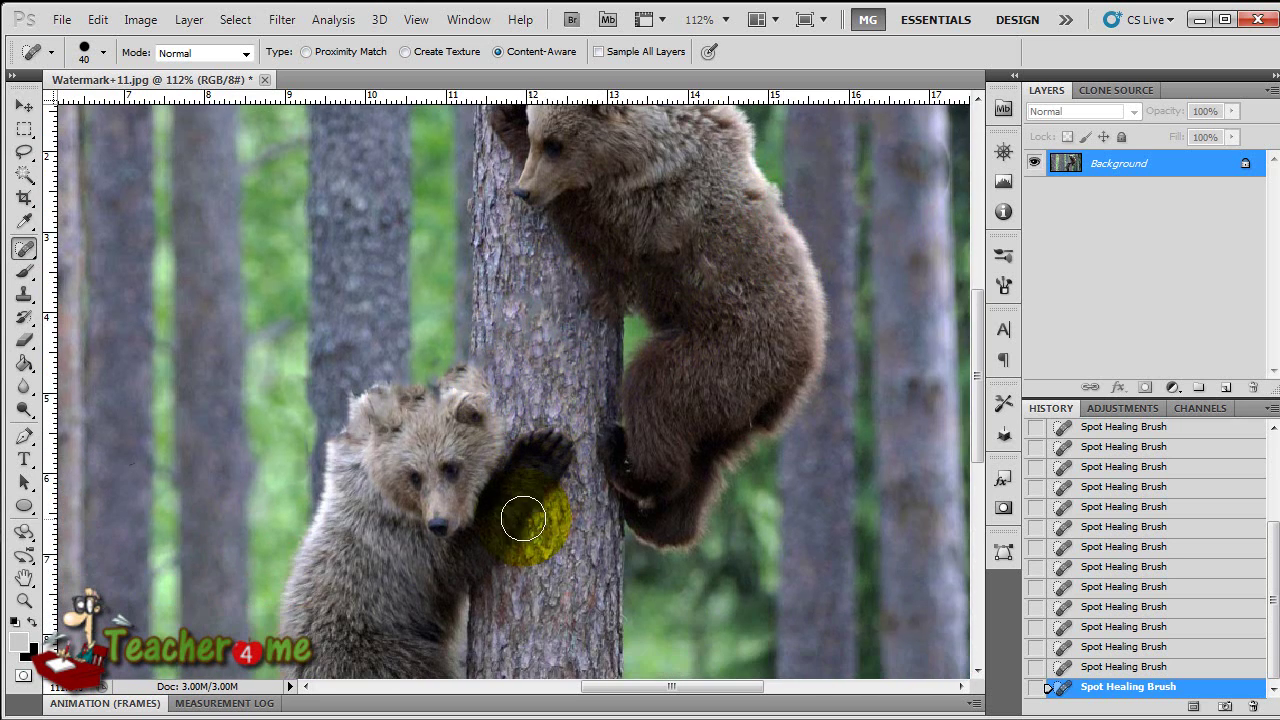
Step: Heal the stray fur patch along the top of the lower bear's head, beside its ear near the trunk
{"action": "scroll", "coordinate": [348, 505], "scroll_direction": "up", "scroll_amount": 1}
{"action": "scroll", "coordinate": [348, 505], "scroll_direction": "up", "scroll_amount": 1}
{"action": "scroll", "coordinate": [463, 449], "scroll_direction": "up", "scroll_amount": 2}
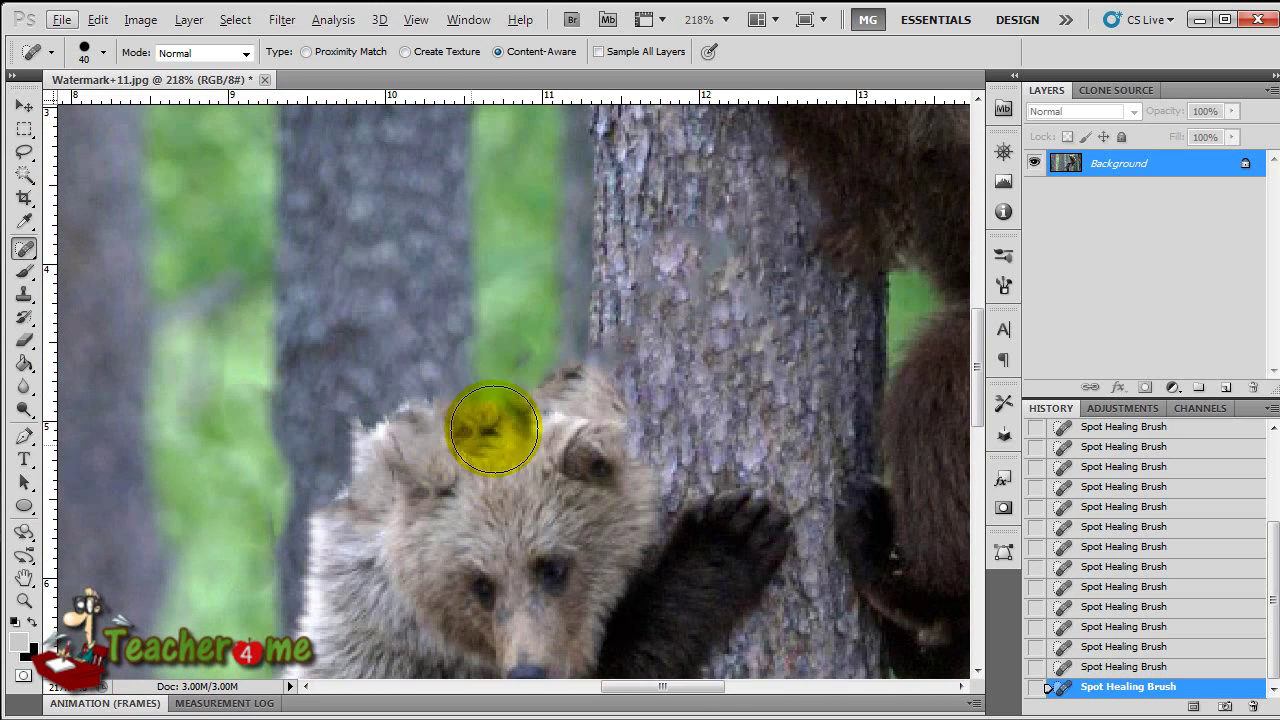
{"action": "left_click", "coordinate": [543, 373]}
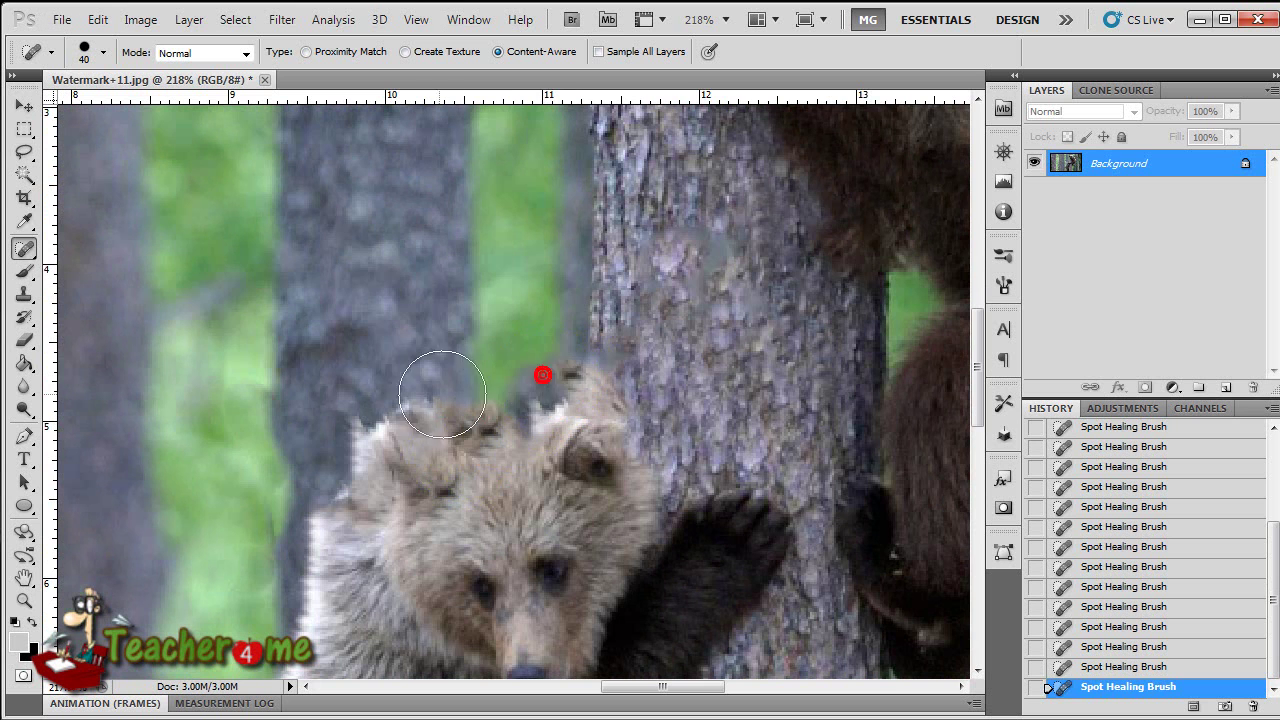
Step: With the Clone Stamp, clone the green background and thin tree over the smudges between the lower bear's ears and beside the trunk
{"action": "left_click", "coordinate": [24, 293]}
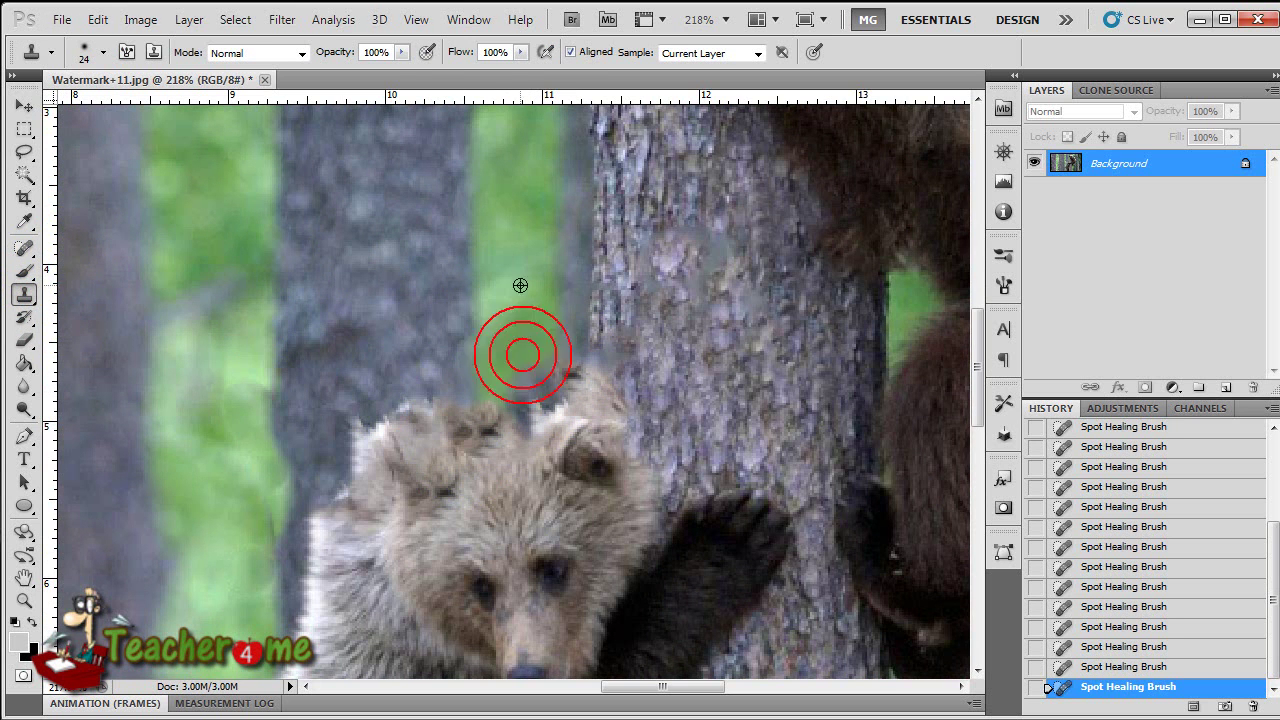
{"action": "left_click", "coordinate": [510, 372]}
{"action": "left_click", "coordinate": [514, 379]}
{"action": "left_click", "coordinate": [574, 325], "text": "alt"}
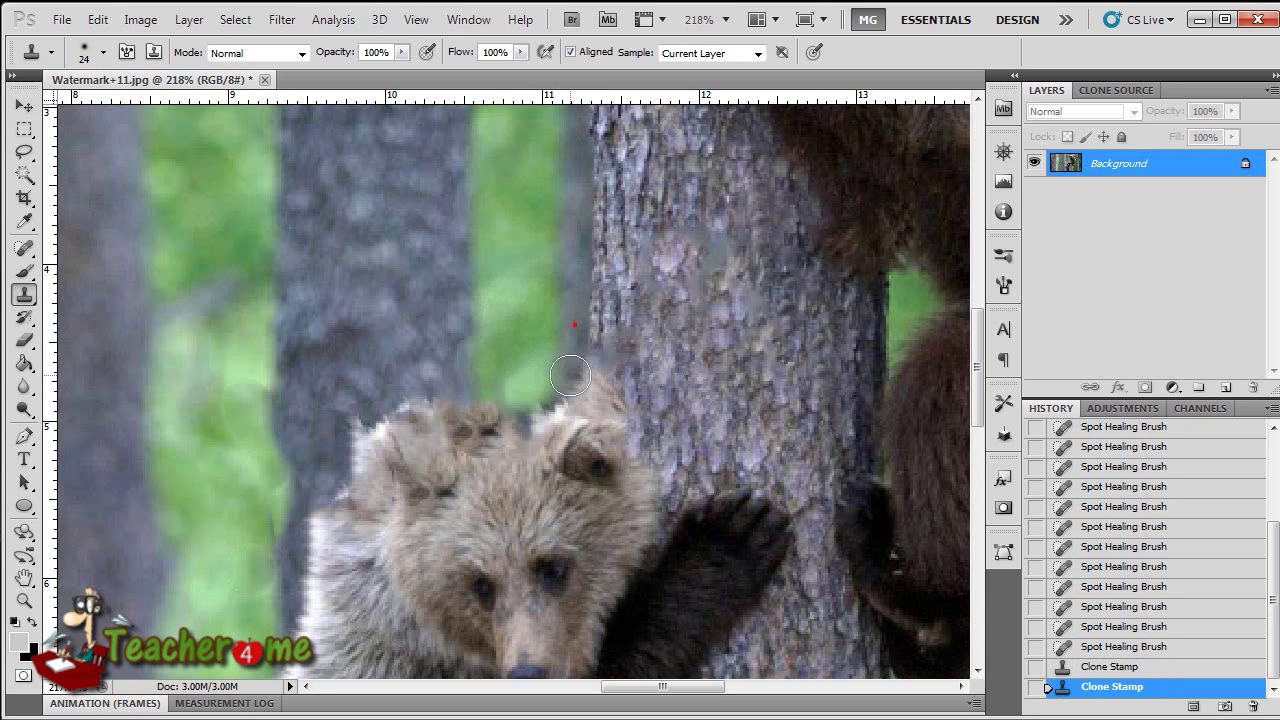
{"action": "left_click", "coordinate": [566, 375]}
{"action": "left_click_drag", "start_coordinate": [571, 376], "coordinate": [640, 414]}
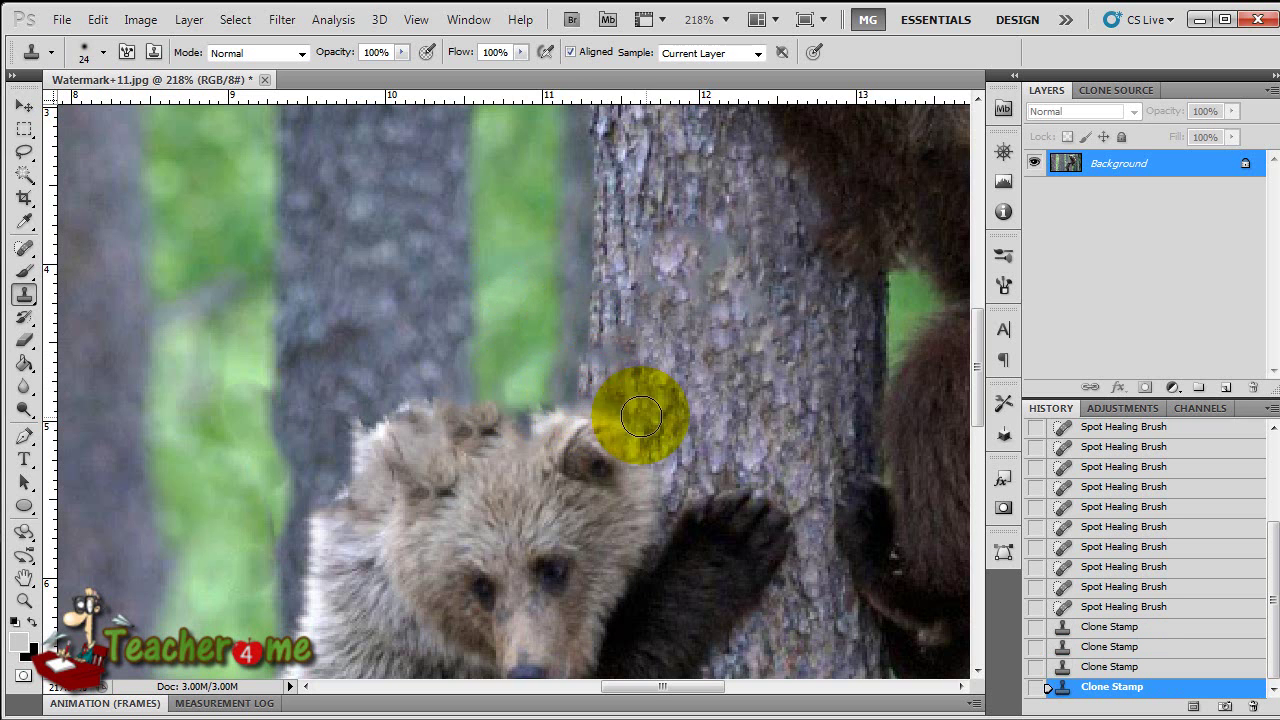
Step: Clone the lower bear's intact ear over its damaged ear and cover the rough fur around it with cloned tree background
{"action": "mouse_move", "coordinate": [352, 502]}
{"action": "left_mouse_down"}
{"action": "mouse_move", "coordinate": [424, 524]}
{"action": "mouse_move", "coordinate": [578, 455]}
{"action": "left_mouse_up"}
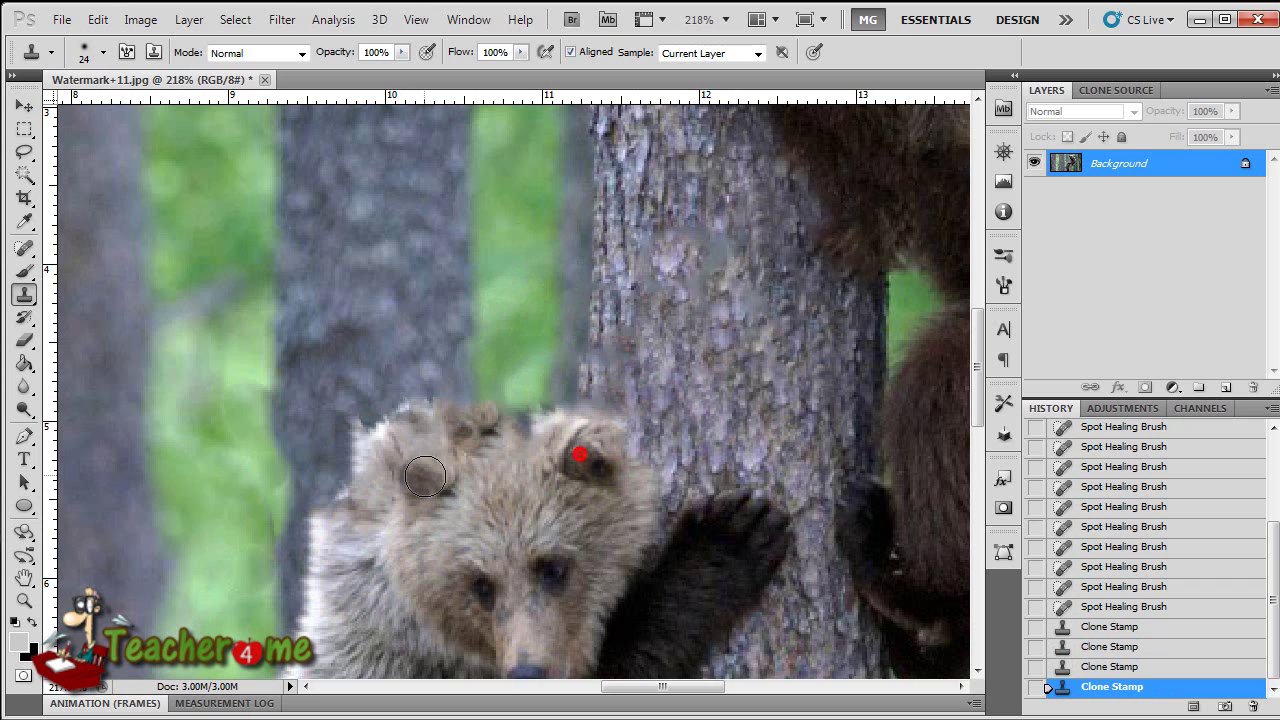
{"action": "mouse_move", "coordinate": [424, 473]}
{"action": "left_mouse_down"}
{"action": "mouse_move", "coordinate": [423, 443]}
{"action": "mouse_move", "coordinate": [500, 429]}
{"action": "mouse_move", "coordinate": [429, 368]}
{"action": "mouse_move", "coordinate": [386, 394]}
{"action": "mouse_move", "coordinate": [471, 377]}
{"action": "mouse_move", "coordinate": [486, 343]}
{"action": "mouse_move", "coordinate": [478, 294]}
{"action": "mouse_move", "coordinate": [474, 325]}
{"action": "left_mouse_up"}
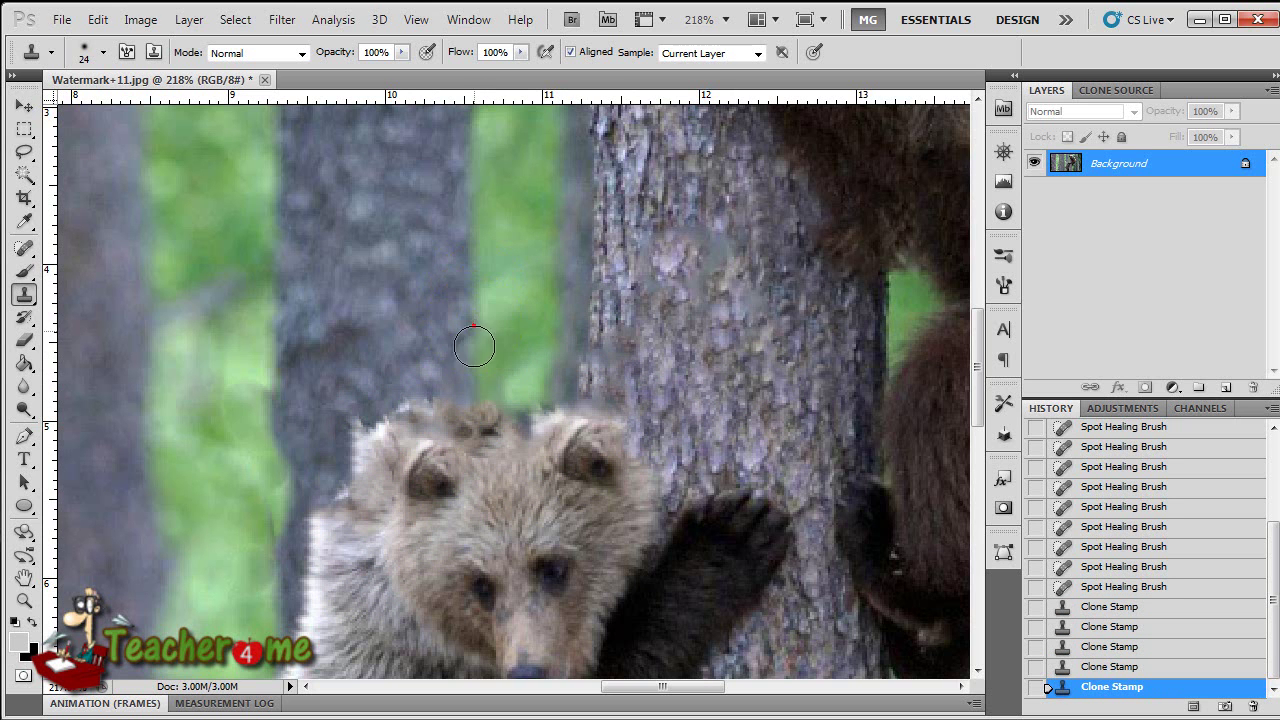
{"action": "mouse_move", "coordinate": [476, 406]}
{"action": "left_mouse_down"}
{"action": "mouse_move", "coordinate": [433, 407]}
{"action": "mouse_move", "coordinate": [351, 449]}
{"action": "mouse_move", "coordinate": [355, 426]}
{"action": "mouse_move", "coordinate": [319, 476]}
{"action": "mouse_move", "coordinate": [360, 414]}
{"action": "left_mouse_up"}
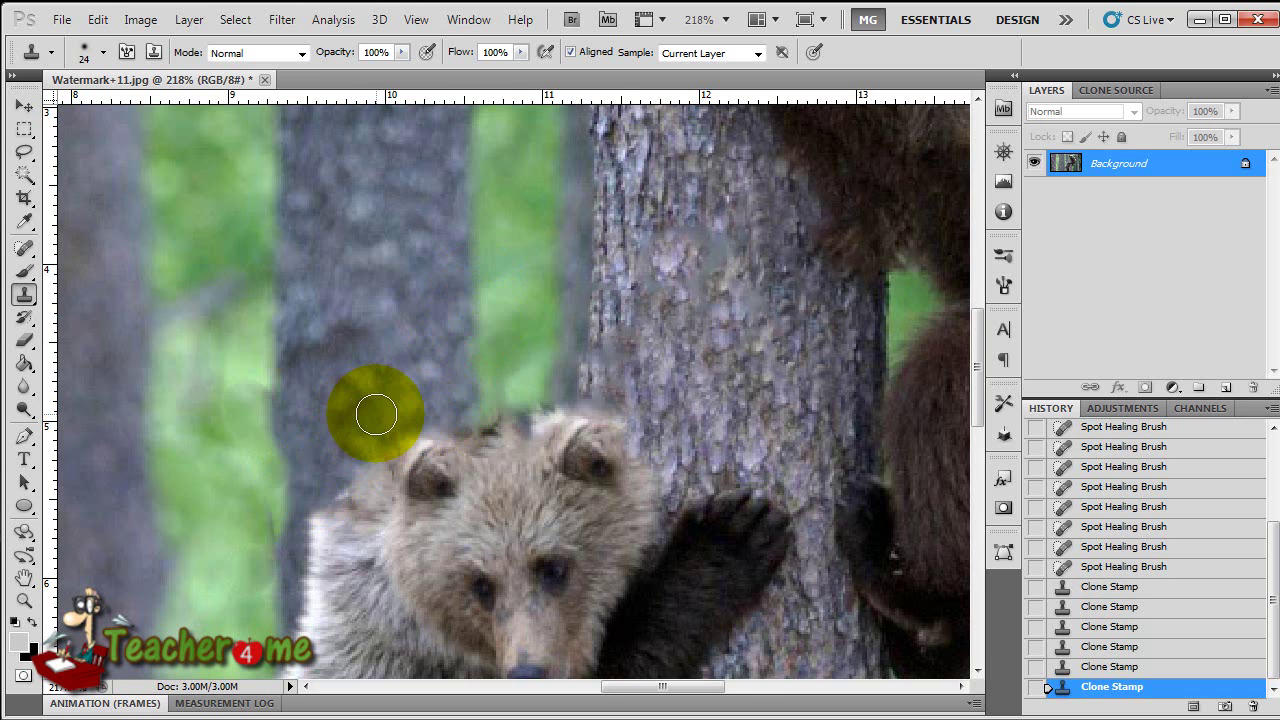
Step: Select the lower bear's ear nearest the large trunk with a freehand Lasso outline
{"action": "scroll", "coordinate": [372, 416], "scroll_direction": "down", "scroll_amount": 2}
{"action": "scroll", "coordinate": [376, 420], "scroll_direction": "down", "scroll_amount": 8}
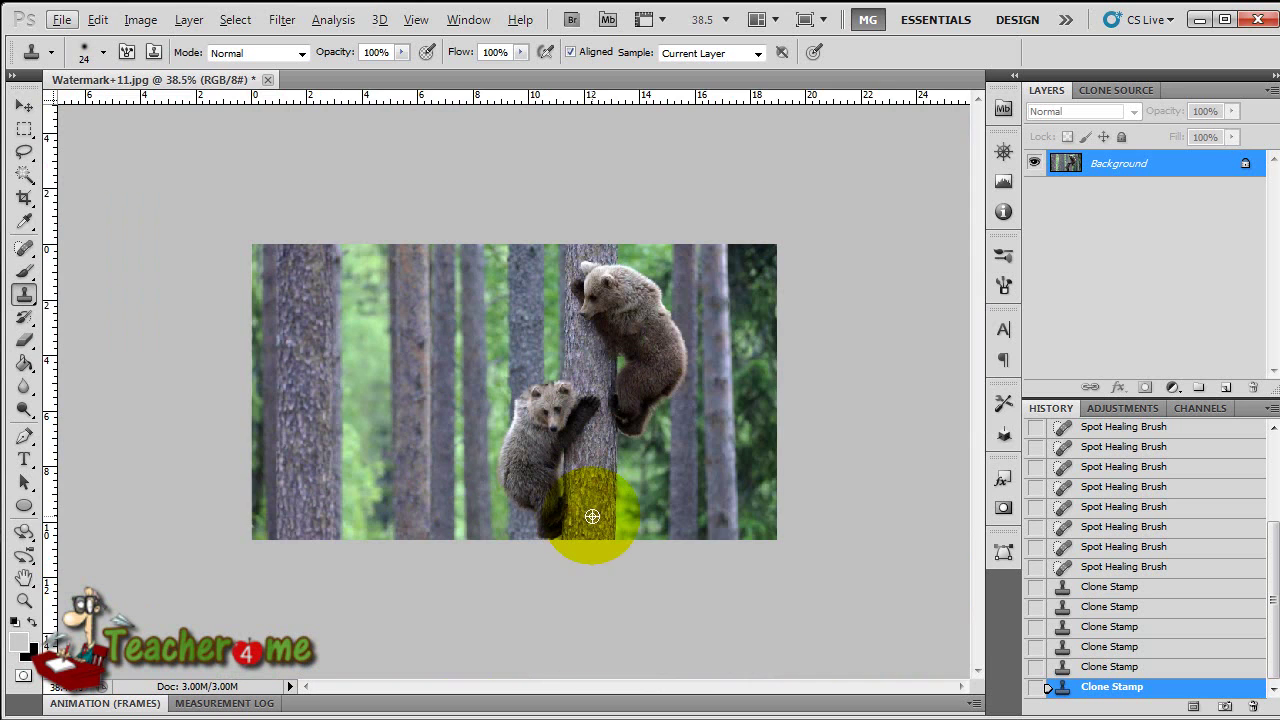
{"action": "scroll", "coordinate": [592, 516], "scroll_direction": "up", "scroll_amount": 3}
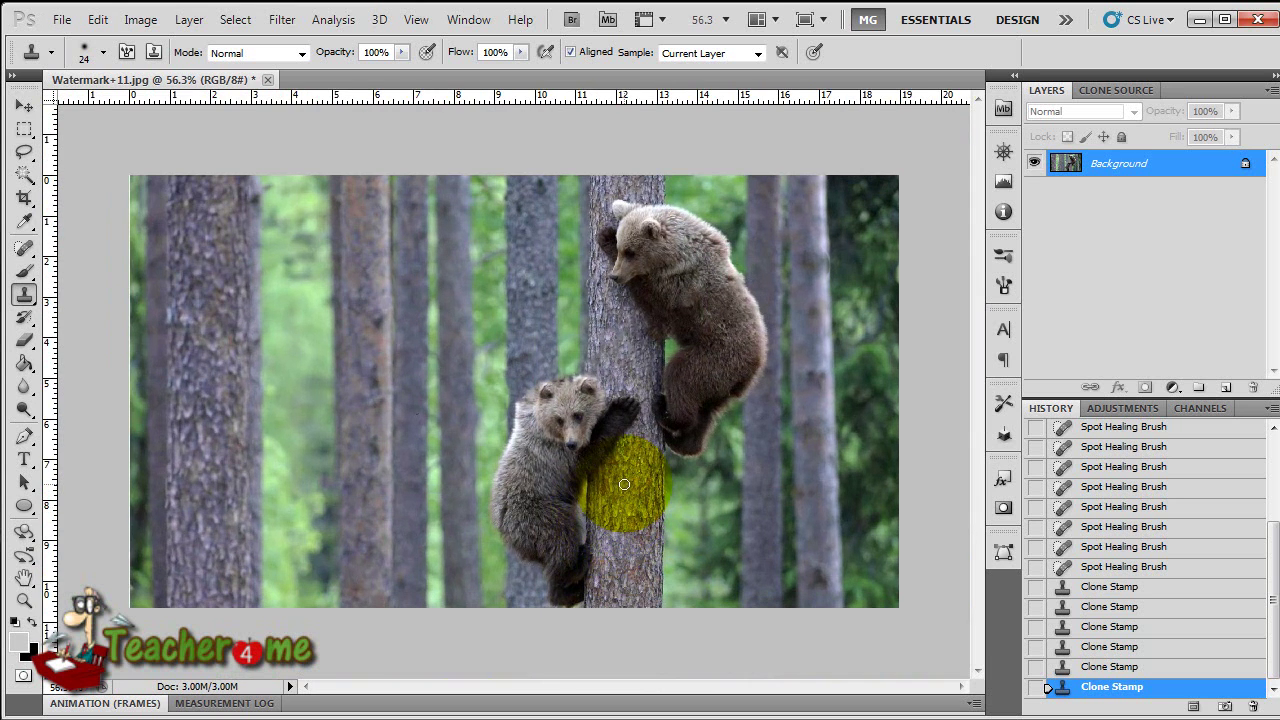
{"action": "scroll", "coordinate": [612, 480], "scroll_direction": "up", "scroll_amount": 5}
{"action": "scroll", "coordinate": [358, 389], "scroll_direction": "up", "scroll_amount": 3}
{"action": "scroll", "coordinate": [358, 389], "scroll_direction": "up", "scroll_amount": 2}
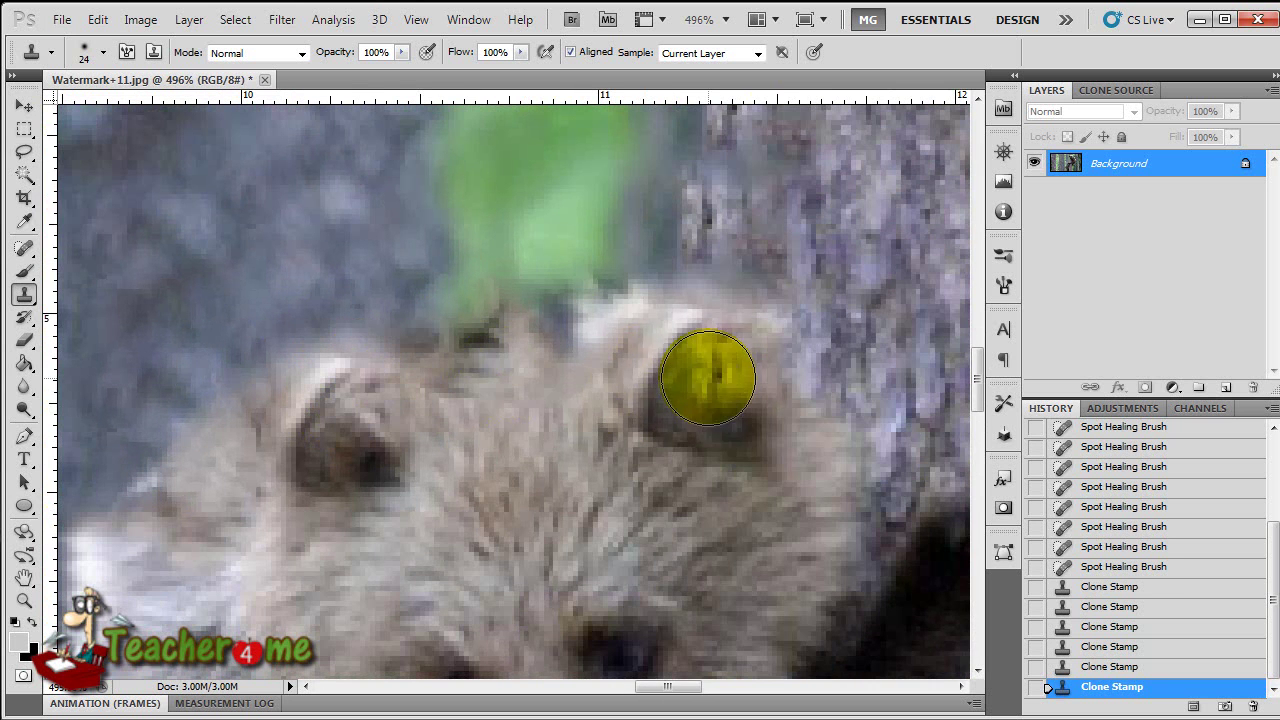
{"action": "left_click", "coordinate": [25, 150]}
{"action": "left_click_drag", "start_coordinate": [660, 320], "coordinate": [648, 320]}
{"action": "mouse_move", "coordinate": [682, 437]}
{"action": "left_mouse_down"}
{"action": "mouse_move", "coordinate": [800, 470]}
{"action": "mouse_move", "coordinate": [770, 364]}
{"action": "mouse_move", "coordinate": [713, 297]}
{"action": "mouse_move", "coordinate": [671, 298]}
{"action": "mouse_move", "coordinate": [606, 394]}
{"action": "left_mouse_up"}
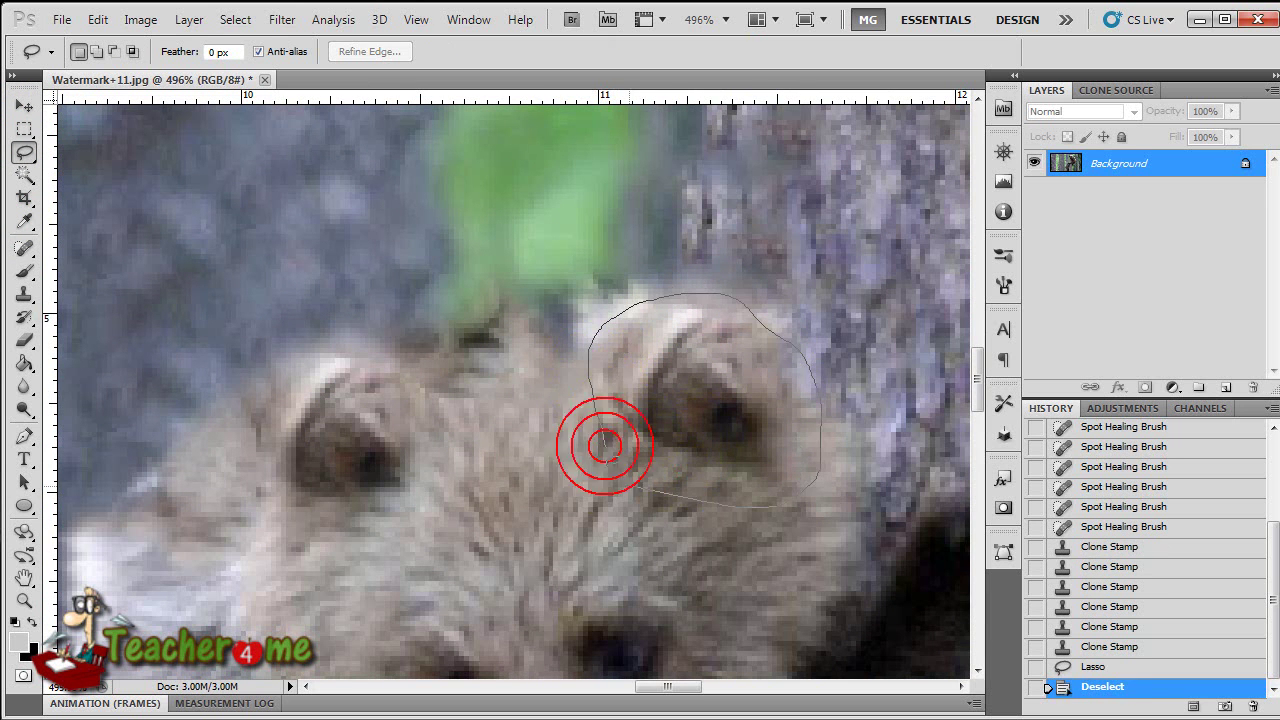
{"action": "left_click_drag", "start_coordinate": [604, 446], "coordinate": [643, 457]}
{"action": "right_click", "coordinate": [688, 396]}
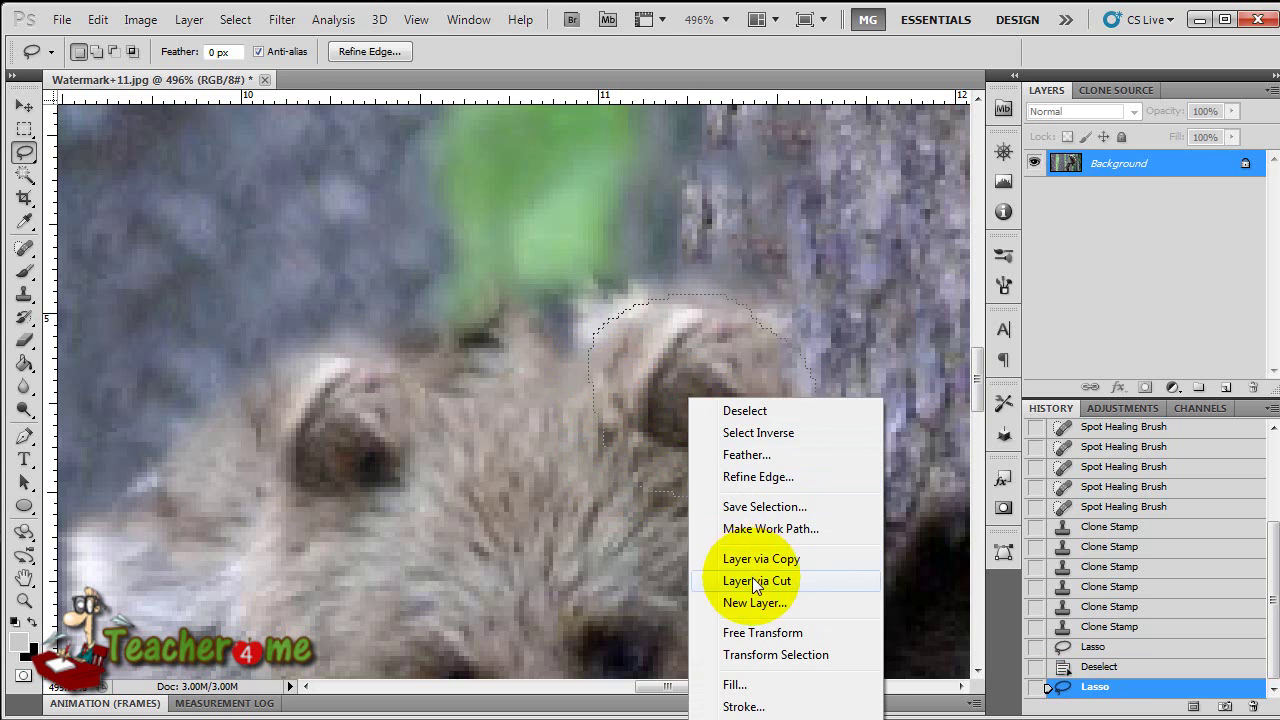
{"action": "left_click", "coordinate": [753, 580]}
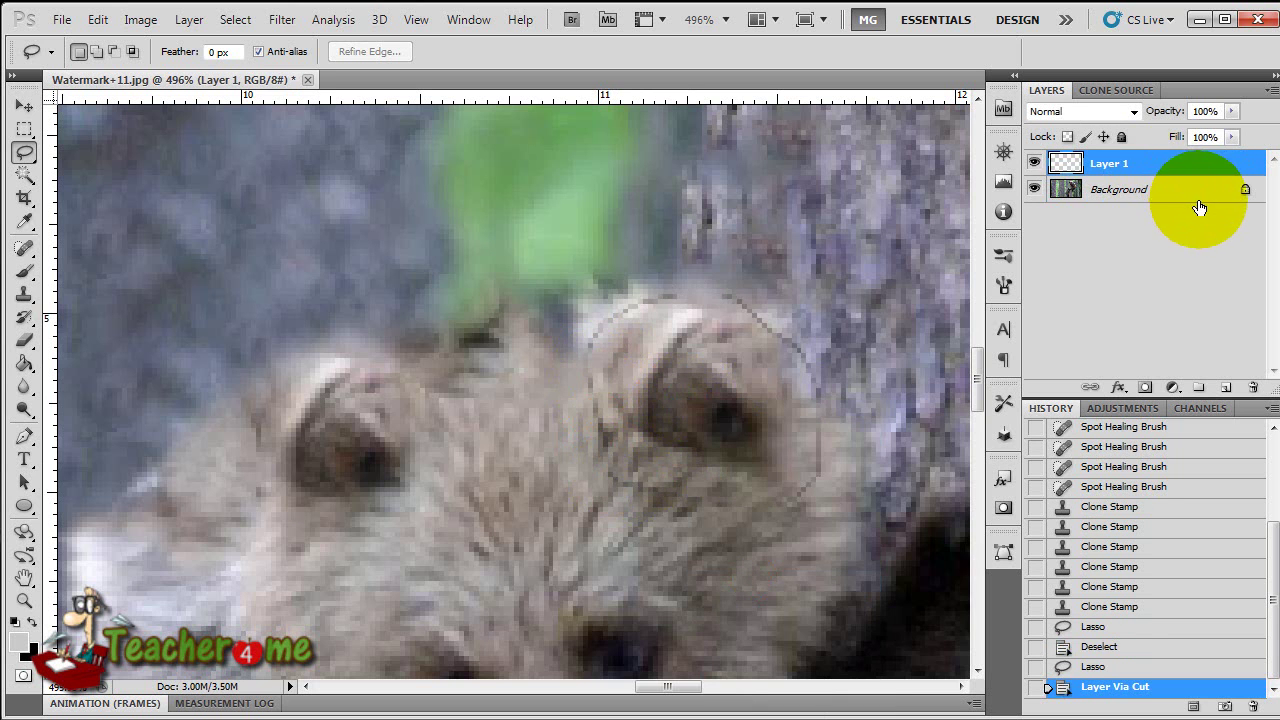
{"action": "key", "text": "ctrl+z"}
Step: Copy the selected ear to a new layer and place it, flipped horizontally, over the lower bear's other ear
{"action": "right_click", "coordinate": [725, 405]}
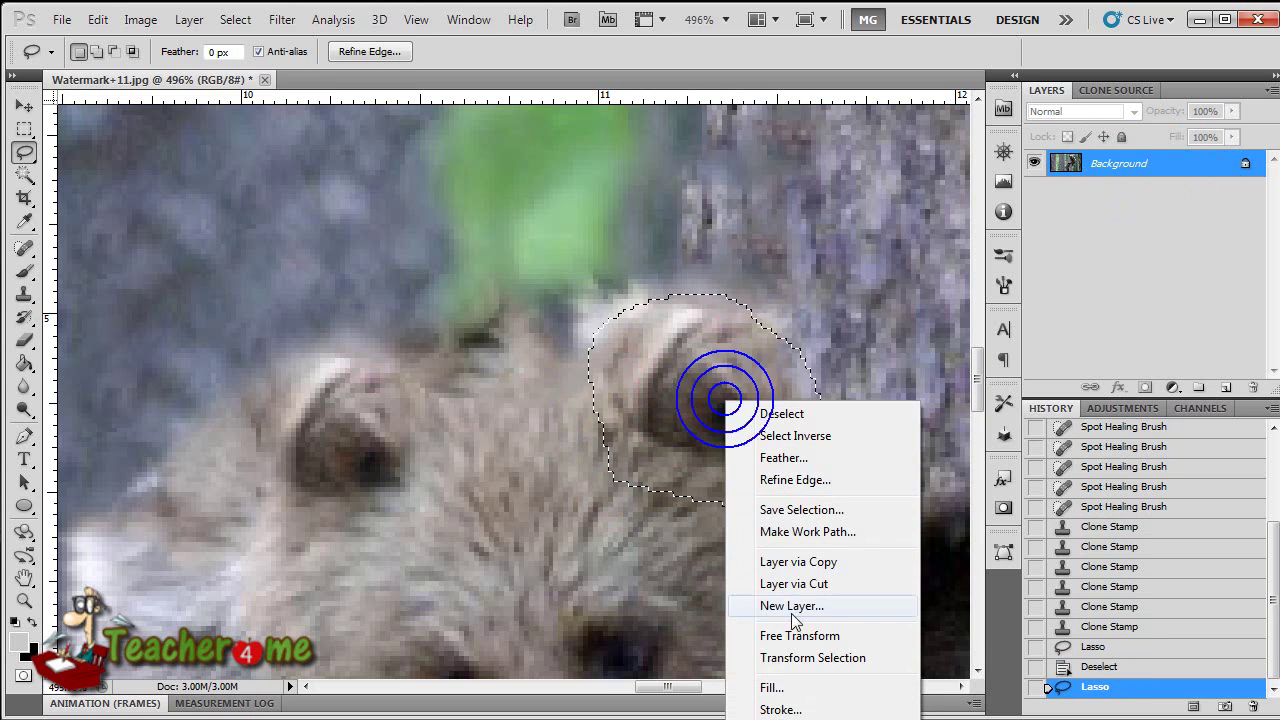
{"action": "left_click", "coordinate": [808, 566]}
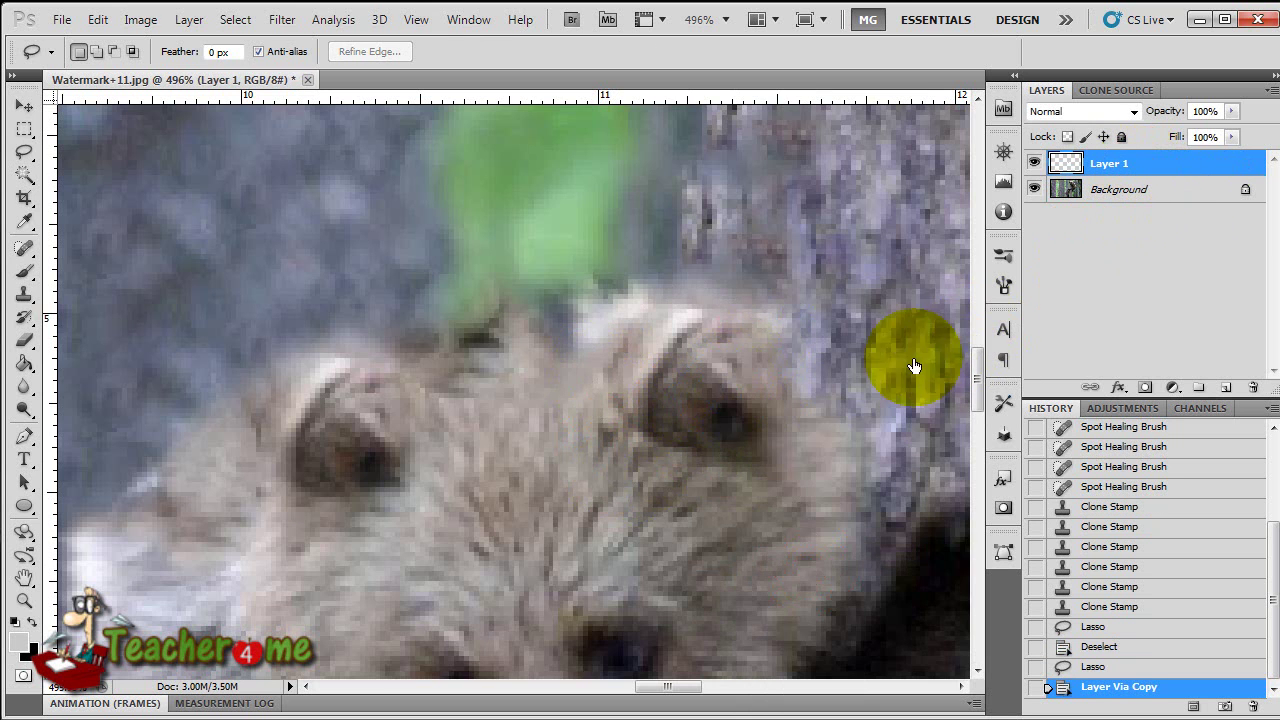
{"action": "key", "text": "ctrl+t"}
{"action": "right_click", "coordinate": [787, 443]}
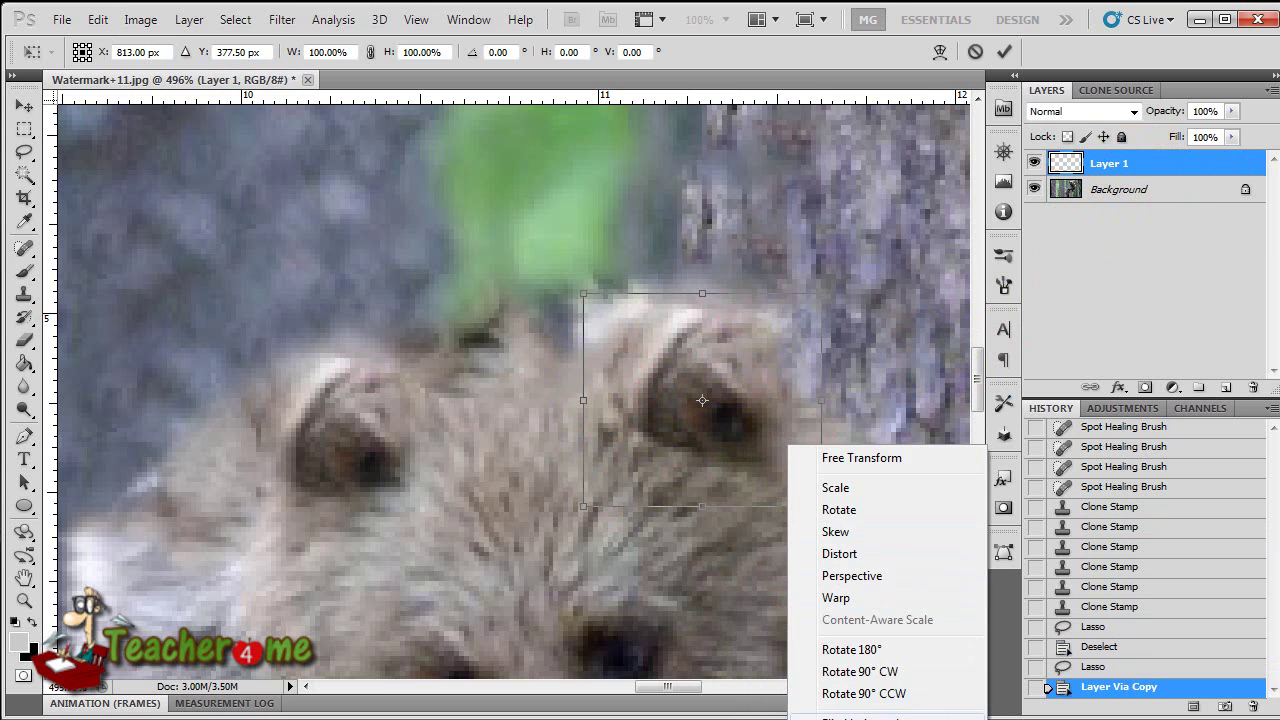
{"action": "left_click", "coordinate": [860, 717]}
{"action": "left_click_drag", "start_coordinate": [749, 441], "coordinate": [393, 465]}
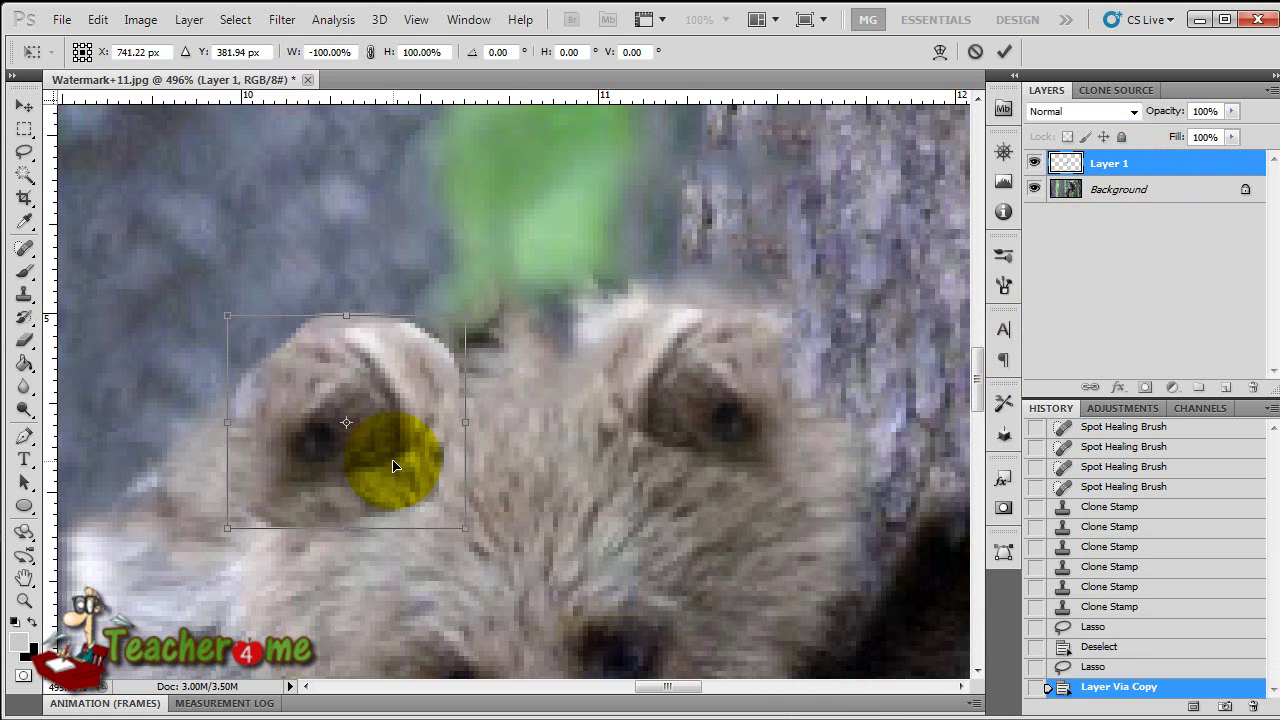
{"action": "key", "text": "Return"}
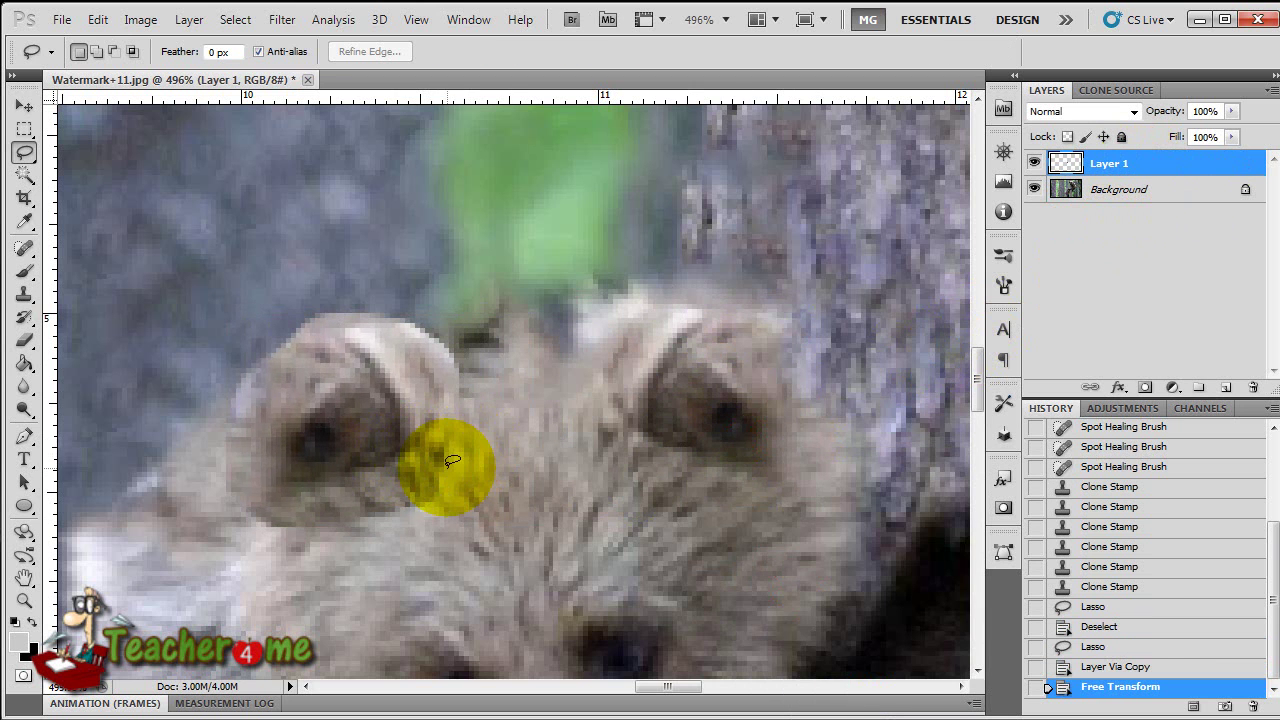
Step: Erase the hard edges around the copied ear with a soft 28-pixel eraser so it blends into the head
{"action": "scroll", "coordinate": [452, 461], "scroll_direction": "down", "scroll_amount": 5}
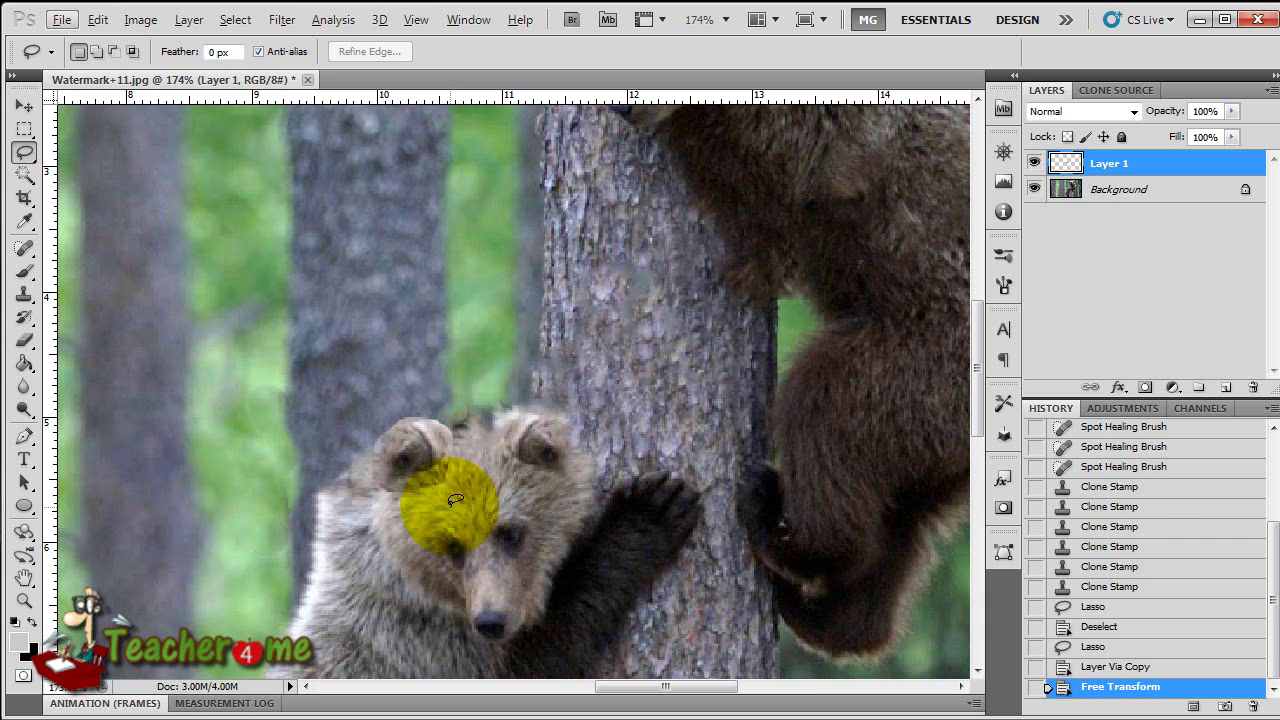
{"action": "left_click", "coordinate": [24, 341]}
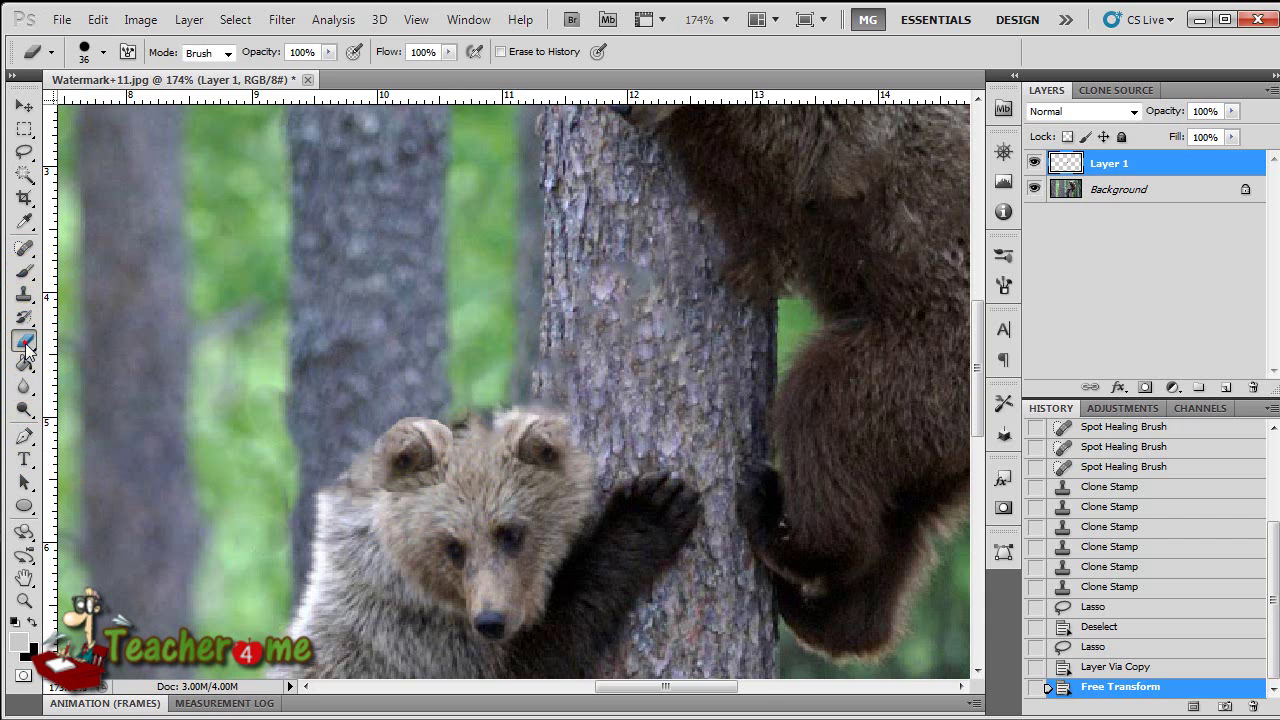
{"action": "right_click", "coordinate": [510, 488]}
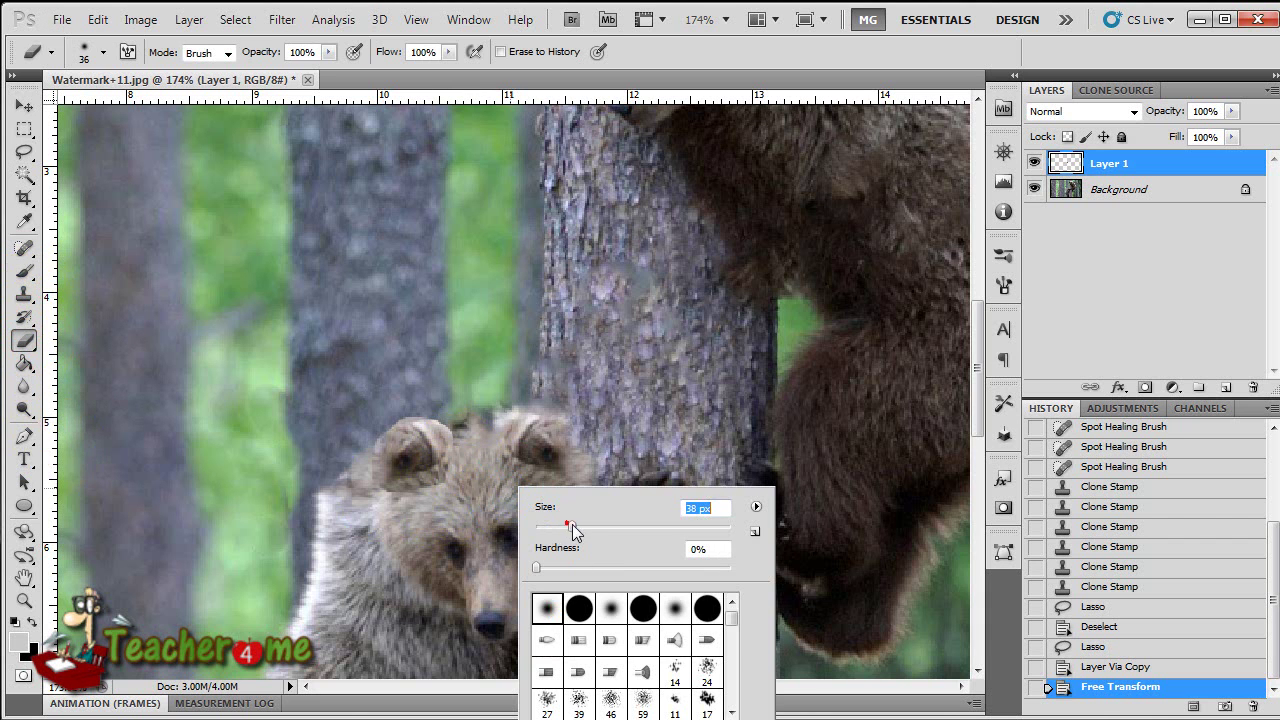
{"action": "left_click", "coordinate": [462, 449]}
{"action": "mouse_move", "coordinate": [359, 505]}
{"action": "left_mouse_down"}
{"action": "mouse_move", "coordinate": [370, 398]}
{"action": "mouse_move", "coordinate": [424, 394]}
{"action": "mouse_move", "coordinate": [453, 415]}
{"action": "mouse_move", "coordinate": [322, 538]}
{"action": "left_mouse_up"}
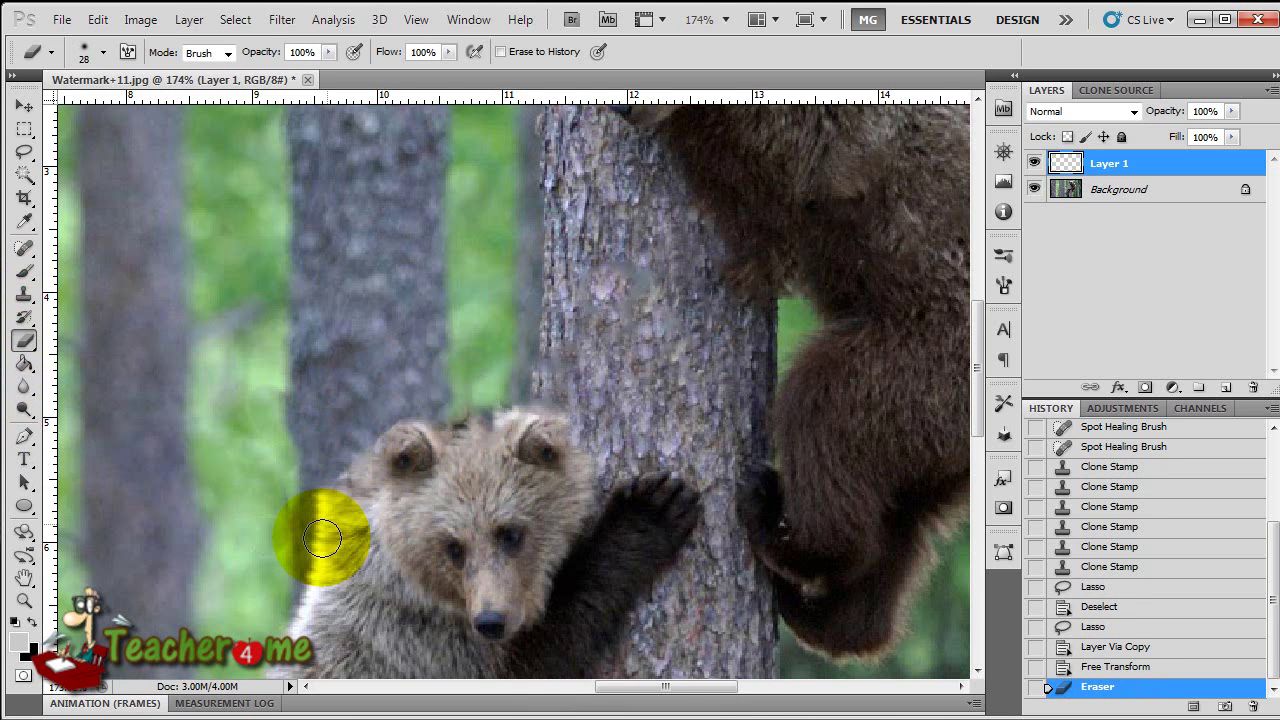
Step: Lower the ear layer's opacity to 91% and merge it down into the unlocked background layer
{"action": "scroll", "coordinate": [322, 538], "scroll_direction": "down", "scroll_amount": 3}
{"action": "scroll", "coordinate": [377, 586], "scroll_direction": "up", "scroll_amount": 4}
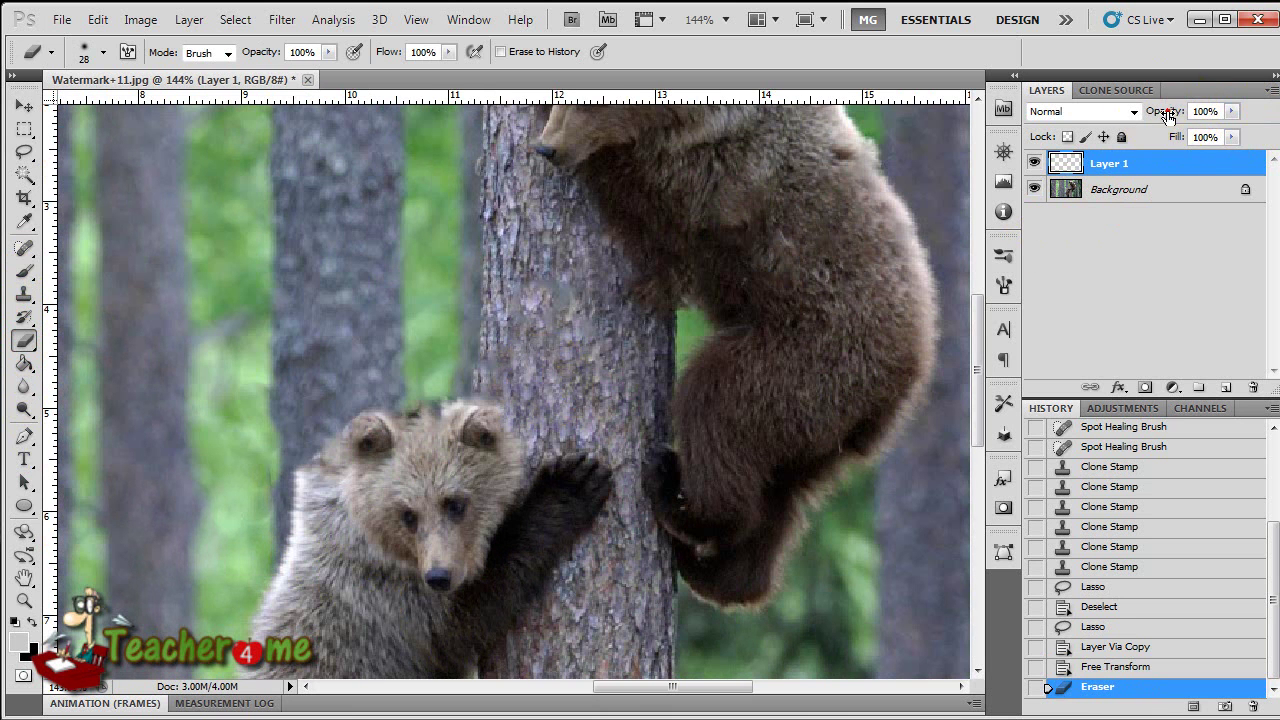
{"action": "left_click_drag", "start_coordinate": [1168, 112], "coordinate": [1159, 117]}
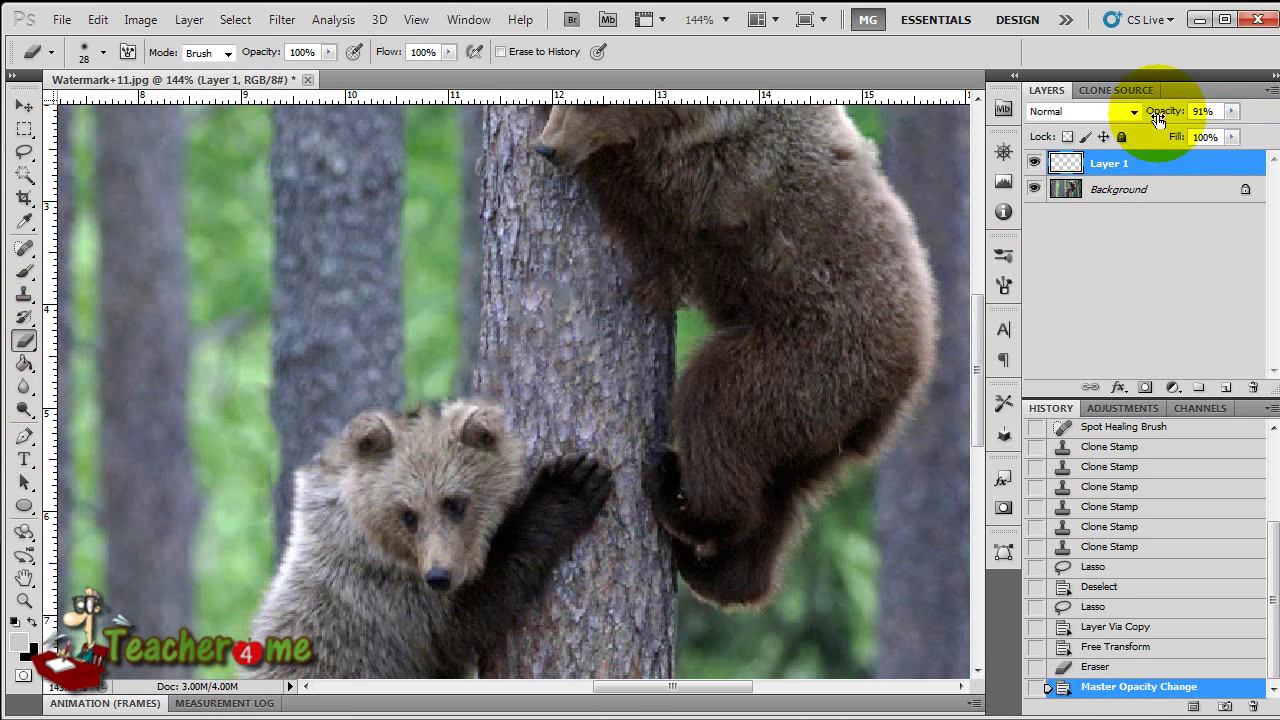
{"action": "left_click", "coordinate": [1212, 192]}
{"action": "left_click_drag", "start_coordinate": [1245, 189], "coordinate": [1253, 387]}
{"action": "right_click", "coordinate": [1204, 168]}
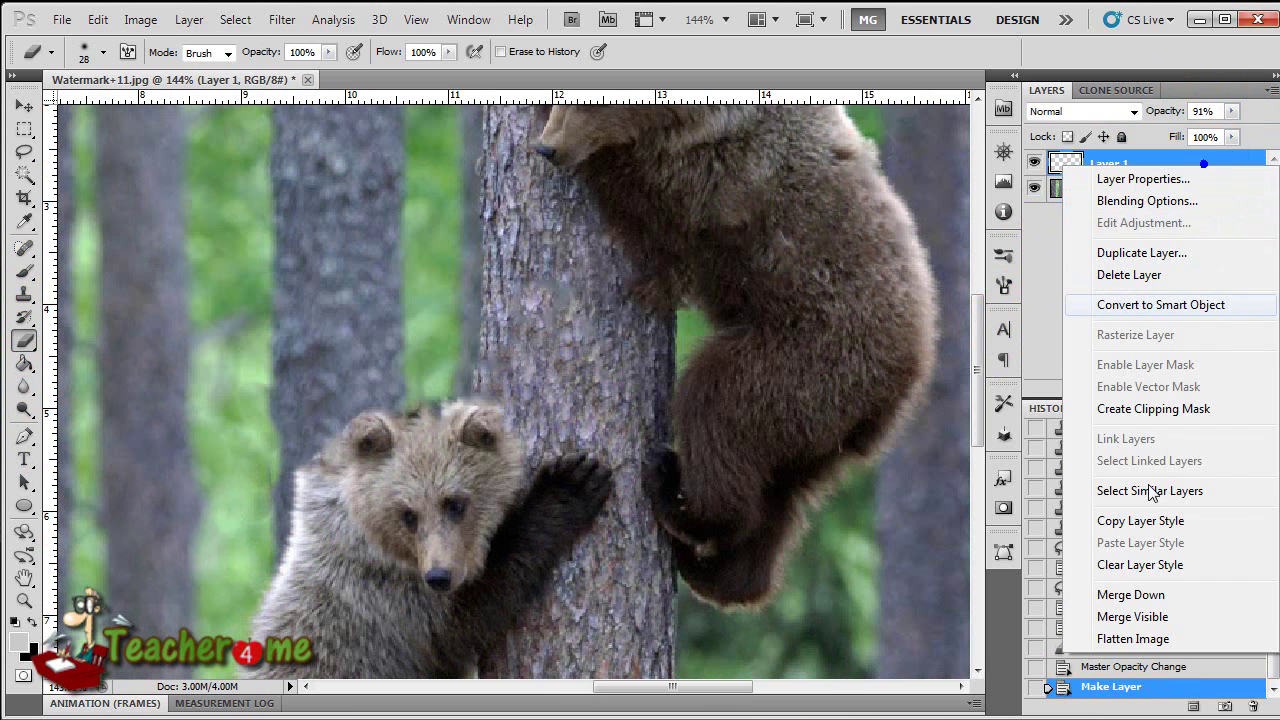
{"action": "left_click", "coordinate": [1116, 600]}
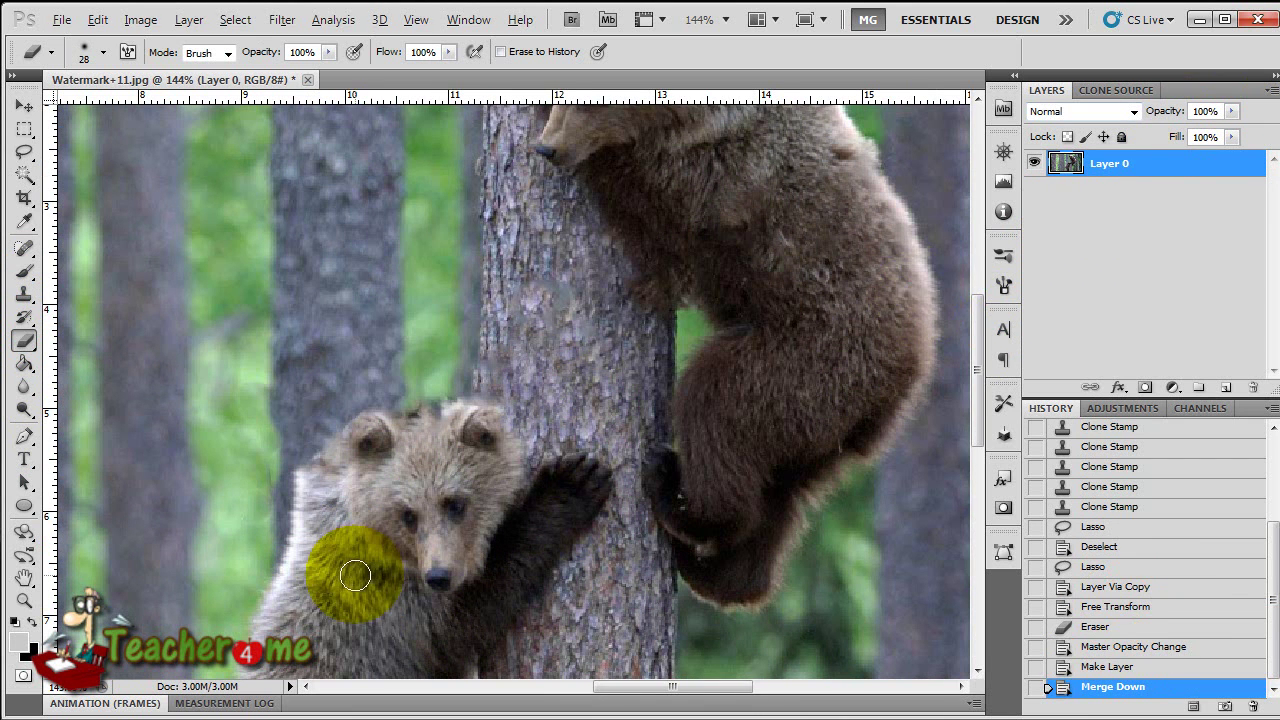
Step: Review the whole retouched bear photo and close Watermark+11.jpg without saving
{"action": "key", "text": "ctrl+minus"}
{"action": "scroll", "coordinate": [363, 568], "scroll_direction": "down", "scroll_amount": 2}
{"action": "scroll", "coordinate": [610, 390], "scroll_direction": "up", "scroll_amount": 1}
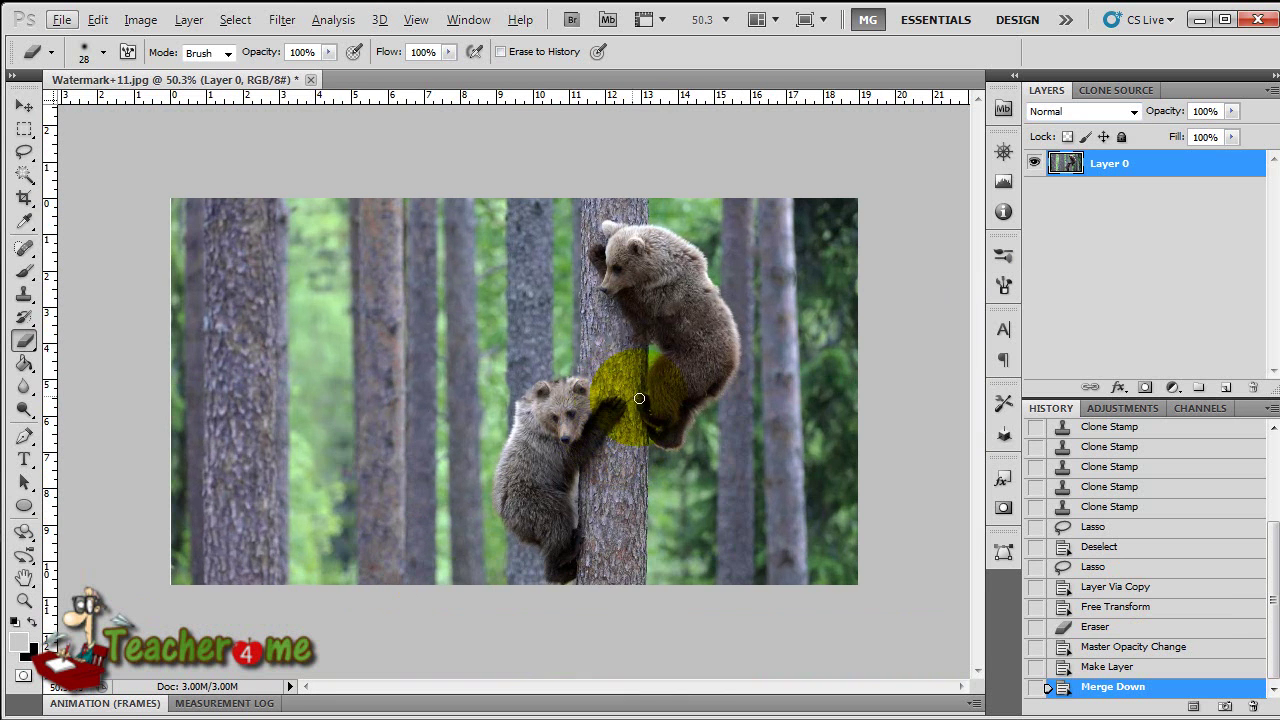
{"action": "left_click", "coordinate": [311, 80]}
{"action": "left_click", "coordinate": [648, 292]}
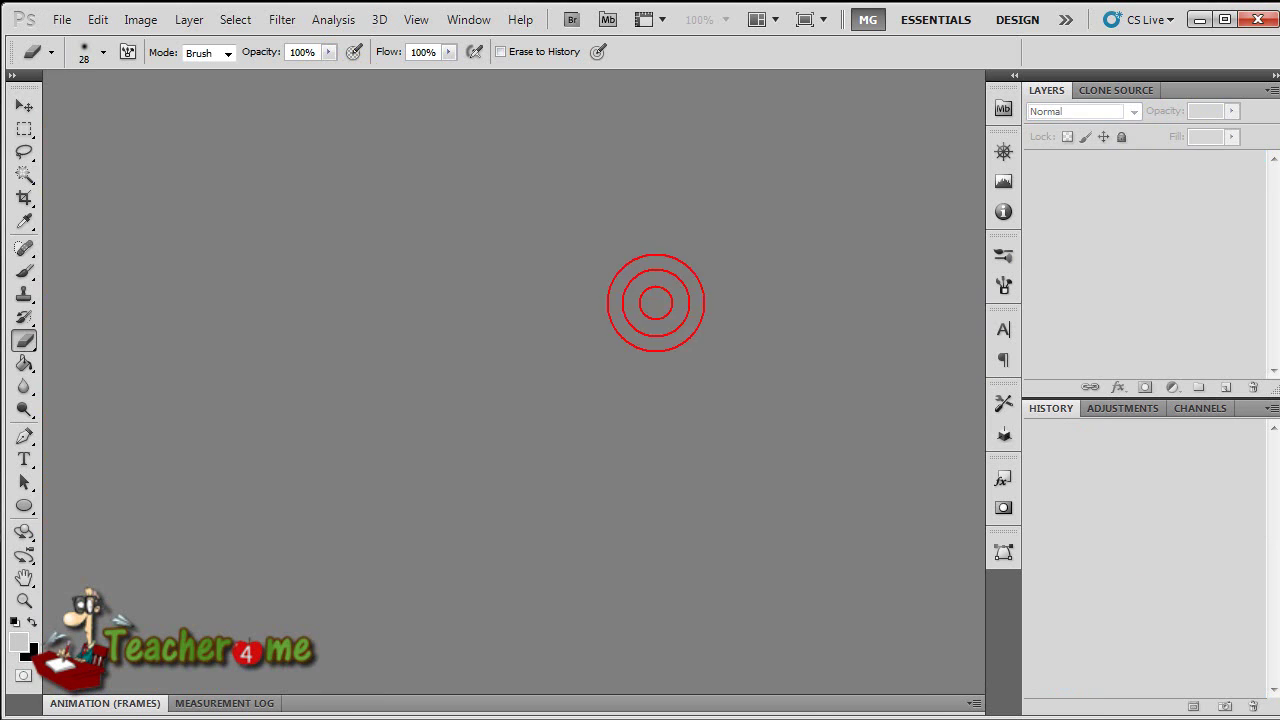
Step: Inspect the watermark on watermarked-image.jpg in Windows Photo Viewer and open that file from the tut folder in Photoshop
{"action": "key", "text": "alt+Tab"}
{"action": "left_click", "coordinate": [687, 555]}
{"action": "scroll", "coordinate": [586, 409], "scroll_direction": "up", "scroll_amount": 6}
{"action": "left_click_drag", "start_coordinate": [471, 480], "coordinate": [523, 400]}
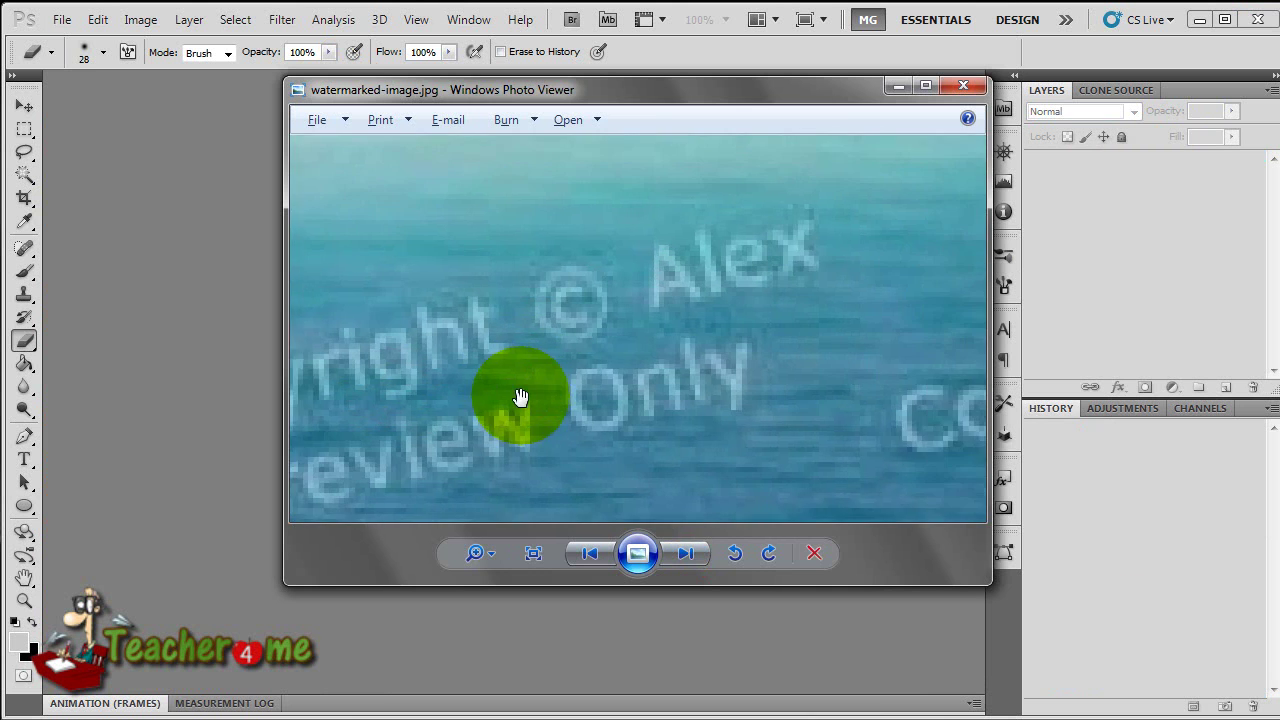
{"action": "scroll", "coordinate": [571, 423], "scroll_direction": "down", "scroll_amount": 6}
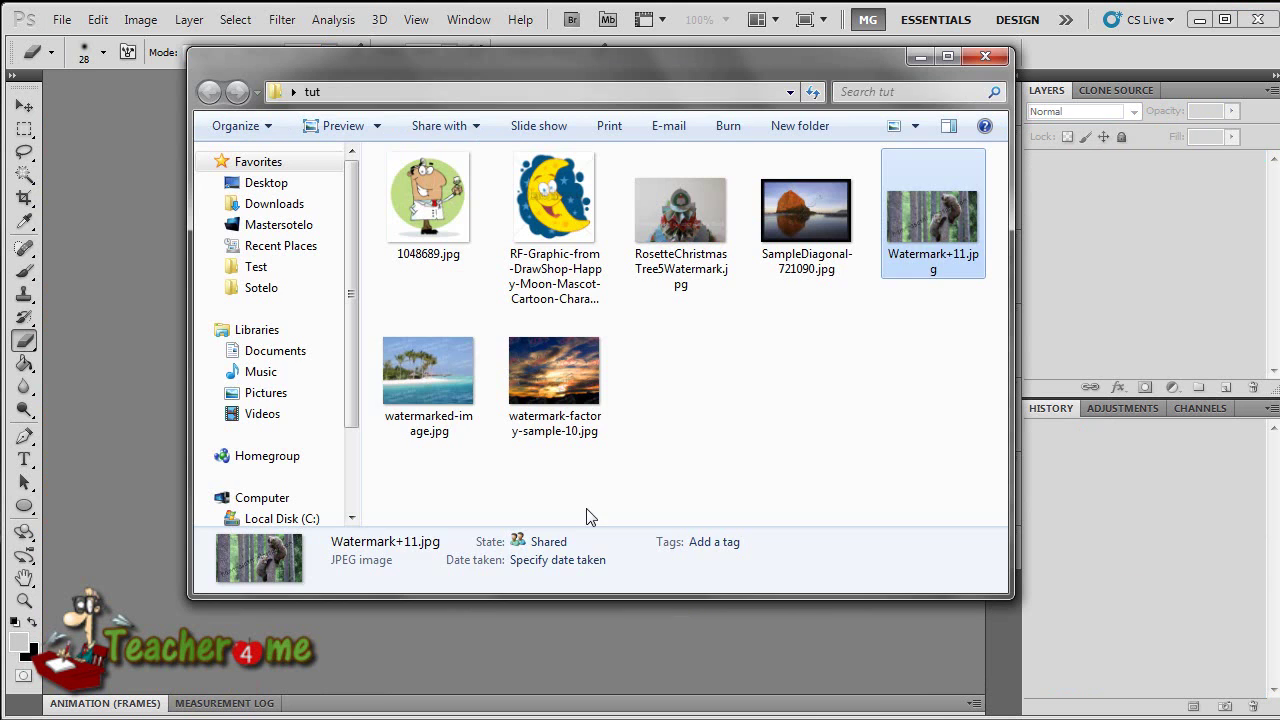
{"action": "left_click_drag", "start_coordinate": [430, 365], "coordinate": [347, 443]}
{"action": "key", "text": "ctrl+0"}
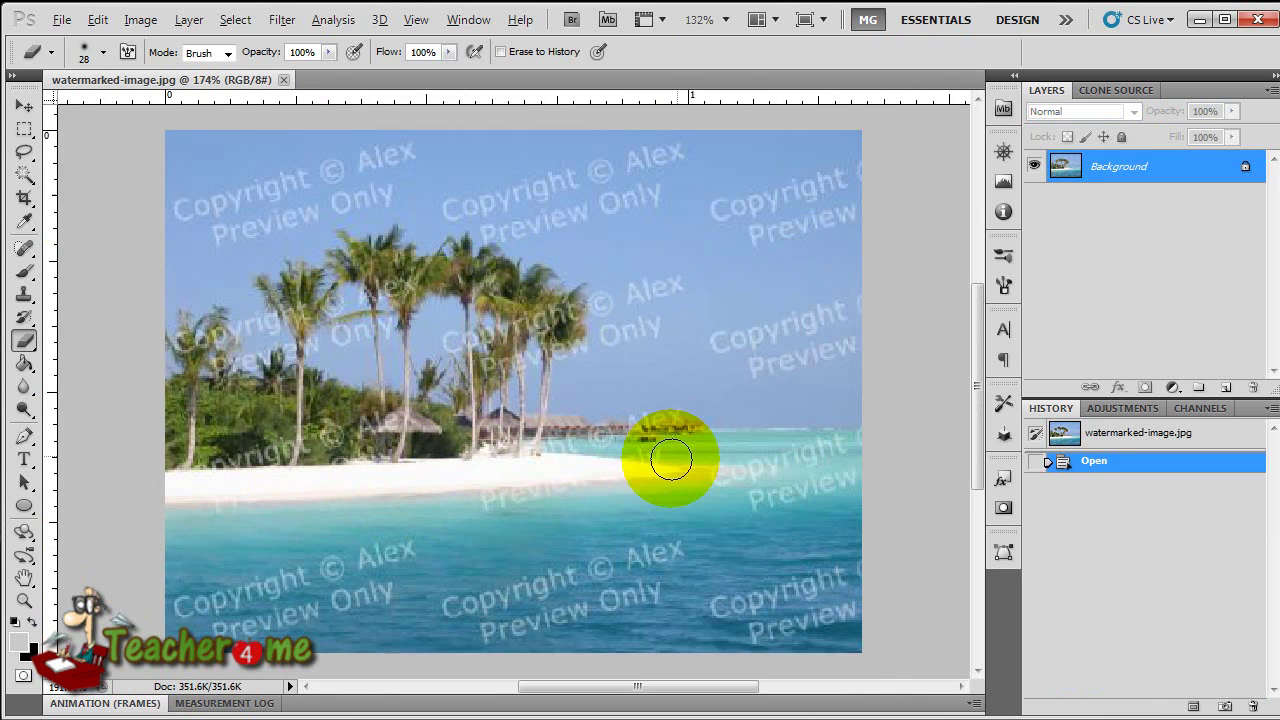
Step: Remove the middle watermark from the open sky near the photo's right edge with the 40-pixel Content-Aware Spot Healing Brush
{"action": "left_click", "coordinate": [25, 249]}
{"action": "mouse_move", "coordinate": [748, 337]}
{"action": "left_mouse_down"}
{"action": "mouse_move", "coordinate": [812, 345]}
{"action": "mouse_move", "coordinate": [860, 313]}
{"action": "left_mouse_up"}
{"action": "left_click_drag", "start_coordinate": [782, 323], "coordinate": [835, 238]}
{"action": "mouse_move", "coordinate": [737, 177]}
{"action": "left_mouse_down"}
{"action": "mouse_move", "coordinate": [815, 197]}
{"action": "mouse_move", "coordinate": [888, 148]}
{"action": "left_mouse_up"}
{"action": "left_click_drag", "start_coordinate": [835, 212], "coordinate": [872, 223]}
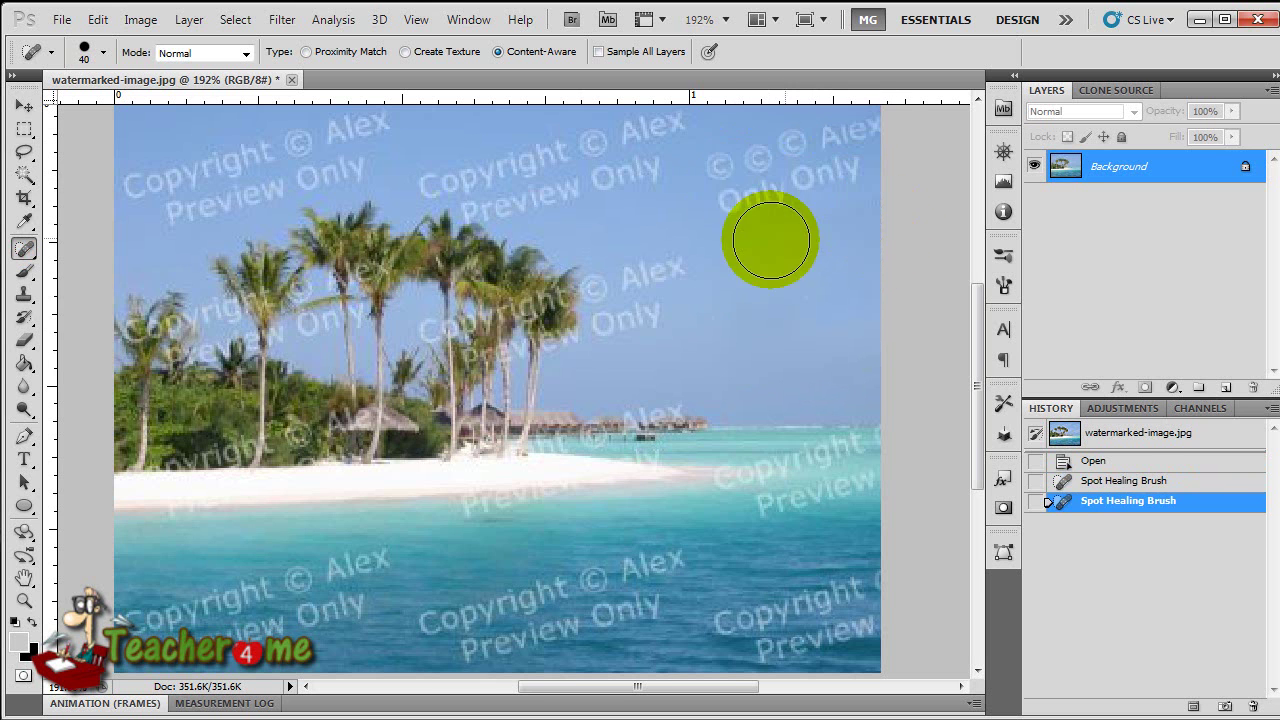
Step: Heal the watermark text across the upper sky, from the photo's right edge to above the central palms
{"action": "mouse_move", "coordinate": [721, 172]}
{"action": "left_mouse_down"}
{"action": "mouse_move", "coordinate": [789, 153]}
{"action": "mouse_move", "coordinate": [813, 193]}
{"action": "mouse_move", "coordinate": [859, 139]}
{"action": "mouse_move", "coordinate": [795, 194]}
{"action": "left_mouse_up"}
{"action": "mouse_move", "coordinate": [853, 163]}
{"action": "left_mouse_down"}
{"action": "mouse_move", "coordinate": [717, 187]}
{"action": "mouse_move", "coordinate": [708, 174]}
{"action": "mouse_move", "coordinate": [870, 134]}
{"action": "mouse_move", "coordinate": [696, 149]}
{"action": "mouse_move", "coordinate": [641, 139]}
{"action": "mouse_move", "coordinate": [632, 162]}
{"action": "mouse_move", "coordinate": [598, 152]}
{"action": "mouse_move", "coordinate": [525, 177]}
{"action": "mouse_move", "coordinate": [441, 166]}
{"action": "mouse_move", "coordinate": [533, 146]}
{"action": "mouse_move", "coordinate": [489, 188]}
{"action": "left_mouse_up"}
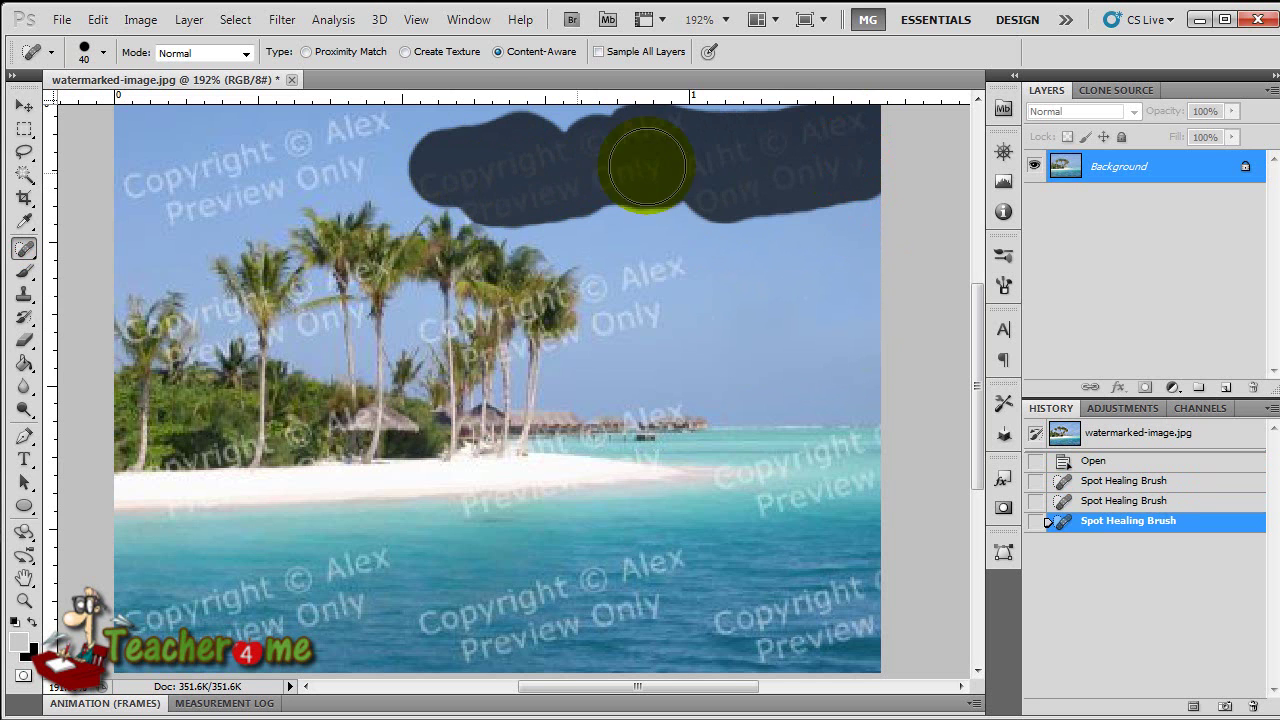
{"action": "left_click_drag", "start_coordinate": [698, 190], "coordinate": [698, 190]}
{"action": "mouse_move", "coordinate": [650, 146]}
{"action": "left_mouse_down"}
{"action": "mouse_move", "coordinate": [486, 138]}
{"action": "mouse_move", "coordinate": [436, 154]}
{"action": "mouse_move", "coordinate": [497, 178]}
{"action": "mouse_move", "coordinate": [677, 165]}
{"action": "left_mouse_up"}
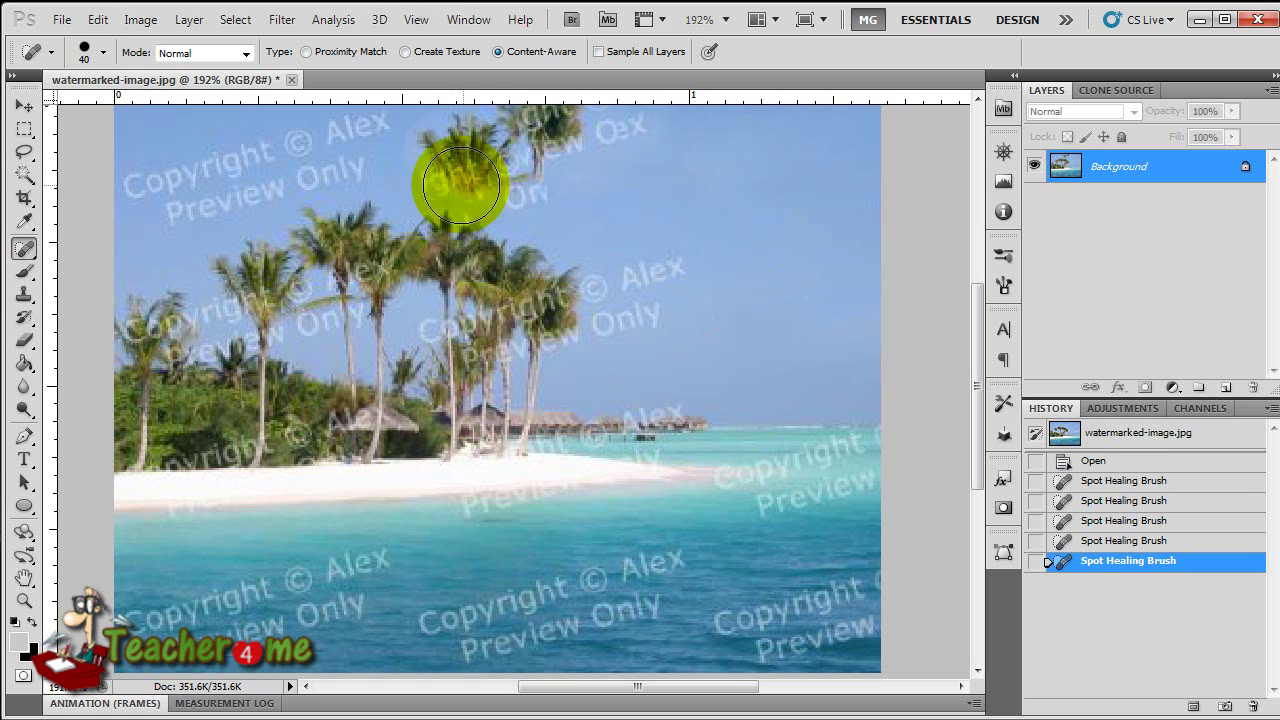
Step: Heal the watermarks in the upper-left sky and beside the palm crowns, and undo the last stroke near the duplicated palms
{"action": "left_click", "coordinate": [155, 185]}
{"action": "mouse_move", "coordinate": [294, 170]}
{"action": "left_mouse_down"}
{"action": "mouse_move", "coordinate": [291, 188]}
{"action": "mouse_move", "coordinate": [362, 128]}
{"action": "mouse_move", "coordinate": [193, 157]}
{"action": "left_mouse_up"}
{"action": "mouse_move", "coordinate": [400, 120]}
{"action": "left_mouse_down"}
{"action": "mouse_move", "coordinate": [482, 111]}
{"action": "mouse_move", "coordinate": [530, 148]}
{"action": "mouse_move", "coordinate": [422, 152]}
{"action": "mouse_move", "coordinate": [543, 171]}
{"action": "left_mouse_up"}
{"action": "mouse_move", "coordinate": [676, 245]}
{"action": "left_mouse_down"}
{"action": "mouse_move", "coordinate": [642, 293]}
{"action": "mouse_move", "coordinate": [621, 286]}
{"action": "mouse_move", "coordinate": [619, 321]}
{"action": "mouse_move", "coordinate": [678, 322]}
{"action": "mouse_move", "coordinate": [622, 340]}
{"action": "left_mouse_up"}
{"action": "mouse_move", "coordinate": [626, 143]}
{"action": "left_mouse_down"}
{"action": "mouse_move", "coordinate": [538, 118]}
{"action": "mouse_move", "coordinate": [618, 116]}
{"action": "mouse_move", "coordinate": [550, 110]}
{"action": "mouse_move", "coordinate": [565, 155]}
{"action": "mouse_move", "coordinate": [446, 147]}
{"action": "mouse_move", "coordinate": [538, 174]}
{"action": "mouse_move", "coordinate": [441, 162]}
{"action": "mouse_move", "coordinate": [584, 160]}
{"action": "mouse_move", "coordinate": [495, 125]}
{"action": "left_mouse_up"}
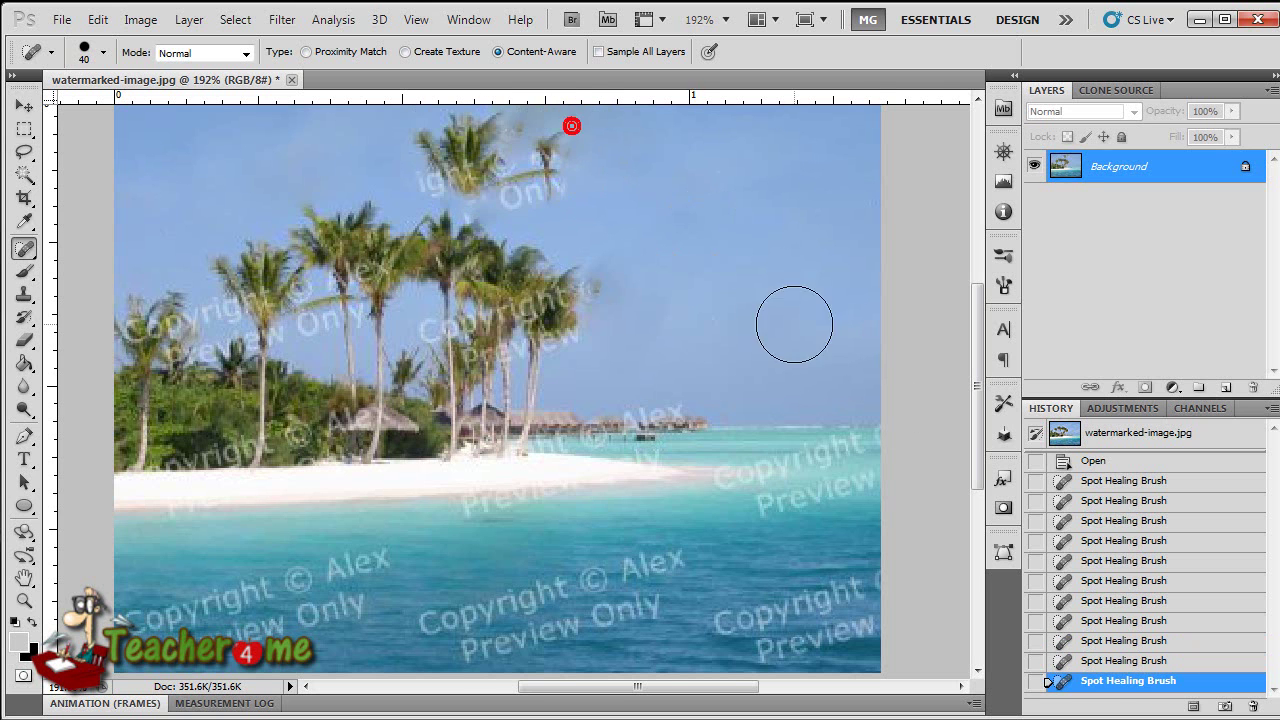
{"action": "key", "text": "ctrl+z"}
Step: Heal all the watermark text across the lower sea and along the water's edge below the beach
{"action": "mouse_move", "coordinate": [951, 509]}
{"action": "left_mouse_down"}
{"action": "mouse_move", "coordinate": [843, 604]}
{"action": "mouse_move", "coordinate": [740, 613]}
{"action": "mouse_move", "coordinate": [753, 638]}
{"action": "mouse_move", "coordinate": [873, 634]}
{"action": "mouse_move", "coordinate": [857, 589]}
{"action": "mouse_move", "coordinate": [757, 628]}
{"action": "mouse_move", "coordinate": [697, 621]}
{"action": "mouse_move", "coordinate": [653, 578]}
{"action": "mouse_move", "coordinate": [546, 616]}
{"action": "mouse_move", "coordinate": [447, 627]}
{"action": "mouse_move", "coordinate": [600, 581]}
{"action": "left_mouse_up"}
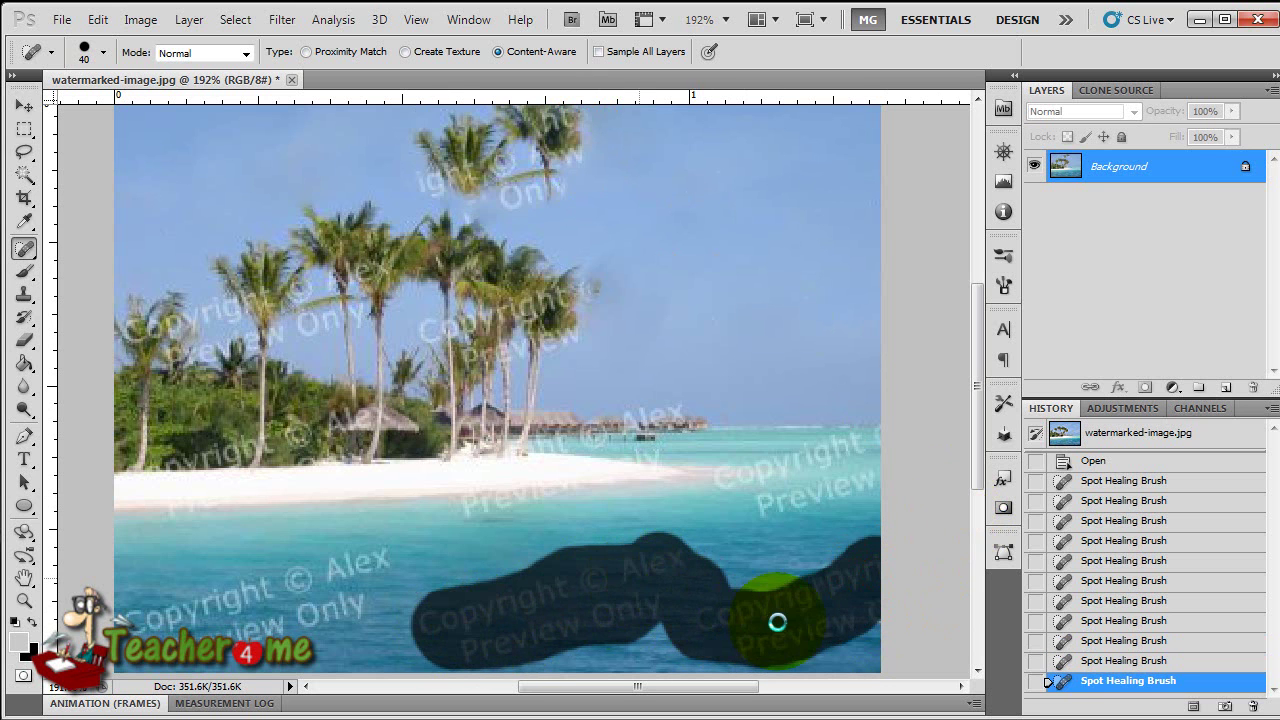
{"action": "left_click_drag", "start_coordinate": [773, 622], "coordinate": [778, 619]}
{"action": "mouse_move", "coordinate": [650, 600]}
{"action": "left_mouse_down"}
{"action": "mouse_move", "coordinate": [720, 605]}
{"action": "mouse_move", "coordinate": [545, 627]}
{"action": "mouse_move", "coordinate": [598, 605]}
{"action": "left_mouse_up"}
{"action": "mouse_move", "coordinate": [484, 606]}
{"action": "left_mouse_down"}
{"action": "mouse_move", "coordinate": [433, 608]}
{"action": "mouse_move", "coordinate": [398, 585]}
{"action": "mouse_move", "coordinate": [215, 585]}
{"action": "mouse_move", "coordinate": [140, 610]}
{"action": "mouse_move", "coordinate": [349, 580]}
{"action": "mouse_move", "coordinate": [428, 597]}
{"action": "left_mouse_up"}
{"action": "mouse_move", "coordinate": [320, 571]}
{"action": "left_mouse_down"}
{"action": "mouse_move", "coordinate": [196, 566]}
{"action": "mouse_move", "coordinate": [250, 647]}
{"action": "mouse_move", "coordinate": [155, 579]}
{"action": "mouse_move", "coordinate": [150, 627]}
{"action": "mouse_move", "coordinate": [120, 648]}
{"action": "left_mouse_up"}
{"action": "left_click_drag", "start_coordinate": [238, 575], "coordinate": [238, 575]}
{"action": "left_click_drag", "start_coordinate": [477, 530], "coordinate": [572, 535]}
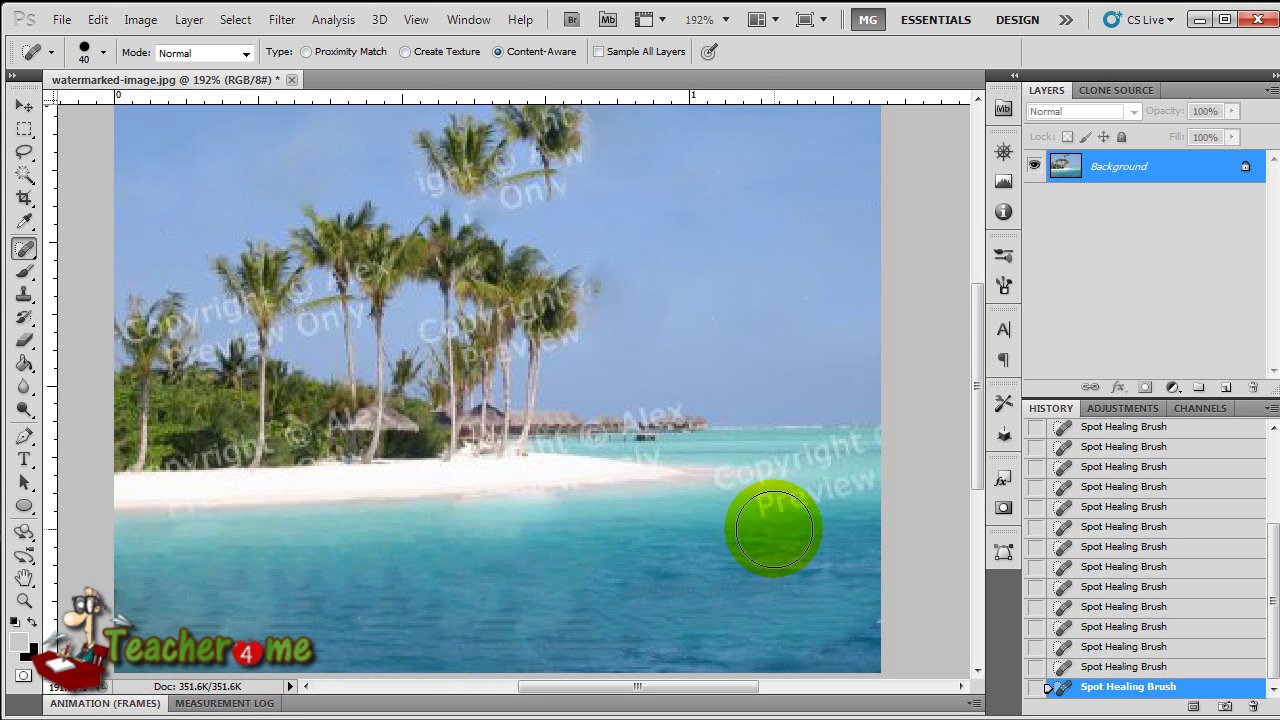
Step: Heal the watermark over the sea near the right edge and clean up the misplaced sand, reducing the brush to 19 pixels
{"action": "mouse_move", "coordinate": [778, 528]}
{"action": "left_mouse_down"}
{"action": "mouse_move", "coordinate": [896, 489]}
{"action": "mouse_move", "coordinate": [878, 442]}
{"action": "mouse_move", "coordinate": [803, 486]}
{"action": "mouse_move", "coordinate": [743, 497]}
{"action": "mouse_move", "coordinate": [767, 487]}
{"action": "mouse_move", "coordinate": [808, 569]}
{"action": "left_mouse_up"}
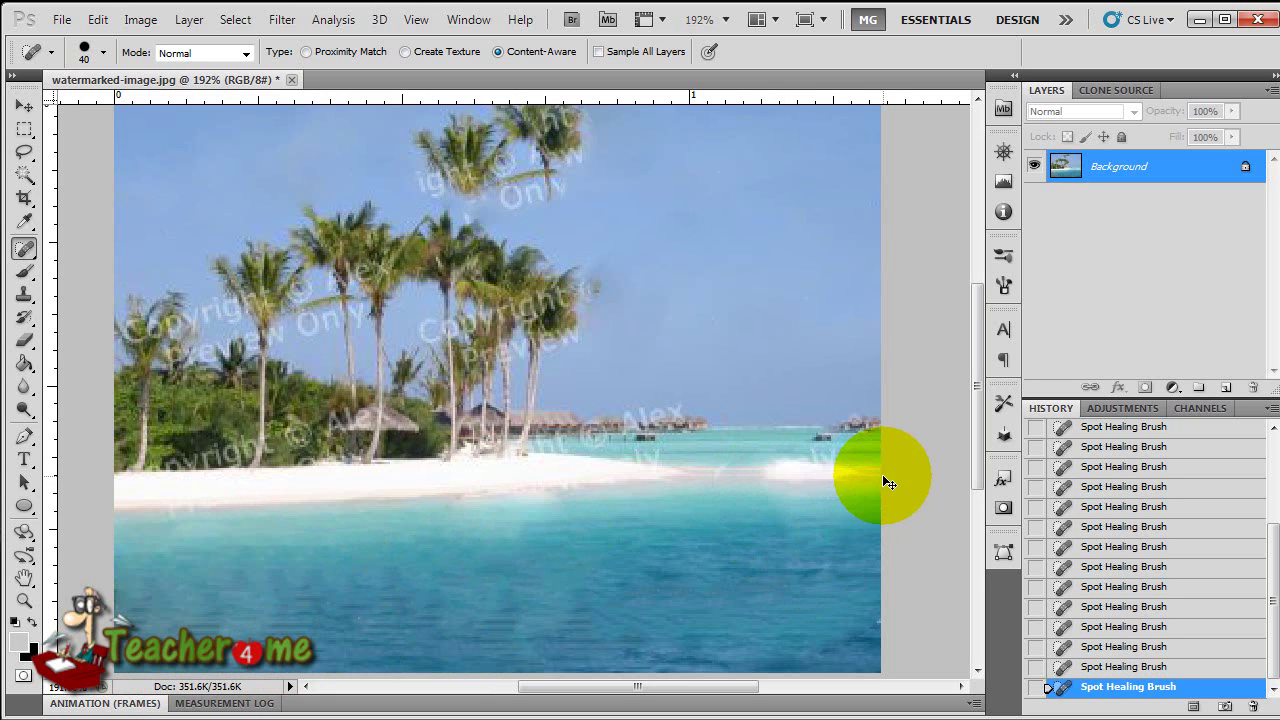
{"action": "mouse_move", "coordinate": [834, 471]}
{"action": "left_mouse_down"}
{"action": "mouse_move", "coordinate": [795, 487]}
{"action": "mouse_move", "coordinate": [886, 500]}
{"action": "left_mouse_up"}
{"action": "scroll", "coordinate": [871, 480], "scroll_direction": "up", "scroll_amount": 3}
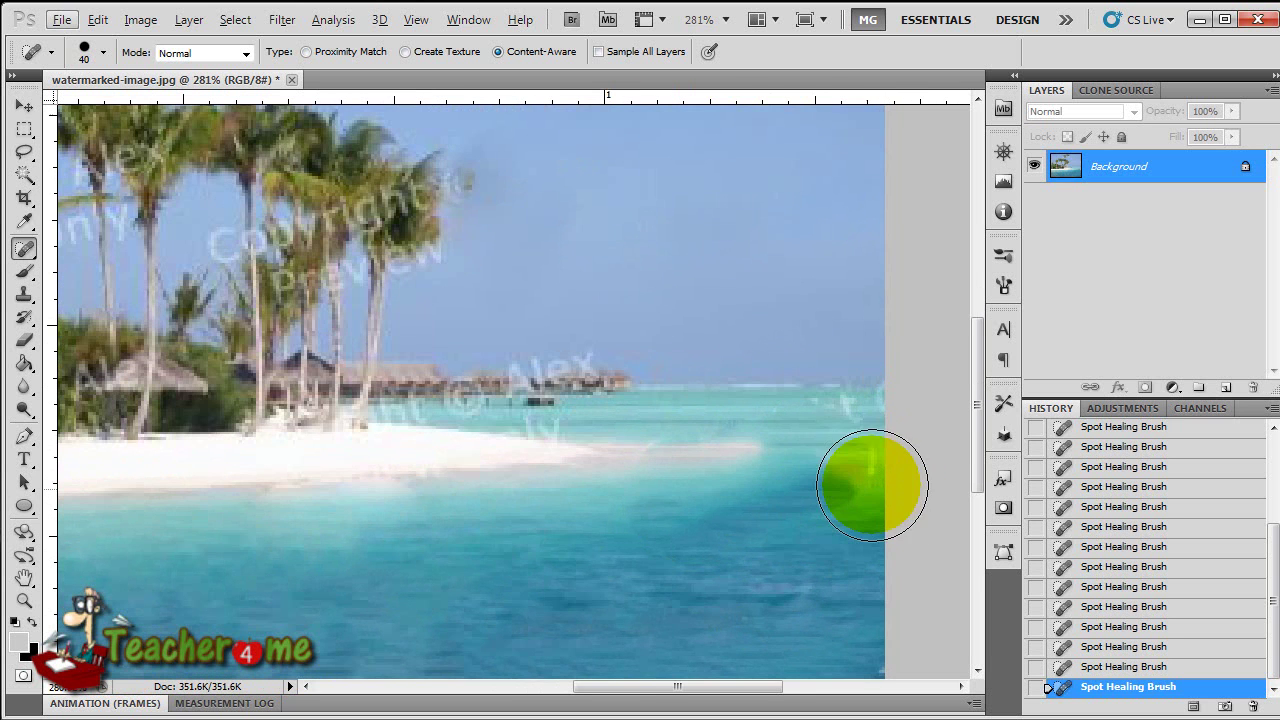
{"action": "left_click_drag", "start_coordinate": [860, 433], "coordinate": [860, 434]}
{"action": "left_click", "coordinate": [798, 441]}
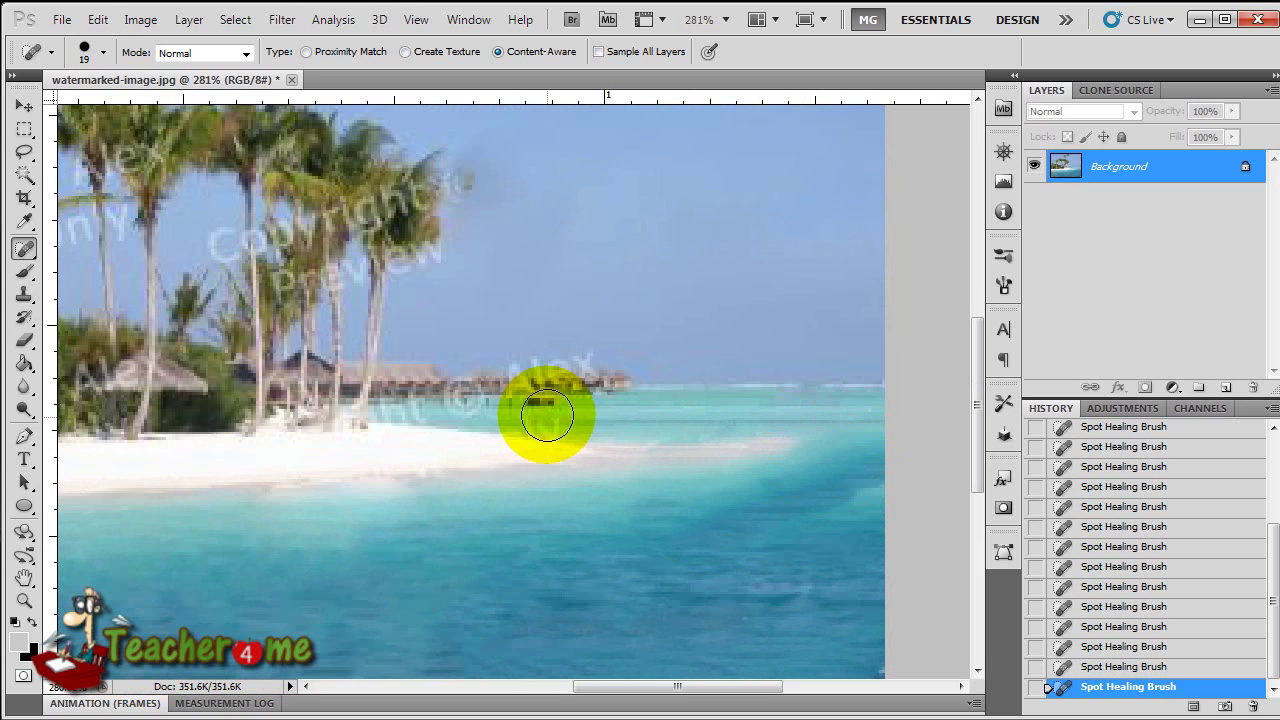
Step: Heal the watermark letters over the distant huts and sandbar tip, reducing the Spot Healing Brush to 7 pixels
{"action": "mouse_move", "coordinate": [521, 374]}
{"action": "left_mouse_down"}
{"action": "mouse_move", "coordinate": [557, 380]}
{"action": "mouse_move", "coordinate": [573, 366]}
{"action": "left_mouse_up"}
{"action": "left_click_drag", "start_coordinate": [629, 455], "coordinate": [595, 420]}
{"action": "scroll", "coordinate": [560, 410], "scroll_direction": "up", "scroll_amount": 5}
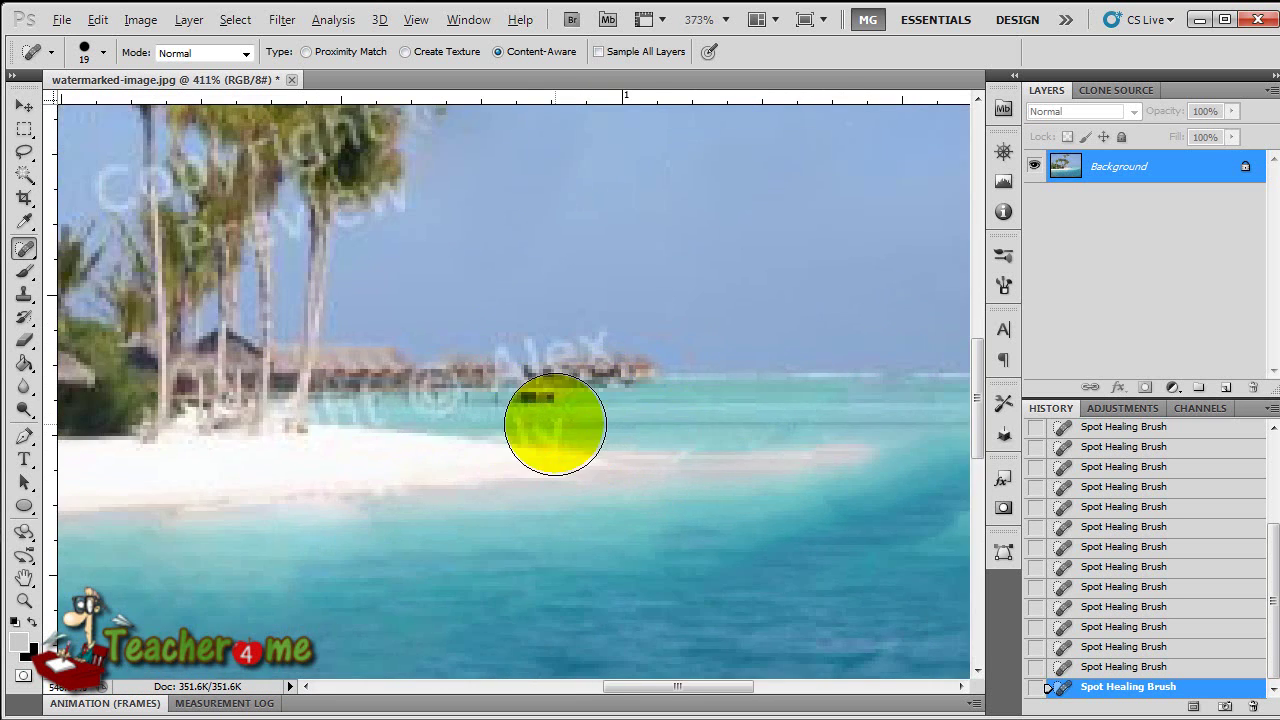
{"action": "key", "text": "bracketleft"}
{"action": "key", "text": "bracketleft"}
{"action": "key", "text": "bracketleft"}
{"action": "mouse_move", "coordinate": [497, 409]}
{"action": "left_mouse_down"}
{"action": "mouse_move", "coordinate": [557, 426]}
{"action": "mouse_move", "coordinate": [490, 410]}
{"action": "left_mouse_up"}
{"action": "left_click_drag", "start_coordinate": [605, 383], "coordinate": [569, 371]}
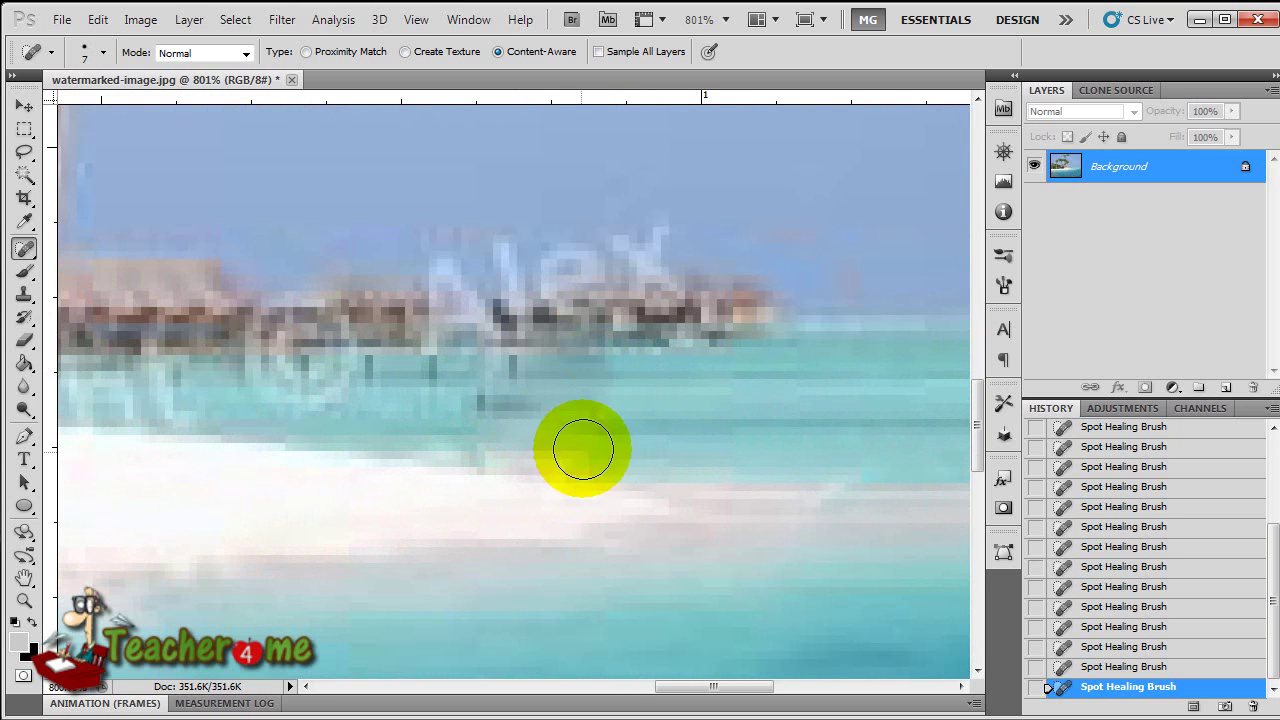
{"action": "left_click_drag", "start_coordinate": [375, 390], "coordinate": [357, 380]}
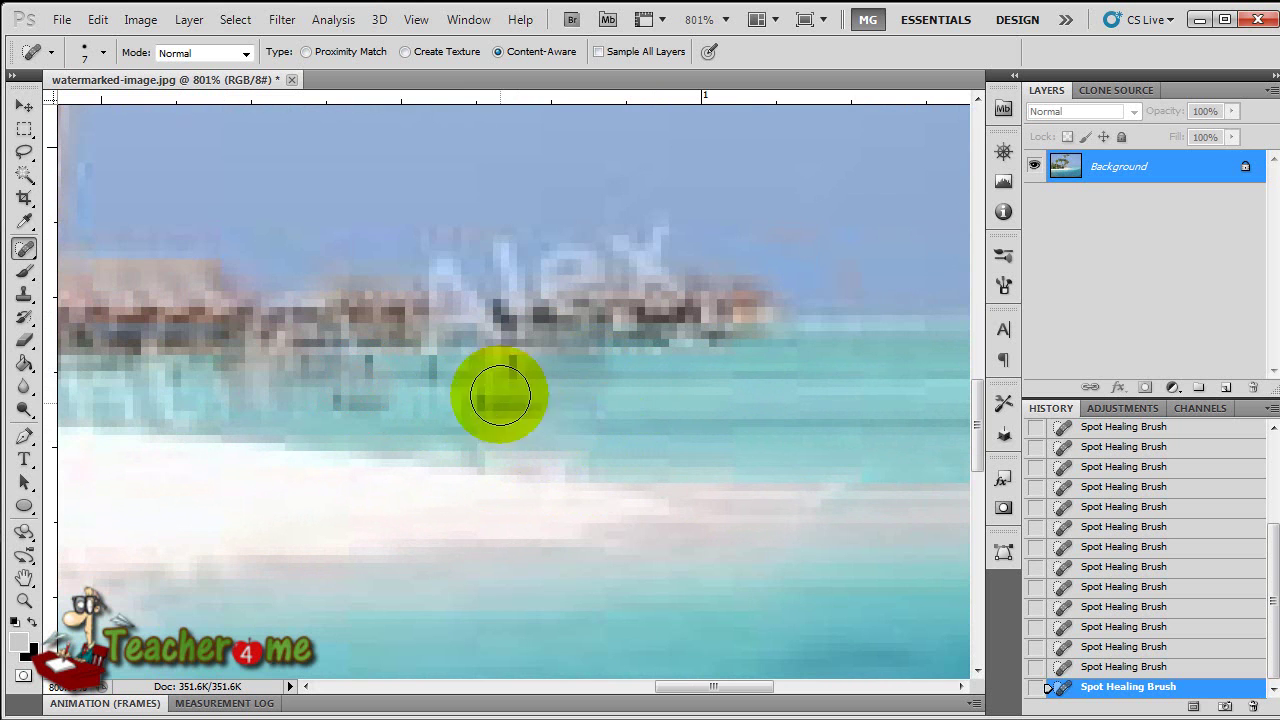
Step: Touch up the faint watermark remnants along the left shoreline with the 7-pixel Spot Healing Brush
{"action": "scroll", "coordinate": [469, 426], "scroll_direction": "down", "scroll_amount": 6}
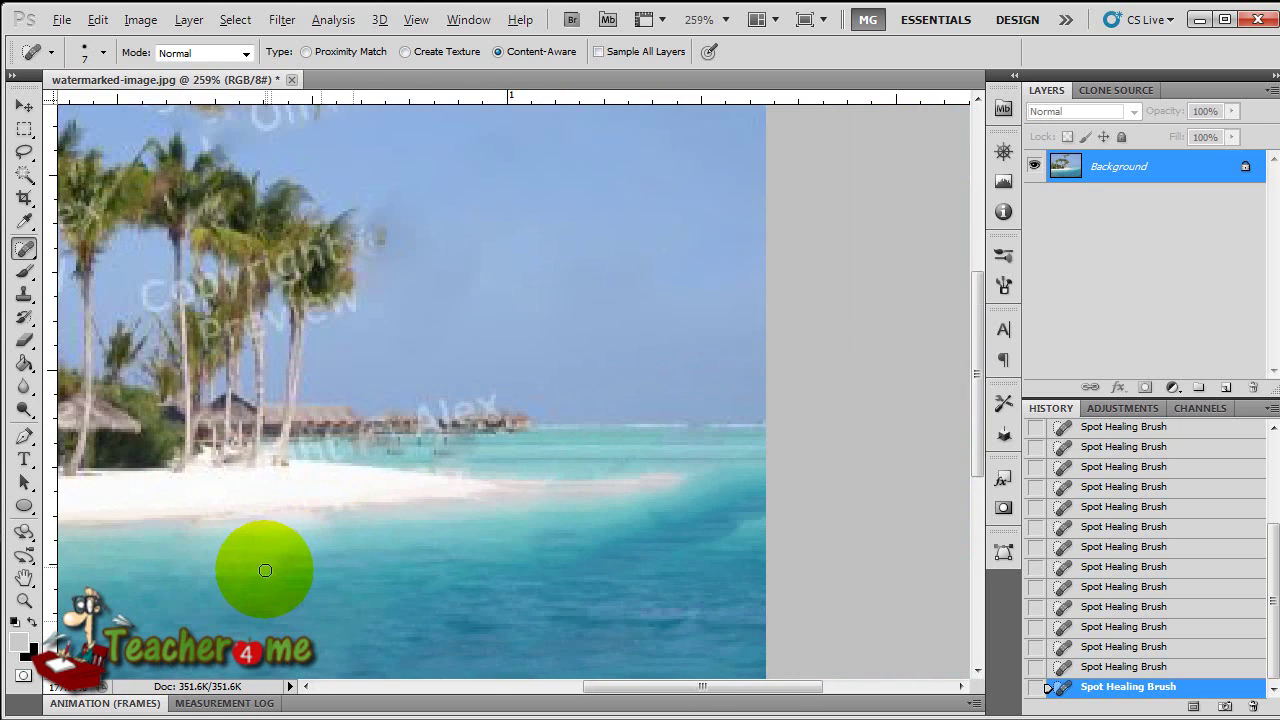
{"action": "scroll", "coordinate": [257, 531], "scroll_direction": "up", "scroll_amount": 1}
{"action": "left_click_drag", "start_coordinate": [195, 508], "coordinate": [234, 502]}
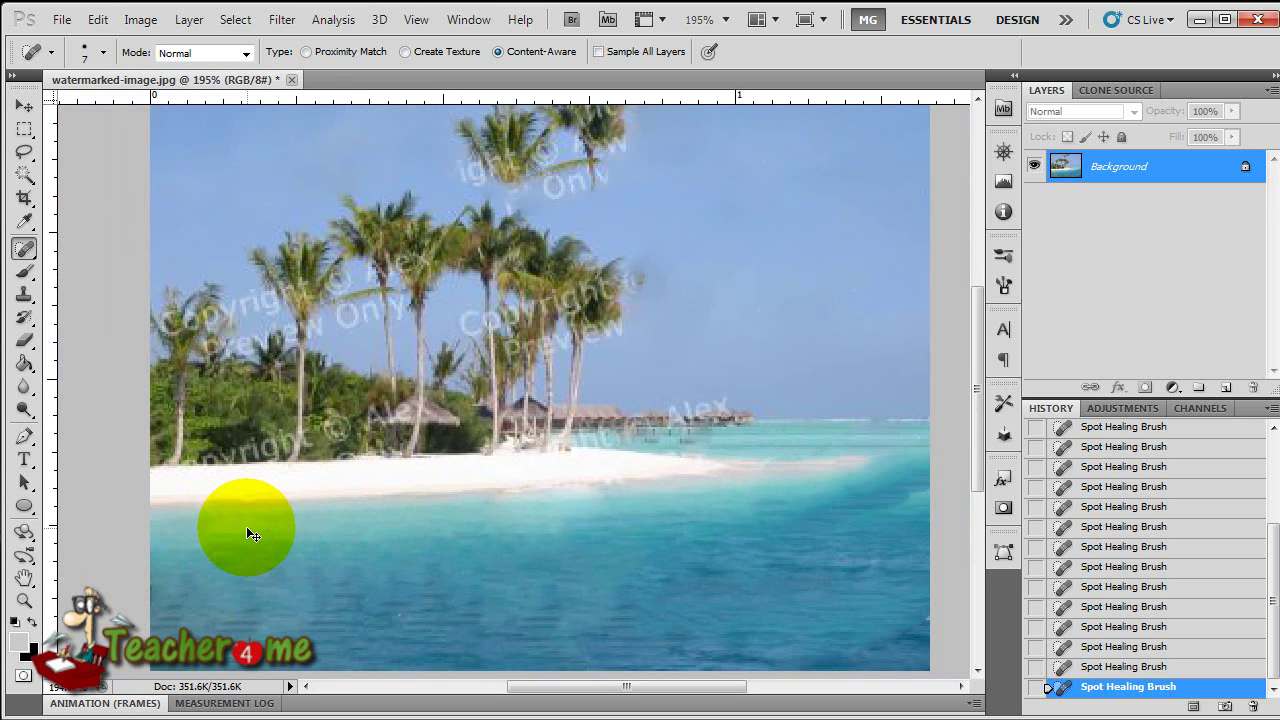
{"action": "left_click_drag", "start_coordinate": [205, 514], "coordinate": [228, 511]}
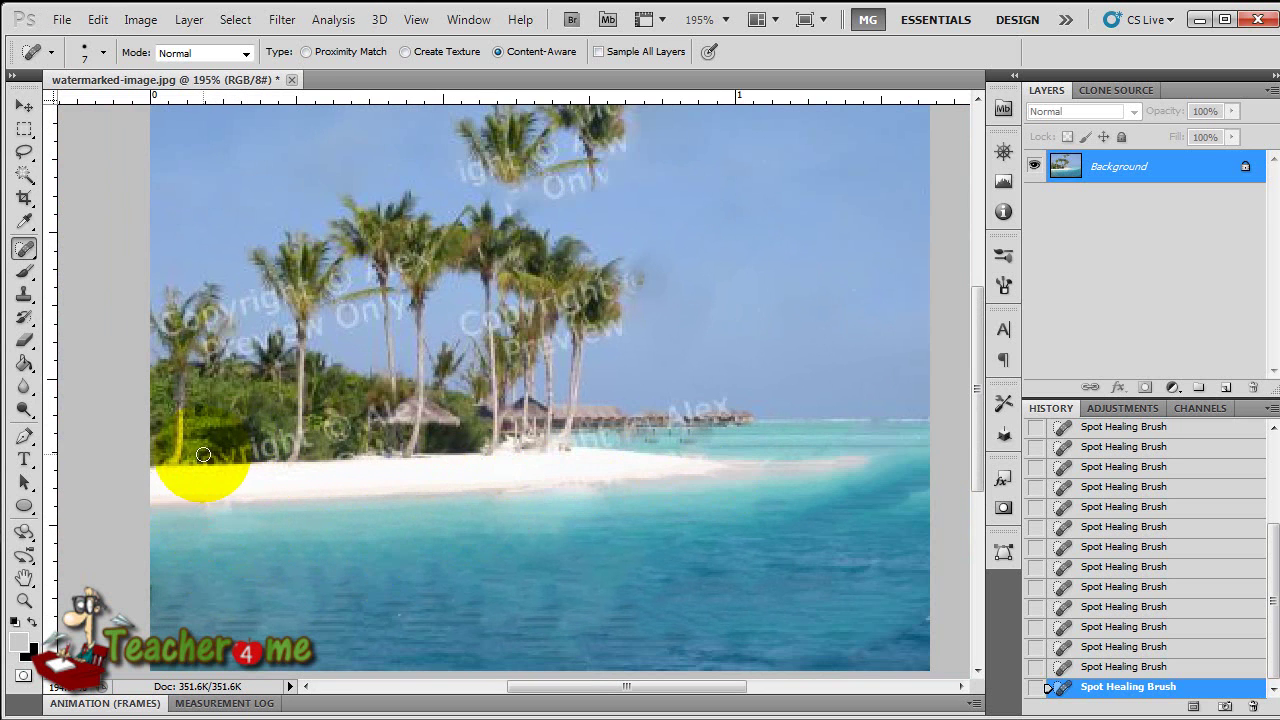
Step: Heal the copyright text over the bushes and palm trunk base with a 39-pixel brush, refining the area at 15 pixels
{"action": "mouse_move", "coordinate": [215, 427]}
{"action": "left_mouse_down"}
{"action": "mouse_move", "coordinate": [386, 410]}
{"action": "mouse_move", "coordinate": [400, 457]}
{"action": "left_mouse_up"}
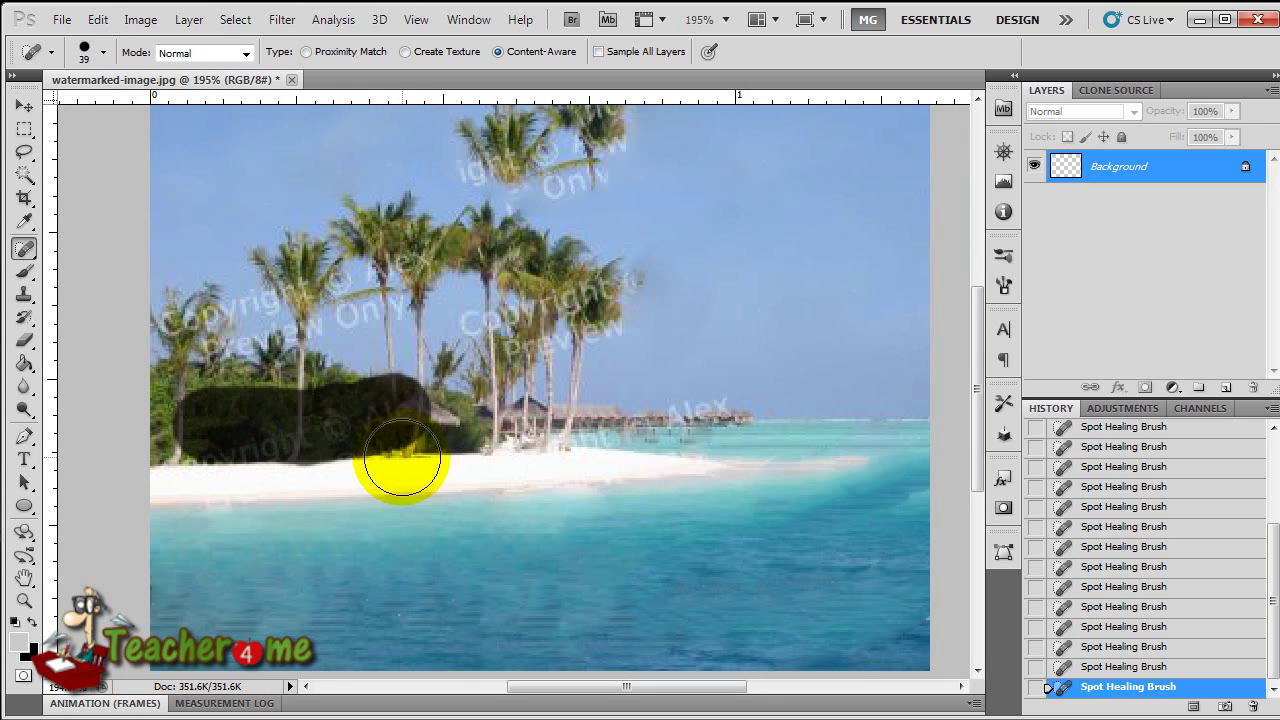
{"action": "scroll", "coordinate": [284, 535], "scroll_direction": "up", "scroll_amount": 3}
{"action": "scroll", "coordinate": [284, 535], "scroll_direction": "up", "scroll_amount": 5}
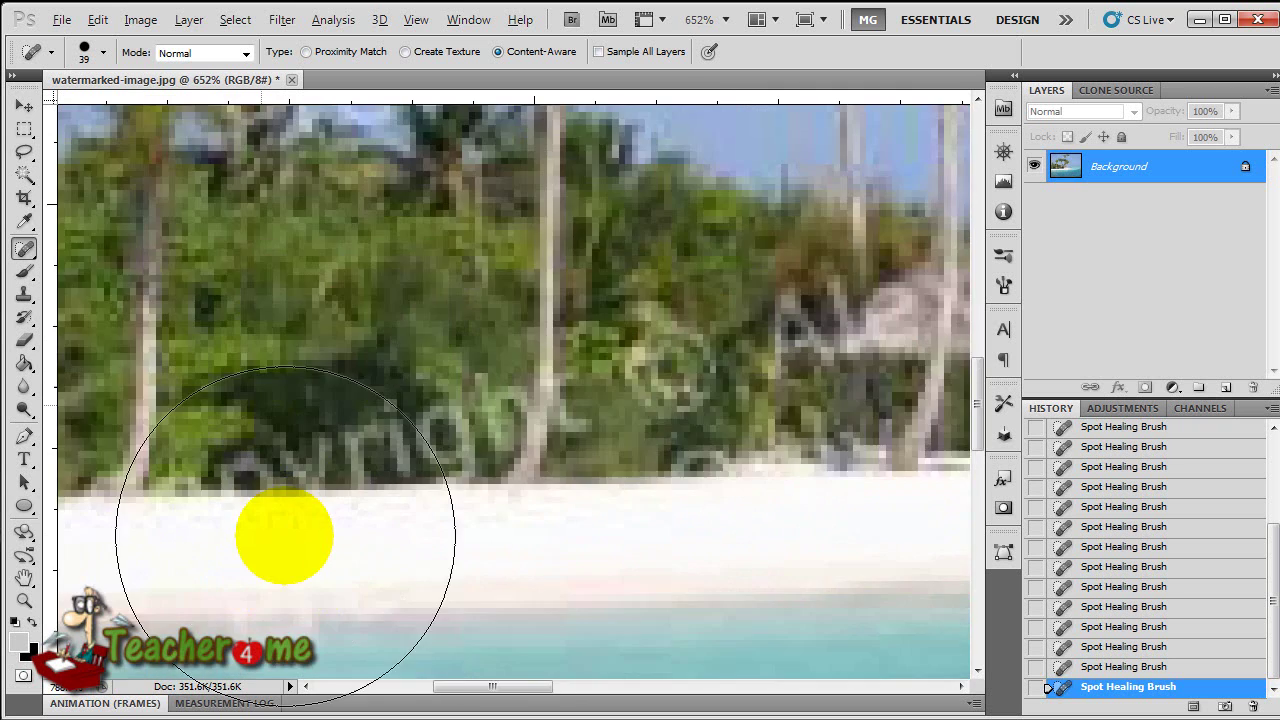
{"action": "scroll", "coordinate": [415, 420], "scroll_direction": "up", "scroll_amount": 2}
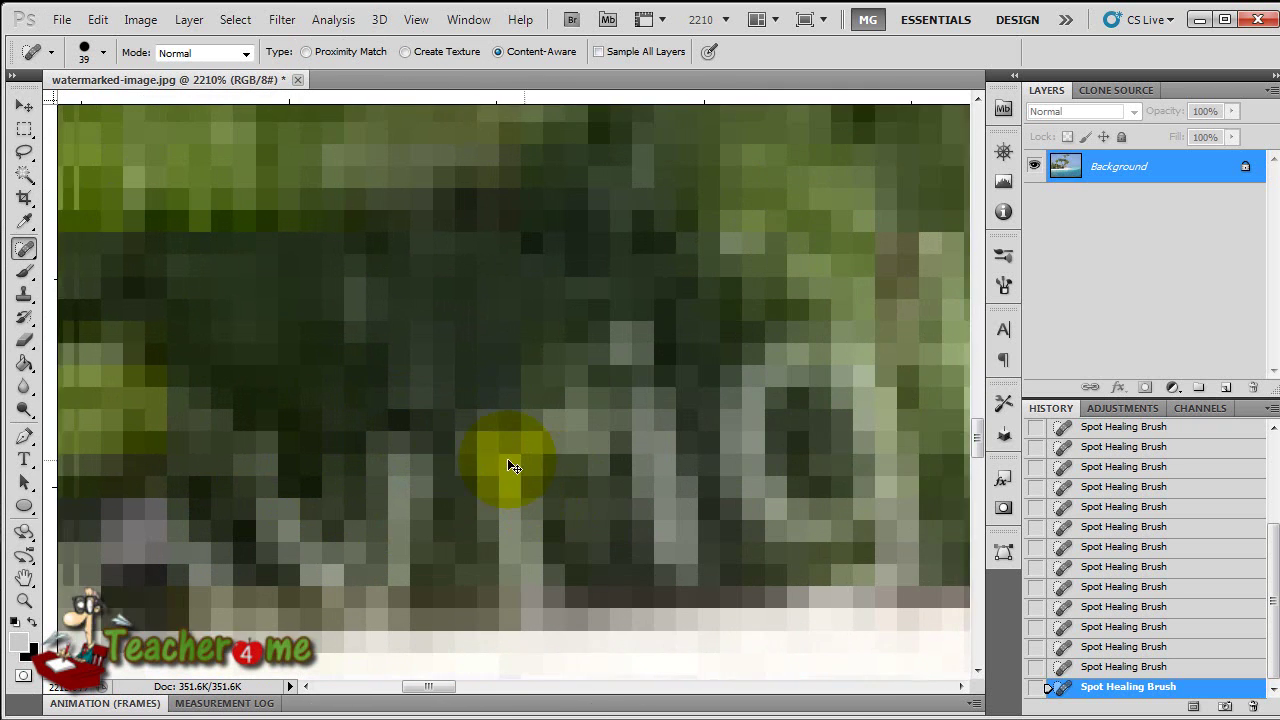
{"action": "scroll", "coordinate": [424, 438], "scroll_direction": "down", "scroll_amount": 5}
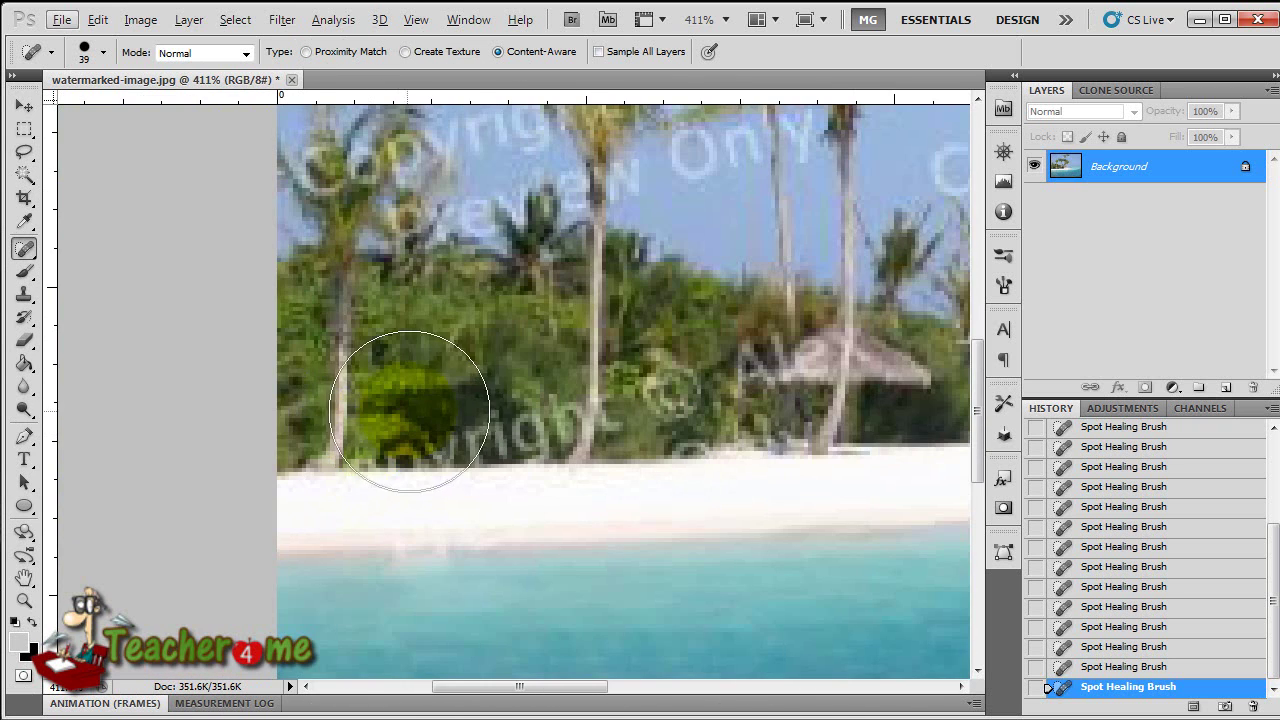
{"action": "scroll", "coordinate": [414, 407], "scroll_direction": "up", "scroll_amount": 2}
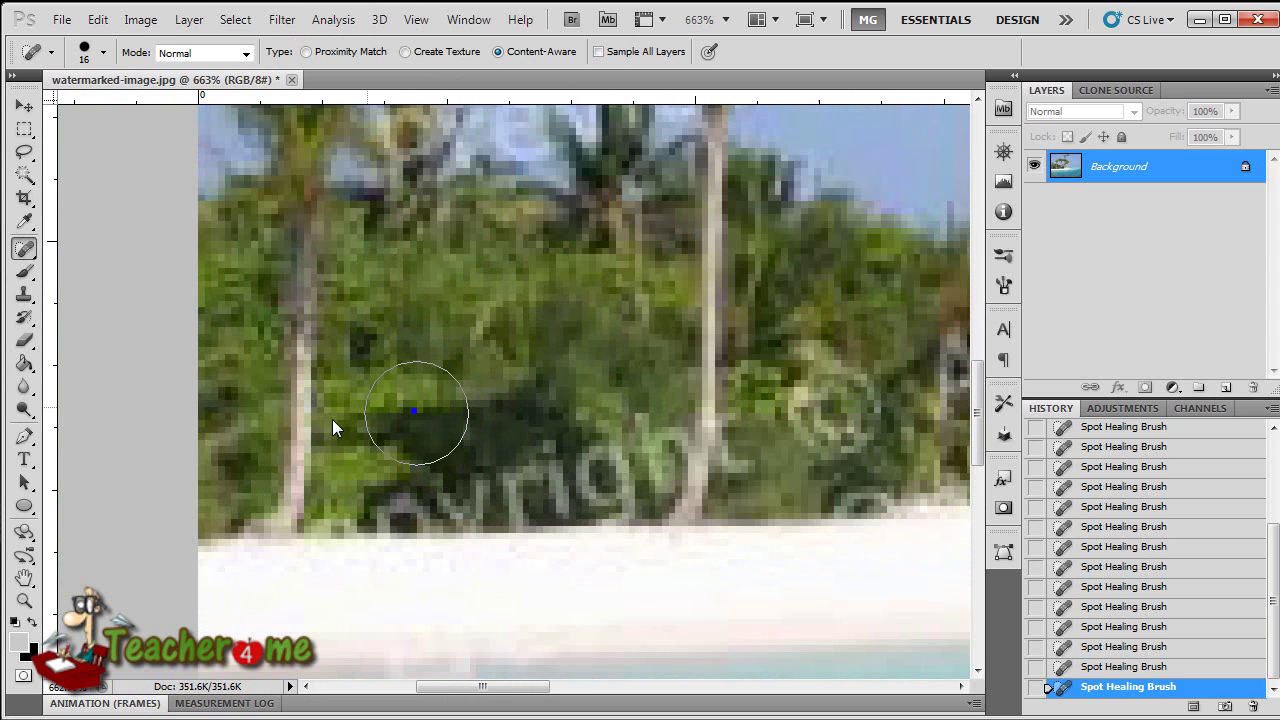
{"action": "mouse_move", "coordinate": [572, 460]}
{"action": "left_mouse_down"}
{"action": "mouse_move", "coordinate": [626, 446]}
{"action": "mouse_move", "coordinate": [333, 468]}
{"action": "mouse_move", "coordinate": [583, 494]}
{"action": "mouse_move", "coordinate": [583, 451]}
{"action": "mouse_move", "coordinate": [357, 481]}
{"action": "mouse_move", "coordinate": [654, 474]}
{"action": "left_mouse_up"}
{"action": "left_click", "coordinate": [623, 443]}
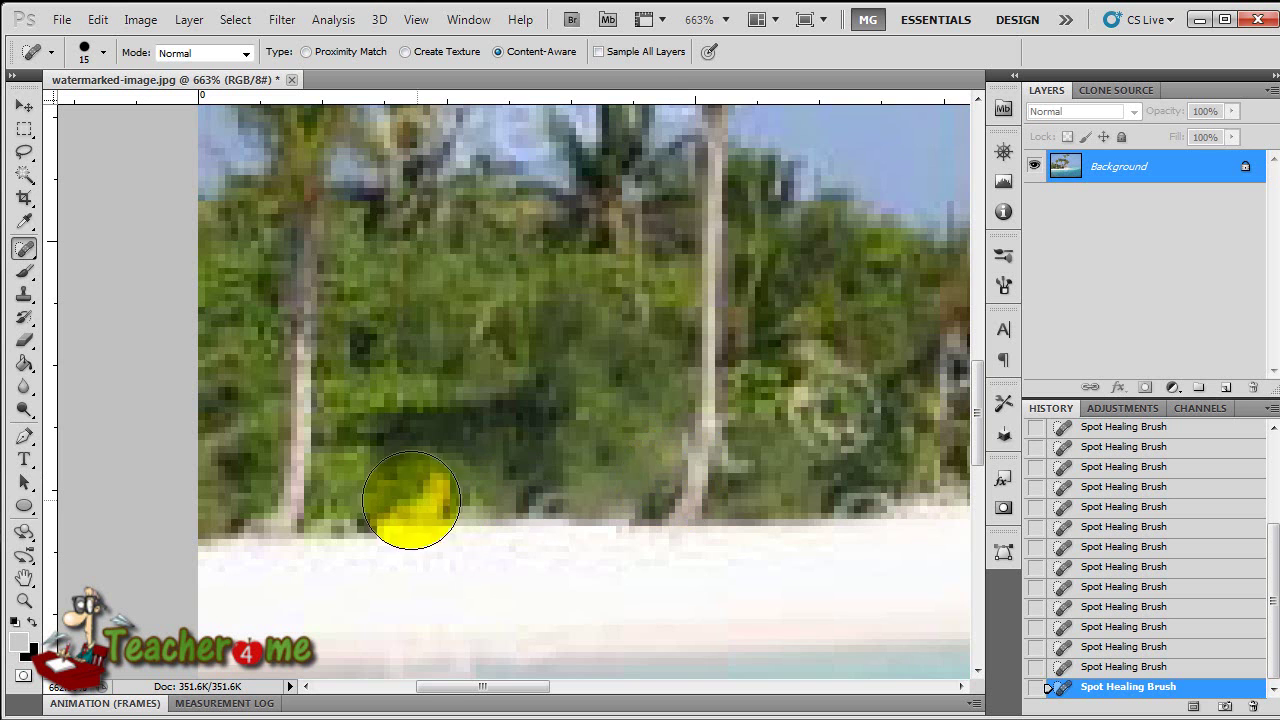
{"action": "left_click", "coordinate": [821, 416]}
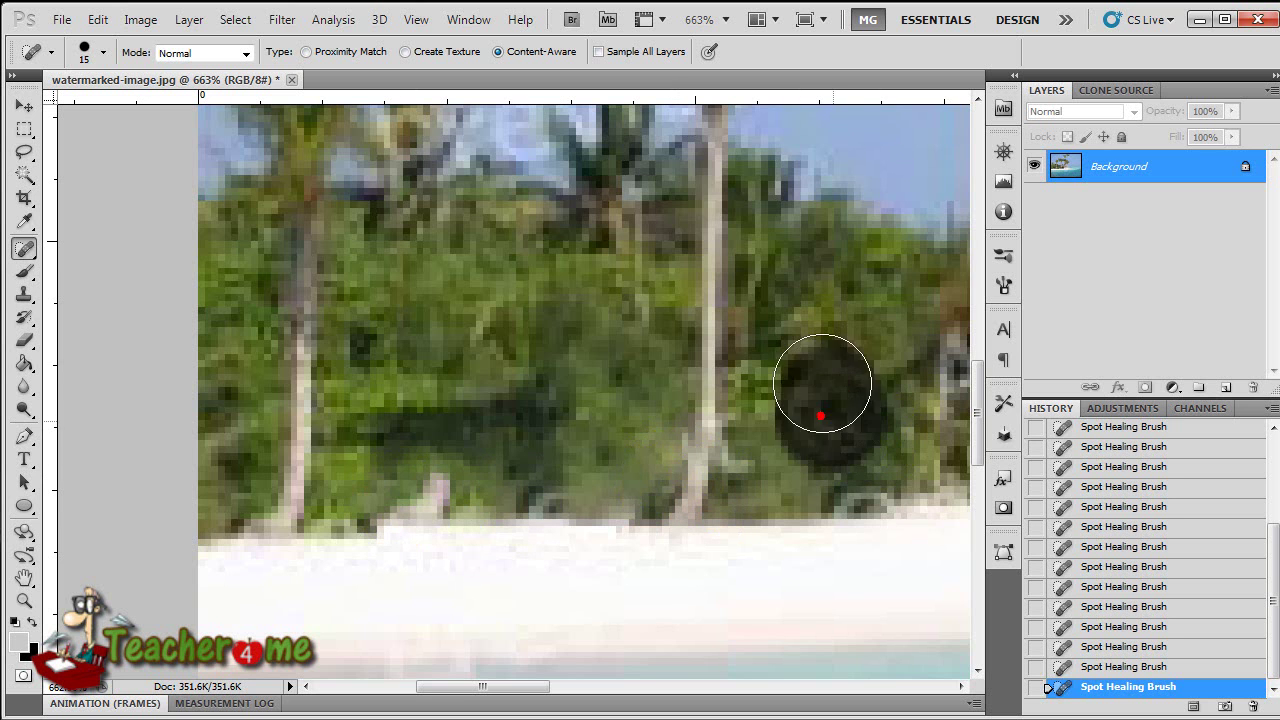
{"action": "left_click", "coordinate": [718, 446]}
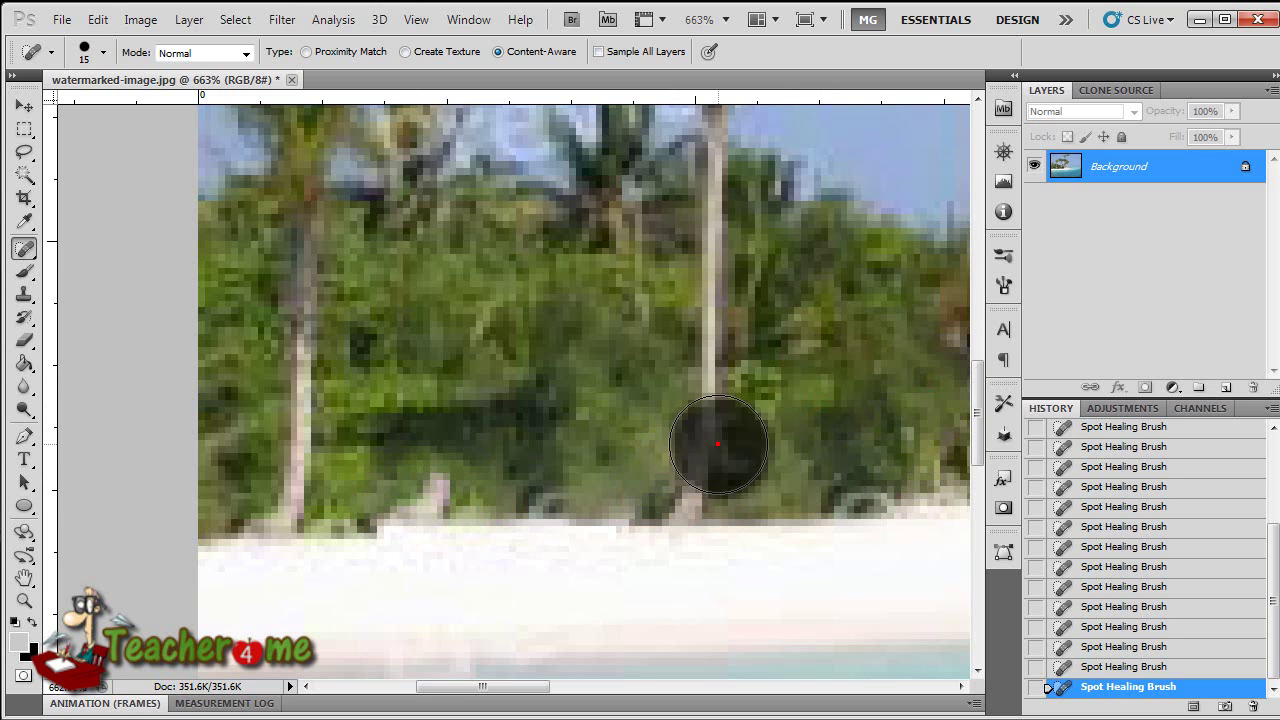
Step: Heal the watermark remnants around the thatched umbrella and bush base, plus the word "Only" in the sky between the palms
{"action": "scroll", "coordinate": [785, 478], "scroll_direction": "right", "scroll_amount": 3}
{"action": "scroll", "coordinate": [785, 478], "scroll_direction": "right", "scroll_amount": 3}
{"action": "left_click_drag", "start_coordinate": [765, 375], "coordinate": [895, 325]}
{"action": "left_click_drag", "start_coordinate": [606, 490], "coordinate": [472, 468]}
{"action": "scroll", "coordinate": [638, 457], "scroll_direction": "down", "scroll_amount": 3}
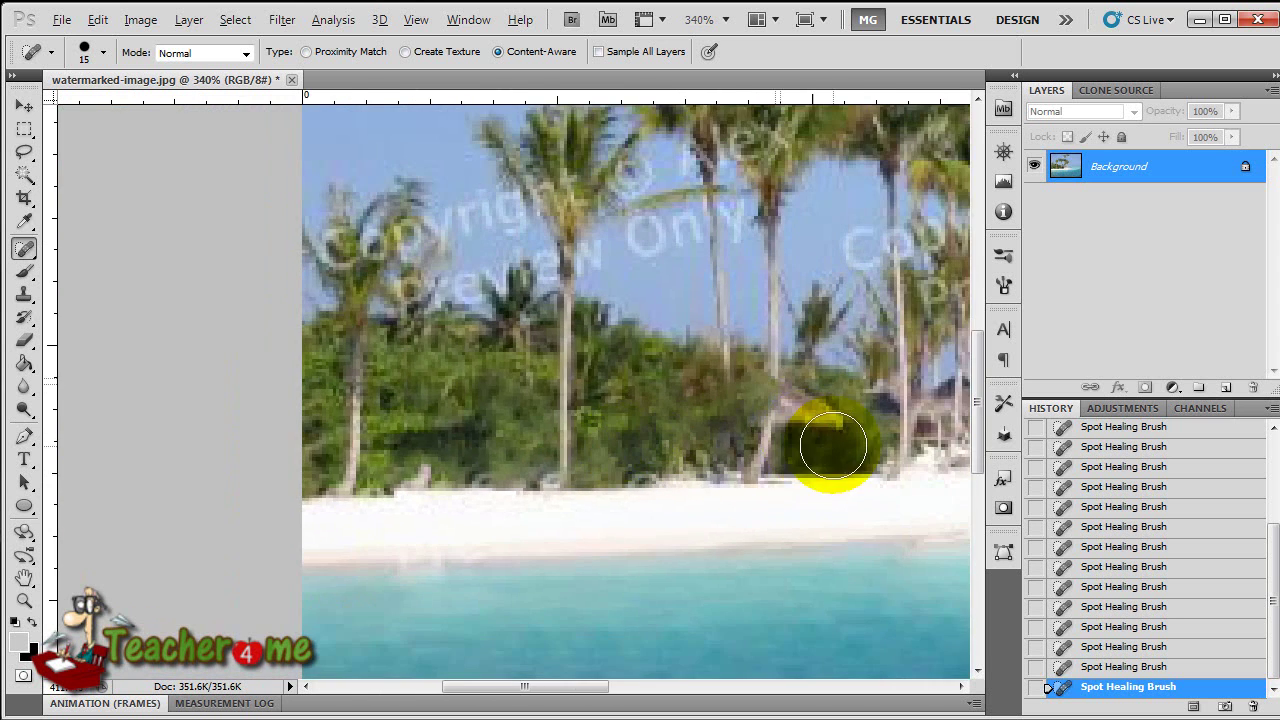
{"action": "scroll", "coordinate": [510, 357], "scroll_direction": "up", "scroll_amount": 3}
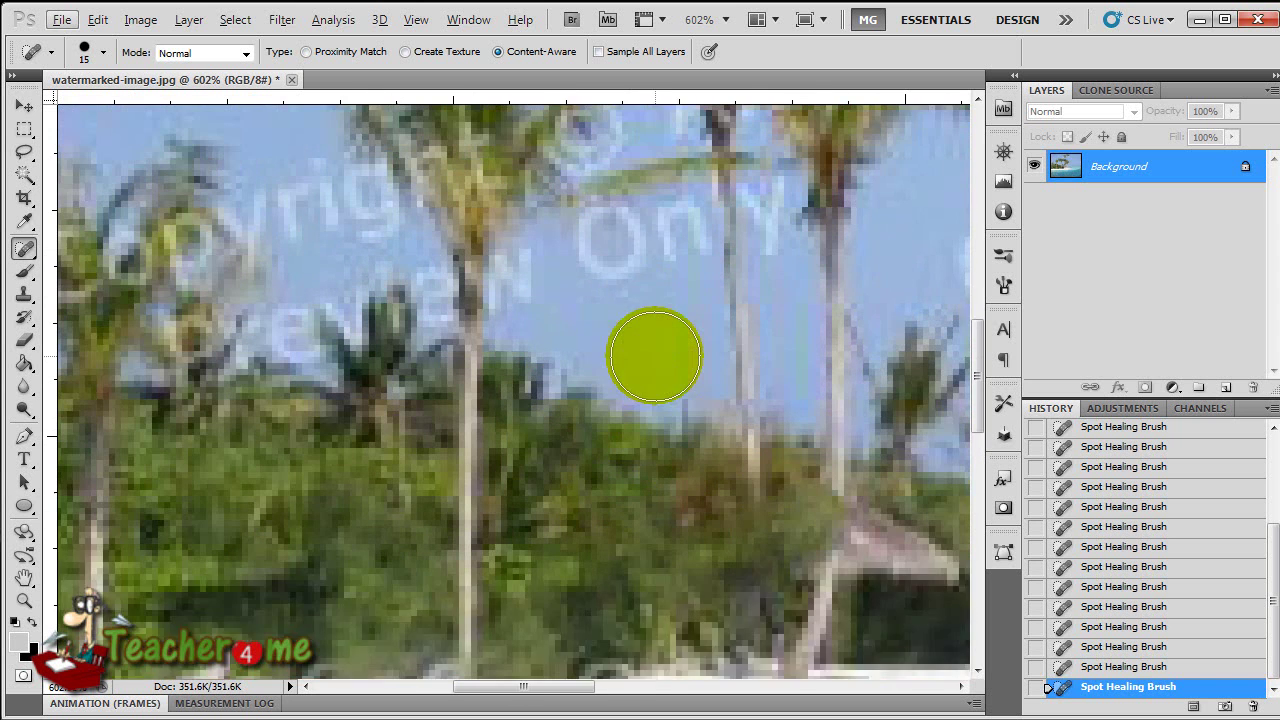
{"action": "left_click_drag", "start_coordinate": [675, 295], "coordinate": [682, 300]}
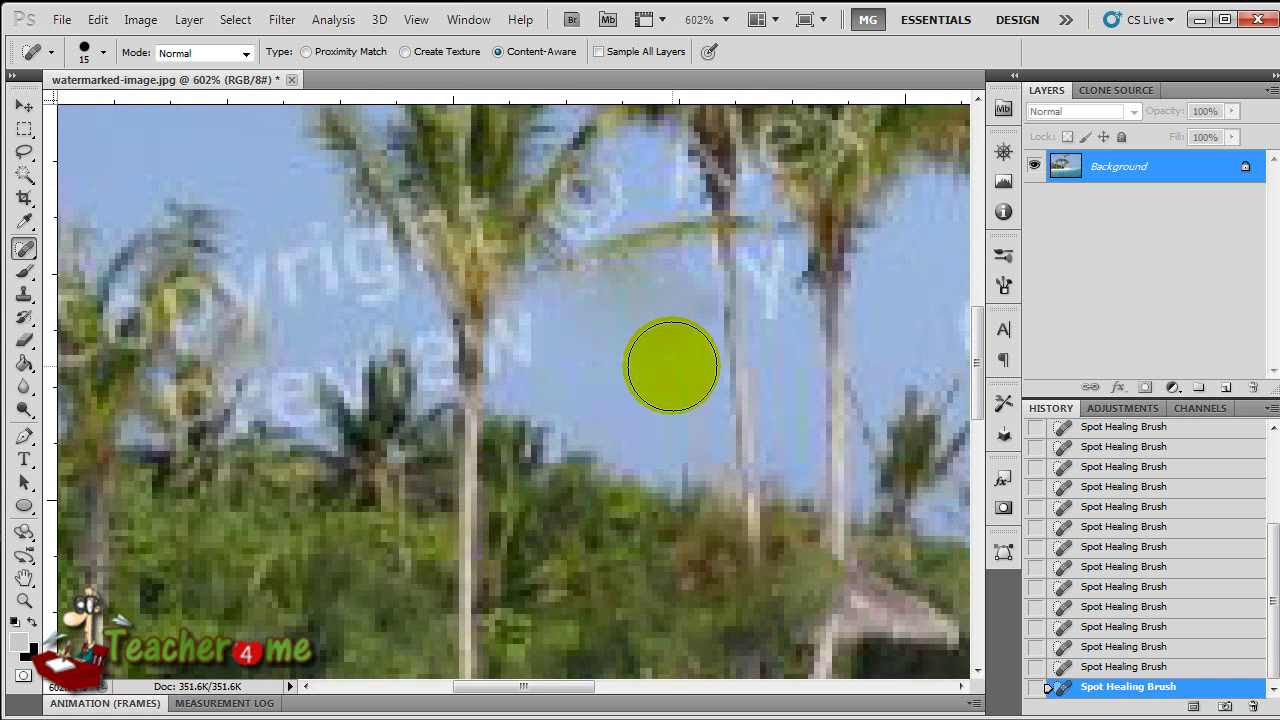
Step: Paint sampled sky blue over the watermark letters on both sides of the left palm trunk with a 6-pixel Brush
{"action": "left_click", "coordinate": [24, 271]}
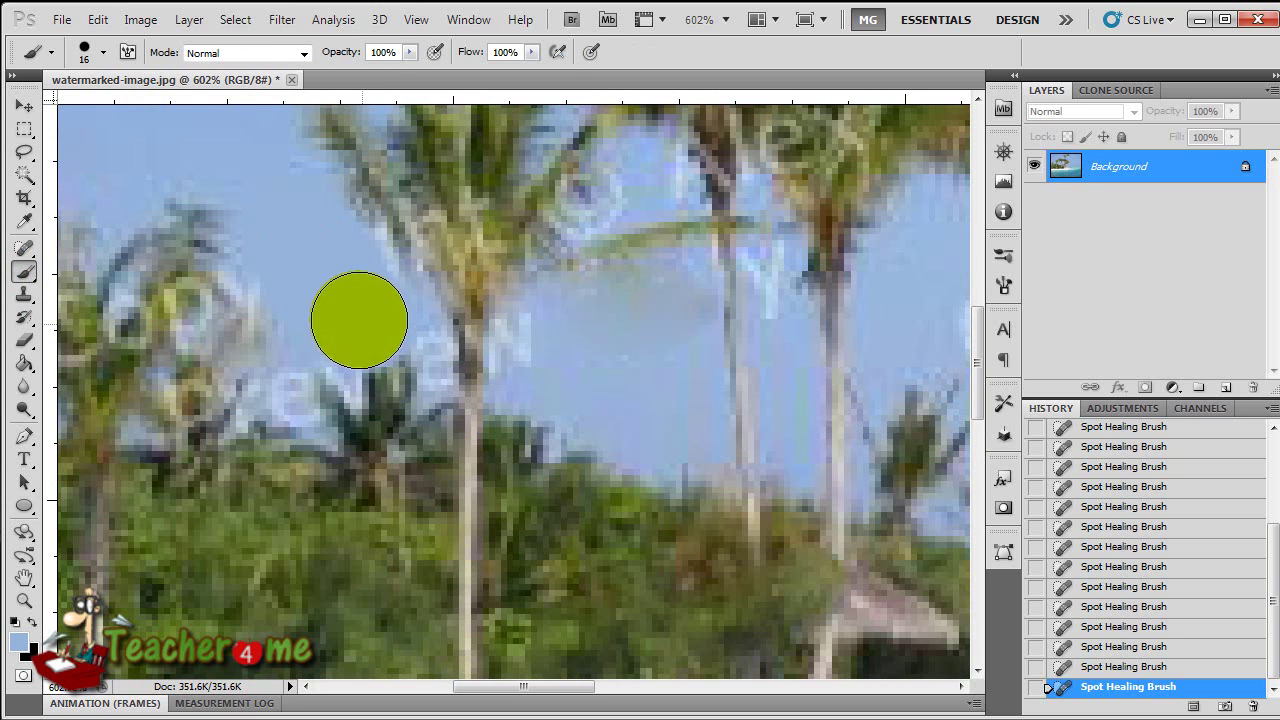
{"action": "scroll", "coordinate": [400, 336], "scroll_direction": "up", "scroll_amount": 3}
{"action": "scroll", "coordinate": [350, 397], "scroll_direction": "up", "scroll_amount": 2}
{"action": "key", "text": "bracketleft"}
{"action": "key", "text": "bracketleft"}
{"action": "left_click_drag", "start_coordinate": [295, 384], "coordinate": [345, 361]}
{"action": "key", "text": "bracketleft"}
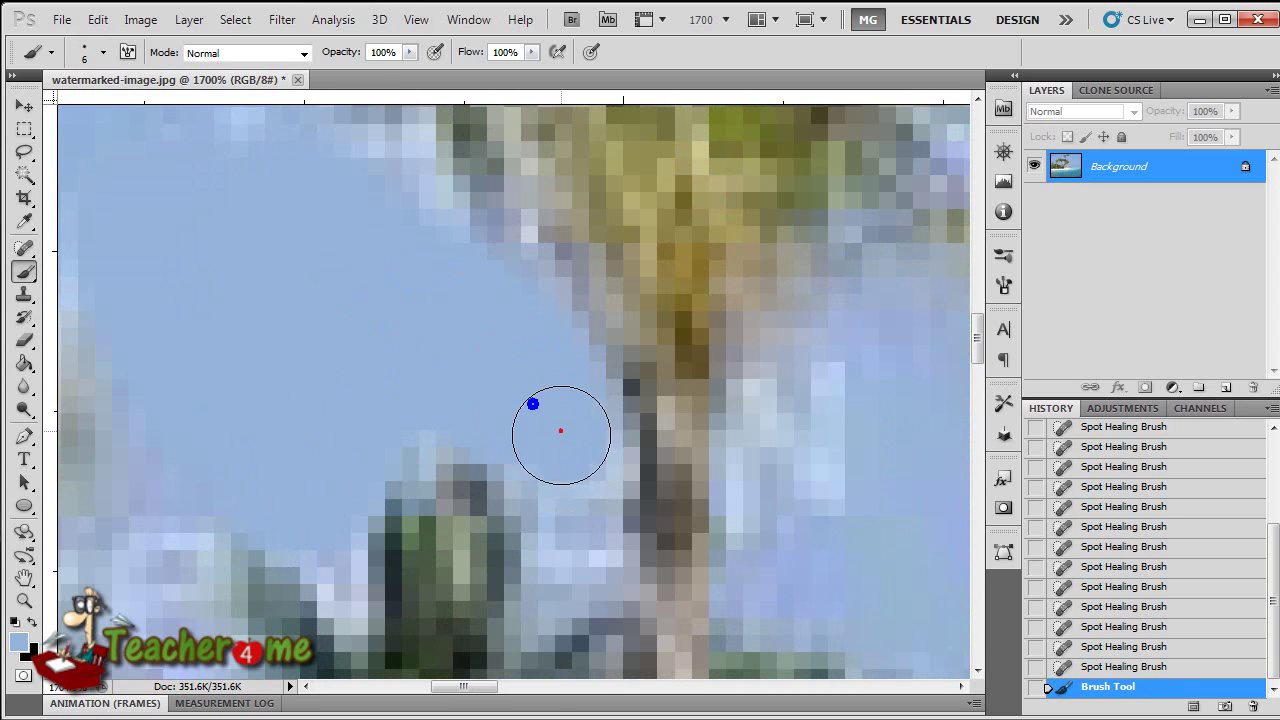
{"action": "left_click_drag", "start_coordinate": [806, 494], "coordinate": [780, 414]}
{"action": "left_click", "coordinate": [768, 508]}
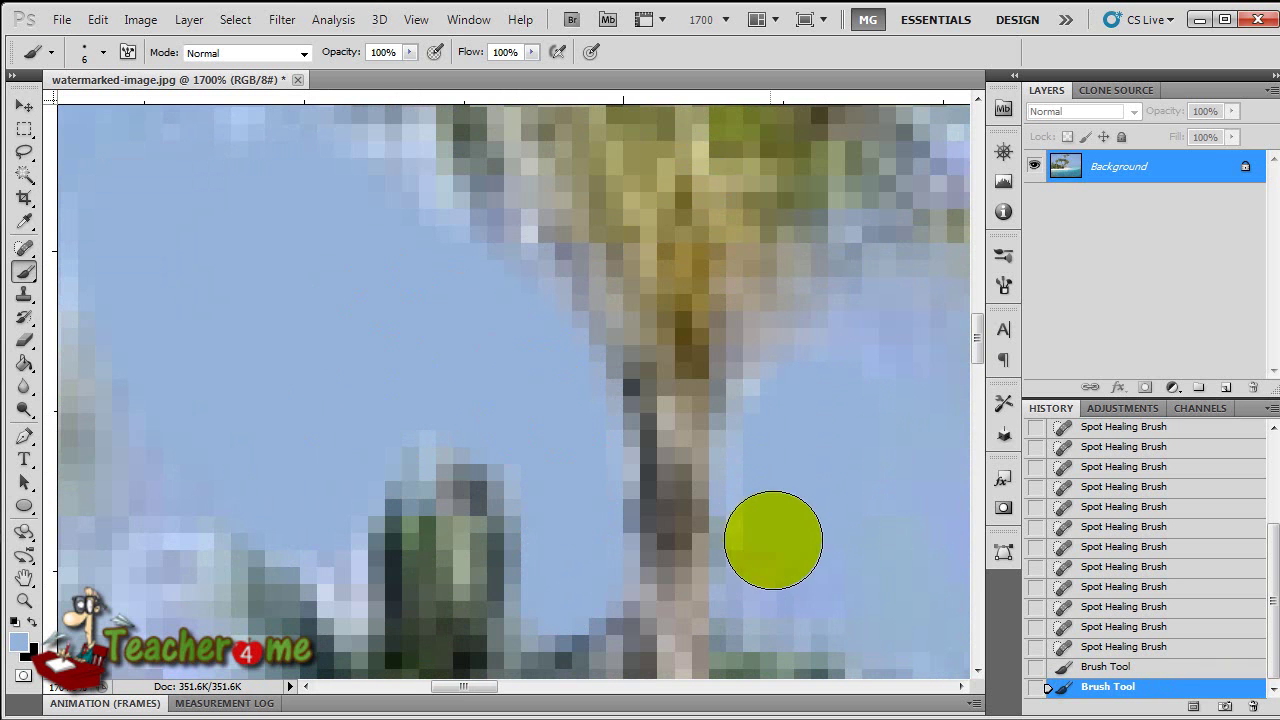
{"action": "left_click", "coordinate": [326, 533]}
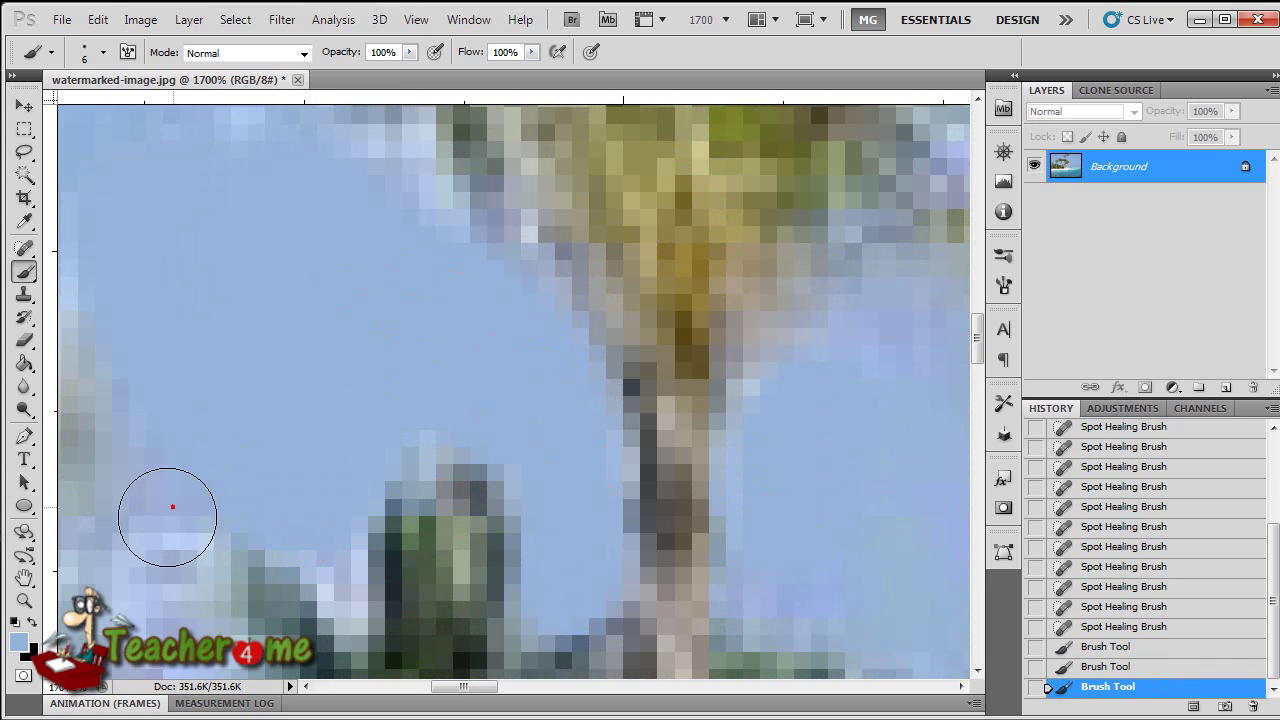
{"action": "left_click_drag", "start_coordinate": [171, 506], "coordinate": [156, 580]}
Step: Paint sky blue over the leftover marks beside the leftmost palm and above and below the horizontal palm frond
{"action": "scroll", "coordinate": [290, 520], "scroll_direction": "left", "scroll_amount": 5}
{"action": "scroll", "coordinate": [292, 516], "scroll_direction": "down", "scroll_amount": 5}
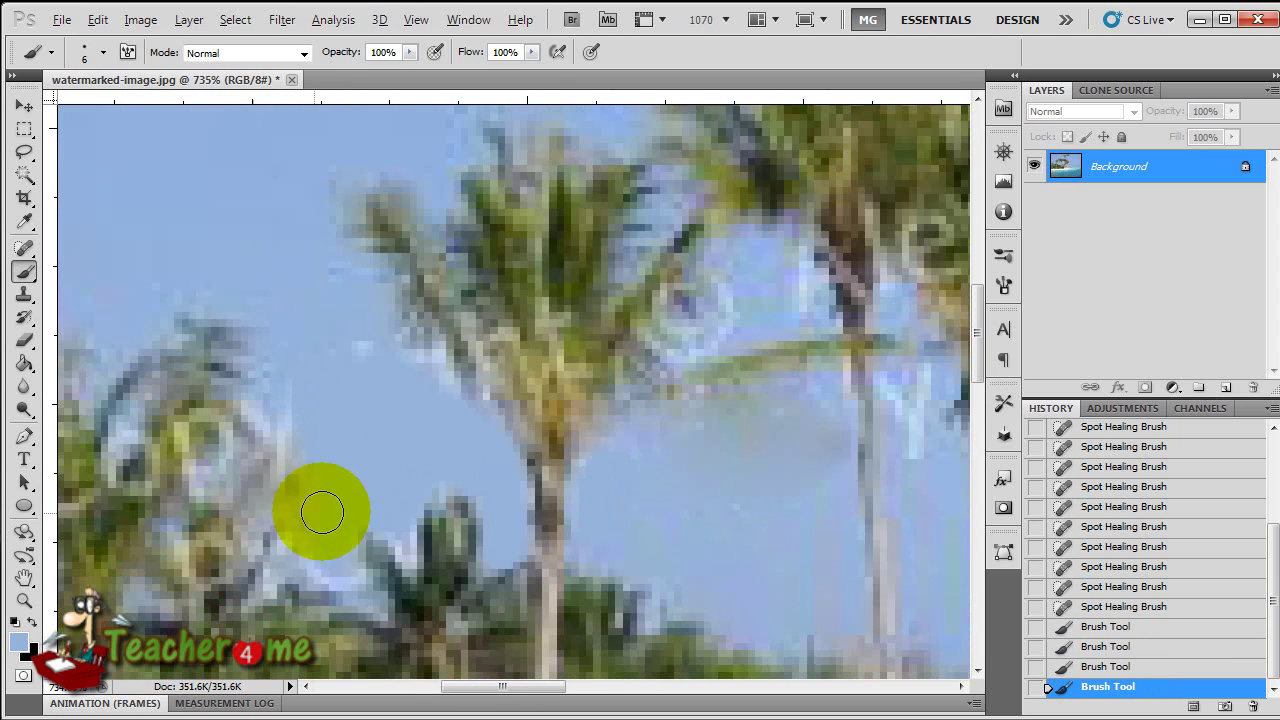
{"action": "mouse_move", "coordinate": [342, 548]}
{"action": "left_mouse_down"}
{"action": "mouse_move", "coordinate": [337, 531]}
{"action": "mouse_move", "coordinate": [437, 366]}
{"action": "mouse_move", "coordinate": [424, 372]}
{"action": "left_mouse_up"}
{"action": "mouse_move", "coordinate": [748, 370]}
{"action": "left_mouse_down"}
{"action": "mouse_move", "coordinate": [820, 286]}
{"action": "mouse_move", "coordinate": [784, 276]}
{"action": "left_mouse_up"}
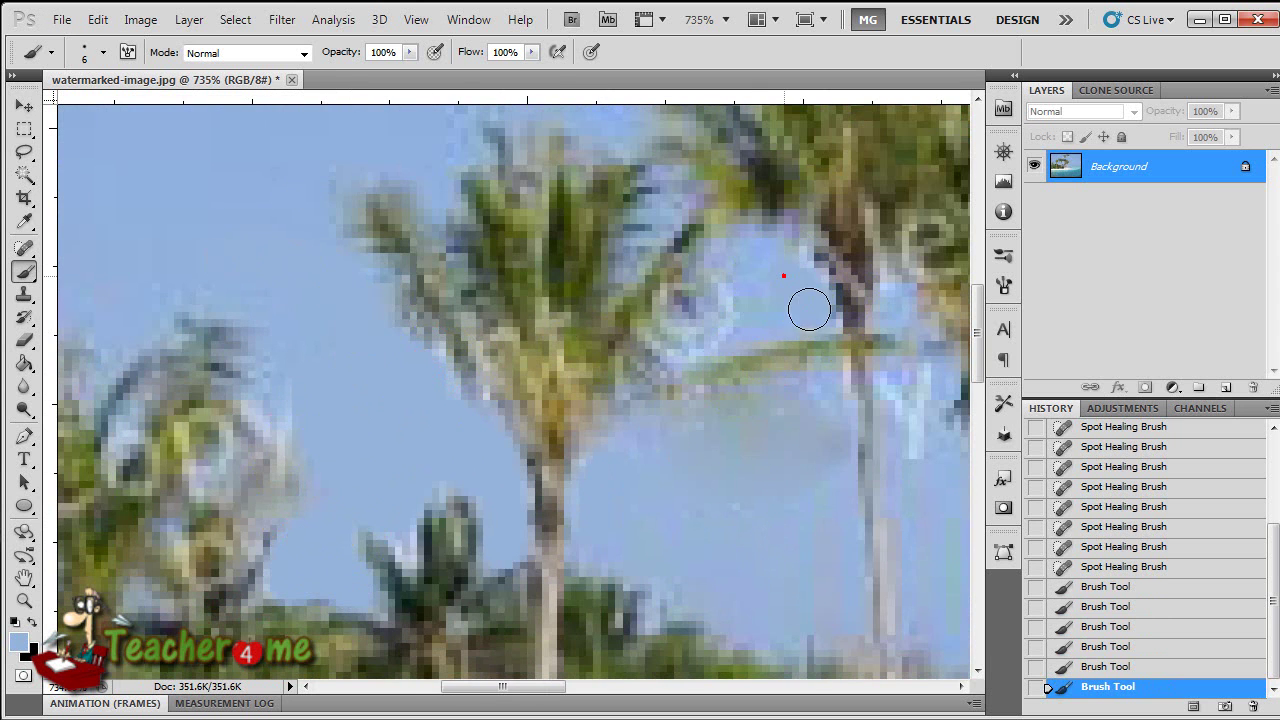
{"action": "mouse_move", "coordinate": [692, 322]}
{"action": "left_mouse_down"}
{"action": "mouse_move", "coordinate": [670, 345]}
{"action": "mouse_move", "coordinate": [763, 355]}
{"action": "mouse_move", "coordinate": [798, 412]}
{"action": "mouse_move", "coordinate": [775, 465]}
{"action": "mouse_move", "coordinate": [803, 453]}
{"action": "mouse_move", "coordinate": [817, 493]}
{"action": "mouse_move", "coordinate": [817, 438]}
{"action": "mouse_move", "coordinate": [741, 500]}
{"action": "mouse_move", "coordinate": [757, 559]}
{"action": "left_mouse_up"}
Step: Cover the watermark traces in the sky gaps between the two middle palm trunks with blue paint
{"action": "scroll", "coordinate": [755, 545], "scroll_direction": "right", "scroll_amount": 3}
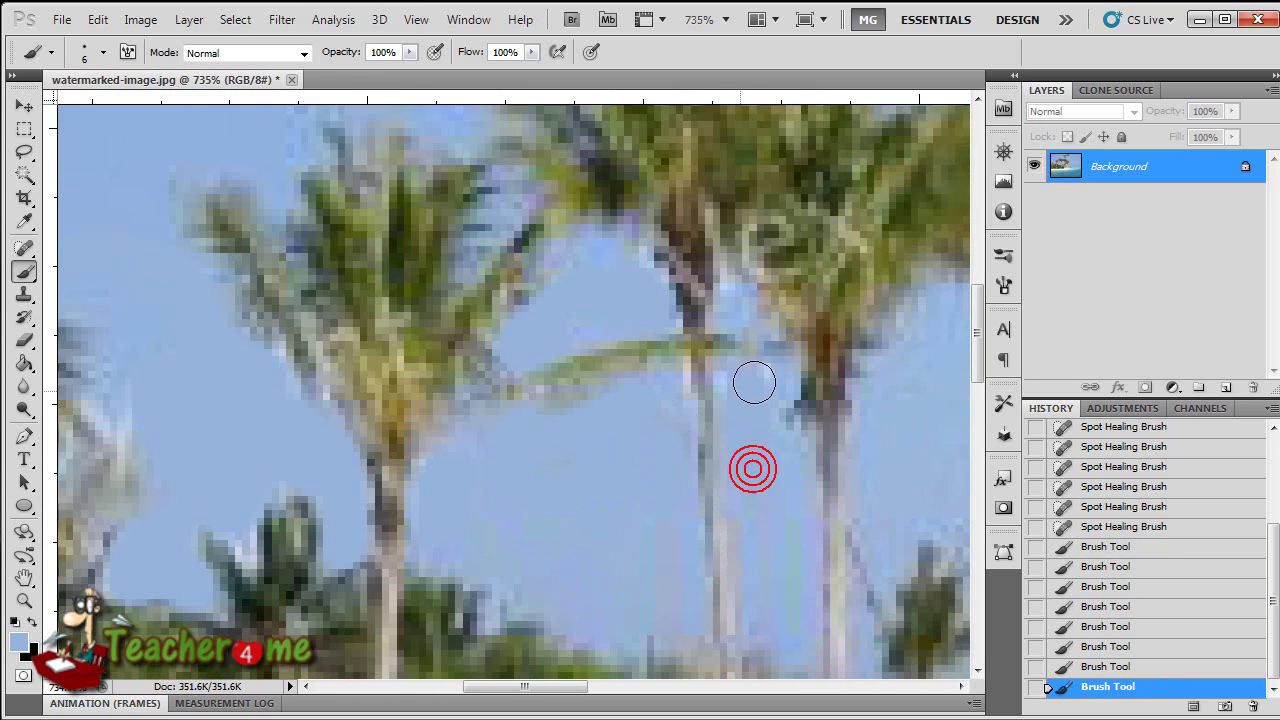
{"action": "left_click_drag", "start_coordinate": [731, 380], "coordinate": [803, 534]}
{"action": "left_click_drag", "start_coordinate": [742, 305], "coordinate": [731, 288]}
{"action": "mouse_move", "coordinate": [637, 295]}
{"action": "left_mouse_down"}
{"action": "mouse_move", "coordinate": [637, 282]}
{"action": "mouse_move", "coordinate": [640, 300]}
{"action": "left_mouse_up"}
Step: Reduce the Brush to 1 pixel and paint sky blue around the edges of the small background palm
{"action": "key", "text": "bracketleft"}
{"action": "key", "text": "bracketleft"}
{"action": "key", "text": "bracketleft"}
{"action": "key", "text": "bracketleft"}
{"action": "key", "text": "bracketleft"}
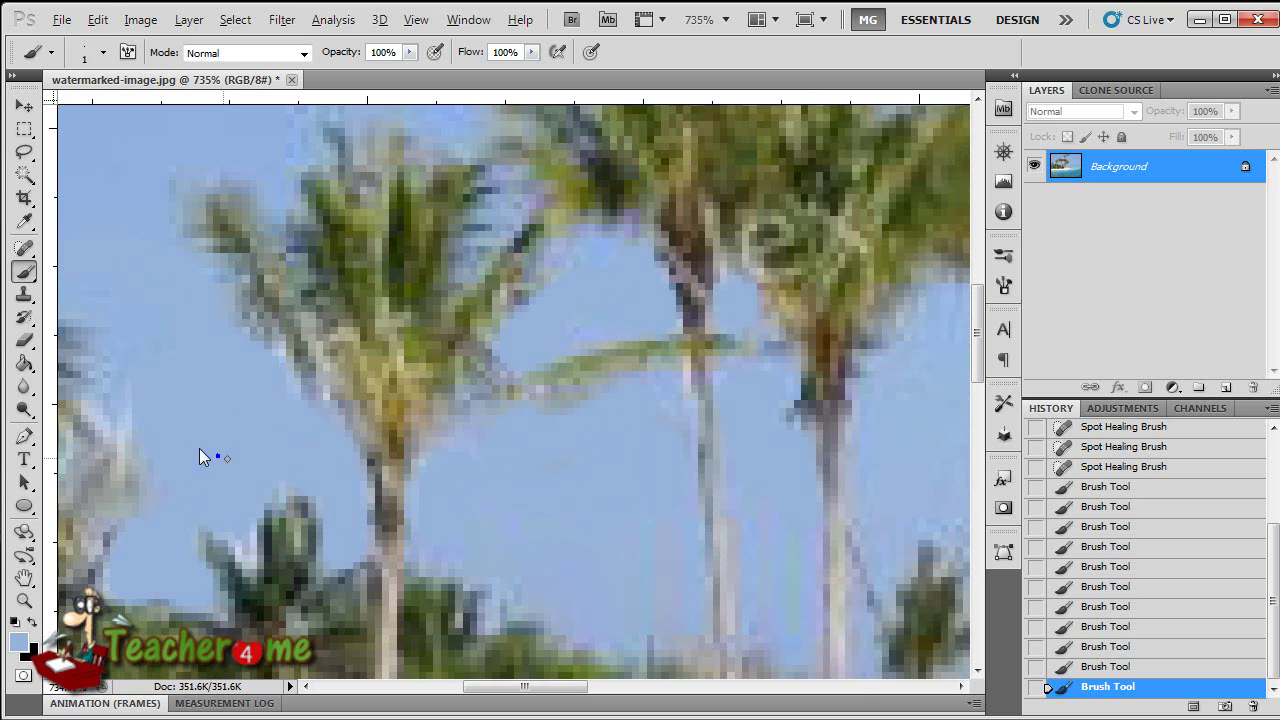
{"action": "left_click_drag", "start_coordinate": [243, 514], "coordinate": [242, 555]}
{"action": "left_click_drag", "start_coordinate": [276, 485], "coordinate": [294, 467]}
Step: Paint sky blue over the watermark traces between the third and fourth palm trunks with a 4-pixel Brush
{"action": "mouse_move", "coordinate": [948, 490]}
{"action": "left_mouse_down"}
{"action": "mouse_move", "coordinate": [820, 500]}
{"action": "mouse_move", "coordinate": [720, 466]}
{"action": "left_mouse_up"}
{"action": "mouse_move", "coordinate": [840, 430]}
{"action": "left_mouse_down"}
{"action": "mouse_move", "coordinate": [796, 433]}
{"action": "mouse_move", "coordinate": [820, 500]}
{"action": "left_mouse_up"}
{"action": "left_click_drag", "start_coordinate": [874, 450], "coordinate": [867, 500]}
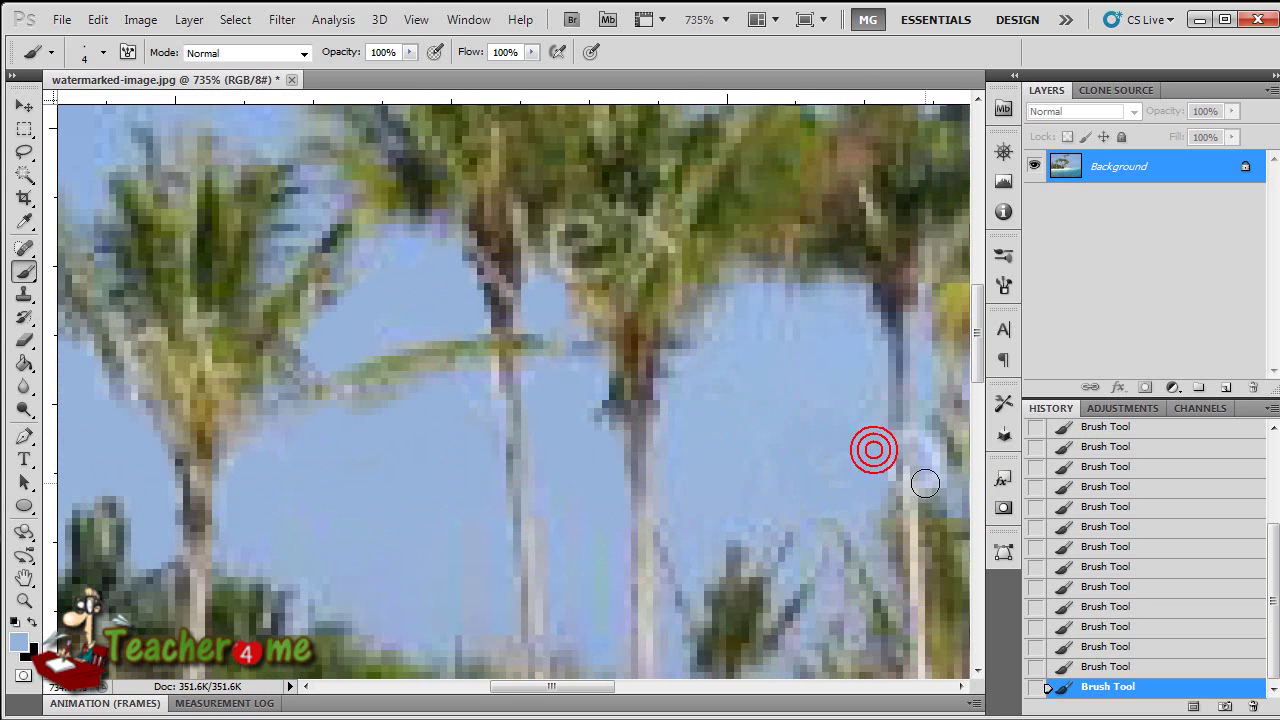
Step: Cover the floating duplicate palms and nearby watermark with sky blue using a 33-pixel Brush, blending the patch edges with 0% hardness
{"action": "scroll", "coordinate": [457, 486], "scroll_direction": "down", "scroll_amount": 5}
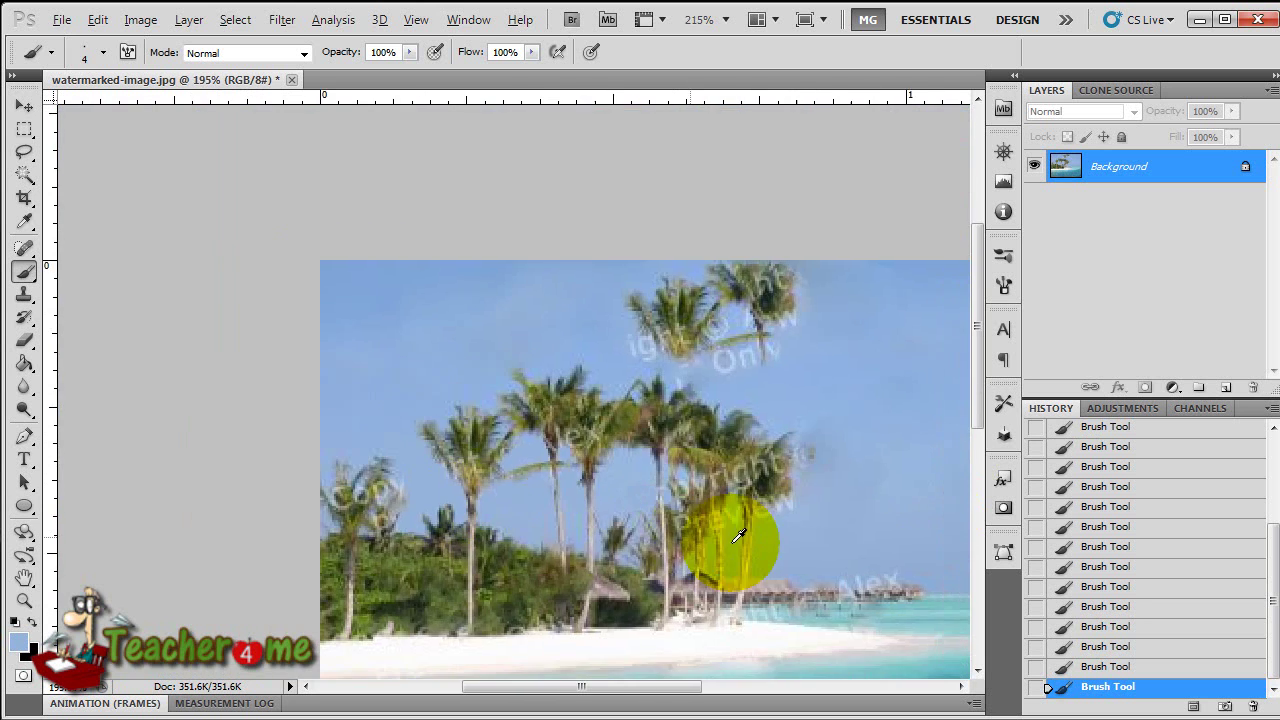
{"action": "scroll", "coordinate": [686, 529], "scroll_direction": "up", "scroll_amount": 1}
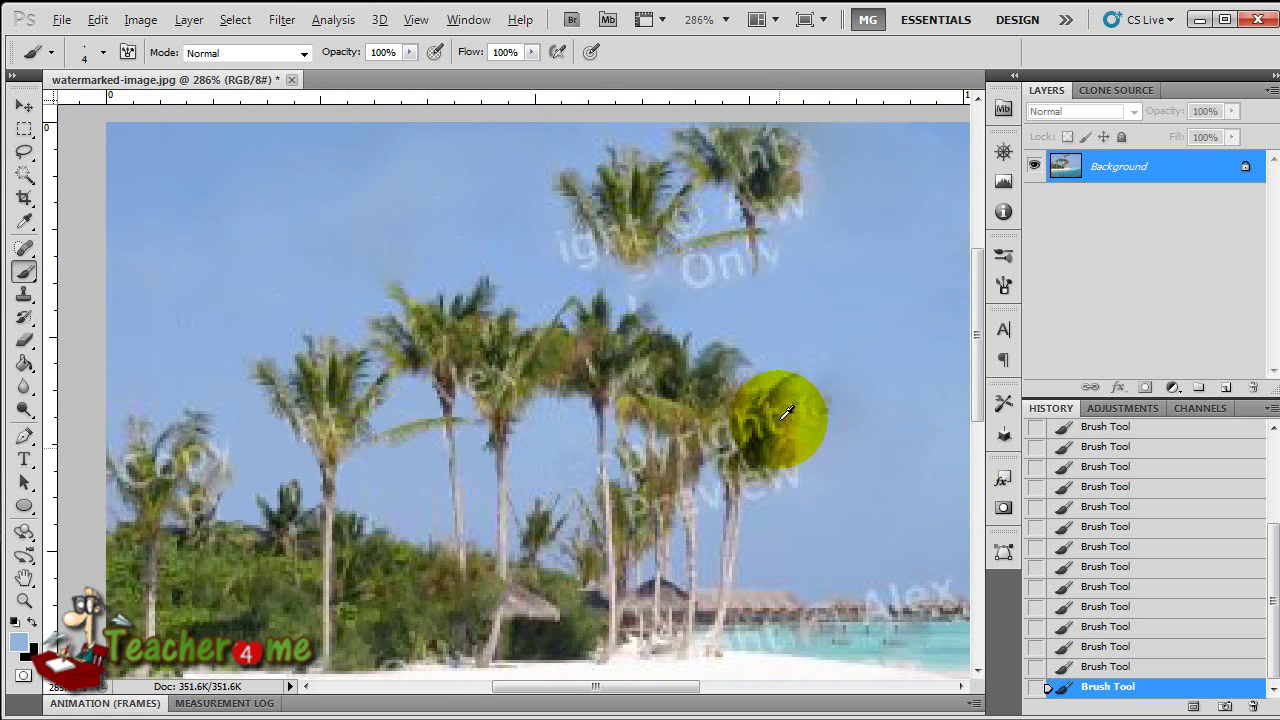
{"action": "left_click_drag", "start_coordinate": [803, 150], "coordinate": [736, 259]}
{"action": "mouse_move", "coordinate": [751, 160]}
{"action": "left_mouse_down"}
{"action": "mouse_move", "coordinate": [570, 190]}
{"action": "mouse_move", "coordinate": [613, 165]}
{"action": "mouse_move", "coordinate": [565, 216]}
{"action": "mouse_move", "coordinate": [680, 245]}
{"action": "mouse_move", "coordinate": [841, 201]}
{"action": "left_mouse_up"}
{"action": "right_click", "coordinate": [841, 201]}
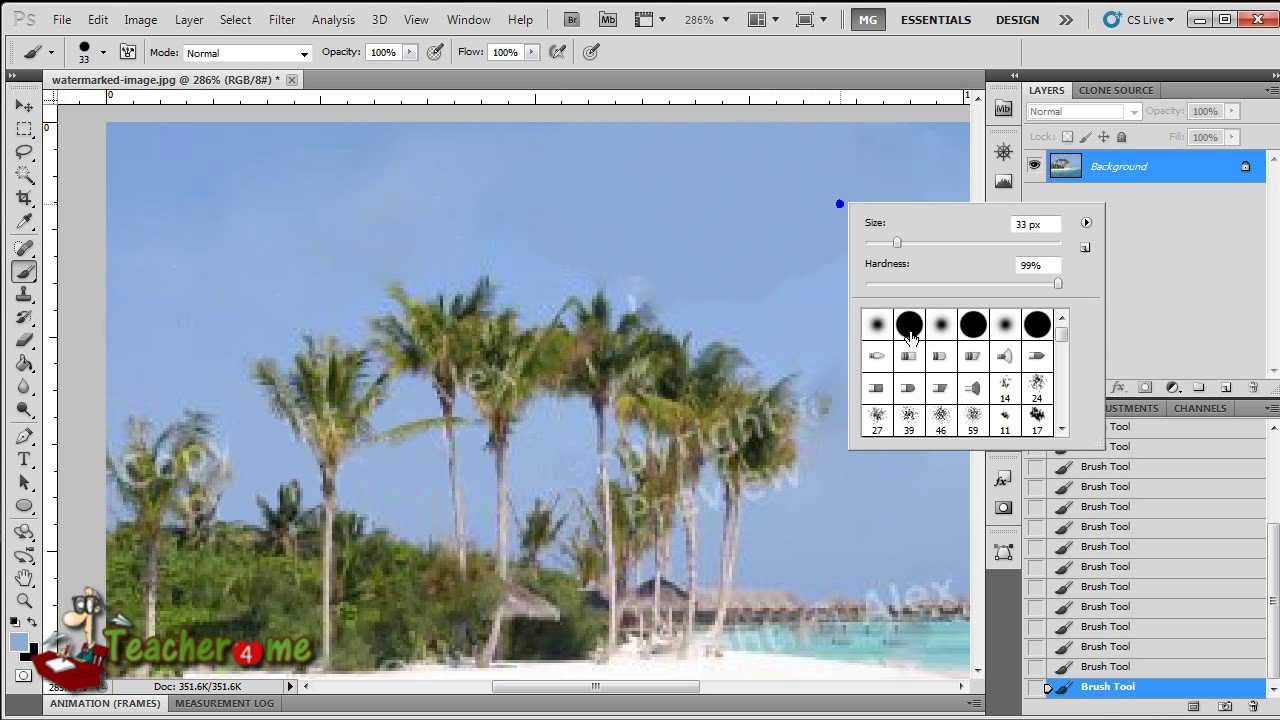
{"action": "left_click", "coordinate": [868, 257]}
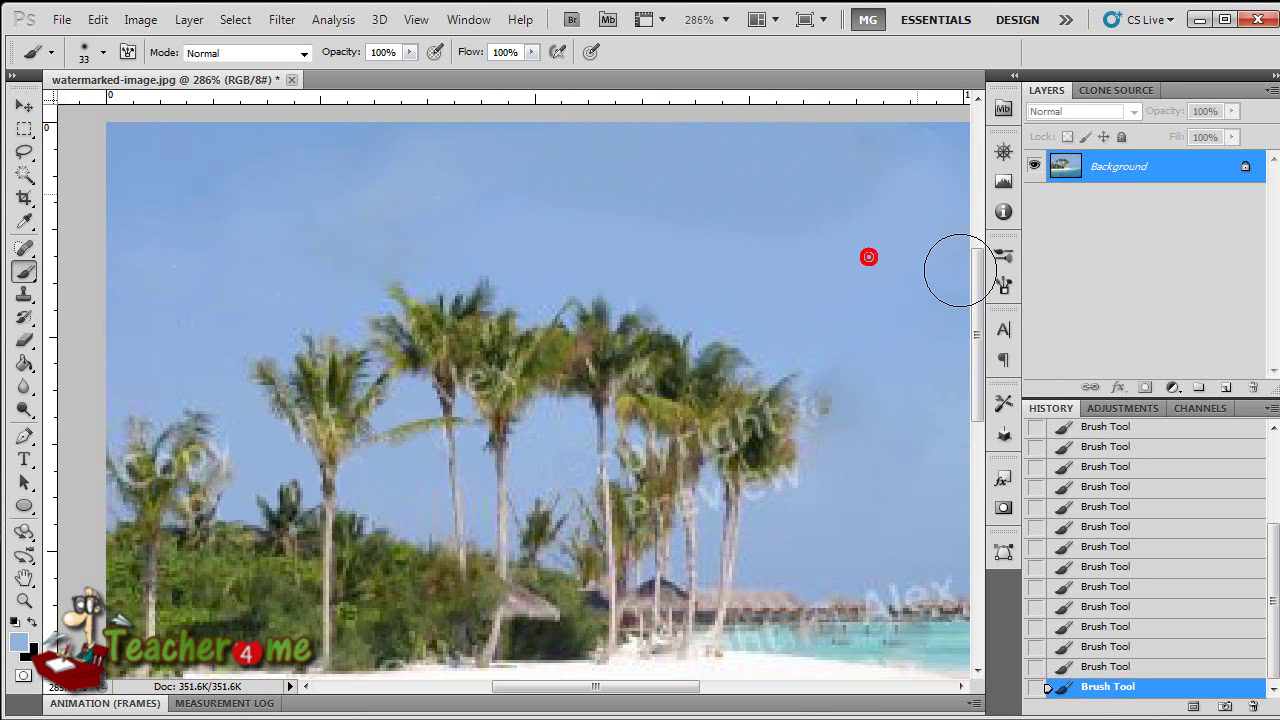
{"action": "left_click", "coordinate": [245, 268]}
Step: Sample an olive green from the second palm's fronds, set the Brush mode to Color and tint that palm's crown
{"action": "left_click", "coordinate": [366, 449], "text": "alt"}
{"action": "left_click", "coordinate": [248, 487], "text": "alt"}
{"action": "mouse_move", "coordinate": [285, 465]}
{"action": "left_mouse_down"}
{"action": "mouse_move", "coordinate": [314, 486]}
{"action": "mouse_move", "coordinate": [337, 449]}
{"action": "left_mouse_up"}
{"action": "left_click", "coordinate": [414, 231], "text": "alt"}
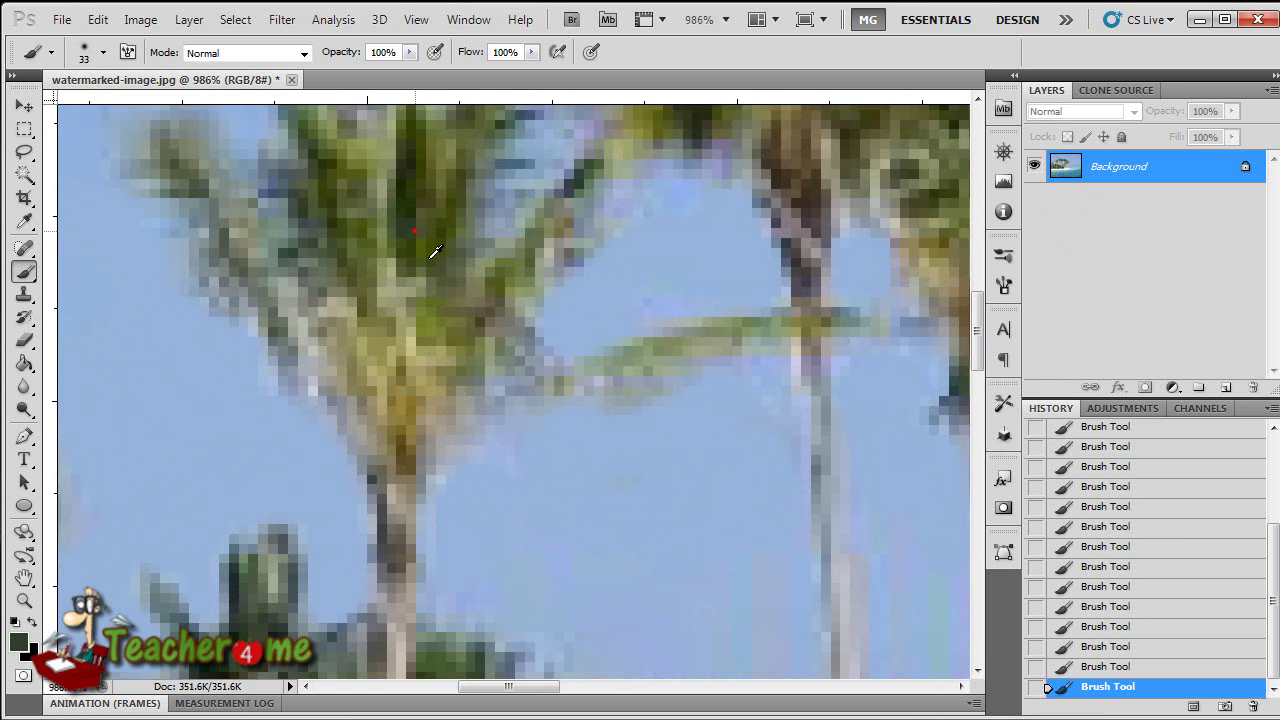
{"action": "right_click", "coordinate": [427, 314]}
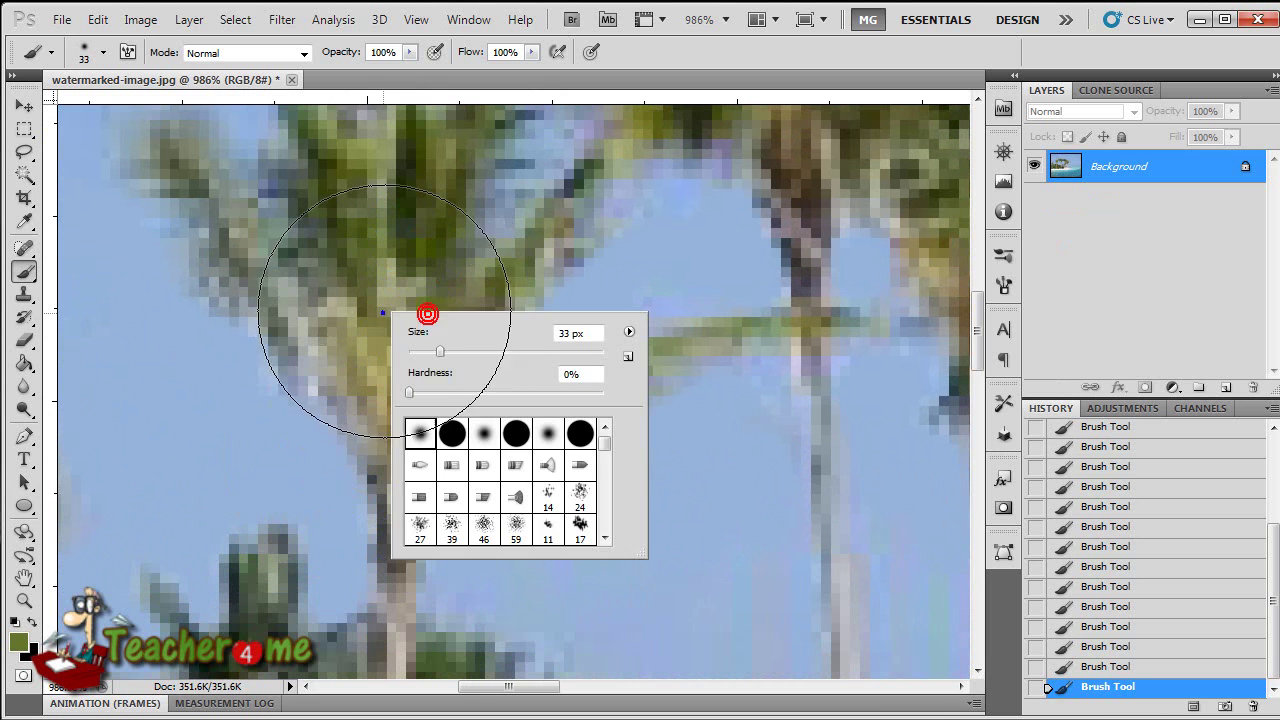
{"action": "left_click", "coordinate": [298, 54]}
{"action": "left_click", "coordinate": [205, 583]}
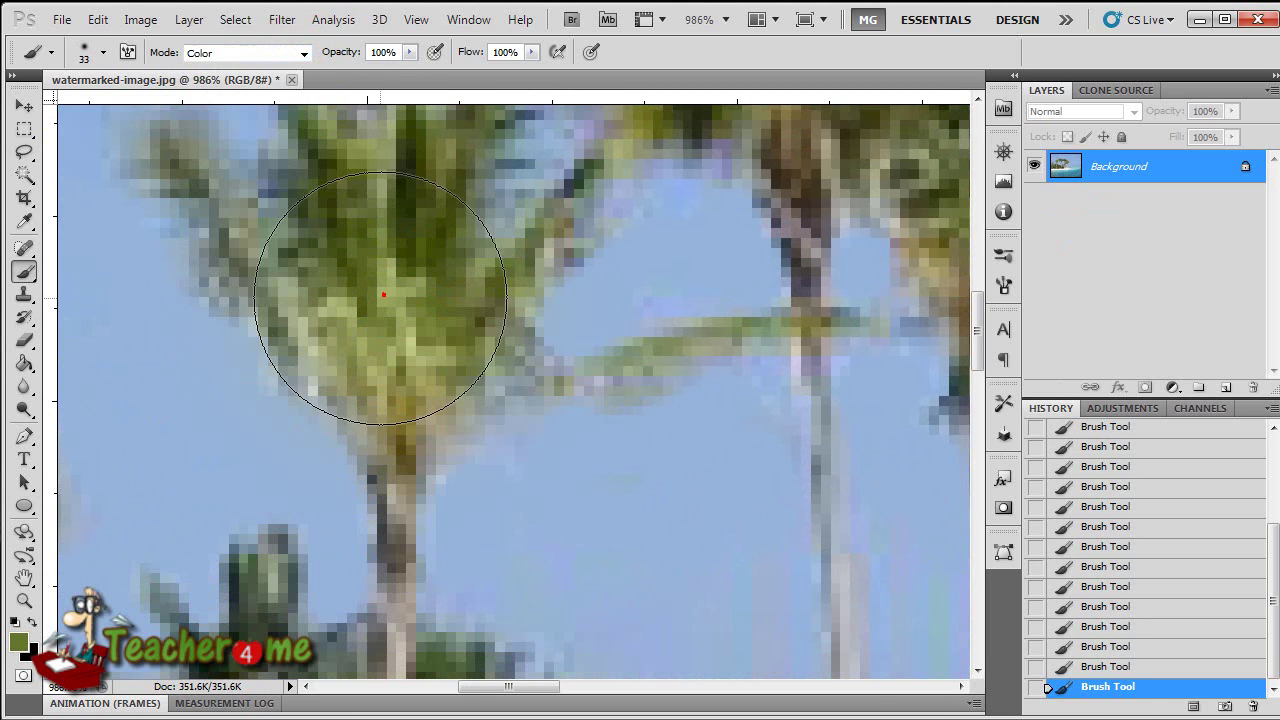
Step: Tint the watermarked crowns of the leftmost, middle and rightmost palms and the second palm's lower trunk with the sampled green
{"action": "scroll", "coordinate": [463, 378], "scroll_direction": "down", "scroll_amount": 2}
{"action": "scroll", "coordinate": [714, 286], "scroll_direction": "up", "scroll_amount": 2}
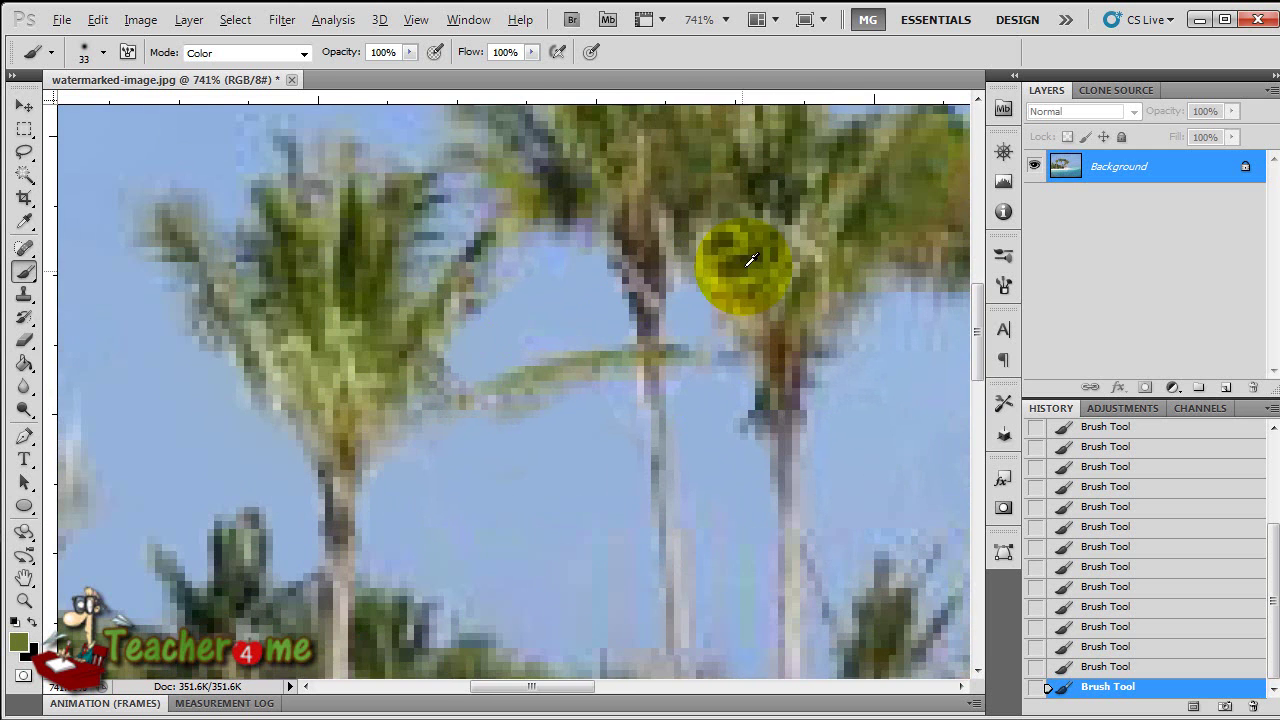
{"action": "scroll", "coordinate": [343, 457], "scroll_direction": "up", "scroll_amount": 3}
{"action": "scroll", "coordinate": [300, 450], "scroll_direction": "left", "scroll_amount": 2}
{"action": "scroll", "coordinate": [328, 481], "scroll_direction": "down", "scroll_amount": 3}
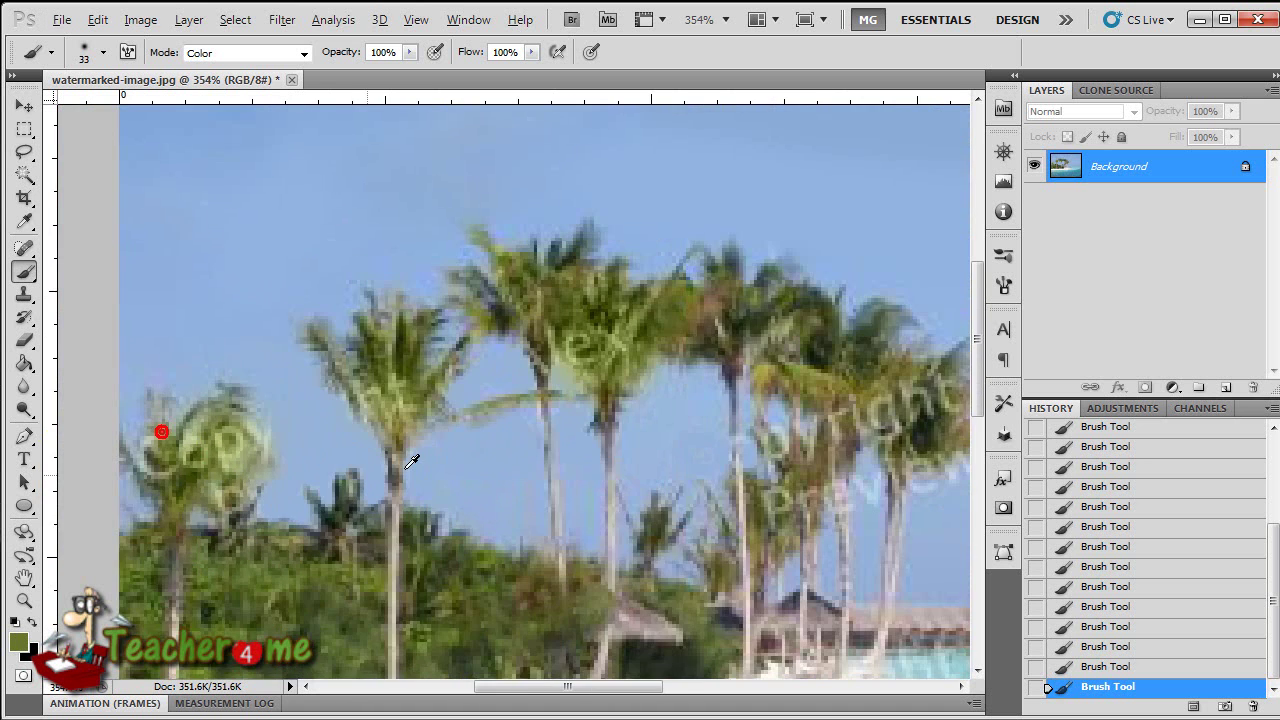
{"action": "scroll", "coordinate": [765, 427], "scroll_direction": "up", "scroll_amount": 2}
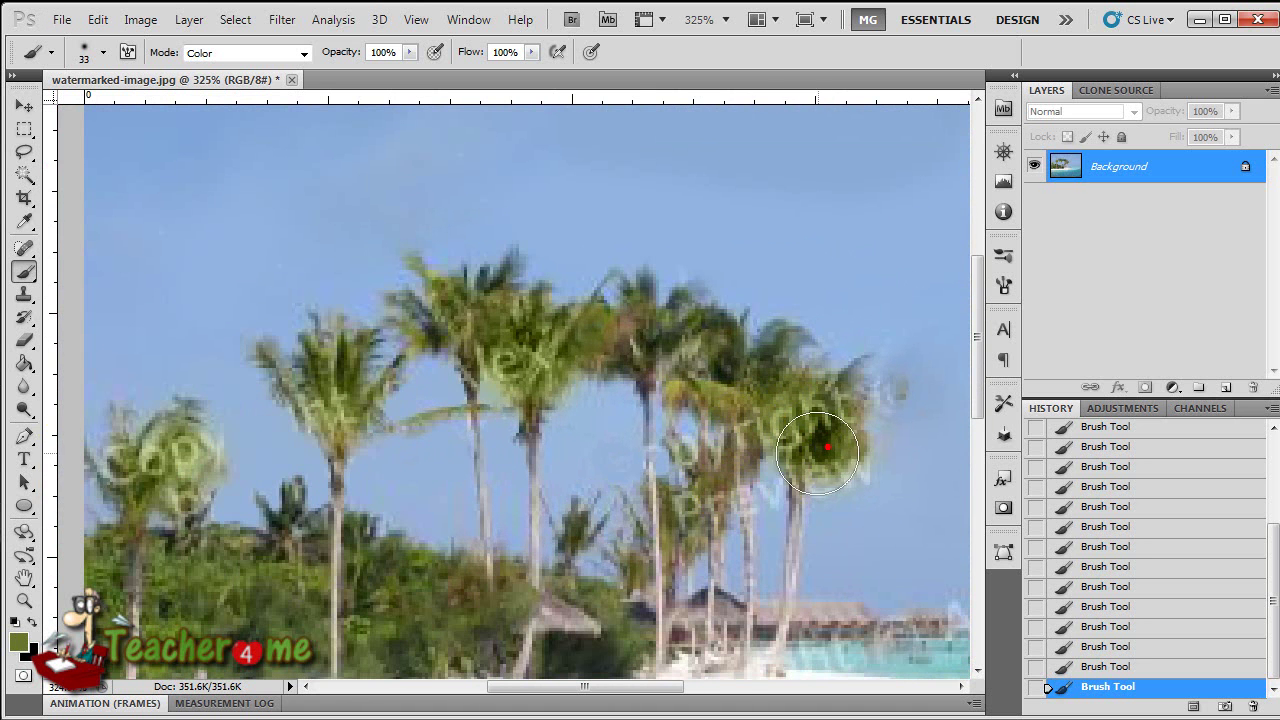
{"action": "scroll", "coordinate": [400, 590], "scroll_direction": "down", "scroll_amount": 2}
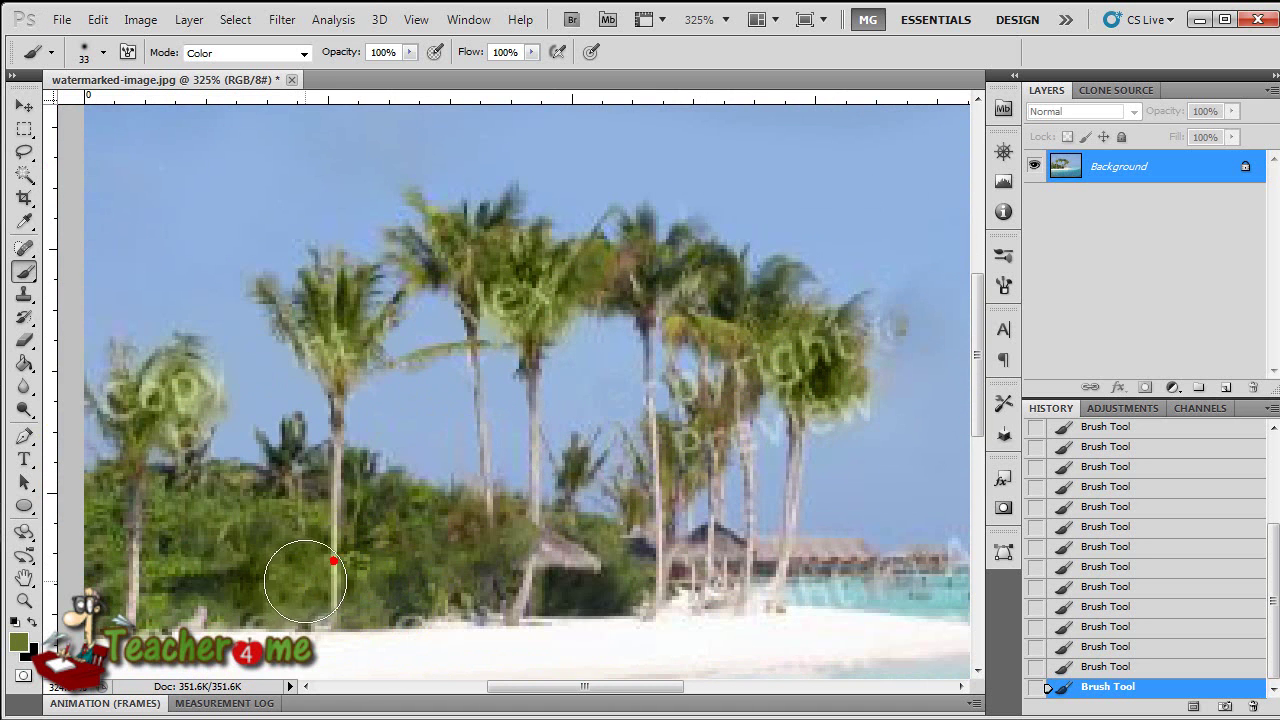
{"action": "left_click", "coordinate": [262, 400]}
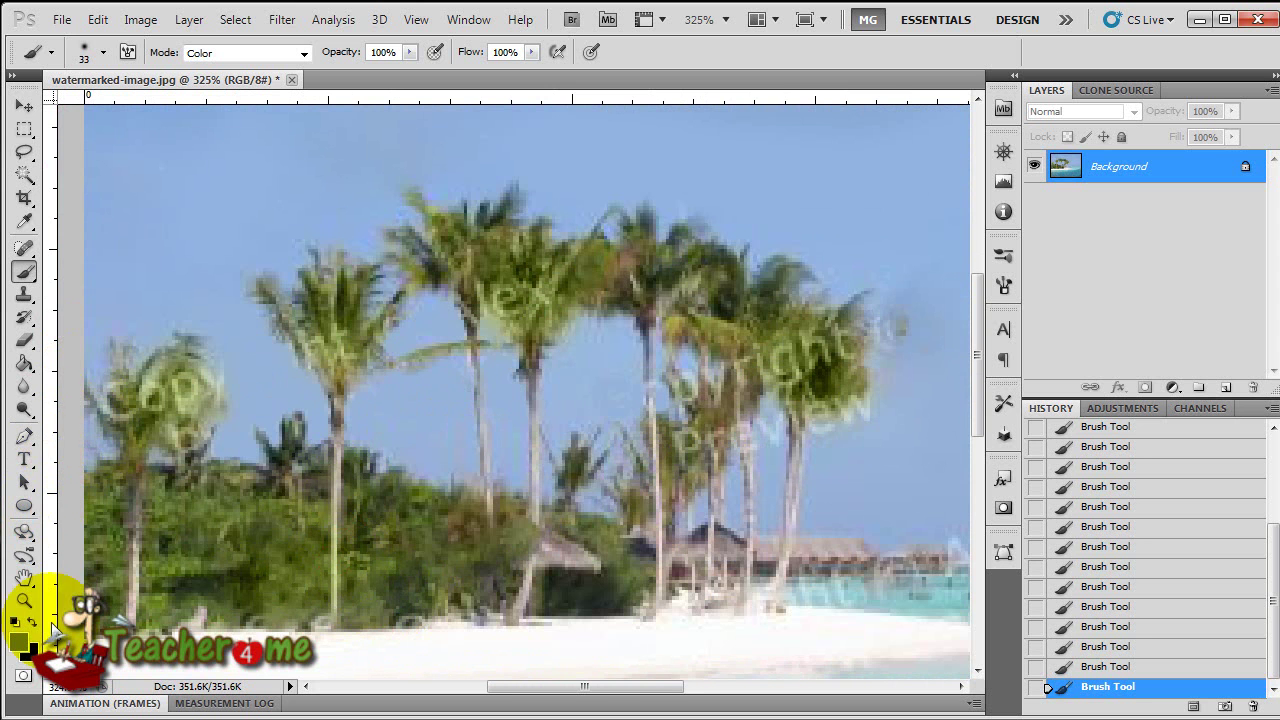
Step: Try to remove the Copy lettering from the leftmost palm crown with 15-pixel Content-Aware Spot Healing Brush strokes
{"action": "scroll", "coordinate": [110, 443], "scroll_direction": "up", "scroll_amount": 3}
{"action": "scroll", "coordinate": [85, 400], "scroll_direction": "up", "scroll_amount": 2}
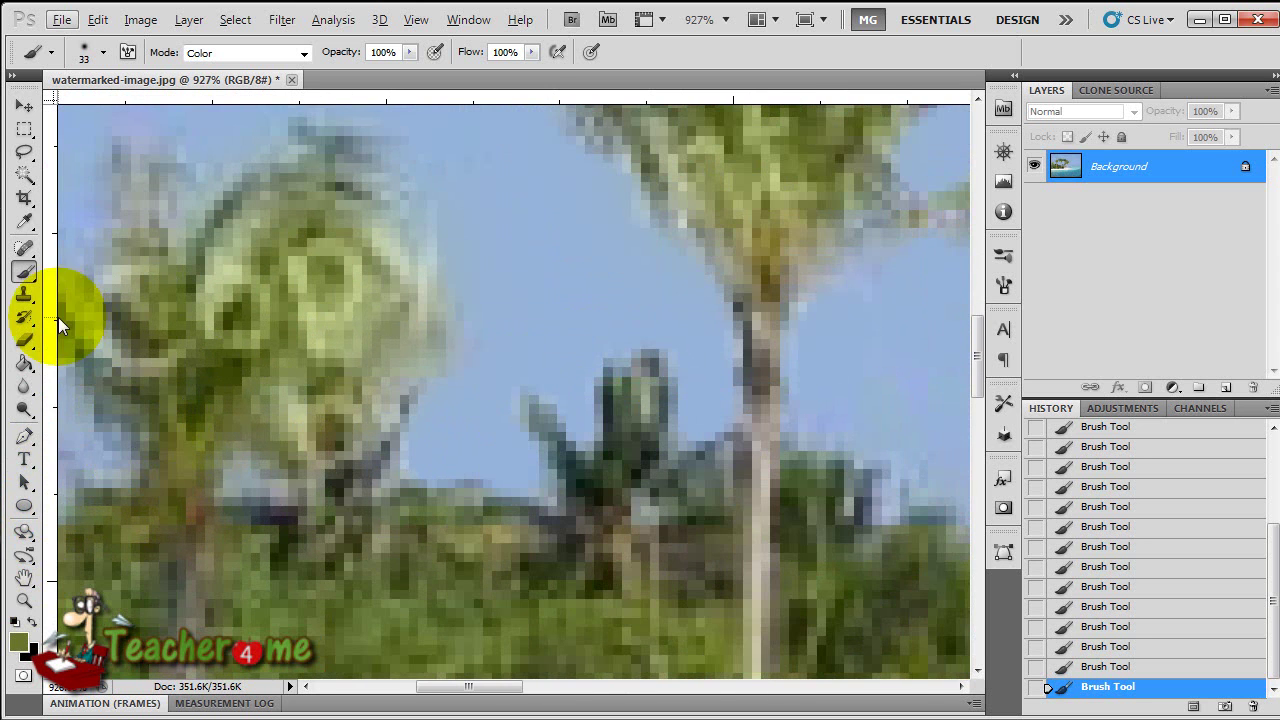
{"action": "left_click", "coordinate": [25, 248]}
{"action": "mouse_move", "coordinate": [197, 323]}
{"action": "left_mouse_down"}
{"action": "mouse_move", "coordinate": [143, 323]}
{"action": "mouse_move", "coordinate": [343, 277]}
{"action": "mouse_move", "coordinate": [395, 282]}
{"action": "left_mouse_up"}
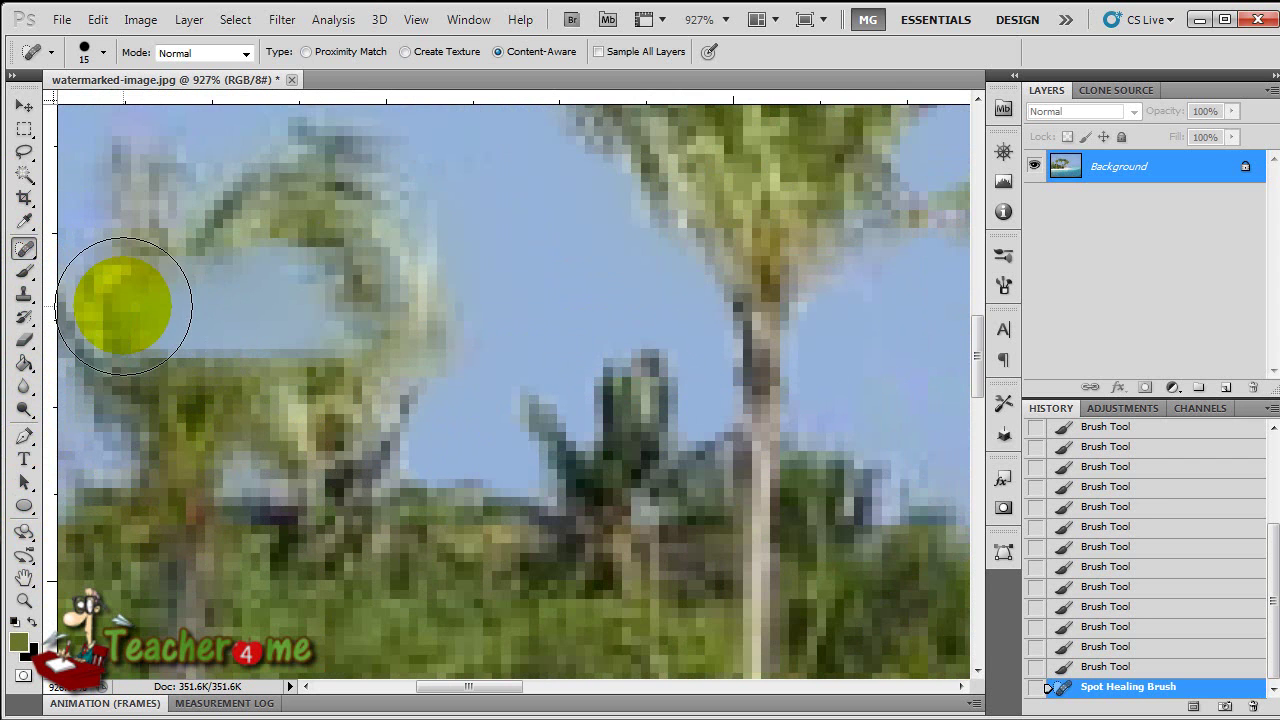
{"action": "key", "text": "ctrl+z"}
{"action": "left_click", "coordinate": [171, 300]}
{"action": "left_click", "coordinate": [215, 304]}
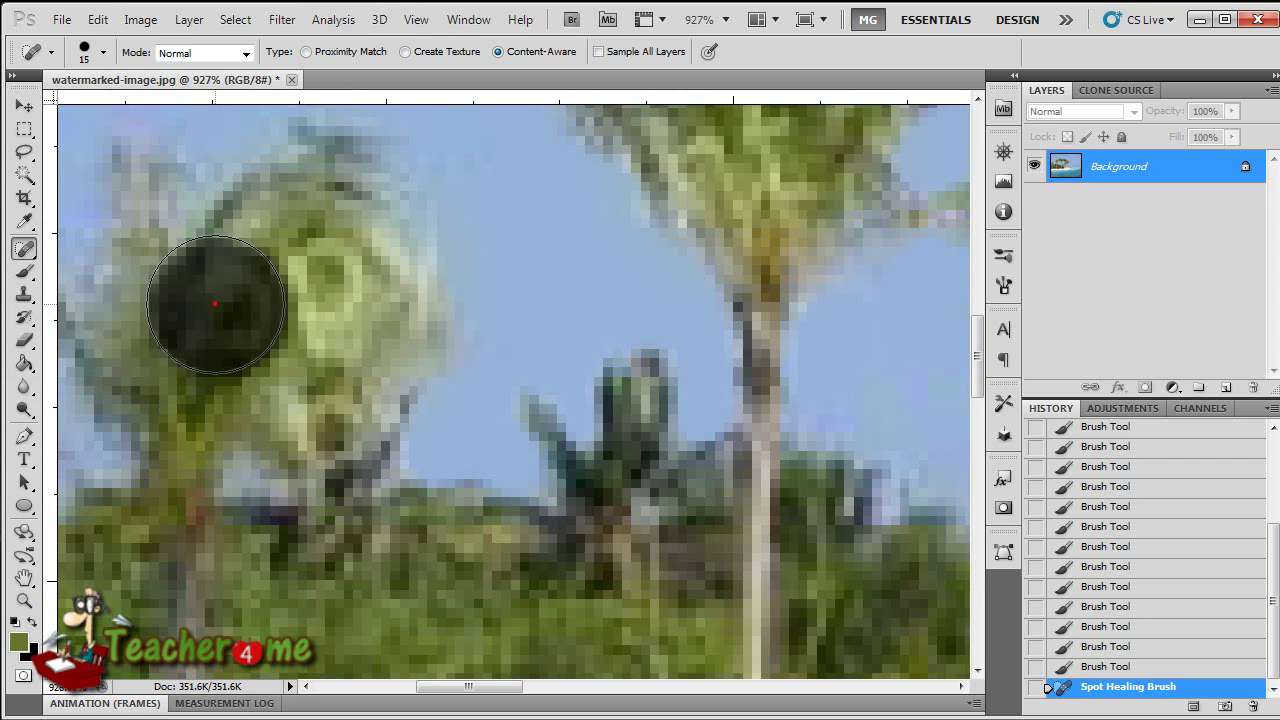
{"action": "left_click", "coordinate": [284, 288]}
{"action": "left_click_drag", "start_coordinate": [284, 288], "coordinate": [343, 285]}
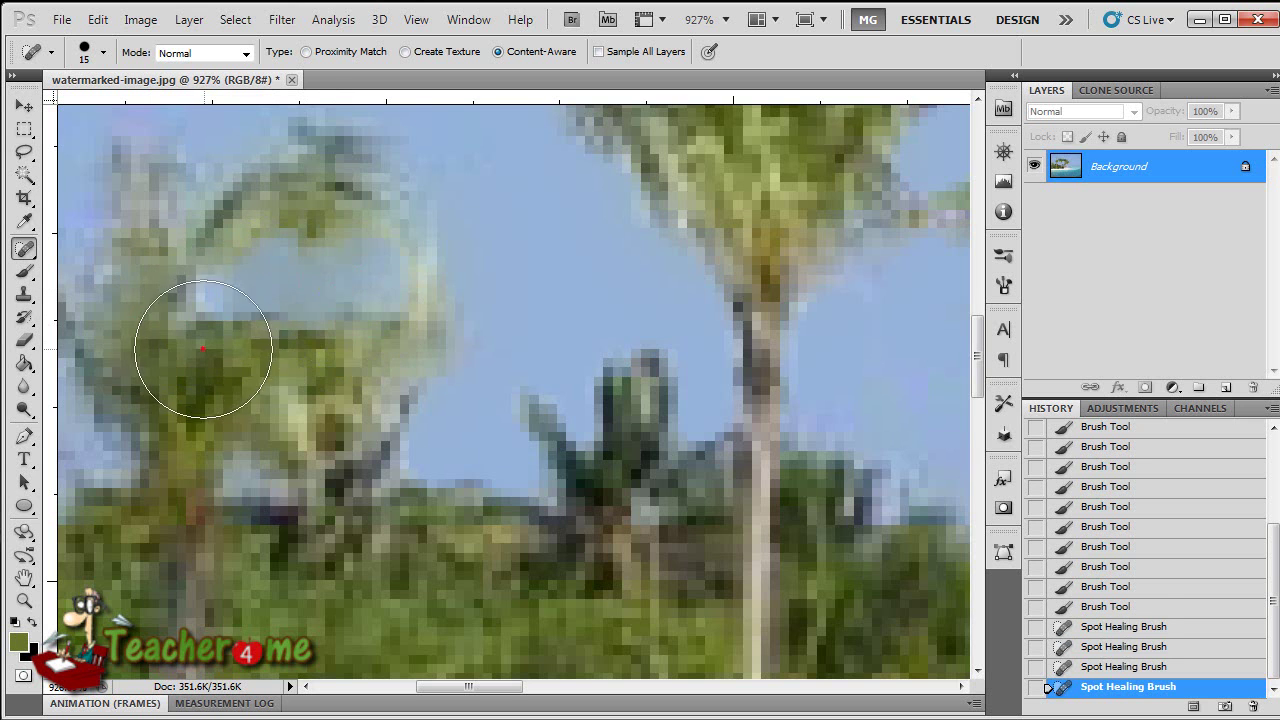
{"action": "left_click", "coordinate": [206, 343]}
{"action": "mouse_move", "coordinate": [229, 286]}
{"action": "left_mouse_down"}
{"action": "mouse_move", "coordinate": [341, 279]}
{"action": "mouse_move", "coordinate": [275, 307]}
{"action": "mouse_move", "coordinate": [366, 288]}
{"action": "left_mouse_up"}
{"action": "left_click_drag", "start_coordinate": [268, 287], "coordinate": [237, 277]}
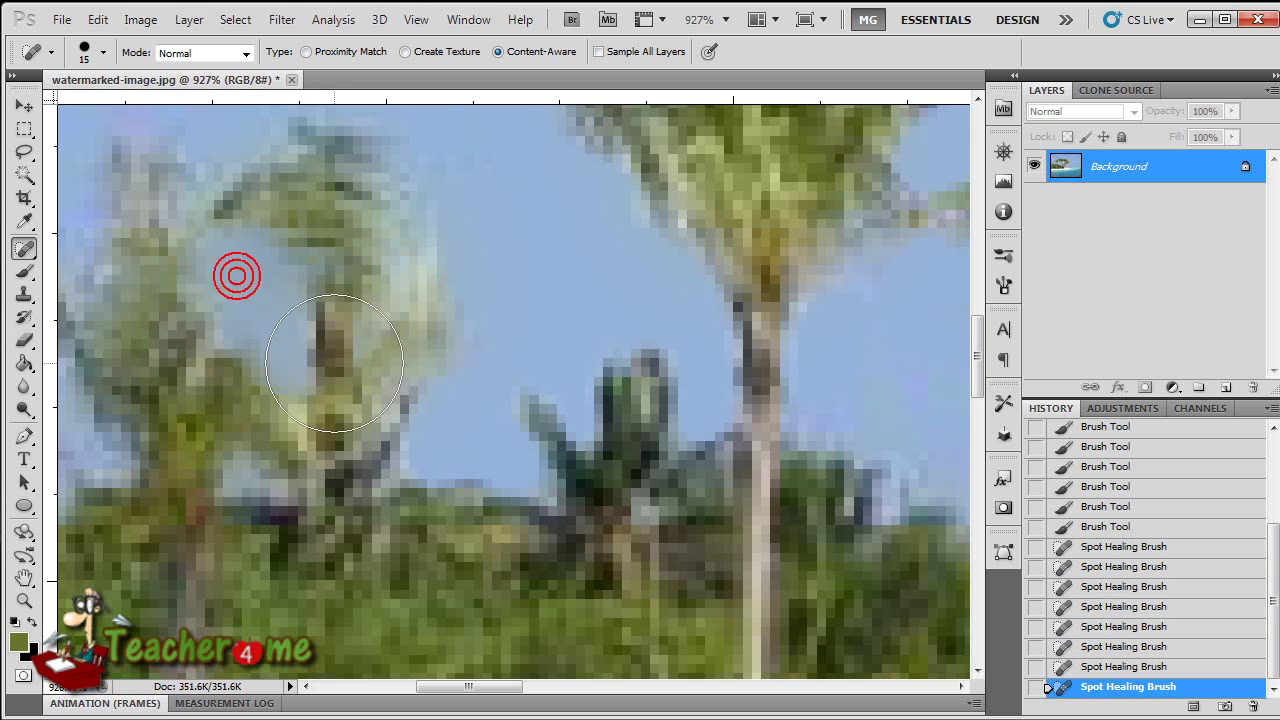
Step: Try to rebuild the leftmost palm crown by cloning nearby foliage over the healed area with a 24-pixel Clone Stamp
{"action": "left_click", "coordinate": [24, 294]}
{"action": "left_click", "coordinate": [169, 375], "text": "alt"}
{"action": "left_click", "coordinate": [236, 300]}
{"action": "left_click_drag", "start_coordinate": [246, 294], "coordinate": [277, 374]}
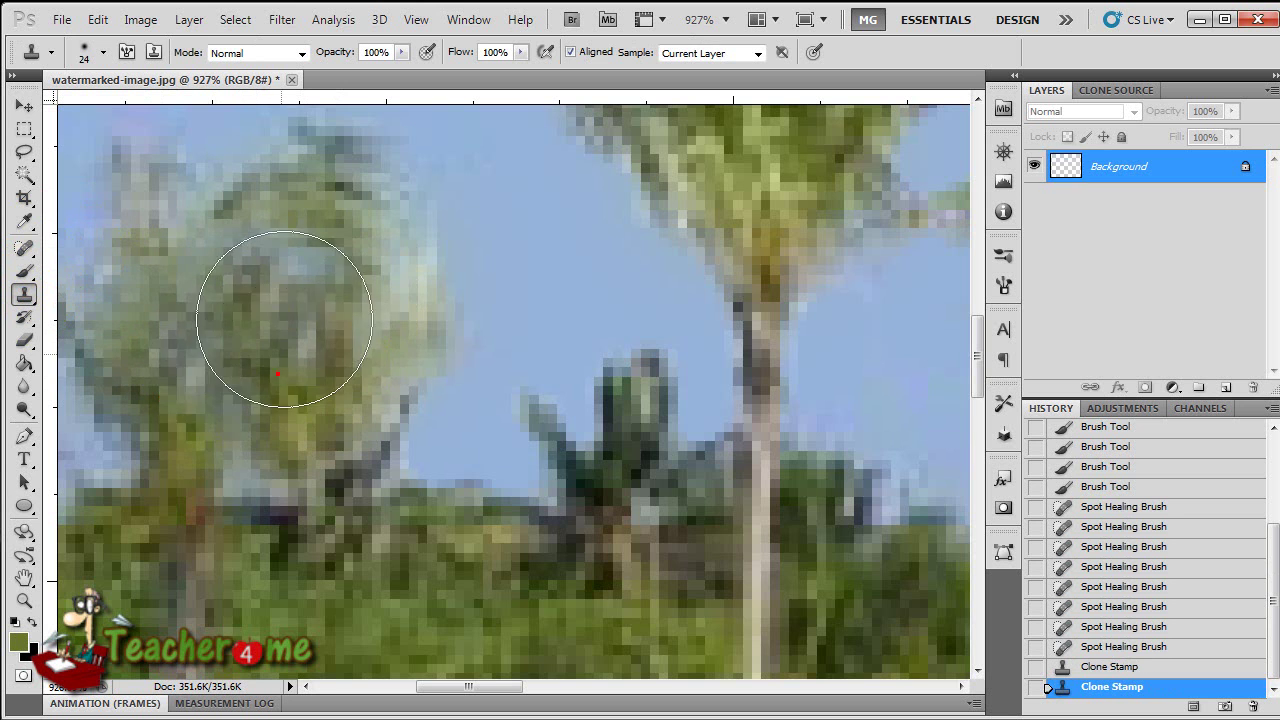
{"action": "left_click_drag", "start_coordinate": [186, 371], "coordinate": [280, 257]}
{"action": "scroll", "coordinate": [282, 265], "scroll_direction": "down", "scroll_amount": 2}
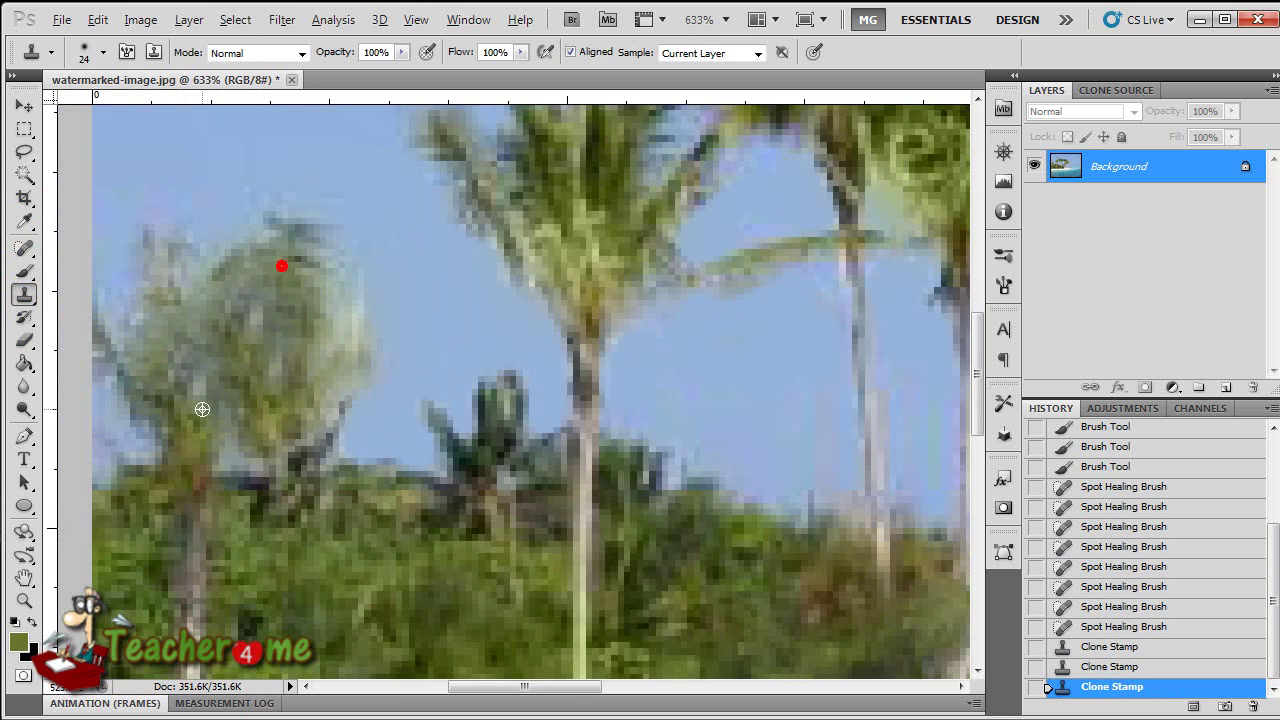
{"action": "scroll", "coordinate": [274, 429], "scroll_direction": "down", "scroll_amount": 3}
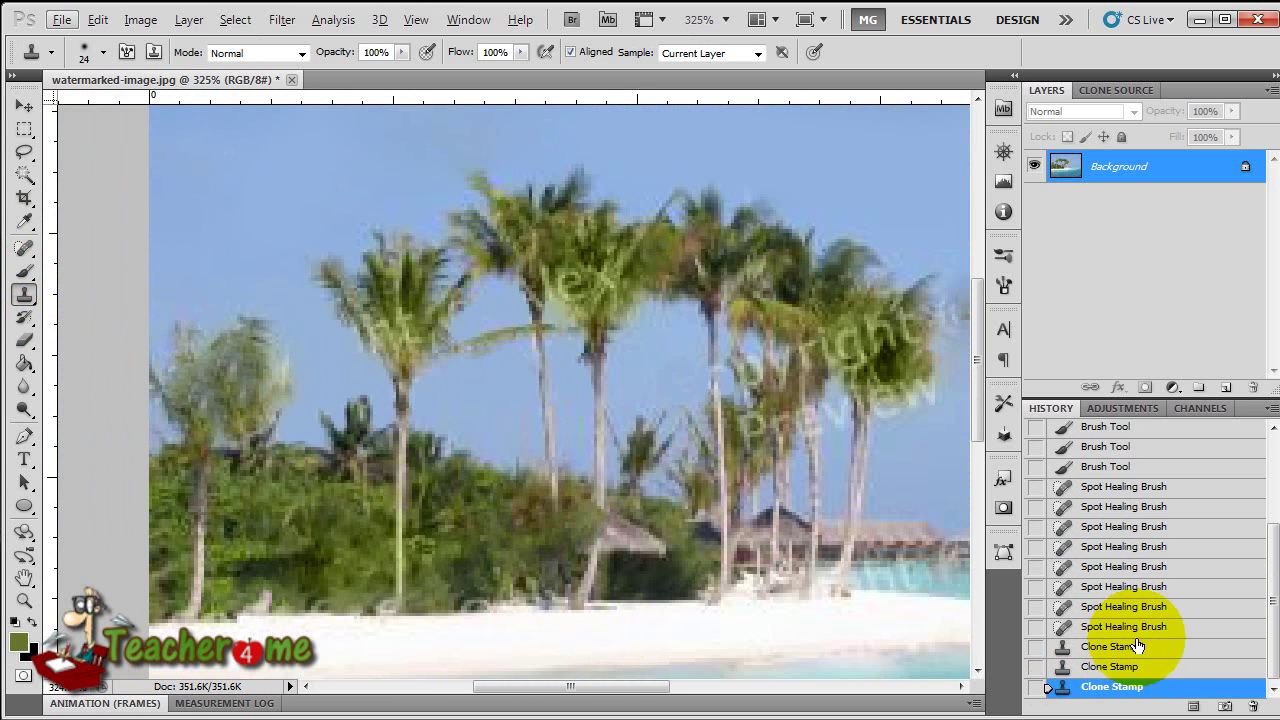
Step: Revert the image history to the last Brush Tool state before the healing and cloning on the leftmost palm
{"action": "left_click", "coordinate": [1116, 566]}
{"action": "left_click", "coordinate": [1112, 508]}
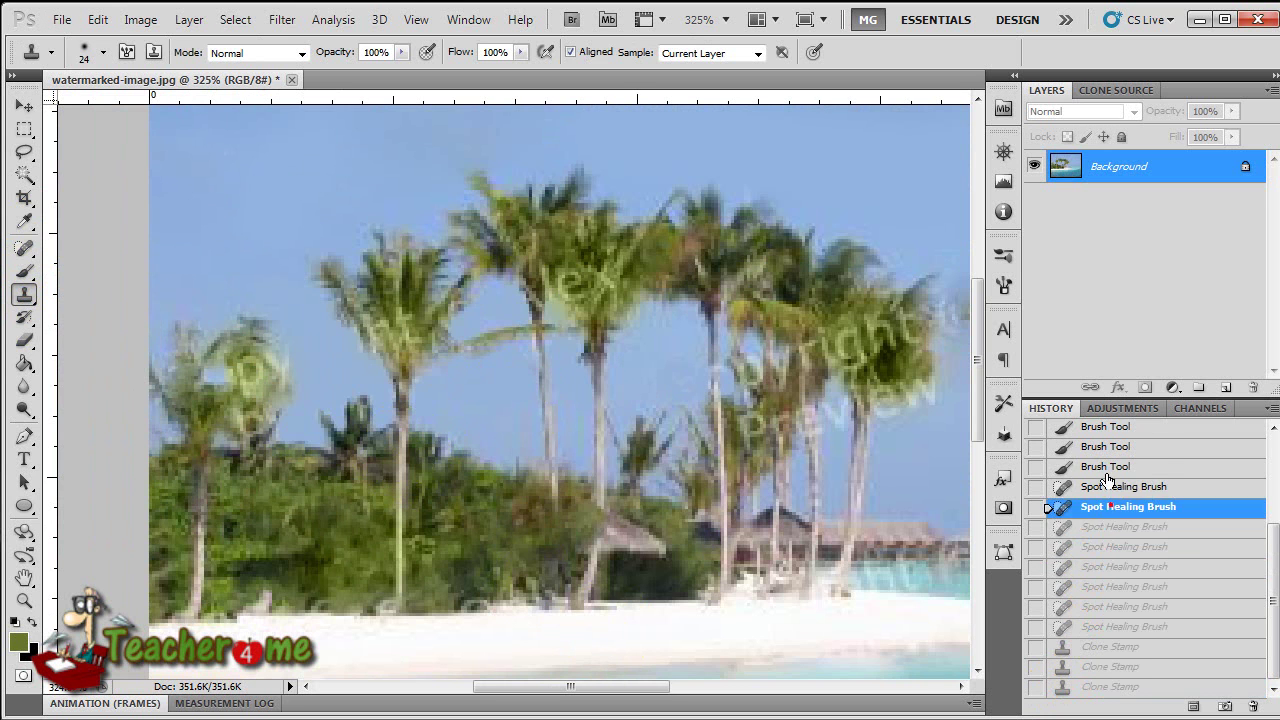
{"action": "left_click", "coordinate": [1106, 467]}
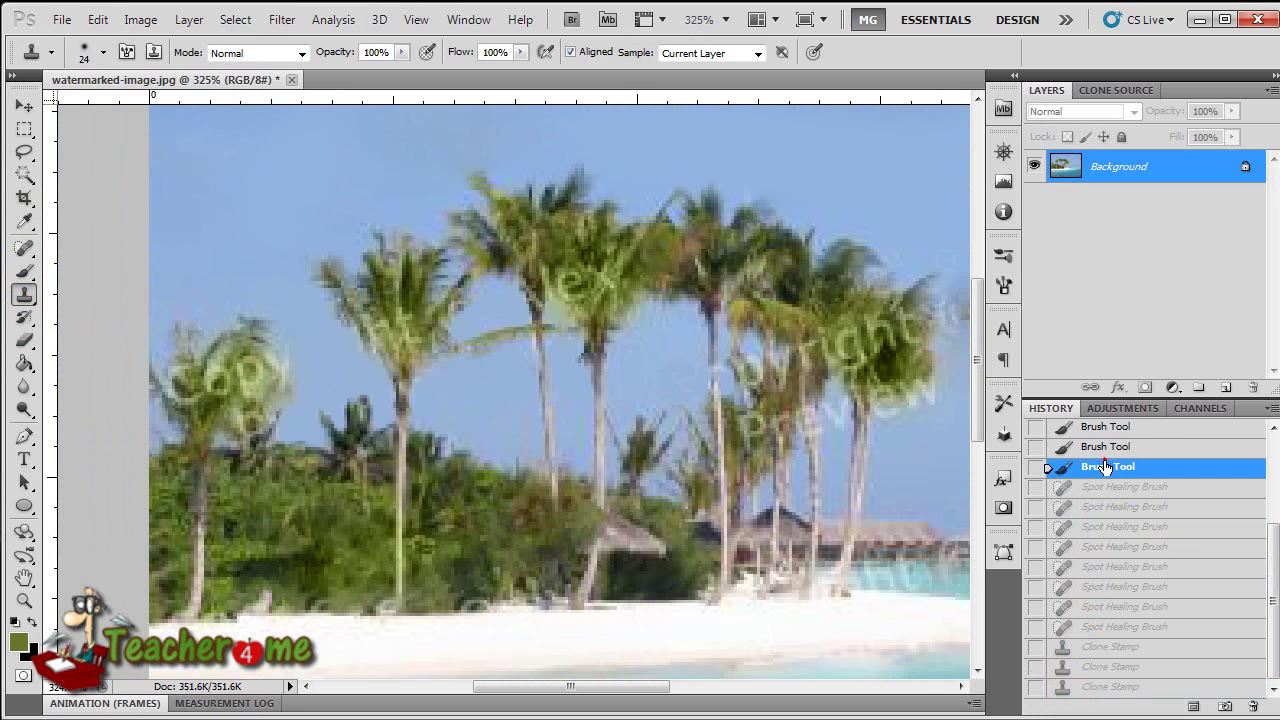
Step: Clone foliage from the second palm's crown over the Copy lettering on the leftmost palm with the 24-pixel Clone Stamp
{"action": "left_click", "coordinate": [190, 393]}
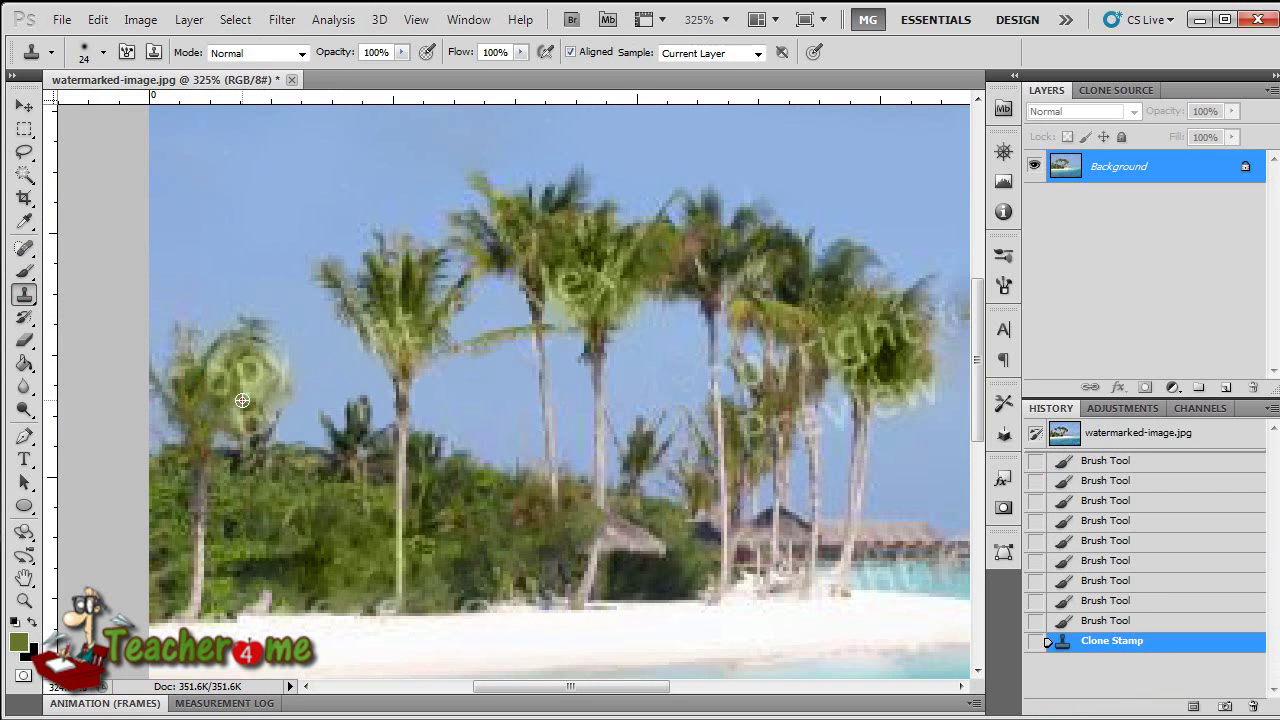
{"action": "left_click", "coordinate": [260, 397]}
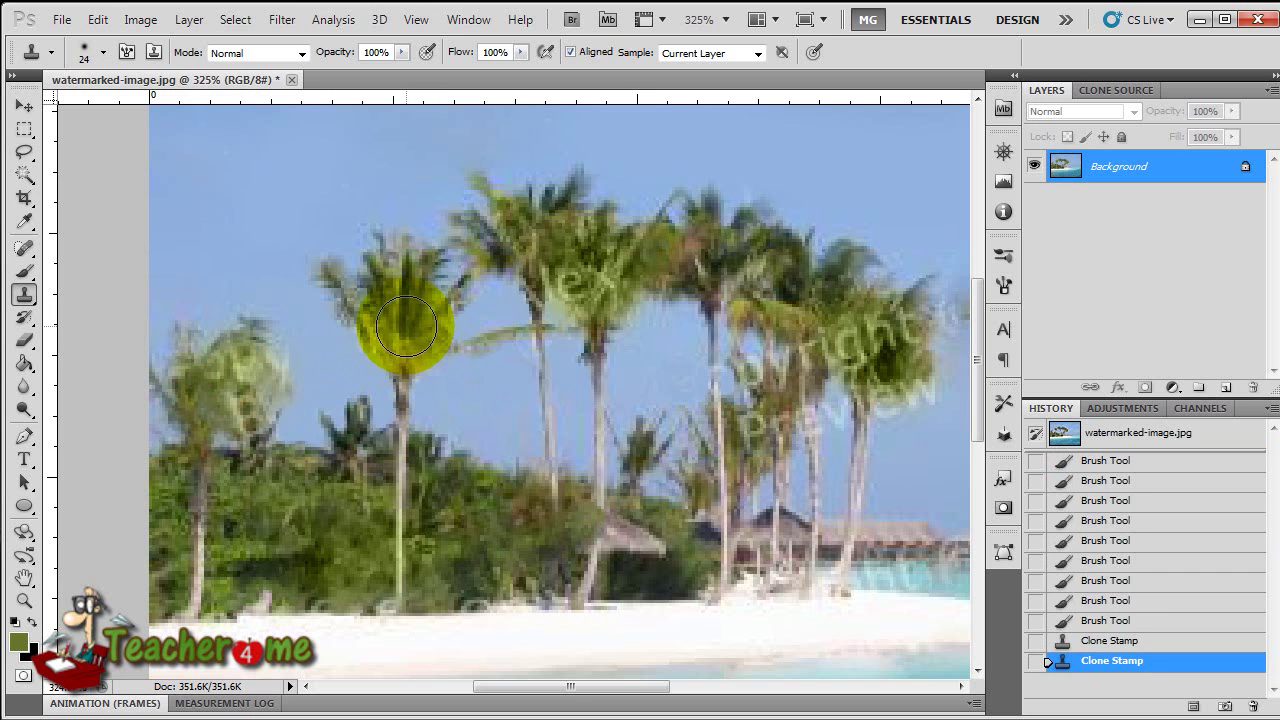
{"action": "left_click", "coordinate": [404, 322]}
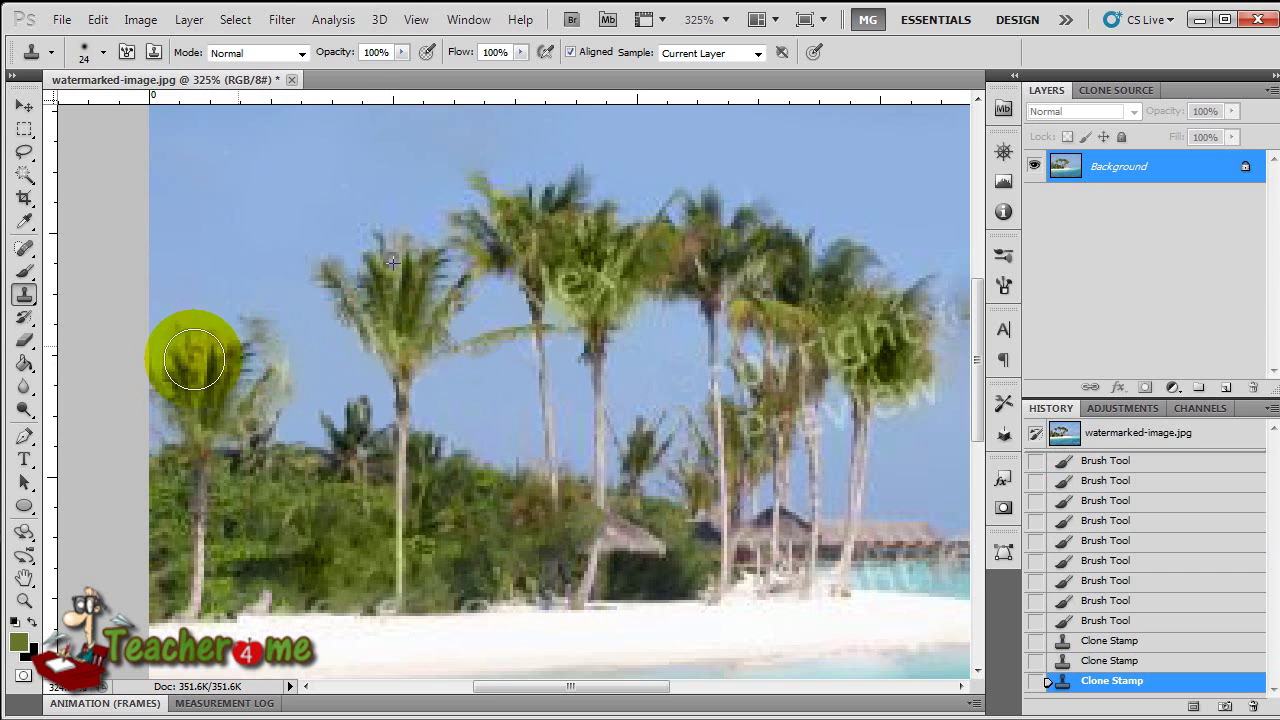
{"action": "left_click_drag", "start_coordinate": [209, 357], "coordinate": [259, 354]}
{"action": "left_click_drag", "start_coordinate": [242, 406], "coordinate": [286, 366]}
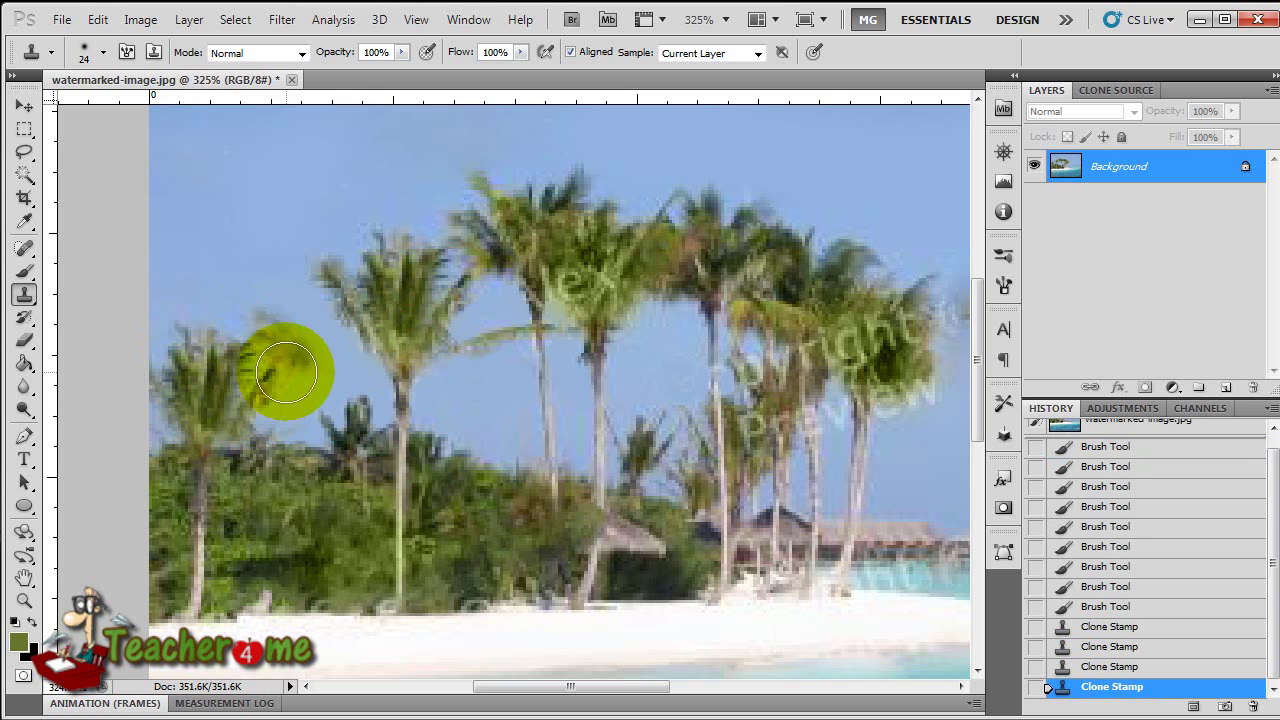
{"action": "mouse_move", "coordinate": [286, 307]}
{"action": "left_mouse_down"}
{"action": "mouse_move", "coordinate": [249, 329]}
{"action": "mouse_move", "coordinate": [274, 381]}
{"action": "left_mouse_up"}
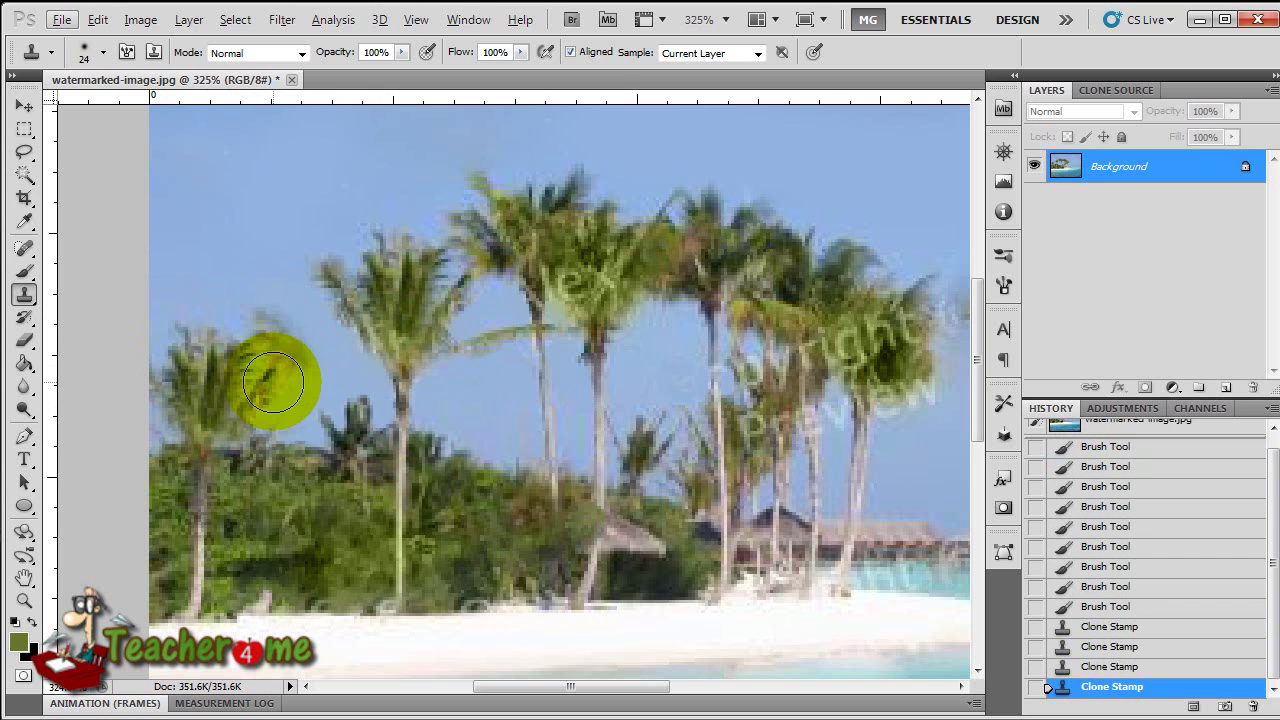
{"action": "key", "text": "b"}
{"action": "key", "text": "alt+v"}
{"action": "left_click", "coordinate": [316, 305]}
{"action": "left_click_drag", "start_coordinate": [286, 329], "coordinate": [294, 346]}
{"action": "key", "text": "ctrl+z"}
{"action": "key", "text": "s"}
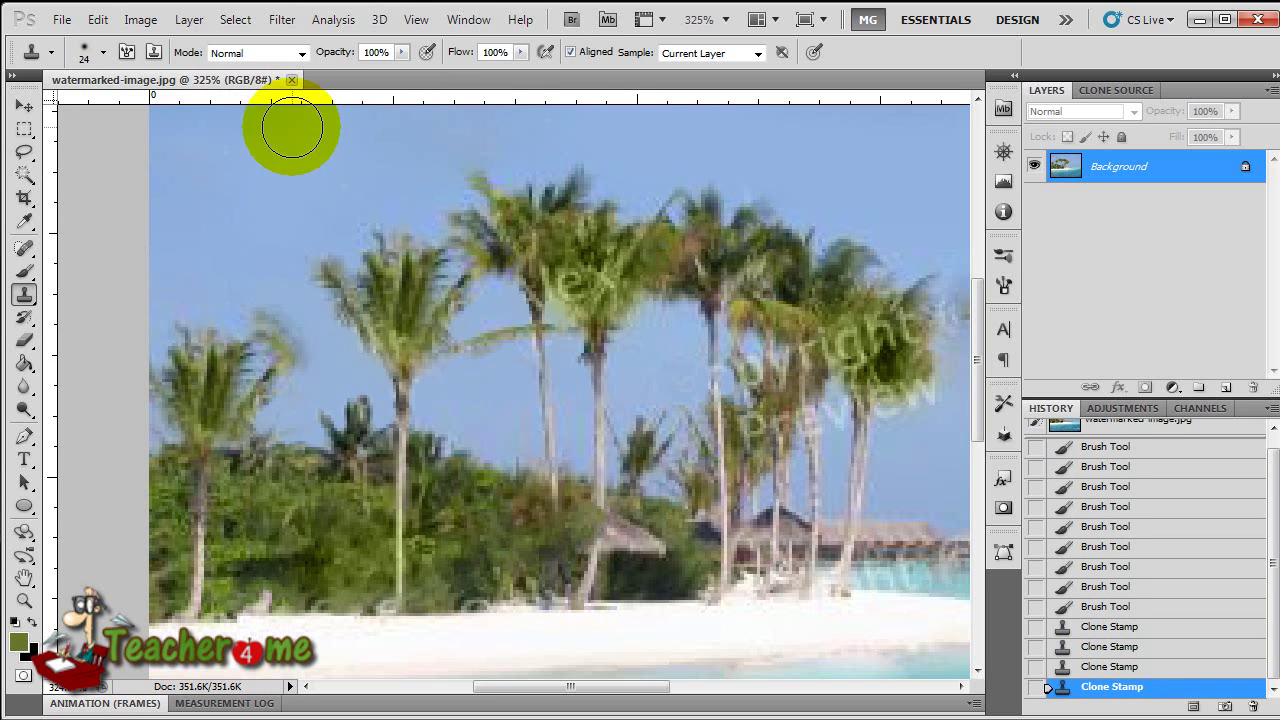
{"action": "left_click", "coordinate": [301, 52]}
{"action": "left_click", "coordinate": [40, 285]}
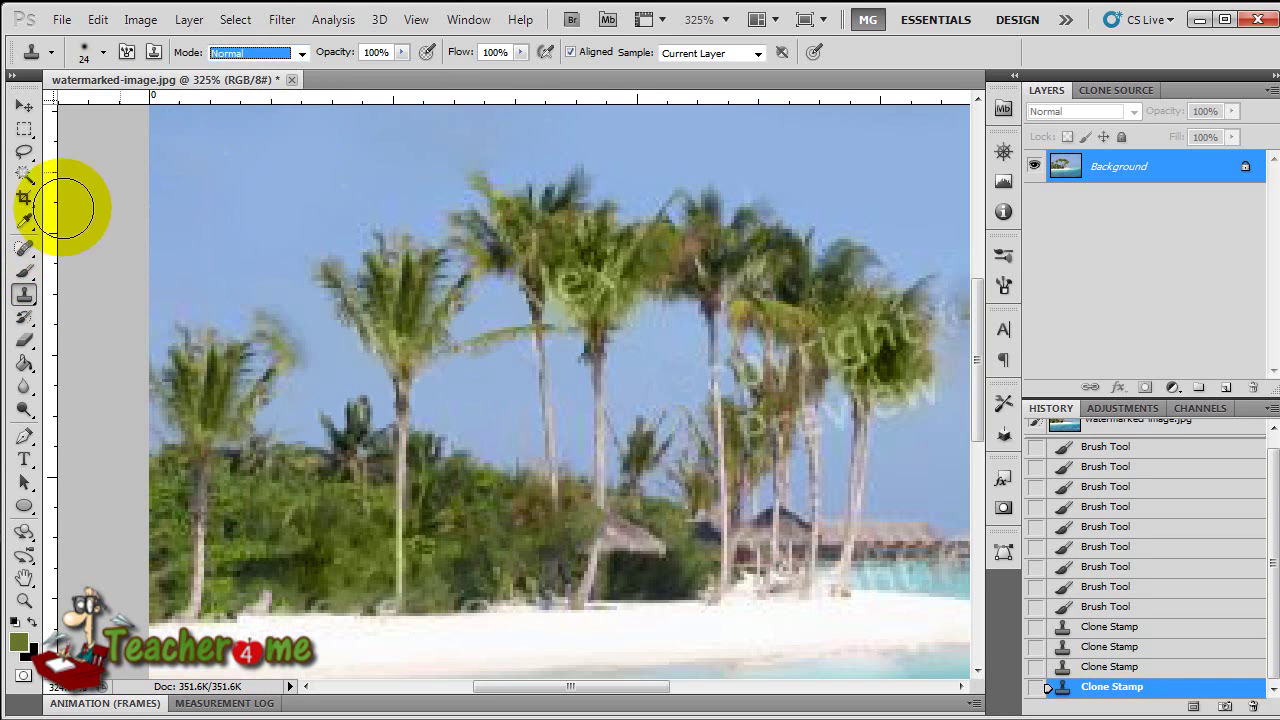
Step: Set the Brush mode to Normal, sample the sky blue and paint over the stray fronds beside the leftmost palm crown
{"action": "left_click", "coordinate": [28, 270]}
{"action": "left_click", "coordinate": [270, 53]}
{"action": "left_click", "coordinate": [248, 75]}
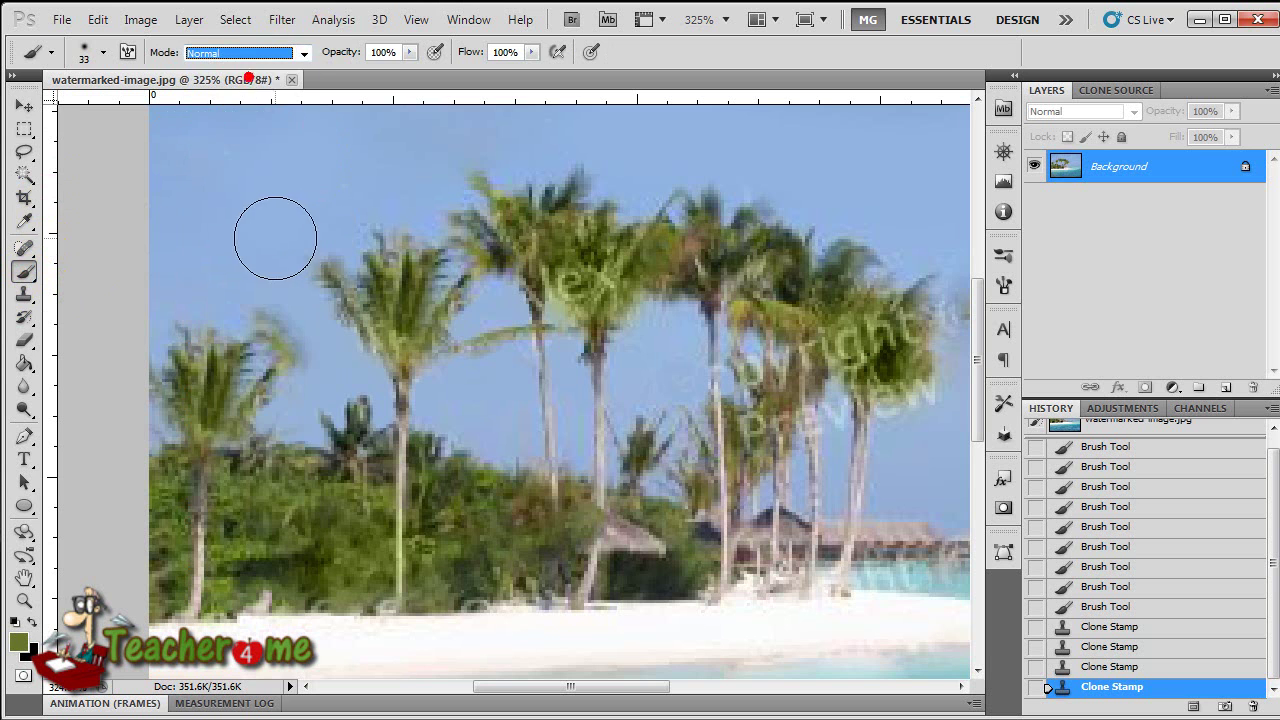
{"action": "left_click", "coordinate": [251, 243]}
{"action": "left_click", "coordinate": [251, 243], "text": "alt"}
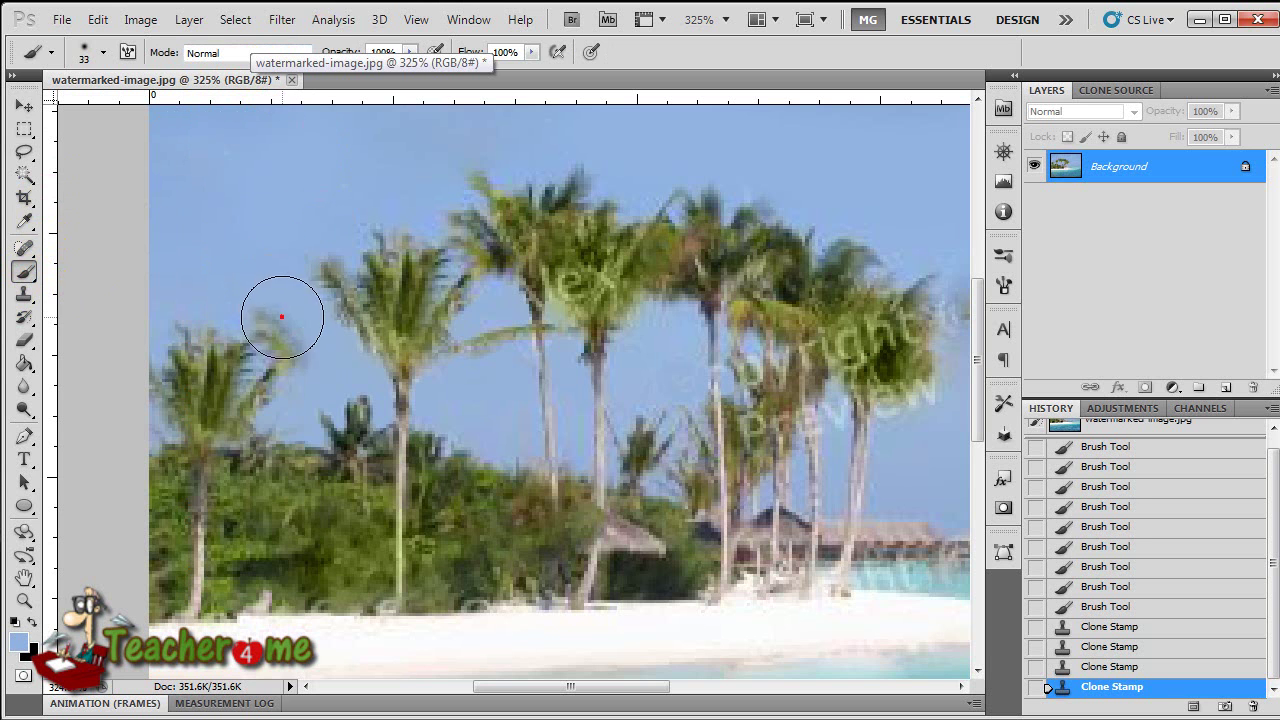
{"action": "left_click", "coordinate": [283, 316]}
{"action": "left_click_drag", "start_coordinate": [498, 364], "coordinate": [28, 318]}
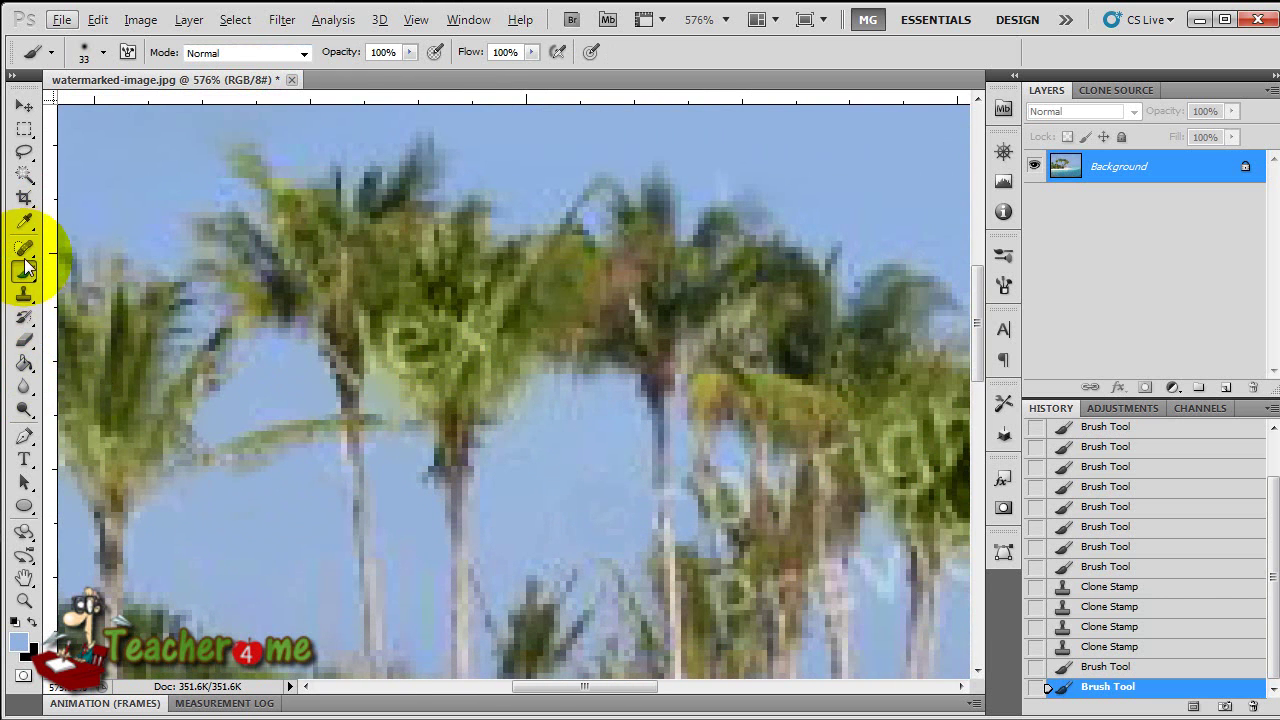
Step: Clone clean foliage over the watermark letters on the middle and rightmost palm crowns with the 24-pixel Clone Stamp
{"action": "left_click", "coordinate": [24, 293]}
{"action": "left_click_drag", "start_coordinate": [401, 331], "coordinate": [457, 323]}
{"action": "left_click_drag", "start_coordinate": [448, 530], "coordinate": [697, 457]}
{"action": "mouse_move", "coordinate": [662, 347]}
{"action": "left_mouse_down"}
{"action": "mouse_move", "coordinate": [698, 373]}
{"action": "mouse_move", "coordinate": [654, 405]}
{"action": "mouse_move", "coordinate": [691, 477]}
{"action": "mouse_move", "coordinate": [595, 525]}
{"action": "mouse_move", "coordinate": [411, 546]}
{"action": "left_mouse_up"}
{"action": "left_click_drag", "start_coordinate": [166, 443], "coordinate": [241, 351]}
{"action": "left_click_drag", "start_coordinate": [306, 271], "coordinate": [378, 244]}
{"action": "scroll", "coordinate": [352, 334], "scroll_direction": "up", "scroll_amount": 2}
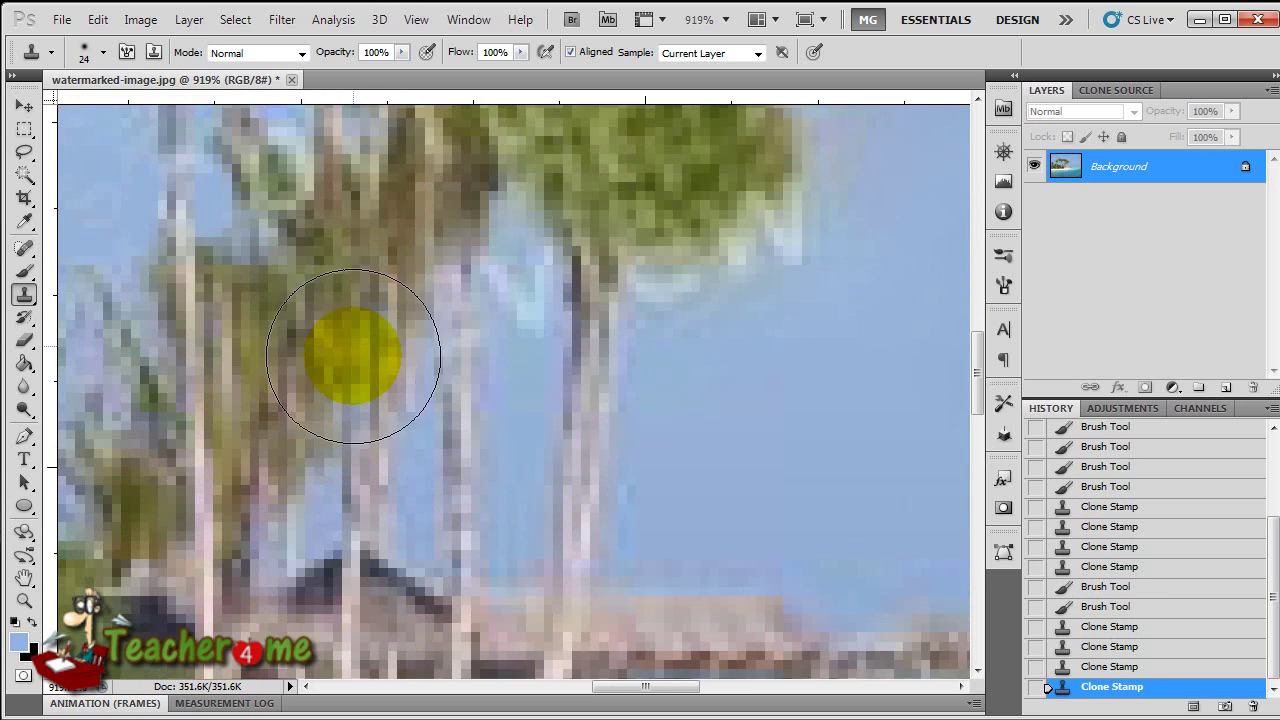
Step: Paint sky blue over the watermark traces beneath and beside the rightmost palm crown with a 12-pixel Brush
{"action": "mouse_move", "coordinate": [630, 275]}
{"action": "left_mouse_down"}
{"action": "mouse_move", "coordinate": [686, 434]}
{"action": "mouse_move", "coordinate": [789, 429]}
{"action": "mouse_move", "coordinate": [768, 424]}
{"action": "left_mouse_up"}
{"action": "key", "text": "b"}
{"action": "left_click_drag", "start_coordinate": [703, 371], "coordinate": [643, 371]}
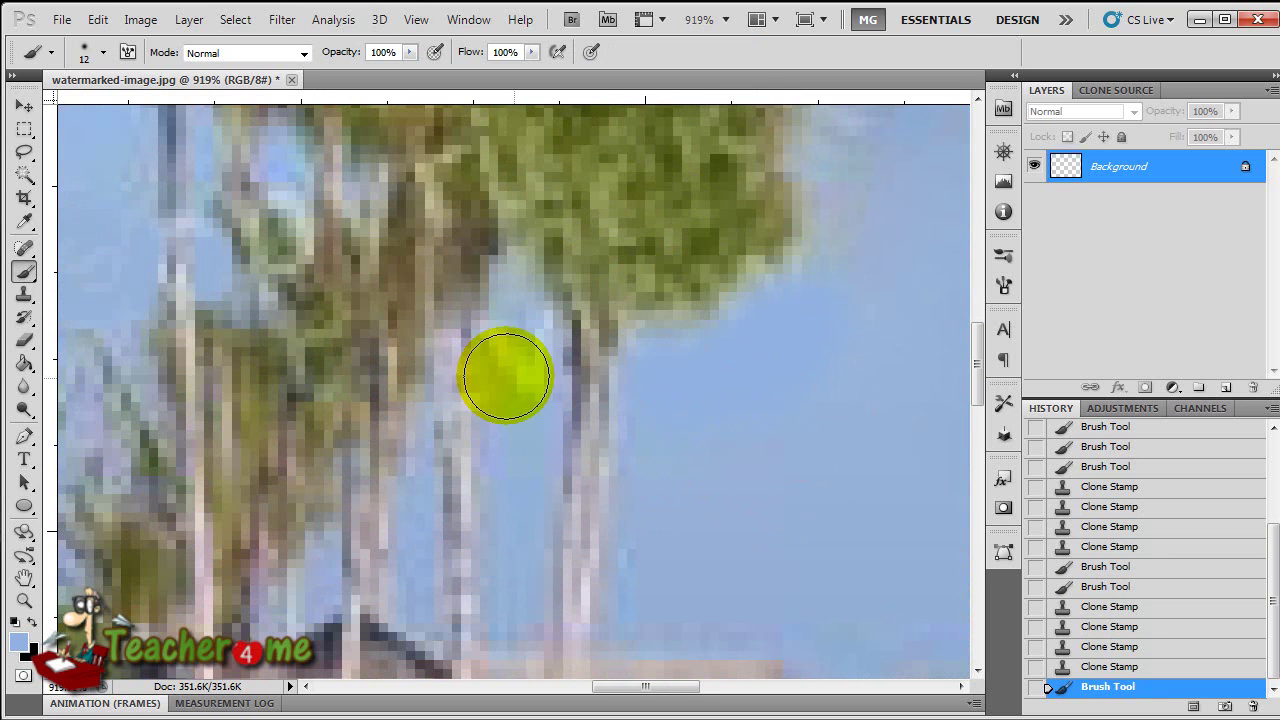
Step: Sample the sky blue and paint over the Alex lettering above the pier huts with the 12-pixel Brush
{"action": "scroll", "coordinate": [900, 358], "scroll_direction": "up", "scroll_amount": 3}
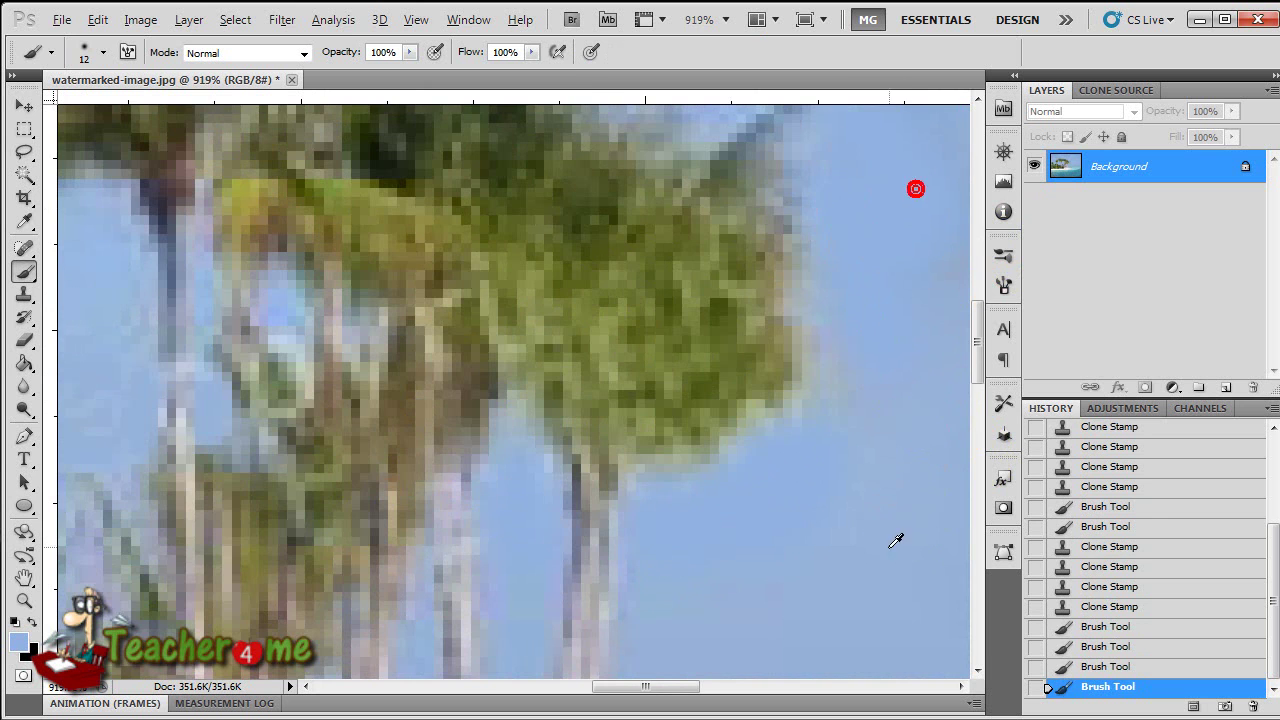
{"action": "scroll", "coordinate": [651, 491], "scroll_direction": "down", "scroll_amount": 10}
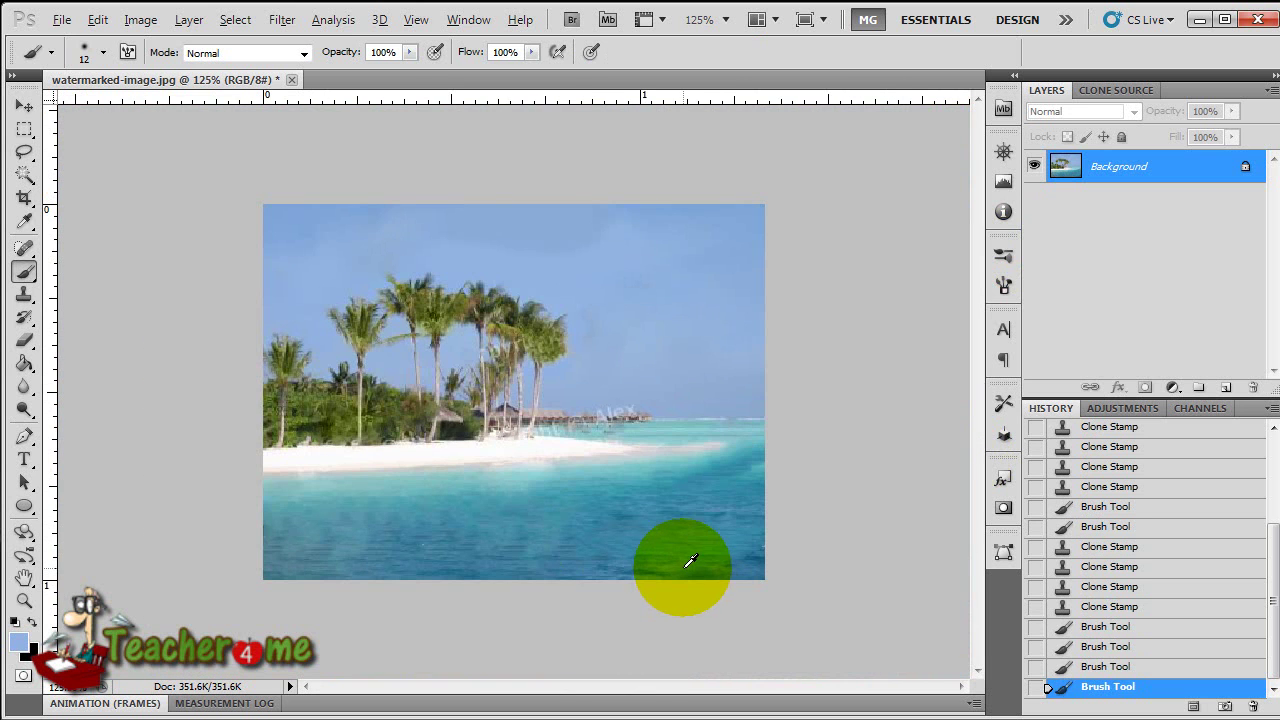
{"action": "scroll", "coordinate": [690, 558], "scroll_direction": "up", "scroll_amount": 10}
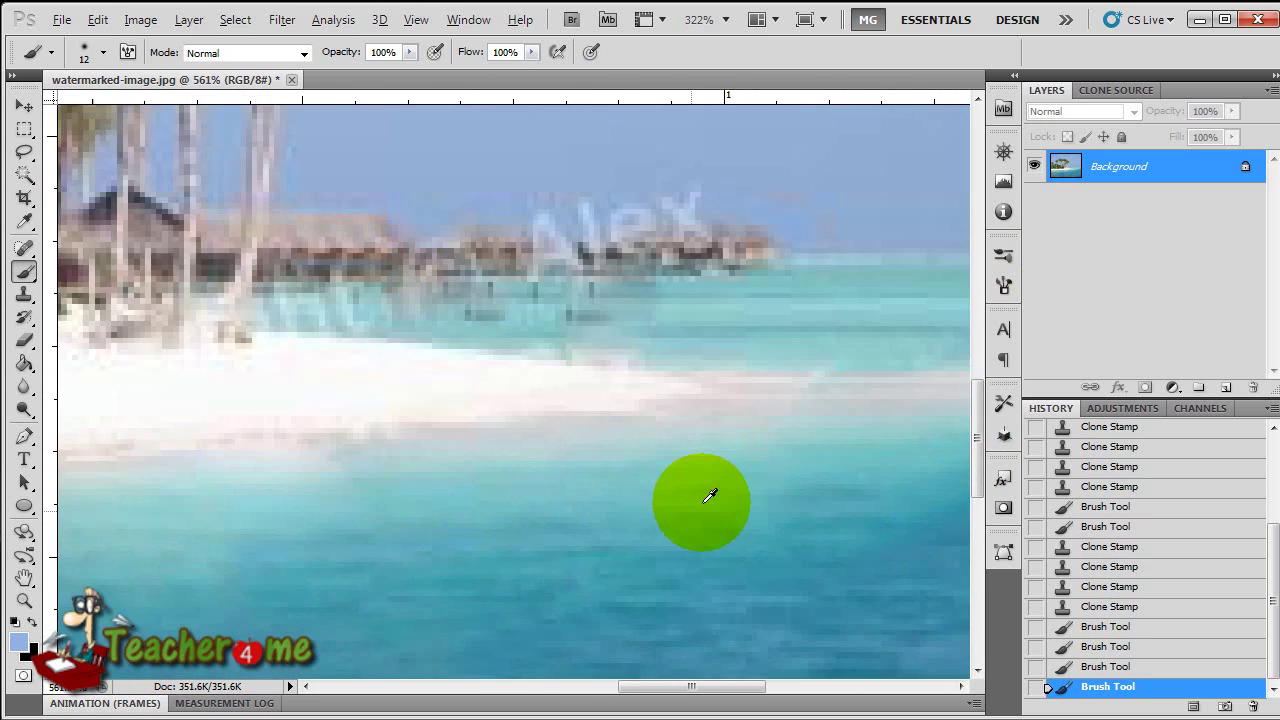
{"action": "scroll", "coordinate": [673, 495], "scroll_direction": "up", "scroll_amount": 3}
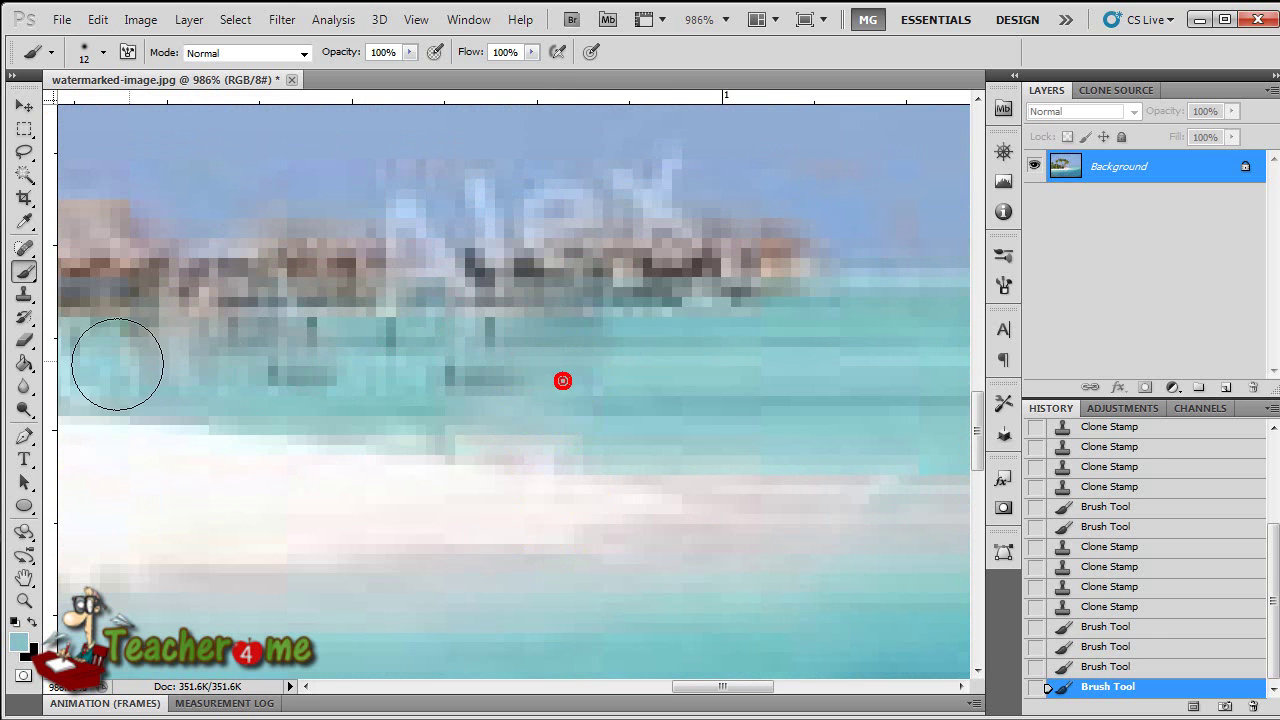
{"action": "left_click_drag", "start_coordinate": [606, 194], "coordinate": [605, 175]}
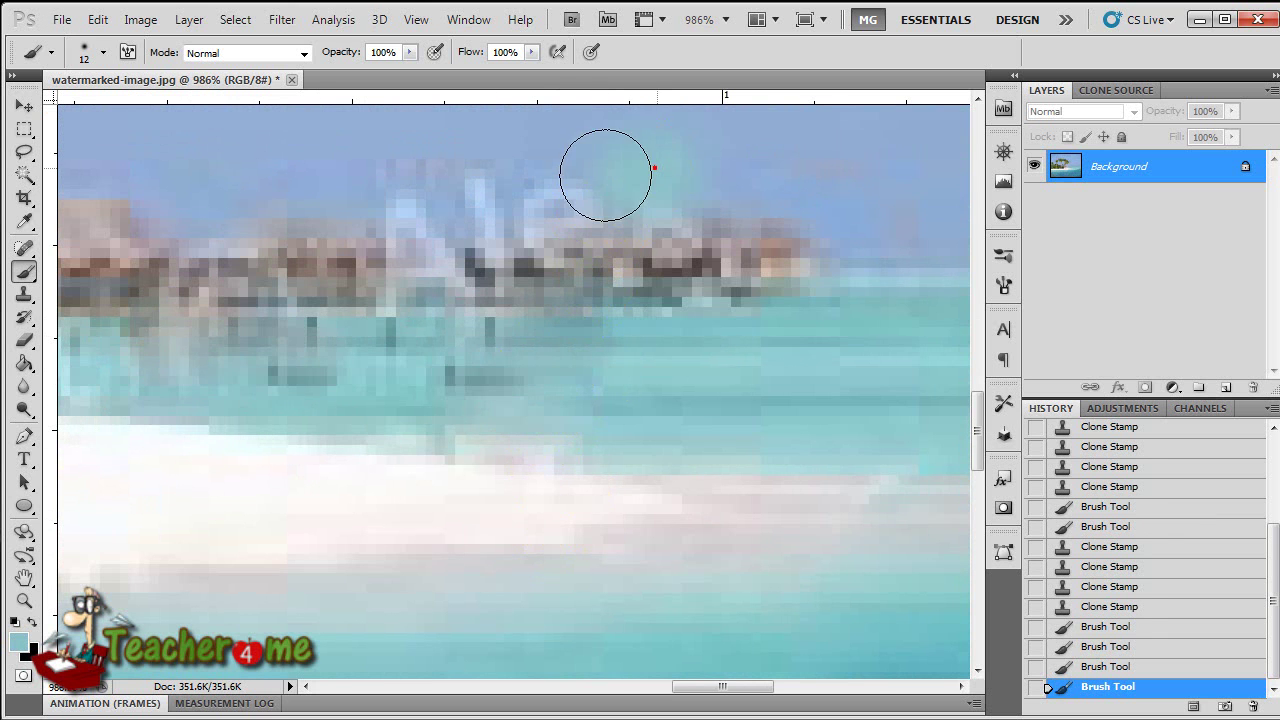
{"action": "key", "text": "ctrl+z"}
{"action": "left_click", "coordinate": [739, 144], "text": "alt"}
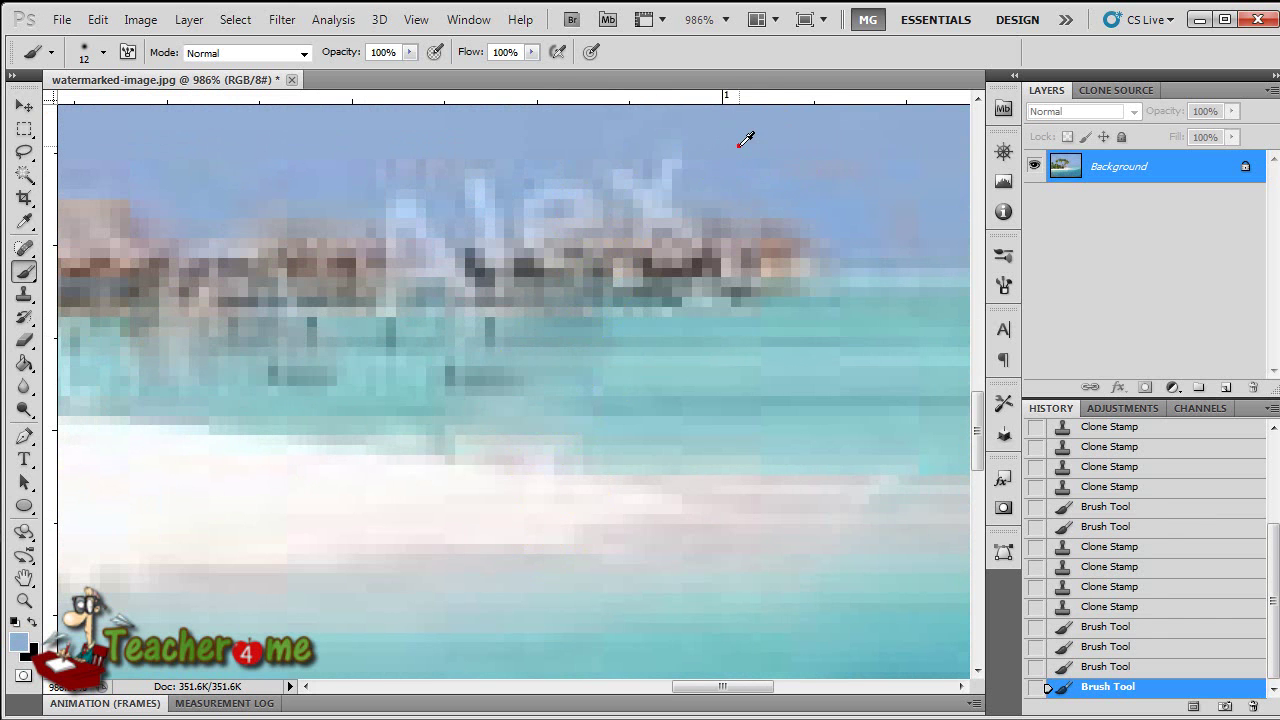
{"action": "left_click", "coordinate": [671, 163]}
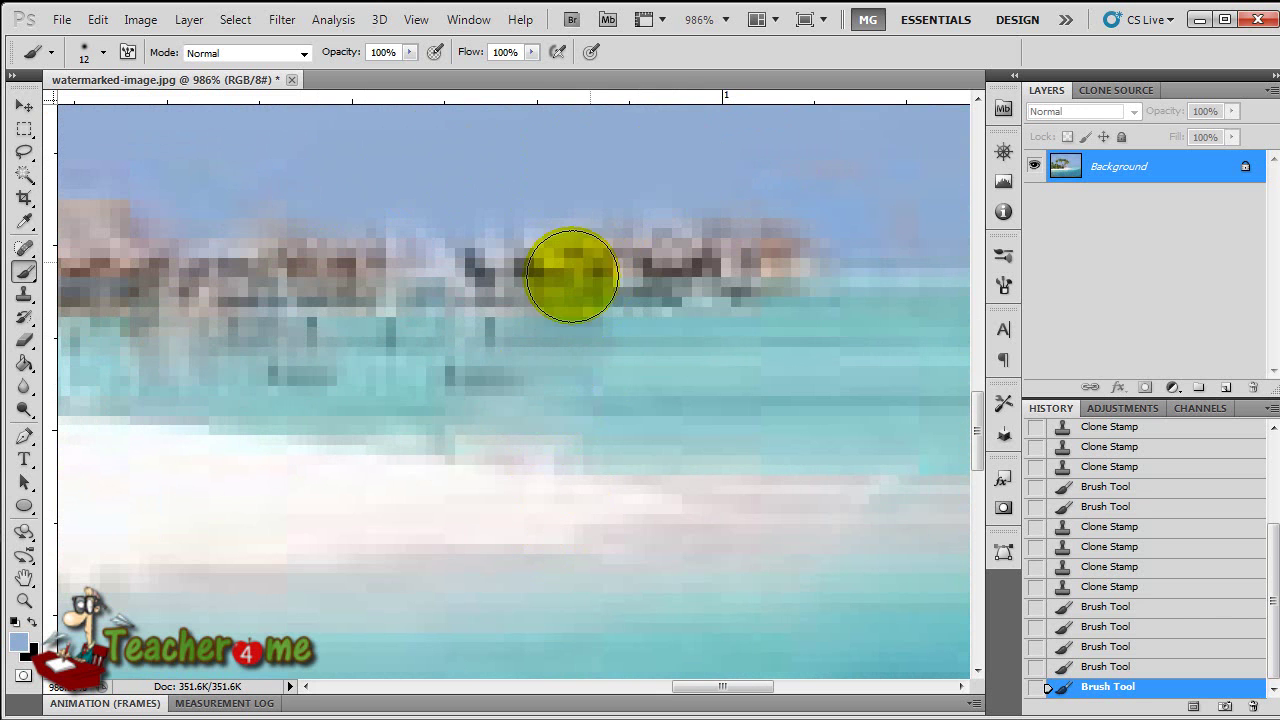
Step: Set the Brush mode to Color, sample the turquoise water and tint the discoloured water beneath the pier huts
{"action": "scroll", "coordinate": [322, 430], "scroll_direction": "down", "scroll_amount": 3}
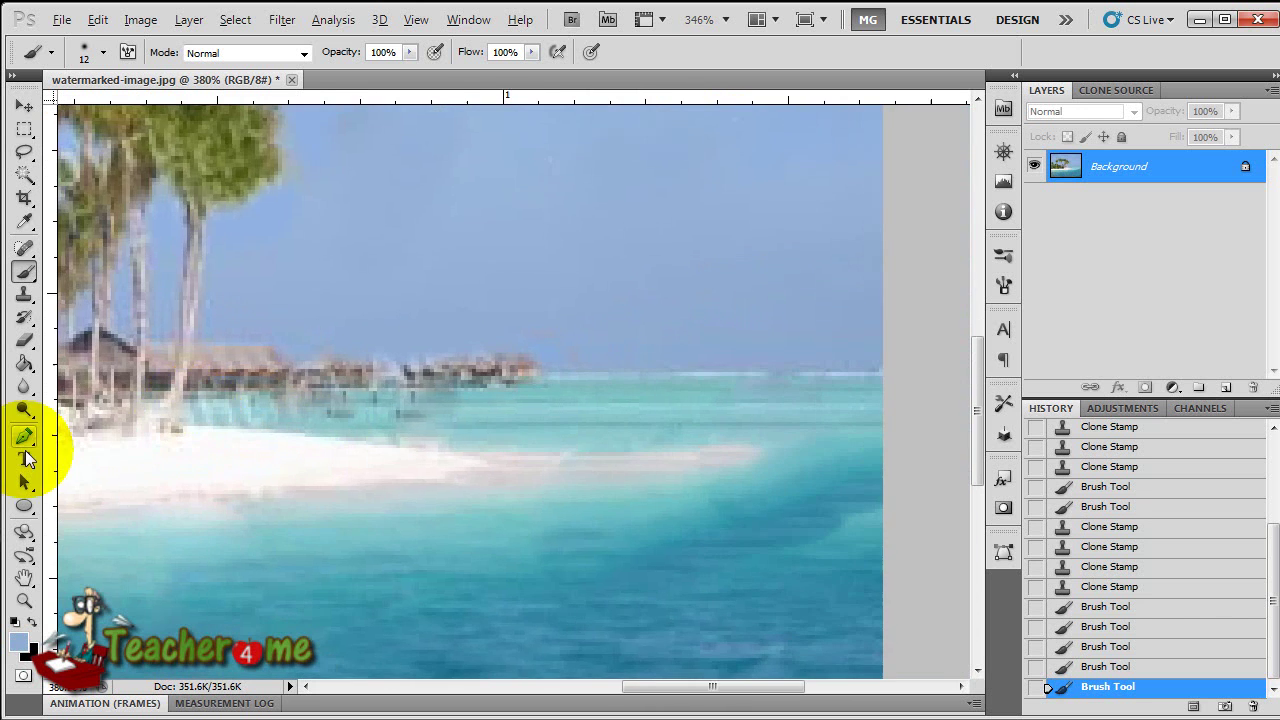
{"action": "scroll", "coordinate": [177, 420], "scroll_direction": "up", "scroll_amount": 3}
{"action": "scroll", "coordinate": [523, 508], "scroll_direction": "left", "scroll_amount": 4}
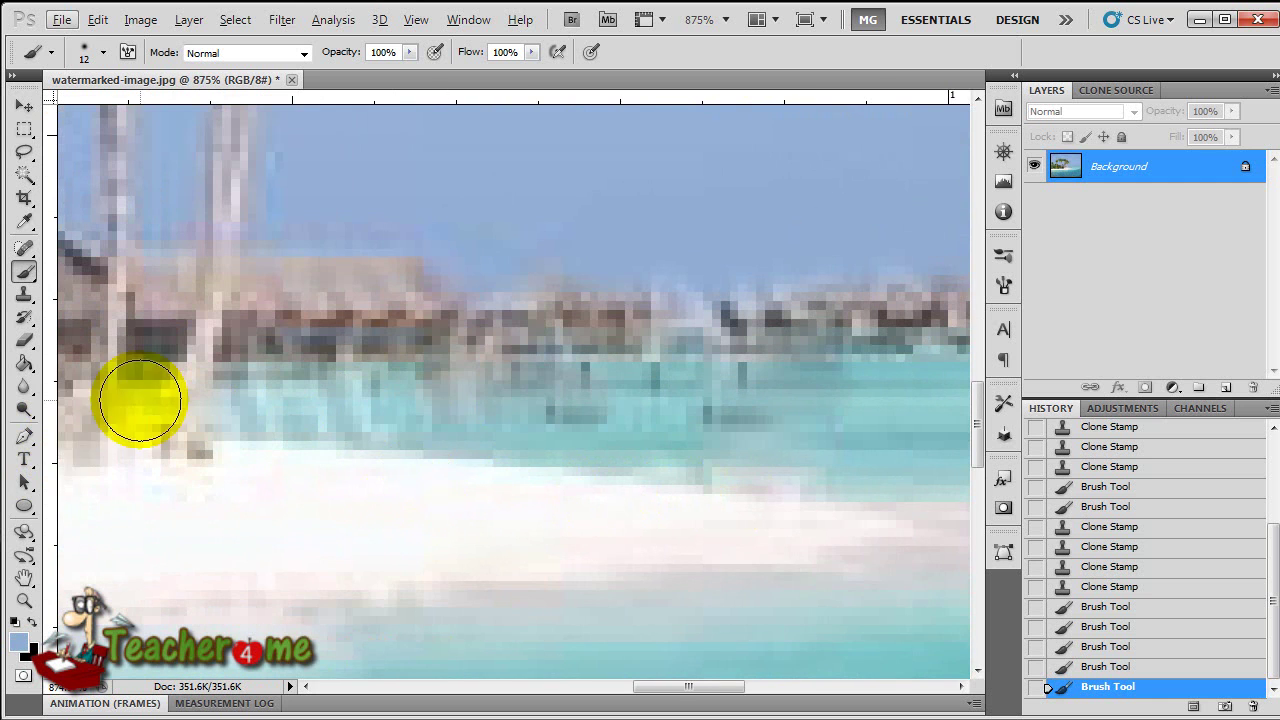
{"action": "left_click", "coordinate": [287, 55]}
{"action": "left_click", "coordinate": [234, 584]}
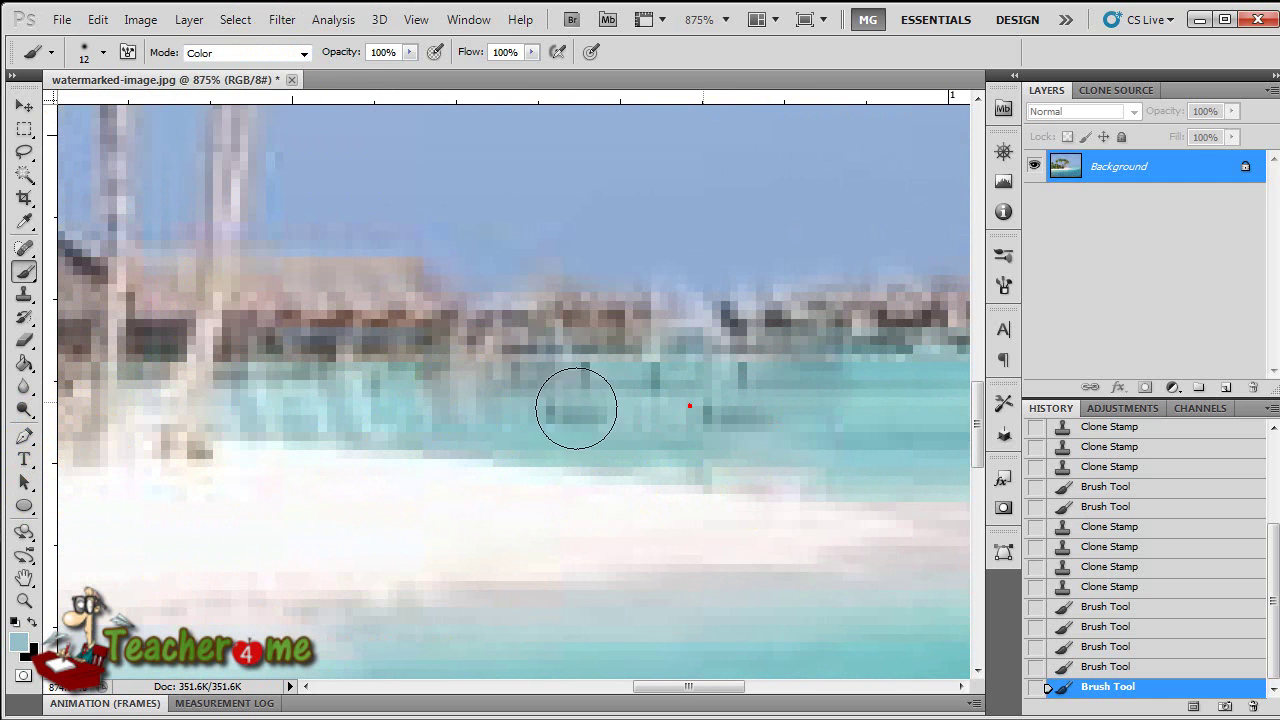
{"action": "scroll", "coordinate": [473, 436], "scroll_direction": "down", "scroll_amount": 5}
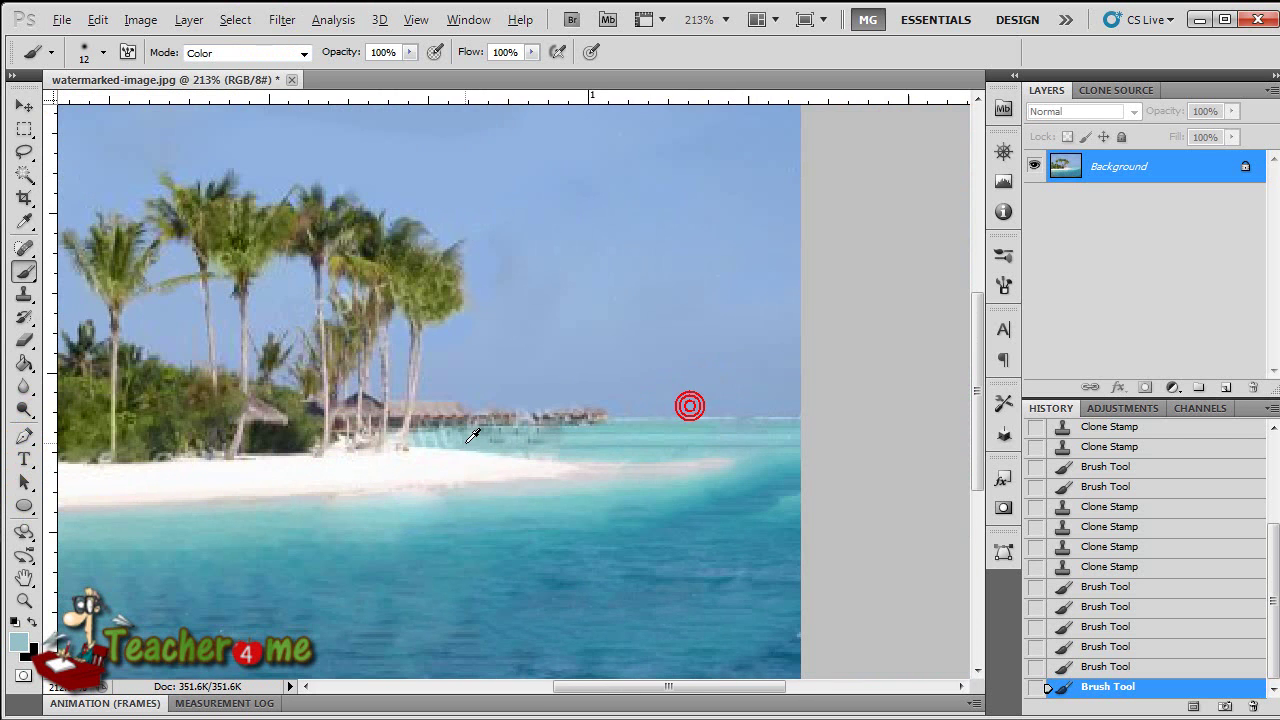
{"action": "scroll", "coordinate": [425, 441], "scroll_direction": "up", "scroll_amount": 3}
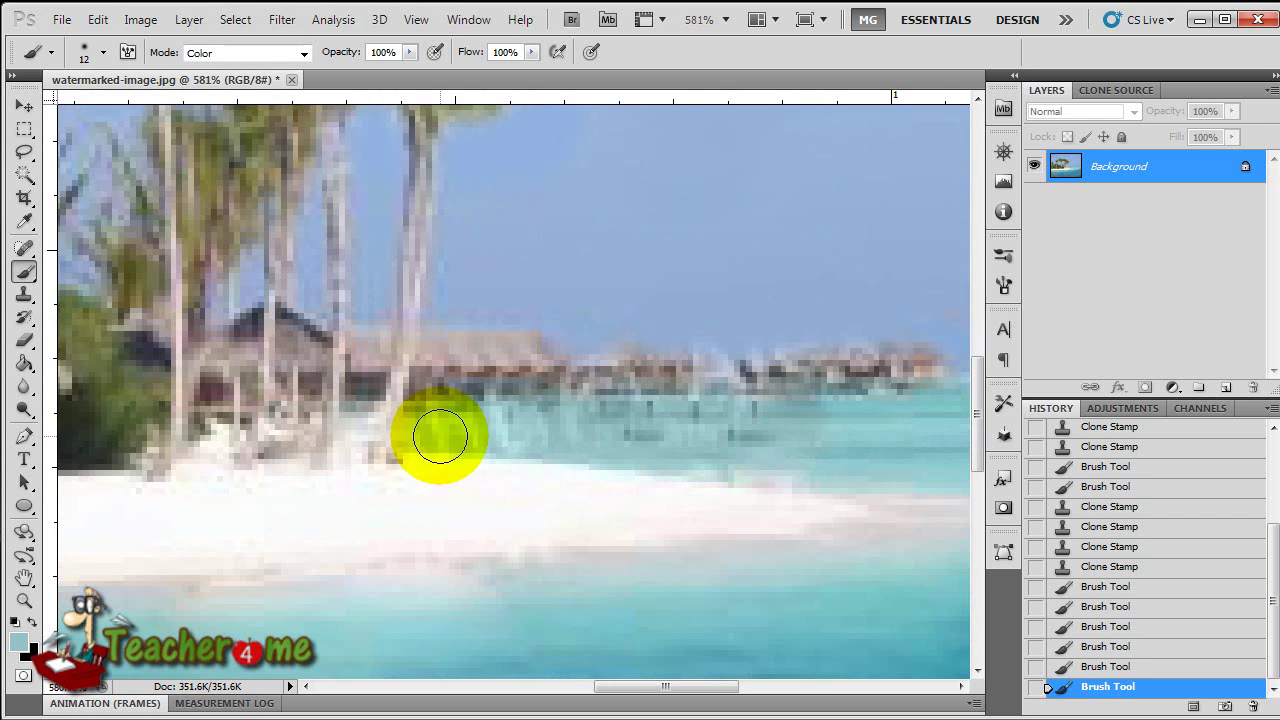
{"action": "scroll", "coordinate": [495, 440], "scroll_direction": "up", "scroll_amount": 6}
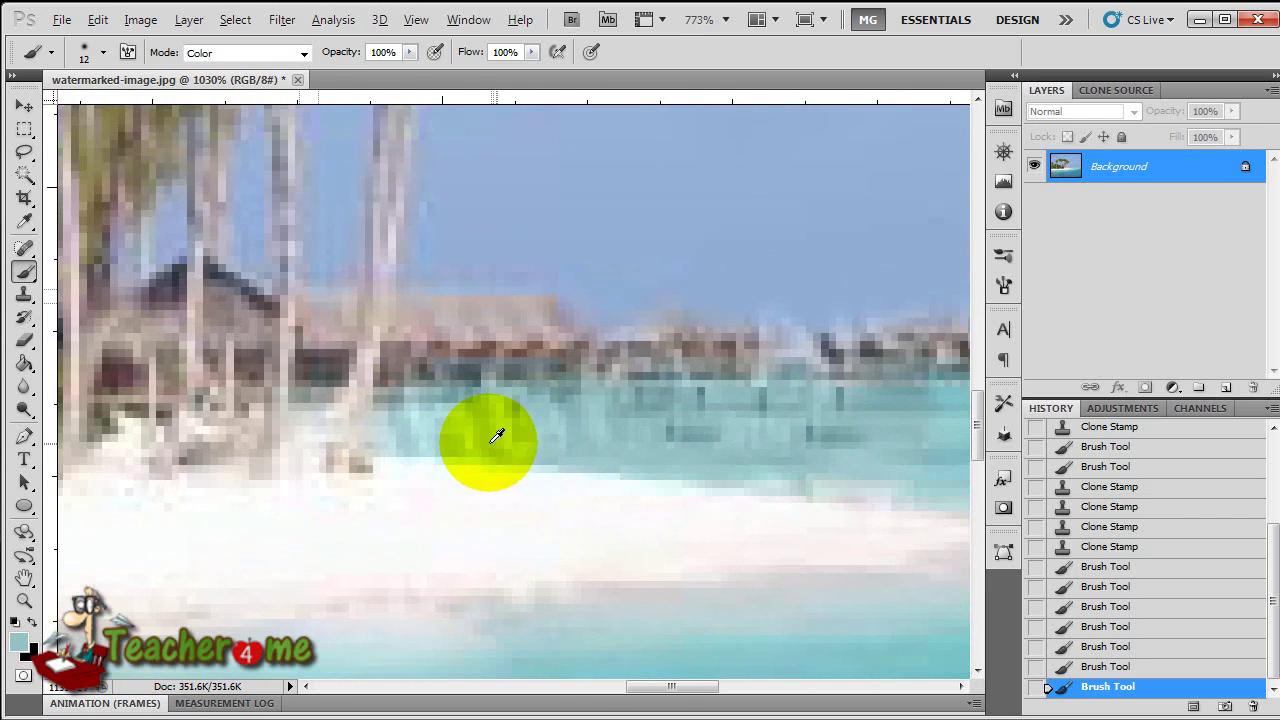
Step: Set the Brush to Normal mode and 3 pixels, and paint turquoise over the letter traces in the water beside the rightmost palm trunk
{"action": "left_click", "coordinate": [282, 53]}
{"action": "left_click", "coordinate": [253, 68]}
{"action": "key", "text": "bracketleft"}
{"action": "key", "text": "bracketleft"}
{"action": "key", "text": "bracketleft"}
{"action": "key", "text": "bracketleft"}
{"action": "key", "text": "bracketleft"}
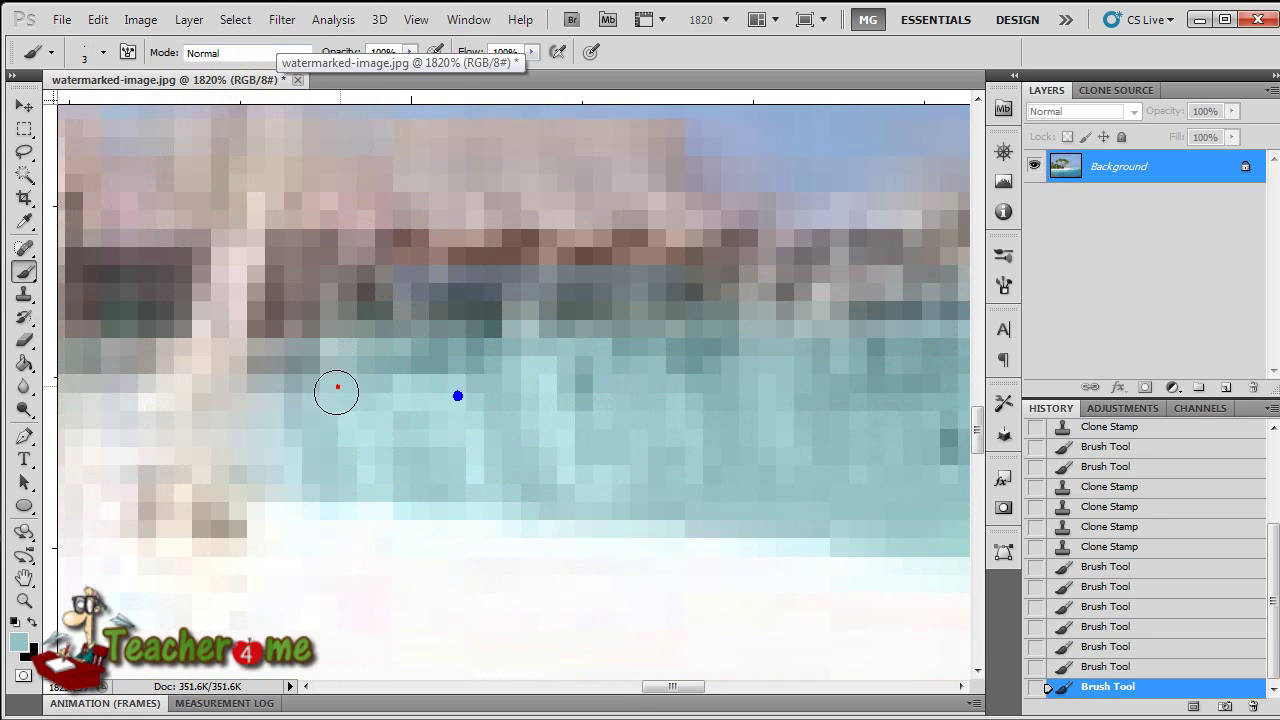
{"action": "scroll", "coordinate": [542, 506], "scroll_direction": "down", "scroll_amount": 8}
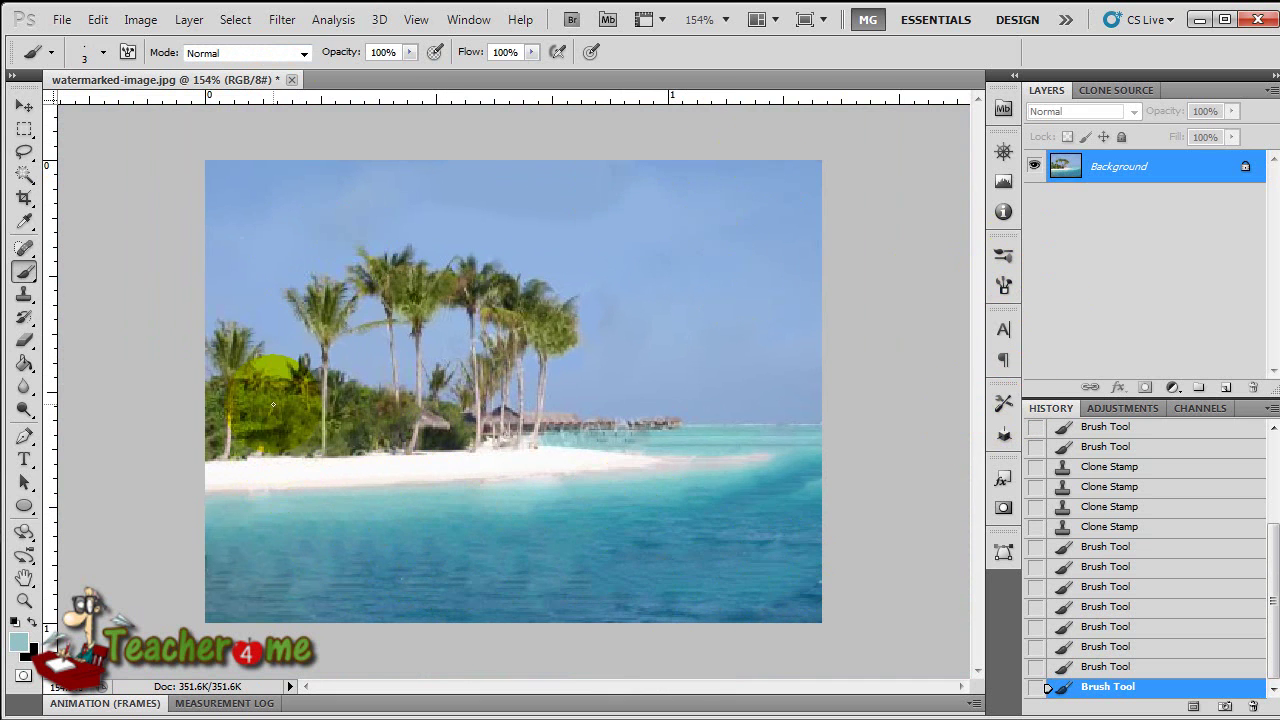
Step: Close the beach image and view the next sample photo in Windows Photo Viewer, closing the viewer when done
{"action": "left_click", "coordinate": [292, 80]}
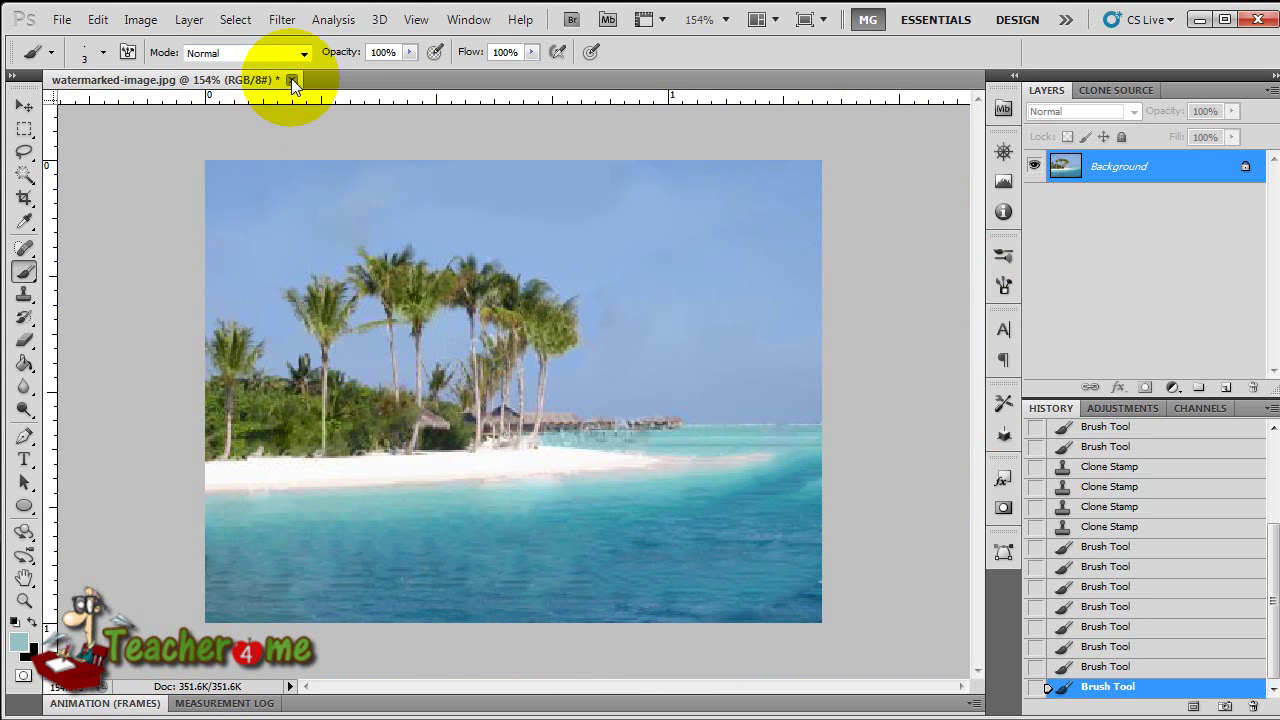
{"action": "left_click", "coordinate": [634, 310]}
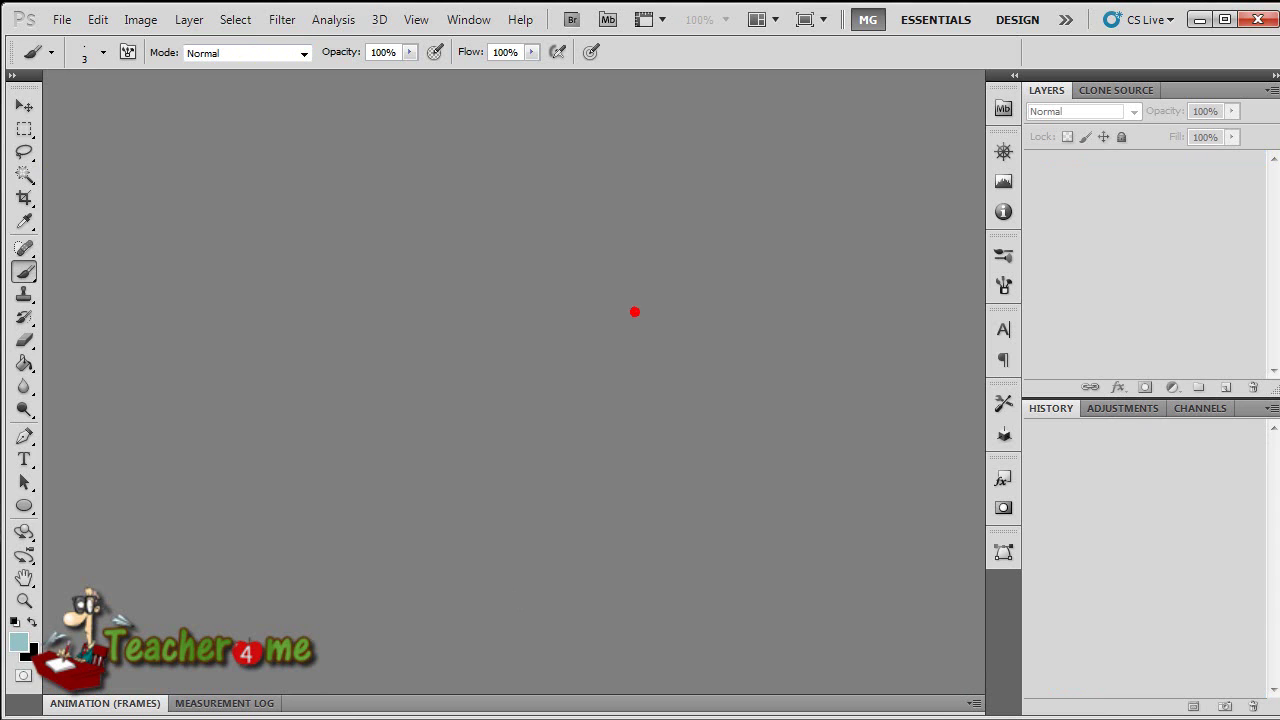
{"action": "key", "text": "alt+Tab"}
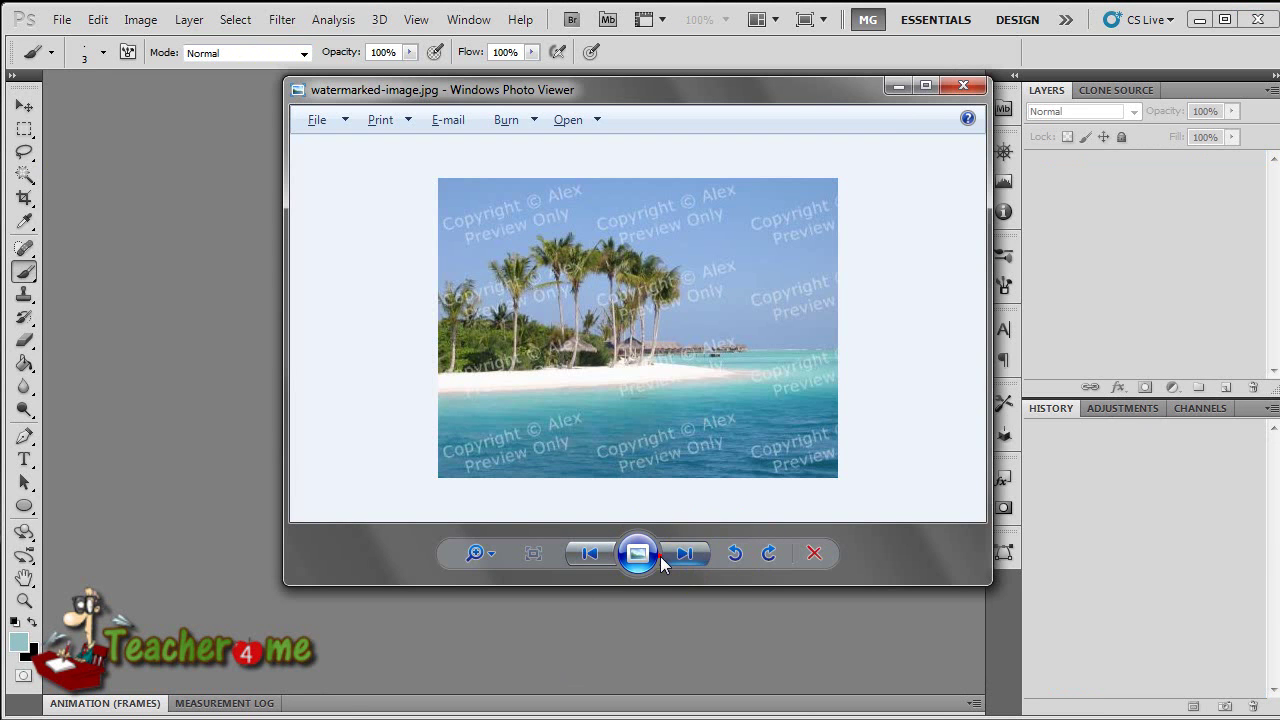
{"action": "left_click", "coordinate": [686, 553]}
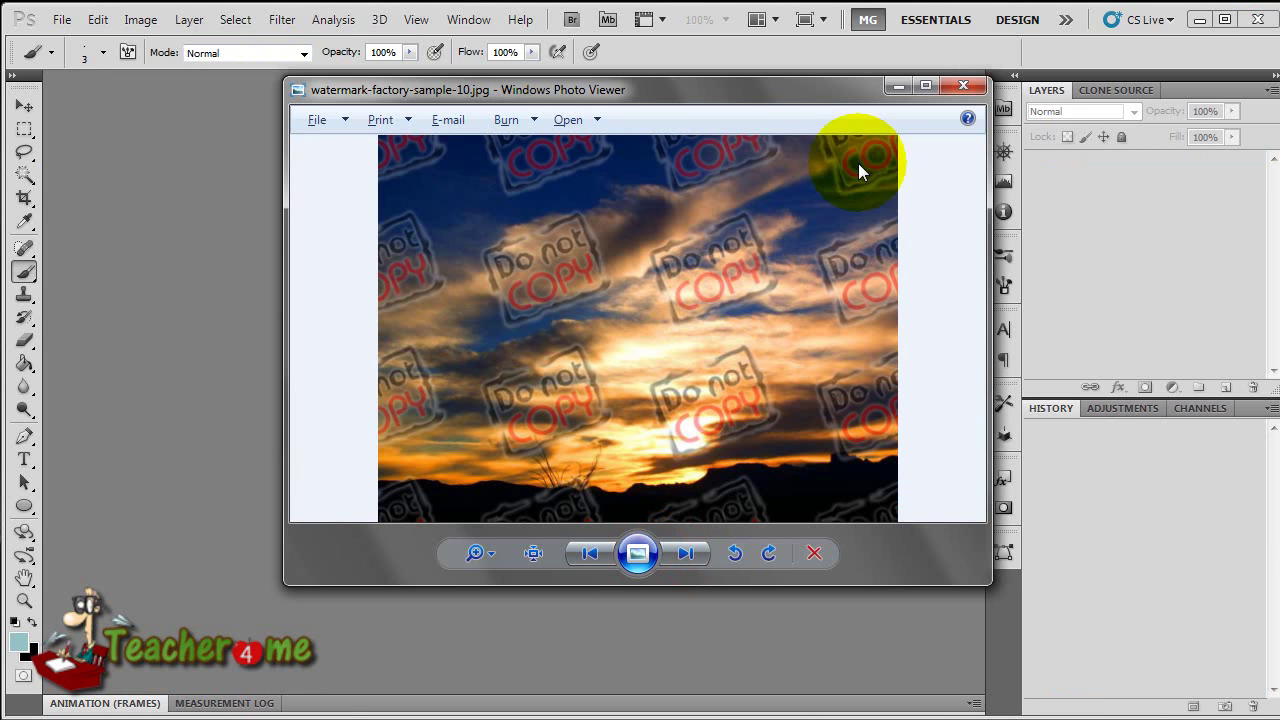
{"action": "left_click", "coordinate": [963, 90]}
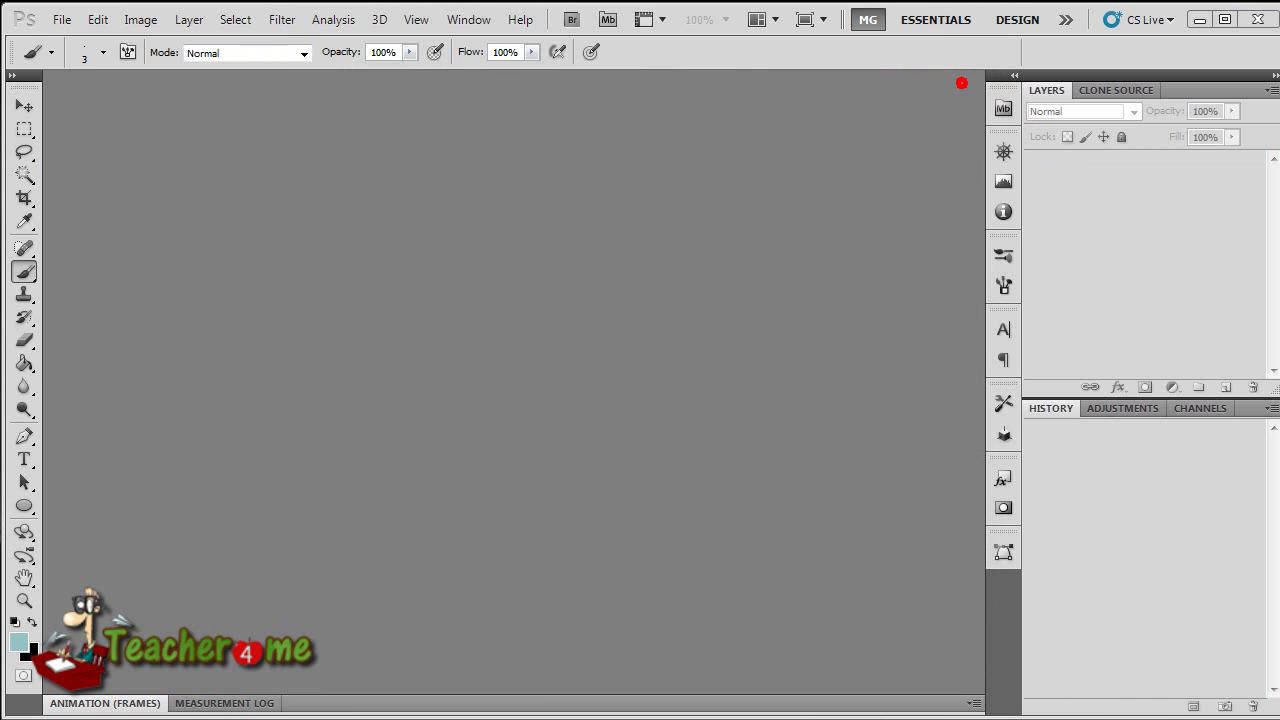
Step: Switch to the sample image folder and open watermark-factory-sample-10.jpg in Photoshop
{"action": "key", "text": "alt+Tab"}
{"action": "left_click_drag", "start_coordinate": [554, 377], "coordinate": [165, 448]}
{"action": "scroll", "coordinate": [524, 450], "scroll_direction": "up", "scroll_amount": 3}
{"action": "scroll", "coordinate": [524, 450], "scroll_direction": "down", "scroll_amount": 1}
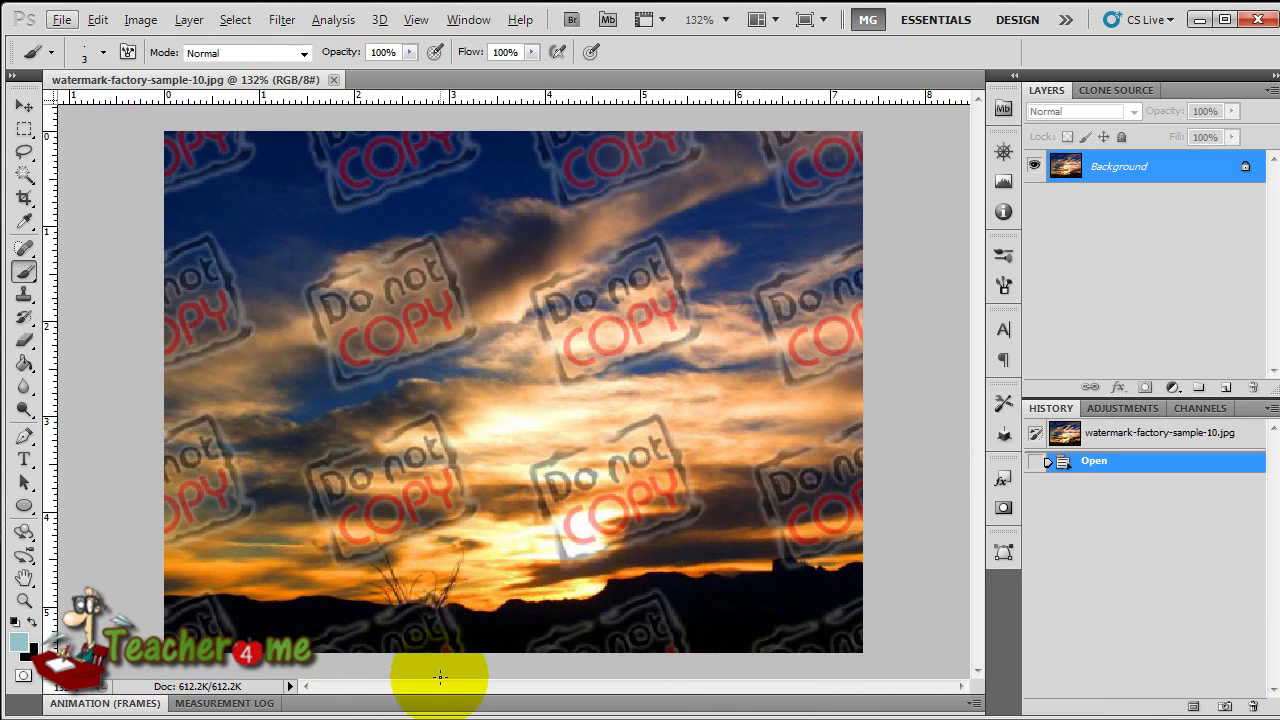
Step: Sample the black of the foreground hills and paint over the stamp watermarks on them with a 62-pixel Brush
{"action": "left_click", "coordinate": [258, 625], "text": "alt"}
{"action": "left_click_drag", "start_coordinate": [258, 625], "coordinate": [297, 625]}
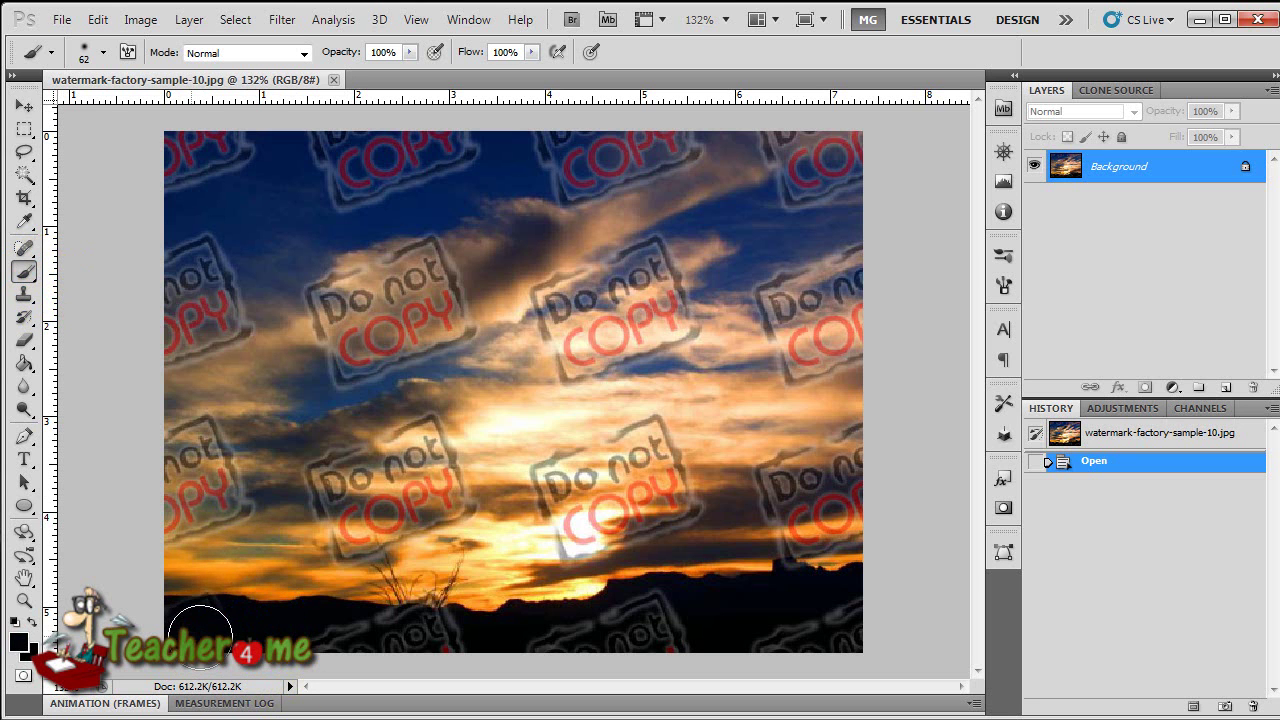
{"action": "mouse_move", "coordinate": [385, 640]}
{"action": "left_mouse_down"}
{"action": "mouse_move", "coordinate": [849, 628]}
{"action": "mouse_move", "coordinate": [780, 651]}
{"action": "mouse_move", "coordinate": [529, 643]}
{"action": "mouse_move", "coordinate": [577, 643]}
{"action": "mouse_move", "coordinate": [663, 684]}
{"action": "mouse_move", "coordinate": [740, 625]}
{"action": "left_mouse_up"}
Step: Set the Brush to 100% hardness and 24 pixels, and paint black over the watermark traces along the right part of the ridge
{"action": "right_click", "coordinate": [701, 616]}
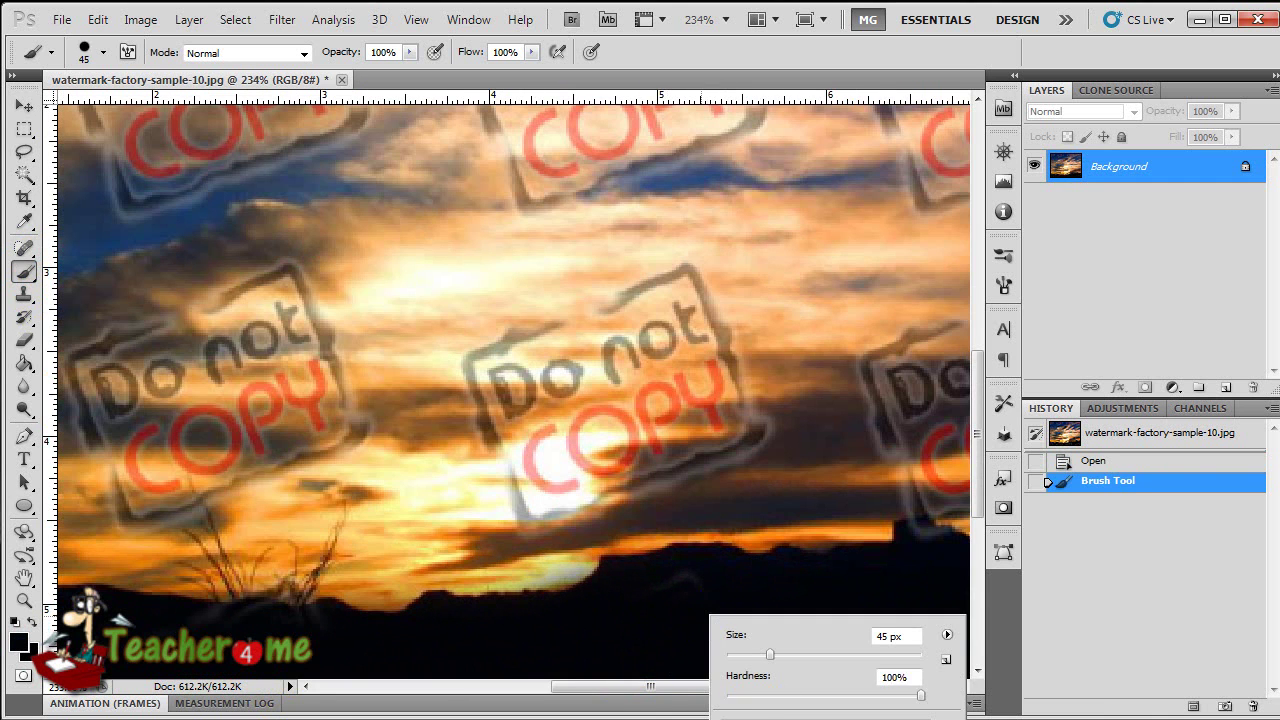
{"action": "left_click_drag", "start_coordinate": [686, 600], "coordinate": [714, 613]}
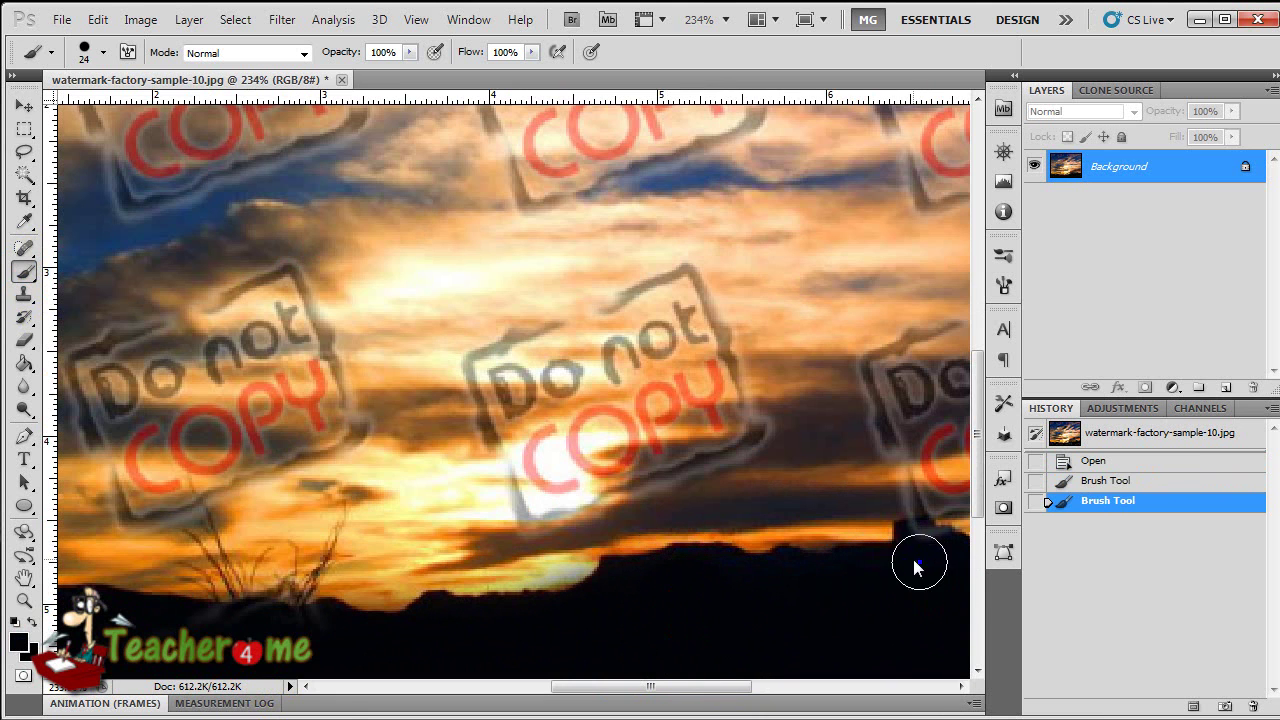
{"action": "left_click_drag", "start_coordinate": [915, 549], "coordinate": [931, 551]}
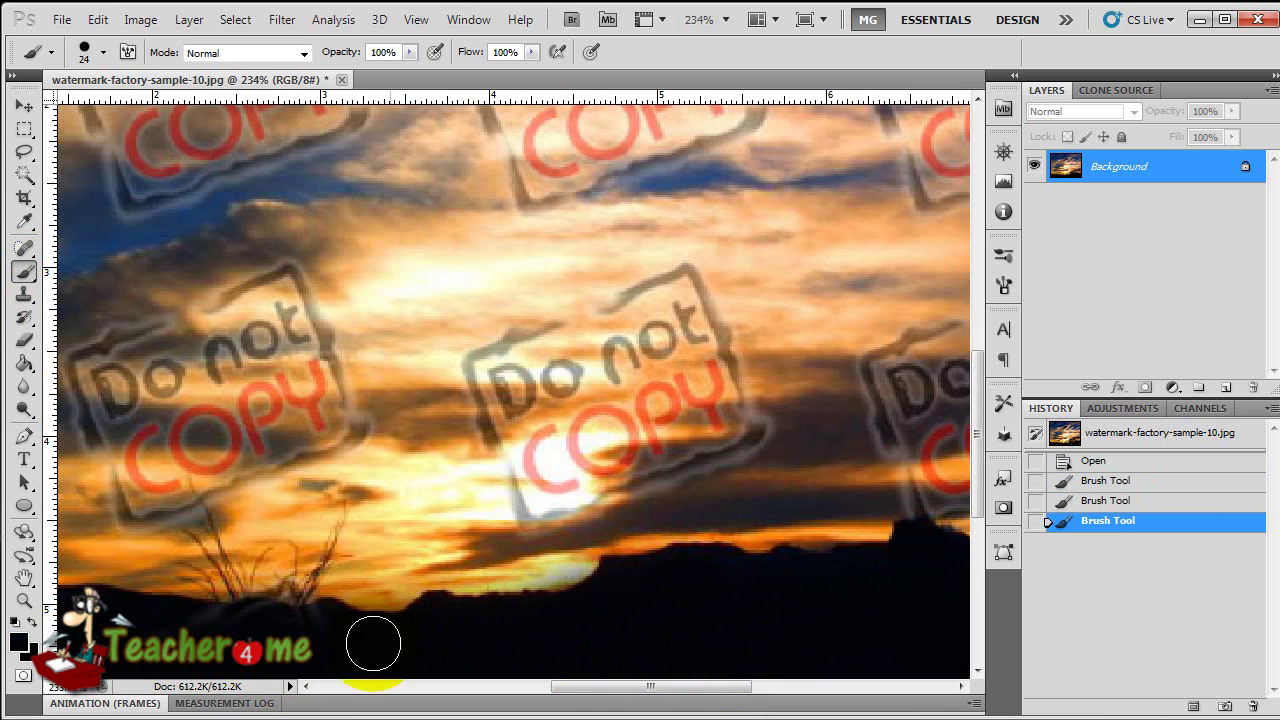
Step: Paint black over the remaining watermark traces beneath the bush and along the left part of the ridge with the 24-pixel Brush
{"action": "left_click", "coordinate": [212, 635]}
{"action": "left_click_drag", "start_coordinate": [212, 635], "coordinate": [372, 555]}
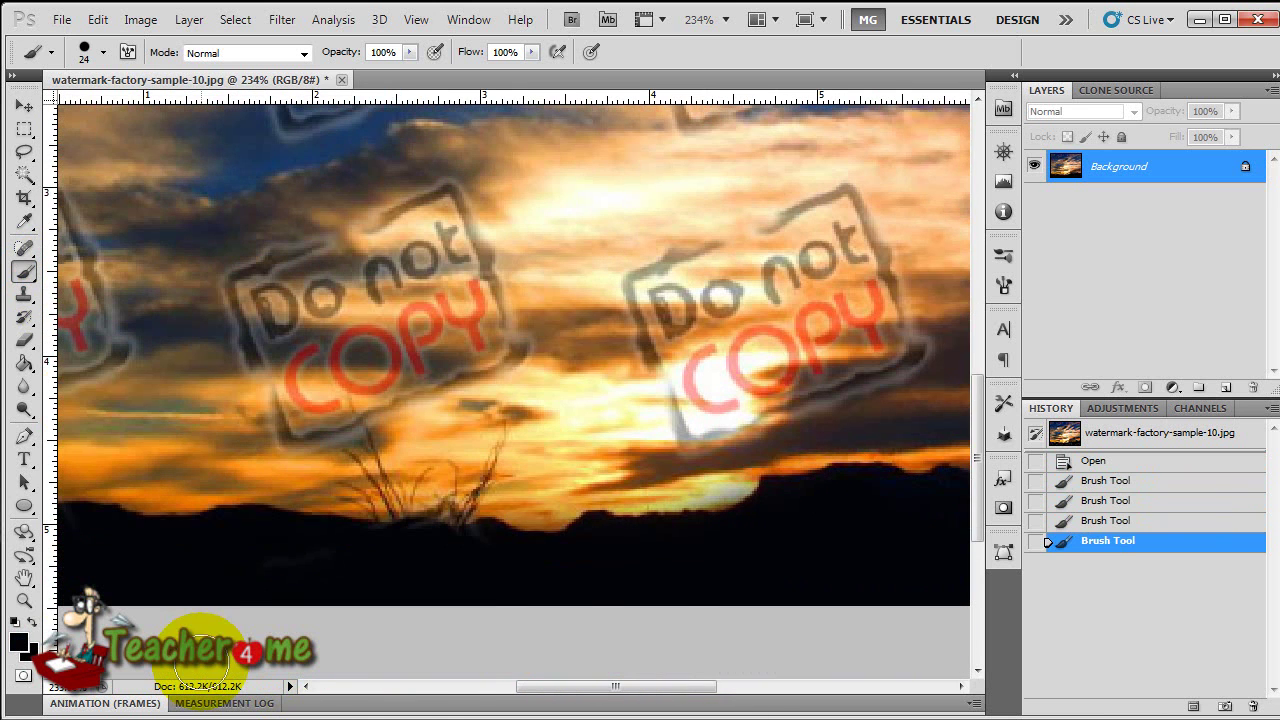
{"action": "left_click_drag", "start_coordinate": [205, 655], "coordinate": [220, 562]}
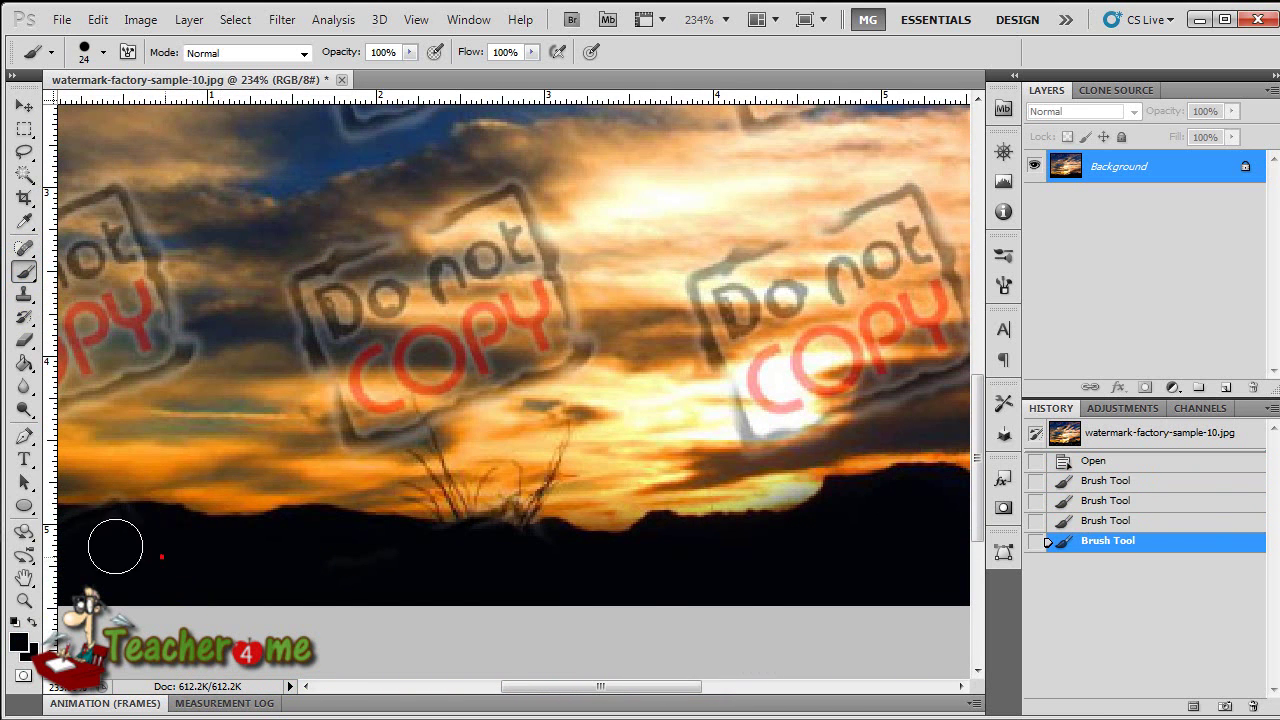
{"action": "left_click", "coordinate": [379, 570]}
{"action": "scroll", "coordinate": [290, 575], "scroll_direction": "left", "scroll_amount": 3}
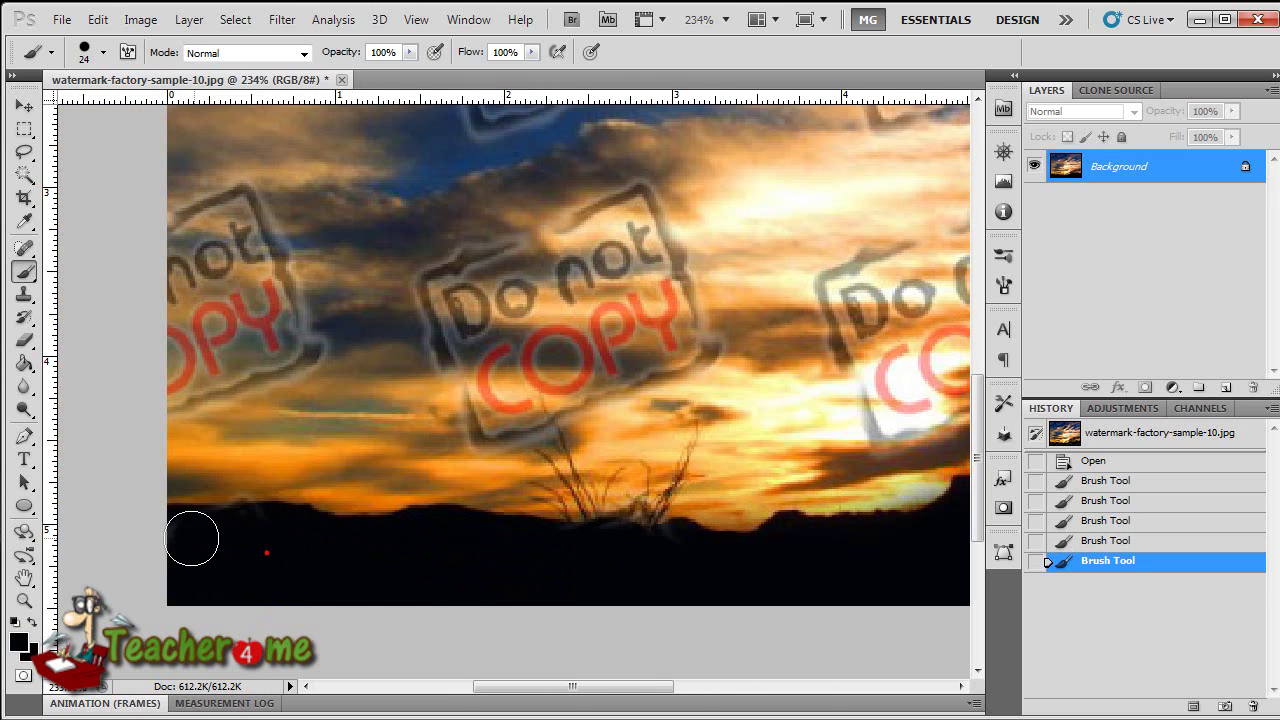
{"action": "left_click", "coordinate": [266, 553]}
{"action": "scroll", "coordinate": [250, 550], "scroll_direction": "up", "scroll_amount": 1}
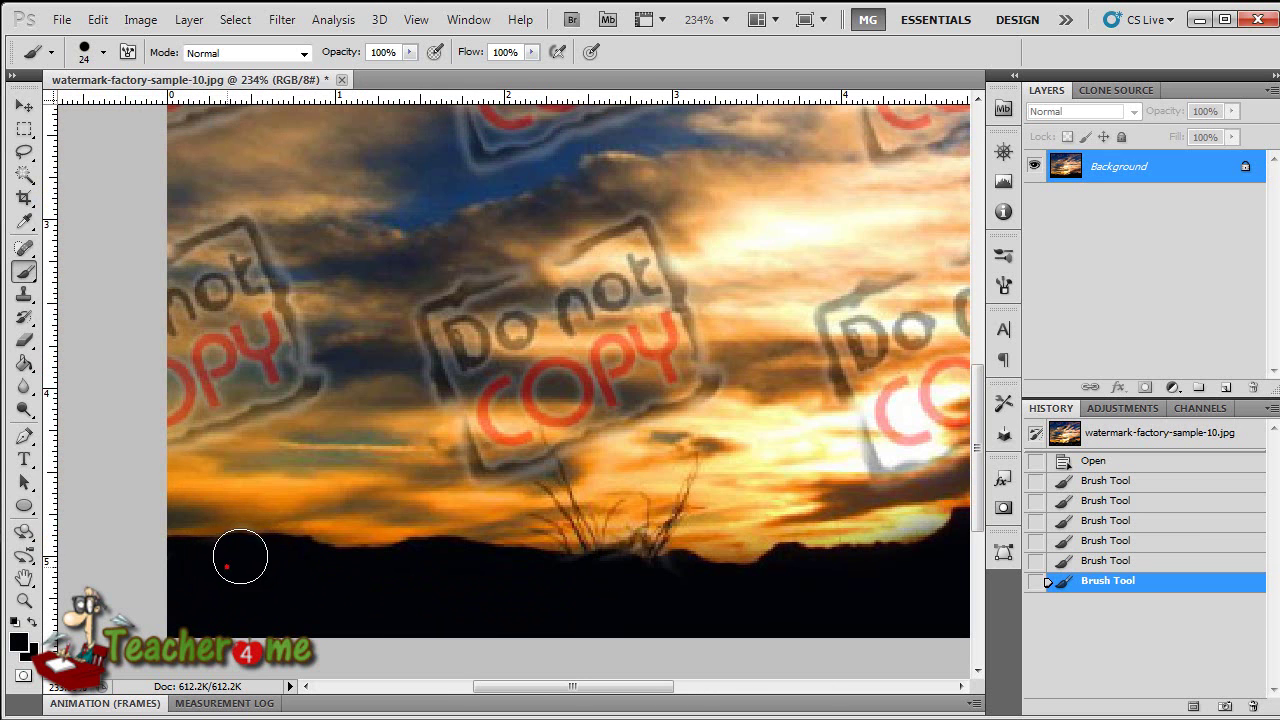
{"action": "left_click", "coordinate": [259, 571]}
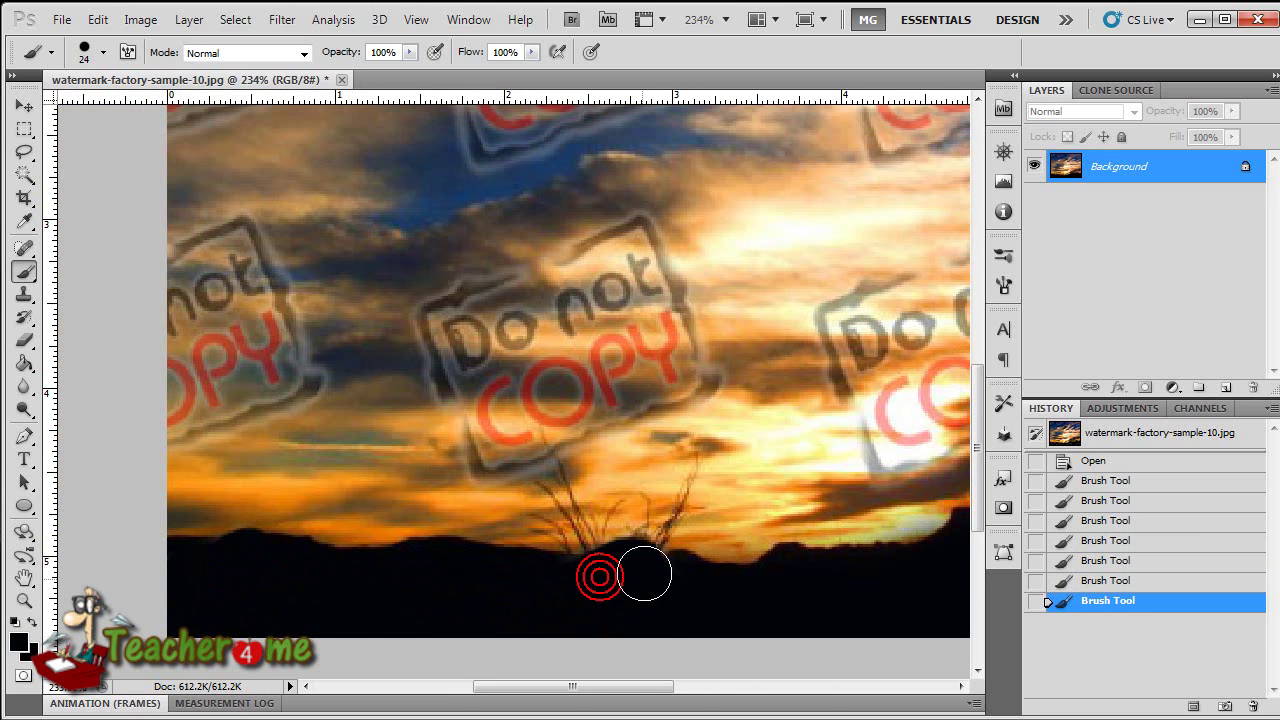
{"action": "left_click", "coordinate": [557, 583]}
{"action": "scroll", "coordinate": [466, 583], "scroll_direction": "down", "scroll_amount": 5}
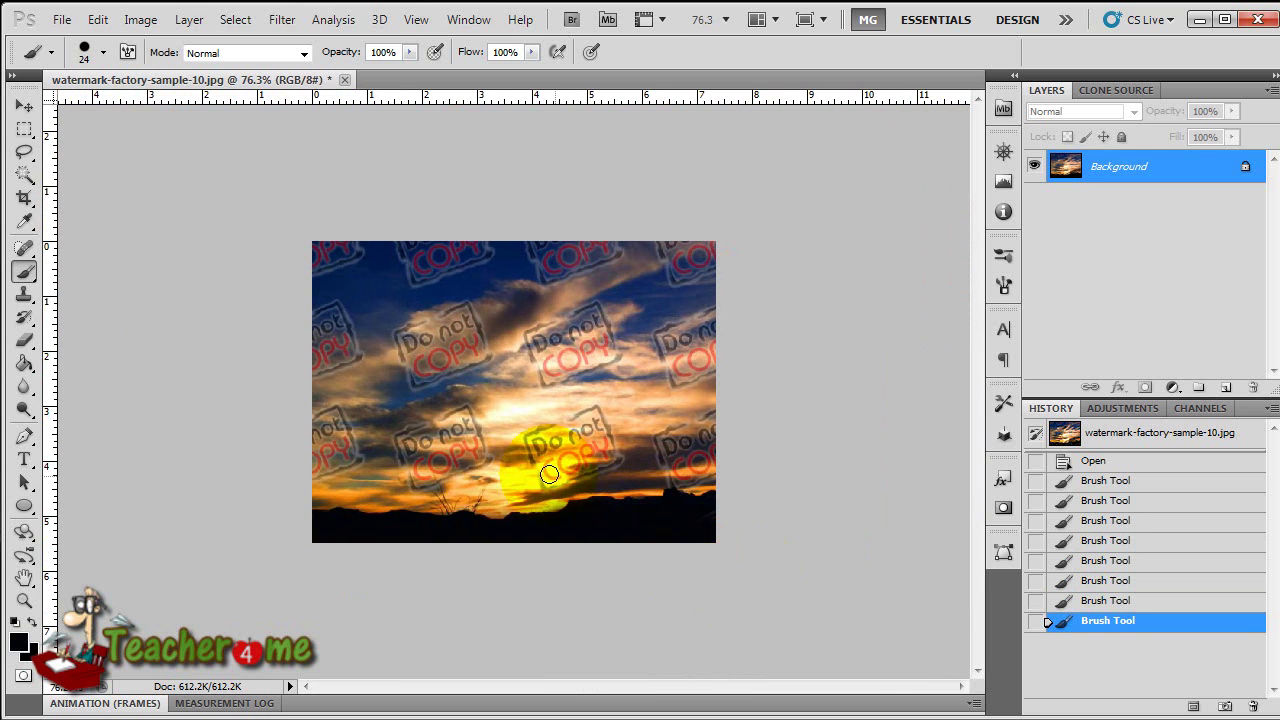
Step: Try to heal the whole stamp over the sun with a 117-pixel Content-Aware Spot Healing Brush, and undo the stroke
{"action": "left_click", "coordinate": [24, 247]}
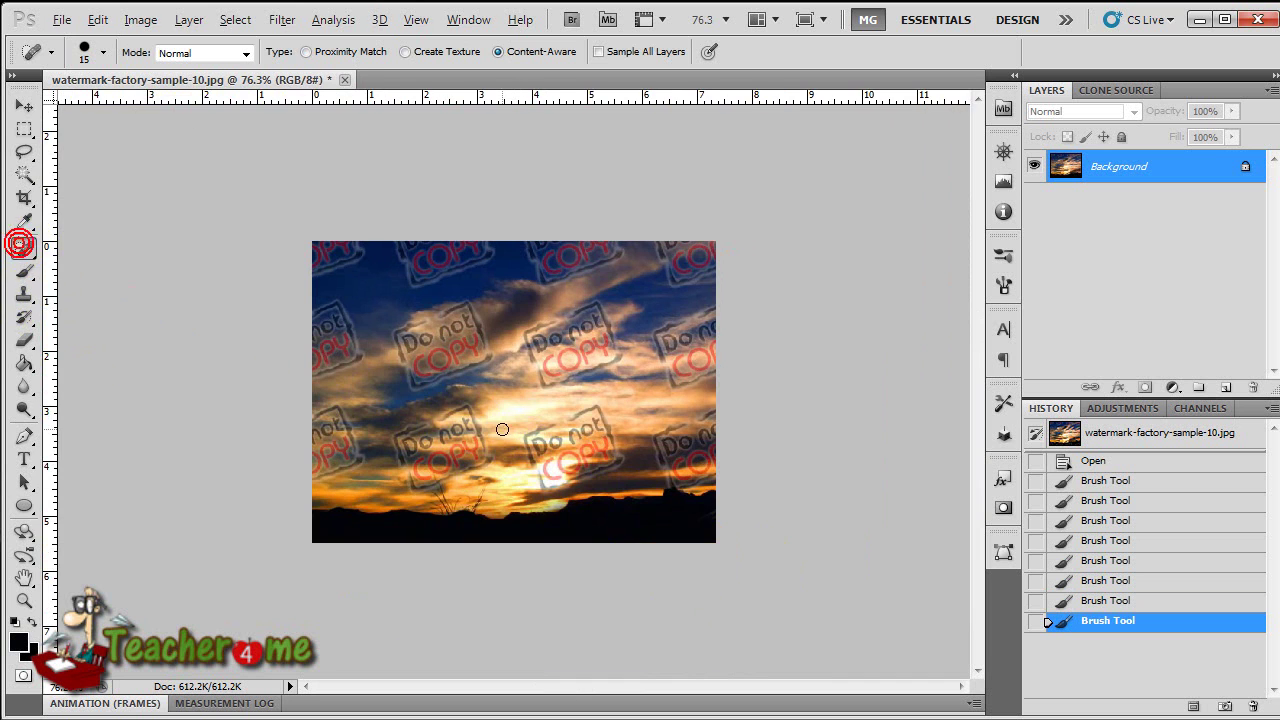
{"action": "scroll", "coordinate": [502, 429], "scroll_direction": "up", "scroll_amount": 2}
{"action": "mouse_move", "coordinate": [594, 423]}
{"action": "left_mouse_down"}
{"action": "mouse_move", "coordinate": [523, 434]}
{"action": "mouse_move", "coordinate": [594, 445]}
{"action": "mouse_move", "coordinate": [615, 478]}
{"action": "mouse_move", "coordinate": [568, 520]}
{"action": "left_mouse_up"}
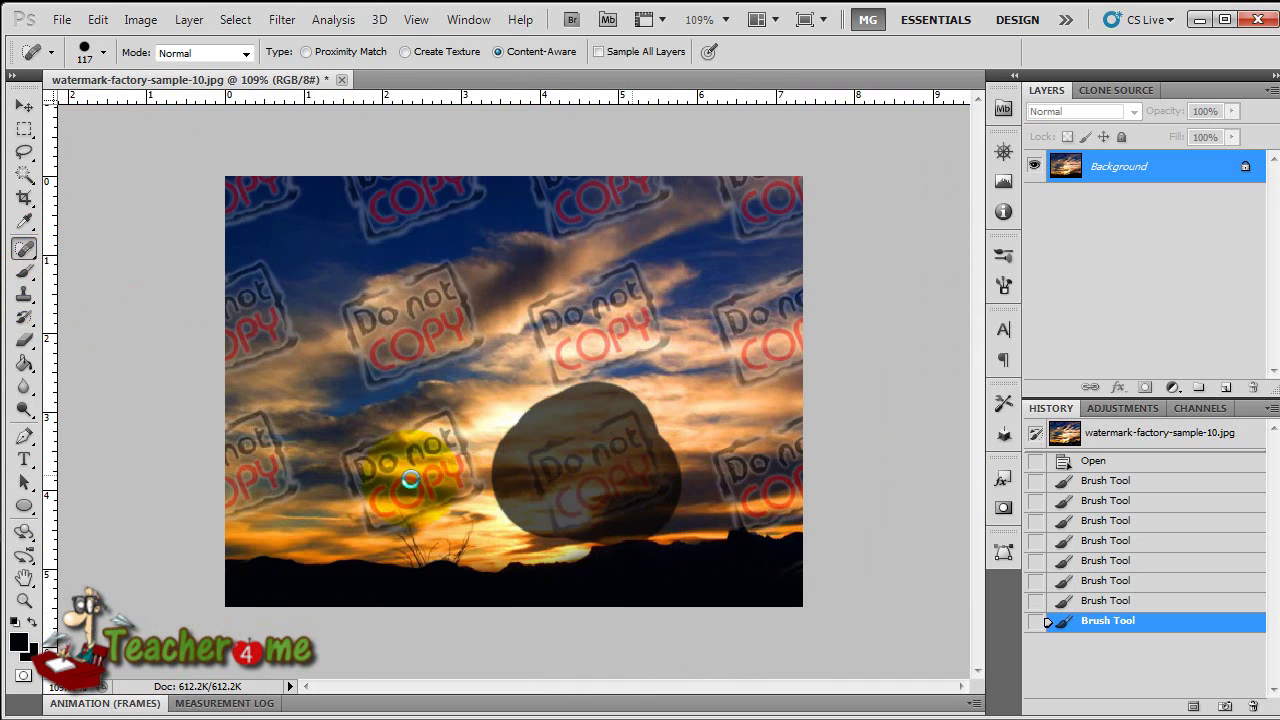
{"action": "key", "text": "ctrl+z"}
Step: Heal the frame and lettering of the stamp over the sun with an 18-pixel Content-Aware Spot Healing Brush
{"action": "right_click", "coordinate": [587, 477], "text": "alt"}
{"action": "scroll", "coordinate": [564, 484], "scroll_direction": "up", "scroll_amount": 5}
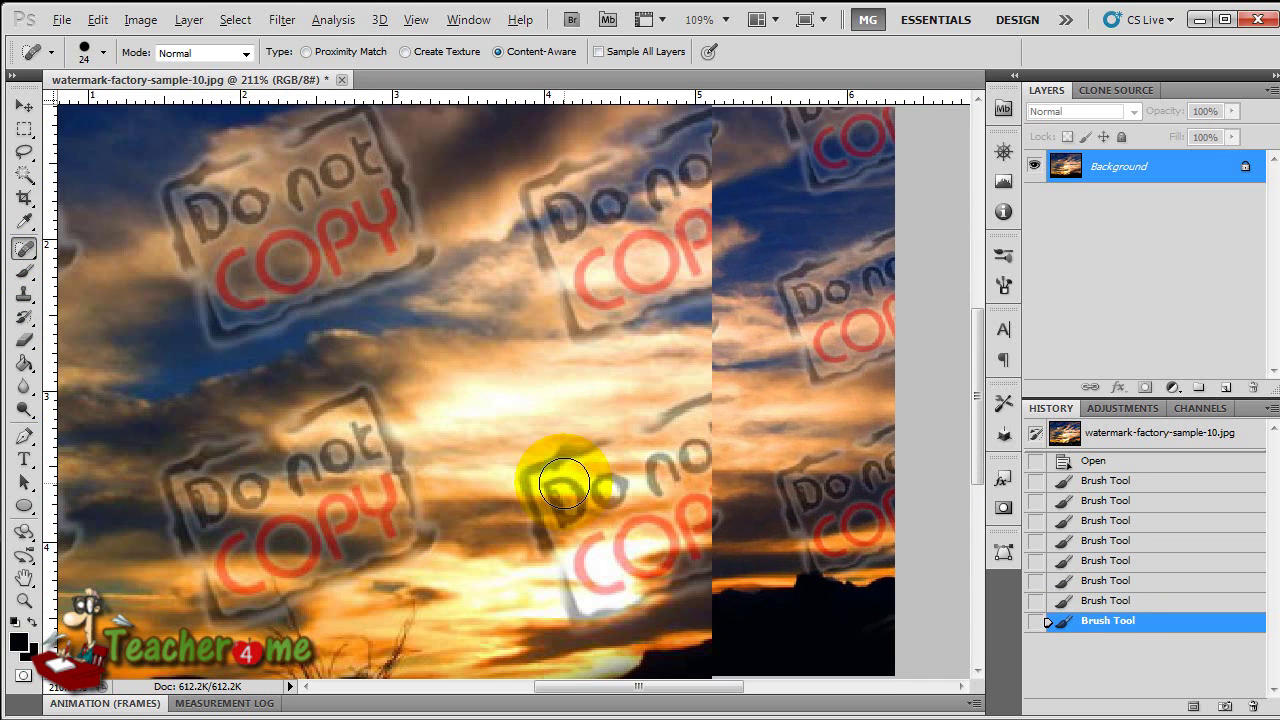
{"action": "mouse_move", "coordinate": [592, 447]}
{"action": "left_mouse_down"}
{"action": "mouse_move", "coordinate": [529, 471]}
{"action": "mouse_move", "coordinate": [566, 602]}
{"action": "mouse_move", "coordinate": [643, 607]}
{"action": "mouse_move", "coordinate": [747, 573]}
{"action": "mouse_move", "coordinate": [742, 428]}
{"action": "mouse_move", "coordinate": [721, 407]}
{"action": "mouse_move", "coordinate": [679, 412]}
{"action": "mouse_move", "coordinate": [706, 454]}
{"action": "mouse_move", "coordinate": [560, 491]}
{"action": "mouse_move", "coordinate": [577, 491]}
{"action": "mouse_move", "coordinate": [576, 508]}
{"action": "mouse_move", "coordinate": [556, 521]}
{"action": "mouse_move", "coordinate": [556, 547]}
{"action": "mouse_move", "coordinate": [596, 530]}
{"action": "mouse_move", "coordinate": [572, 564]}
{"action": "mouse_move", "coordinate": [616, 585]}
{"action": "mouse_move", "coordinate": [635, 576]}
{"action": "mouse_move", "coordinate": [618, 531]}
{"action": "mouse_move", "coordinate": [616, 559]}
{"action": "mouse_move", "coordinate": [633, 572]}
{"action": "mouse_move", "coordinate": [670, 569]}
{"action": "mouse_move", "coordinate": [645, 525]}
{"action": "mouse_move", "coordinate": [653, 553]}
{"action": "mouse_move", "coordinate": [685, 505]}
{"action": "left_mouse_up"}
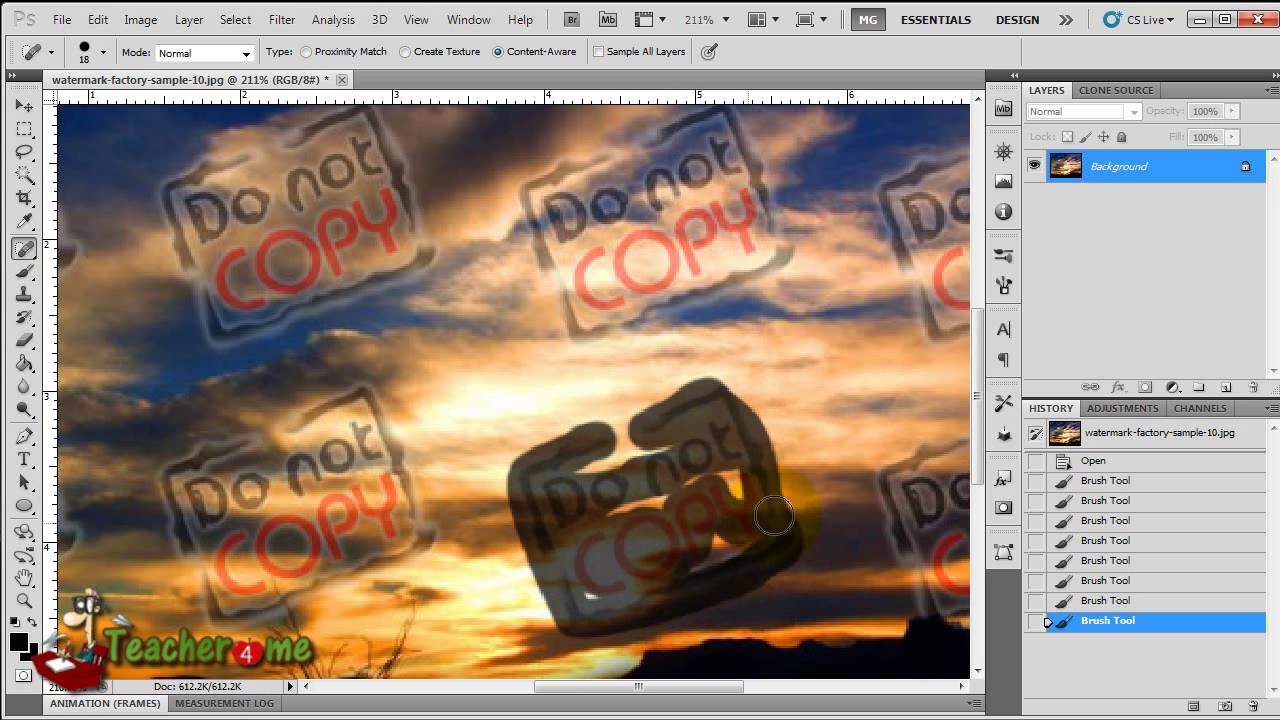
{"action": "left_click_drag", "start_coordinate": [774, 515], "coordinate": [776, 516]}
{"action": "mouse_move", "coordinate": [562, 500]}
{"action": "left_mouse_down"}
{"action": "mouse_move", "coordinate": [610, 530]}
{"action": "mouse_move", "coordinate": [745, 478]}
{"action": "mouse_move", "coordinate": [748, 498]}
{"action": "left_mouse_up"}
{"action": "left_click_drag", "start_coordinate": [739, 543], "coordinate": [676, 566]}
{"action": "scroll", "coordinate": [661, 625], "scroll_direction": "down", "scroll_amount": 4}
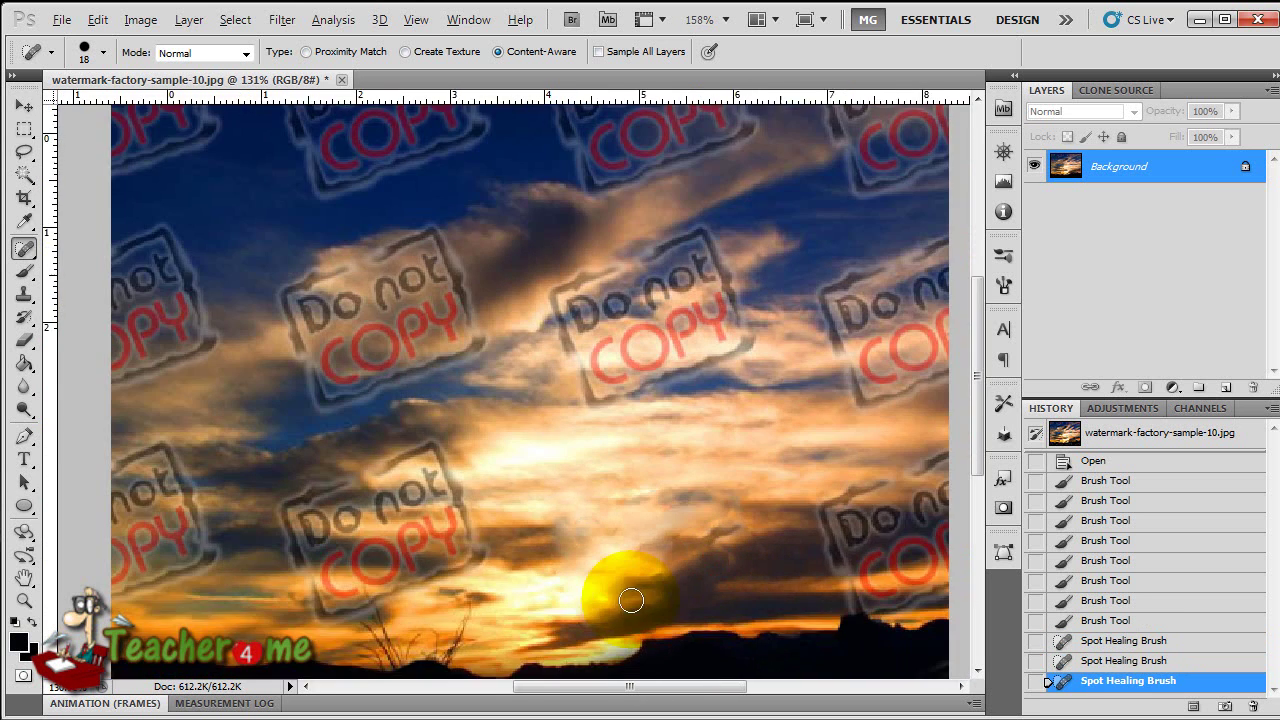
Step: Heal the frame, lettering and leftover marks of the stamp above the bush with the 18-pixel Spot Healing Brush
{"action": "scroll", "coordinate": [591, 600], "scroll_direction": "up", "scroll_amount": 1}
{"action": "mouse_move", "coordinate": [528, 466]}
{"action": "left_mouse_down"}
{"action": "mouse_move", "coordinate": [650, 451]}
{"action": "mouse_move", "coordinate": [627, 472]}
{"action": "mouse_move", "coordinate": [590, 462]}
{"action": "mouse_move", "coordinate": [597, 493]}
{"action": "mouse_move", "coordinate": [580, 454]}
{"action": "mouse_move", "coordinate": [618, 517]}
{"action": "mouse_move", "coordinate": [592, 380]}
{"action": "mouse_move", "coordinate": [459, 465]}
{"action": "mouse_move", "coordinate": [429, 413]}
{"action": "left_mouse_up"}
{"action": "left_click_drag", "start_coordinate": [344, 443], "coordinate": [332, 470]}
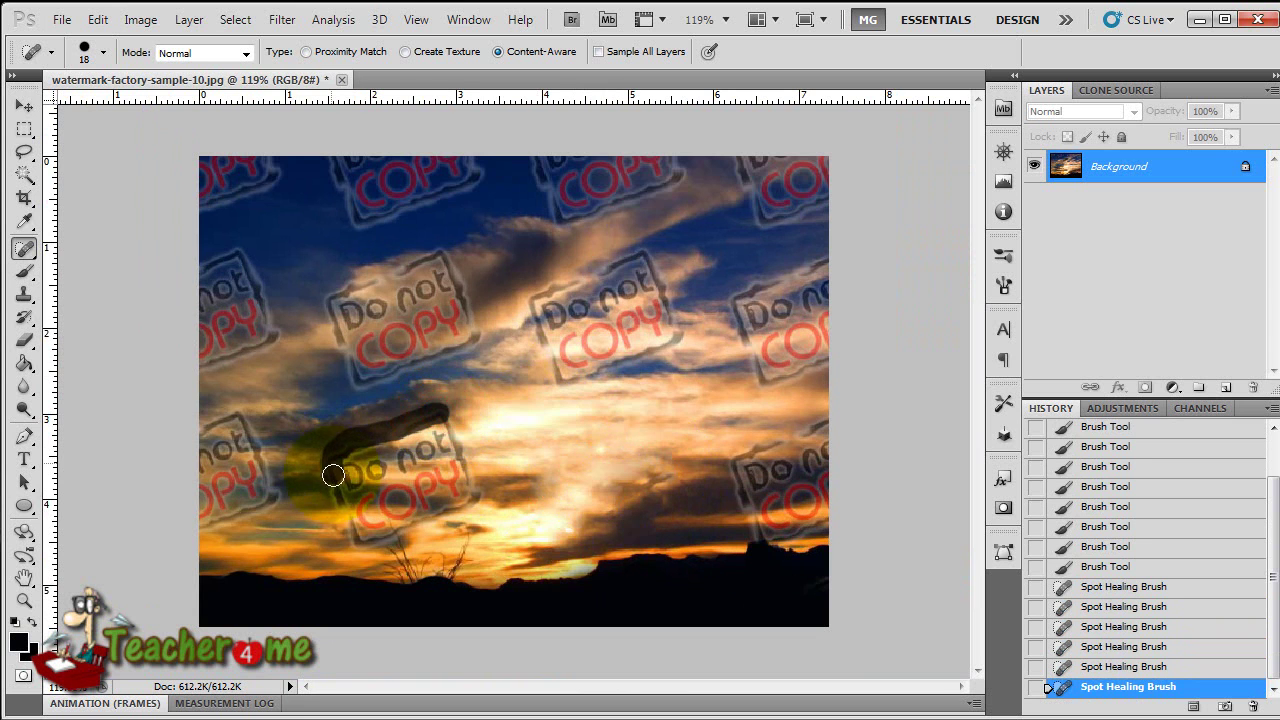
{"action": "mouse_move", "coordinate": [356, 530]}
{"action": "left_mouse_down"}
{"action": "mouse_move", "coordinate": [440, 532]}
{"action": "mouse_move", "coordinate": [490, 502]}
{"action": "mouse_move", "coordinate": [457, 412]}
{"action": "mouse_move", "coordinate": [437, 432]}
{"action": "left_mouse_up"}
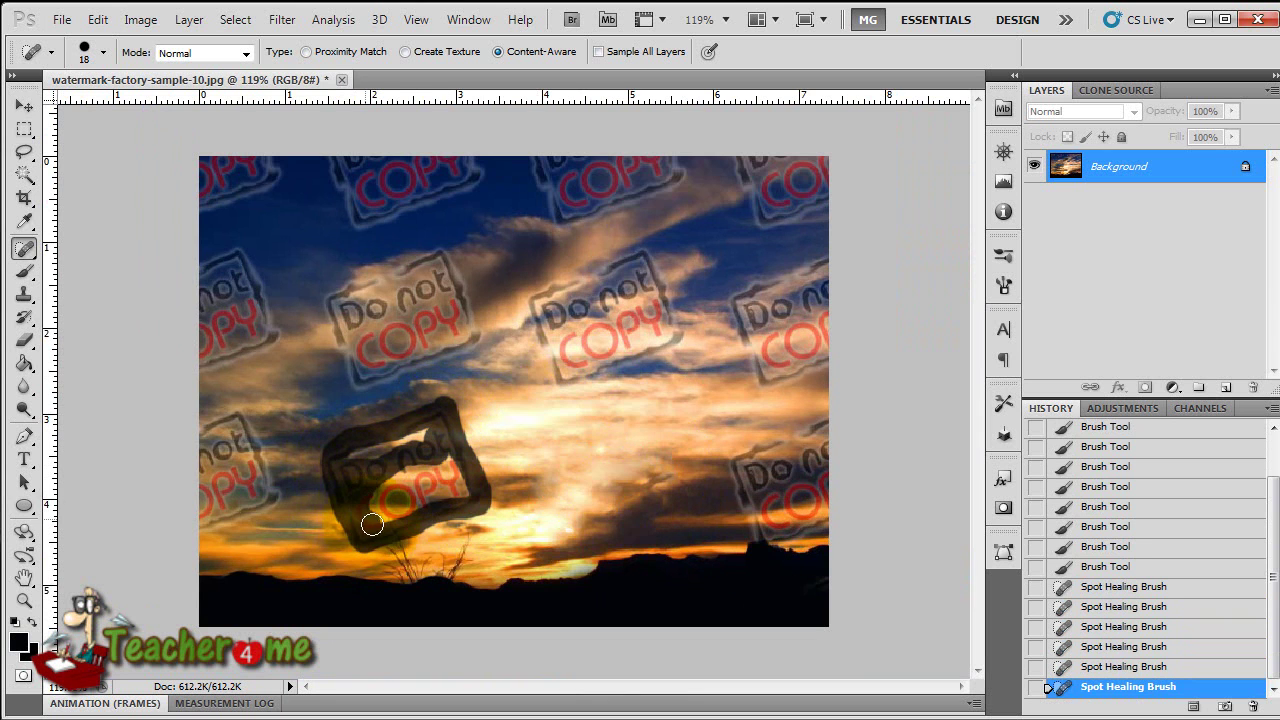
{"action": "mouse_move", "coordinate": [446, 468]}
{"action": "left_mouse_down"}
{"action": "mouse_move", "coordinate": [458, 496]}
{"action": "mouse_move", "coordinate": [480, 491]}
{"action": "mouse_move", "coordinate": [396, 471]}
{"action": "left_mouse_up"}
{"action": "left_click", "coordinate": [412, 463]}
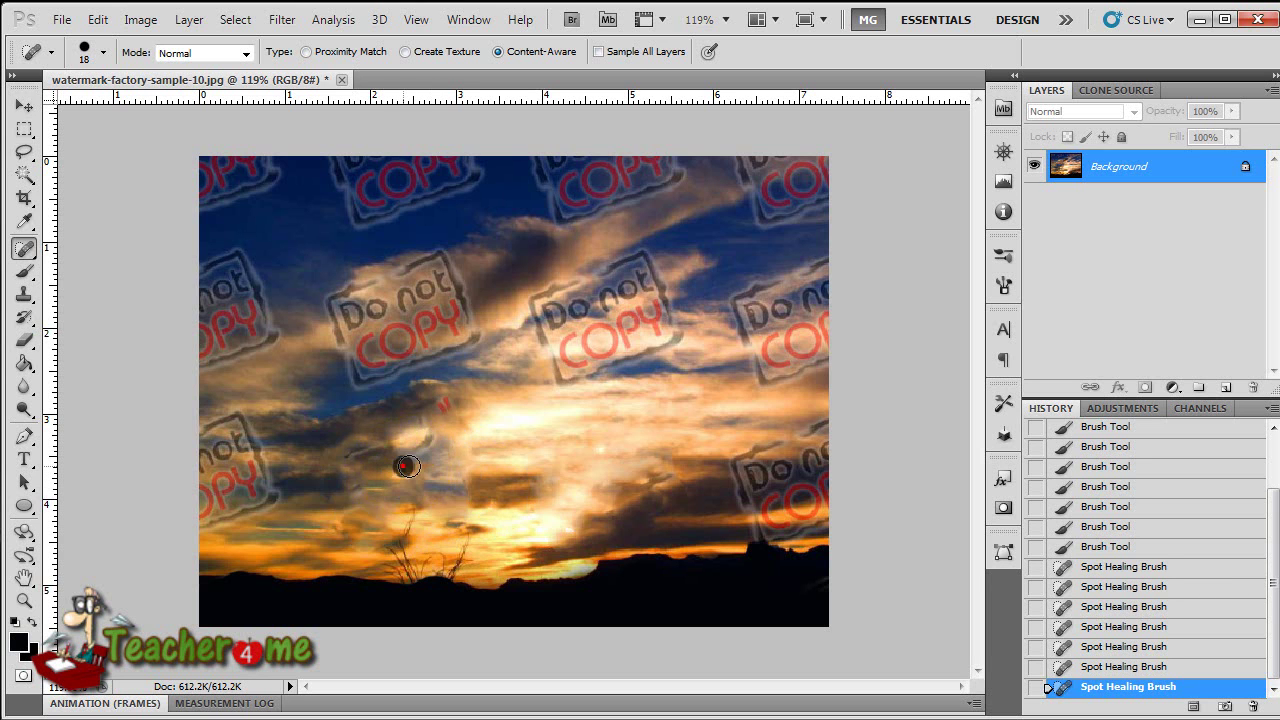
{"action": "mouse_move", "coordinate": [402, 461]}
{"action": "left_mouse_down"}
{"action": "mouse_move", "coordinate": [343, 487]}
{"action": "mouse_move", "coordinate": [390, 489]}
{"action": "left_mouse_up"}
{"action": "left_click", "coordinate": [424, 447]}
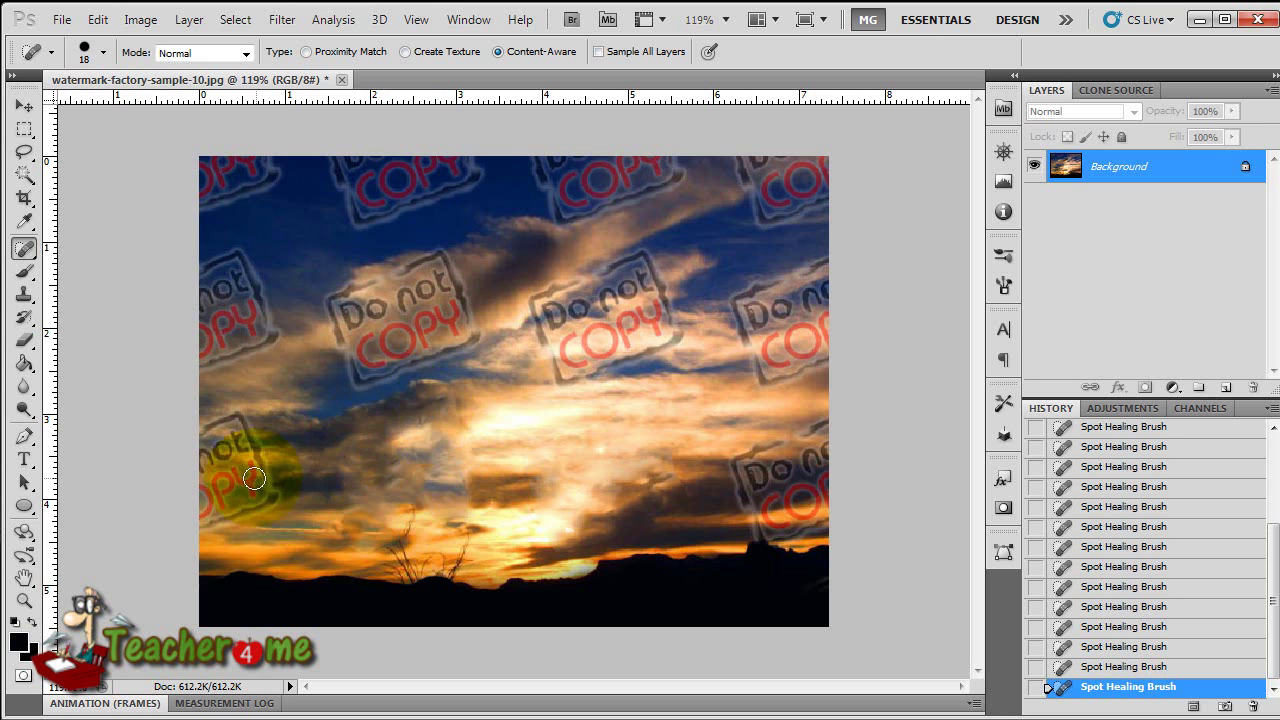
Step: Enlarge the Spot Healing Brush to 54 pixels and smooth the healed cloud patch above the bush
{"action": "key", "text": "bracketright"}
{"action": "key", "text": "bracketright"}
{"action": "key", "text": "bracketright"}
{"action": "left_click_drag", "start_coordinate": [430, 442], "coordinate": [430, 488]}
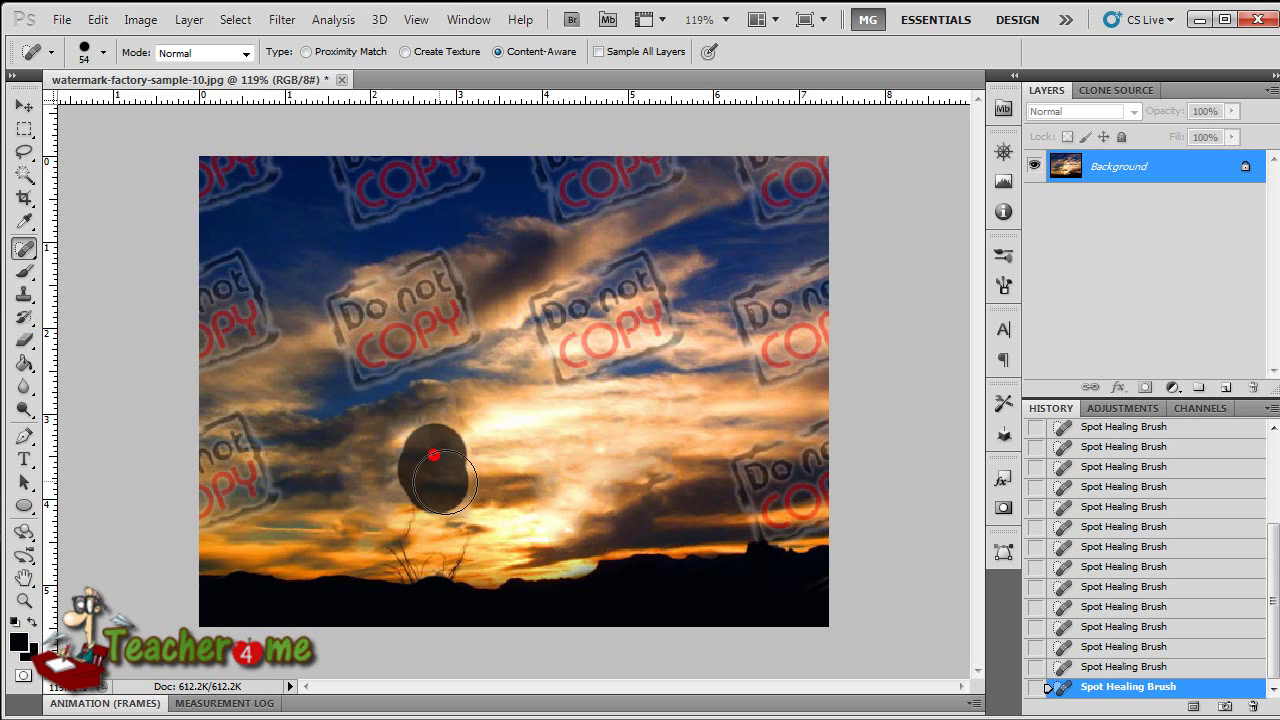
{"action": "left_click", "coordinate": [424, 440]}
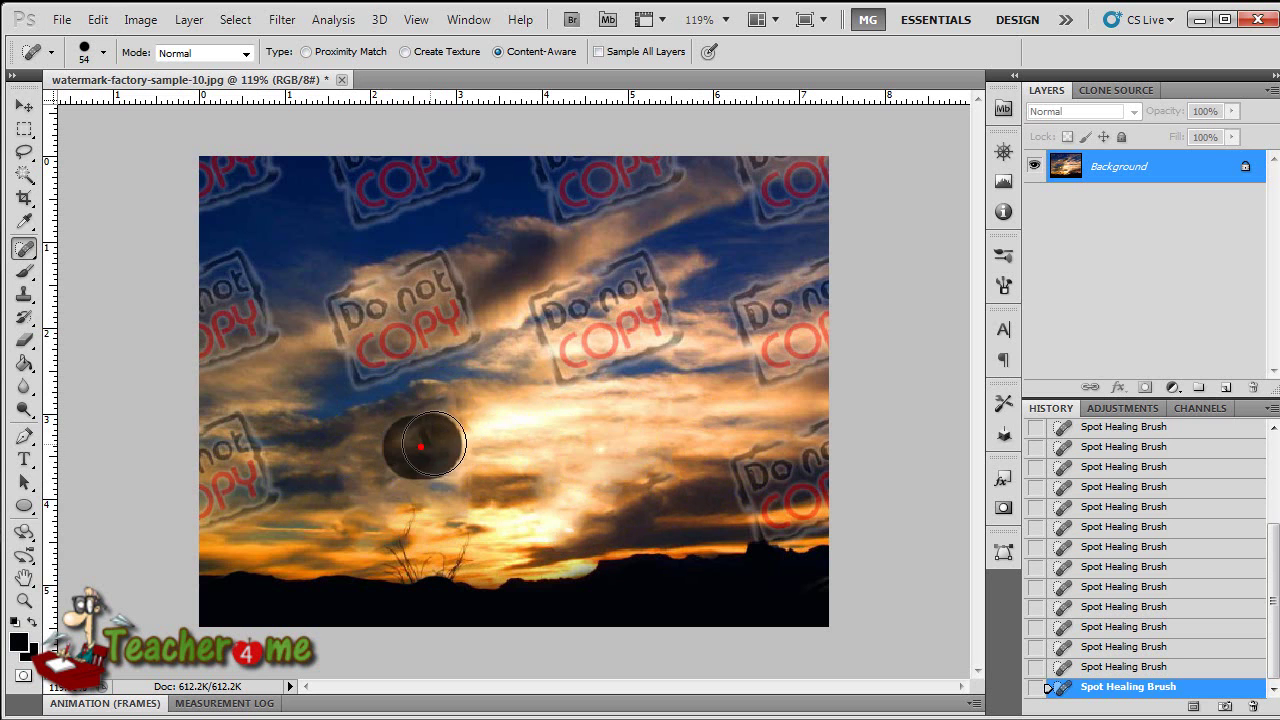
Step: Heal the two right-hand stamps in the middle row of the sky with the 54-pixel Spot Healing Brush
{"action": "mouse_move", "coordinate": [672, 325]}
{"action": "left_mouse_down"}
{"action": "mouse_move", "coordinate": [565, 370]}
{"action": "mouse_move", "coordinate": [538, 308]}
{"action": "mouse_move", "coordinate": [628, 252]}
{"action": "mouse_move", "coordinate": [592, 311]}
{"action": "mouse_move", "coordinate": [630, 322]}
{"action": "mouse_move", "coordinate": [666, 300]}
{"action": "mouse_move", "coordinate": [604, 259]}
{"action": "left_mouse_up"}
{"action": "left_click", "coordinate": [563, 366]}
{"action": "left_click_drag", "start_coordinate": [662, 284], "coordinate": [662, 284]}
{"action": "mouse_move", "coordinate": [808, 271]}
{"action": "left_mouse_down"}
{"action": "mouse_move", "coordinate": [722, 300]}
{"action": "mouse_move", "coordinate": [760, 372]}
{"action": "mouse_move", "coordinate": [778, 332]}
{"action": "left_mouse_up"}
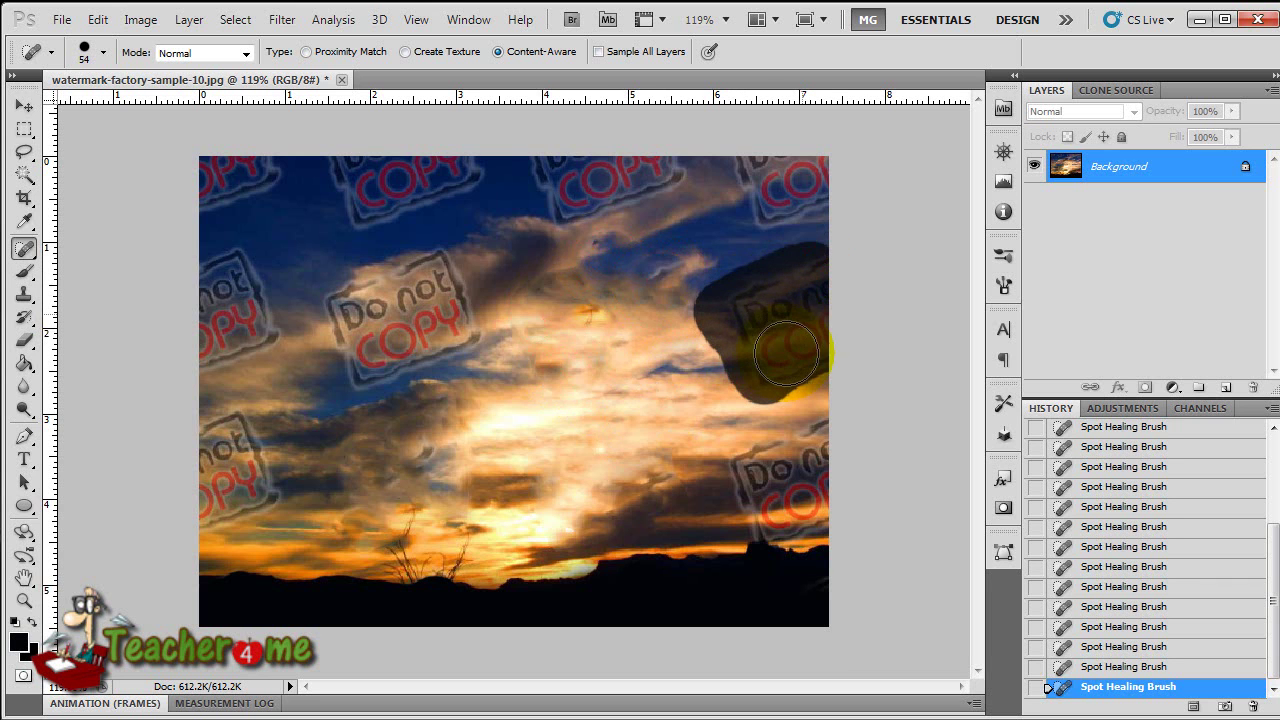
{"action": "left_click_drag", "start_coordinate": [765, 292], "coordinate": [669, 278]}
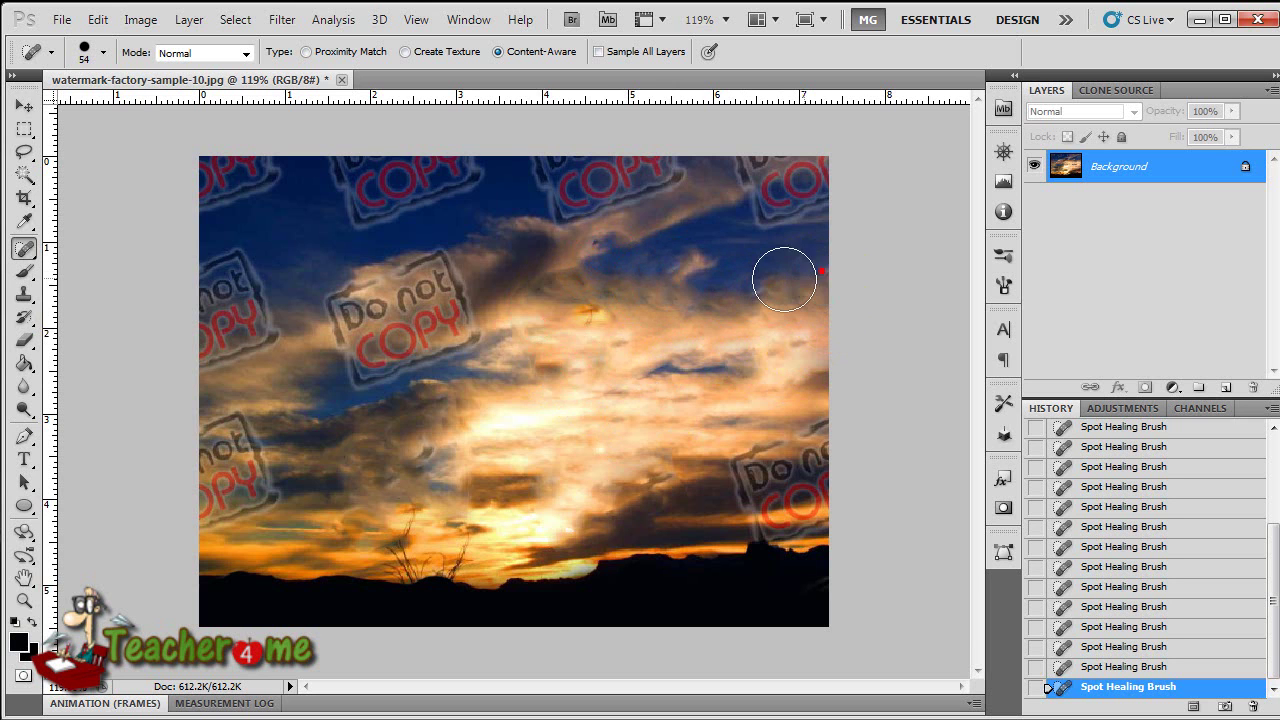
Step: Heal the stamp in the photo's upper-right corner, including traces of its outer edge, with the 54-pixel Spot Healing Brush
{"action": "mouse_move", "coordinate": [789, 206]}
{"action": "left_mouse_down"}
{"action": "mouse_move", "coordinate": [835, 193]}
{"action": "mouse_move", "coordinate": [763, 163]}
{"action": "left_mouse_up"}
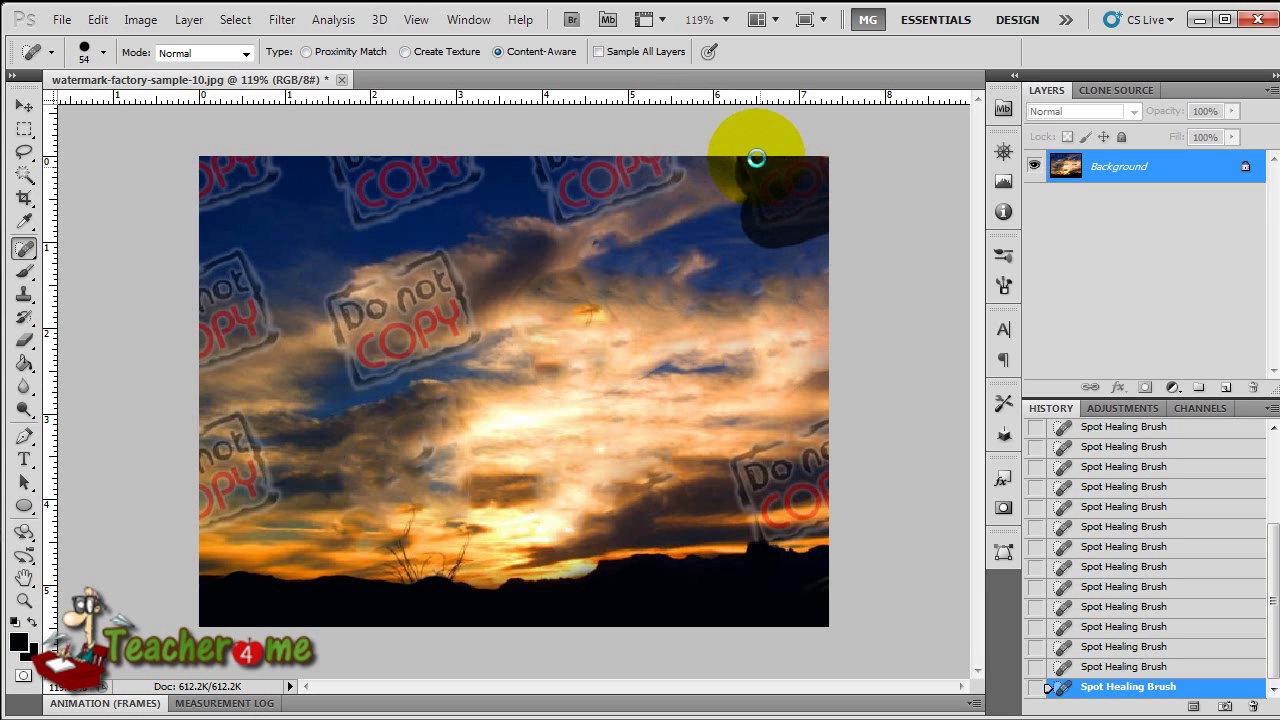
{"action": "left_click", "coordinate": [744, 156]}
{"action": "left_click", "coordinate": [806, 185]}
{"action": "left_click", "coordinate": [734, 160]}
{"action": "left_click", "coordinate": [725, 140]}
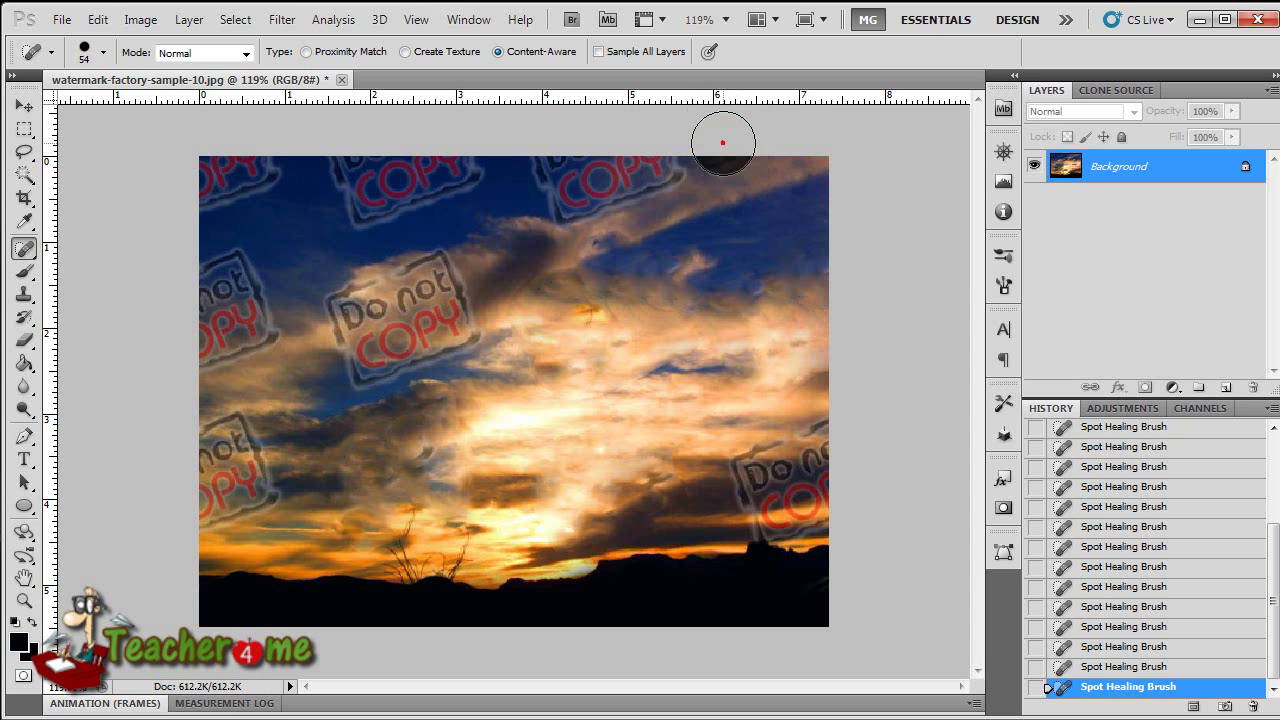
{"action": "left_click", "coordinate": [726, 163]}
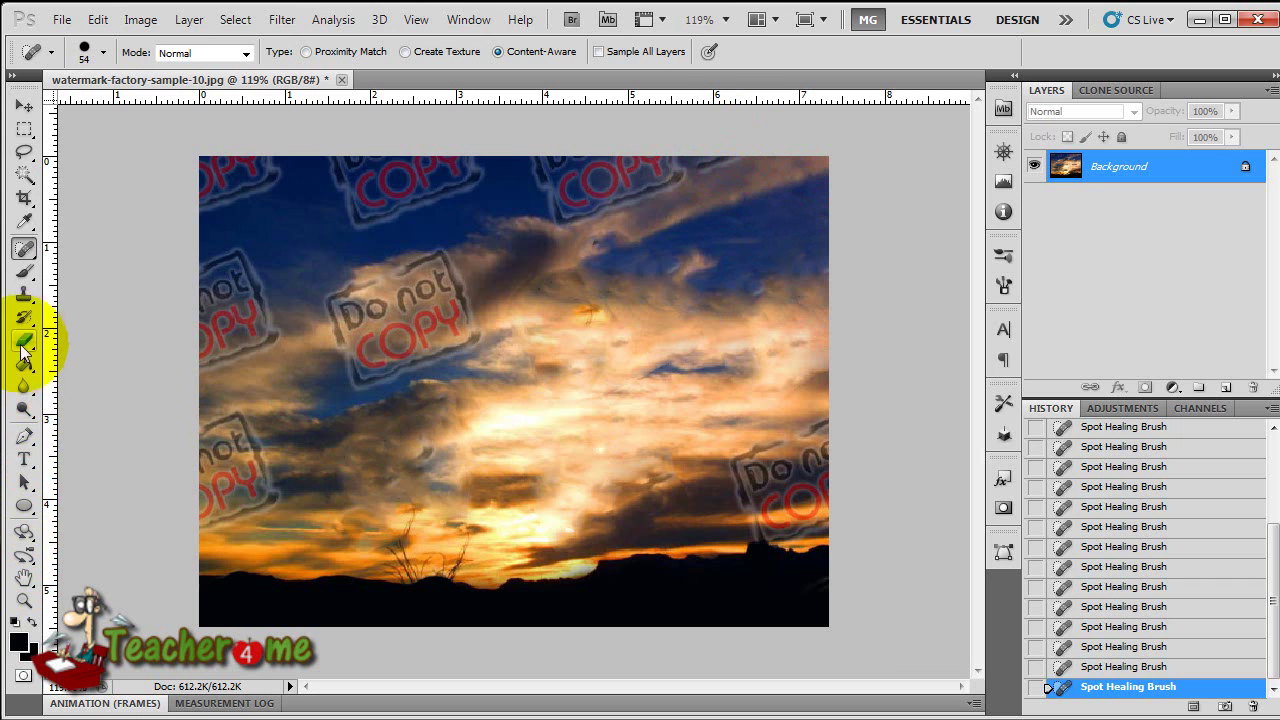
Step: Sample nearby clouds with a 24-pixel Clone Stamp and clone them over the uneven healed area above the bush
{"action": "left_click", "coordinate": [24, 294]}
{"action": "left_click_drag", "start_coordinate": [500, 453], "coordinate": [454, 449]}
{"action": "left_click", "coordinate": [398, 400], "text": "alt"}
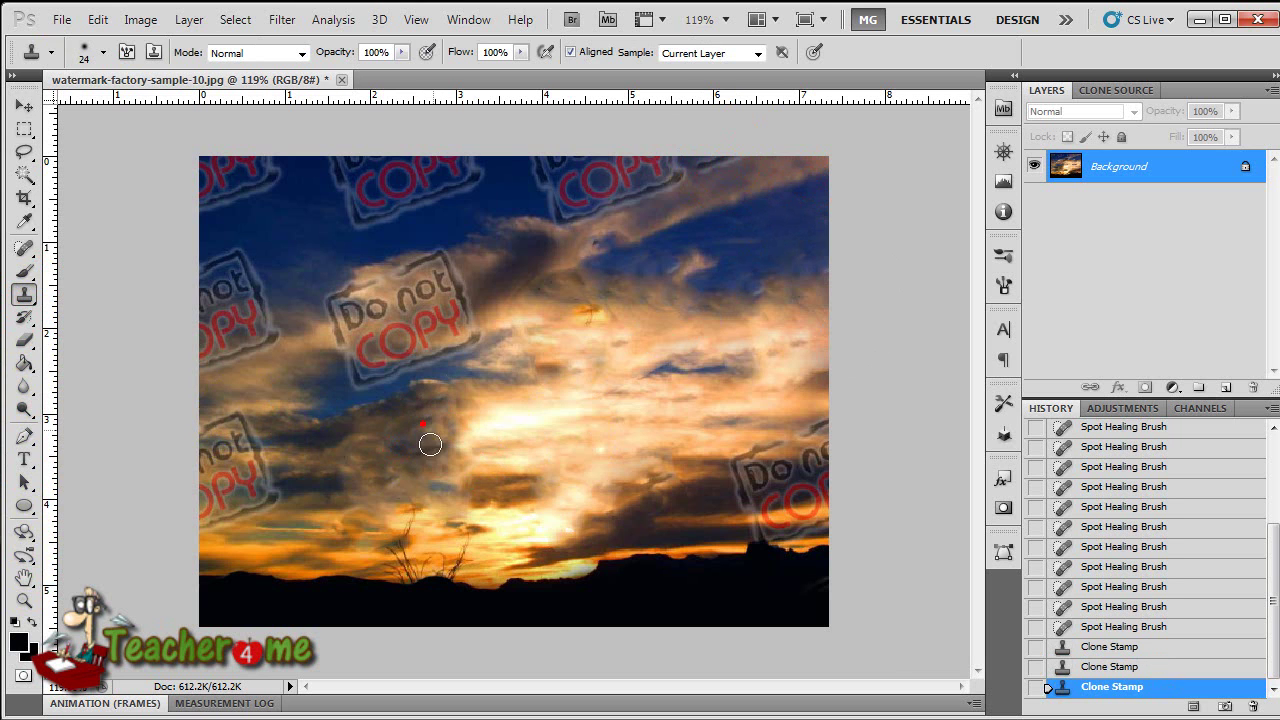
{"action": "left_click", "coordinate": [410, 469], "text": "alt"}
{"action": "mouse_move", "coordinate": [578, 452]}
{"action": "left_mouse_down"}
{"action": "mouse_move", "coordinate": [545, 475]}
{"action": "mouse_move", "coordinate": [419, 456]}
{"action": "mouse_move", "coordinate": [287, 473]}
{"action": "left_mouse_up"}
Step: Clone sky over the upper edge of the lower-left stamp and bright cloud over the orange blotch in the middle clouds
{"action": "left_click", "coordinate": [269, 418], "text": "alt"}
{"action": "mouse_move", "coordinate": [214, 420]}
{"action": "left_mouse_down"}
{"action": "mouse_move", "coordinate": [177, 429]}
{"action": "mouse_move", "coordinate": [280, 429]}
{"action": "mouse_move", "coordinate": [217, 415]}
{"action": "left_mouse_up"}
{"action": "mouse_move", "coordinate": [612, 302]}
{"action": "left_mouse_down"}
{"action": "mouse_move", "coordinate": [634, 329]}
{"action": "mouse_move", "coordinate": [616, 301]}
{"action": "left_mouse_up"}
{"action": "left_click", "coordinate": [575, 310]}
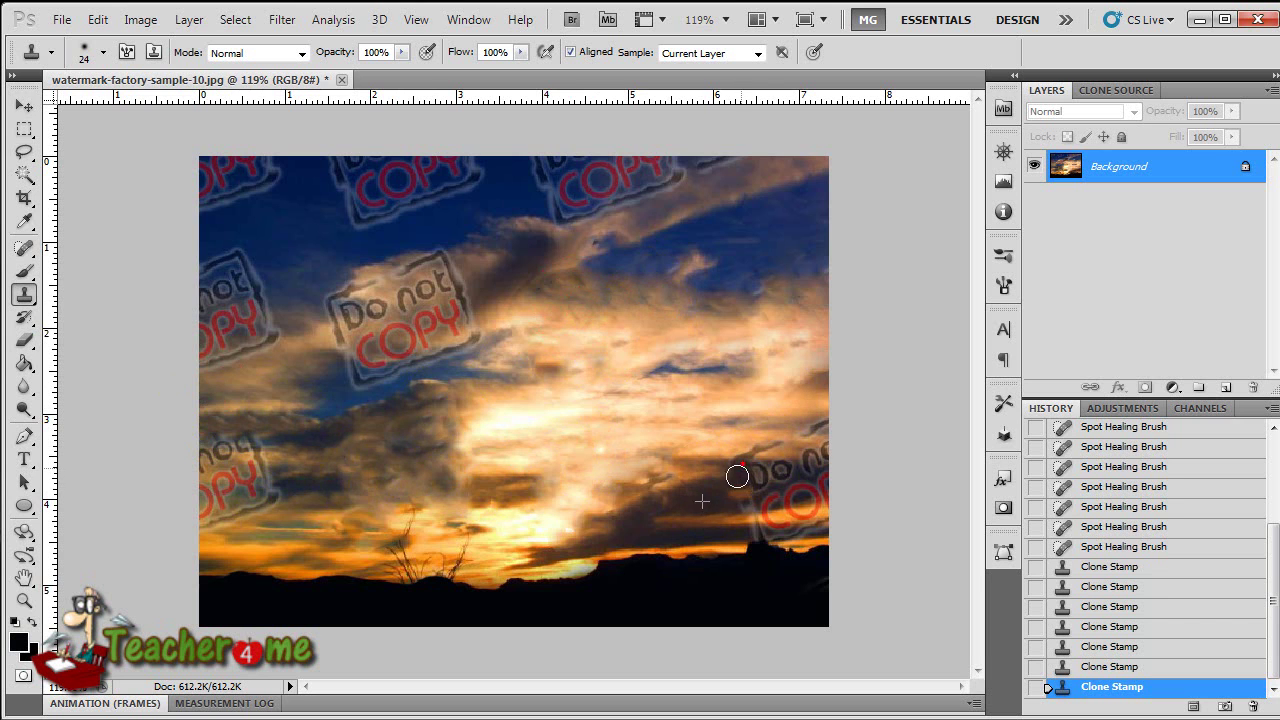
Step: Clone dark and bright cloud texture over the stamp above the right end of the ridge with the 24-pixel Clone Stamp
{"action": "left_click_drag", "start_coordinate": [755, 488], "coordinate": [761, 512]}
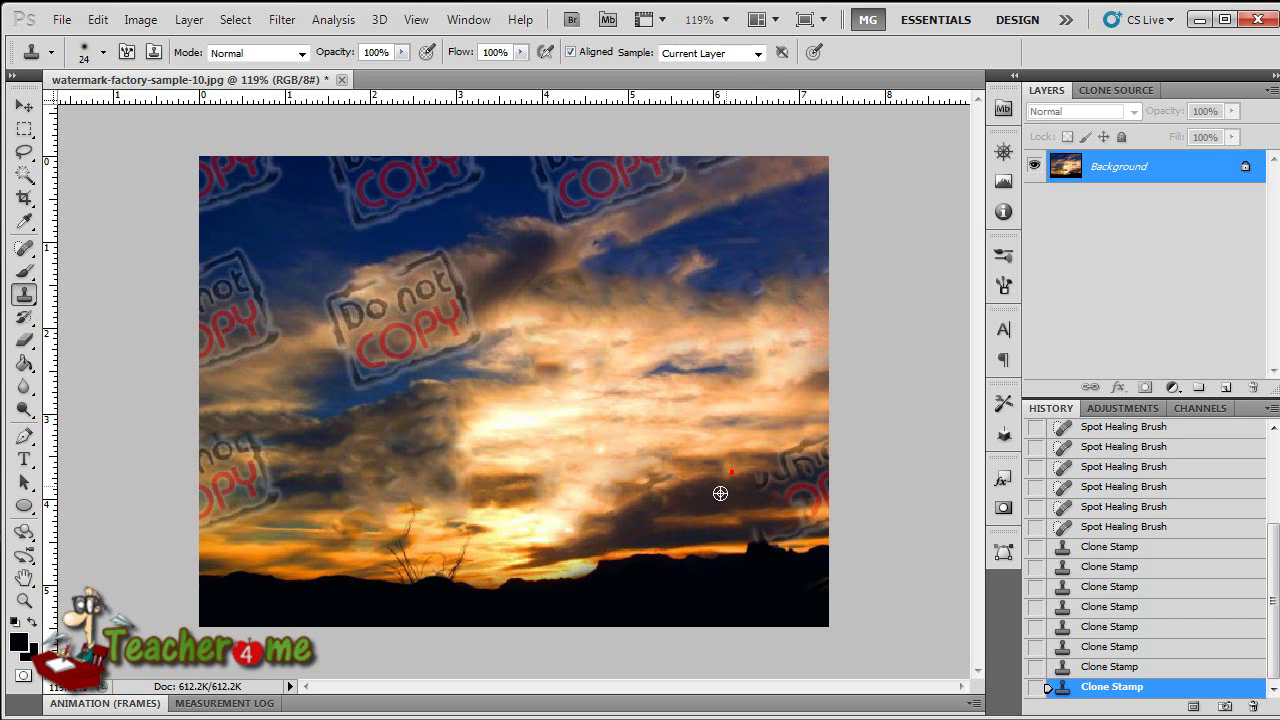
{"action": "mouse_move", "coordinate": [777, 521]}
{"action": "left_mouse_down"}
{"action": "mouse_move", "coordinate": [770, 480]}
{"action": "mouse_move", "coordinate": [752, 484]}
{"action": "mouse_move", "coordinate": [818, 451]}
{"action": "mouse_move", "coordinate": [789, 445]}
{"action": "mouse_move", "coordinate": [812, 443]}
{"action": "mouse_move", "coordinate": [811, 477]}
{"action": "mouse_move", "coordinate": [805, 460]}
{"action": "mouse_move", "coordinate": [824, 467]}
{"action": "mouse_move", "coordinate": [781, 510]}
{"action": "mouse_move", "coordinate": [814, 489]}
{"action": "mouse_move", "coordinate": [761, 521]}
{"action": "mouse_move", "coordinate": [820, 509]}
{"action": "left_mouse_up"}
{"action": "left_click", "coordinate": [575, 505], "text": "alt"}
{"action": "left_click", "coordinate": [498, 369]}
{"action": "left_click_drag", "start_coordinate": [498, 369], "coordinate": [536, 404]}
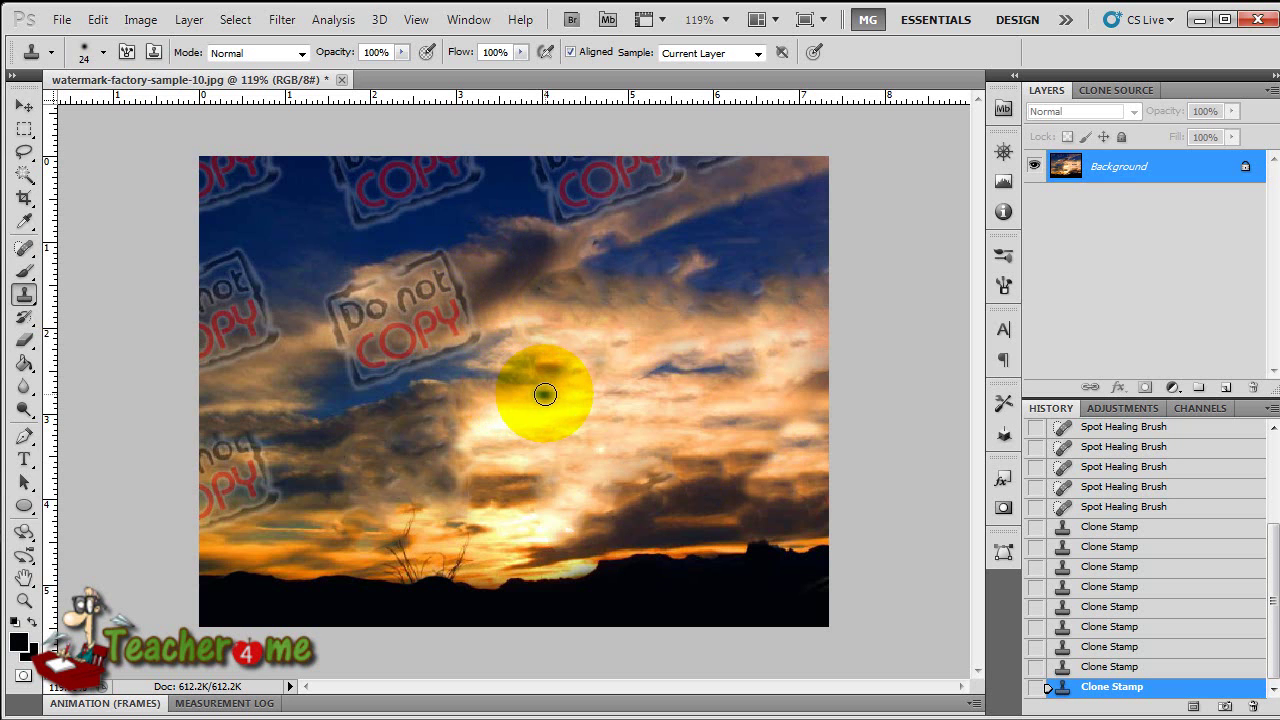
Step: Save the photo as a JPEG named cleanup.jpg in the tut folder, with Maximum quality 12 and Baseline ("Standard") format
{"action": "left_click_drag", "start_coordinate": [1245, 166], "coordinate": [1237, 678]}
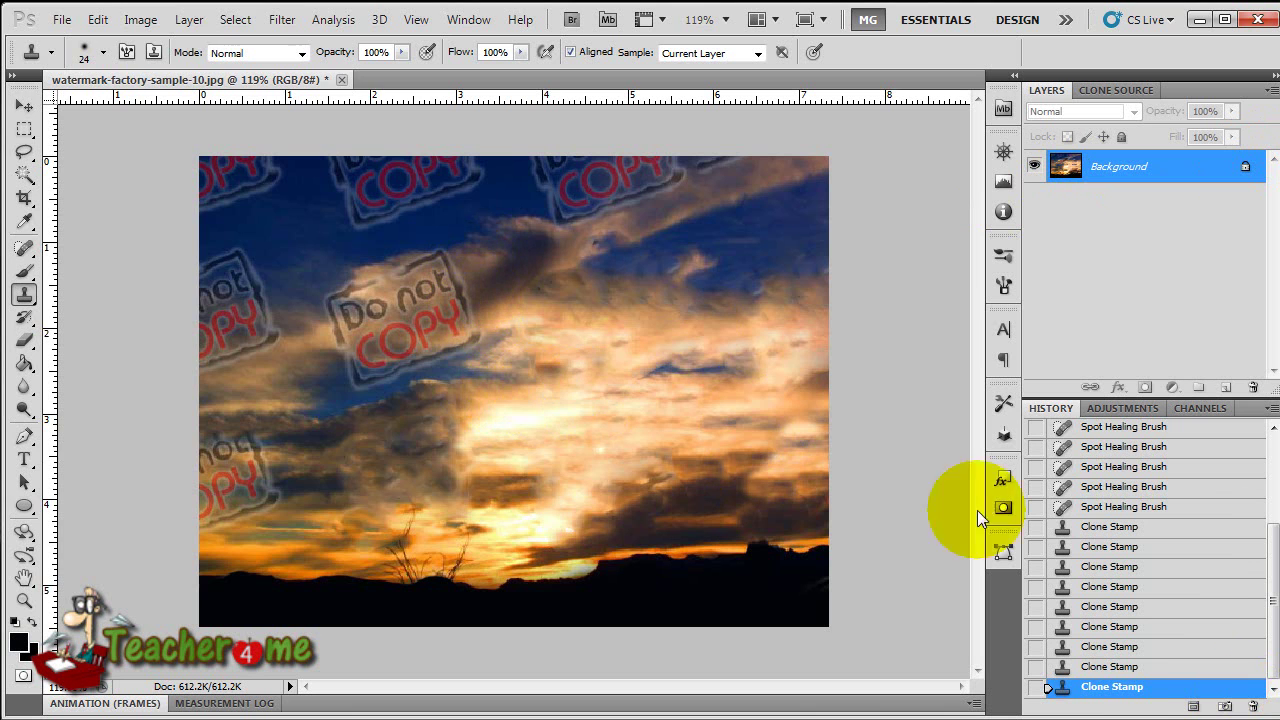
{"action": "left_click", "coordinate": [61, 19]}
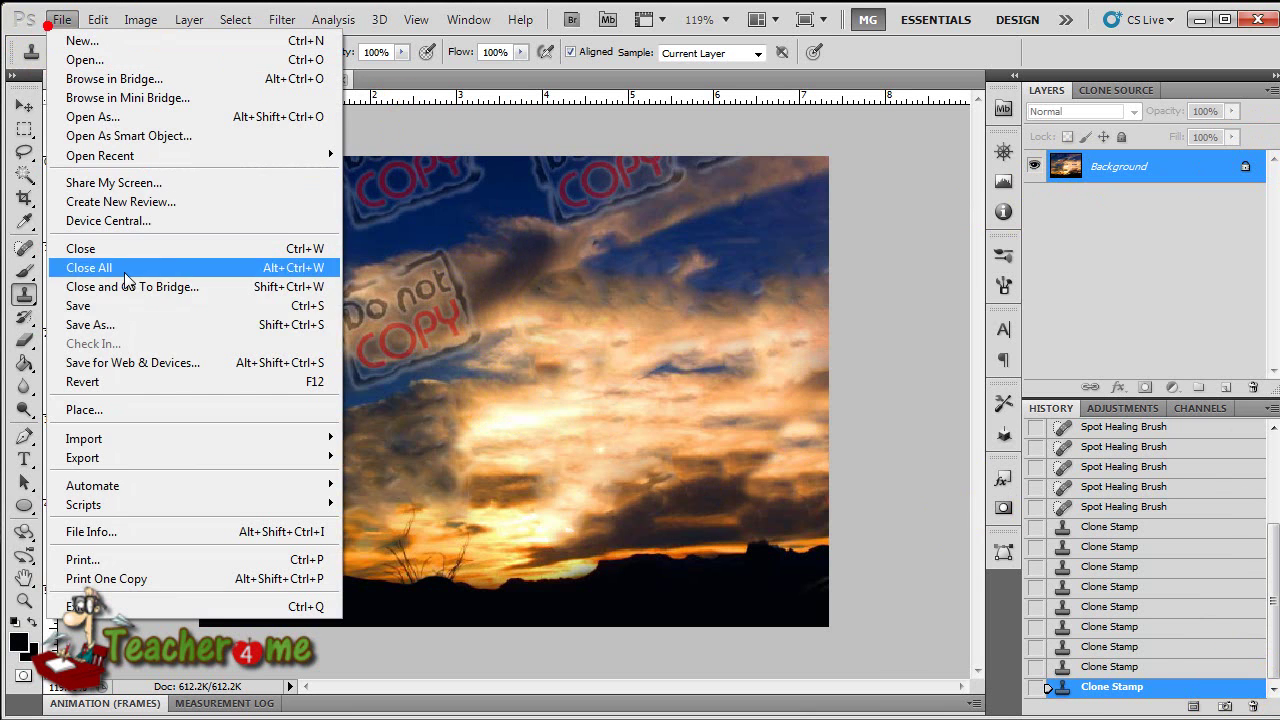
{"action": "left_click", "coordinate": [131, 327]}
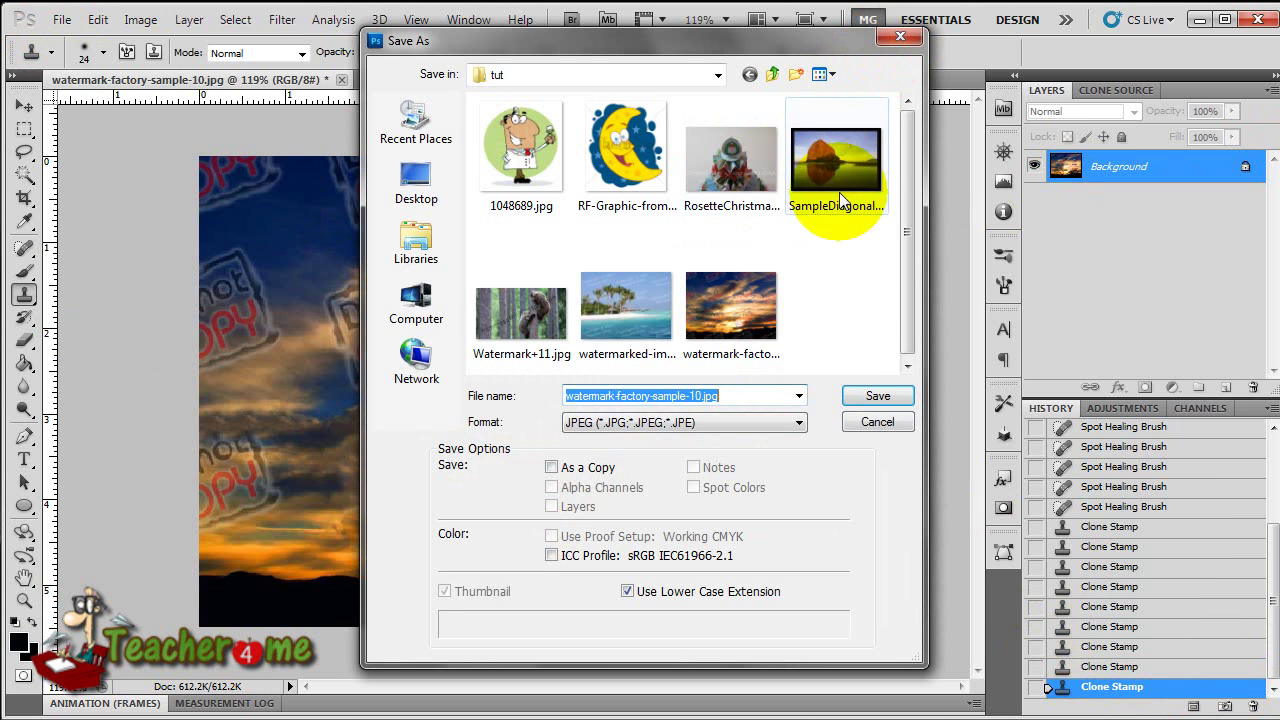
{"action": "left_click", "coordinate": [751, 397]}
{"action": "double_click", "coordinate": [751, 397]}
{"action": "left_click", "coordinate": [752, 396]}
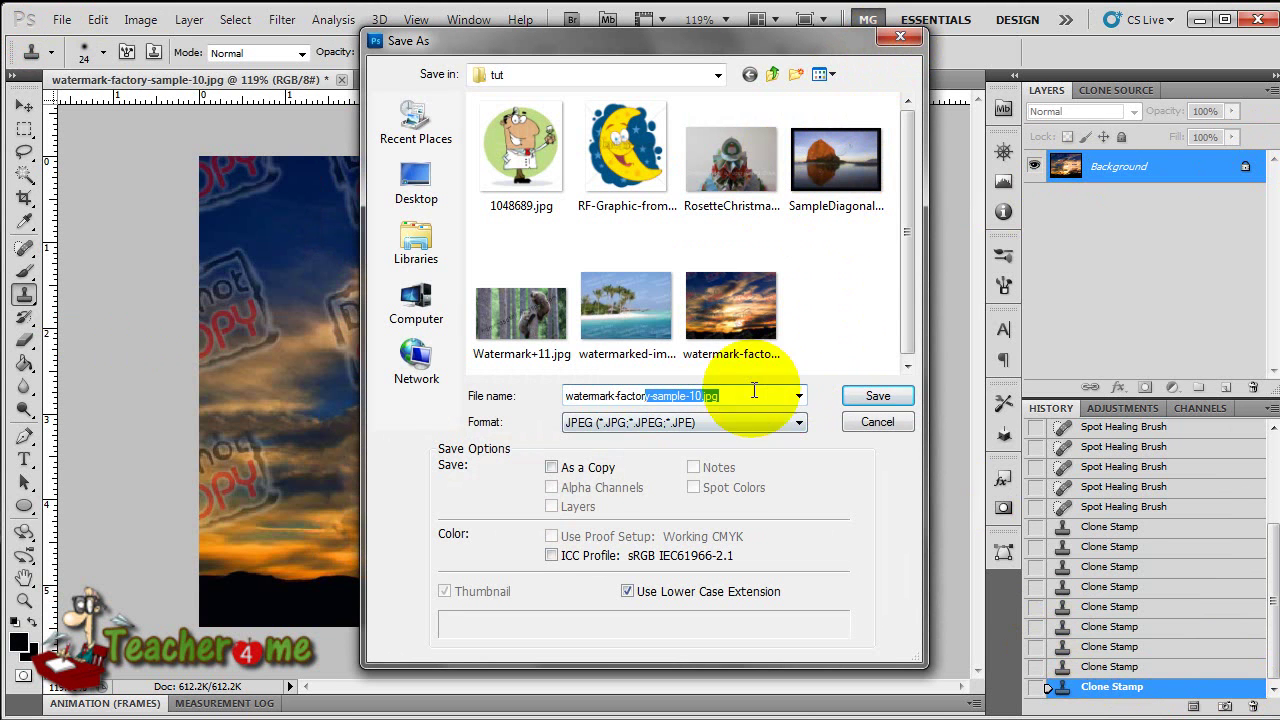
{"action": "left_click_drag", "start_coordinate": [753, 396], "coordinate": [530, 396]}
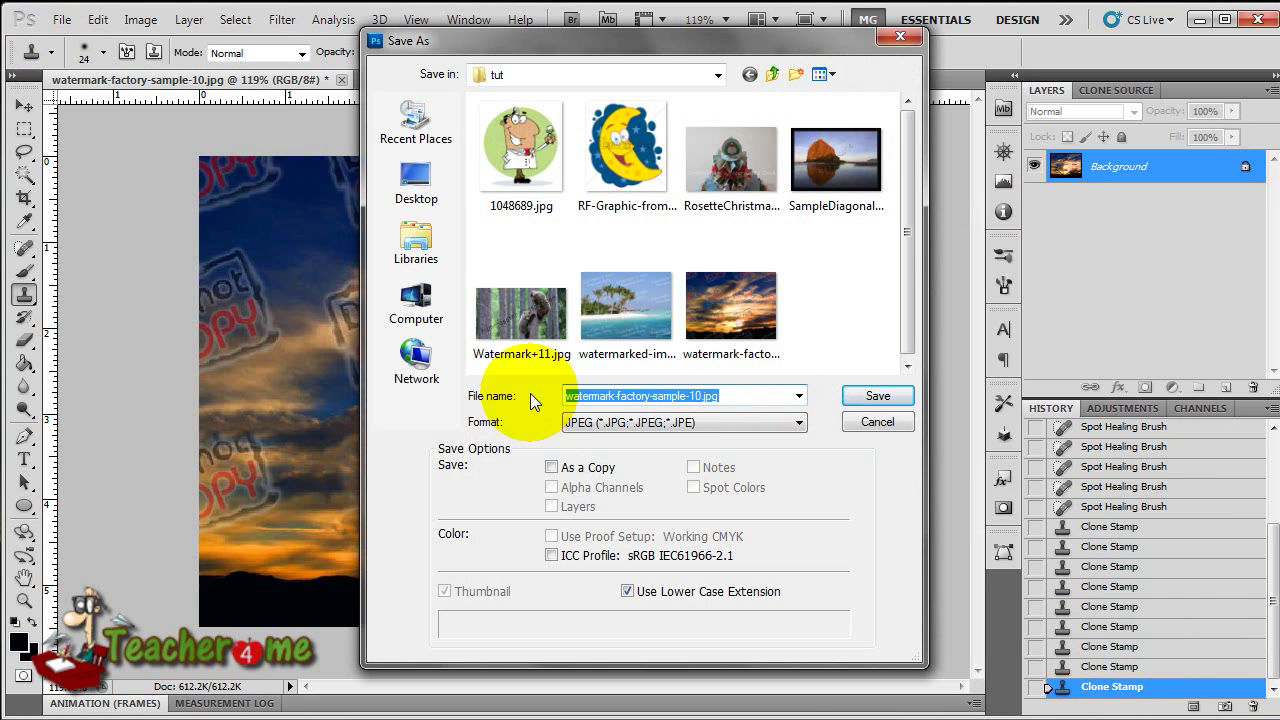
{"action": "type", "text": "clean"}
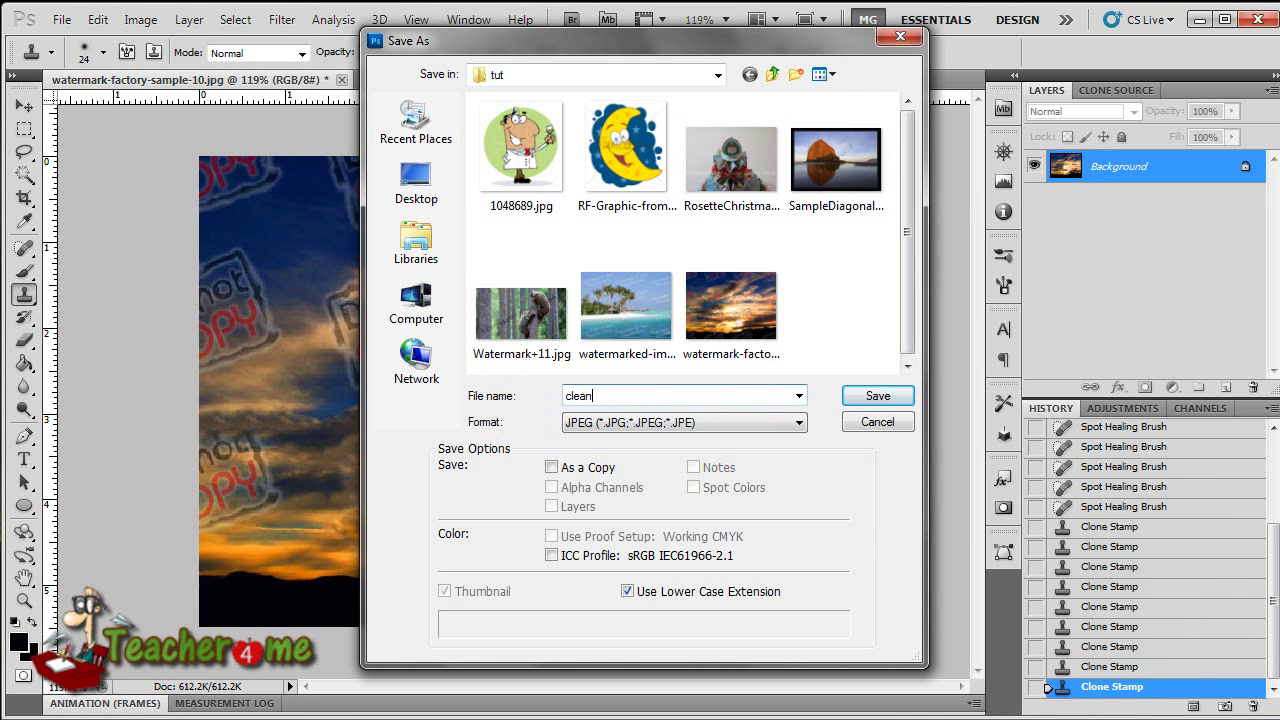
{"action": "key", "text": "Return"}
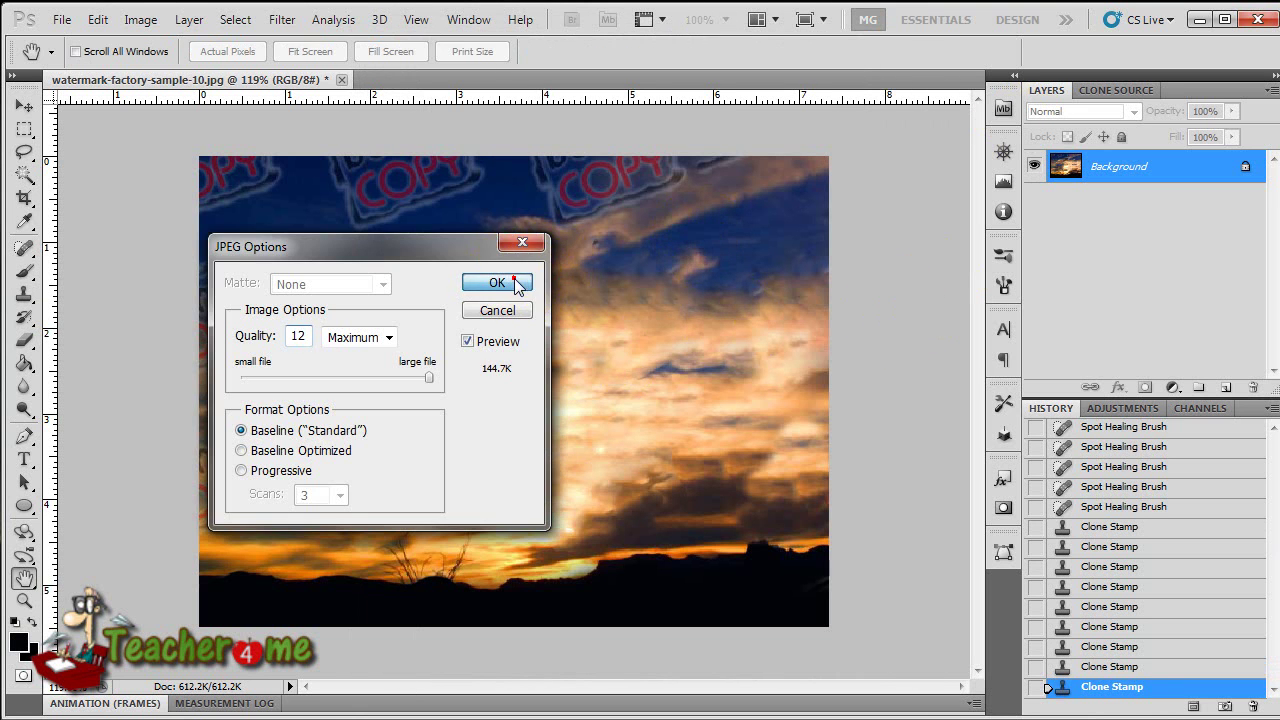
{"action": "left_click", "coordinate": [514, 278]}
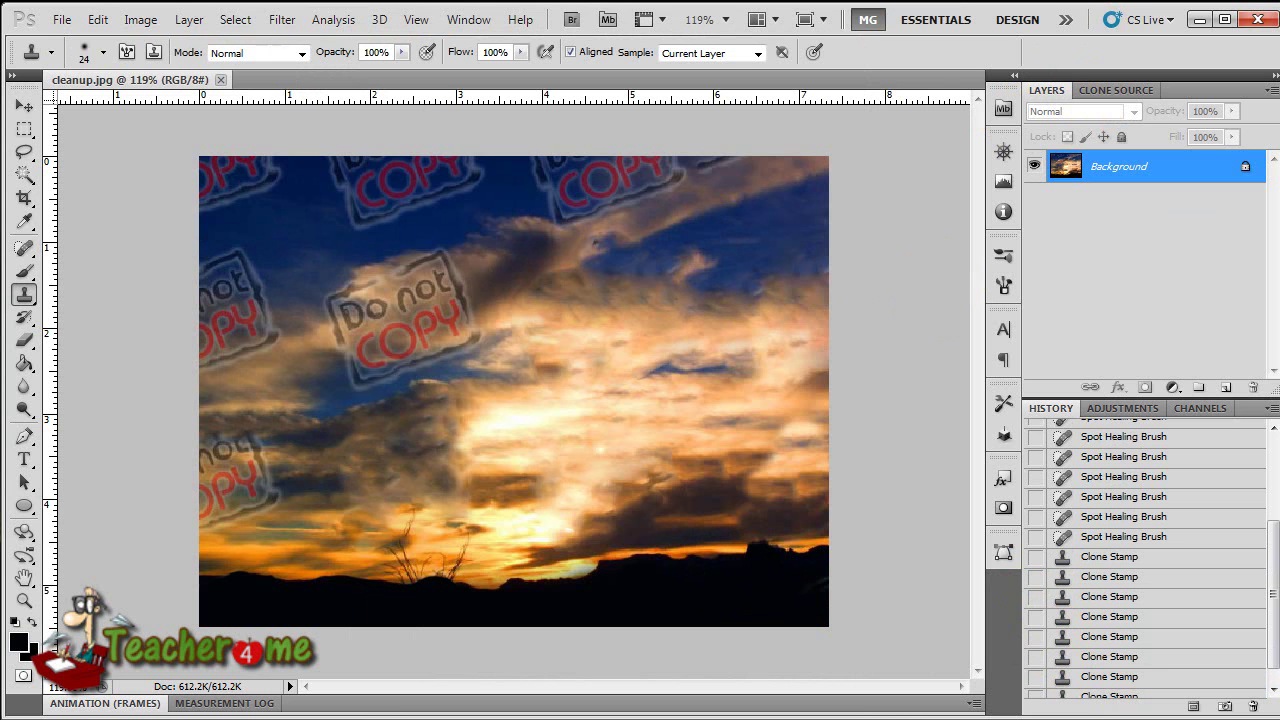
Step: Switch to the tut folder in Windows Explorer, compare the cleanup.jpg thumbnail with the original photo, and close the folder window
{"action": "key", "text": "alt+Tab"}
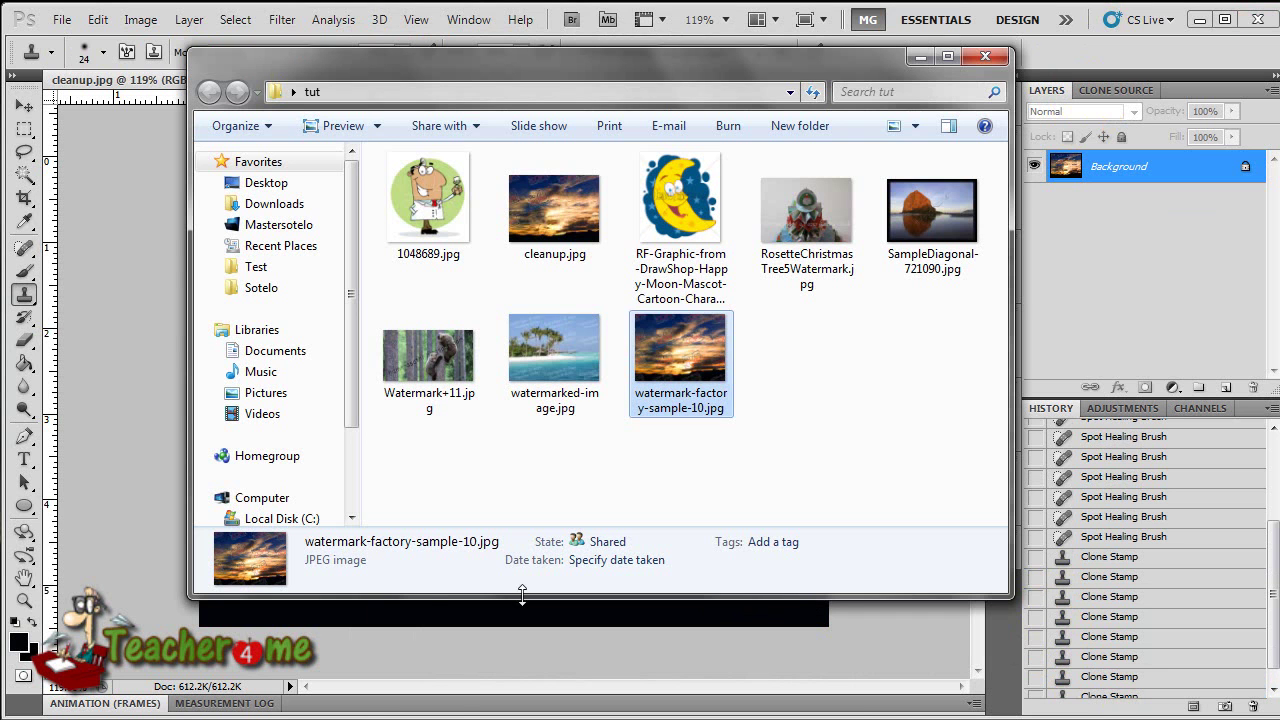
{"action": "left_click_drag", "start_coordinate": [935, 440], "coordinate": [510, 175]}
{"action": "left_click", "coordinate": [789, 401]}
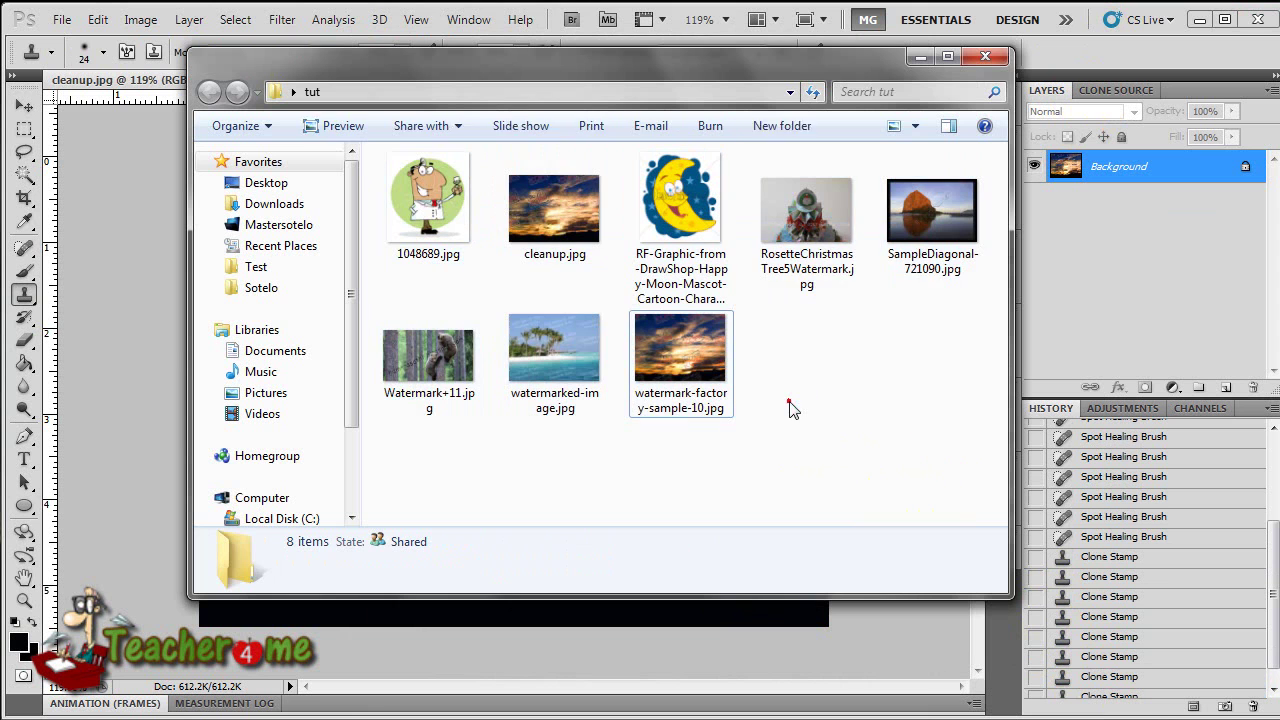
{"action": "left_click", "coordinate": [985, 56]}
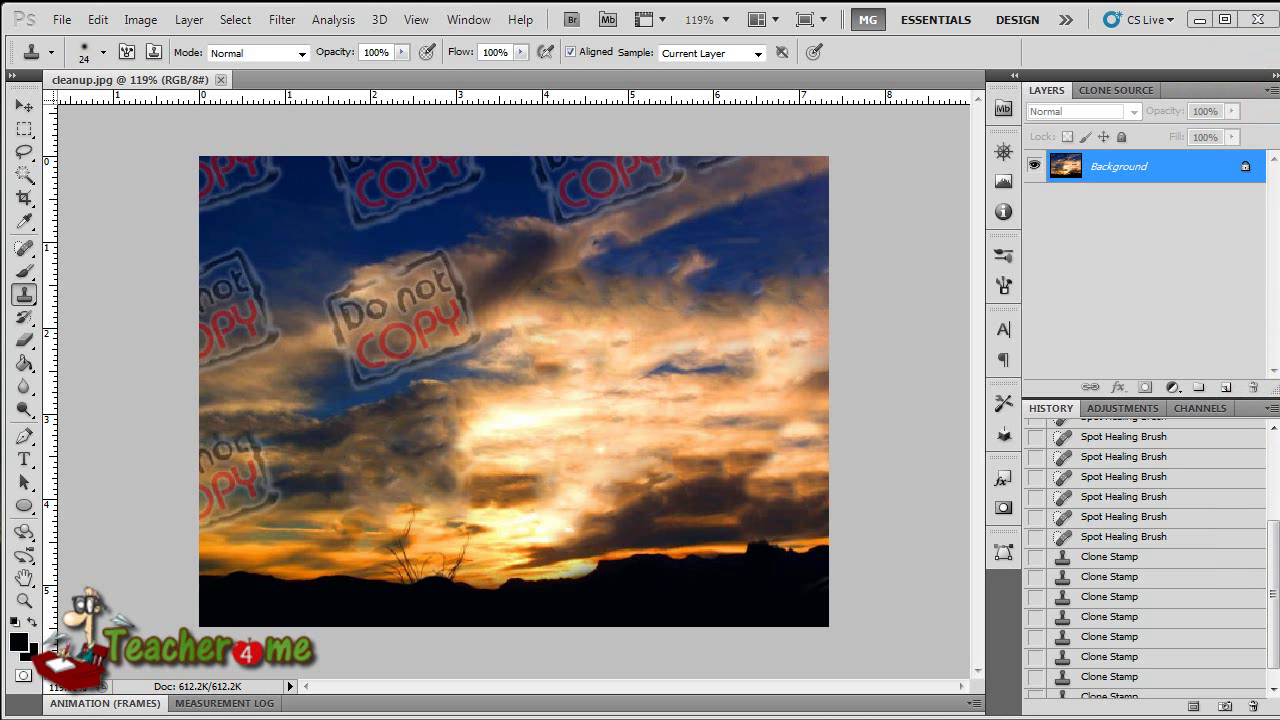
{"action": "left_click", "coordinate": [66, 687]}
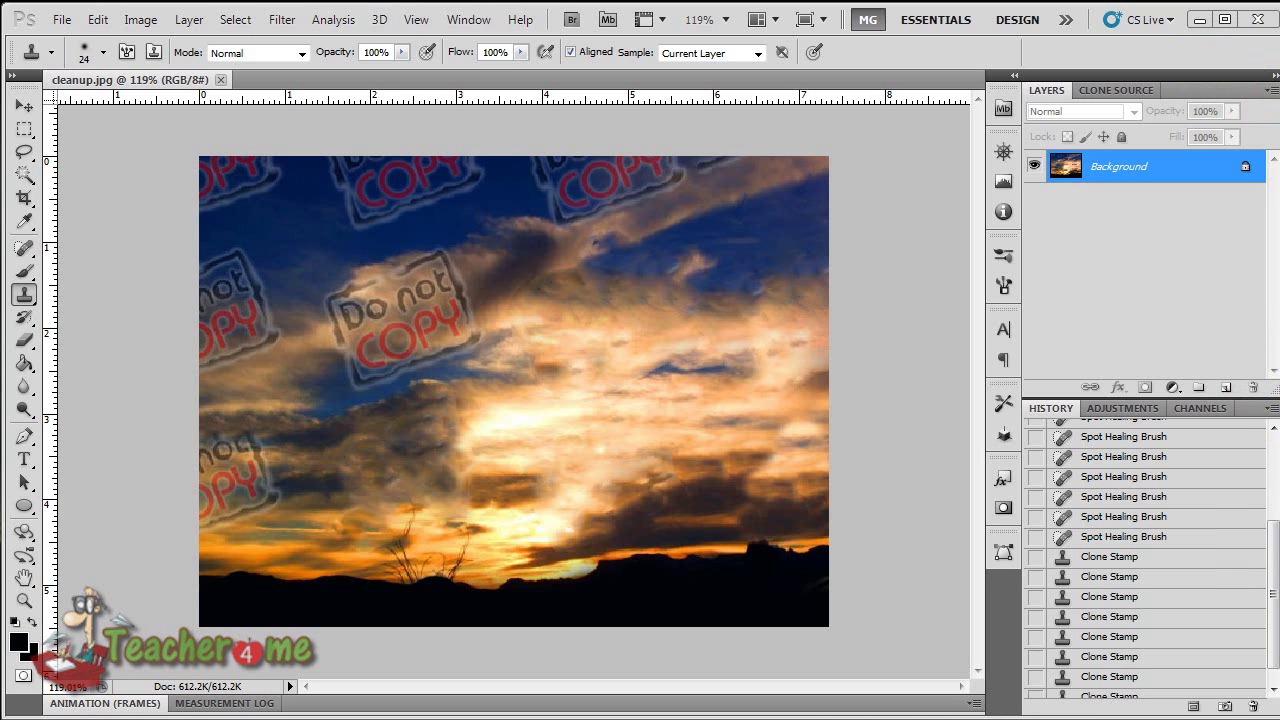